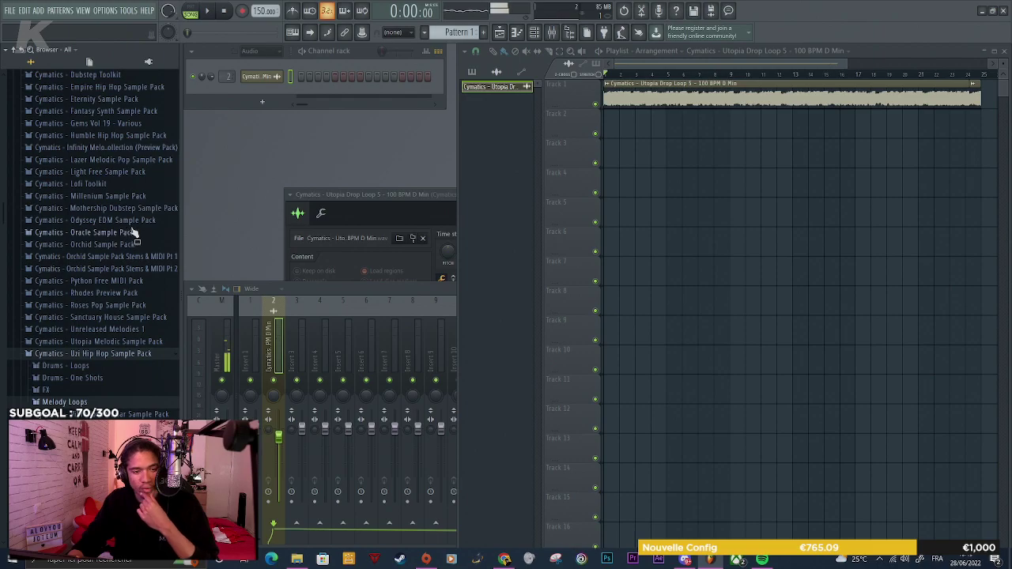
Delete the Cymatics - Utopia Drop Loop 5 audio clip channel from the project
right_click(985, 102)
right_click(261, 80)
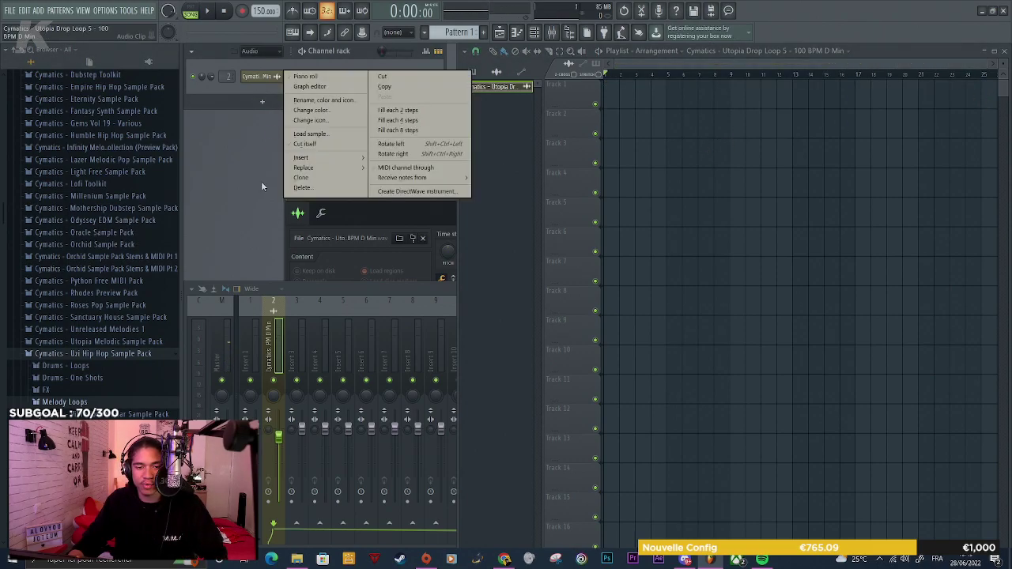
left_click(317, 189)
left_click(554, 310)
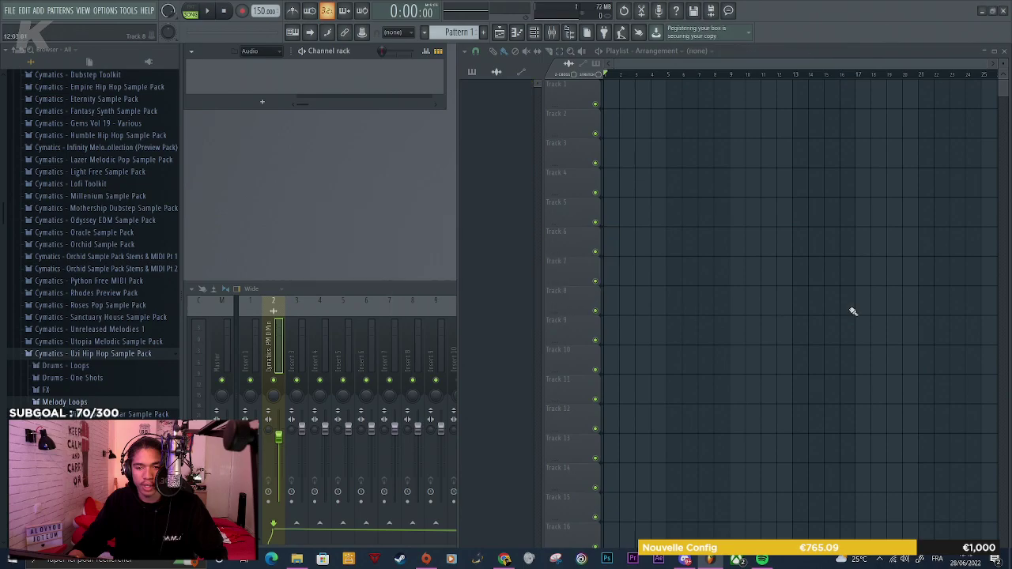
Preview the Free Spirit 164 BPM piano stem from the Cymatics Zodiac Vol 2 Beta Pack Stems Pt 2
scroll(133, 196, "down", 4)
left_click(82, 223)
left_click(101, 269)
left_click(101, 215)
left_click(98, 227)
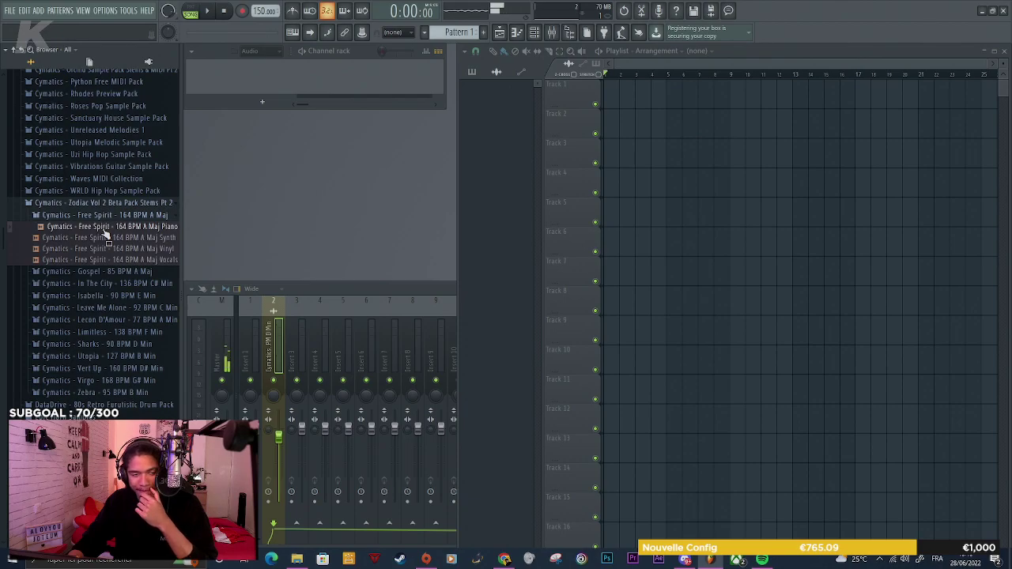
Audition the Fangs, Gargoyle, Iced Out, Jinxed and Mosaic loops from Cymatics - Unreleased Melodies 1
scroll(106, 235, "up", 2)
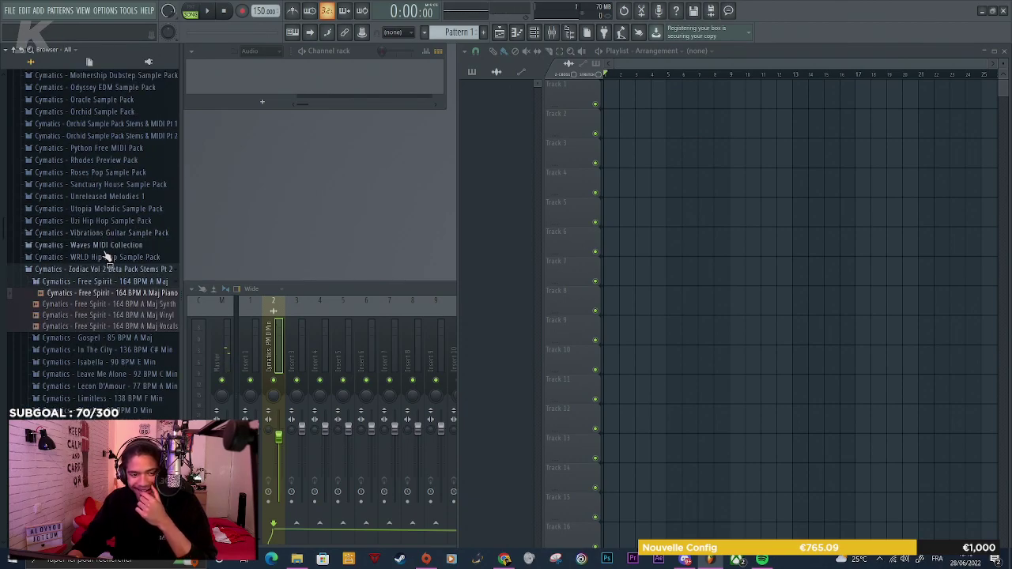
scroll(105, 257, "up", 2)
left_click(128, 262)
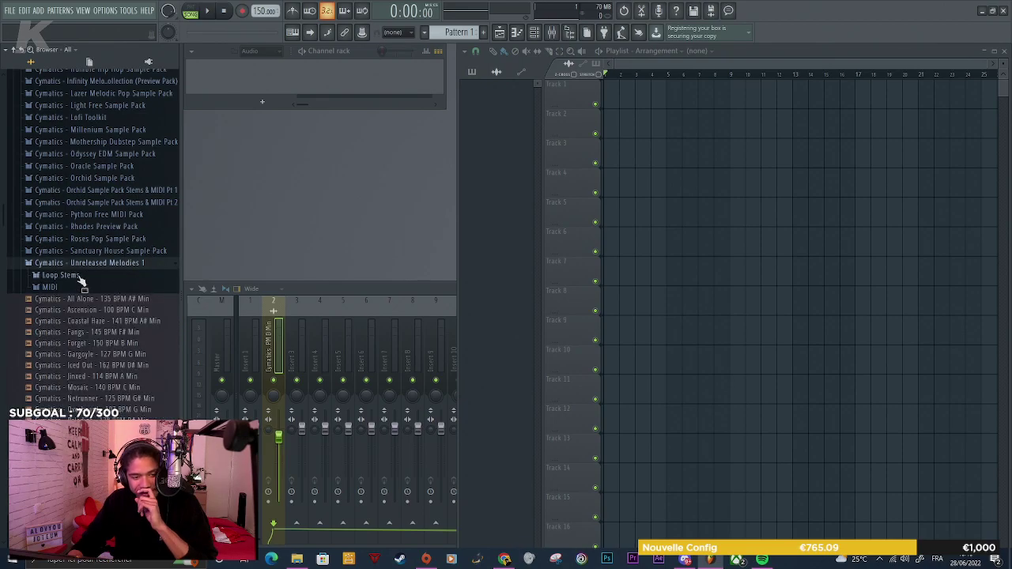
scroll(79, 282, "down", 2)
left_click(89, 267)
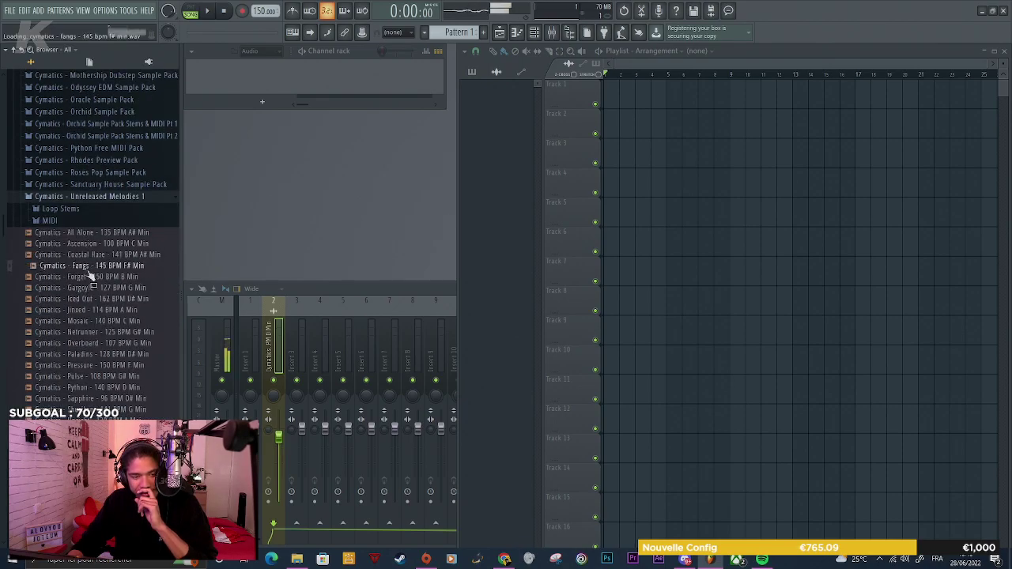
left_click(89, 288)
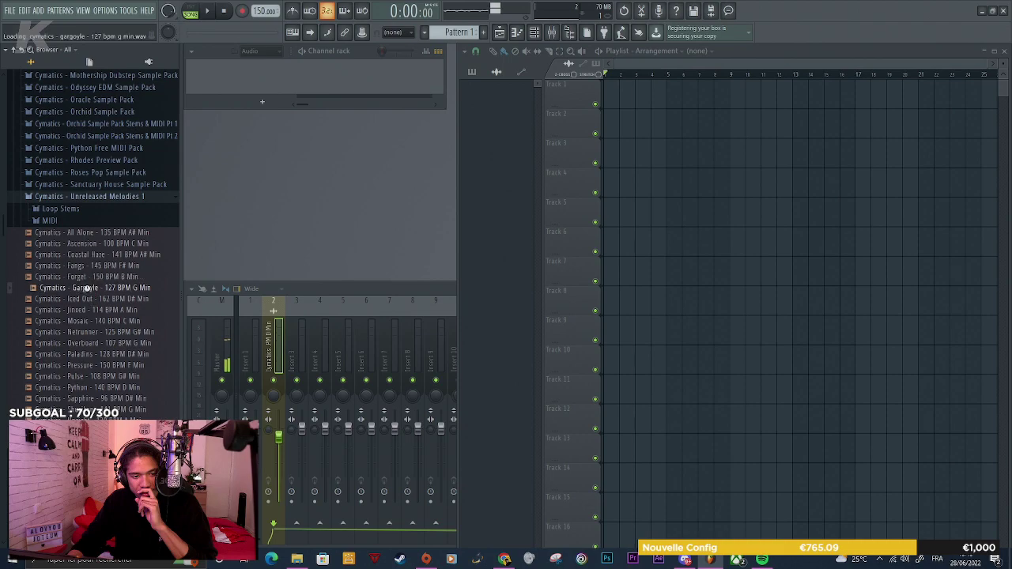
left_click(88, 301)
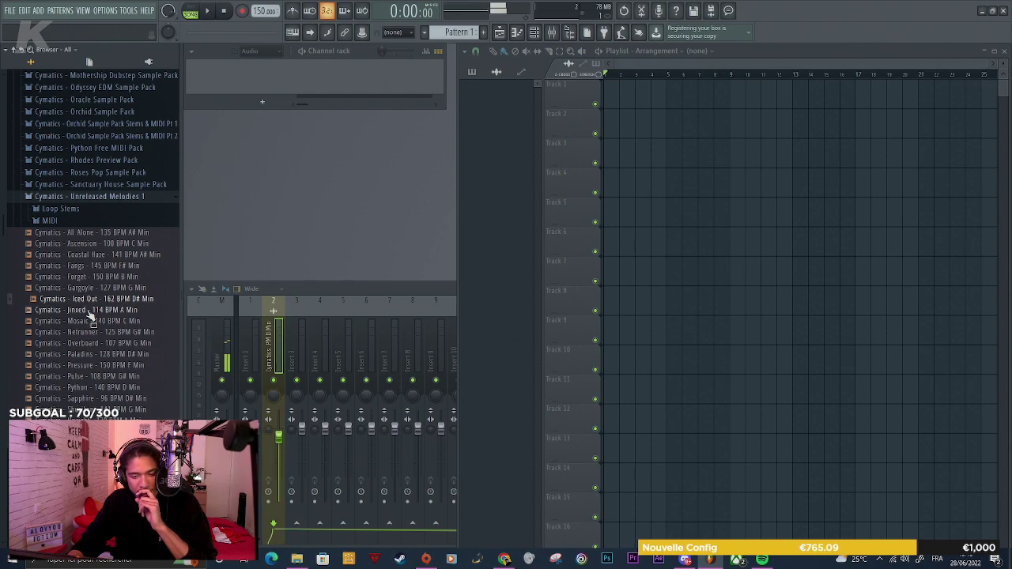
left_click(89, 310)
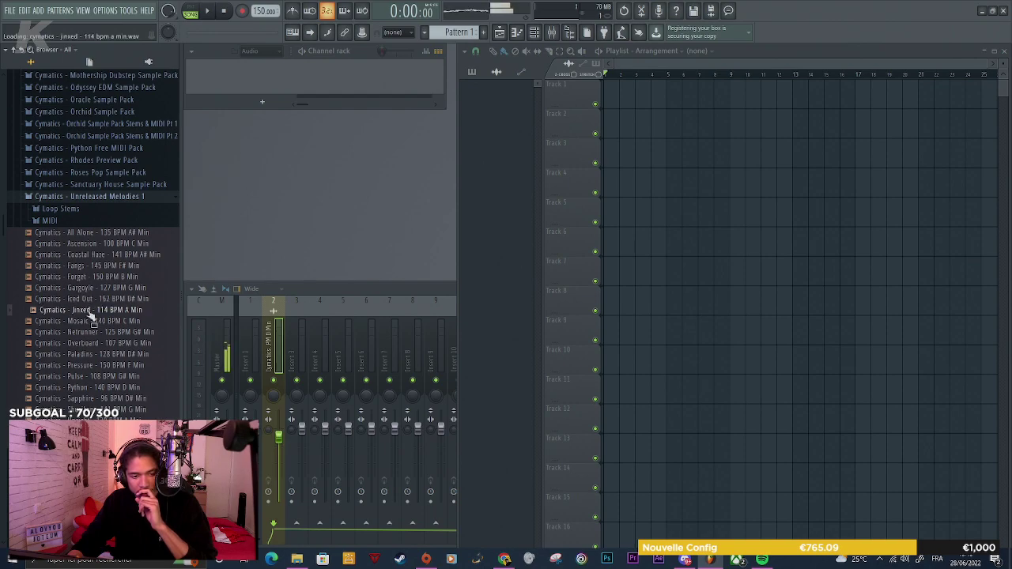
left_click(88, 321)
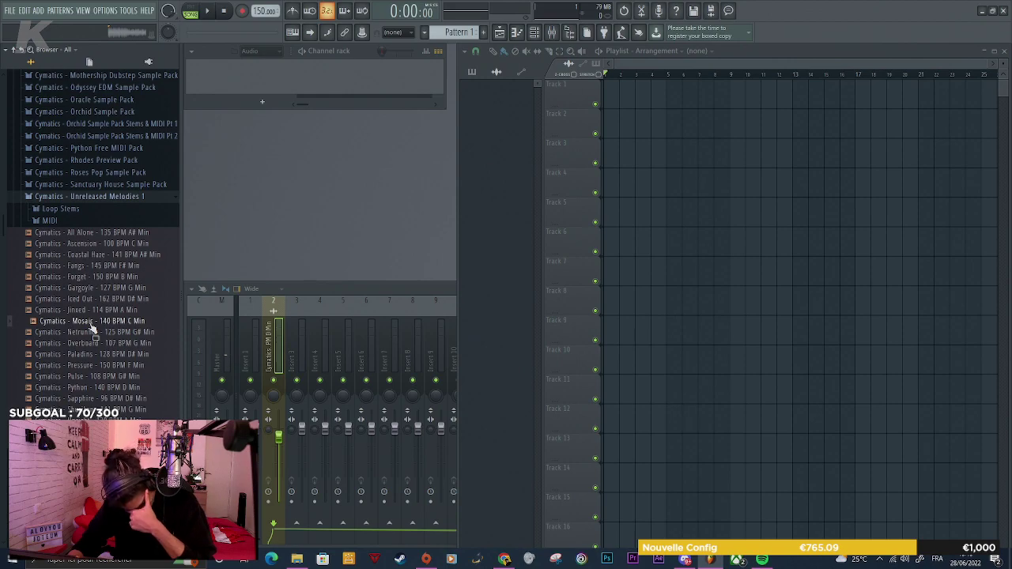
Place the Cymatics - Mosaic loop at the start of Track 1 and set the project tempo to 140 BPM
left_click_drag(89, 326, 625, 94)
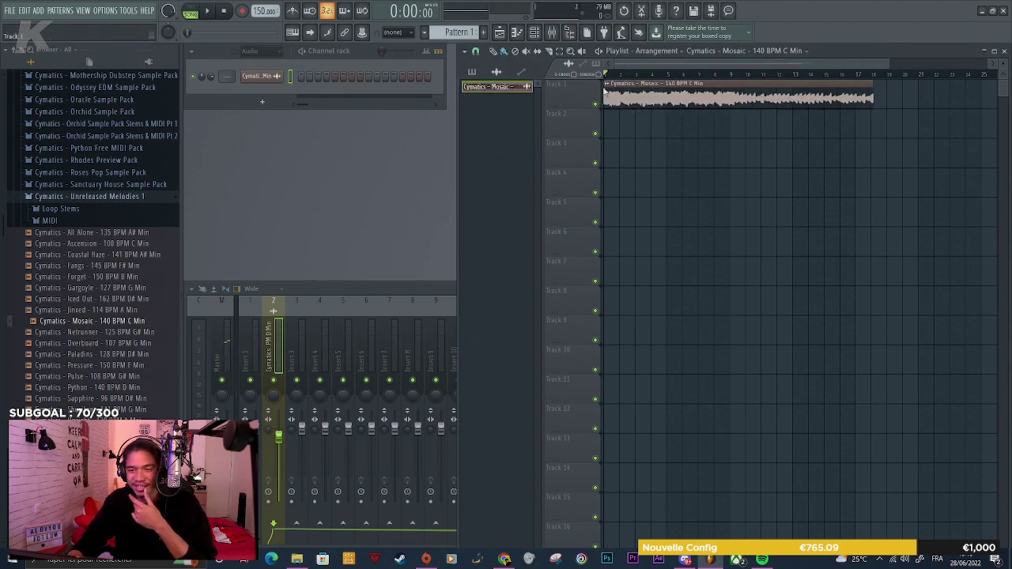
left_click_drag(265, 11, 265, 21)
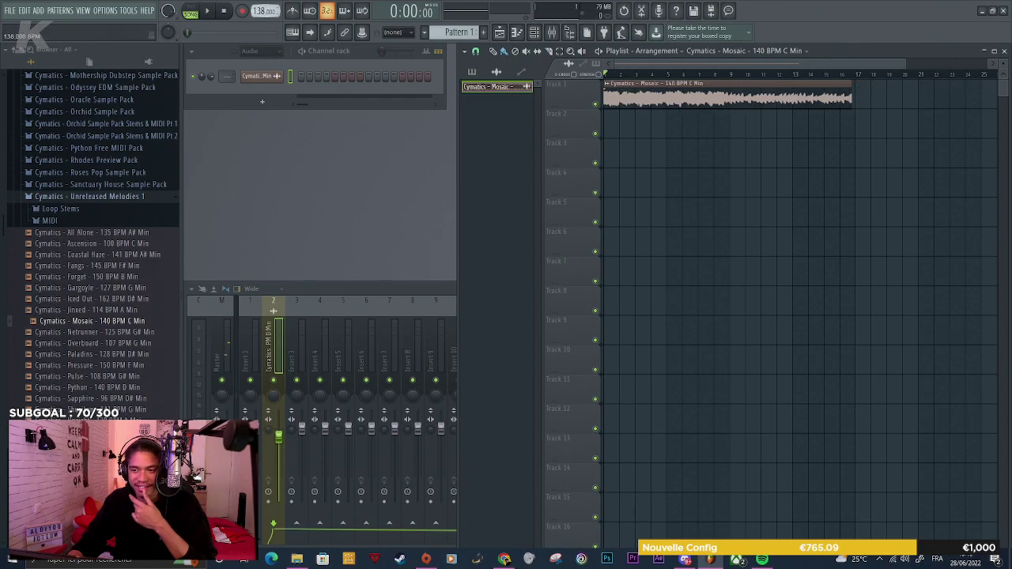
left_click(221, 99)
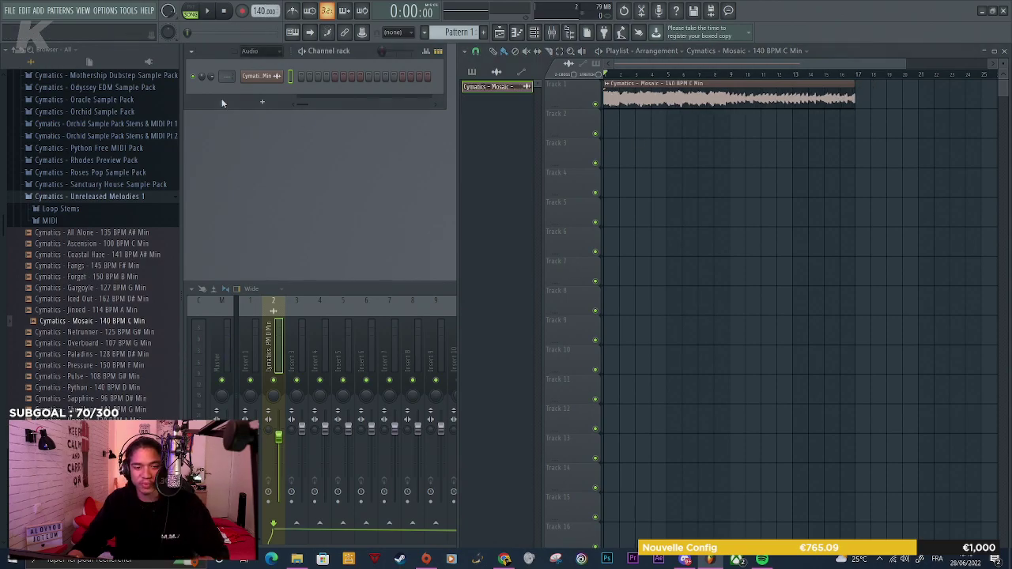
Route the Mosaic channel to mixer track 3 and reset the old Utopia mixer track 2 to its default state
key("ctrl+l")
right_click(271, 301)
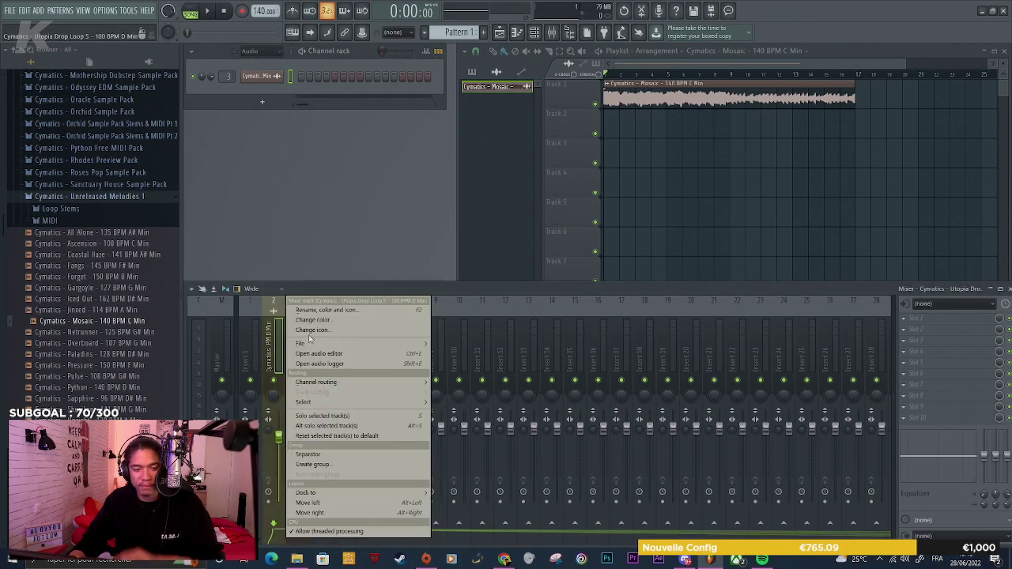
mouse_move(356, 344)
left_click(469, 332)
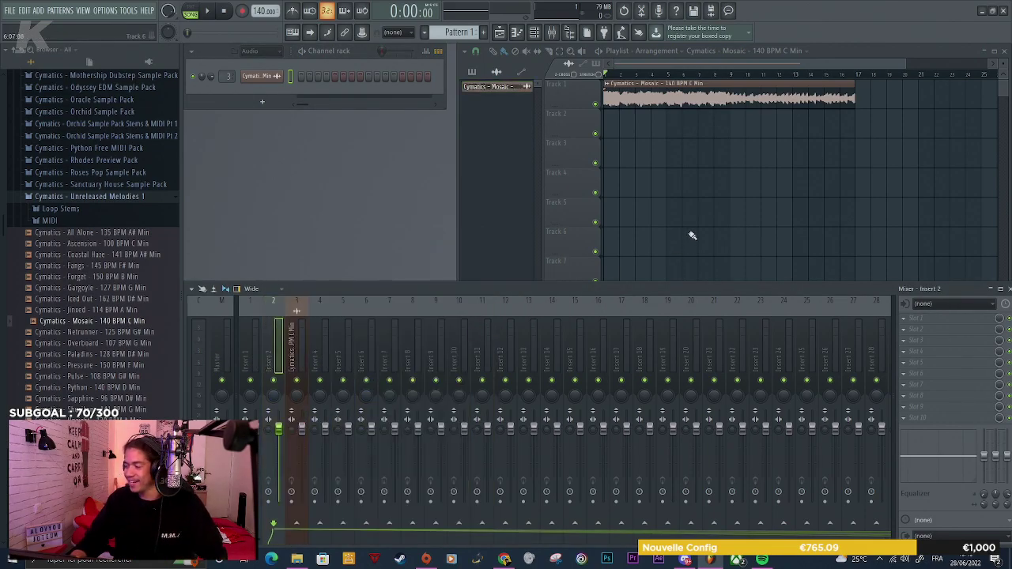
left_click(806, 247)
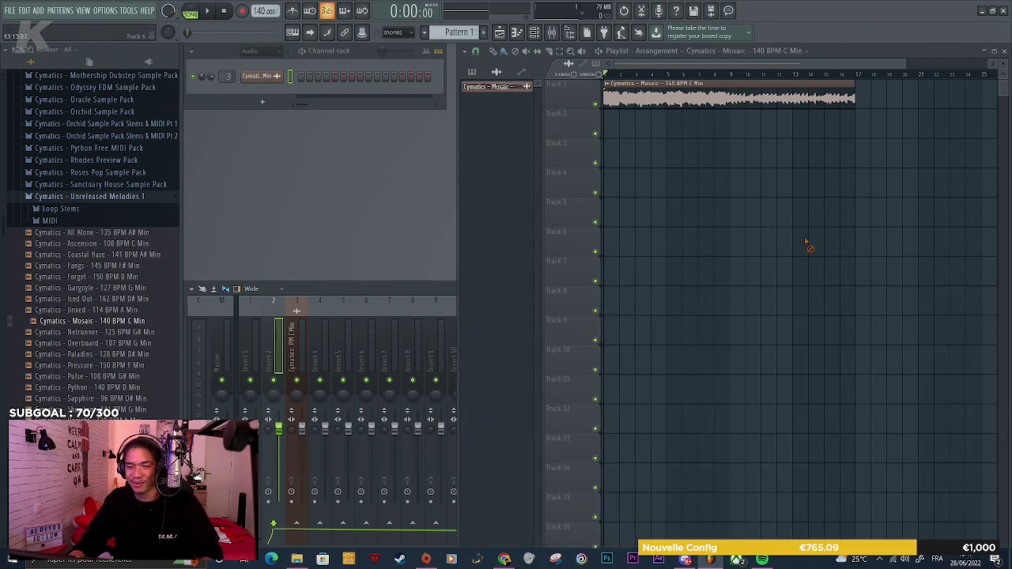
Play the Mosaic loop while opening the closed hi-hats folder of the Cymatics - Cobra Hip Hop Sample Pack
key("space")
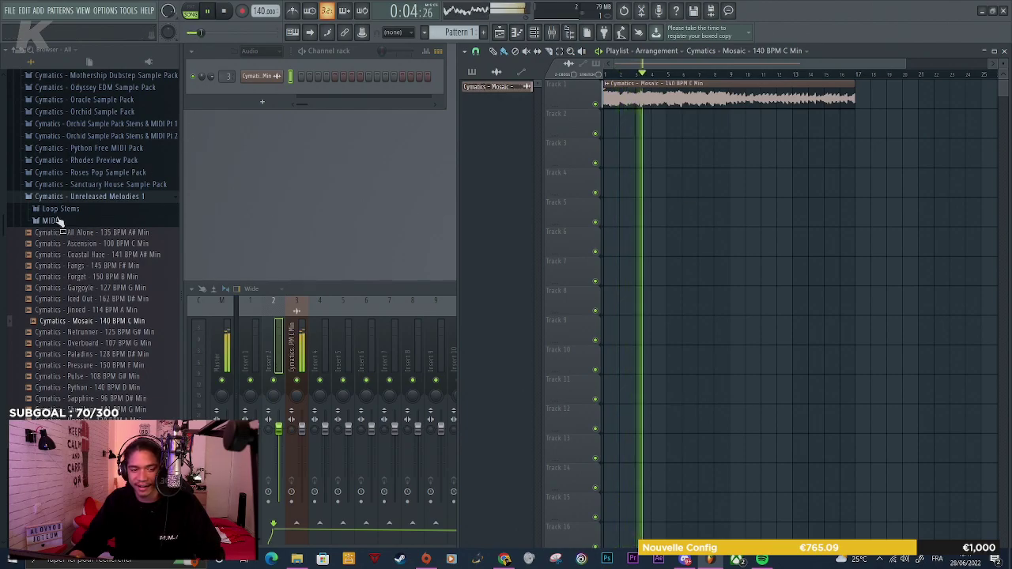
scroll(71, 226, "up", 7)
scroll(79, 225, "up", 2)
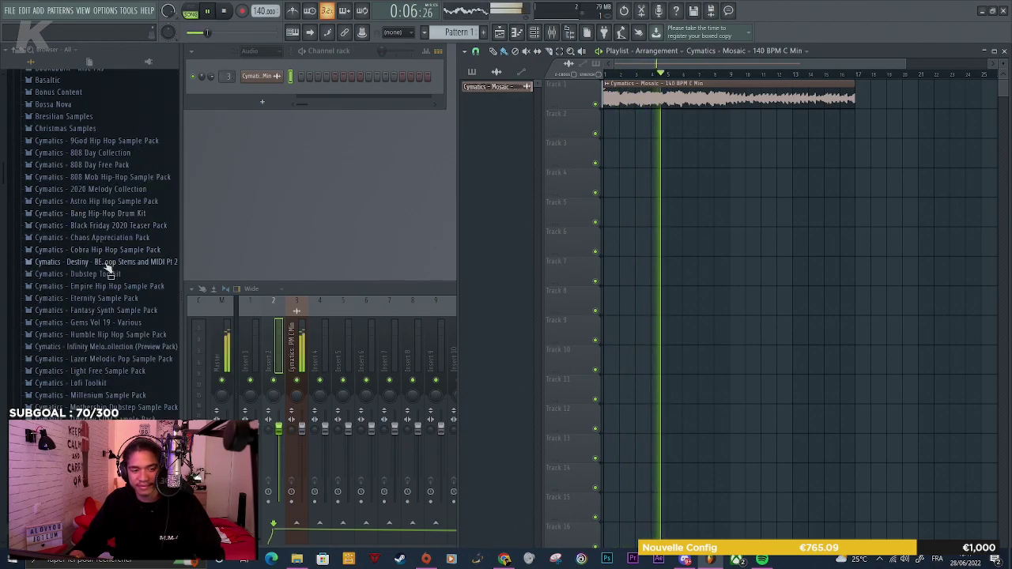
left_click(99, 252)
left_click(87, 286)
scroll(64, 310, "down", 2)
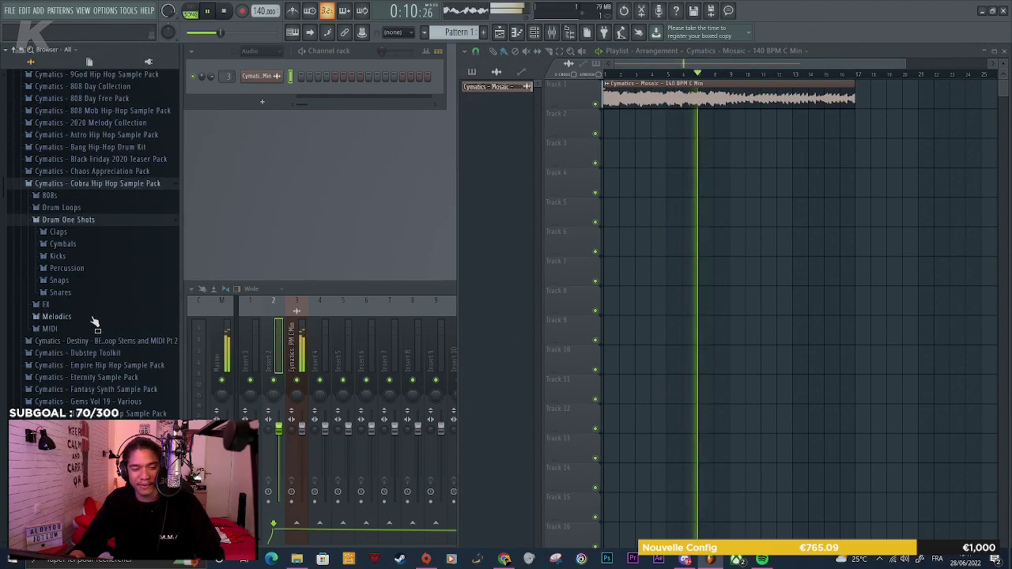
left_click(79, 245)
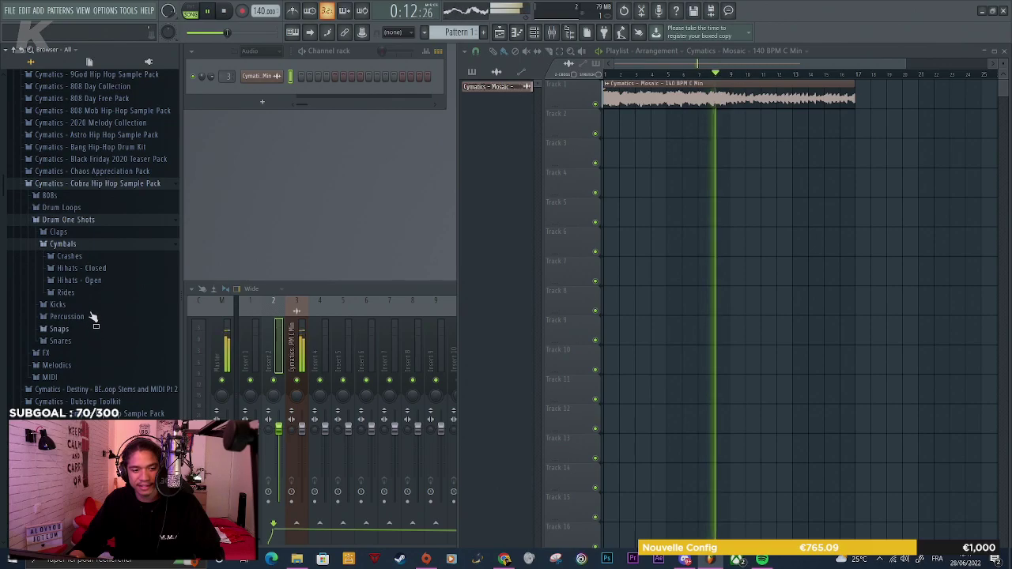
left_click(106, 269)
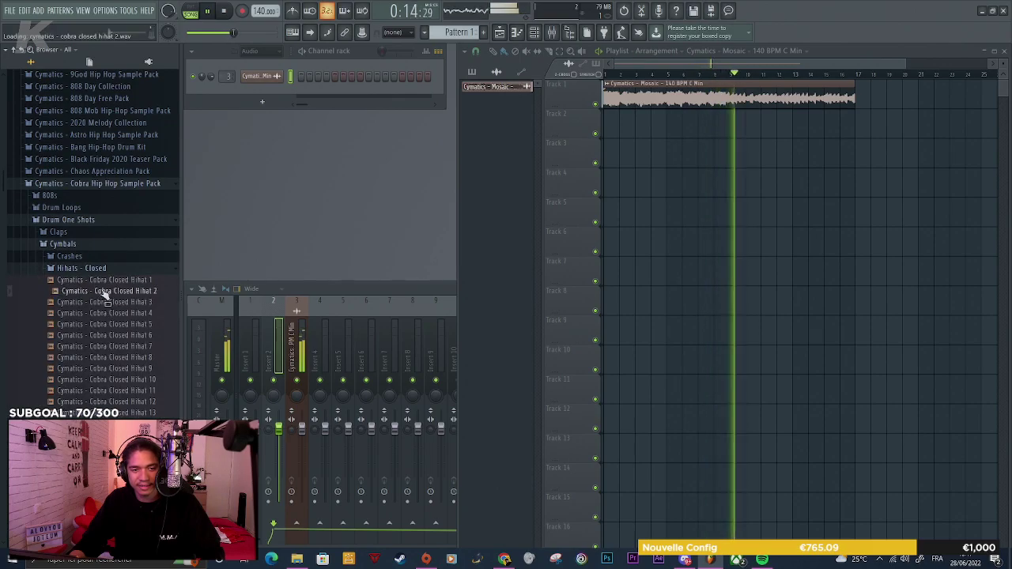
key("space")
Audition the first few Cobra closed hi-hats and place Cobra Closed Hihat 5 on Track 2 at bar 9
left_click(106, 282)
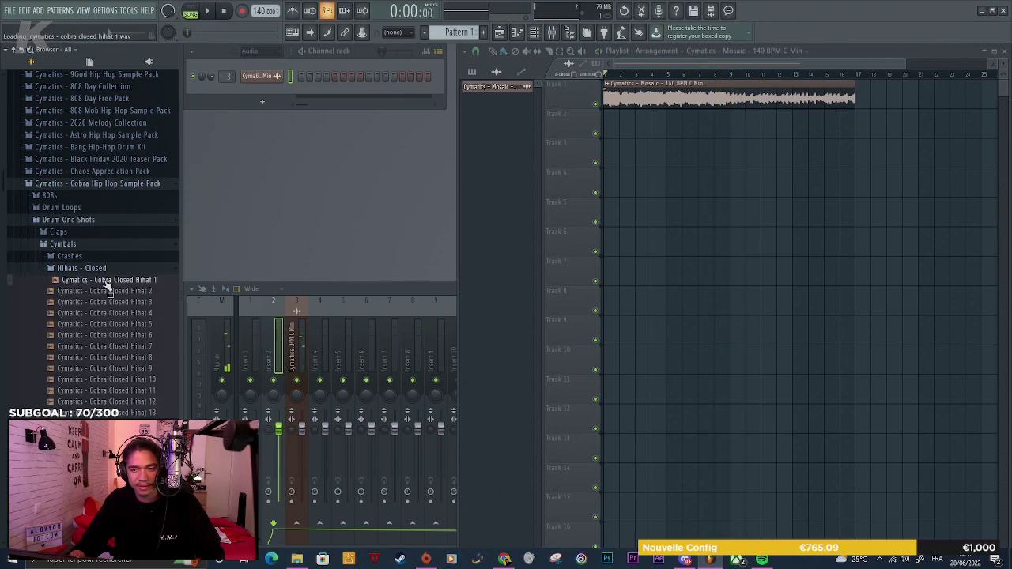
left_click(106, 302)
left_click(102, 314)
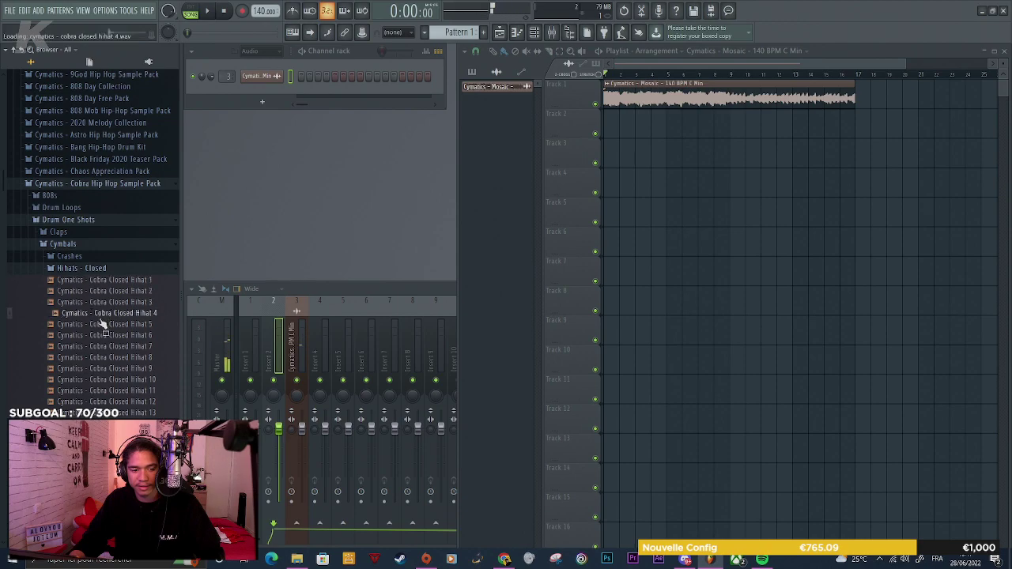
left_click(101, 324)
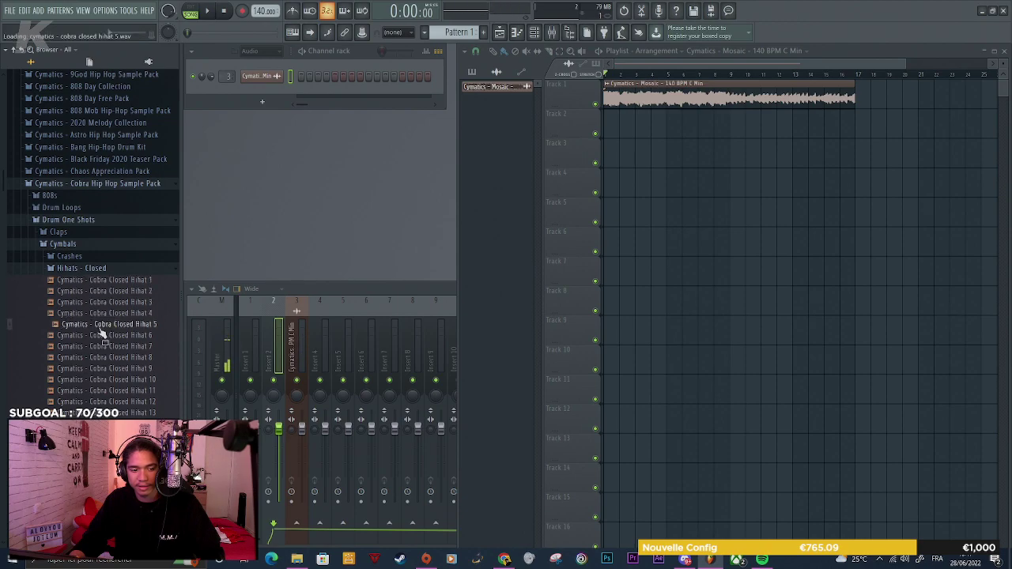
left_click_drag(728, 114, 730, 117)
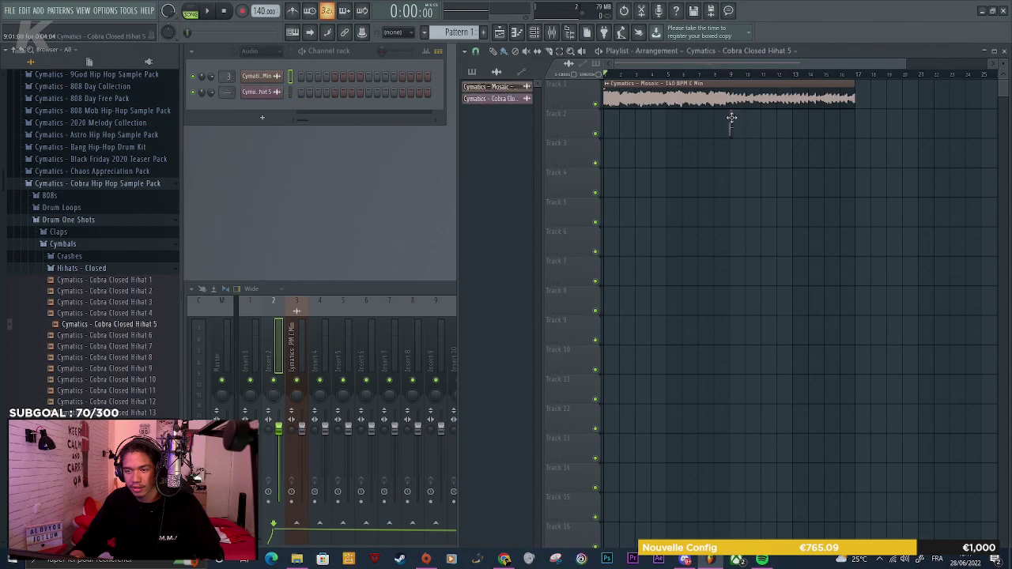
Set the playback start to bar 9 and listen to the hi-hat against the melody
scroll(730, 118, "up", 5)
left_click(748, 73)
key("space")
key("space")
scroll(770, 144, "up", 4)
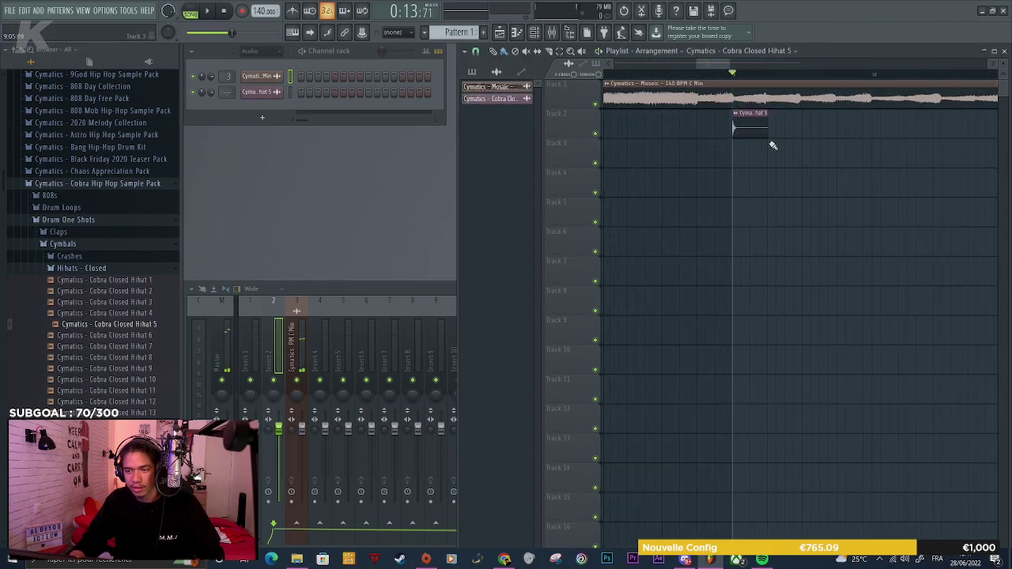
key("space")
key("space")
Build the opening three hi-hat hits of bar 9 on Track 2, checking their timing by playback
left_click_drag(755, 142, 750, 113)
key("b")
right_click(768, 129)
key("space")
left_click(741, 119)
key("space")
left_click(776, 126)
key("space")
left_click(827, 127)
key("space")
scroll(673, 191, "down", 2)
key("space")
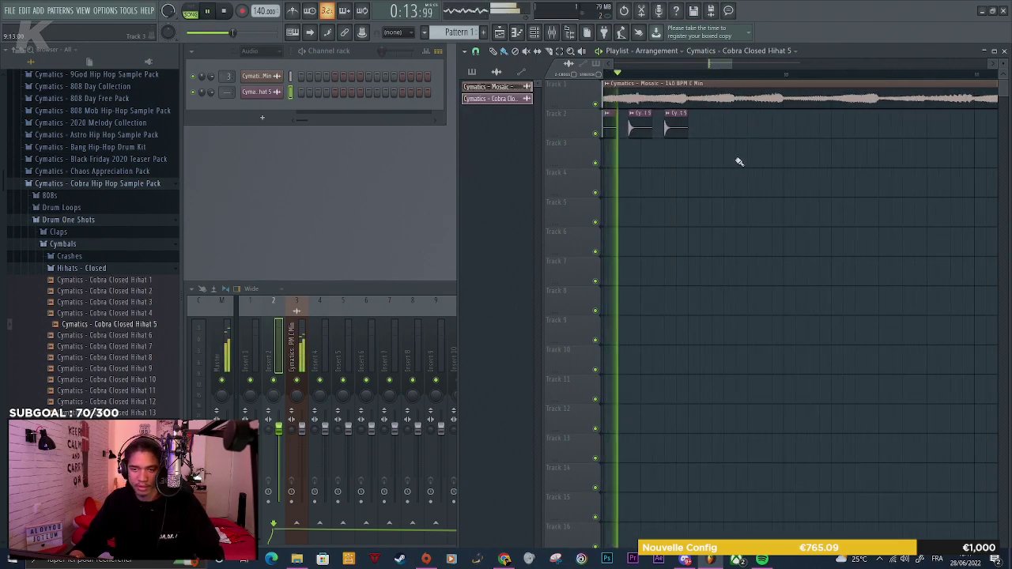
Add more hi-hat hits on Track 2 through the end of bar 9 and into bar 10, testing each by playback
left_click(748, 129)
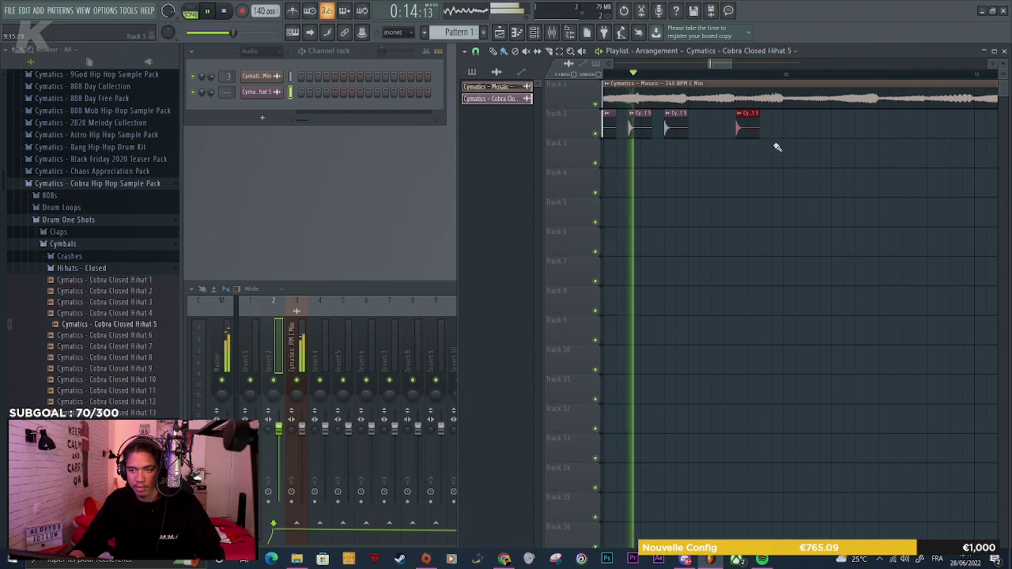
key("space")
key("space")
left_click(774, 128)
key("space")
left_click(790, 128)
key("space")
Continue the hi-hat rhythm on Track 2 with further hits through bar 10, checking it by playback
scroll(771, 142, "down", 3)
scroll(766, 147, "up", 2)
left_click(783, 129)
key("space")
left_click(815, 129)
key("space")
scroll(800, 157, "down", 1)
scroll(781, 151, "up", 5)
scroll(678, 174, "down", 6)
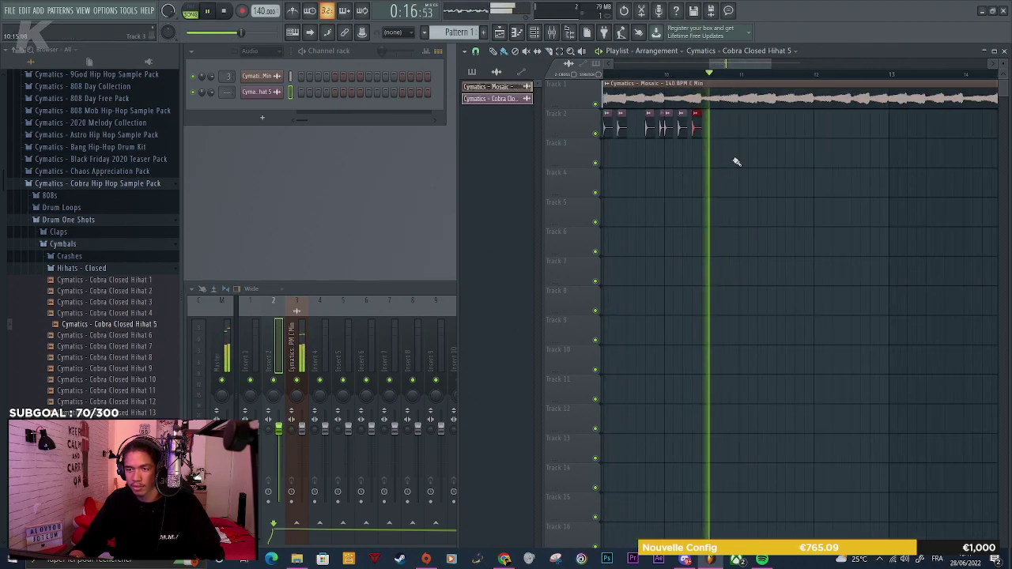
key("space")
left_click(722, 125)
key("space")
Duplicate the hi-hat pattern along Track 2 up to the end of the melody at bar 17 and play it back
scroll(736, 140, "down", 3)
scroll(714, 142, "up", 2)
mouse_move(761, 129)
left_mouse_down()
mouse_move(645, 126)
mouse_move(756, 128)
left_mouse_up()
scroll(755, 128, "down", 2)
mouse_move(822, 136)
left_mouse_down()
mouse_move(657, 112)
mouse_move(828, 131)
left_mouse_up()
key("space")
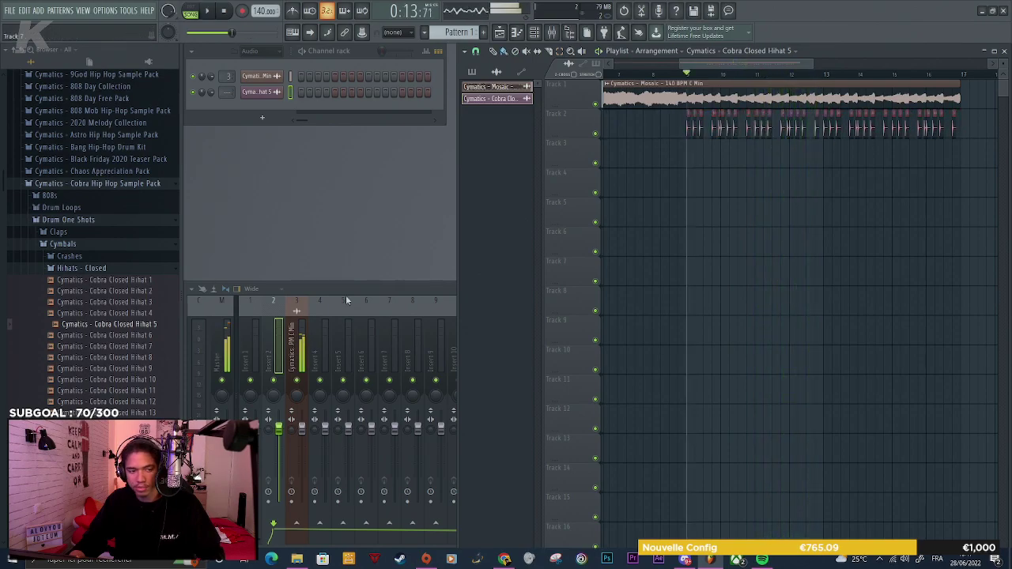
Audition several rimshot snare samples in the Snares folder of the Cobra pack's Drum One Shots
scroll(122, 294, "down", 3)
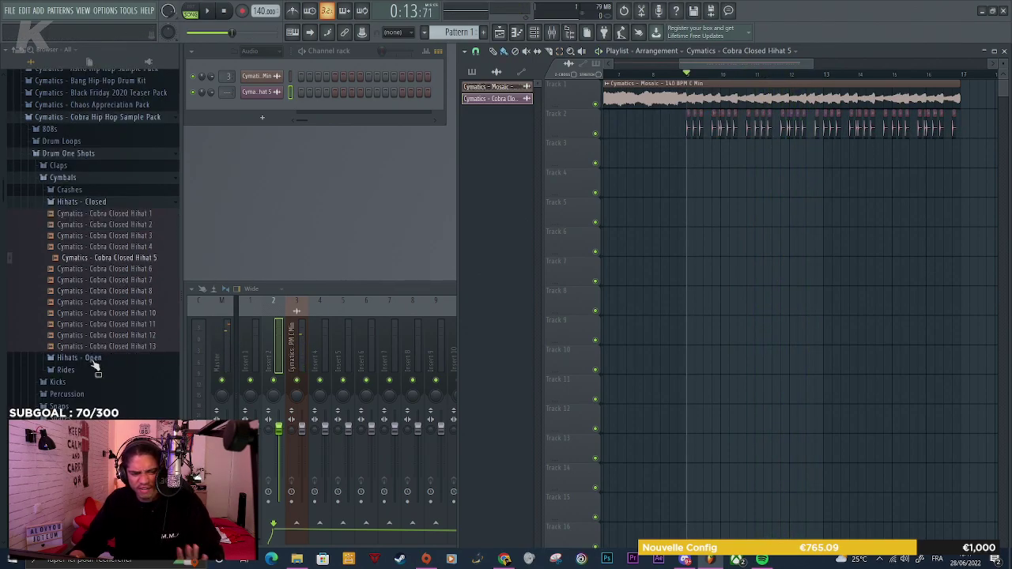
scroll(98, 368, "down", 3)
left_click(60, 286)
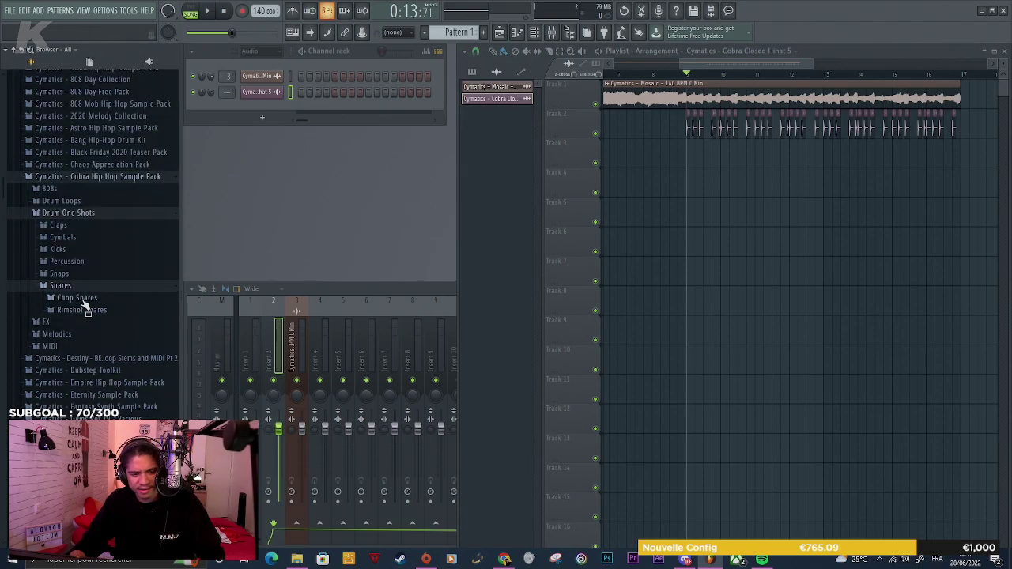
left_click(82, 309)
left_click(95, 355)
left_click(99, 366)
left_click(100, 378)
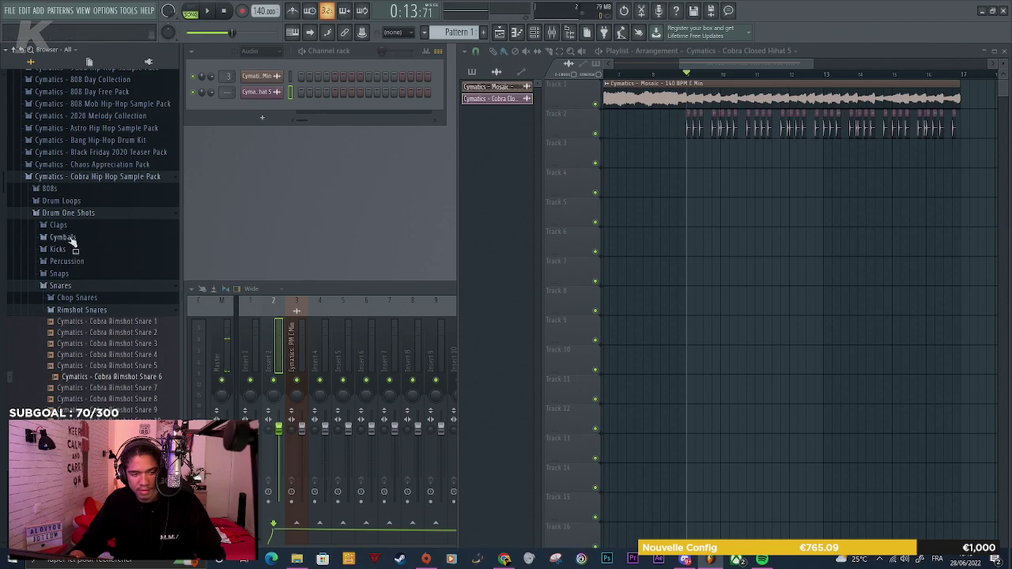
left_click(80, 400)
left_click(83, 443)
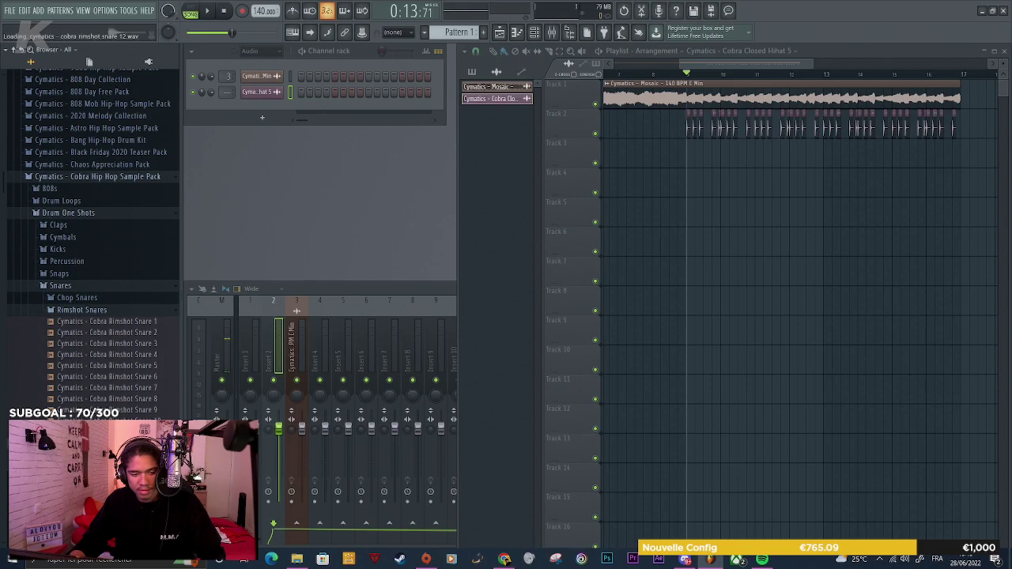
left_click(107, 388)
left_click(109, 356)
left_click(109, 345)
left_click(110, 354)
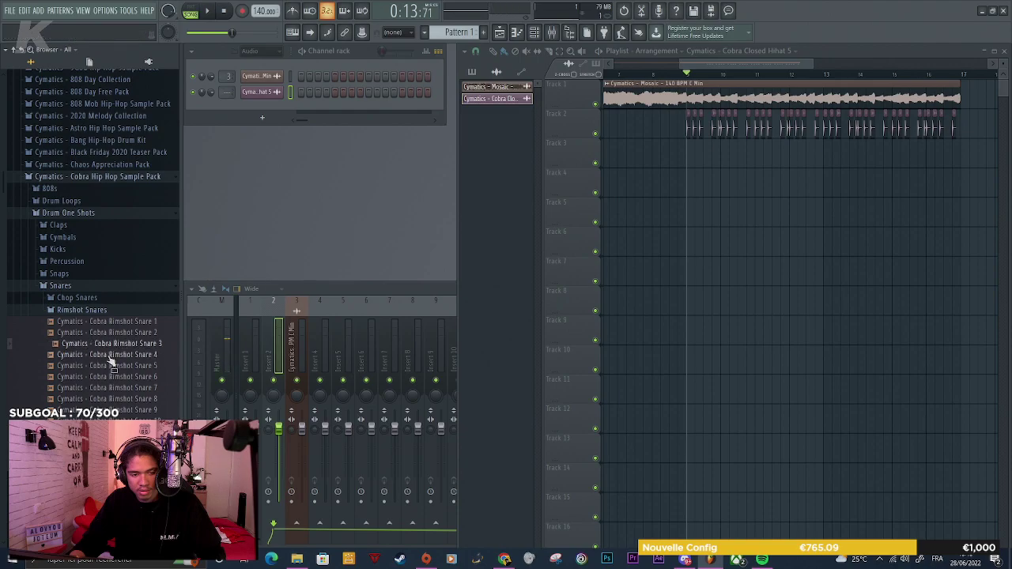
Place Cymatics - Cobra Clap 3 on Track 3 in the middle of bar 9 and check its timing by playback
left_click(56, 226)
left_click(85, 247)
left_click_drag(79, 261, 779, 158)
left_click_drag(704, 164, 706, 162)
key("space")
scroll(707, 166, "up", 3)
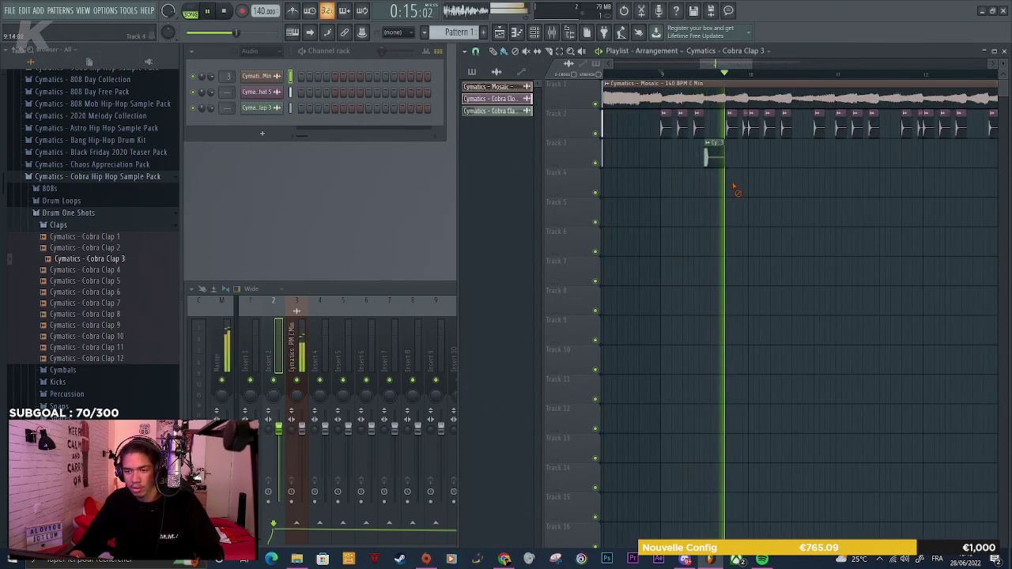
Add a second clap near the end of bar 10 on Track 3
left_click(817, 158)
key("space")
scroll(732, 176, "up", 3)
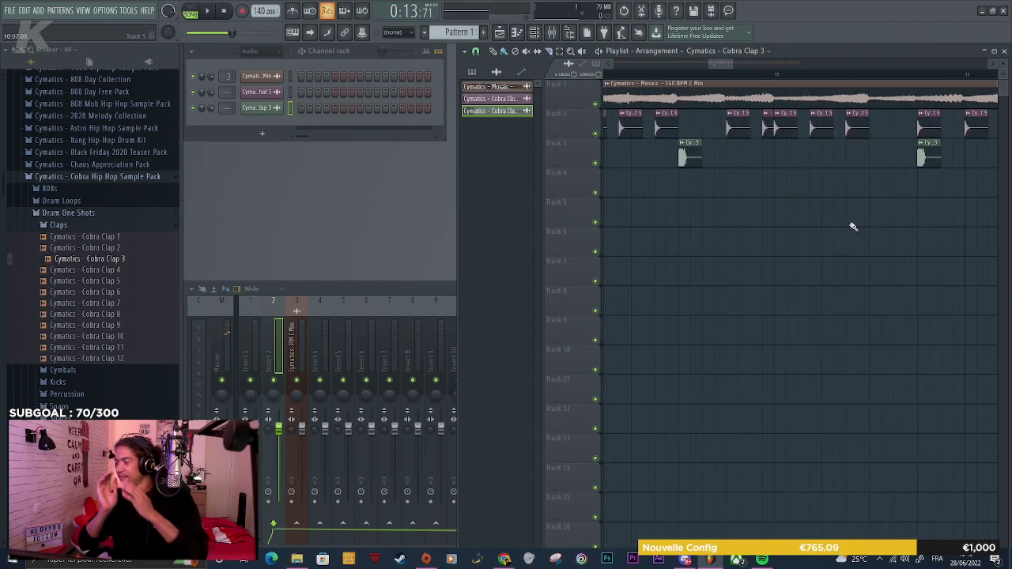
scroll(718, 208, "down", 4)
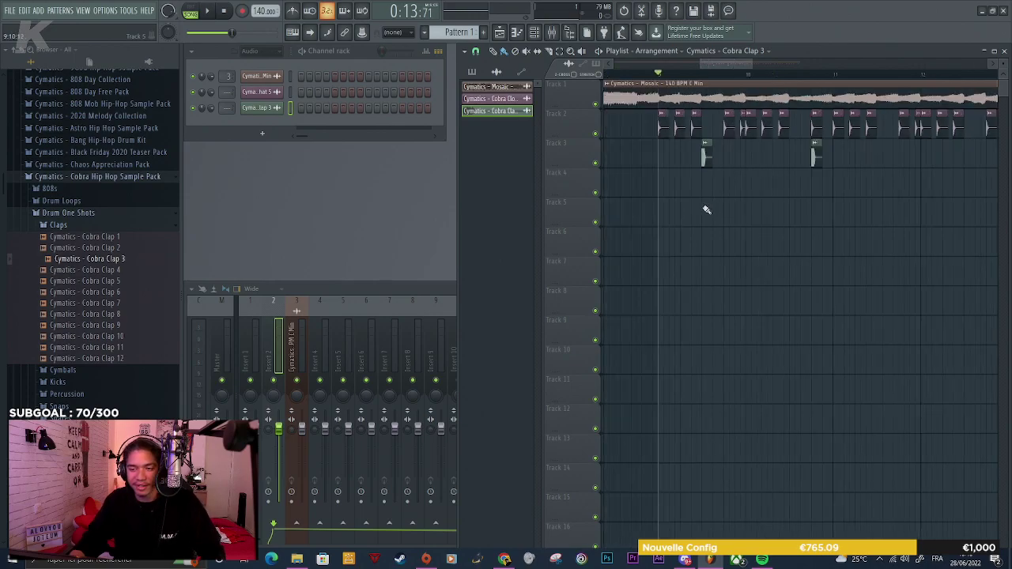
Duplicate the two-clap pattern along Track 3 up to the end of the melody at bar 17 and play it back
mouse_move(807, 171)
left_mouse_down()
mouse_move(705, 150)
mouse_move(830, 152)
left_mouse_up()
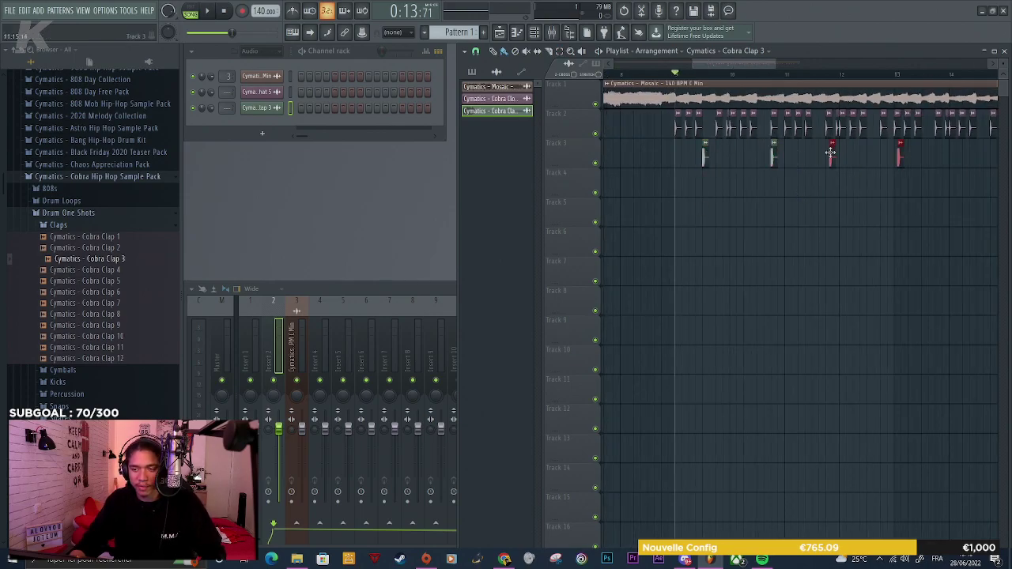
key("space")
scroll(807, 206, "down", 3)
scroll(773, 178, "up", 2)
left_click_drag(760, 167, 784, 156)
right_click(798, 212)
scroll(804, 224, "down", 2)
Route the hi-hat and clap channels to their own mixer tracks and lower the clap and melody volumes
left_click(291, 92)
key("ctrl+l")
key("Down")
key("ctrl+l")
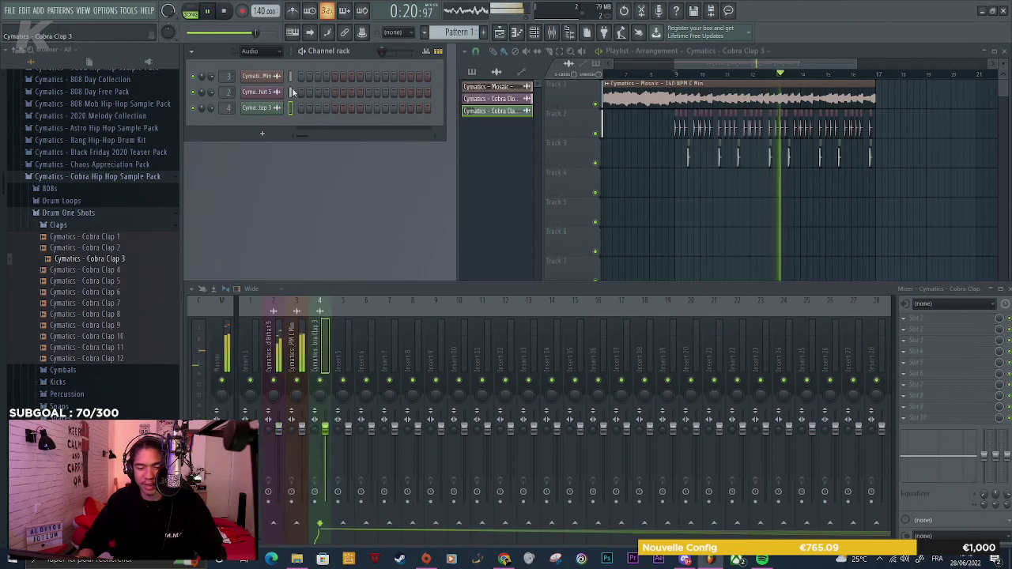
left_click_drag(324, 427, 324, 456)
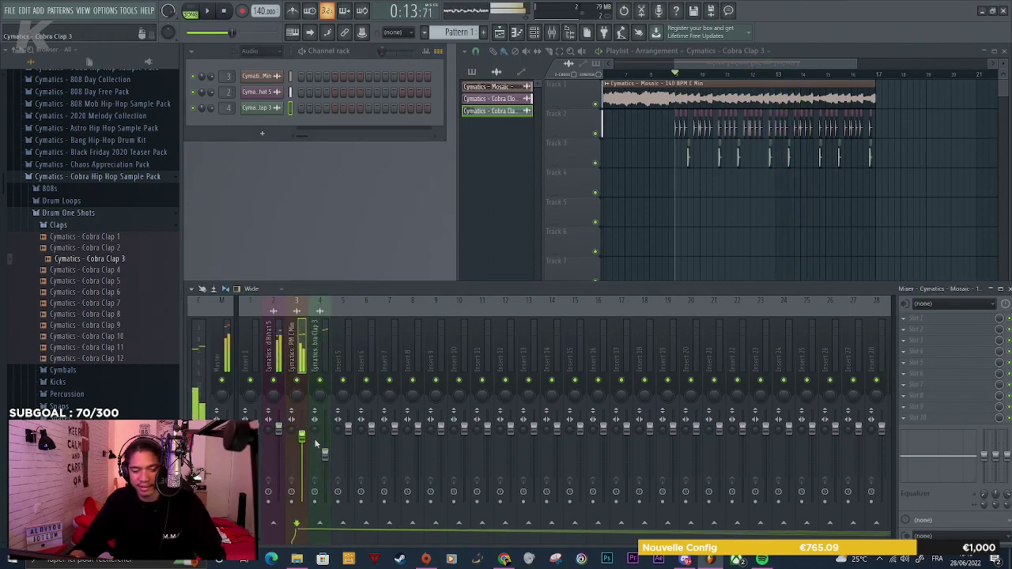
key("space")
left_click(570, 242)
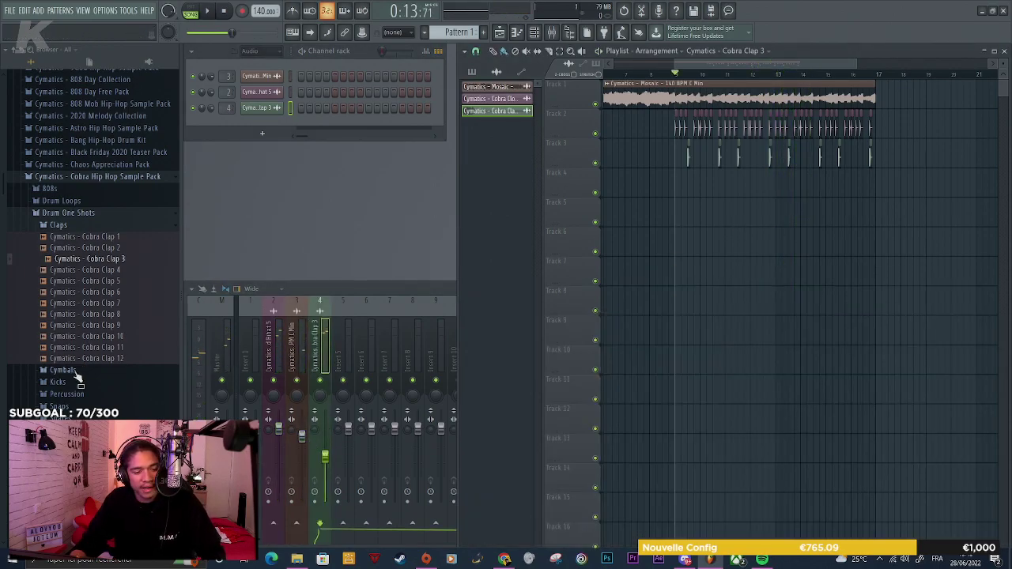
Audition the Cobra kicks and place Cymatics - Cobra Kick 3 - D on Track 4 at the start of bar 9
left_click(76, 381)
left_click(104, 283)
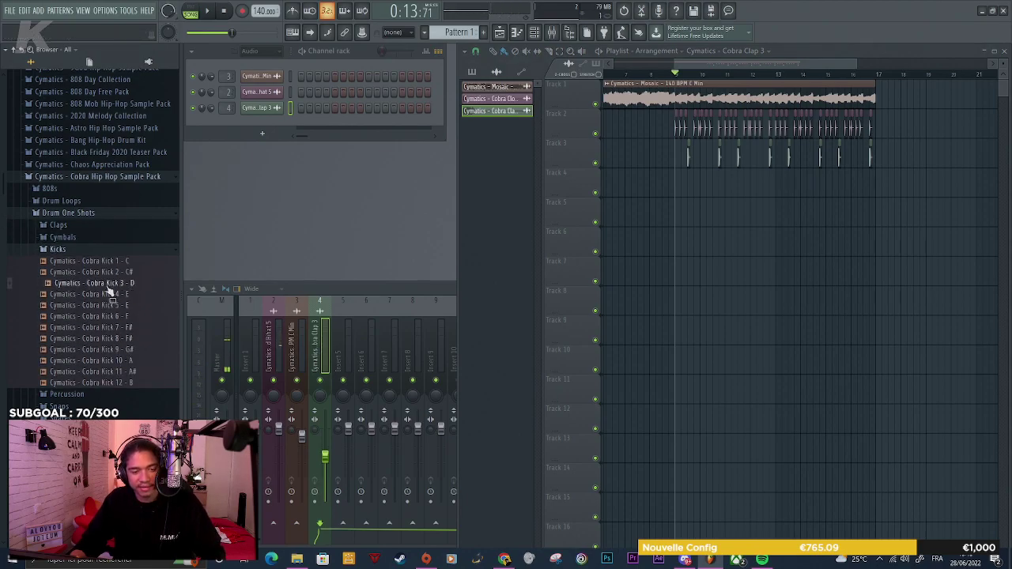
left_click(111, 275)
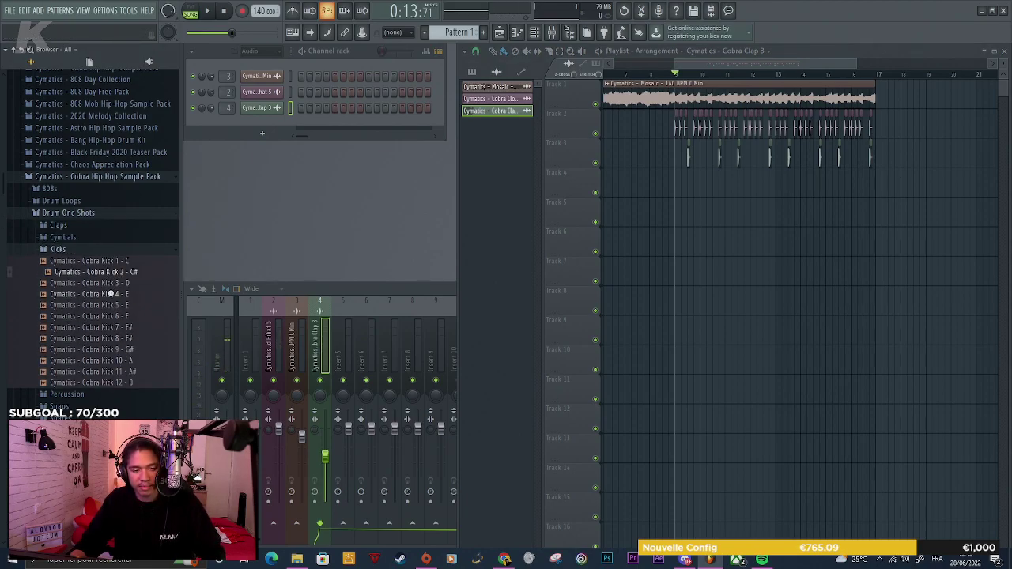
left_click(109, 285)
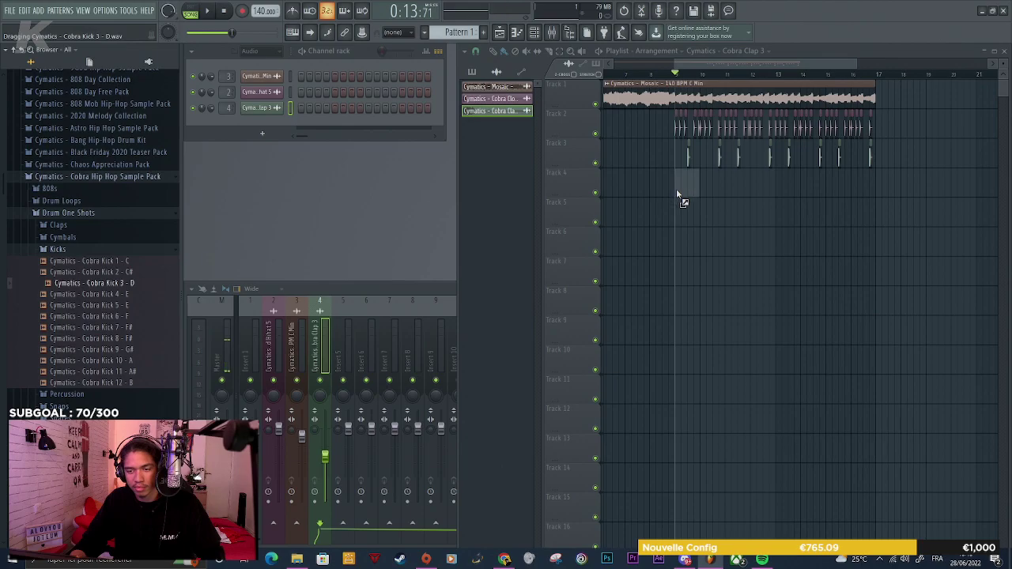
left_click_drag(674, 194, 676, 193)
key("space")
scroll(712, 221, "up", 3)
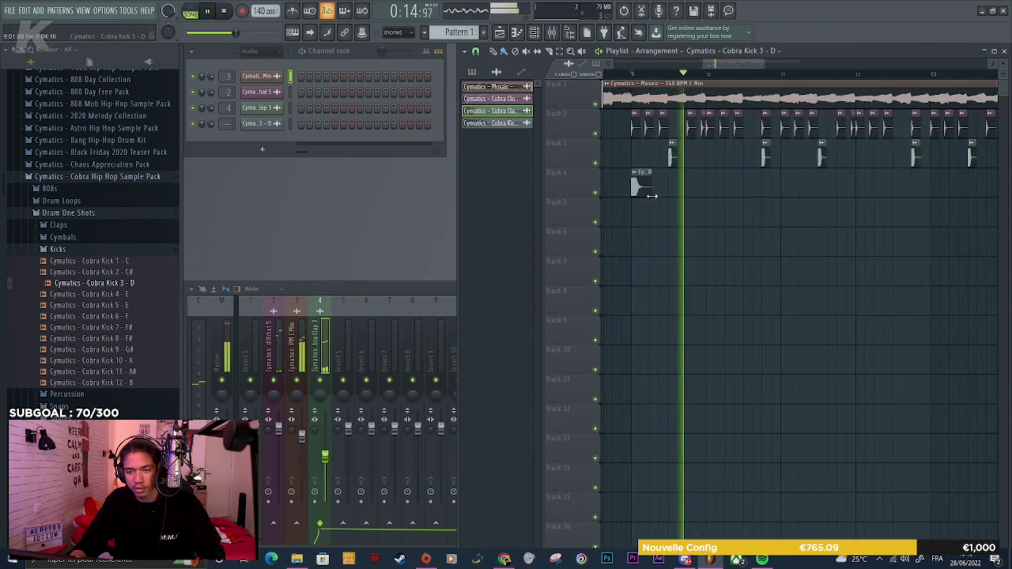
Add further kick hits on Track 4 from late bar 10 into bar 11, checking the timing by playback
key("space")
left_click(774, 187)
key("space")
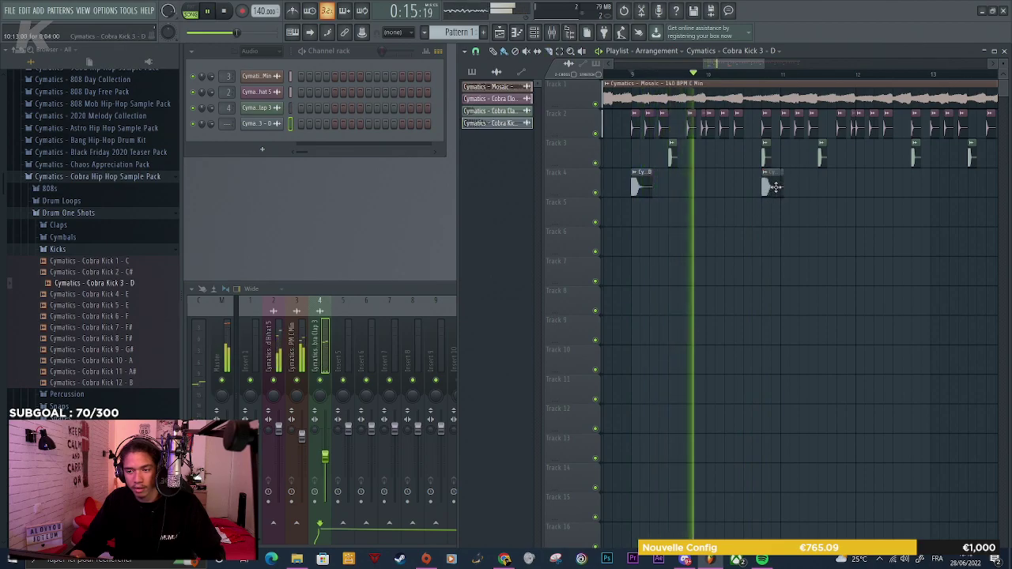
scroll(643, 221, "down", 3)
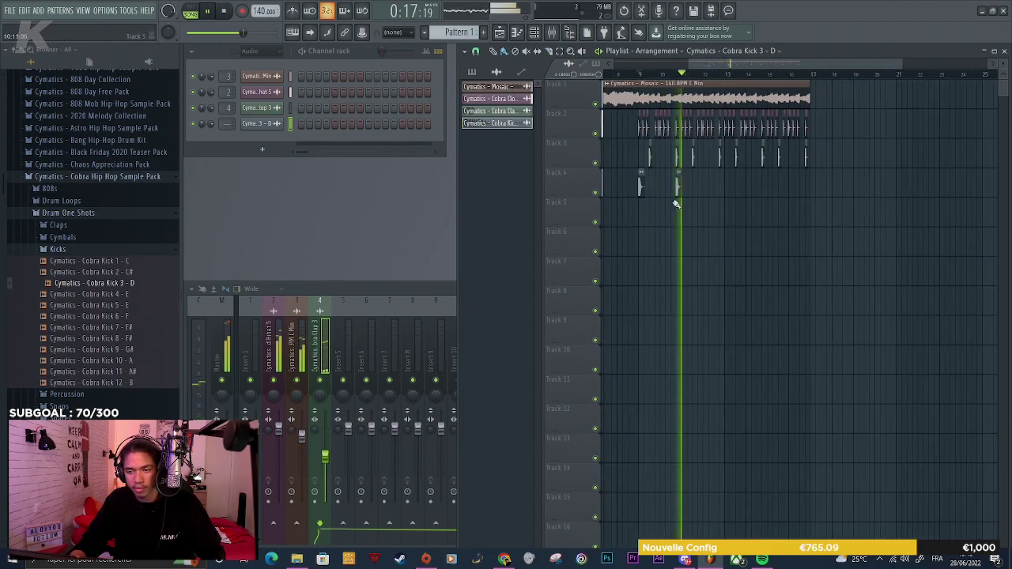
scroll(687, 187, "up", 3)
key("space")
key("space")
Duplicate the kick pattern along Track 4 up to the end of the melody at bar 17
scroll(695, 189, "down", 5)
left_click_drag(714, 192, 611, 183)
key("ctrl+b")
key("ctrl+b")
key("ctrl+b")
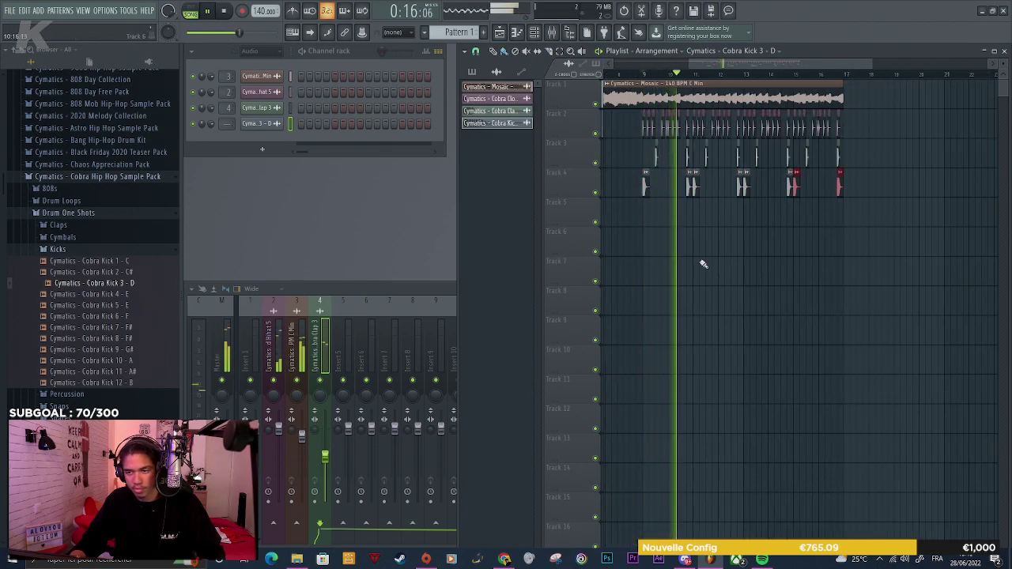
right_click(732, 272)
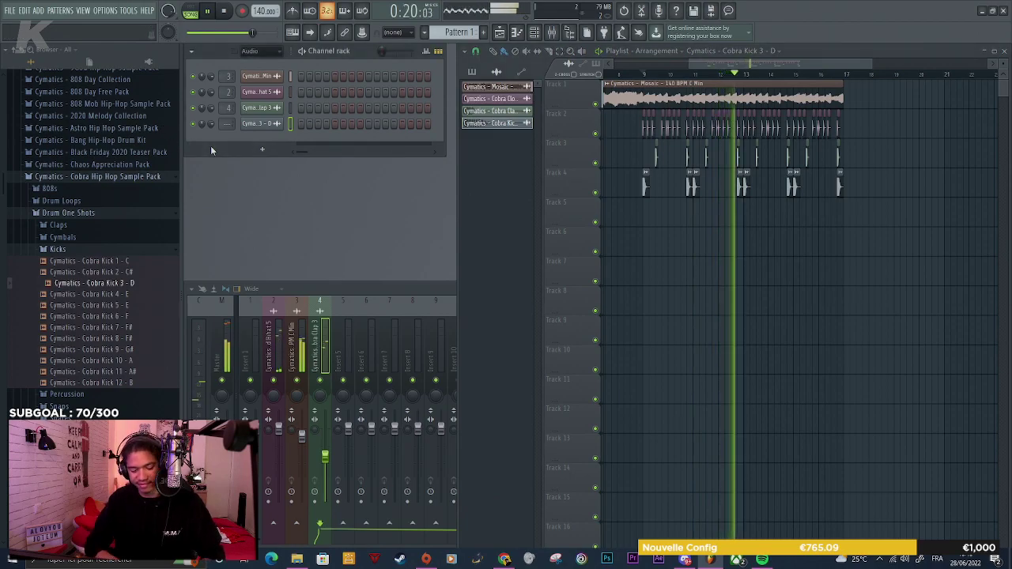
Route the kick to its own mixer track, lower its volume slightly and move that track to insert 2
key("ctrl+l")
left_click_drag(349, 428, 348, 435)
key("alt+Left")
key("alt+Left")
key("alt+Left")
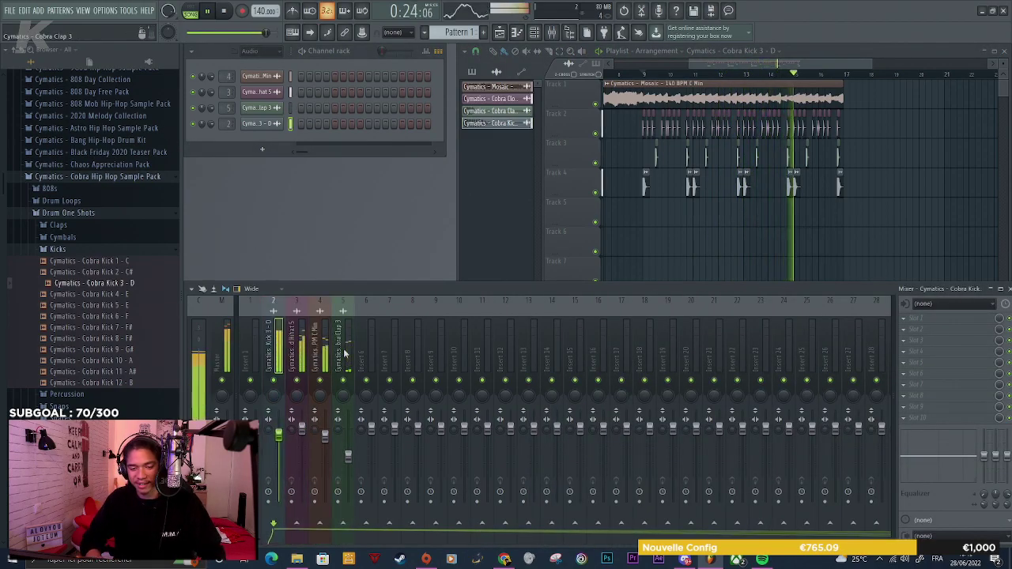
Play the beat back and raise the clap's mixer volume slightly
key("space")
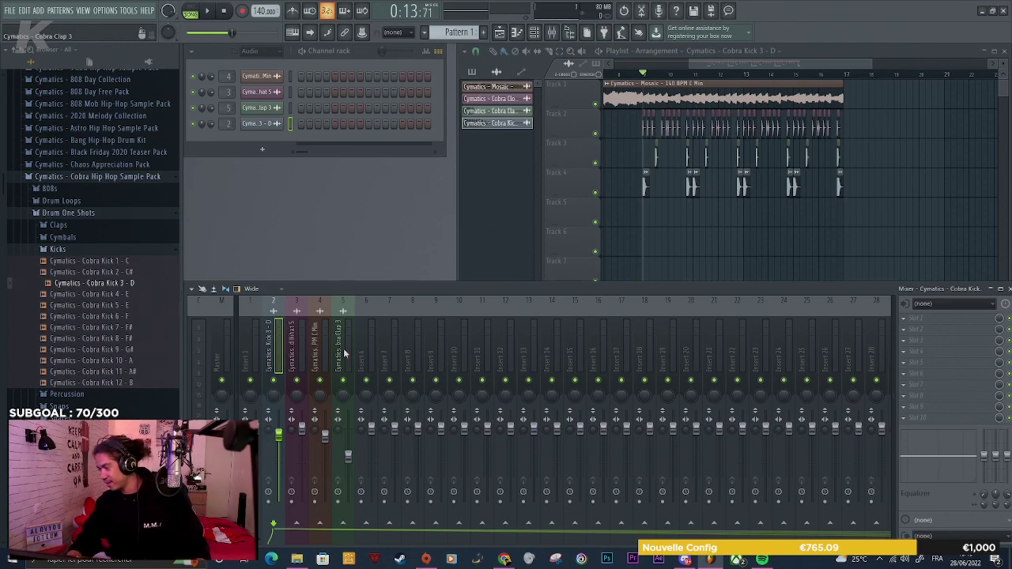
key("space")
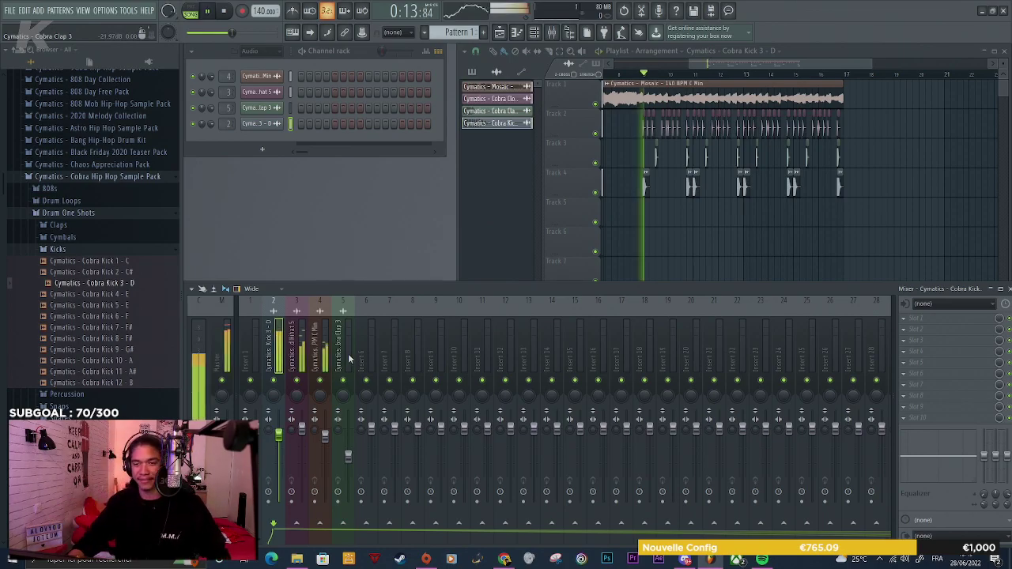
key("space")
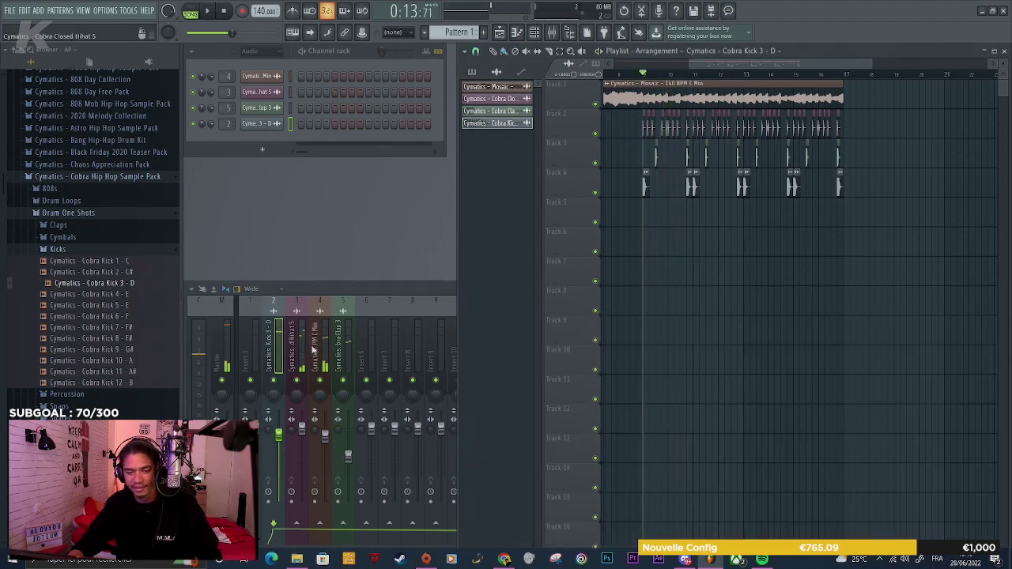
left_click(348, 457)
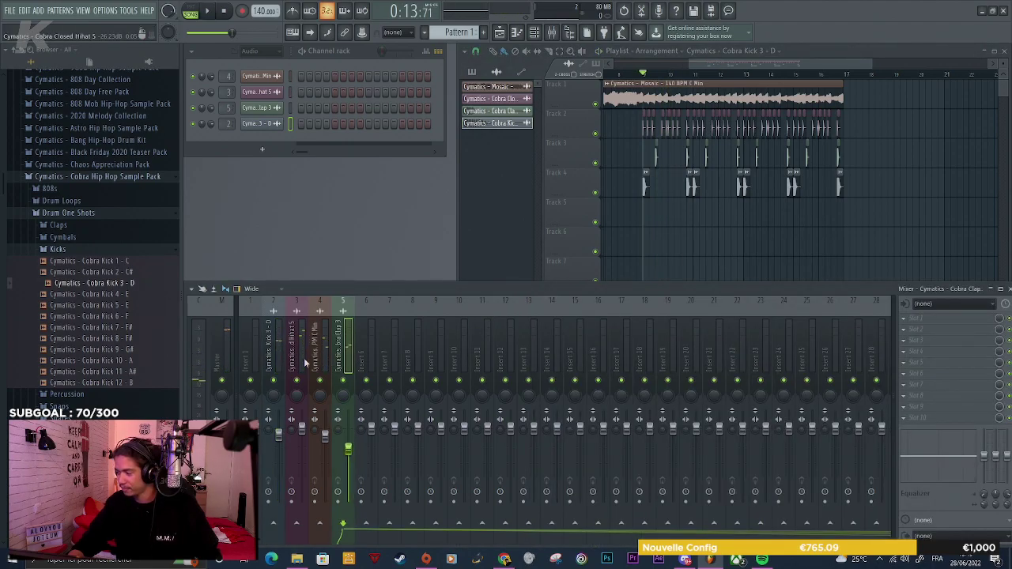
left_click(278, 378)
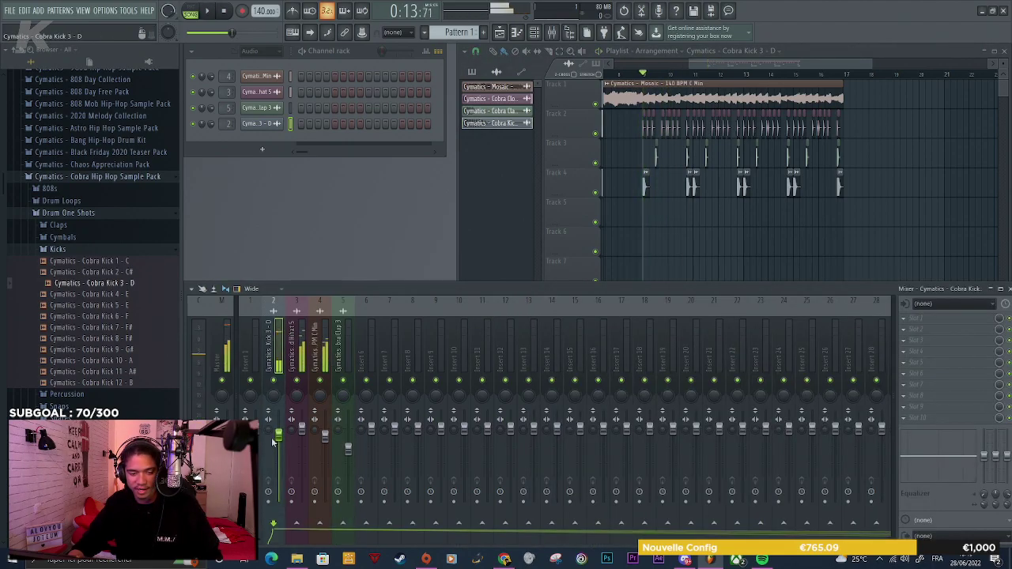
Move the melody's mixer track ahead of the hi-hat track to insert 3
left_click(258, 358)
left_click(297, 356)
right_click(252, 523)
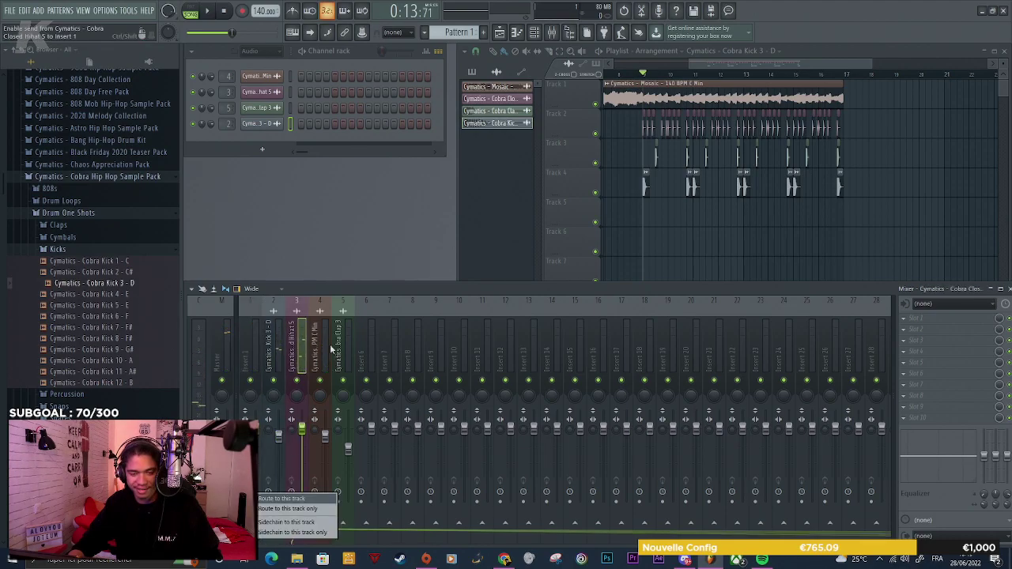
left_click(324, 351)
key("alt+Left")
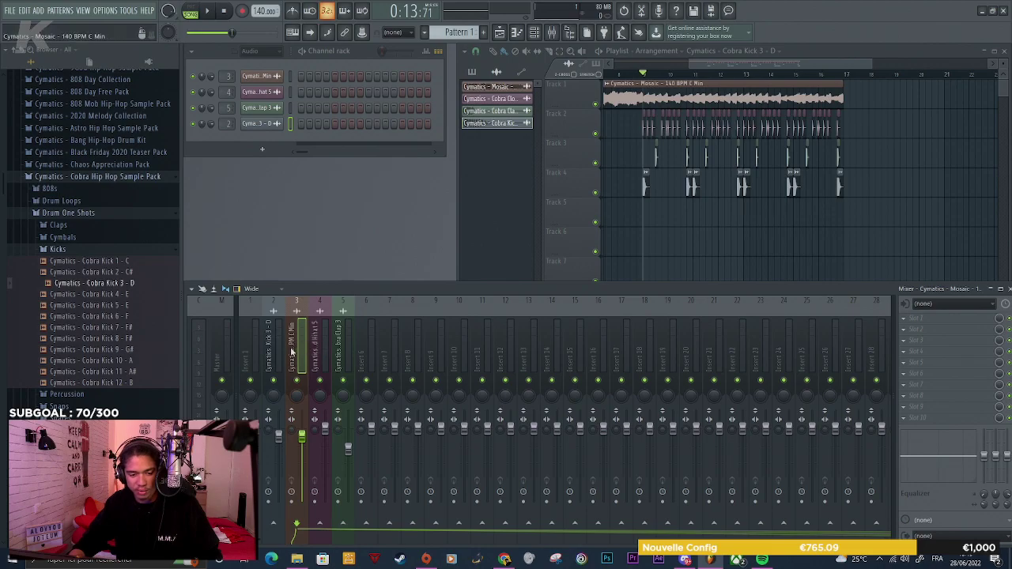
Route the melody's mixer track to insert 1 only
right_click(256, 361)
left_click(253, 342)
left_click(294, 343)
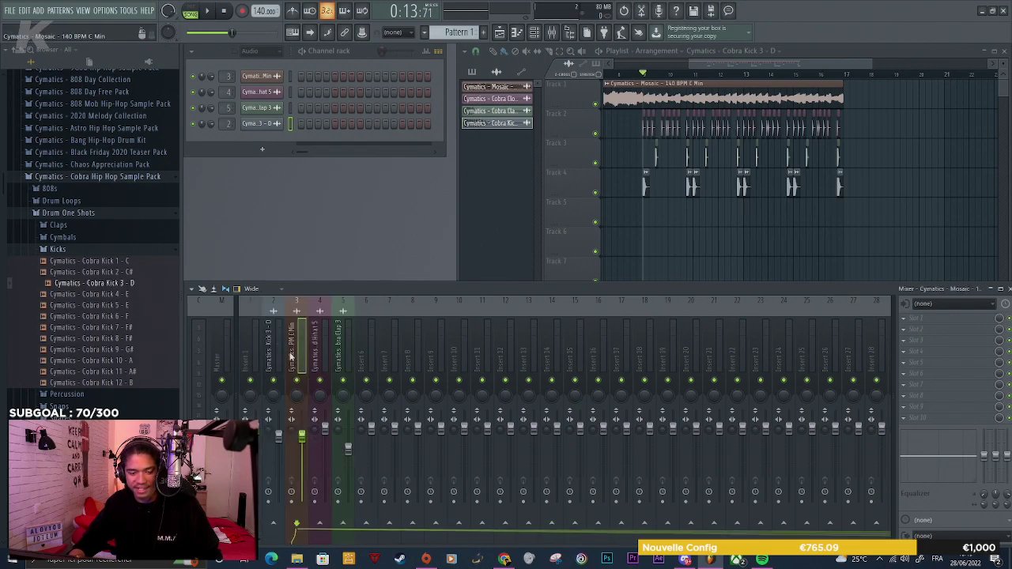
right_click(250, 523)
left_click(277, 510)
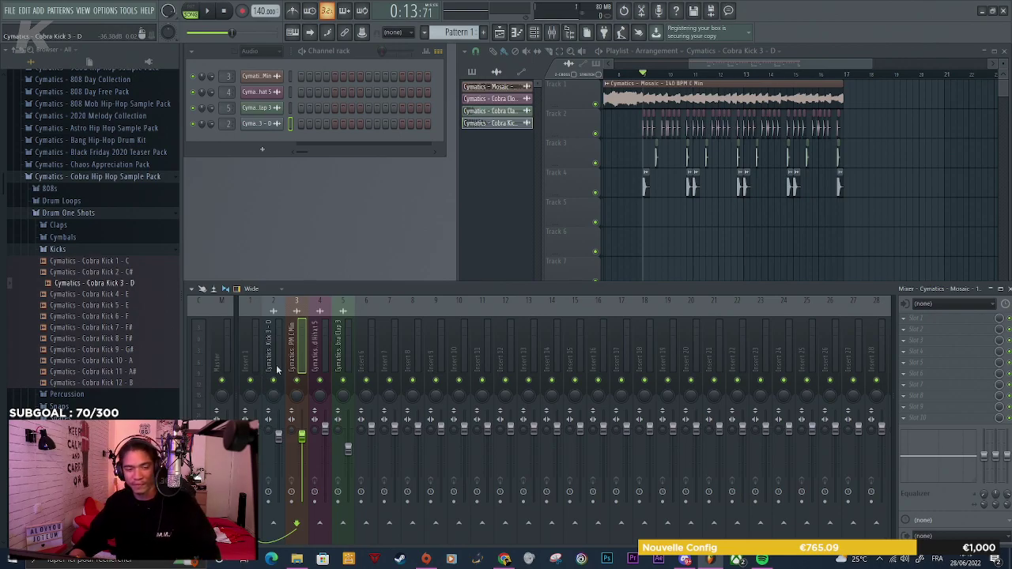
Rename mixer insert 1 as SIDECHAIN
left_click(248, 340)
key("F2")
type("SIDECHAIN")
key("Return")
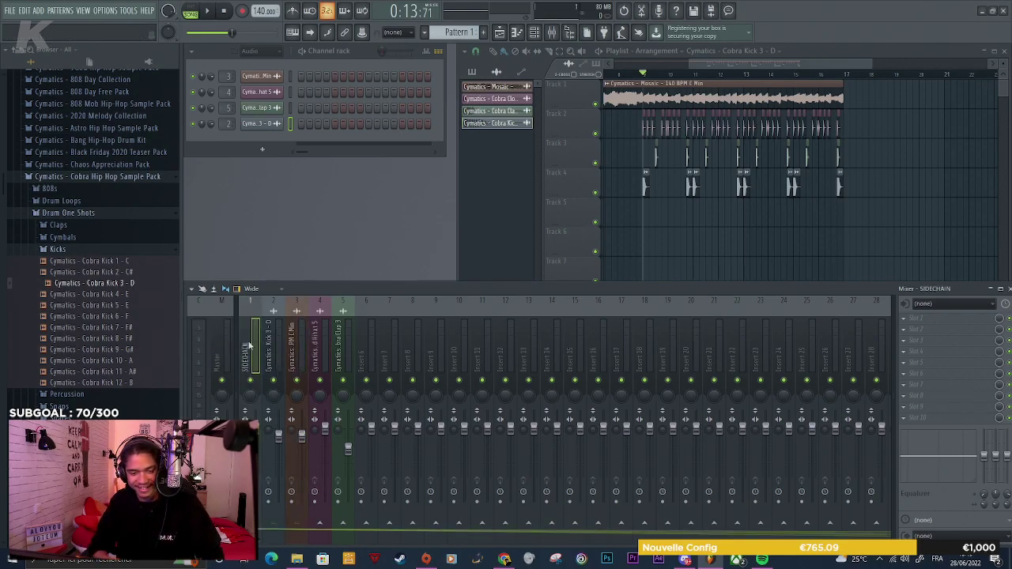
Load Fruity Limiter on the SIDECHAIN mixer track and switch it to compressor mode
left_click(949, 419)
left_click(356, 372)
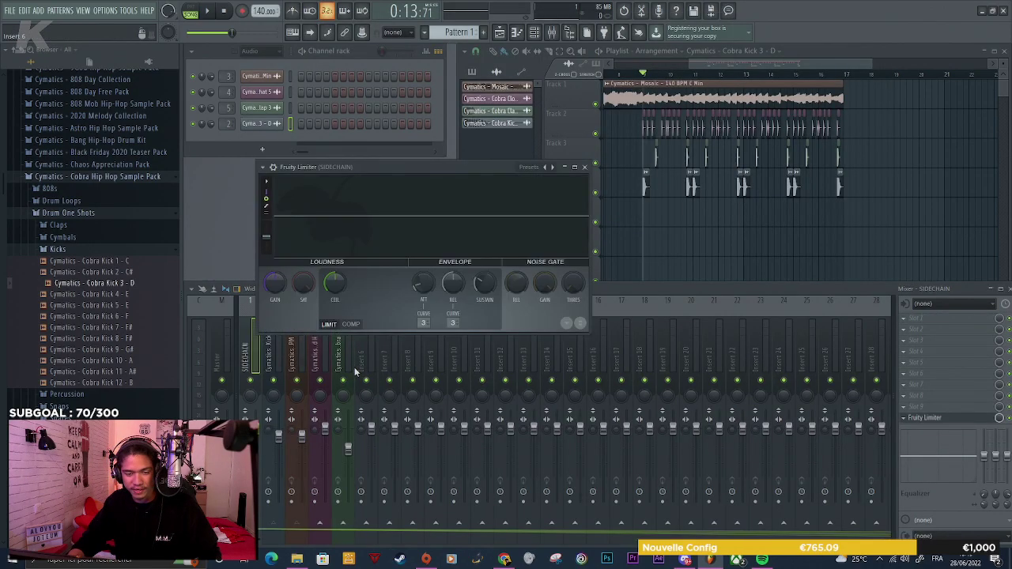
left_click(350, 324)
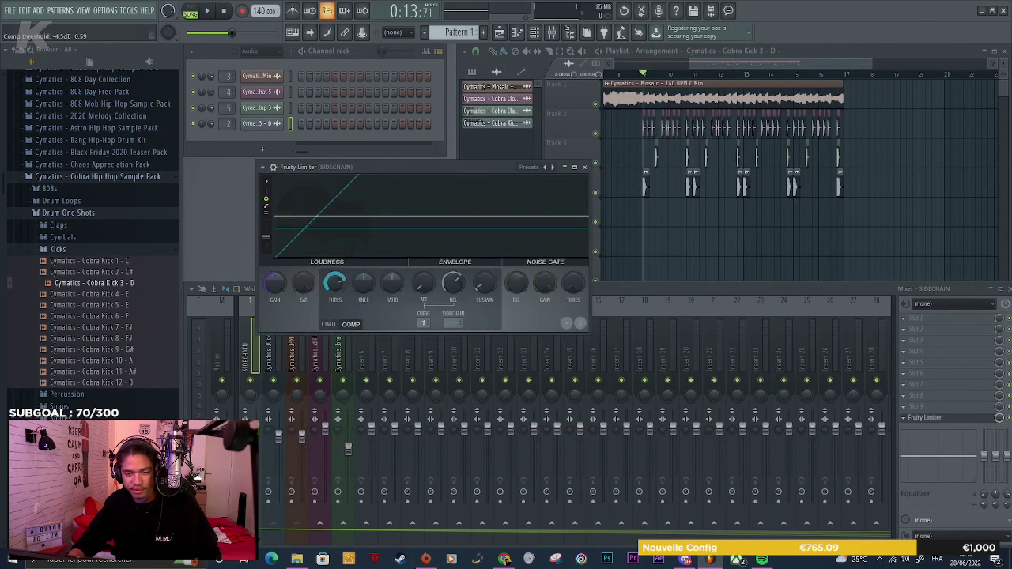
During playback, raise the limiter's knee and ratio, lower the threshold to about -12.2 dB and set the sidechain input to 1
key("space")
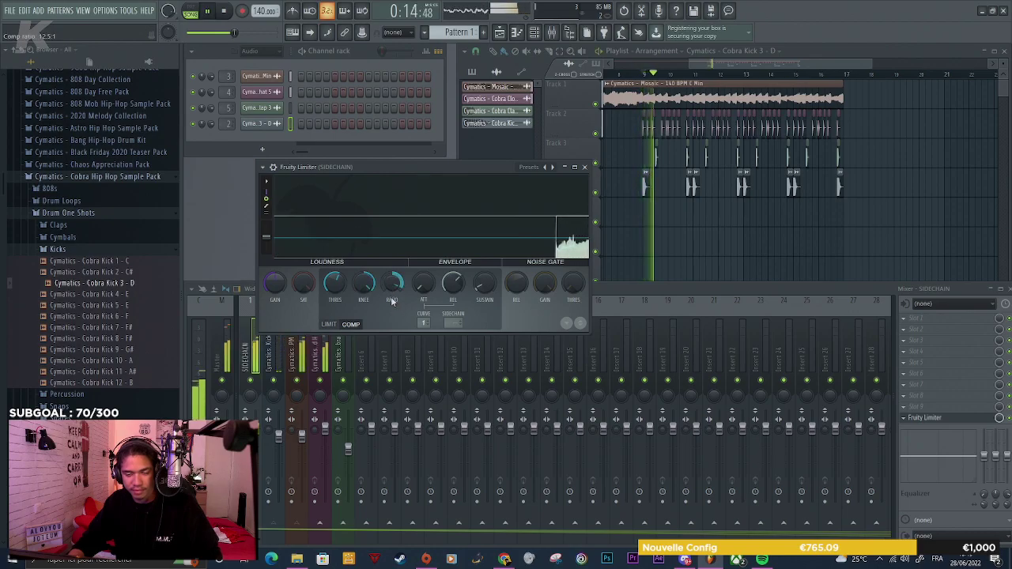
left_click_drag(334, 282, 335, 296)
left_click_drag(450, 324, 451, 320)
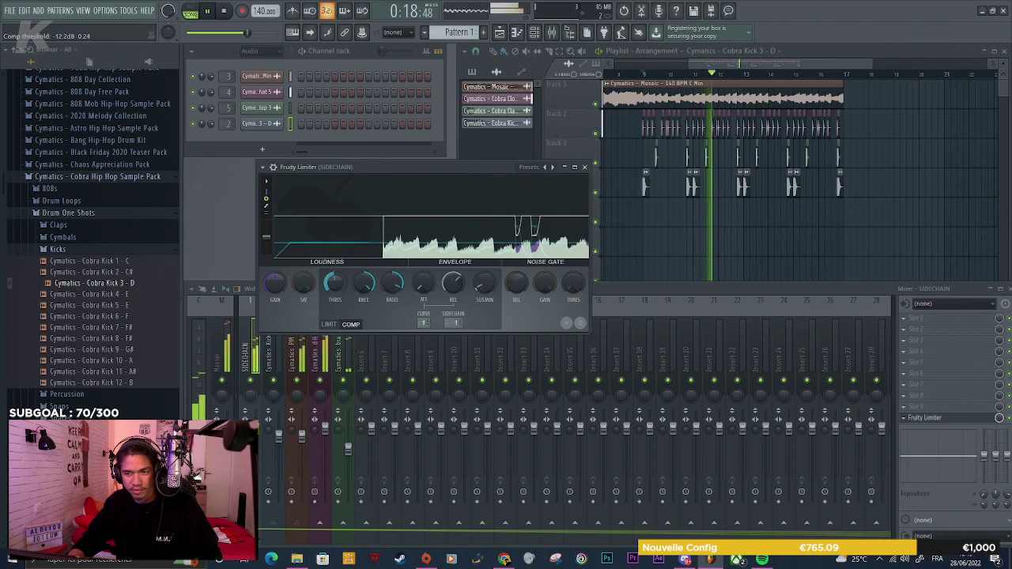
Stop playback, audition the 808 samples in the Cymatics Bang Hip-Hop Drum Kit and look through the 808 Day Collection
left_click(764, 263)
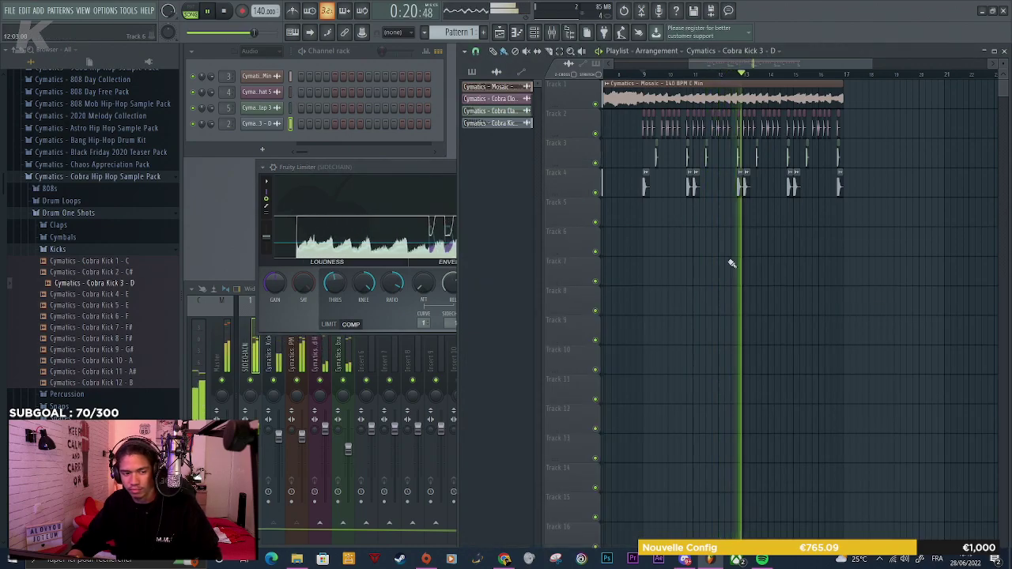
key("space")
scroll(142, 361, "up", 3)
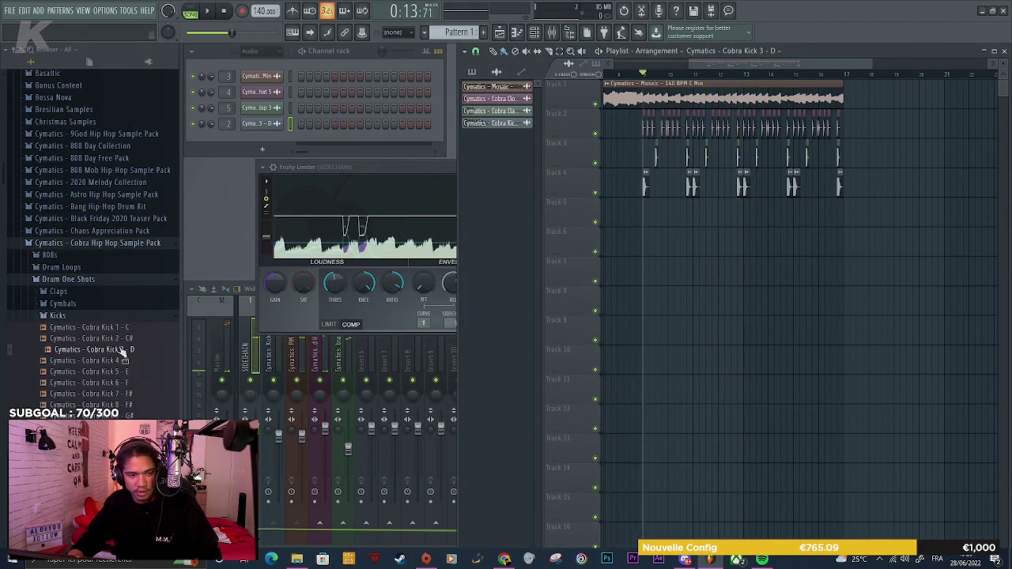
left_click(93, 207)
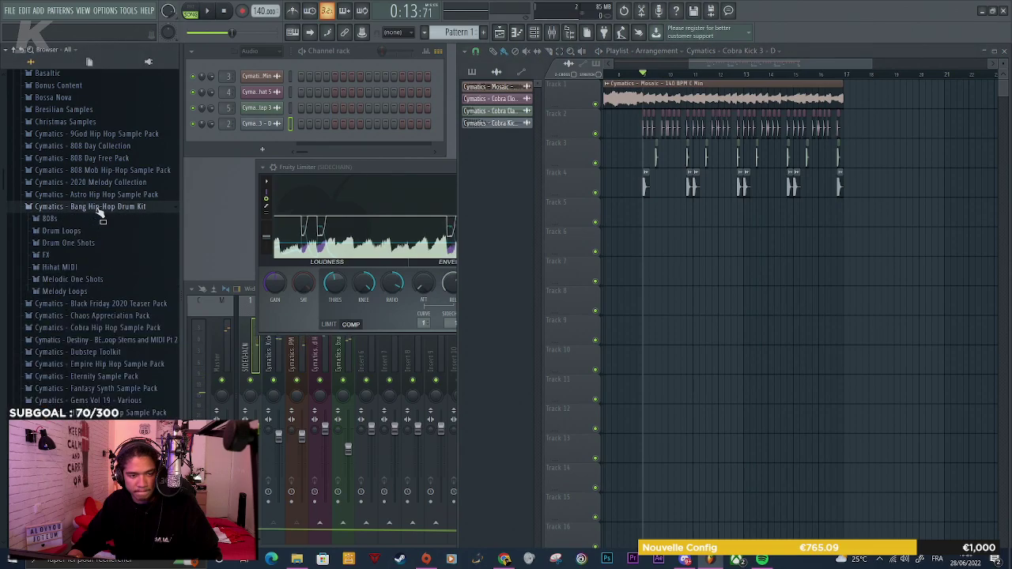
left_click(87, 222)
left_click(90, 230)
left_click(95, 254)
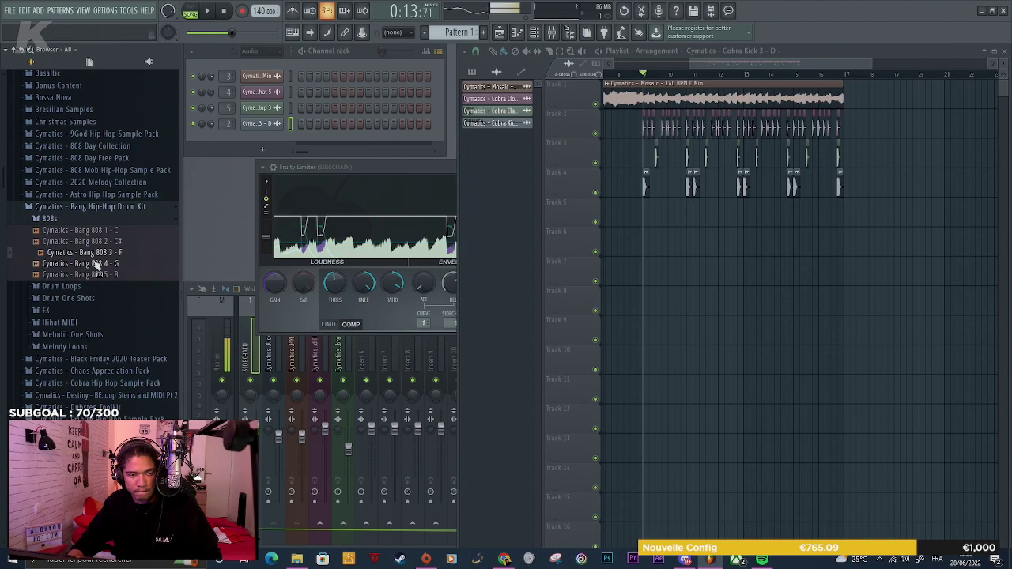
left_click(96, 264)
left_click(99, 254)
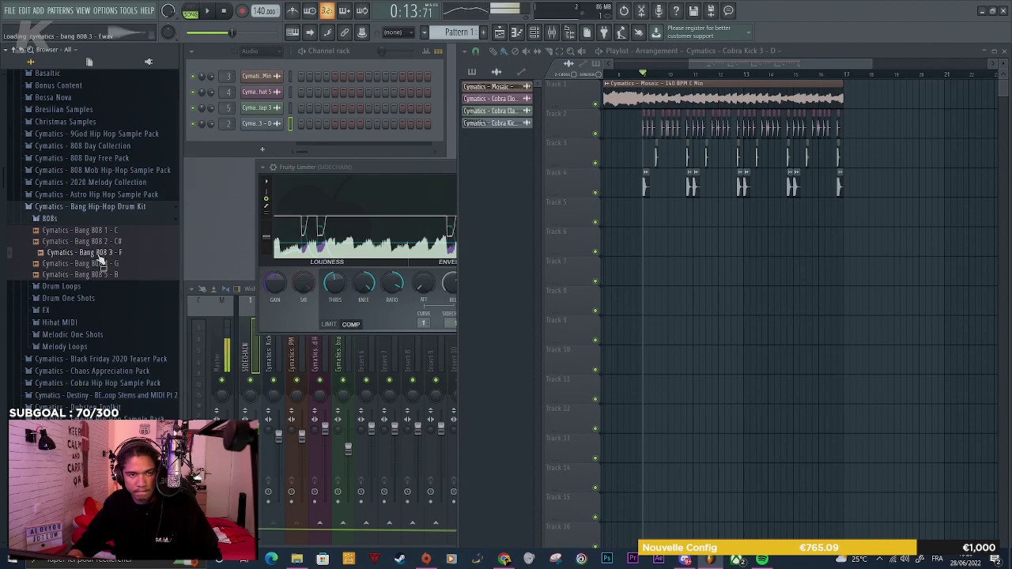
left_click(98, 264)
left_click(100, 275)
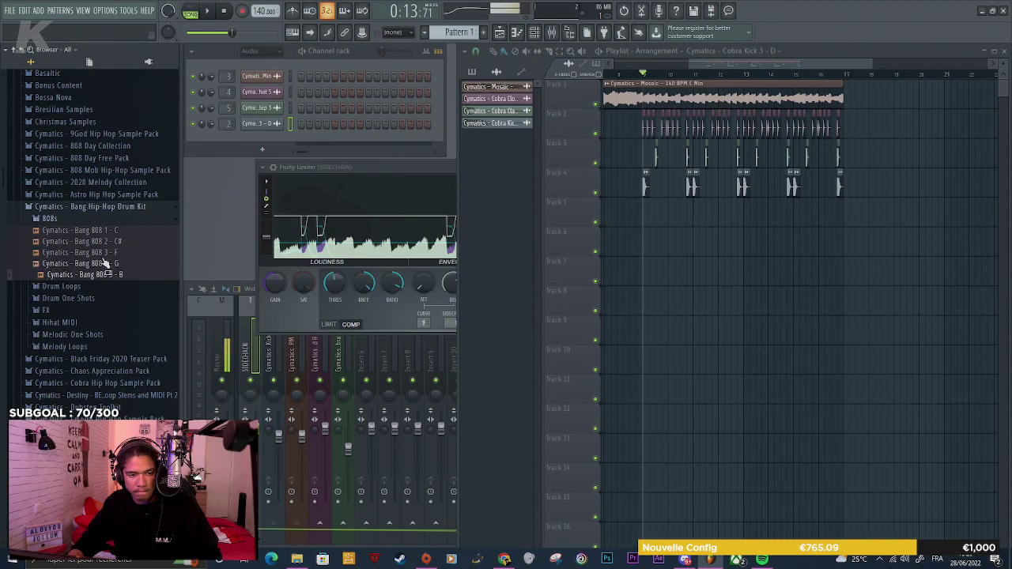
left_click(105, 211)
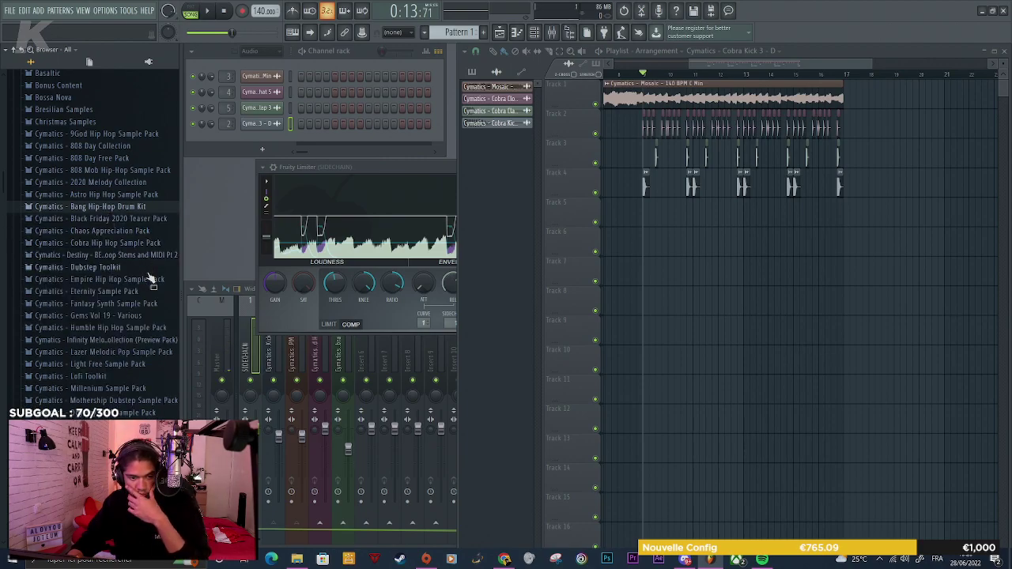
left_click(113, 209)
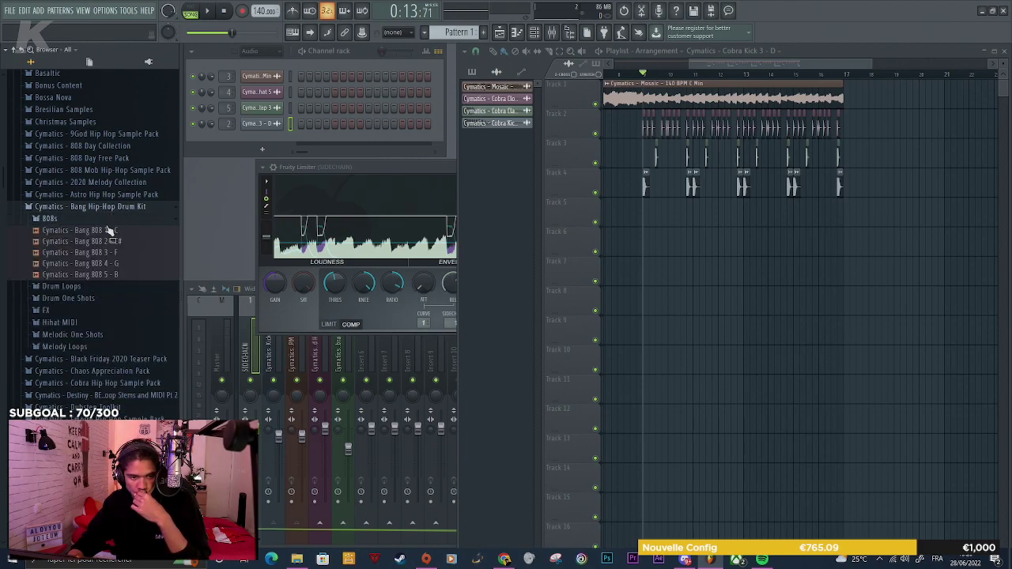
left_click(114, 210)
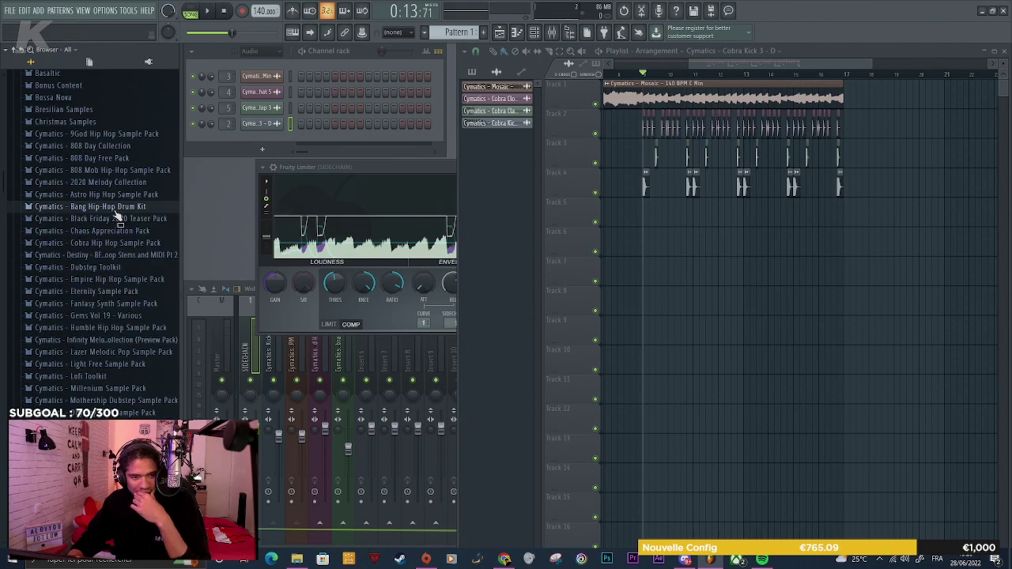
left_click(123, 170)
left_click(121, 148)
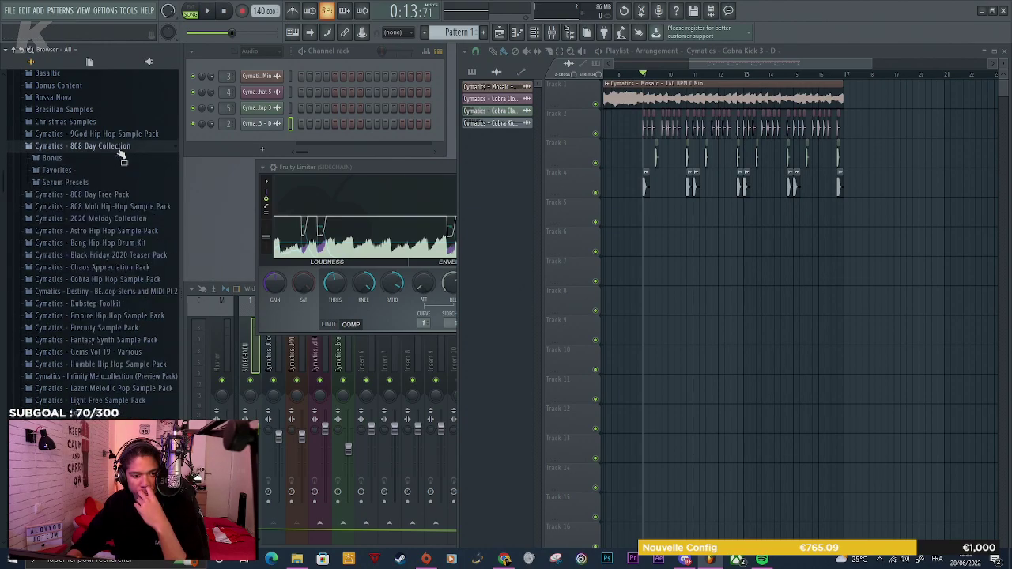
left_click(112, 150)
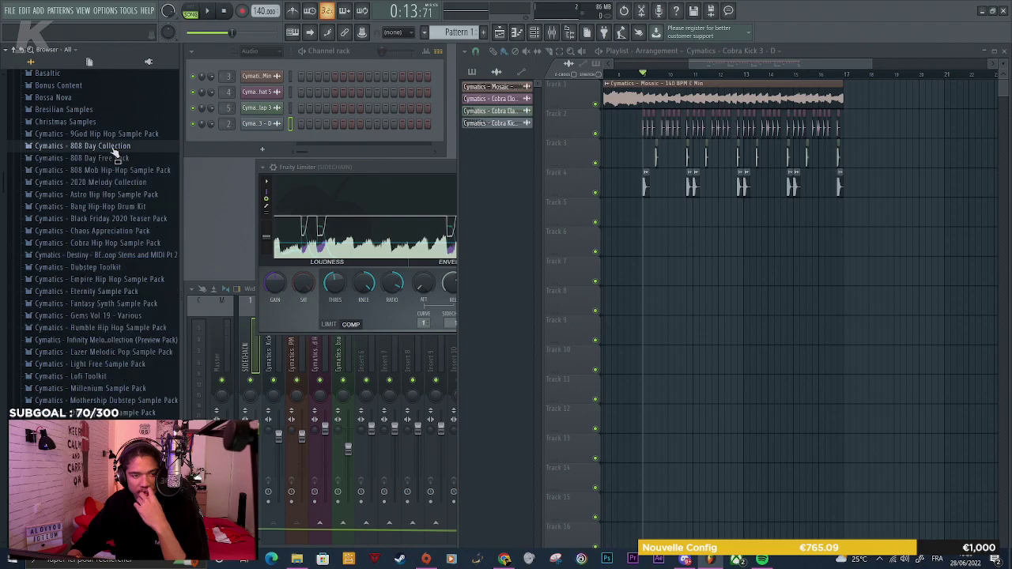
Add Drill 808 - C from the Black Friday 2020 Teaser Pack's Thunder 808 Kit as a channel and show the Unsorted channels
left_click(124, 219)
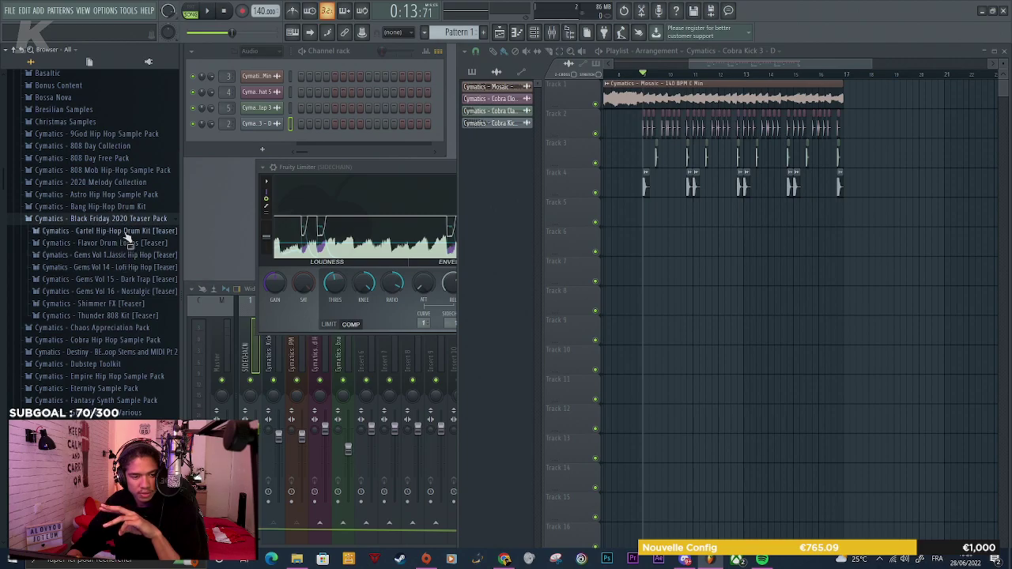
left_click(103, 316)
scroll(102, 320, "down", 2)
left_click(101, 272)
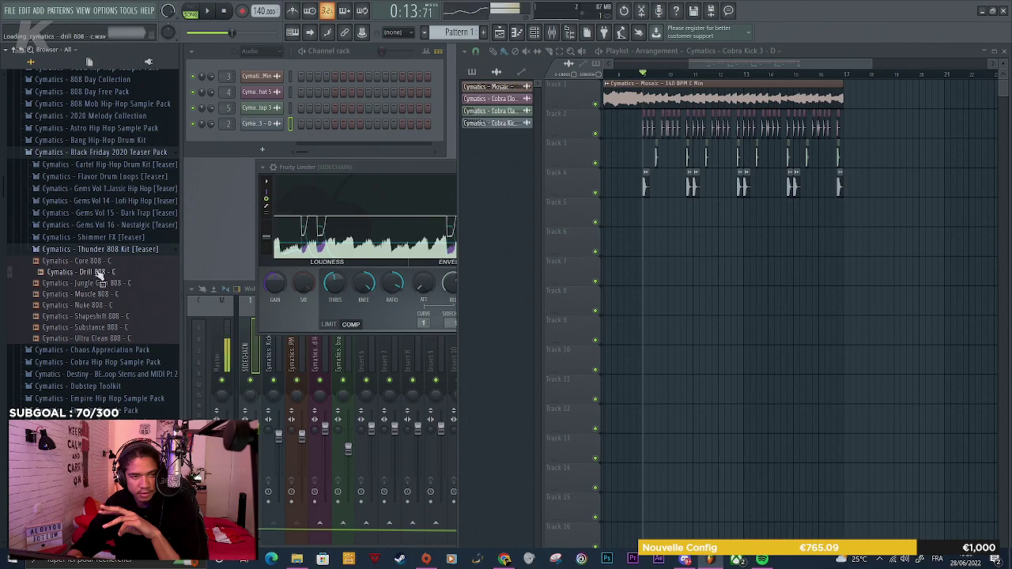
left_click(250, 51)
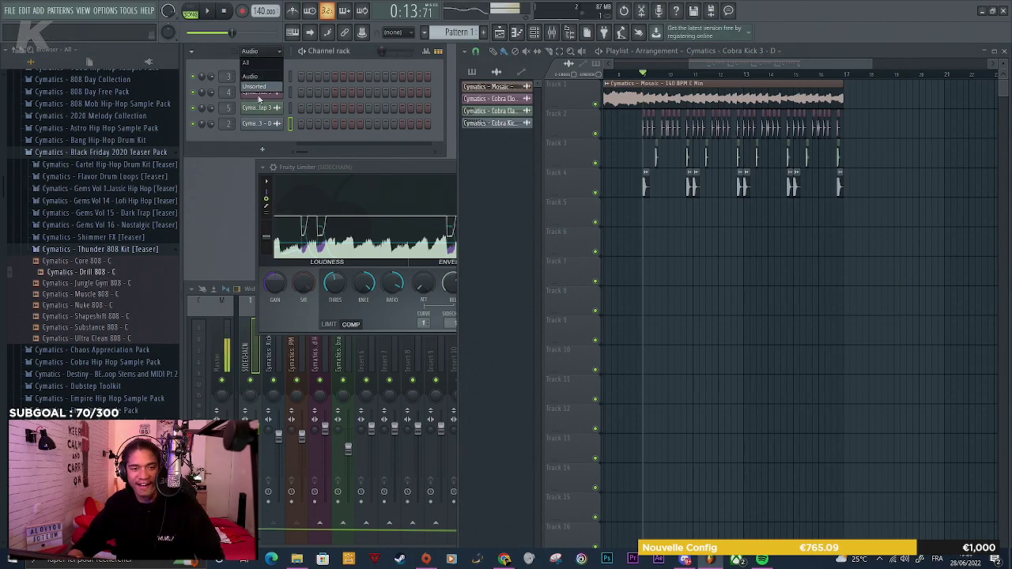
left_click(263, 88)
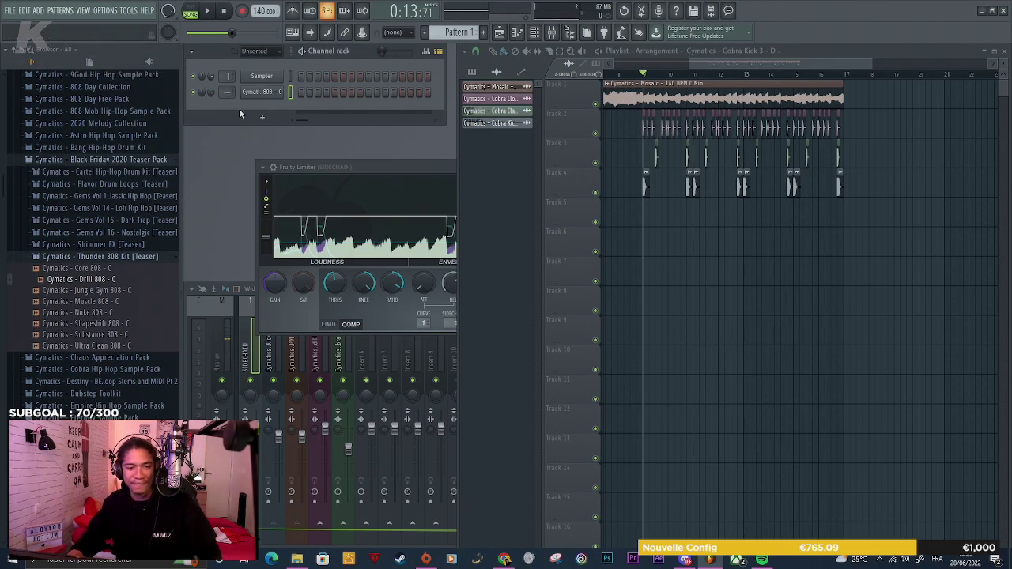
Assign the Drill 808 channel to mixer insert 6 and route that insert to the SIDECHAIN track only
key("ctrl+l")
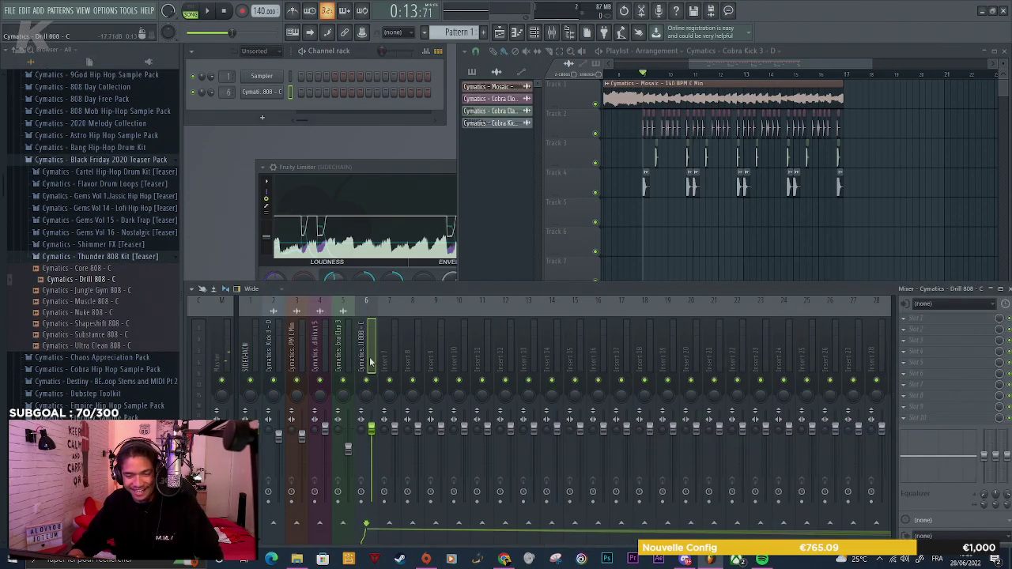
right_click(261, 527)
left_click(291, 509)
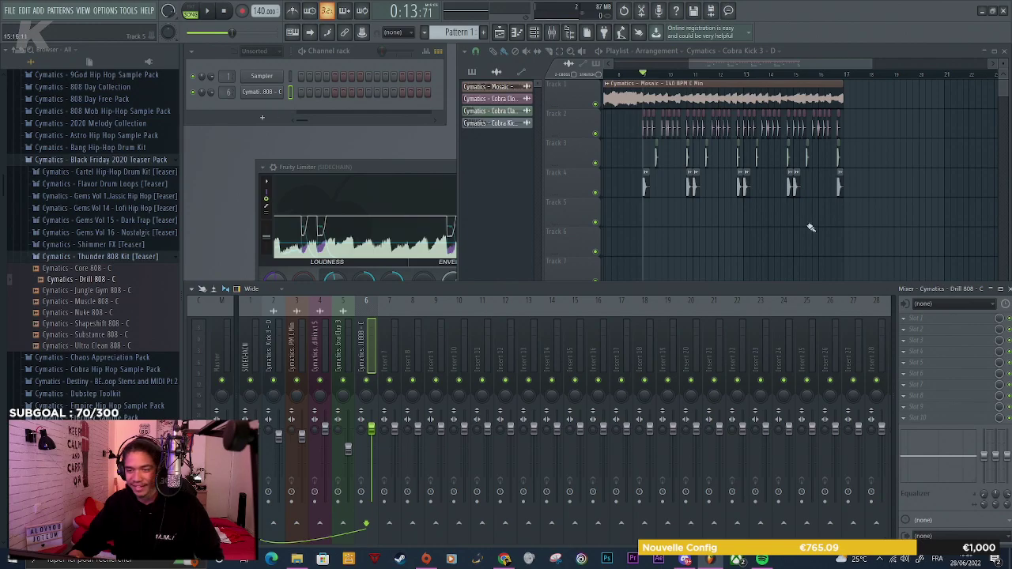
Turn down the attack in the Drill 808's volume envelope and make the channel cut itself with Cut 1 and By 1
key("F9")
left_click(261, 91)
left_click(279, 172)
left_click_drag(277, 276, 278, 301)
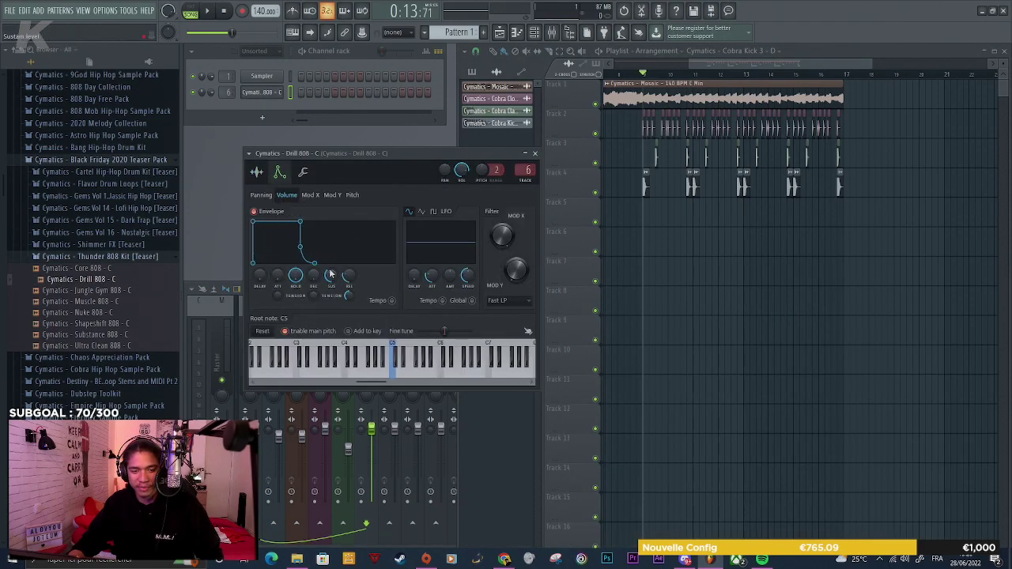
left_click(302, 172)
key("space")
right_click(796, 332)
key("space")
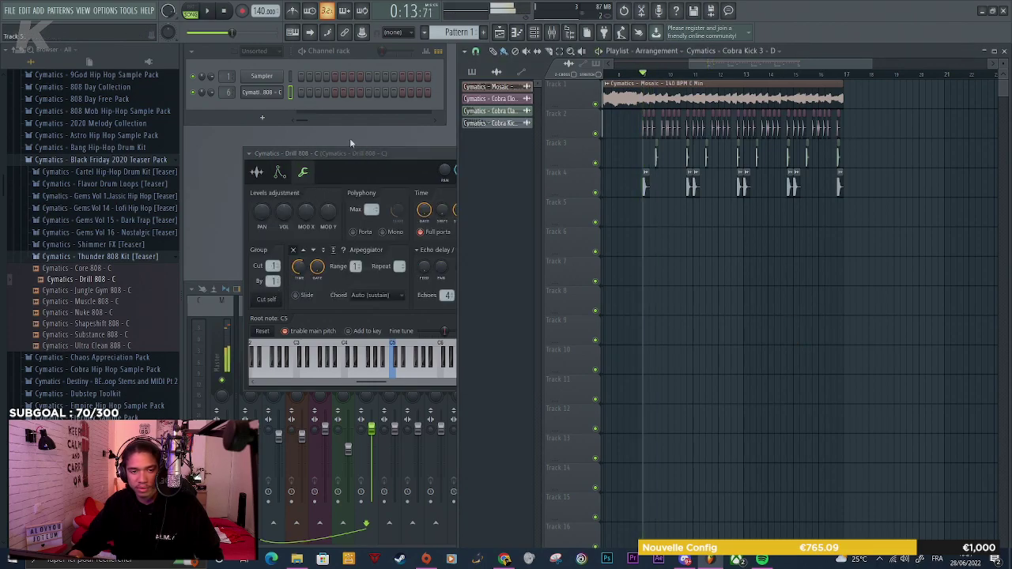
Place Pattern 1 on playlist Track 5 at bar 9 and open the Drill 808 channel's piano roll
left_click(472, 71)
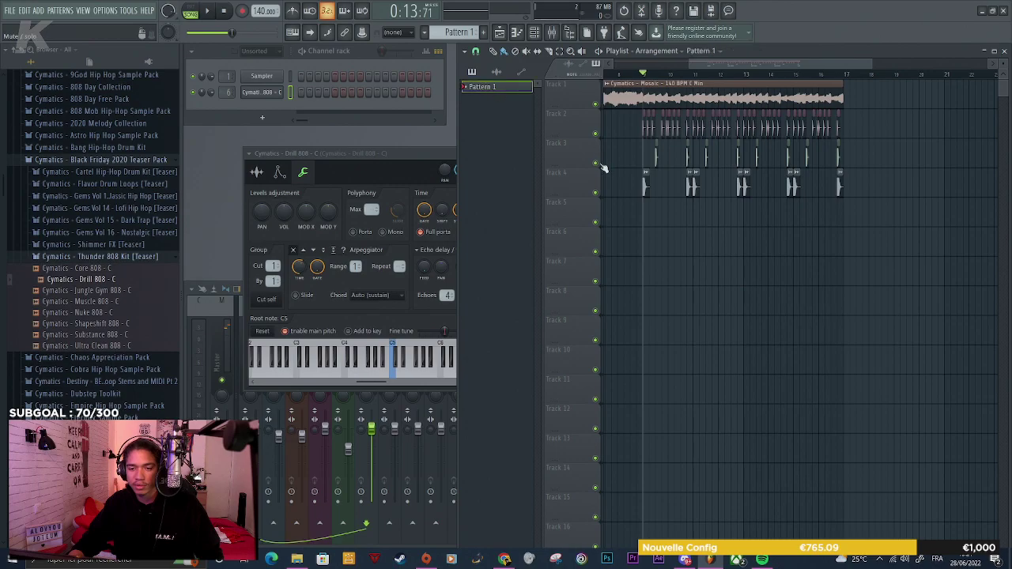
left_click(646, 215)
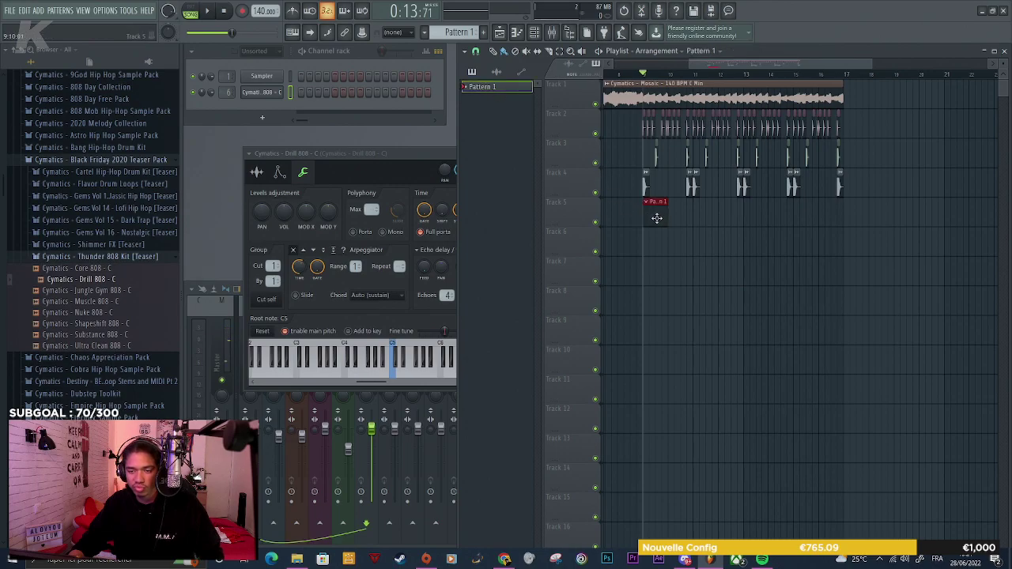
right_click(281, 89)
left_click(309, 93)
Draw a one-bar C5 note at the start of the Drill 808 pattern and play it with the beat
key("space")
key("space")
left_click_drag(451, 336, 639, 225)
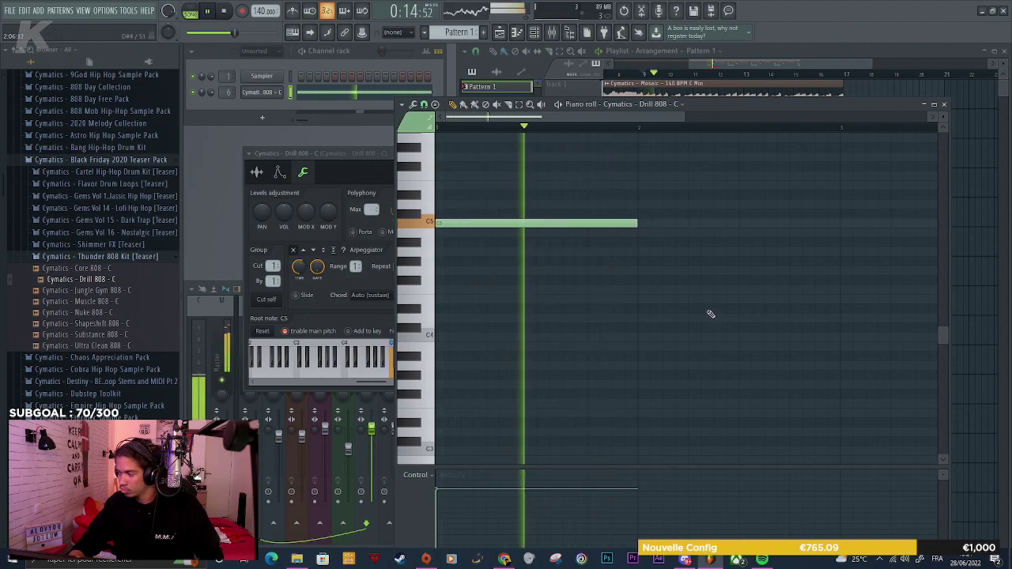
key("space")
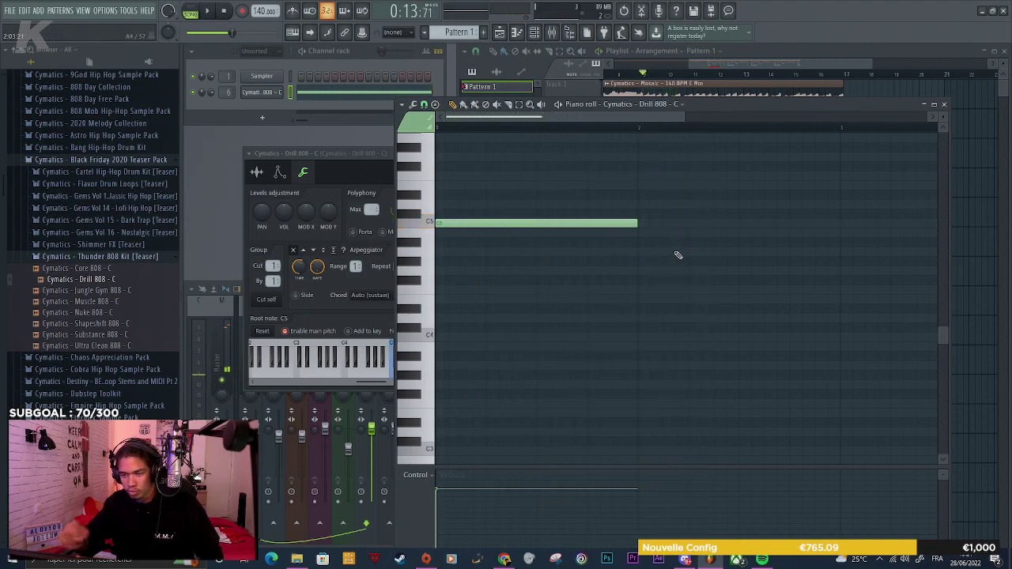
scroll(682, 257, "up", 3)
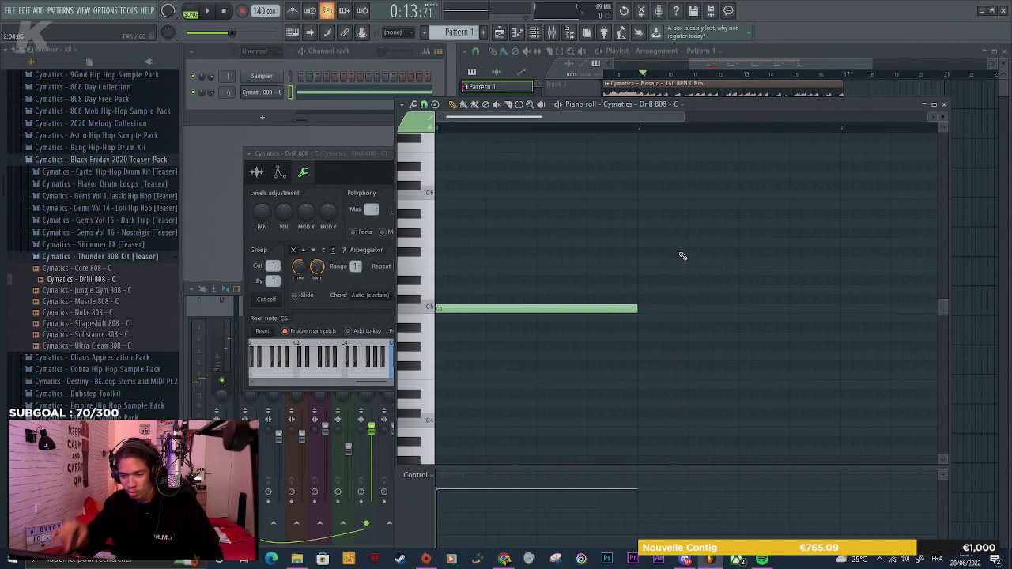
key("space")
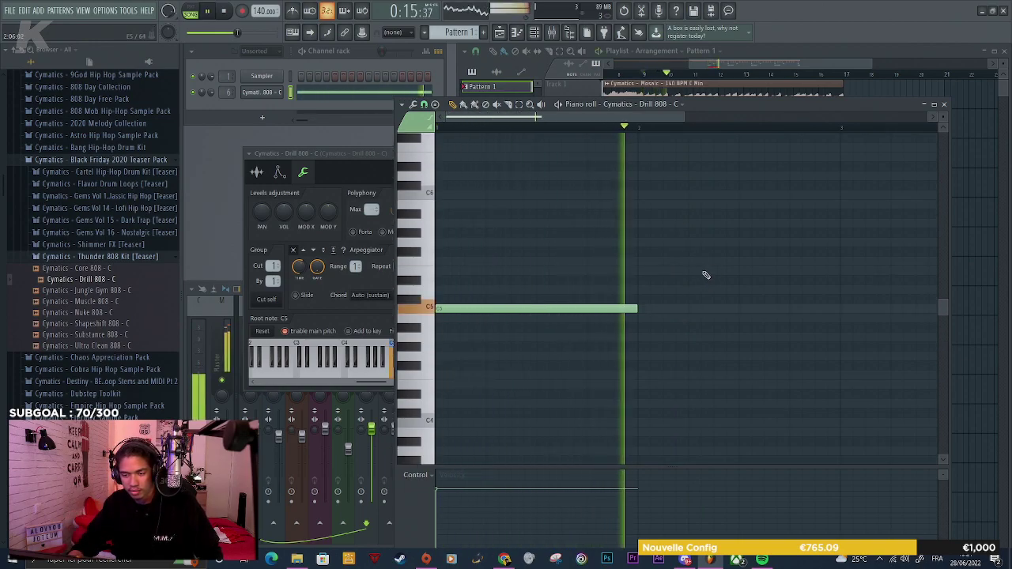
key("space")
Add a one-bar C5 note at 2:05 and a G#5 slide note of duration 0:01:00 above its start
left_click(690, 309)
mouse_move(692, 245)
left_mouse_down()
mouse_move(689, 204)
mouse_move(689, 238)
left_mouse_up()
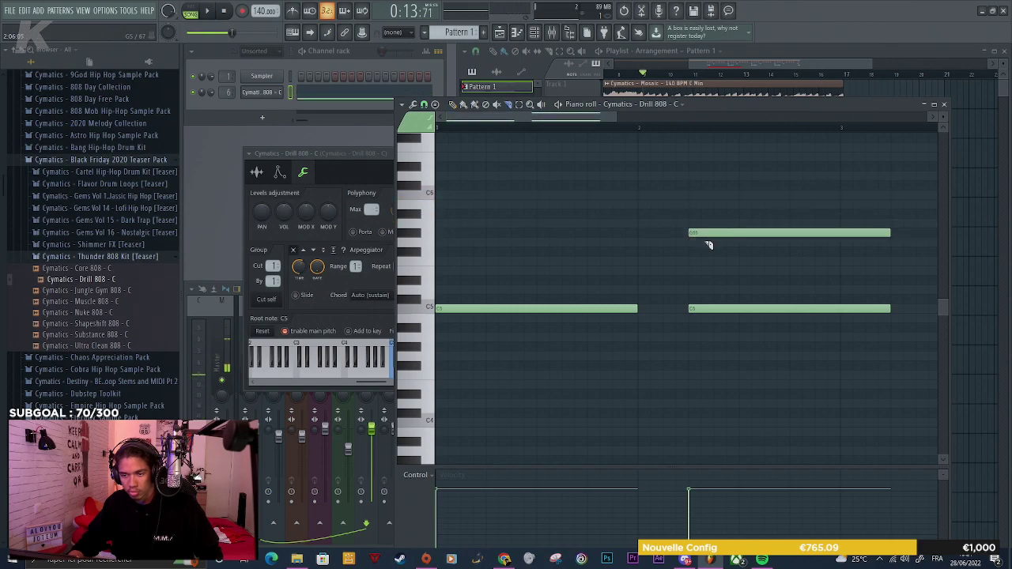
right_click(695, 234)
double_click(694, 235)
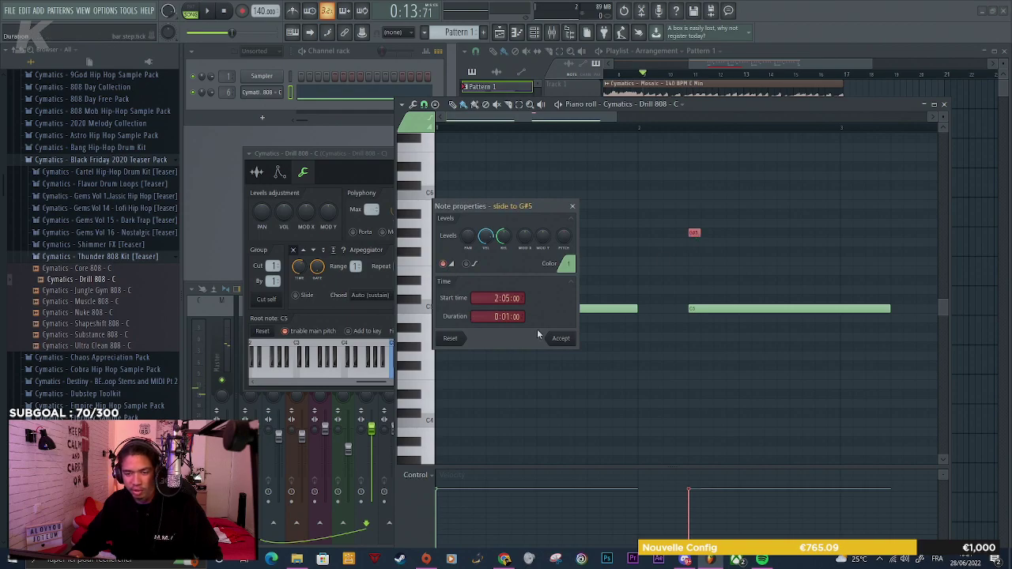
left_click(560, 339)
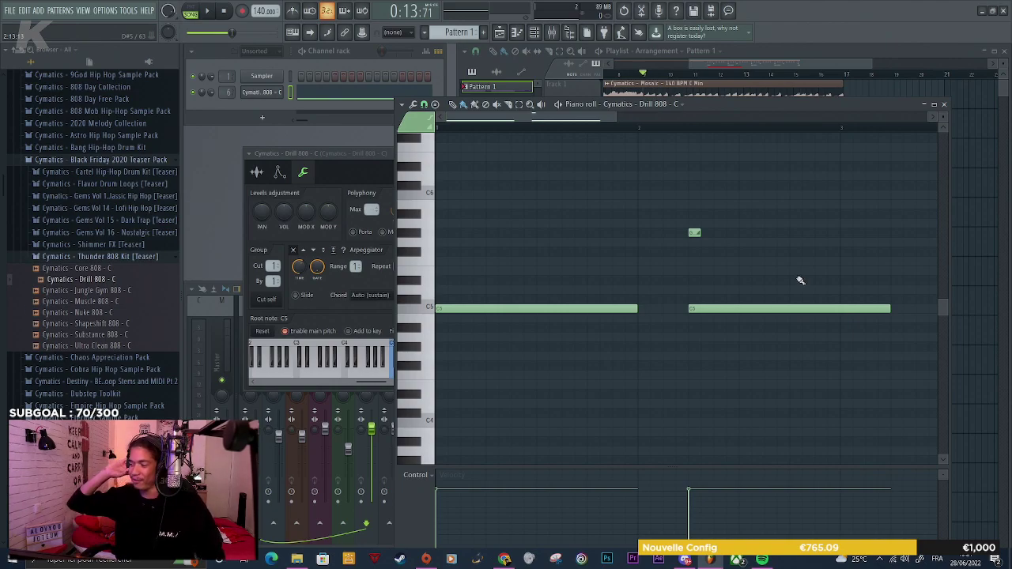
Listen to the slide, add a C5 slide note at 2:07 and play the 808 line again
key("space")
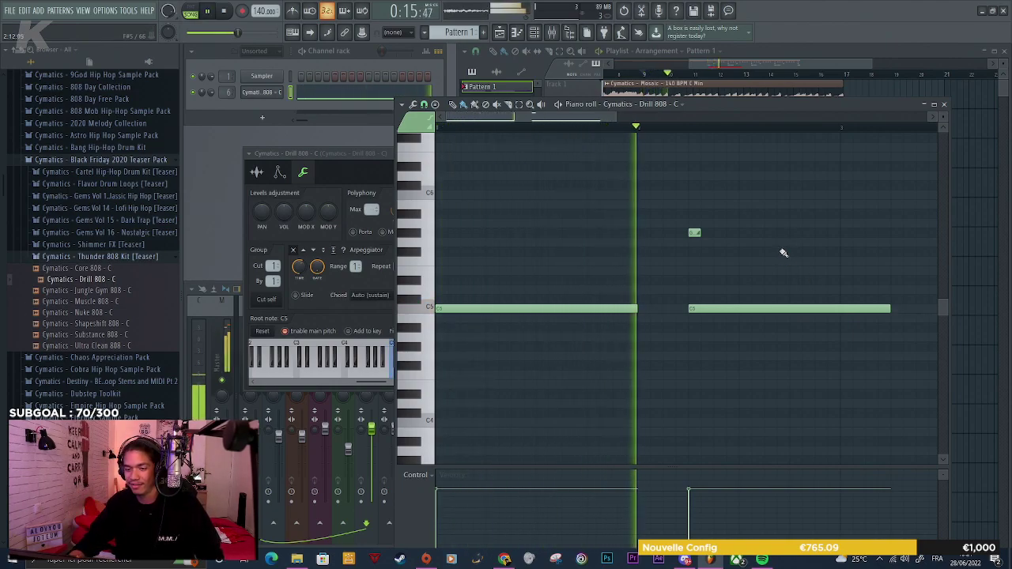
key("space")
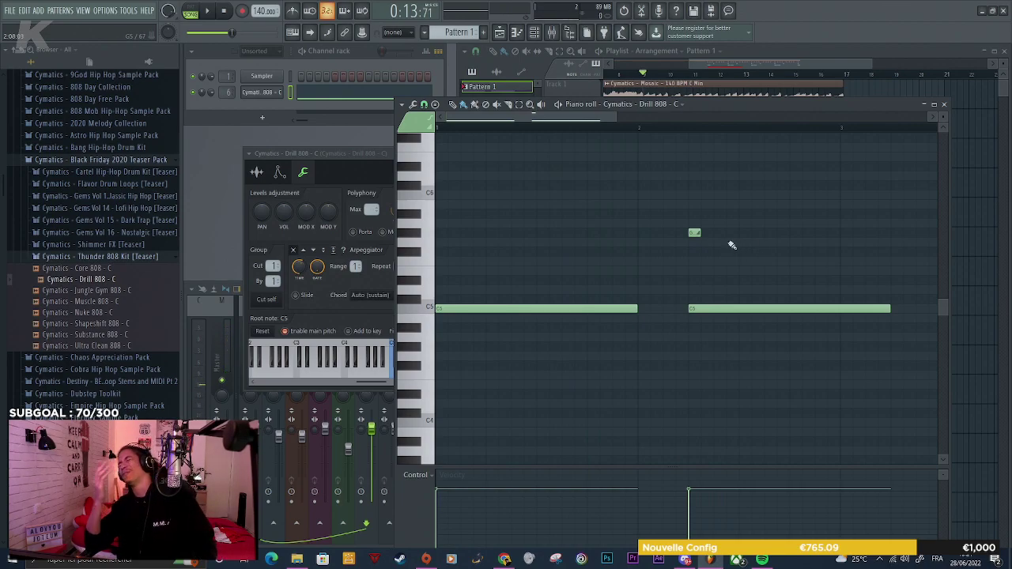
key("space")
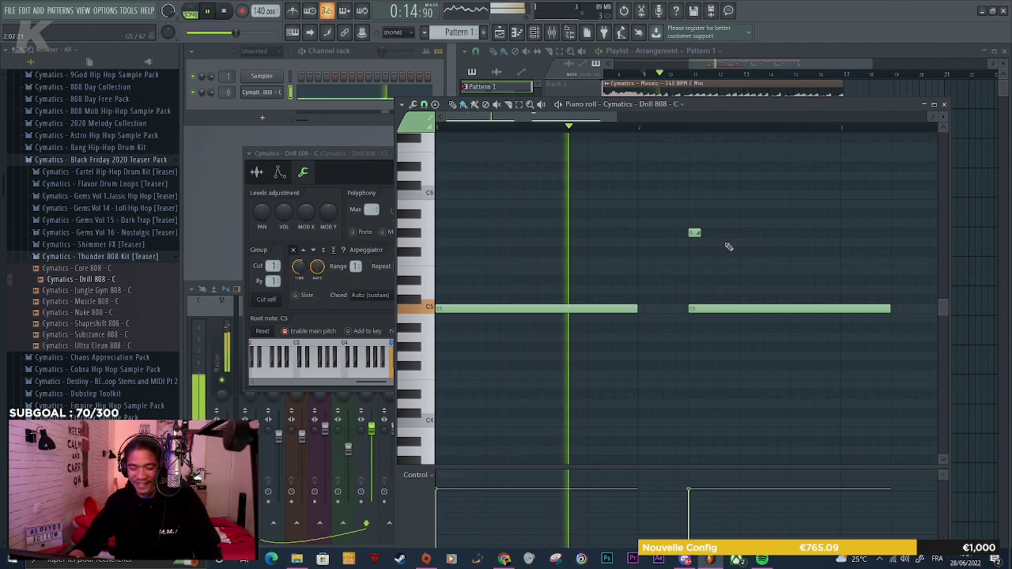
key("space")
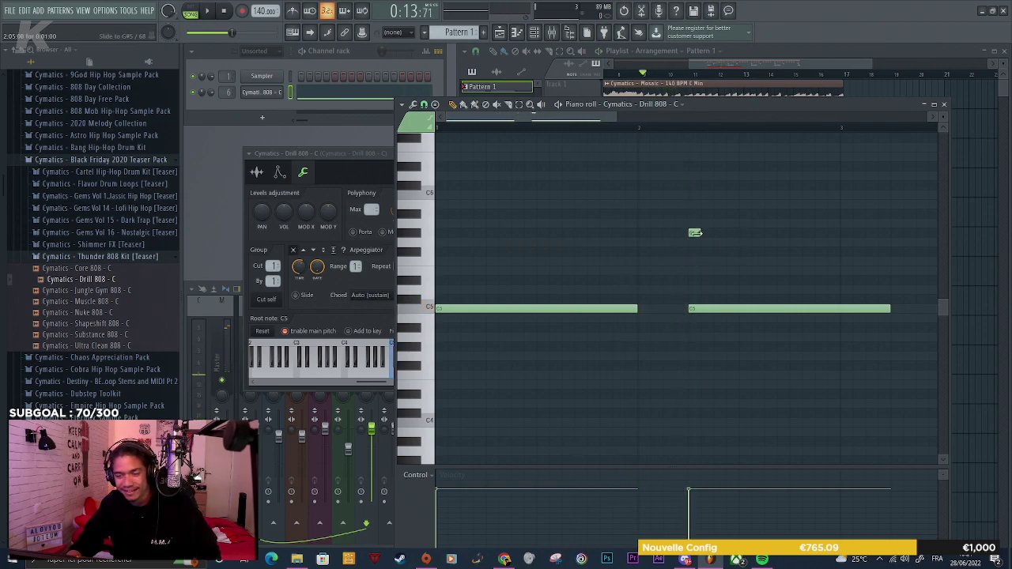
left_click(717, 309)
key("space")
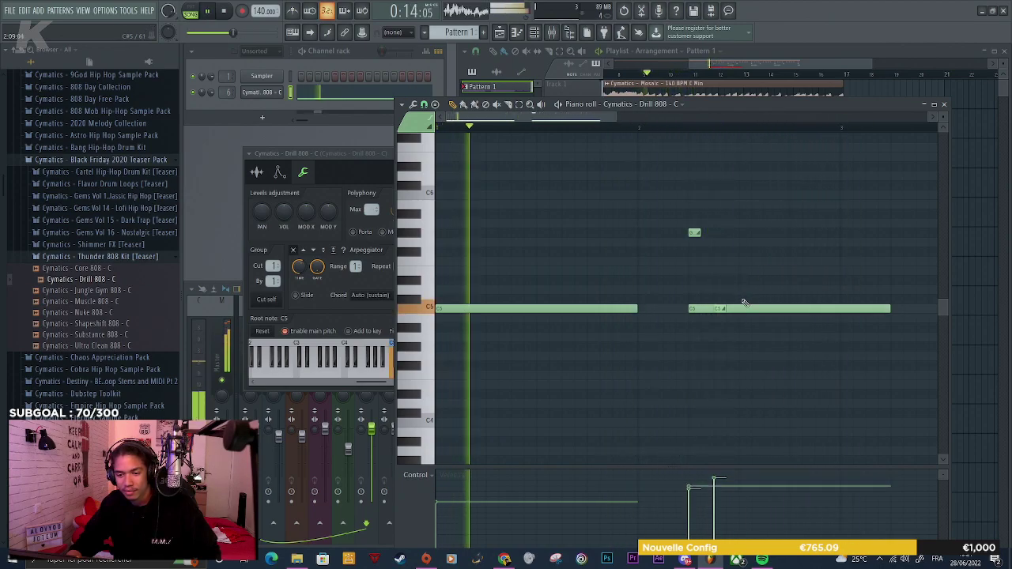
key("space")
Set the piano roll's snap to 1/2 step for the Drill 808 slide notes
scroll(737, 306, "up", 2)
left_click(423, 104)
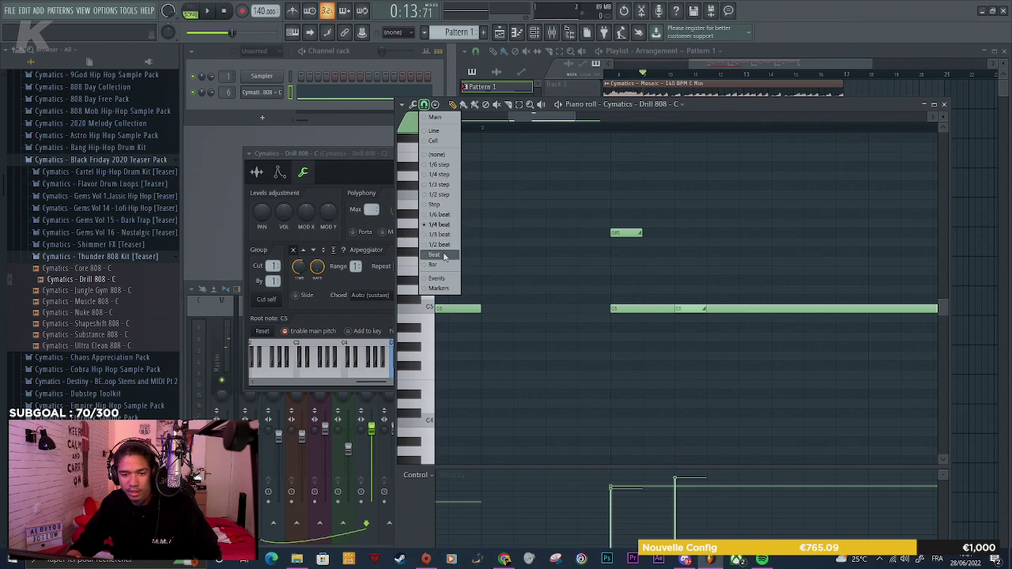
left_click(442, 195)
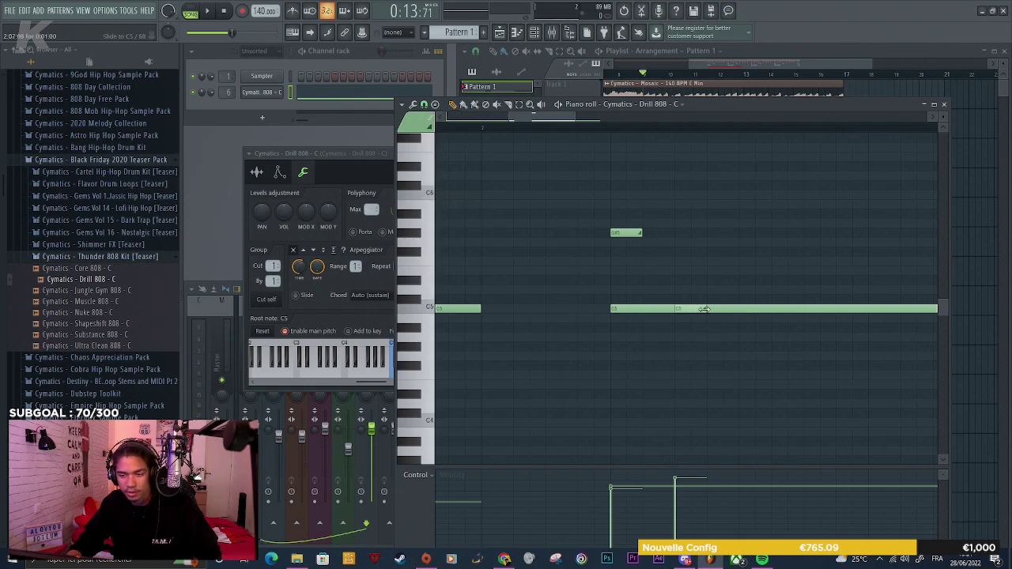
Slice the C5 note at 2:07, raise the remainder to G#5 and move the C5 slide note to 2:07:12
key("space")
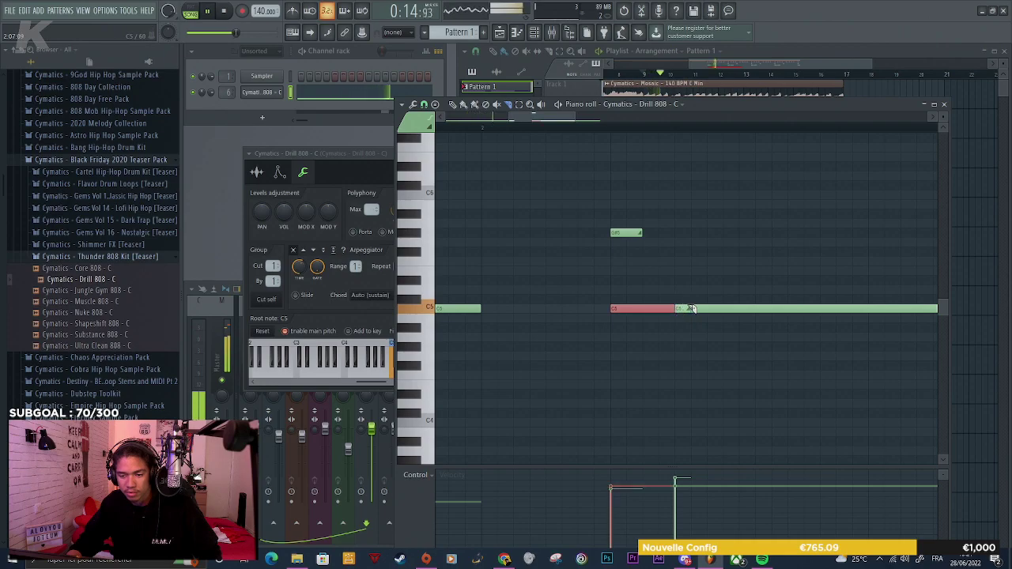
left_click_drag(703, 295, 707, 228)
key("space")
key("space")
left_click_drag(683, 309, 699, 308)
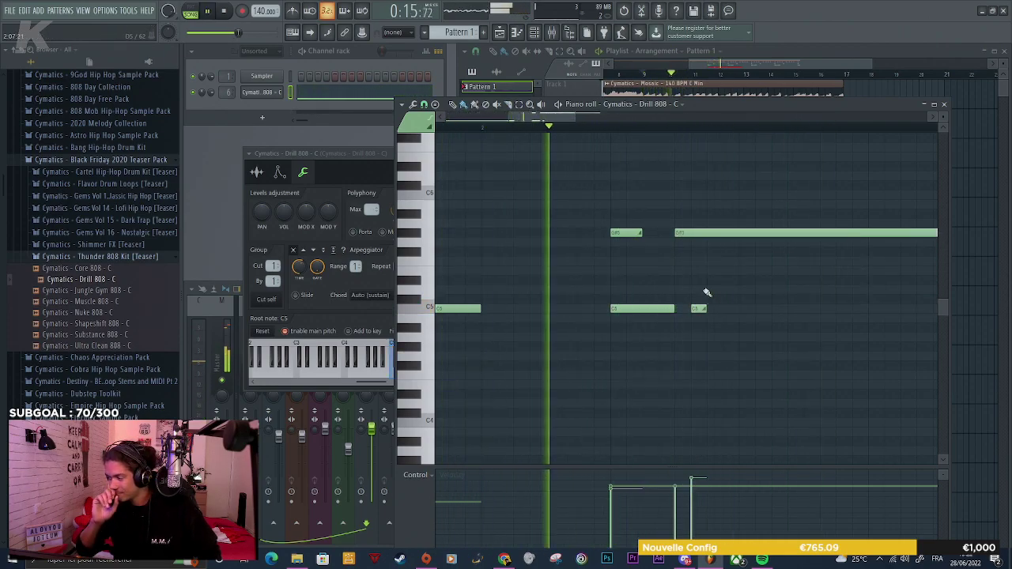
key("space")
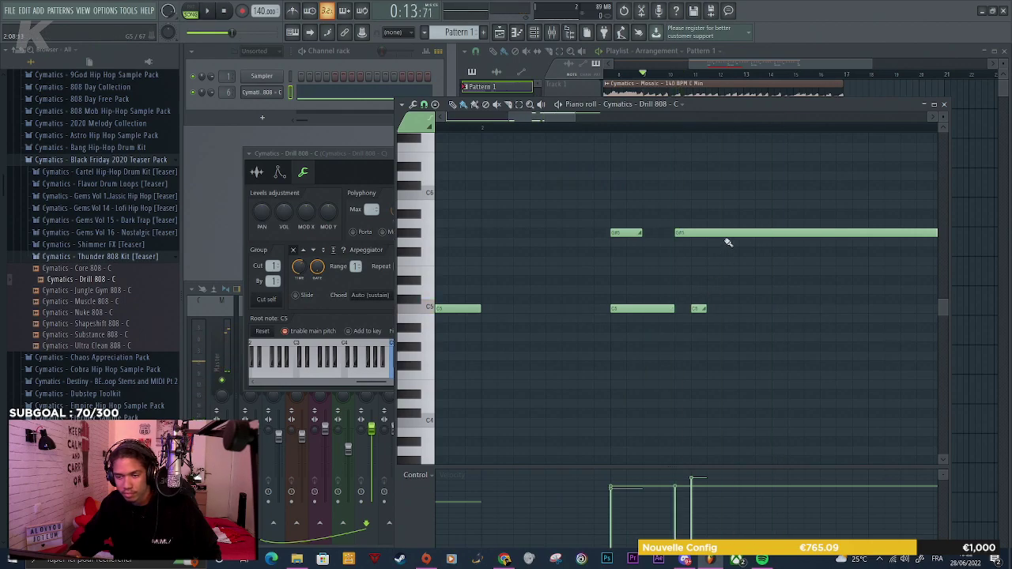
Slice the long G#5 note at 2:09, lower the remainder to C5 and add a G#5 slide note there of duration 0:01:12
key("space")
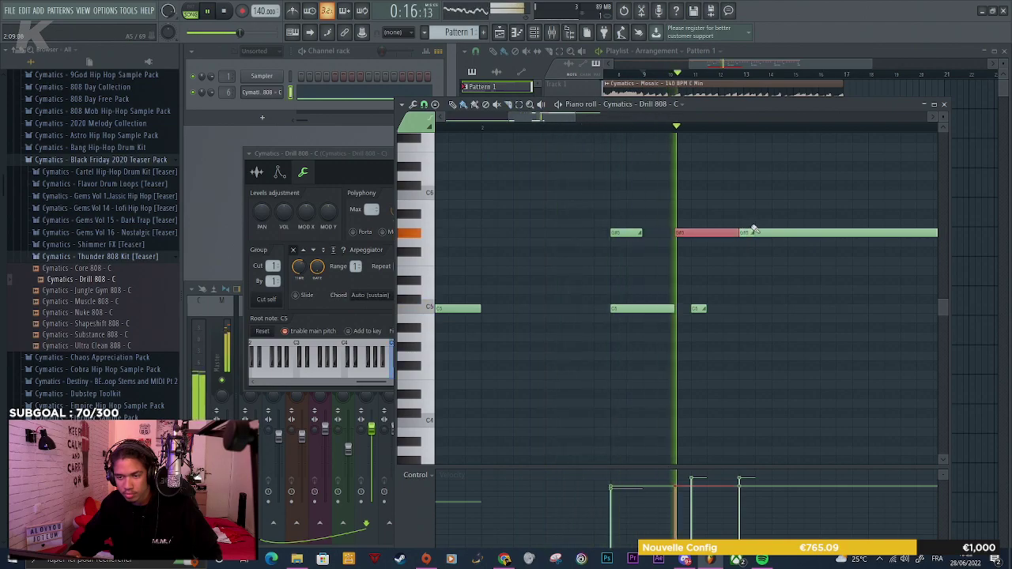
key("space")
left_click_drag(769, 238, 769, 314)
key("space")
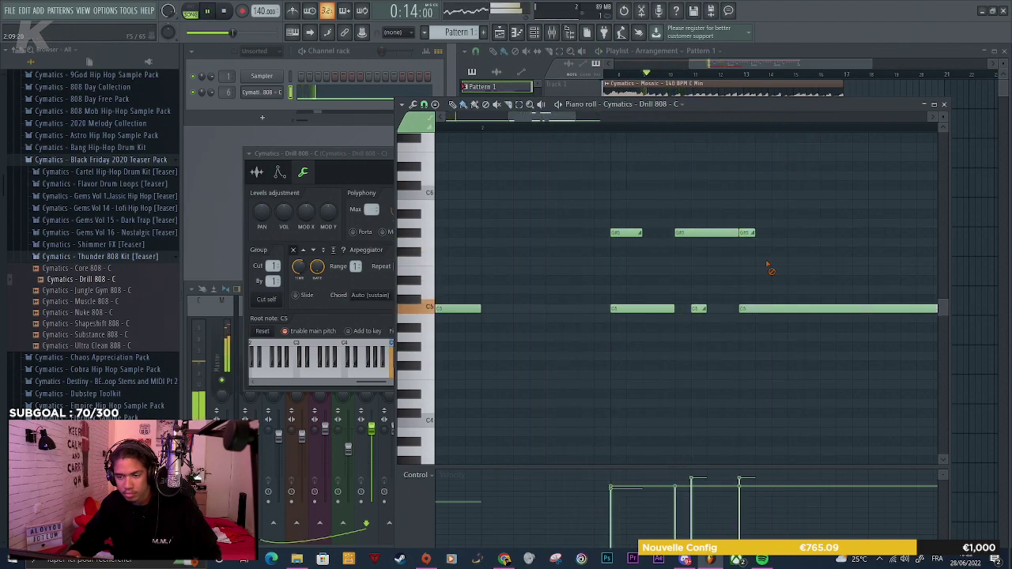
left_click_drag(756, 232, 787, 231)
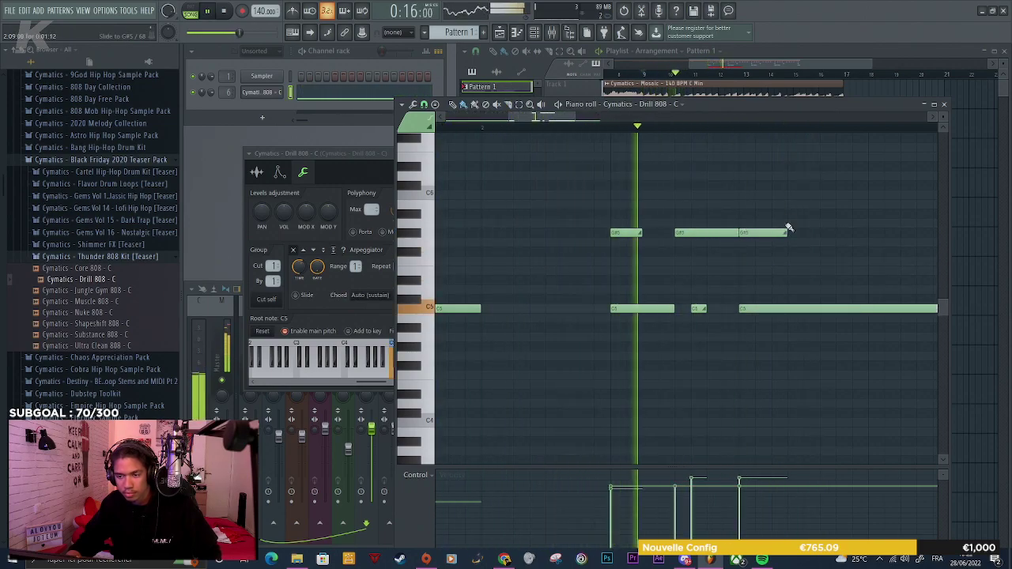
key("space")
Add a one-step G5 slide note at 2:13 and a half-bar C5 note at the start of bar 3
scroll(780, 208, "down", 3)
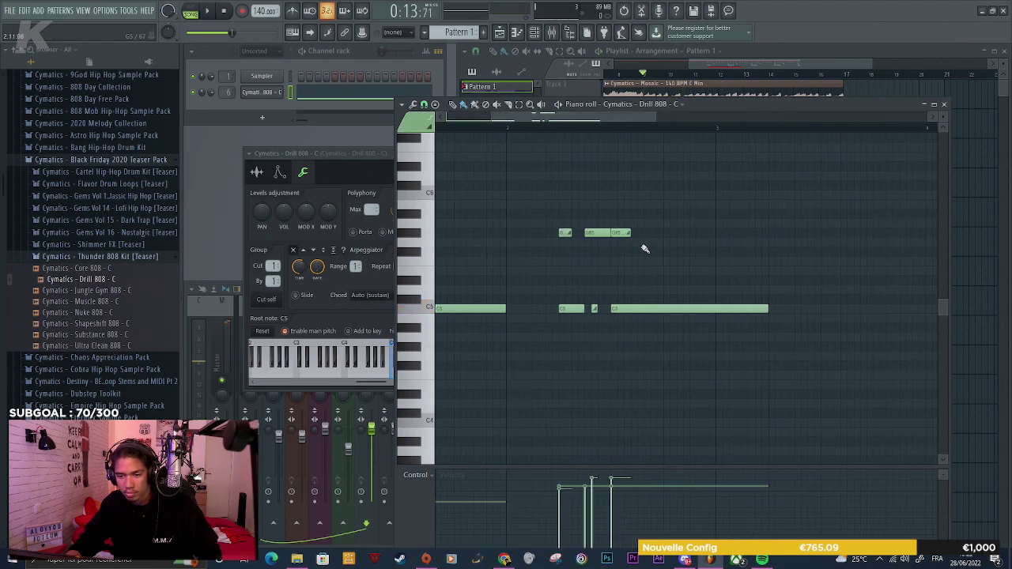
left_click(621, 231)
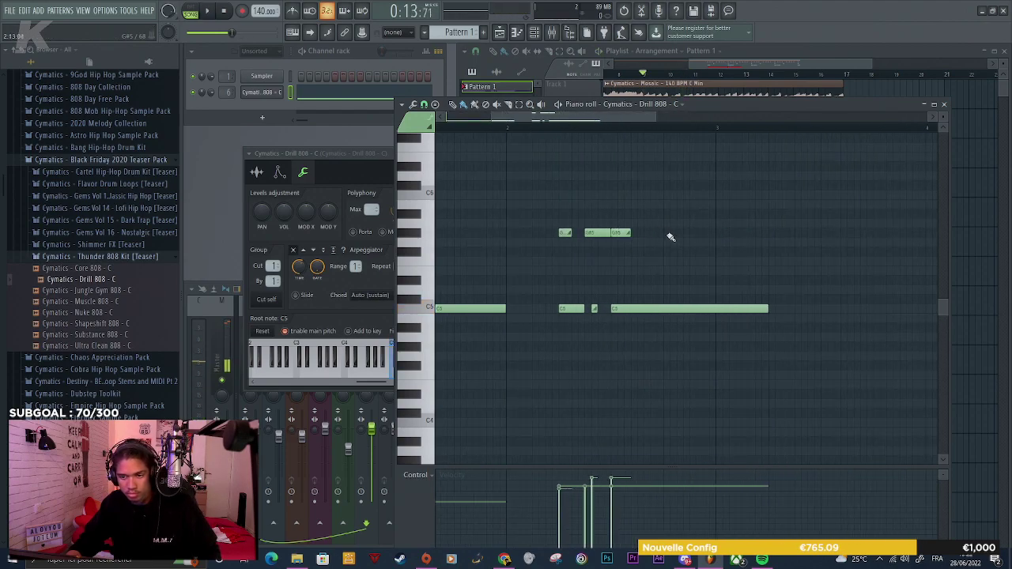
left_click_drag(664, 257, 660, 240)
right_click(671, 241)
key("space")
left_click(670, 241)
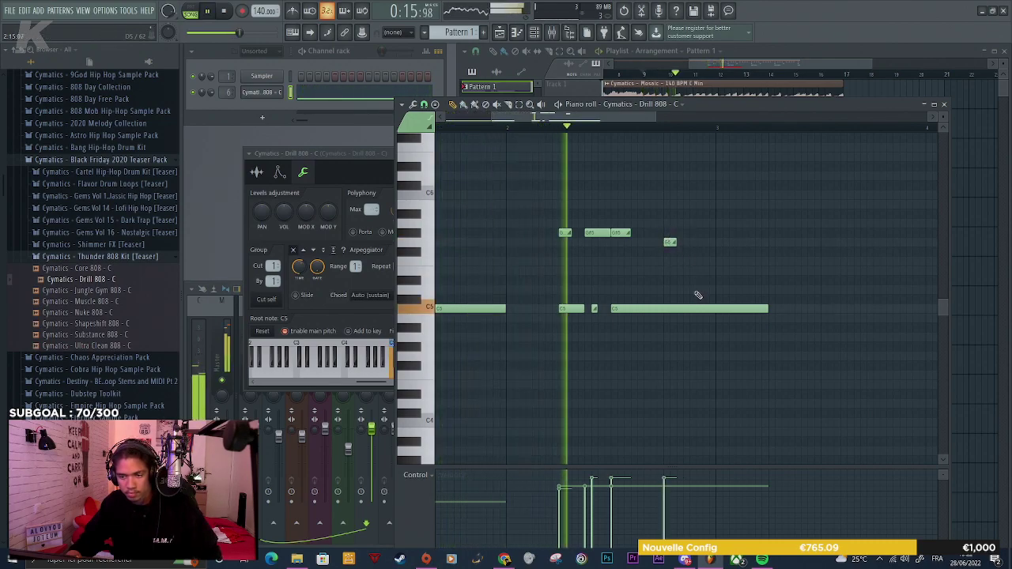
key("space")
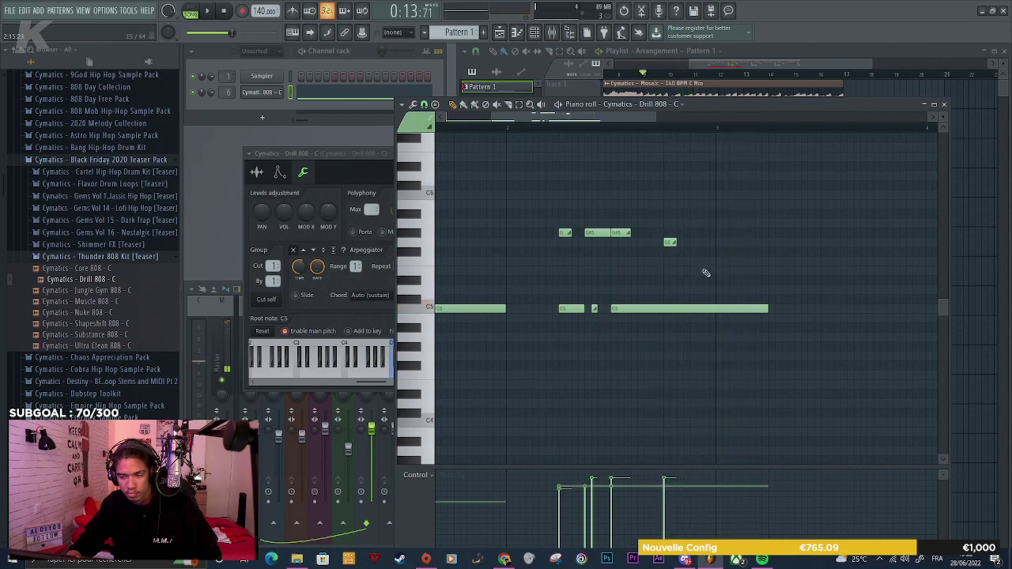
left_click_drag(720, 314, 826, 312)
key("space")
Raise all the G#5 and G5 notes in bar 2 by one octave and play the 808 line
scroll(806, 242, "down", 2)
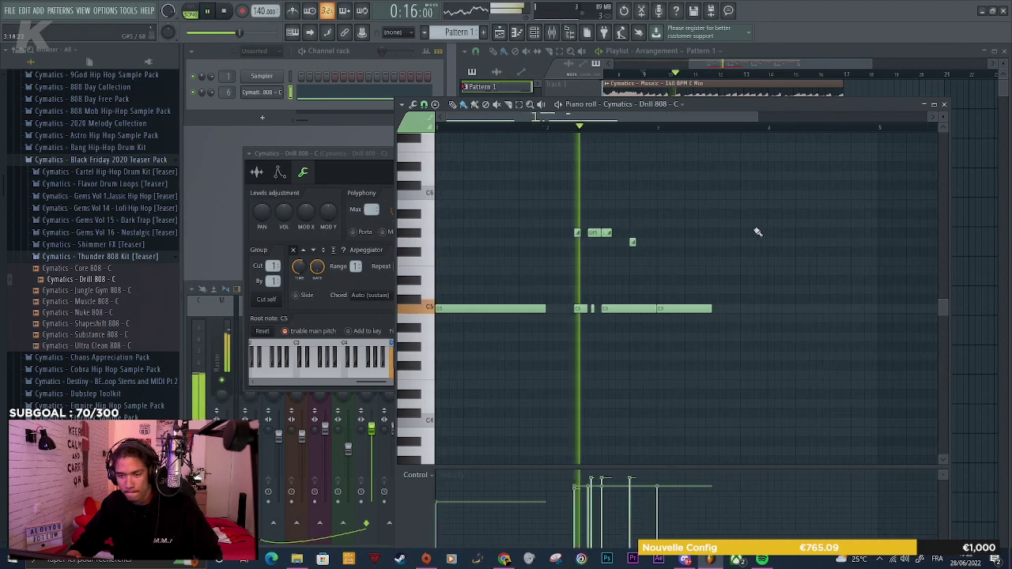
scroll(640, 259, "up", 2)
left_click_drag(739, 263, 570, 223)
key("ctrl+Up")
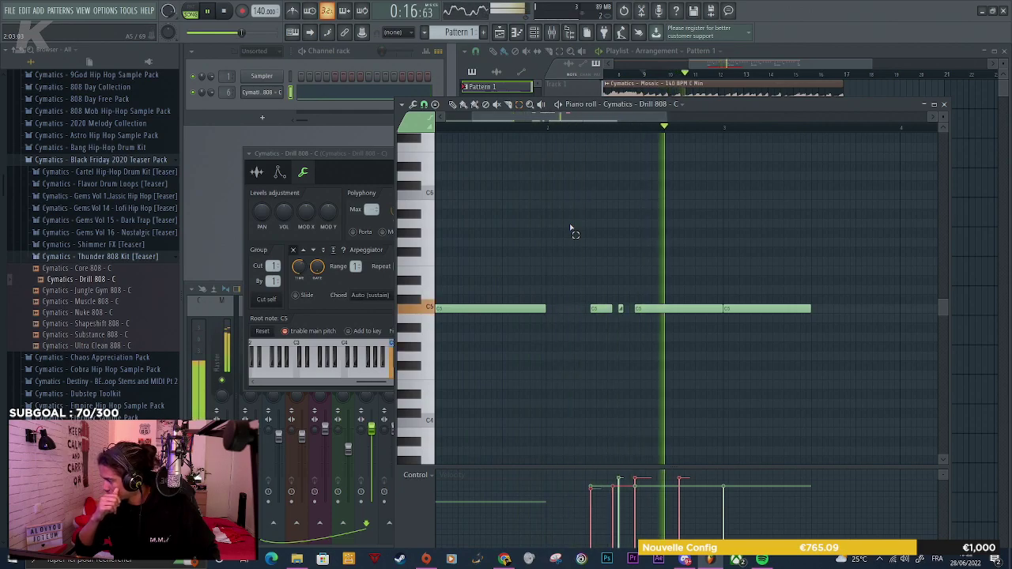
key("space")
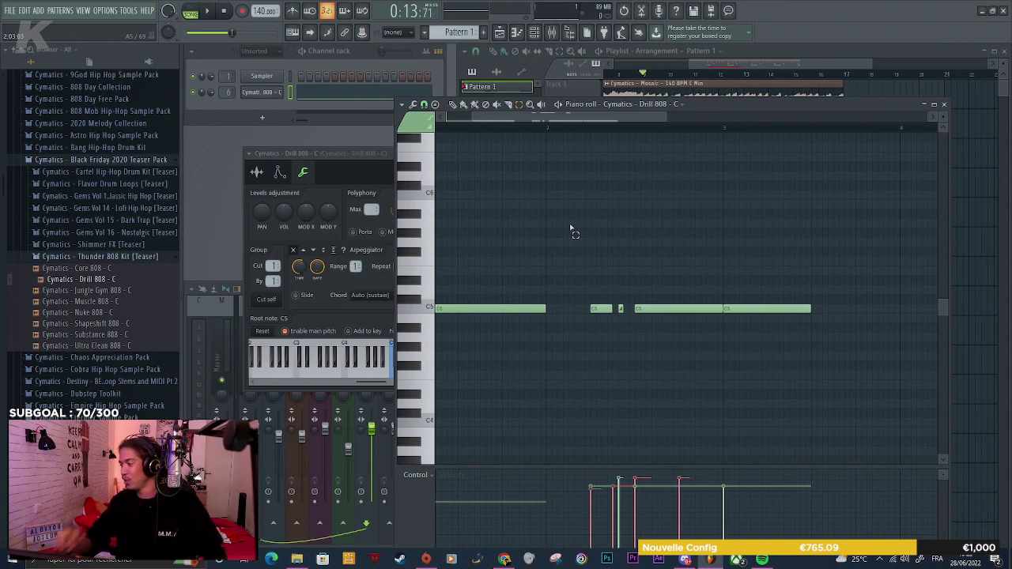
scroll(588, 232, "down", 2)
scroll(660, 257, "up", 3)
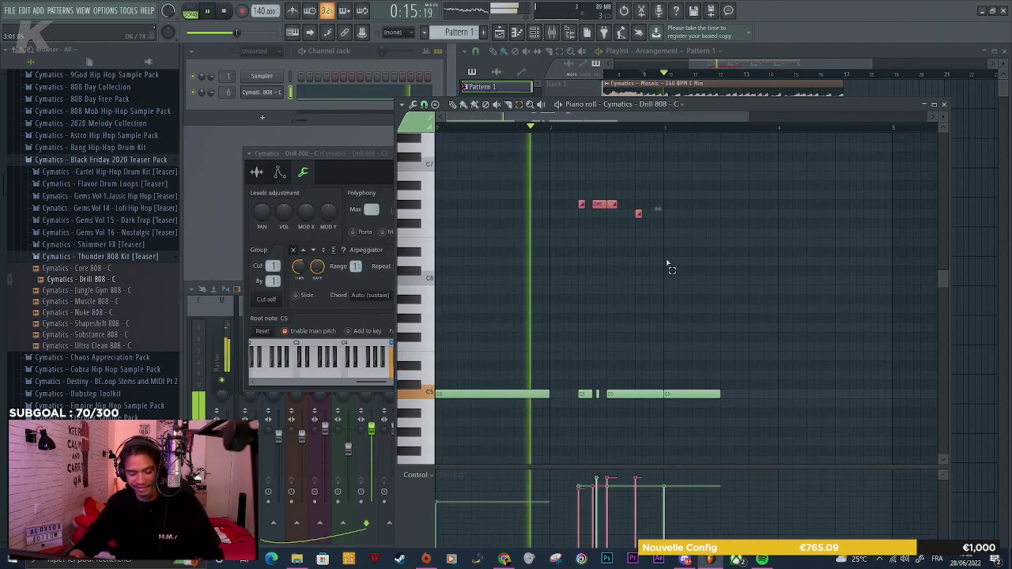
Deselect the raised notes and lengthen the C5 note in bar 3 to a full bar, ending at bar 4
left_click(746, 299, "ctrl")
scroll(644, 290, "up", 2)
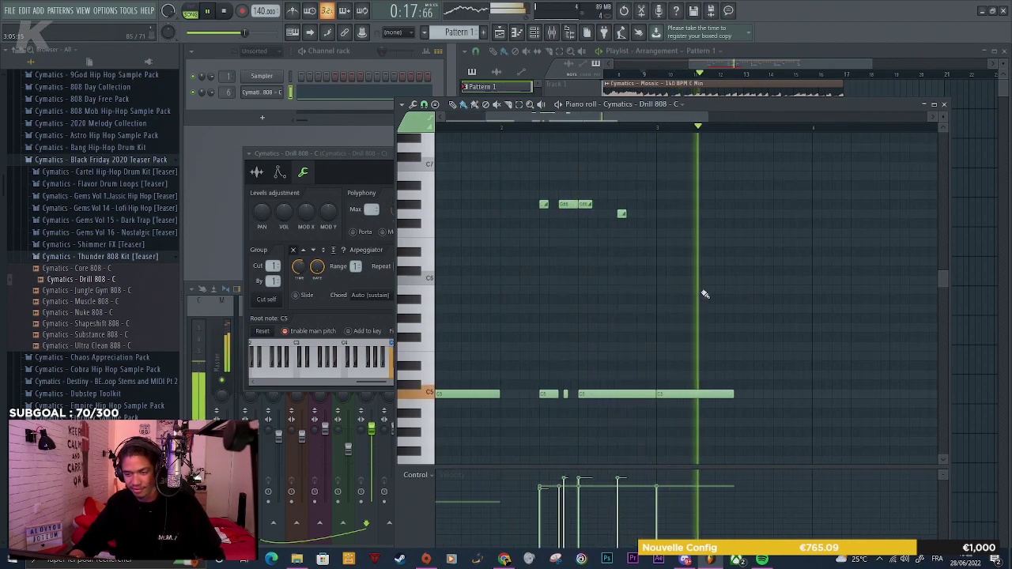
right_click(723, 402)
left_click_drag(717, 394, 784, 398)
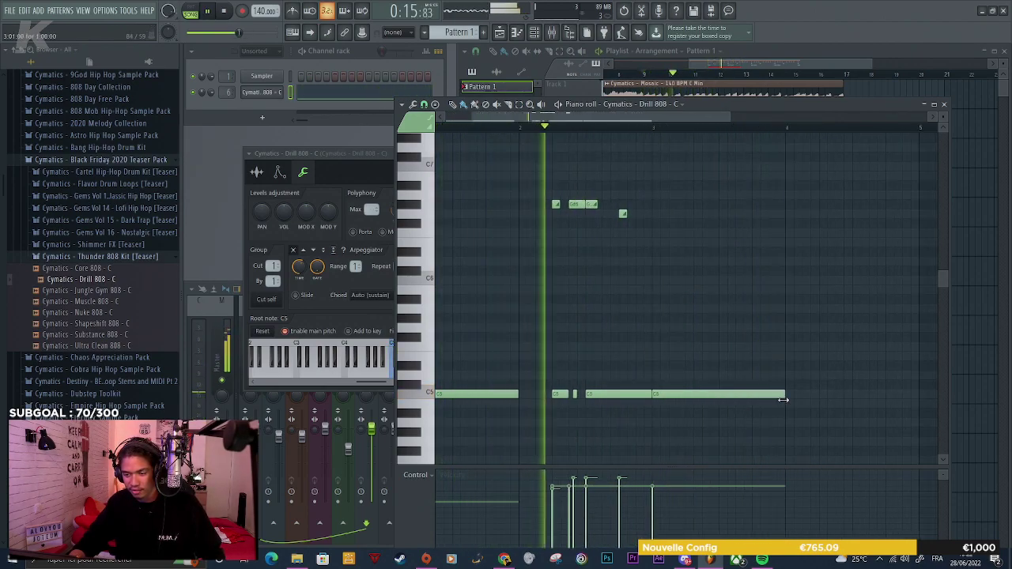
scroll(732, 348, "down", 2)
scroll(687, 330, "up", 2)
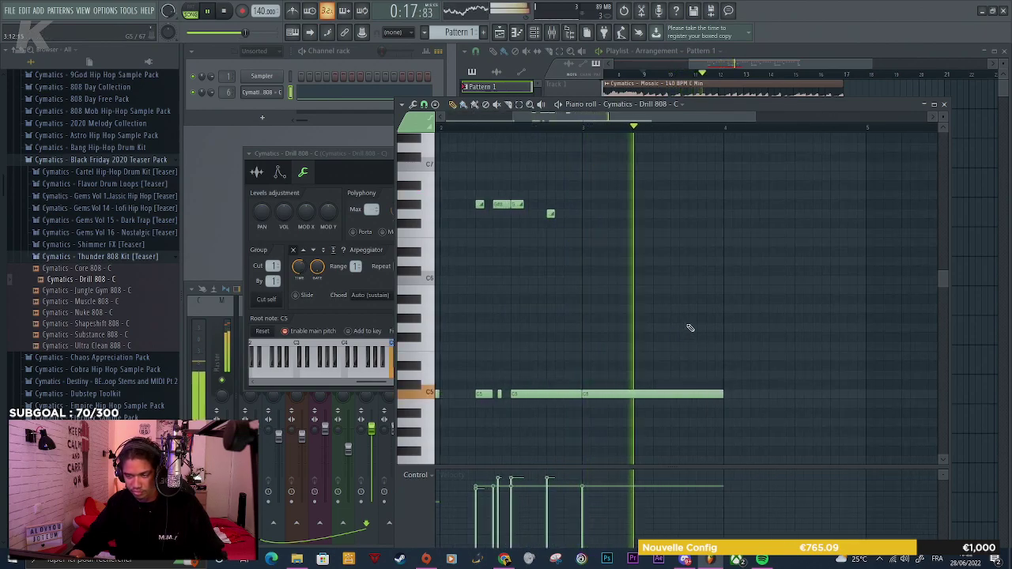
key("space")
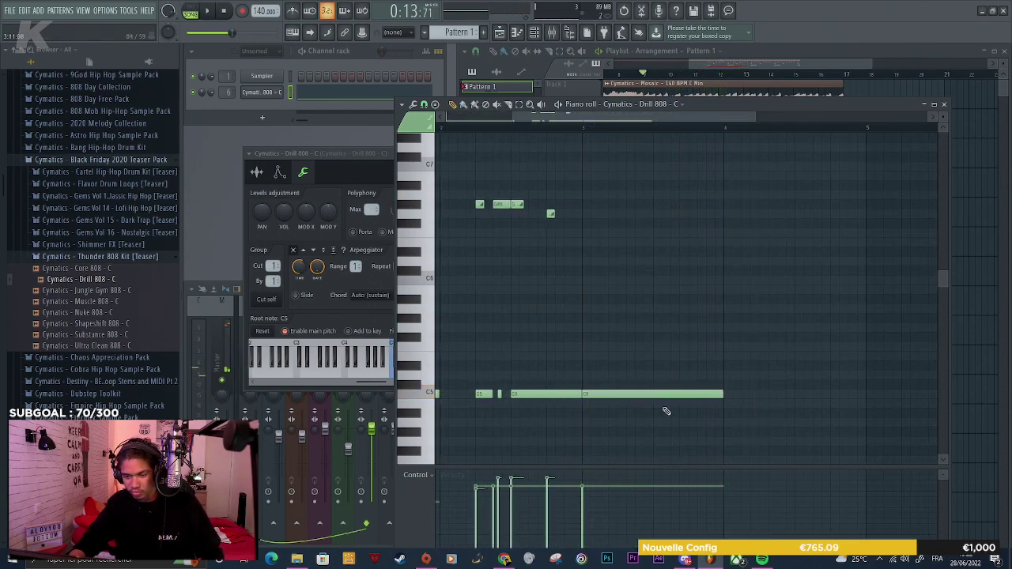
Draw an A#4 note from 4:05 to bar 5 with a G6 slide note at 4:05:12 and a C6 slide note at 4:09
left_click(762, 413)
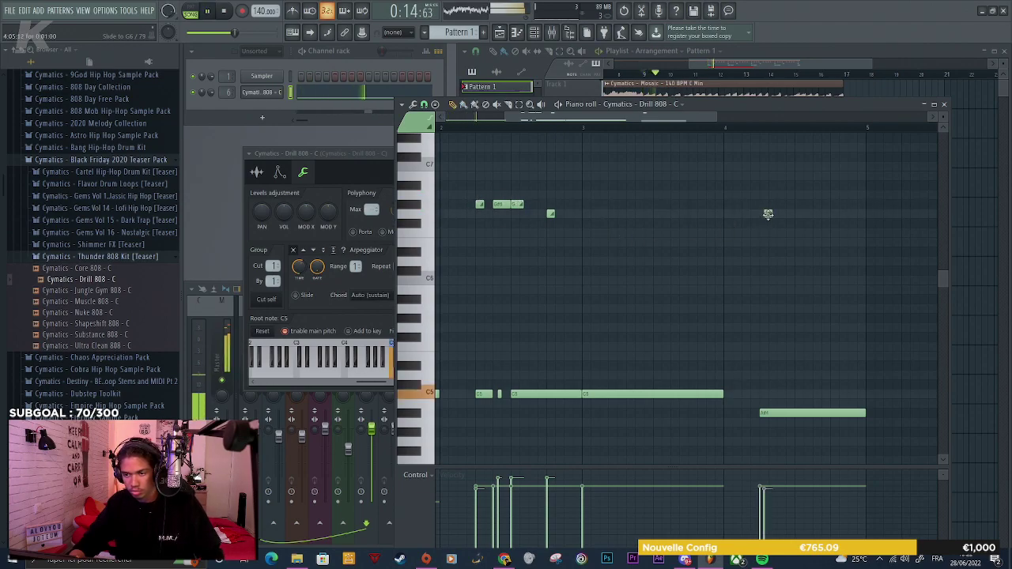
left_click(772, 214)
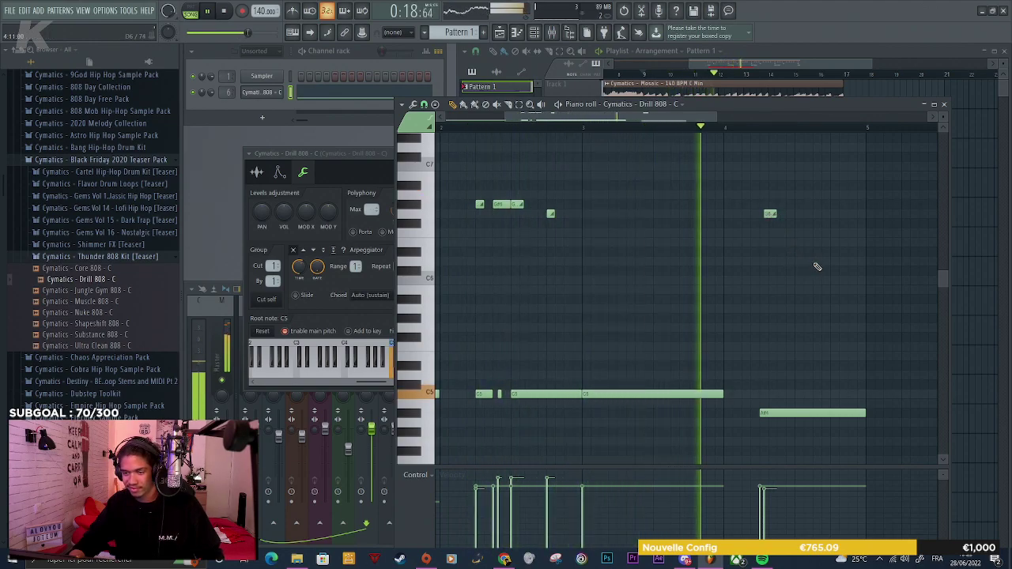
key("space")
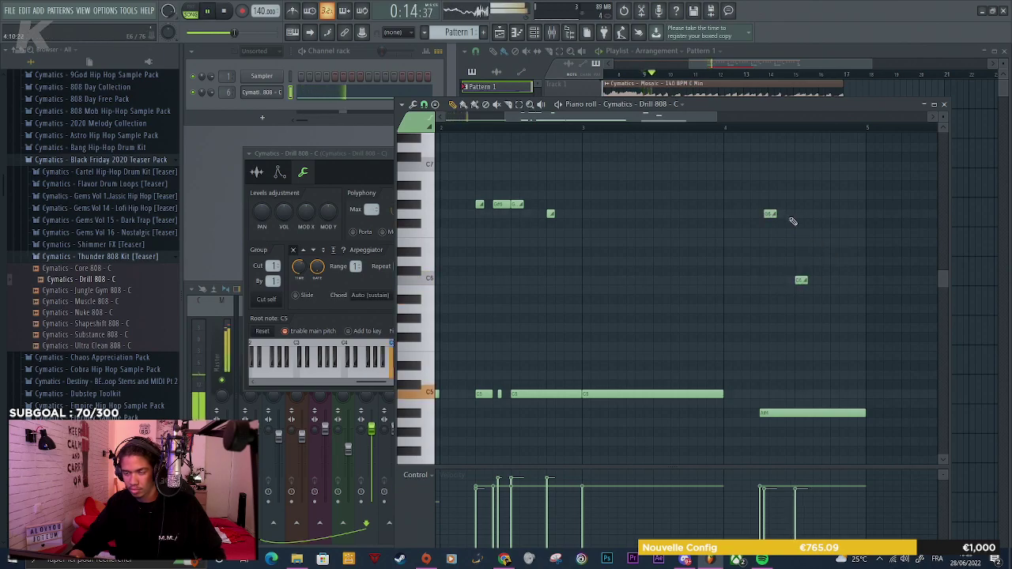
key("space")
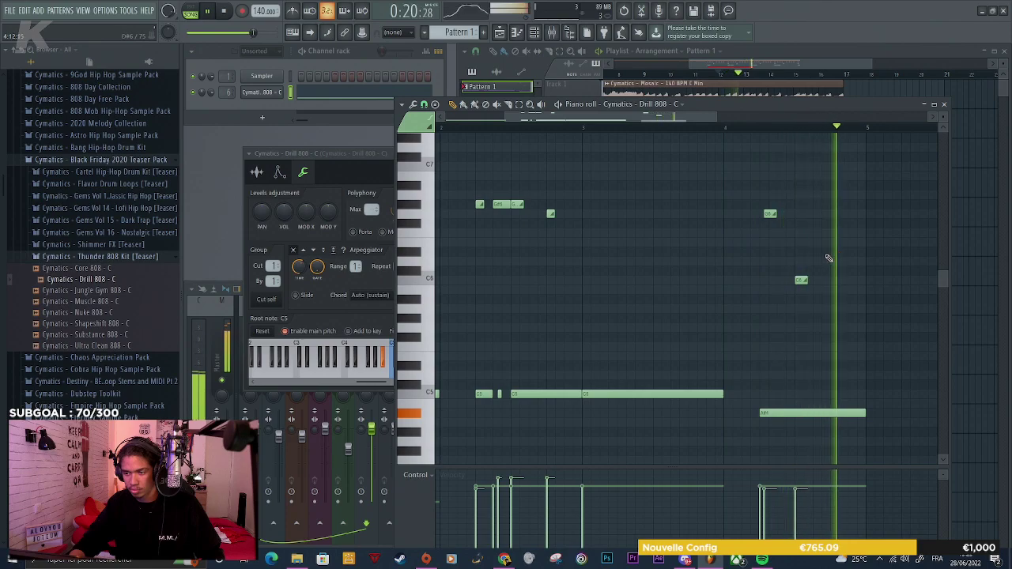
Slice the A#4 note in bar 4 at 4:09 and 4:13
key("space")
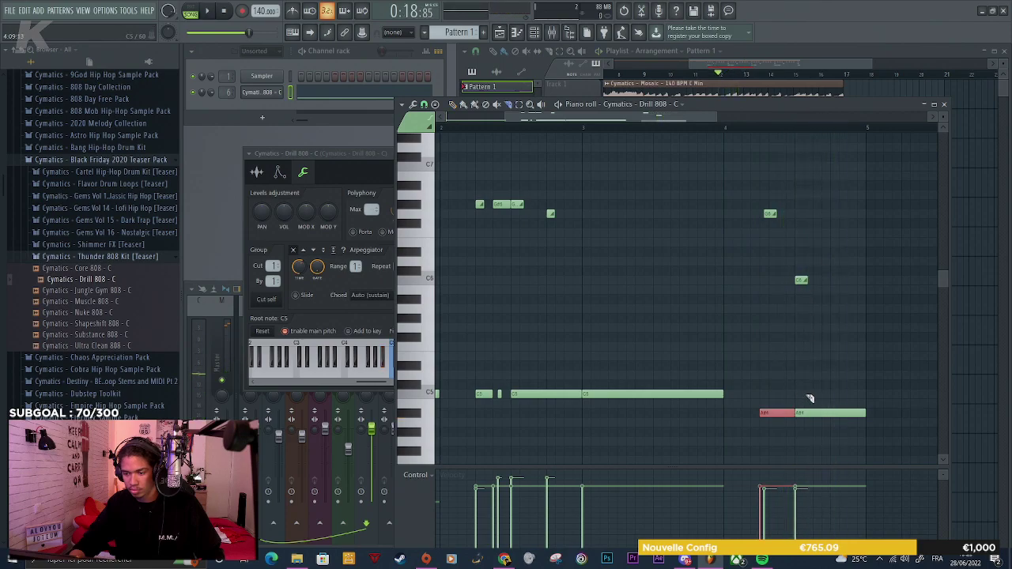
key("space")
left_click_drag(832, 403, 832, 420)
key("b")
key("space")
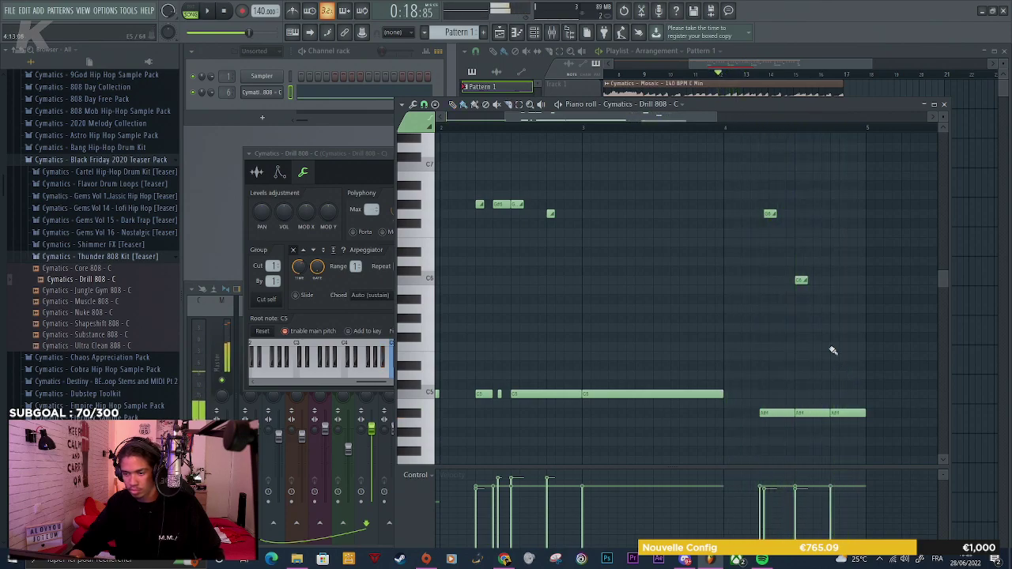
key("space")
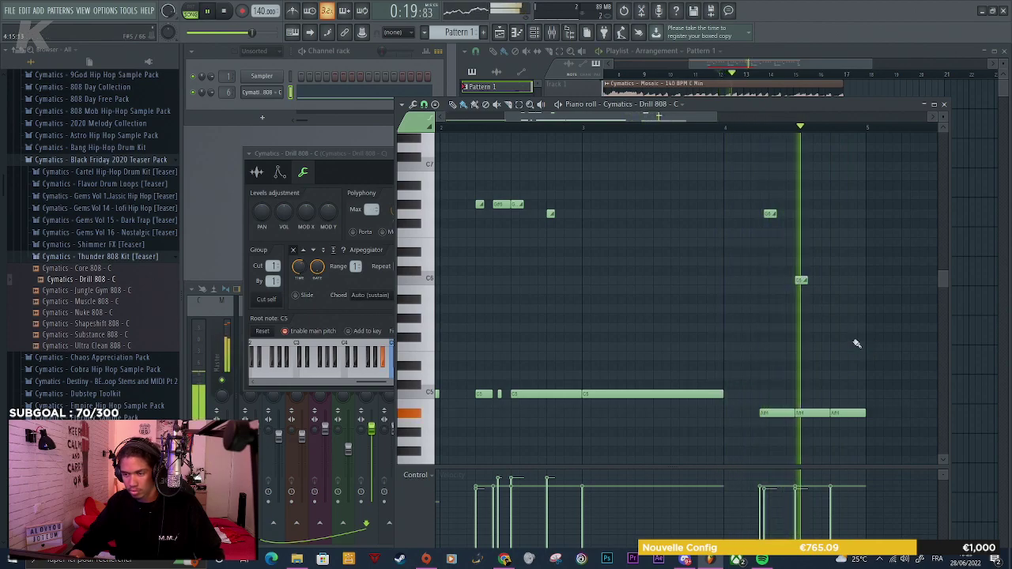
Lower the last A#4 slice to G4, add an A#4 slide note at 4:13 and play the ending
key("space")
left_click_drag(850, 419, 846, 442)
key("space")
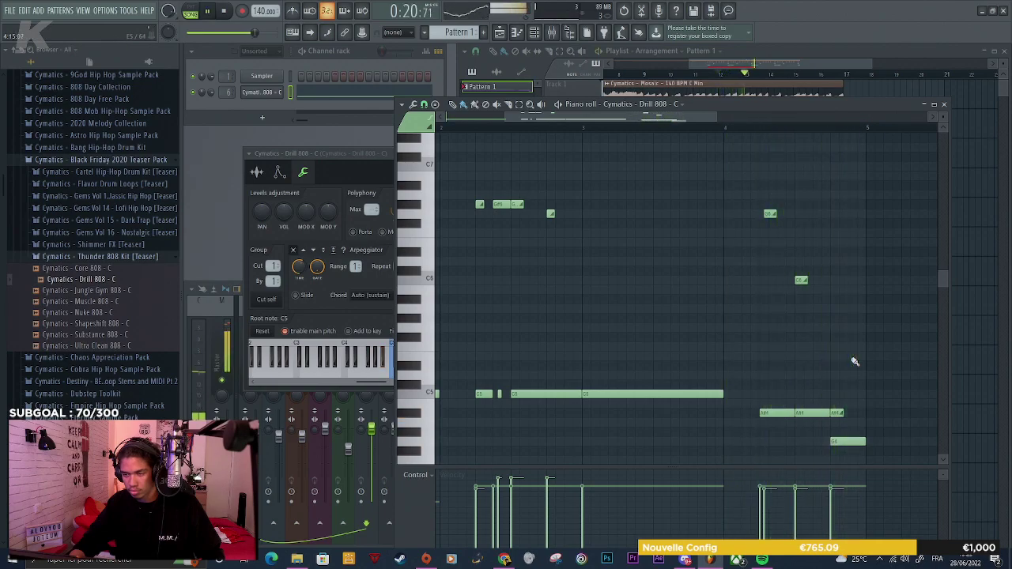
scroll(845, 326, "down", 3)
key("space")
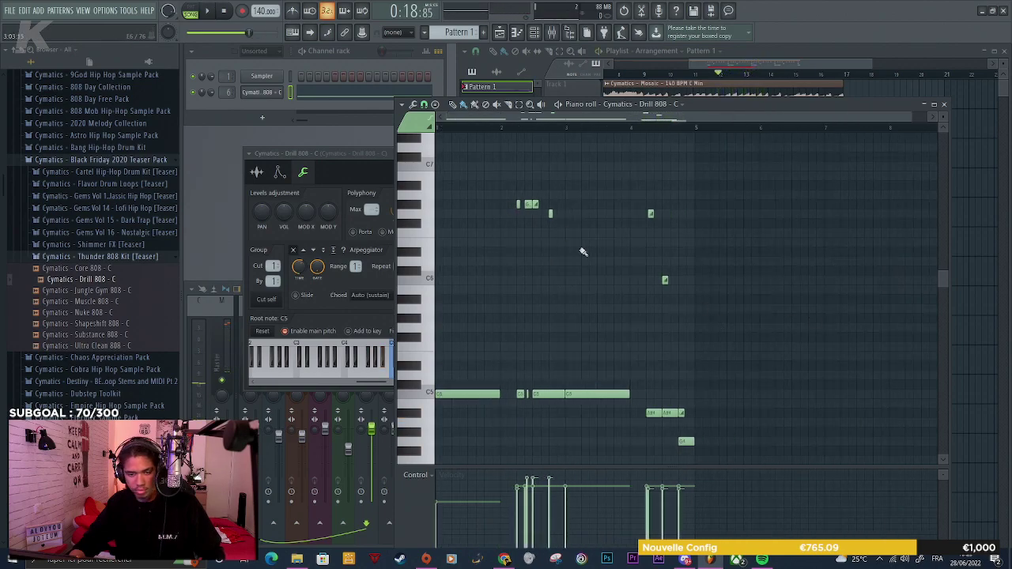
Save the project as COUTEAUX in the FL Studio folder
key("ctrl+s")
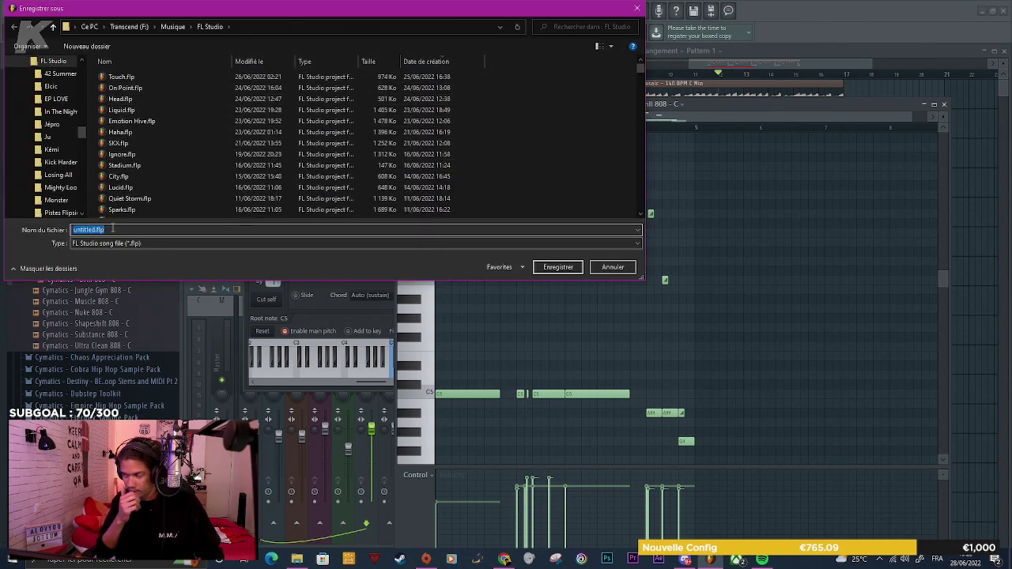
type("COUTEAUX")
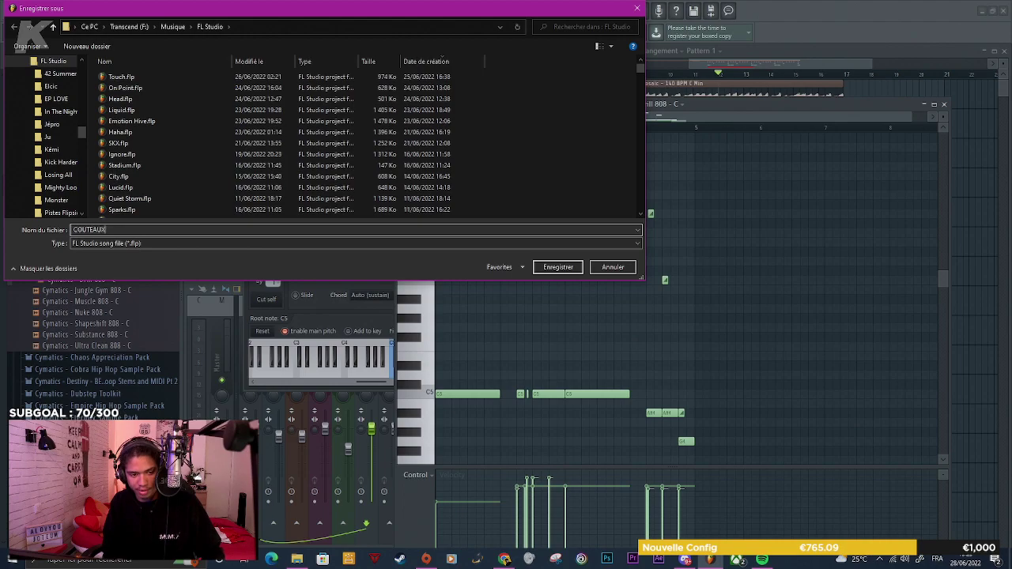
key("Return")
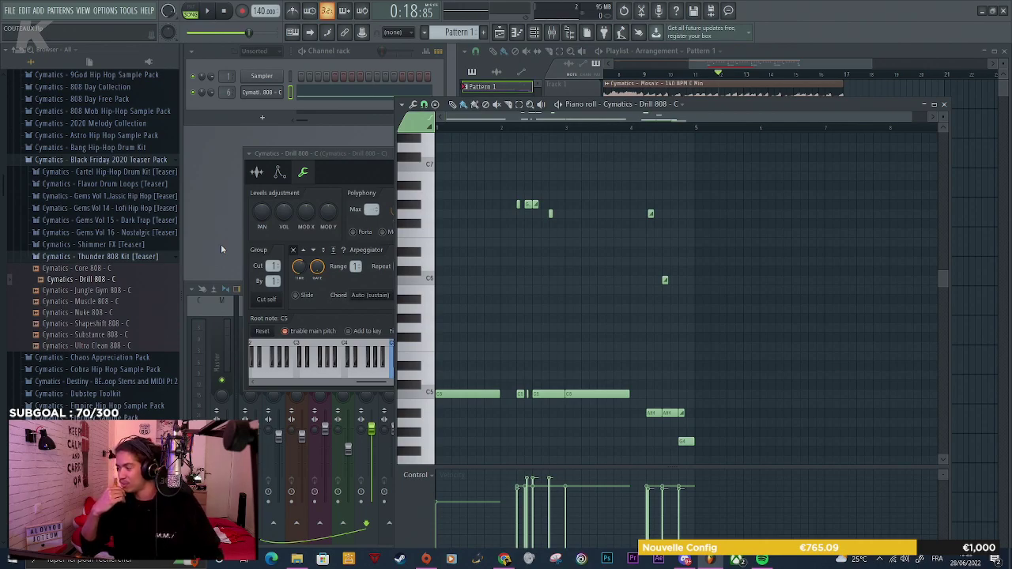
Duplicate the four-bar Pattern 1 clip on Track 5 so the copy starts at bar 13
key("space")
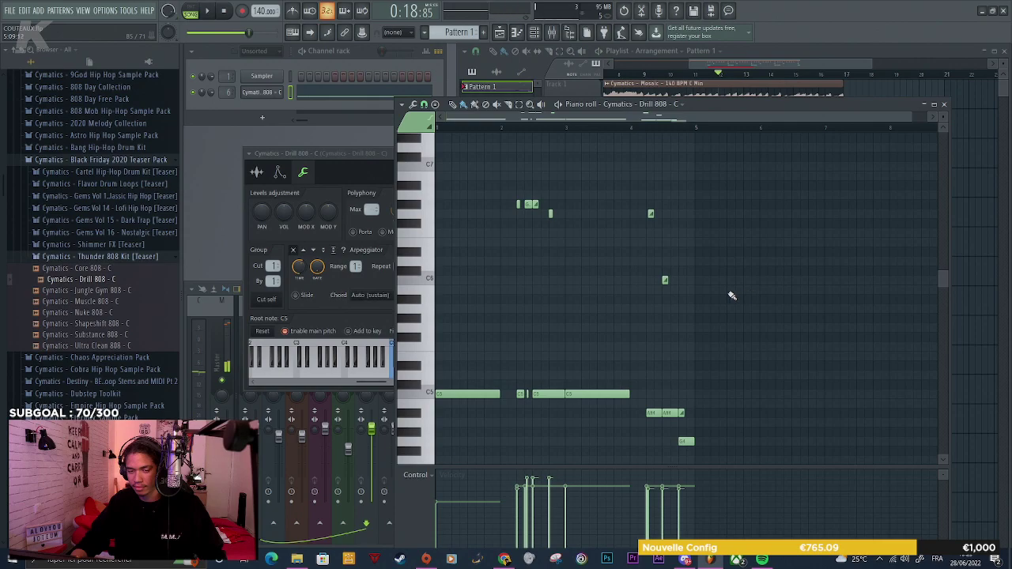
left_click(994, 323)
left_click_drag(787, 259, 726, 197)
key("ctrl+b")
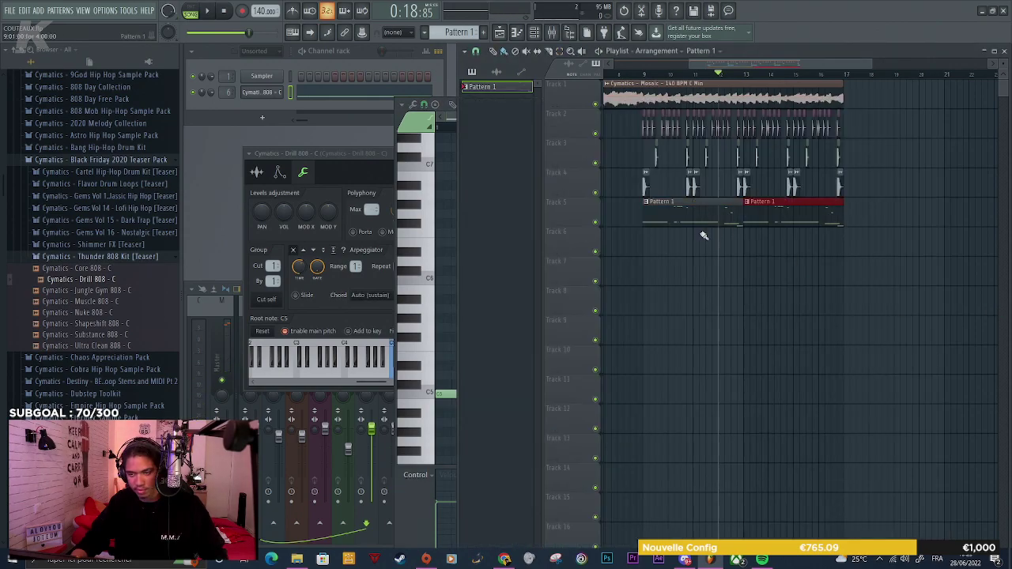
Rename Pattern 1 as 808 and bring the playlist back into view
key("F7")
key("F2")
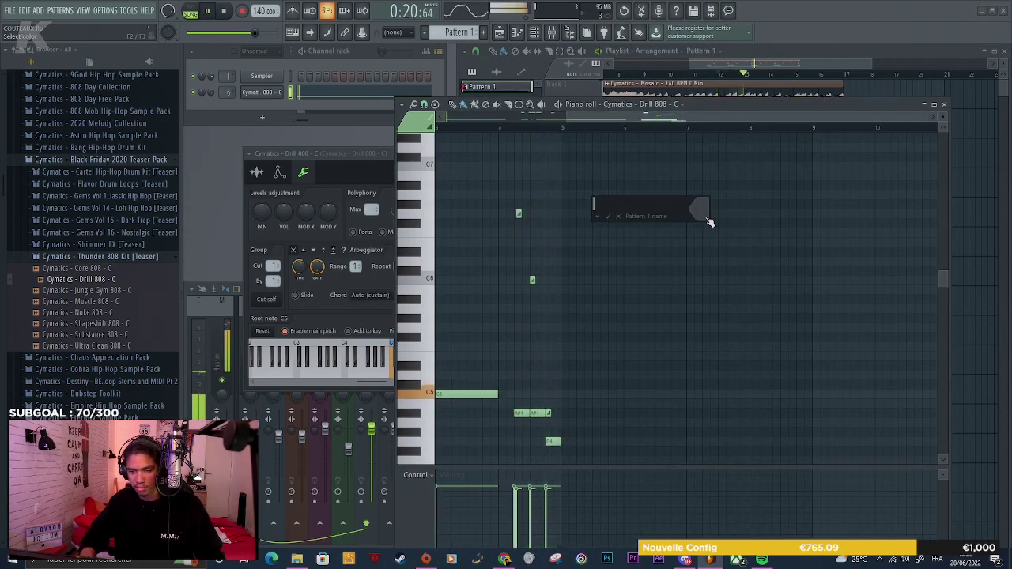
type("808")
key("Return")
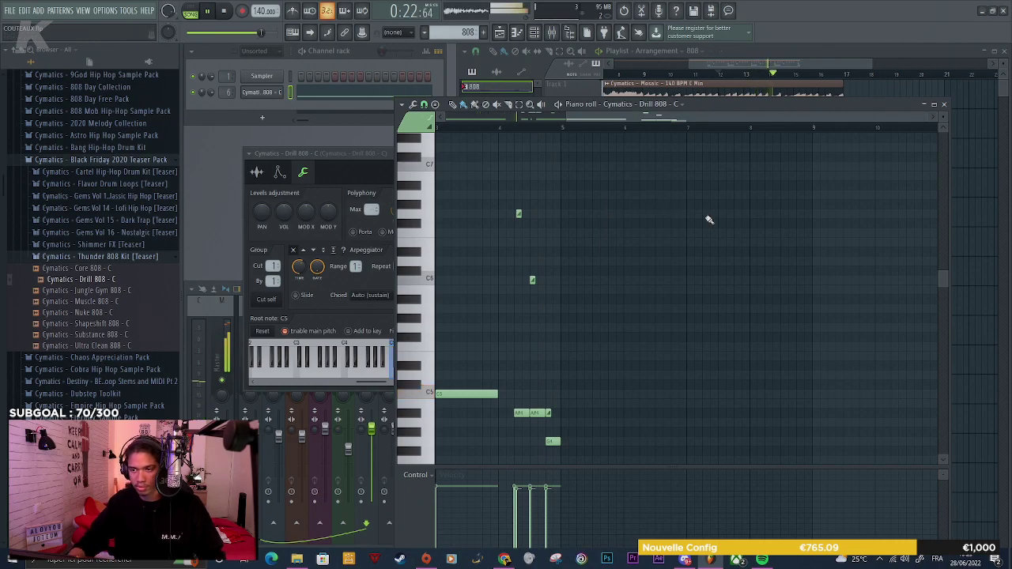
key("F5")
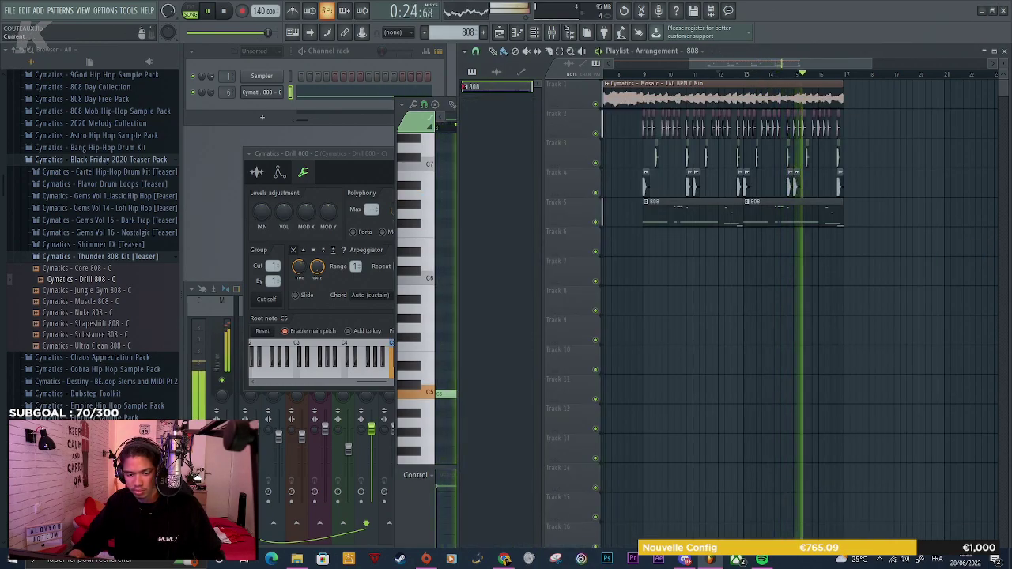
Insert an empty playlist track at Track 3, between the hi-hats and the claps
key("F9")
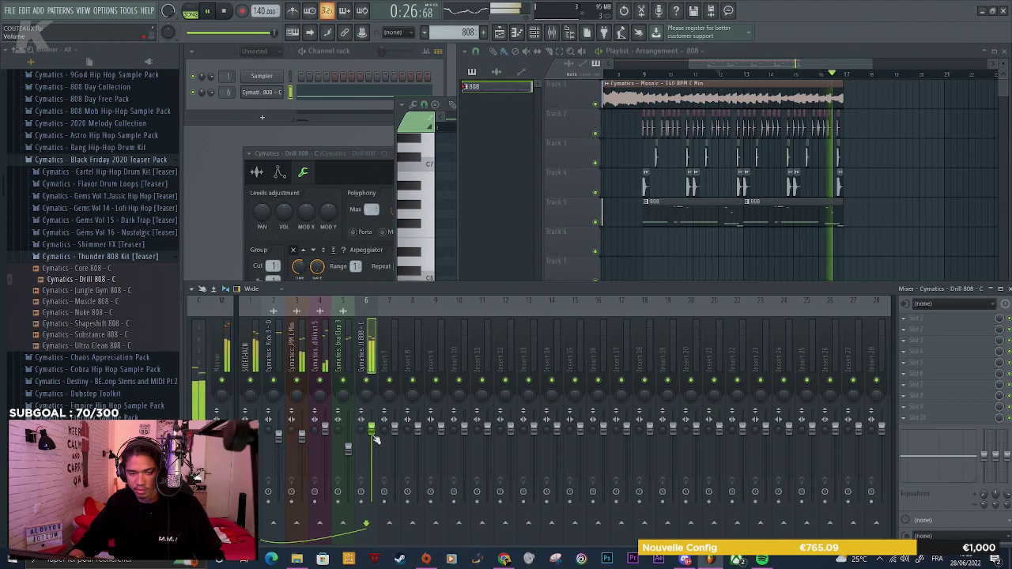
key("F5")
scroll(899, 238, "down", 3)
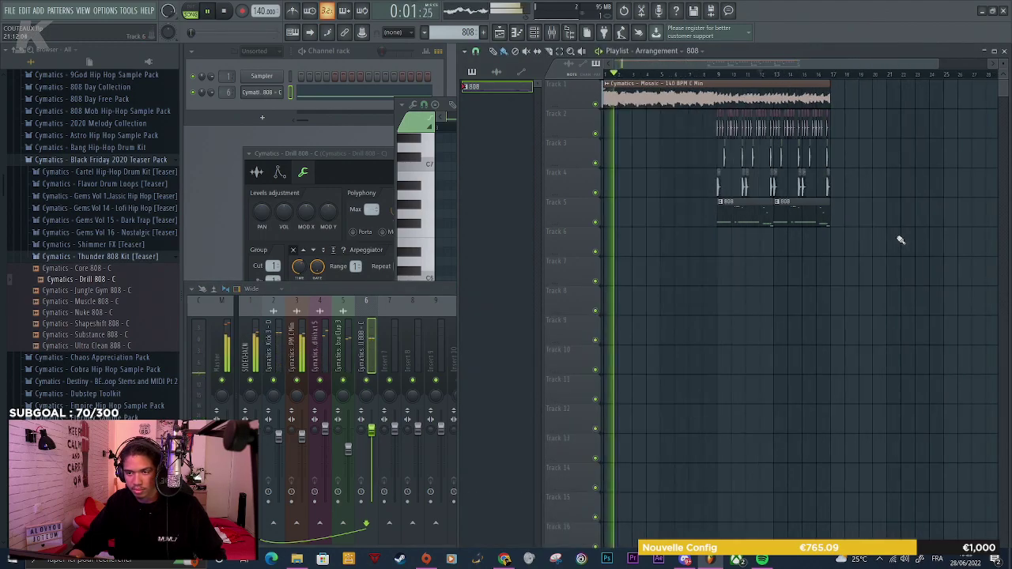
scroll(706, 221, "up", 2)
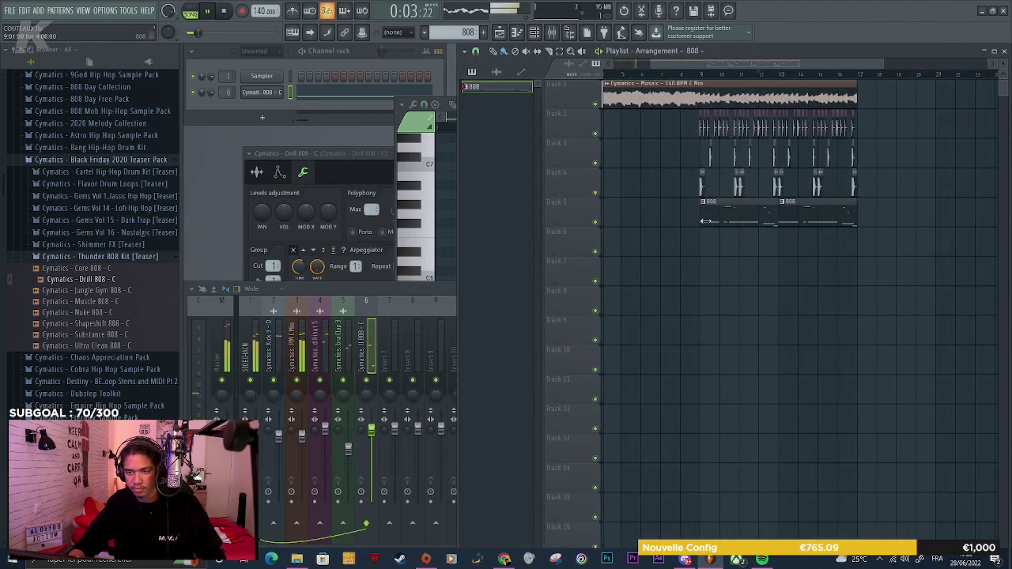
scroll(768, 233, "up", 1)
right_click(603, 144)
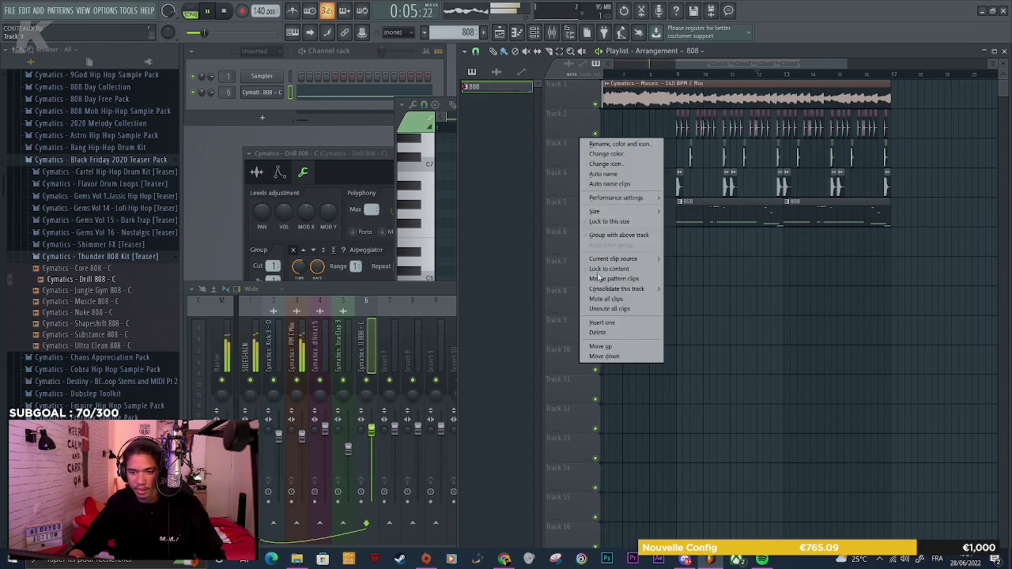
left_click(600, 322)
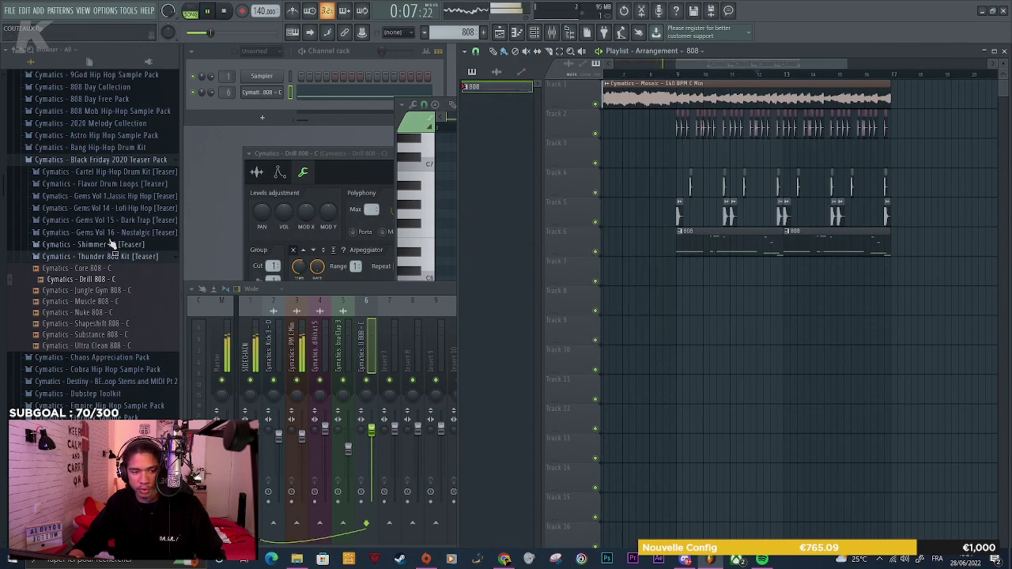
Open the Cymatics Flavor Drum Loops folder and audition its Creepin, Extra Mile, Groove and Stumble loops
left_click(119, 184)
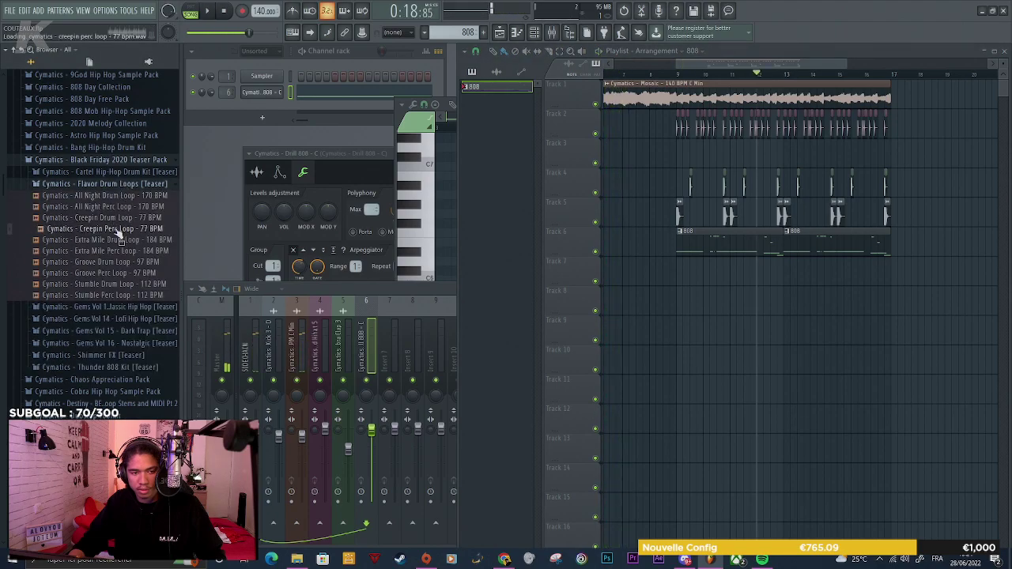
left_click(116, 251)
left_click(112, 262)
left_click(110, 274)
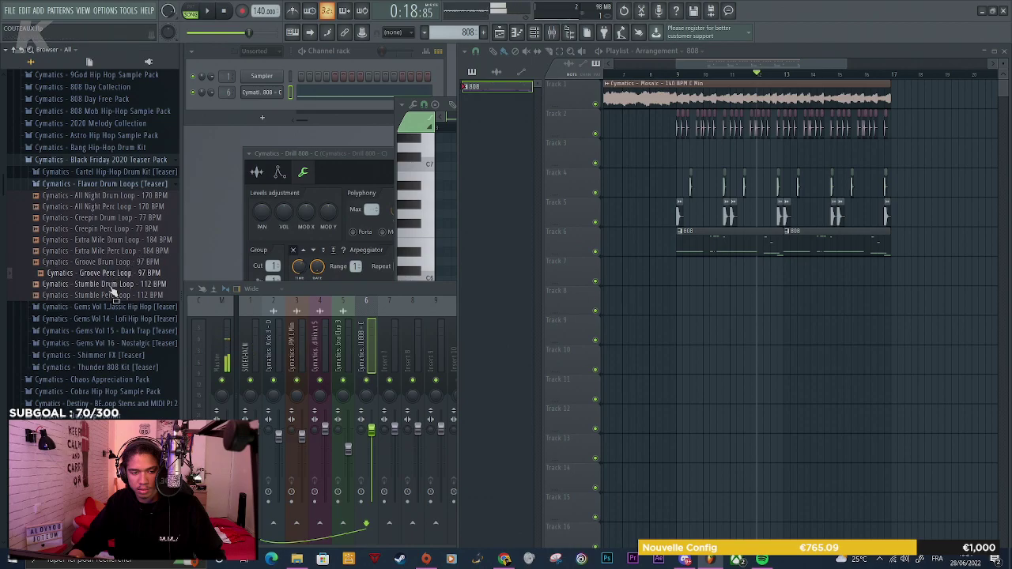
left_click(111, 295)
left_click(111, 275)
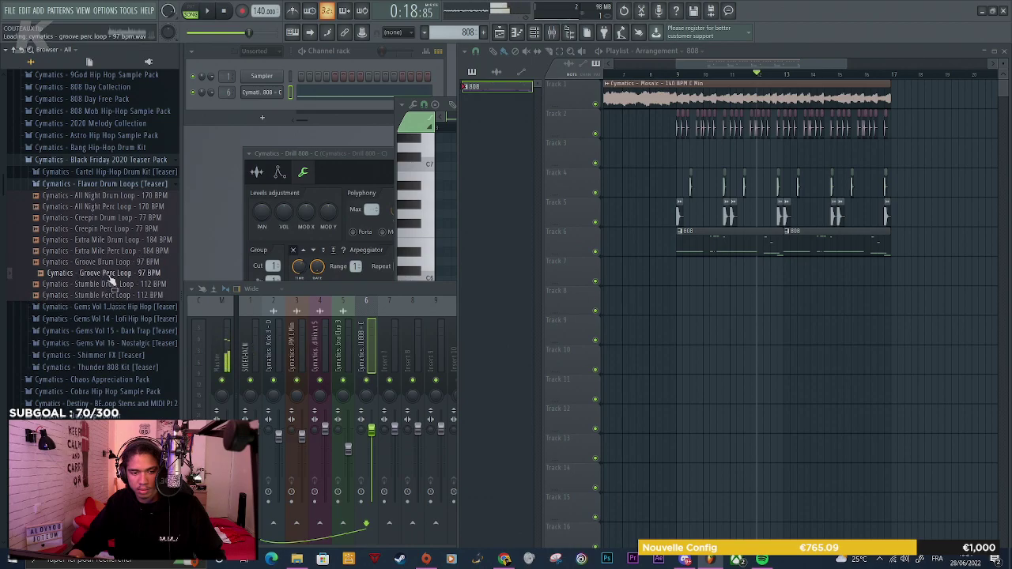
Place the Groove Perc Loop - 97 BPM sample on the empty Track 3, starting at bar 9
left_click_drag(112, 276, 678, 158)
key("space")
right_click(756, 156)
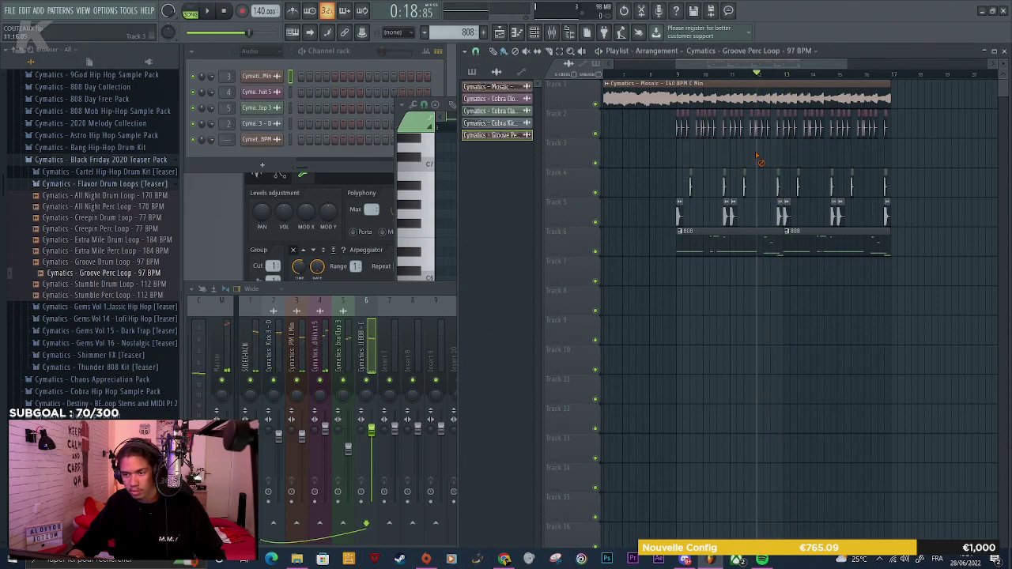
left_click(710, 155)
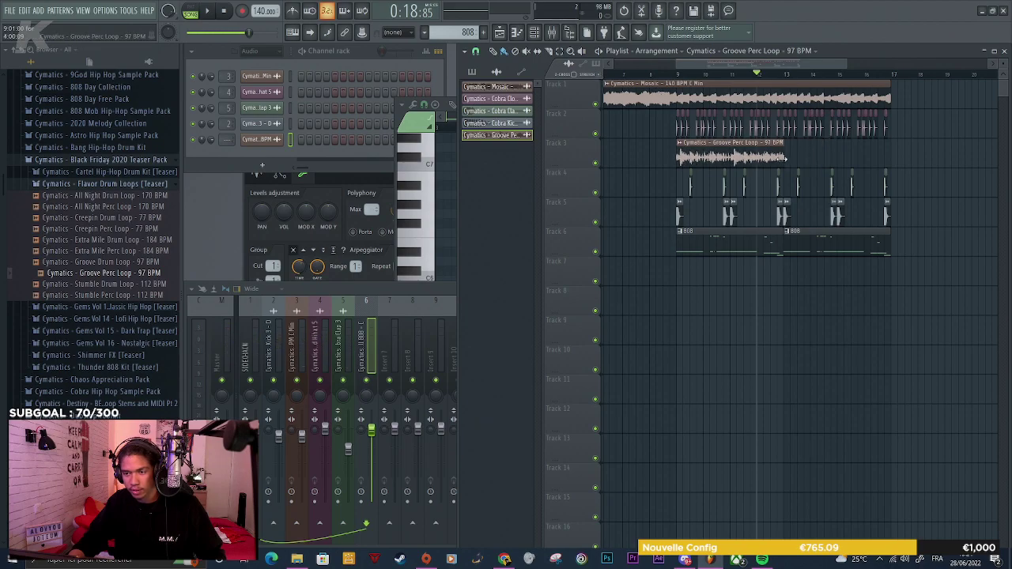
Time-stretch the Groove Perc Loop clip to four bars so it ends at bar 13, and set playback to bar 9
left_click(680, 144)
left_click(783, 204)
left_click(511, 294)
left_click_drag(841, 153, 772, 159)
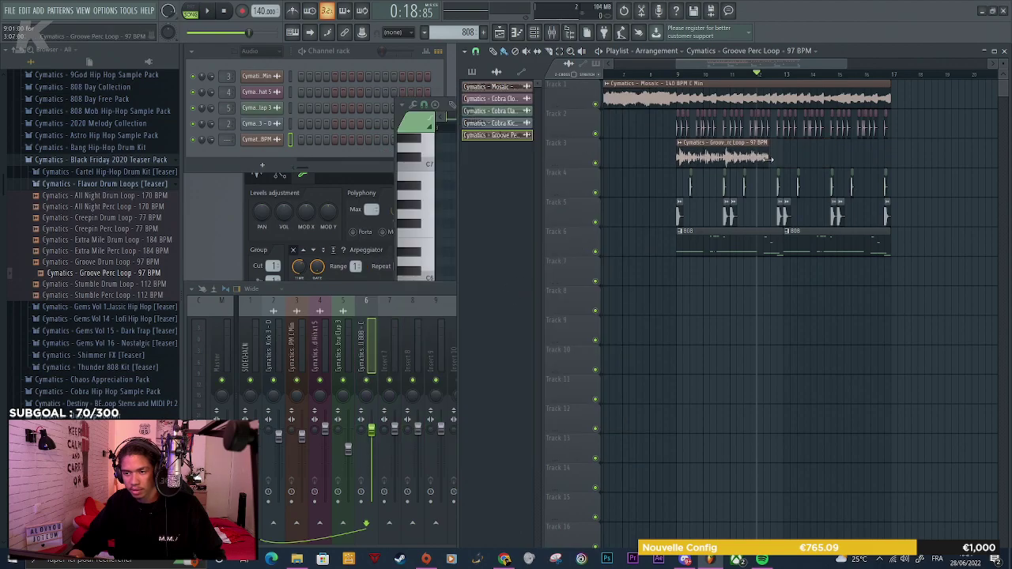
left_click(680, 76)
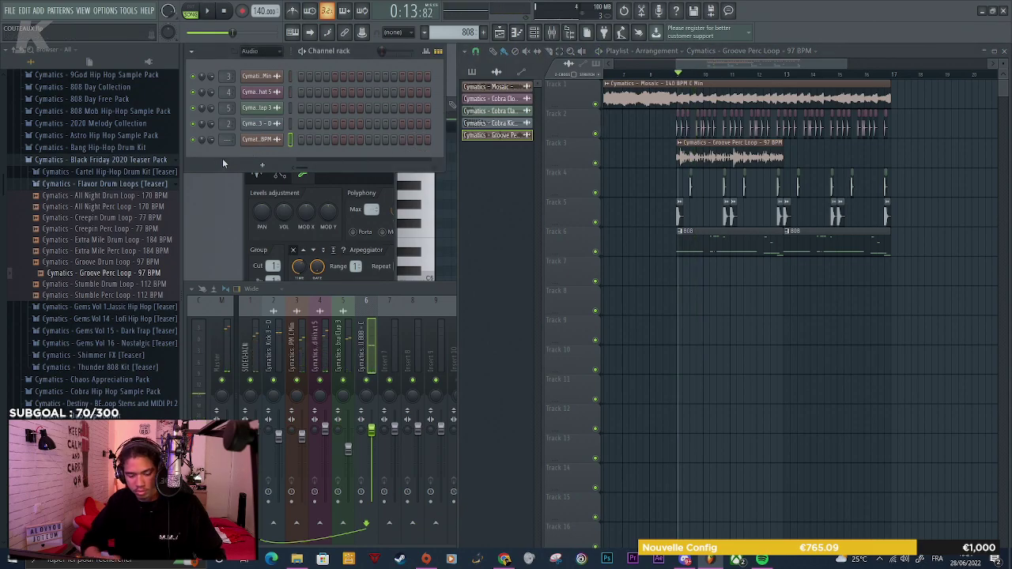
Route the Groove Perc Loop to mixer track 7 at a lower volume and load Fruity parametric EQ 2 with the 20Hz + 18kHz cut preset
key("ctrl+l")
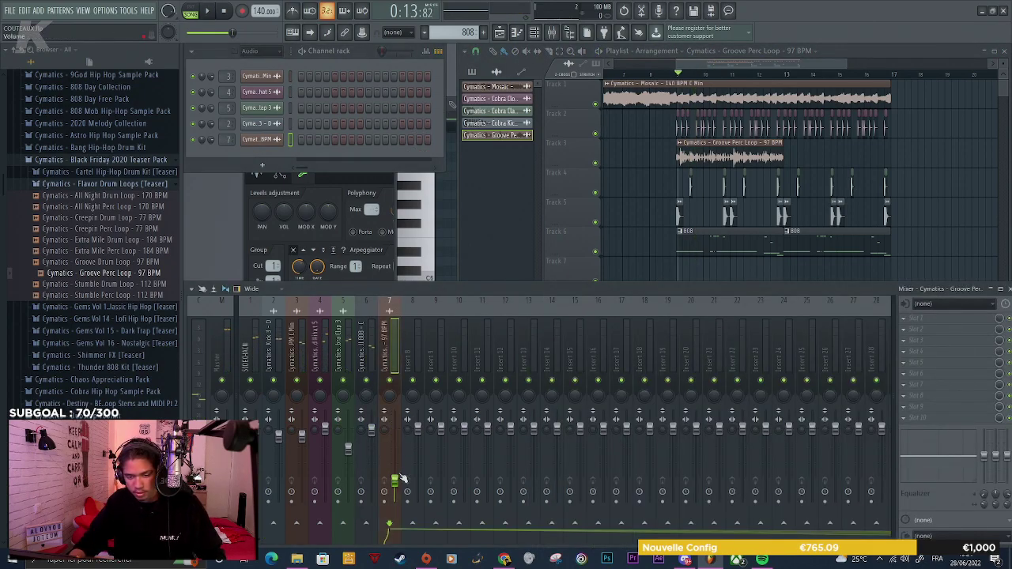
left_click(953, 319)
left_click(794, 187)
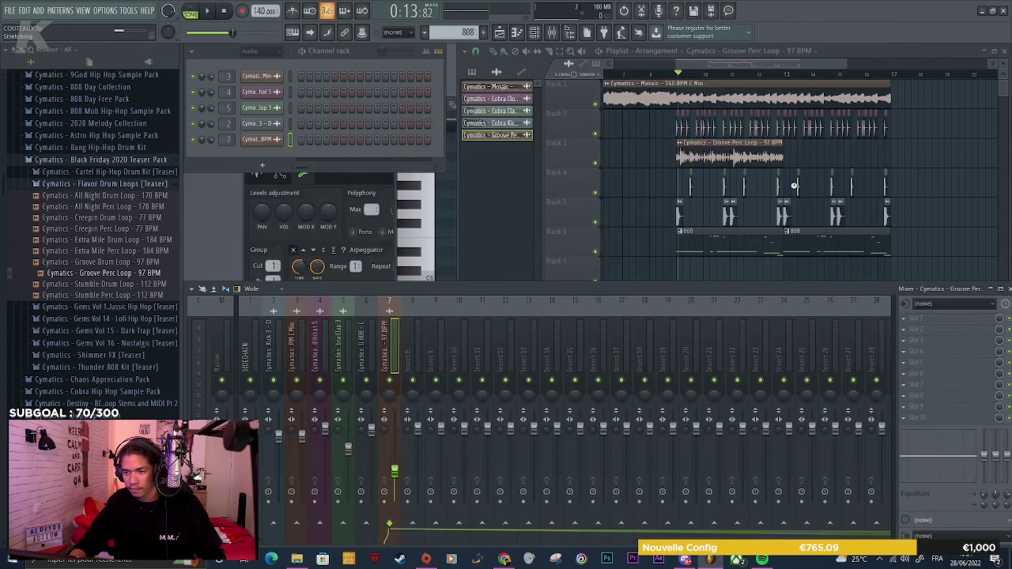
left_click(465, 101)
left_click(482, 155)
Raise the EQ's band 1 high-pass cutoff into the low mids and slightly lower the high cut during playback
key("space")
left_click_drag(235, 185, 294, 184)
left_click_drag(410, 192, 407, 192)
left_click_drag(290, 190, 303, 198)
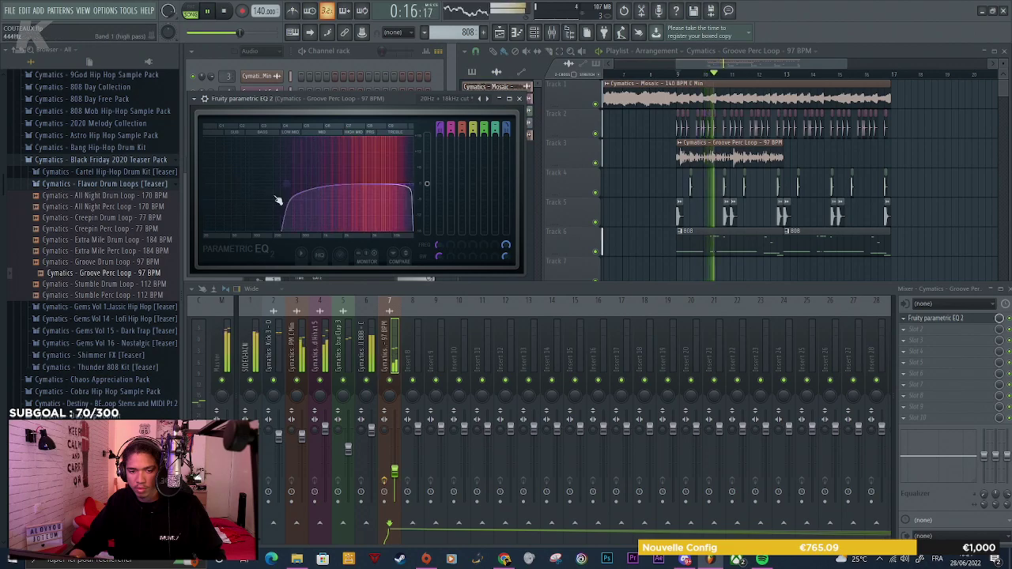
Solo Track 3 and play the Groove Perc Loop on its own from bar 9
left_click(679, 154)
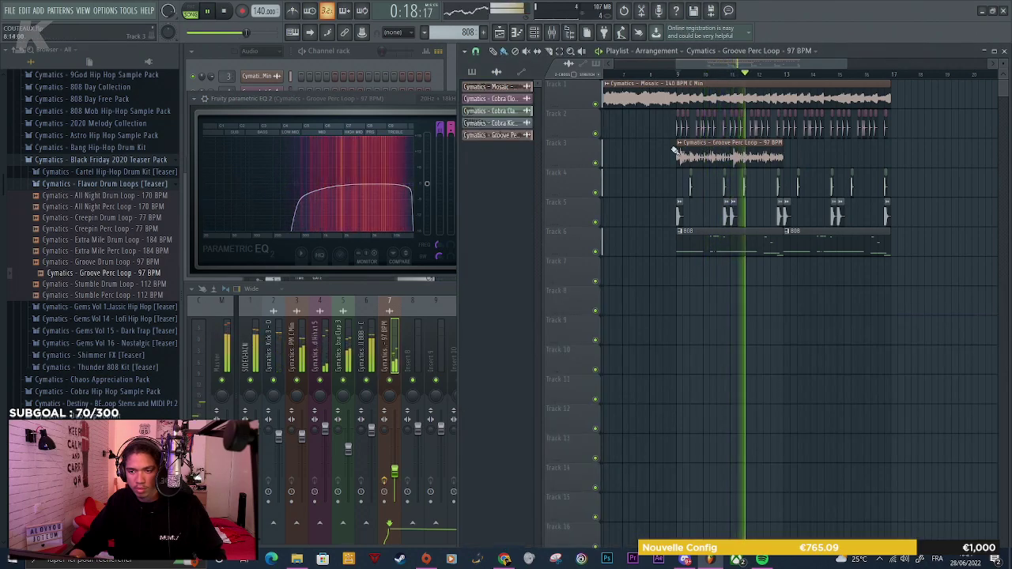
scroll(679, 155, "up", 4)
key("space")
right_click(596, 164)
key("space")
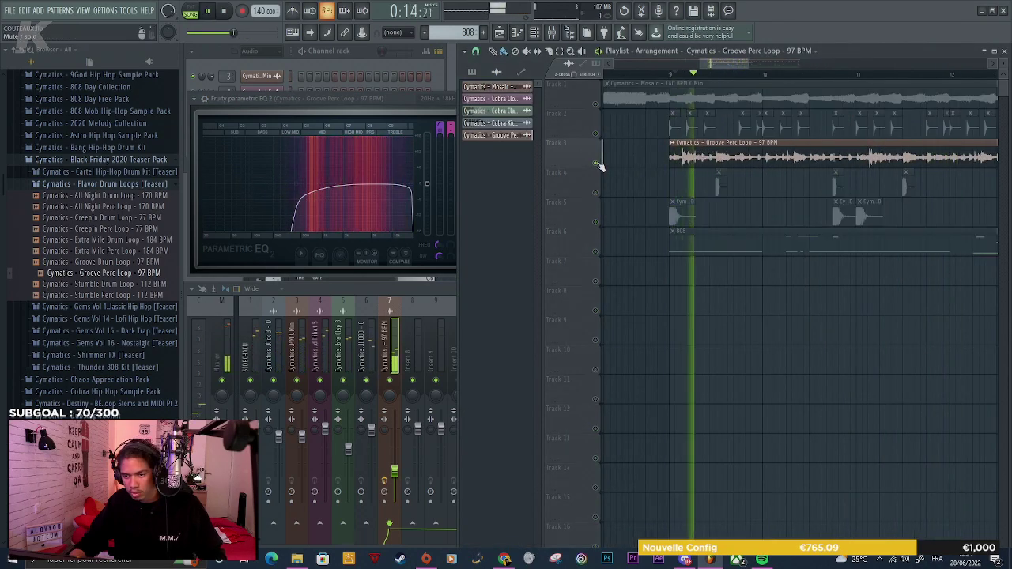
key("space")
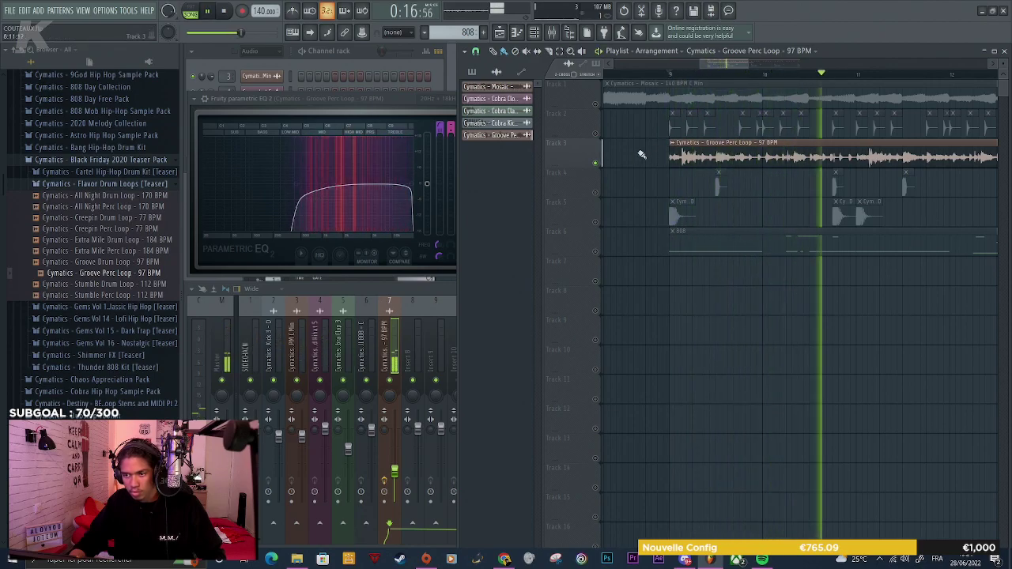
scroll(642, 154, "down", 3, "ctrl")
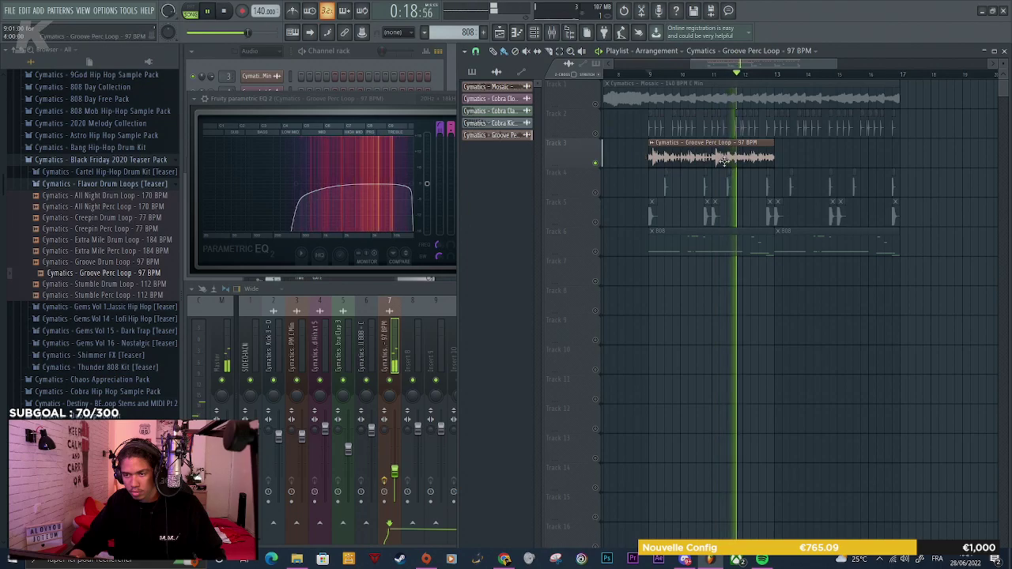
key("space")
key("space")
key("space")
left_click(377, 298)
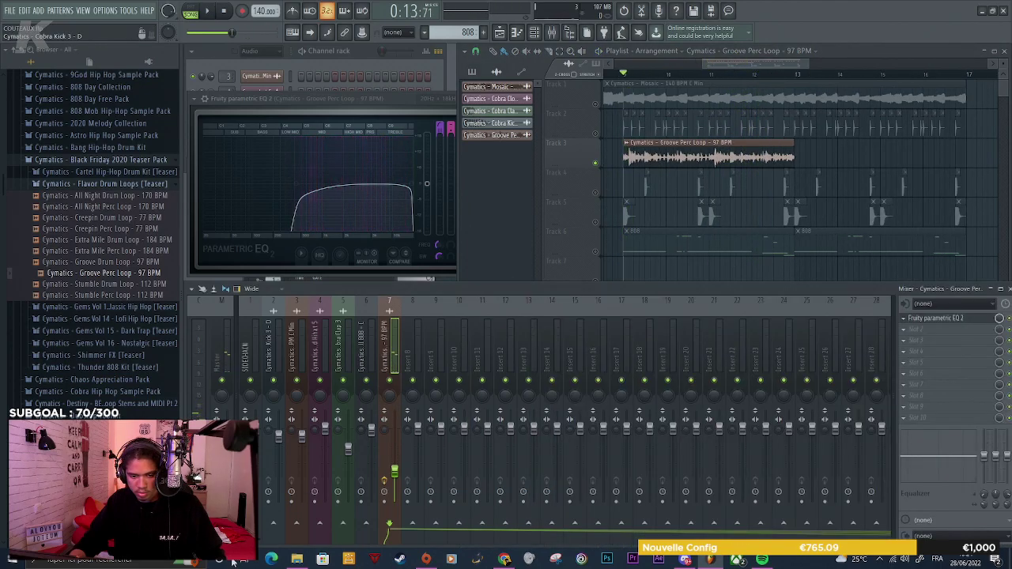
key("space")
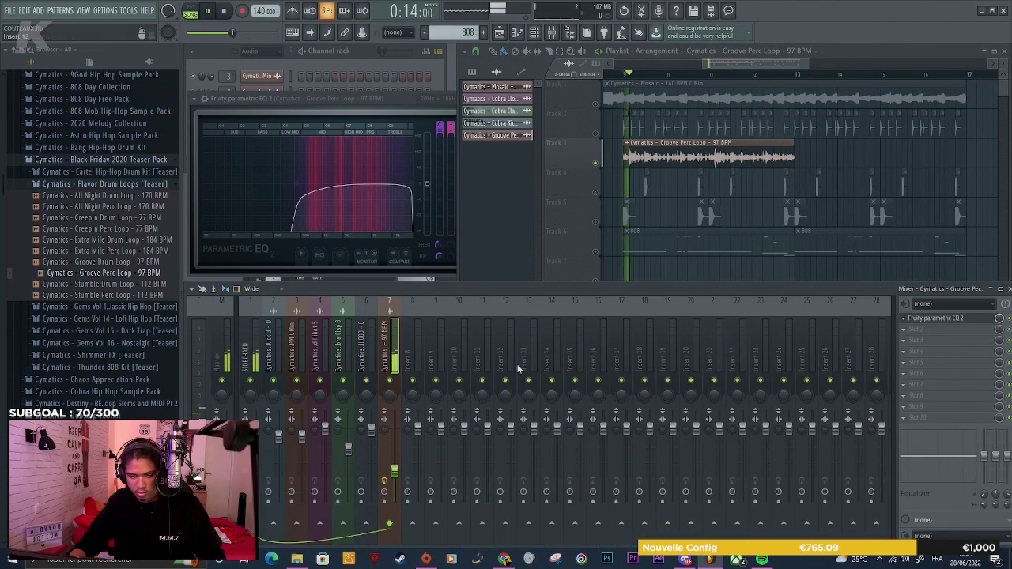
Push the high-pass cutoff of the Groove Perc Loop's EQ much higher during playback, and unsolo Track 3
left_click(911, 356)
left_click(234, 112)
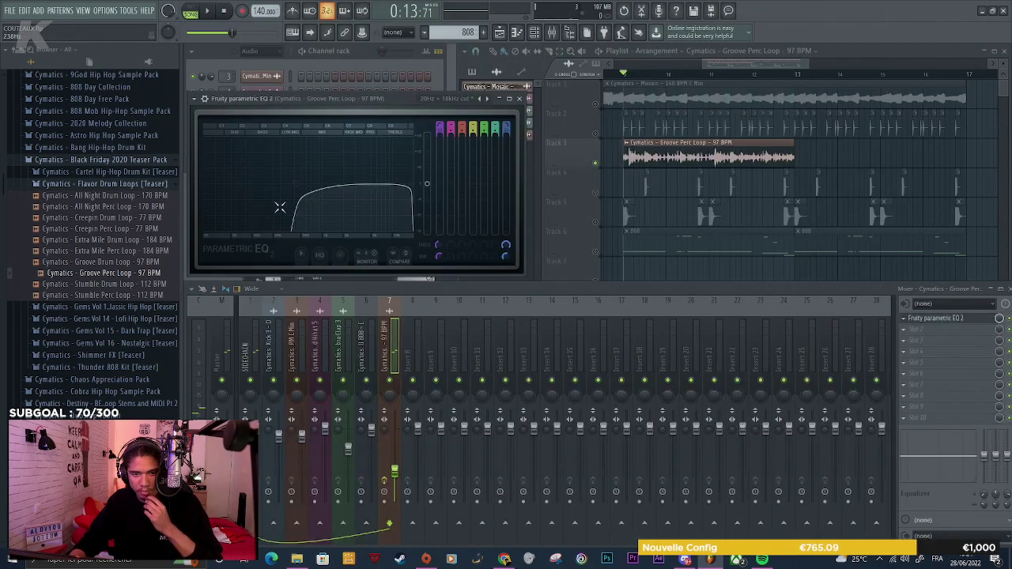
key("space")
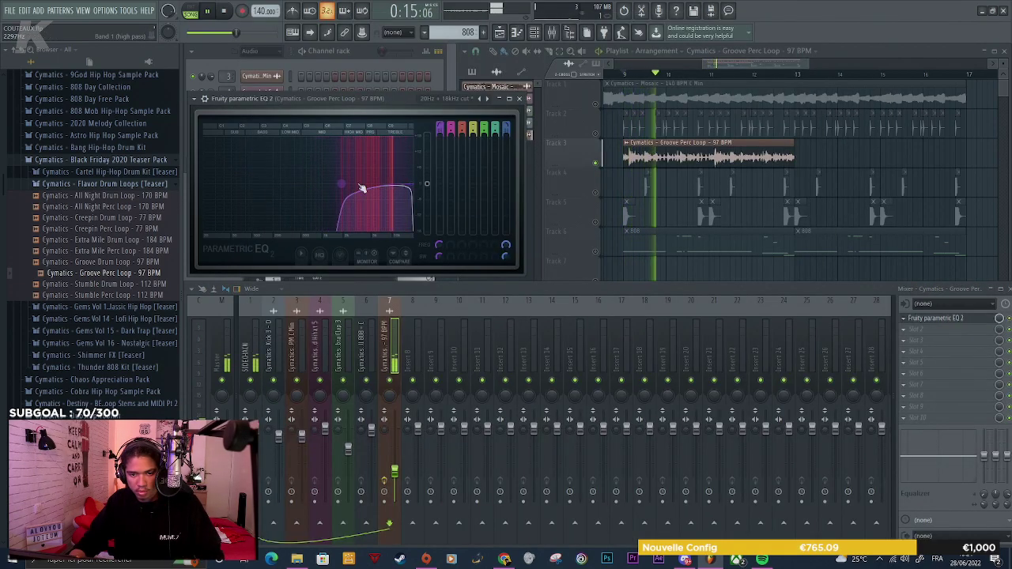
left_click(389, 382, "ctrl")
left_click(389, 382, "ctrl")
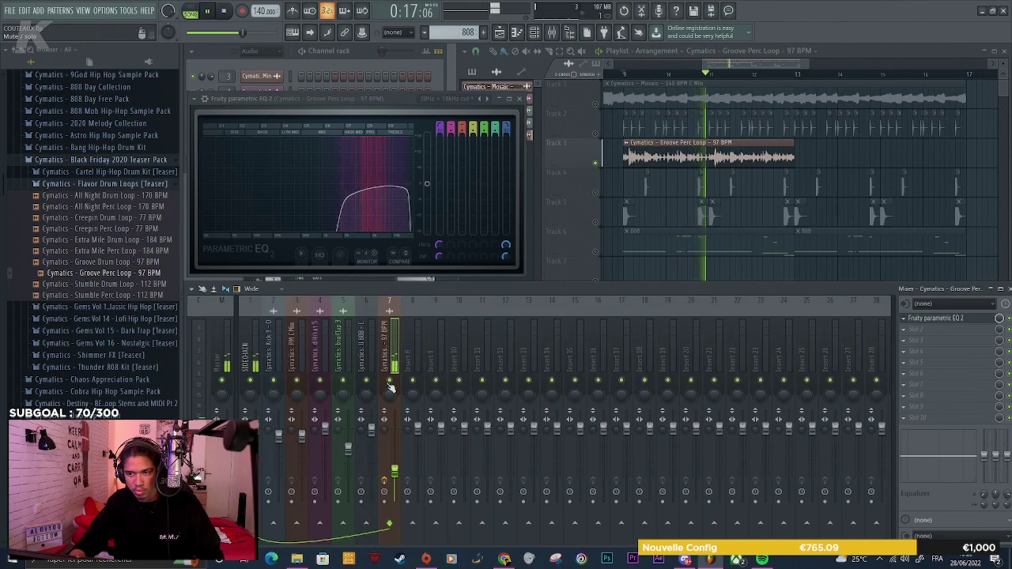
right_click(596, 163)
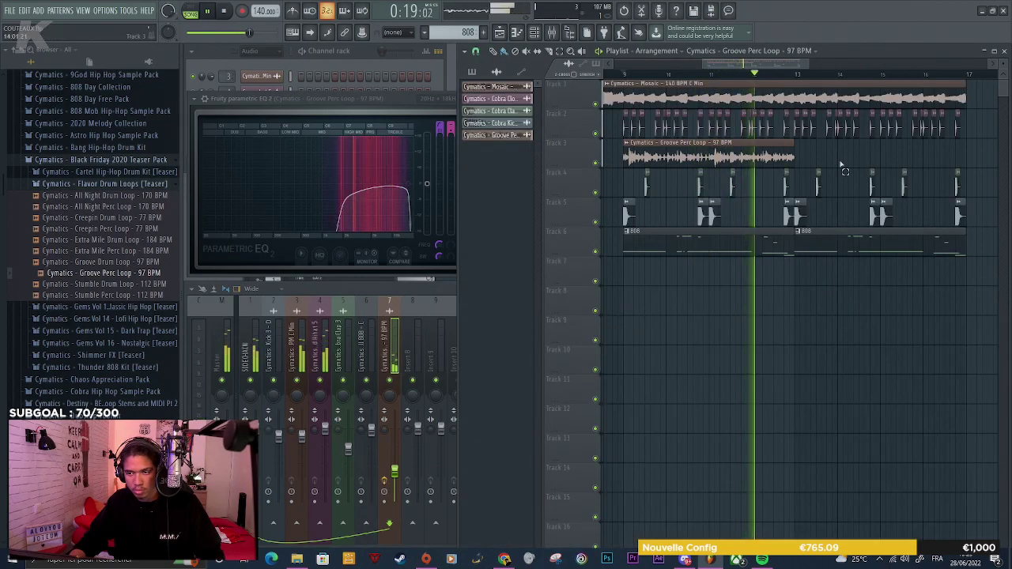
Duplicate the four-bar Groove Perc Loop clip on Track 3 so the copy starts at bar 13
left_click(741, 156, "ctrl")
key("ctrl+b")
left_click(774, 367)
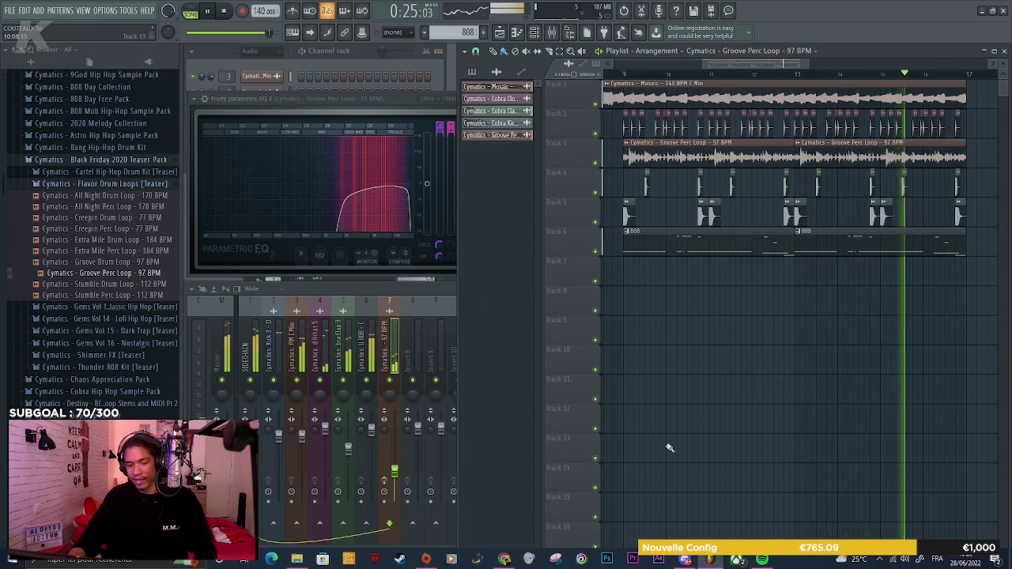
Load Gross Beat in effect slot 2 of the Groove Perc Loop's mixer track and apply the Weird Sidechain preset
key("F9")
left_click(917, 330)
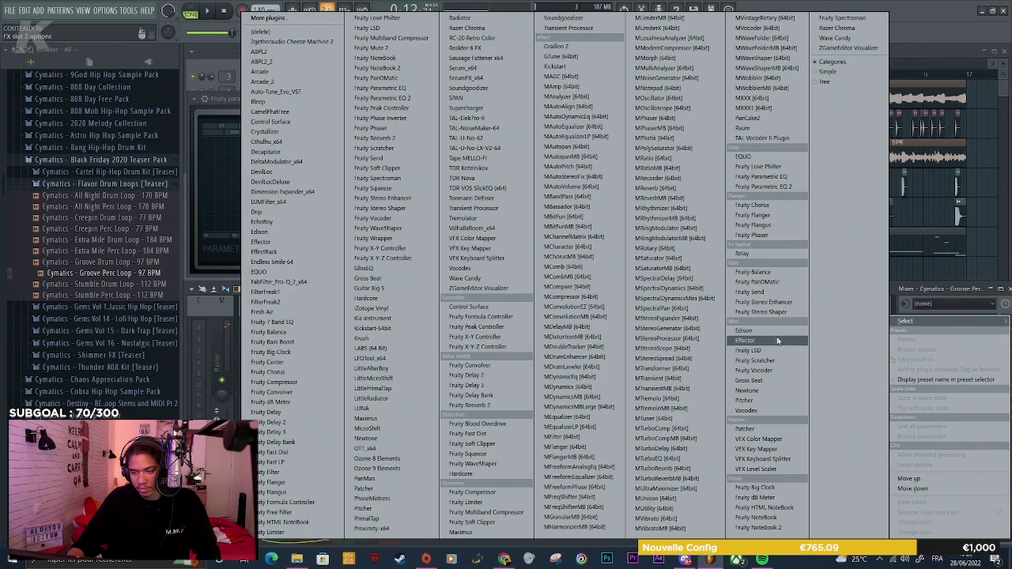
left_click(749, 380)
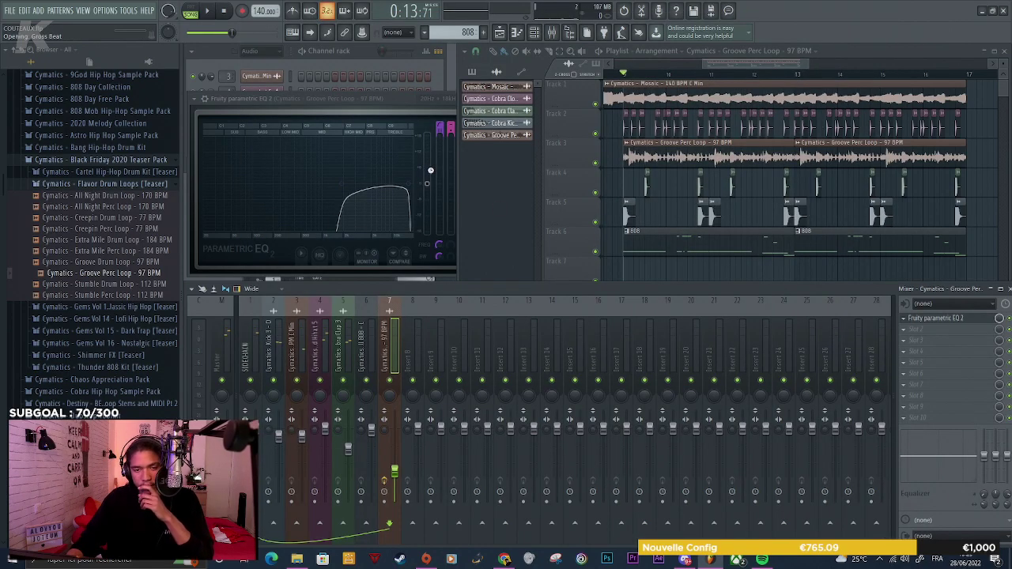
left_click(581, 113)
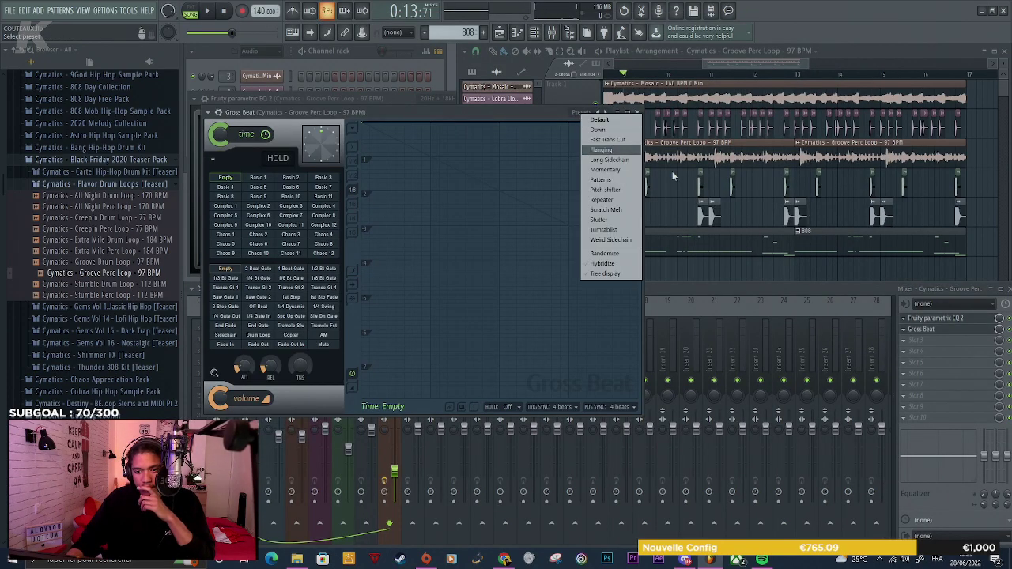
left_click(609, 240)
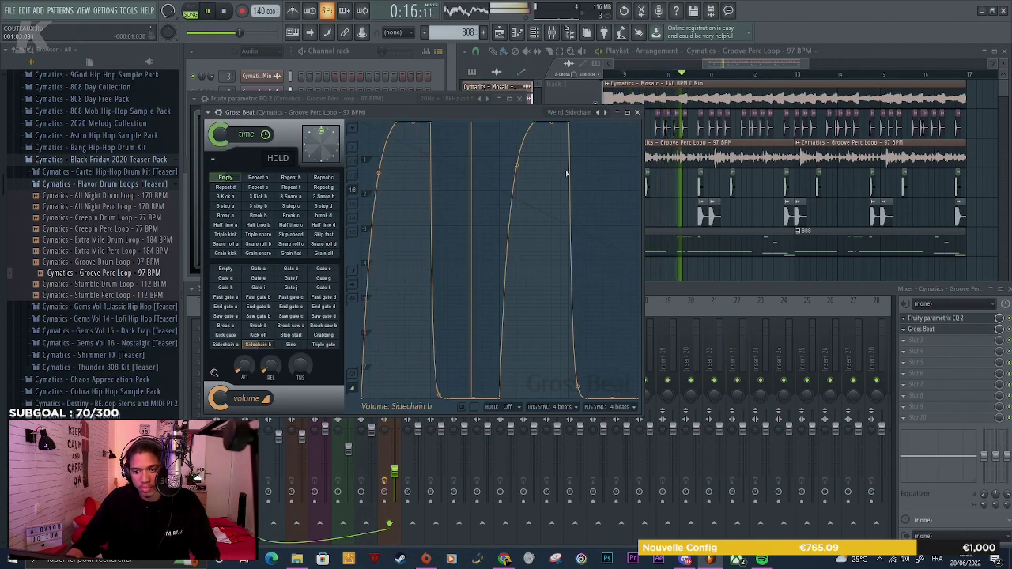
Switch Gross Beat to the Repeater preset with the Sidechain b volume pattern
left_click(577, 112)
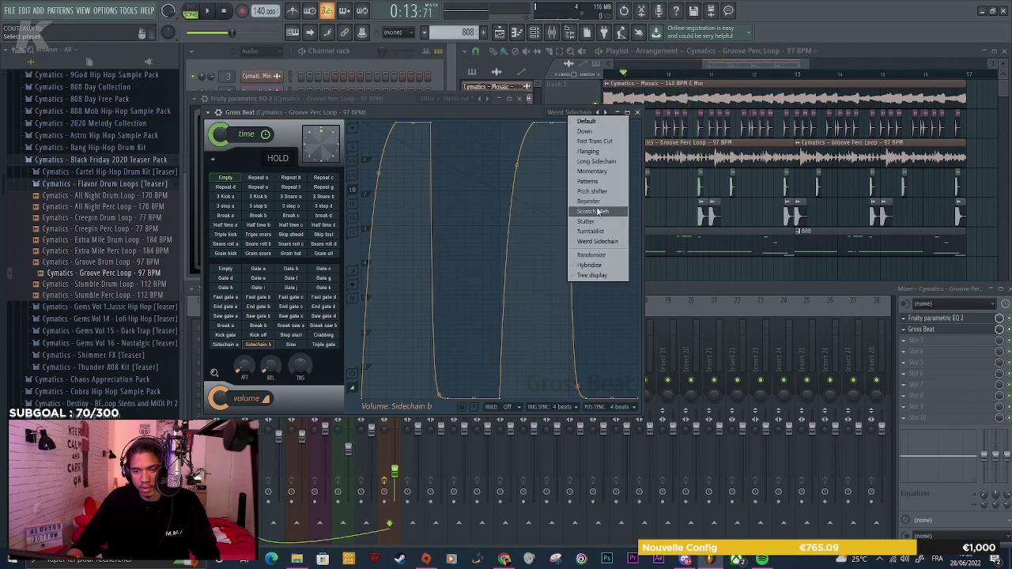
left_click(589, 202)
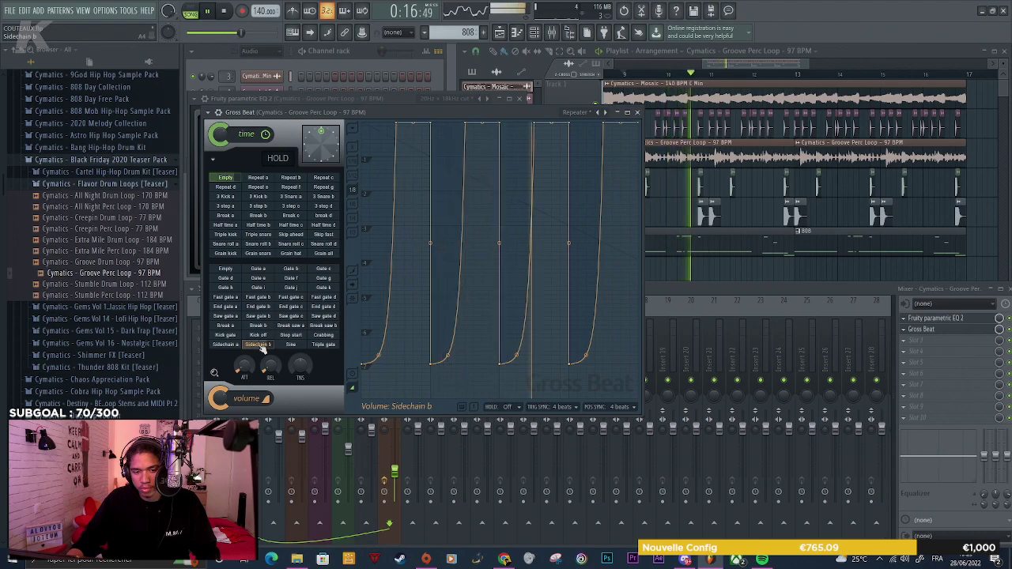
left_click(768, 277)
Solo Track 3 again and replay the start of the gated Groove Perc Loop from bar 9
scroll(617, 163, "up", 5)
key("space")
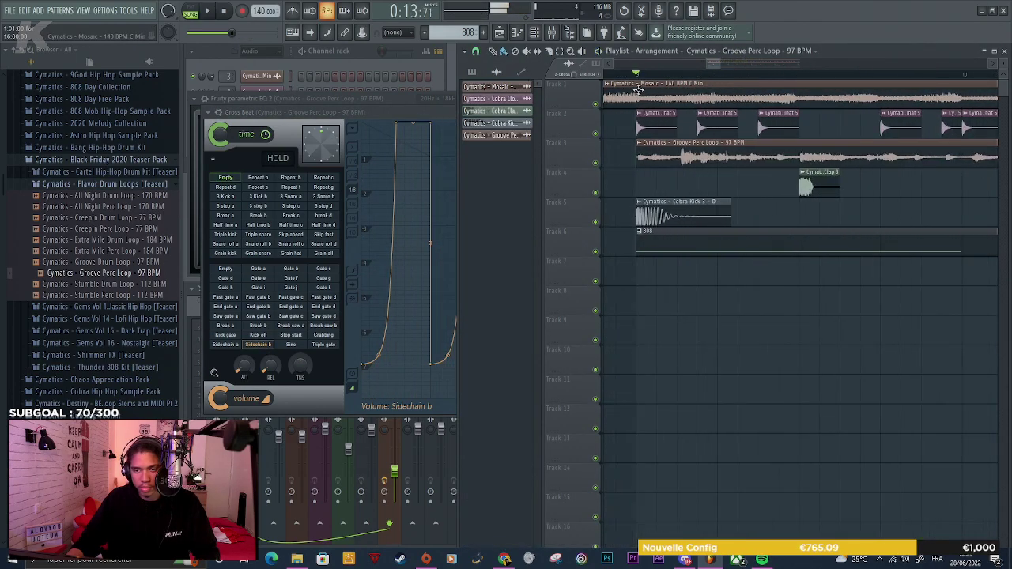
right_click(598, 164)
key("space")
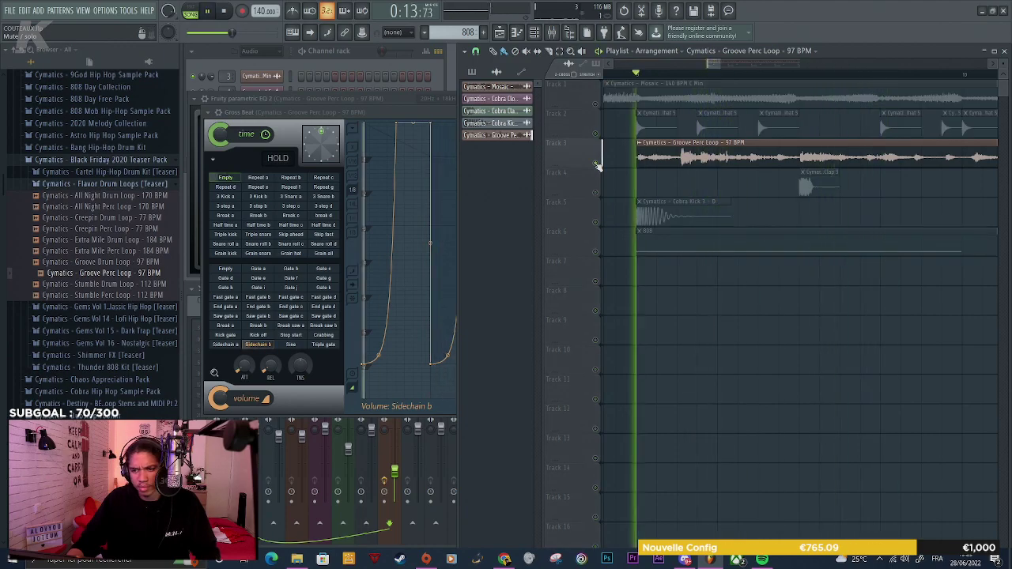
key("space")
key("space")
key("space")
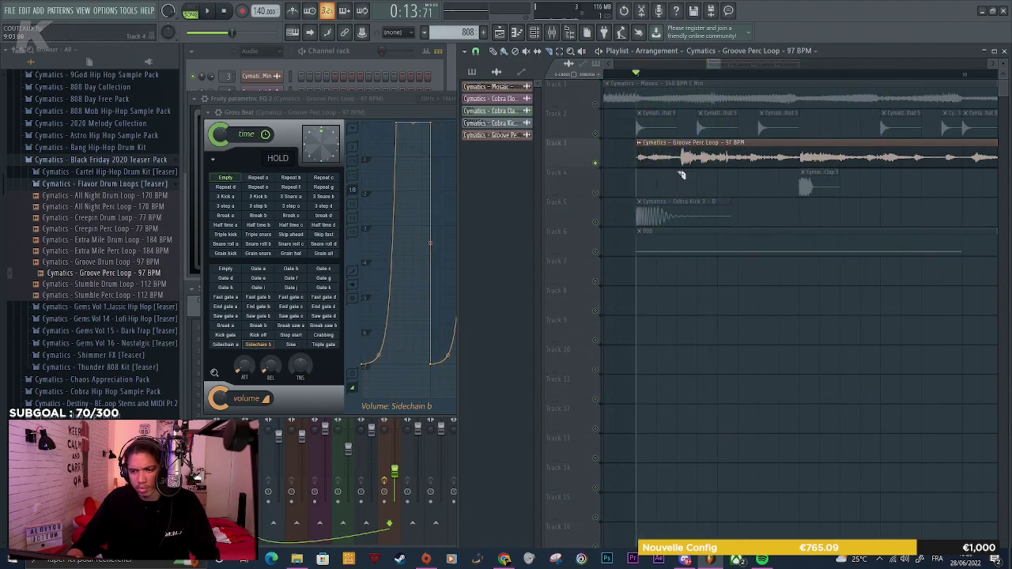
Slice a section out of the Groove Perc Loop in bar 9 and move it slightly later onto a new Track 4
key("space")
key("space")
key("space")
key("space")
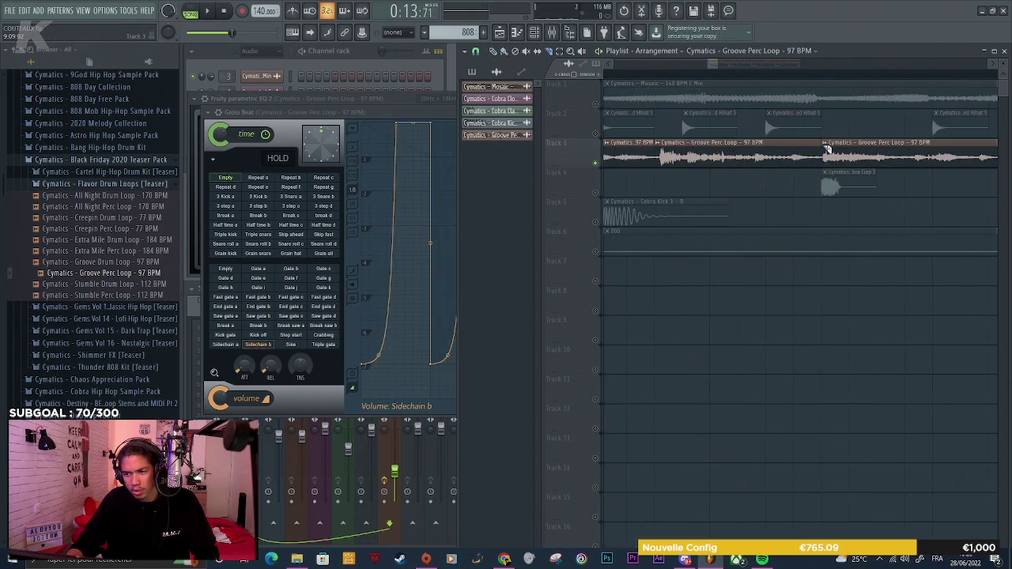
right_click(553, 175)
left_click(582, 353)
left_click_drag(753, 152, 772, 181)
key("space")
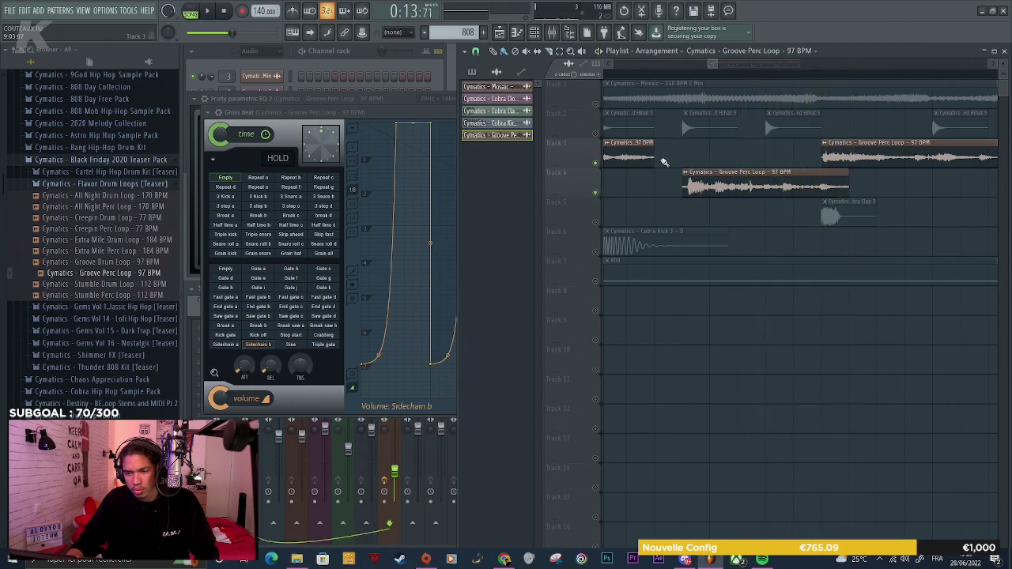
key("space")
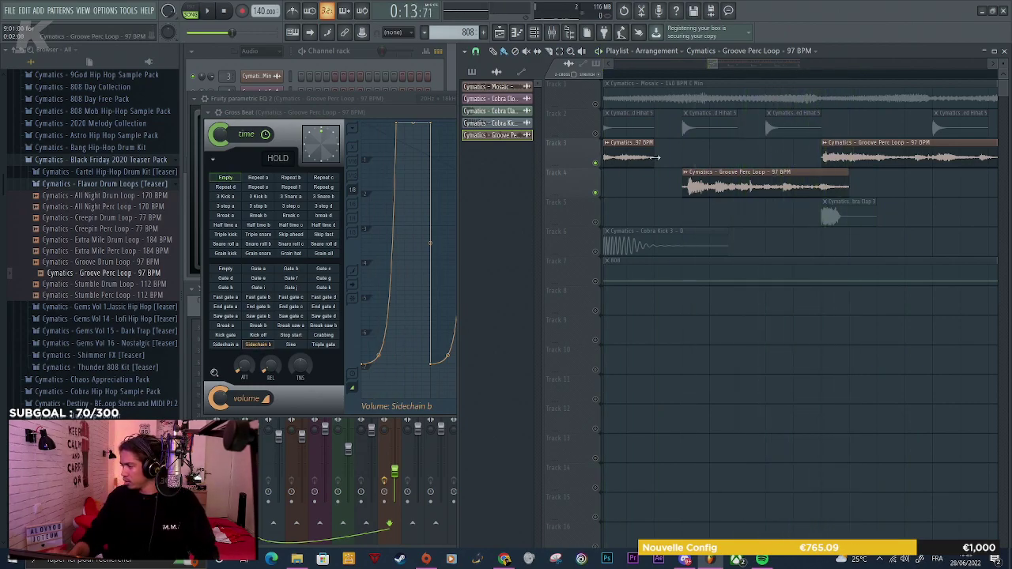
Set the declicking mode of the Groove Perc Loop sample to Generic (bleeding) and play the result
double_click(621, 156)
left_click(388, 272)
left_click(355, 310)
right_click(814, 375)
key("space")
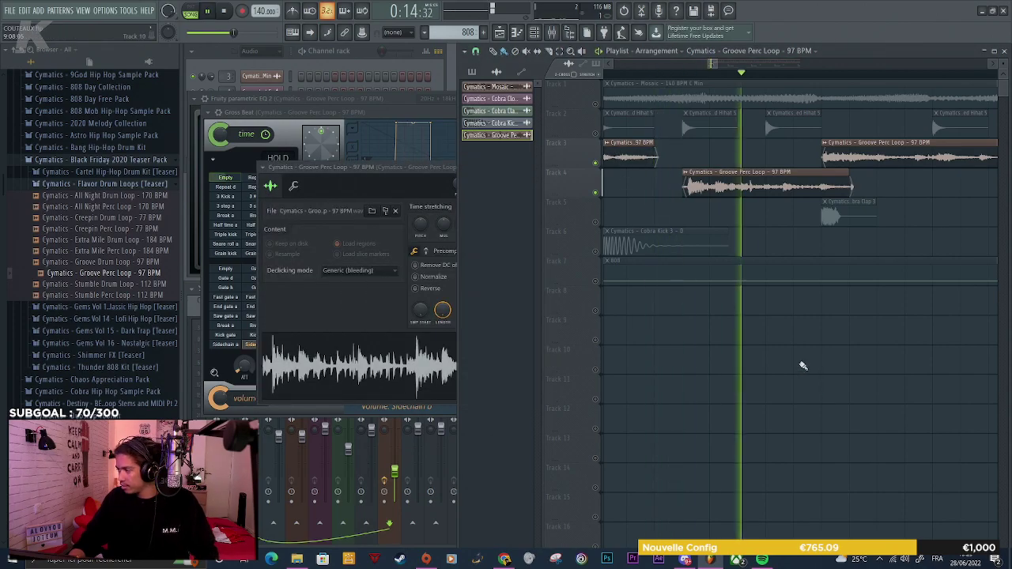
Cut the Track 3 Groove Perc Loop again in the second half of bar 9, leaving a short silence before bar 10
scroll(870, 198, "down", 3)
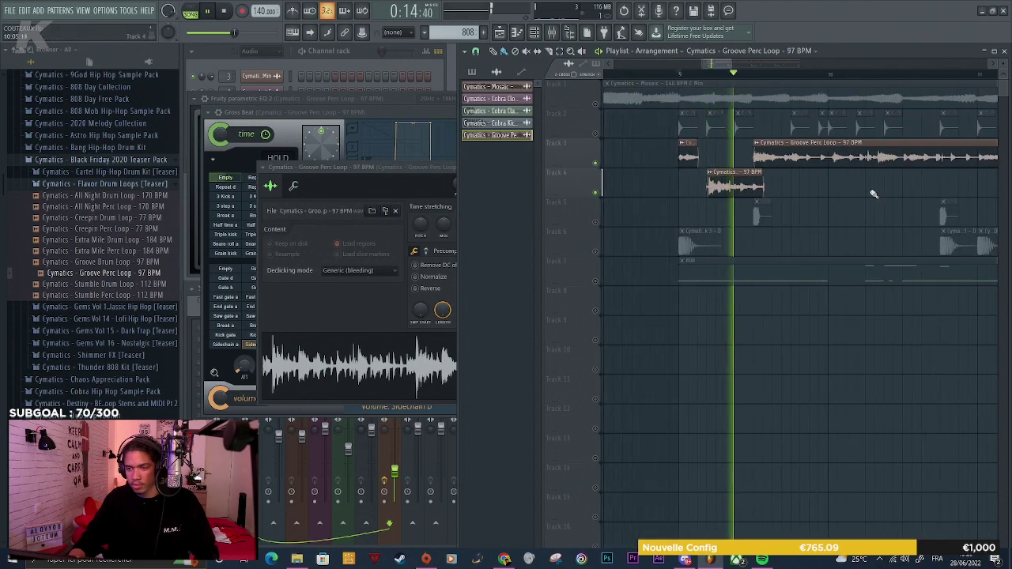
scroll(875, 195, "up", 1)
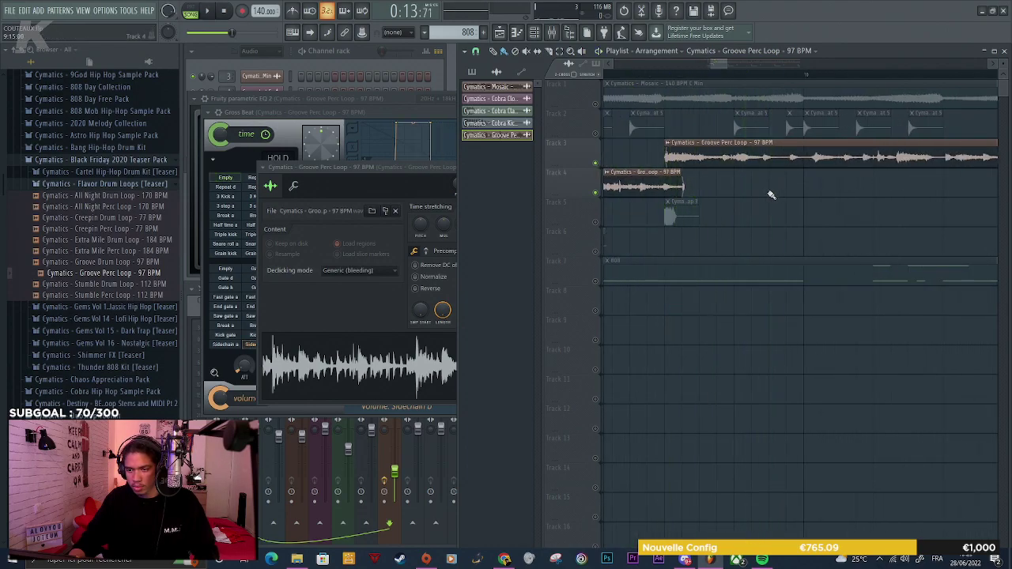
scroll(764, 188, "down", 1)
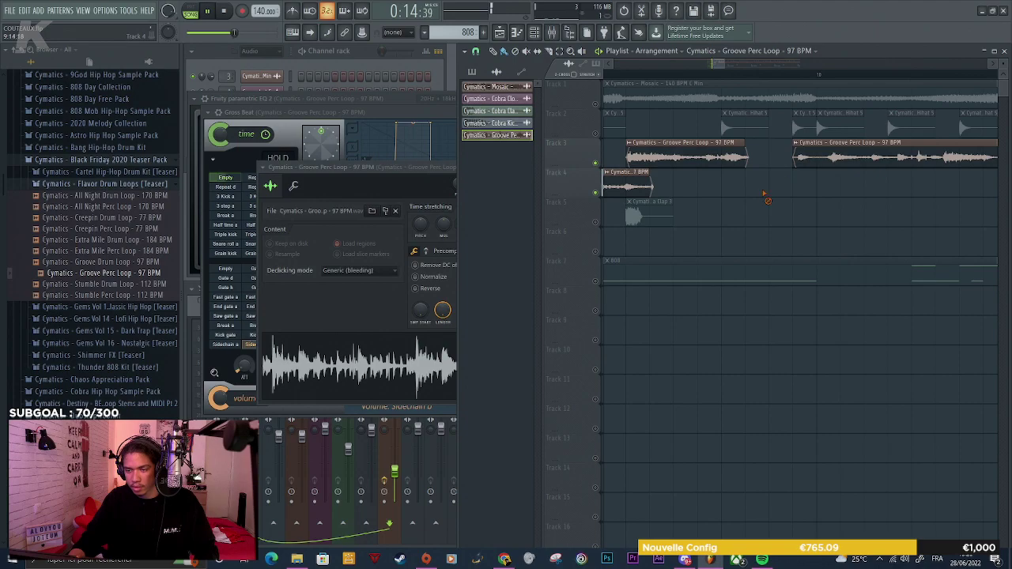
key("space")
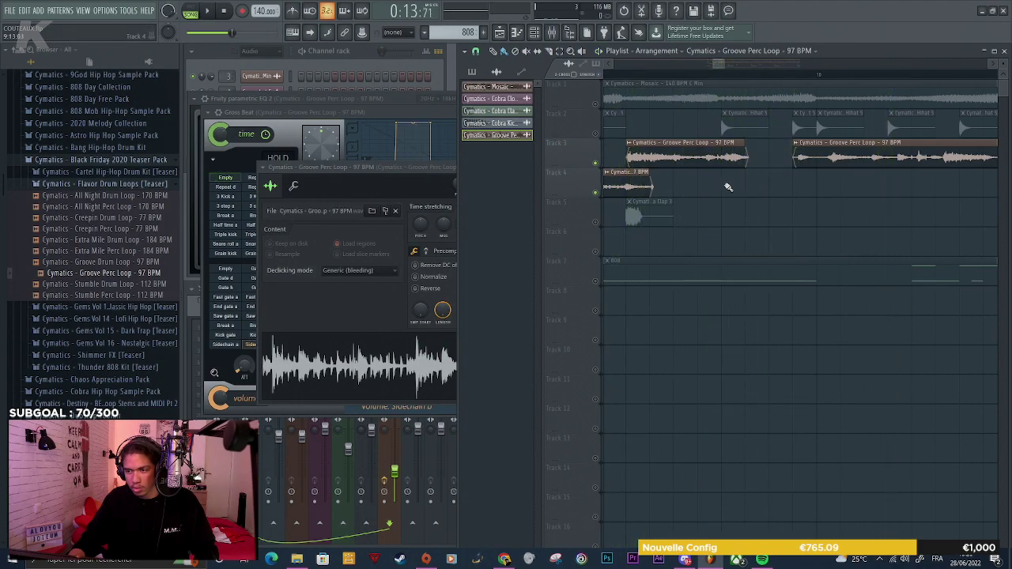
Slice the Groove Perc Loop within bar 10, leave a short gap between two slices, and undo the unwanted change to the clips
scroll(728, 187, "right", 2)
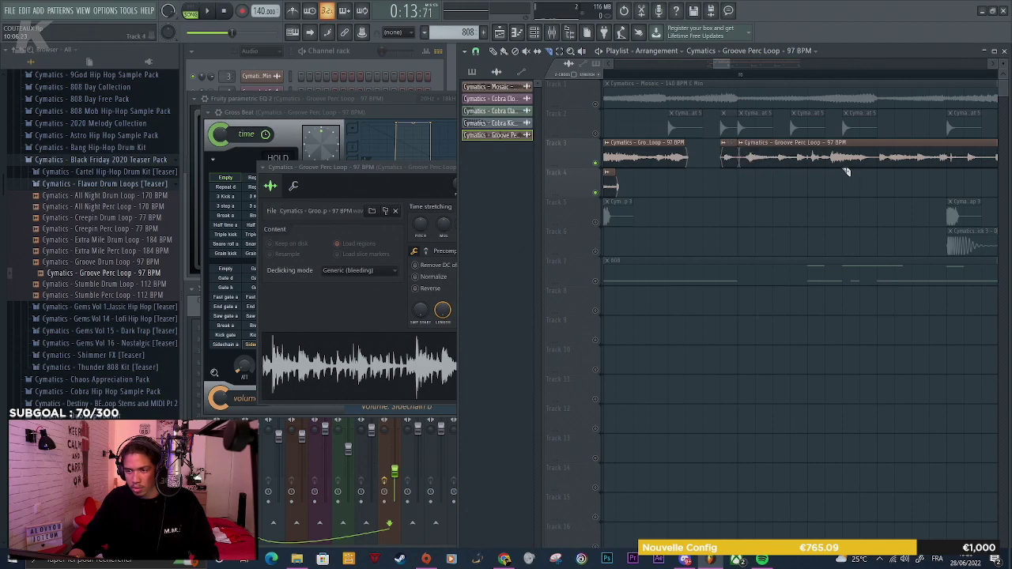
left_click(880, 153)
key("space")
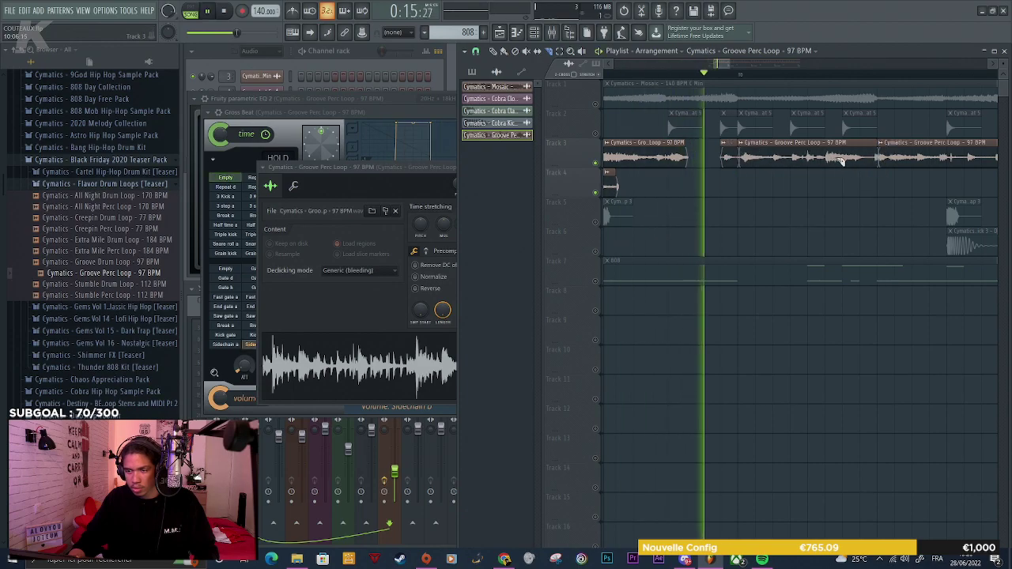
key("space")
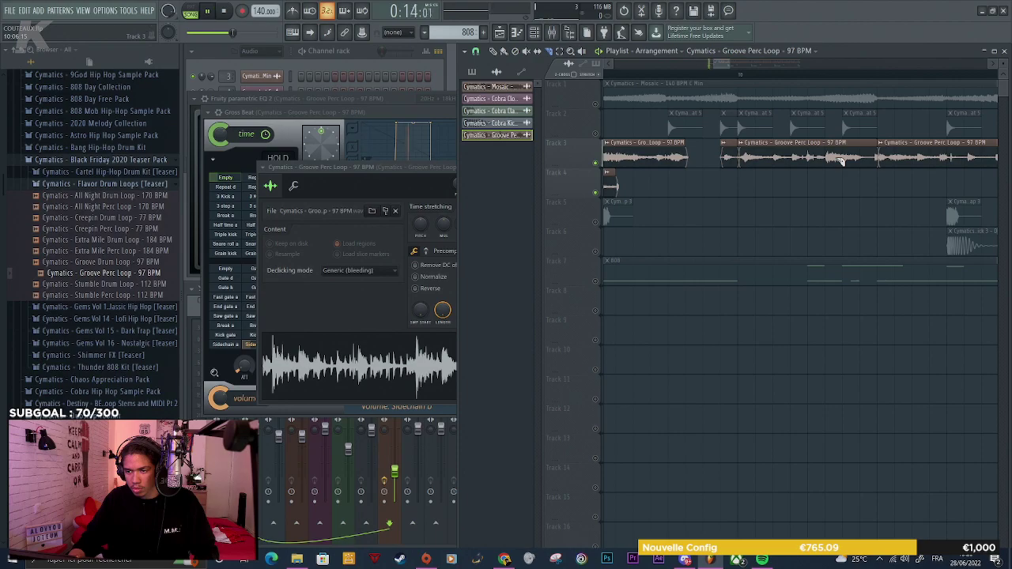
key("space")
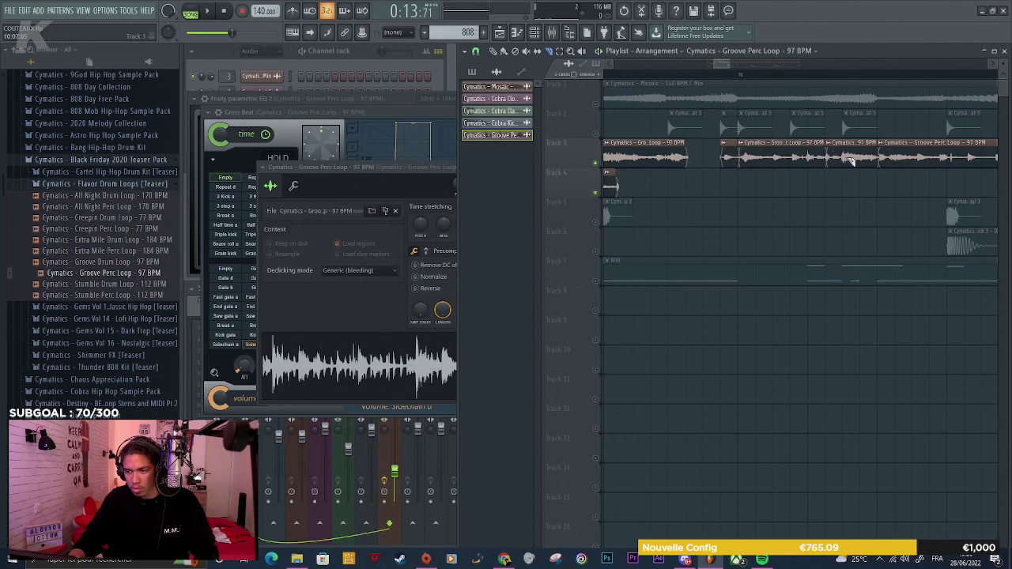
key("space")
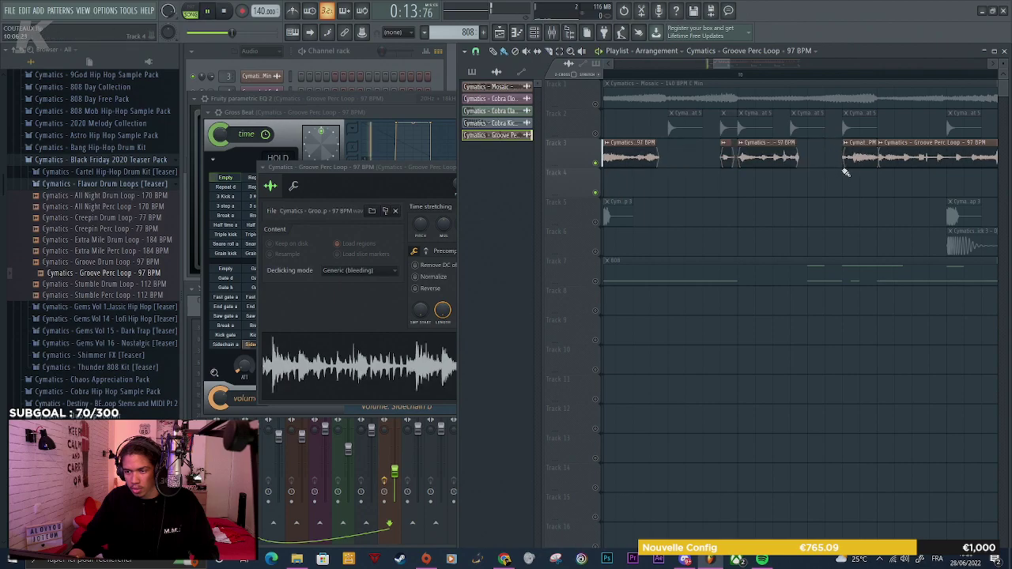
key("ctrl+z")
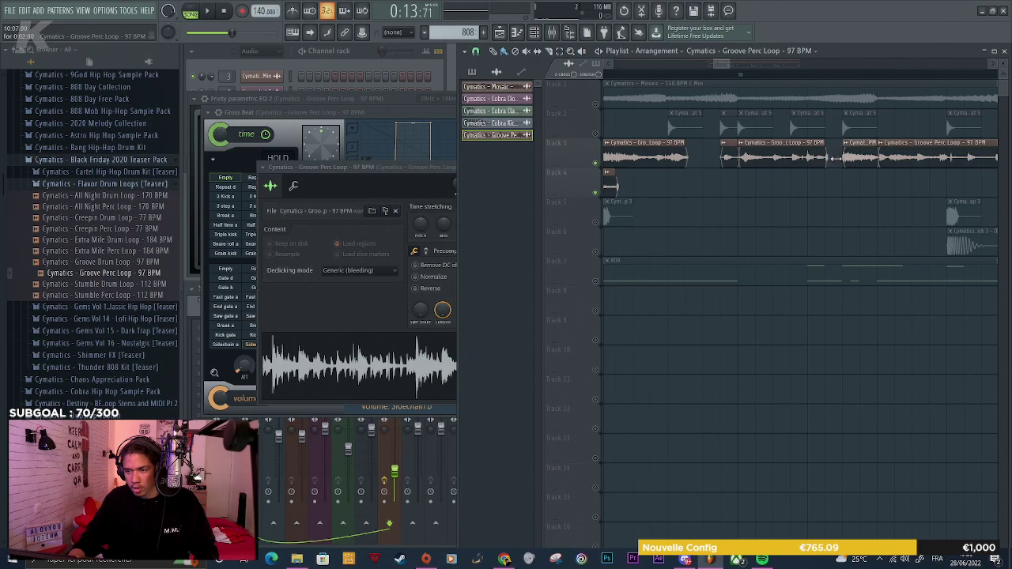
Cut the Groove Perc Loop on Track 3 at bar 11 and remove everything after the cut
scroll(830, 193, "down", 3)
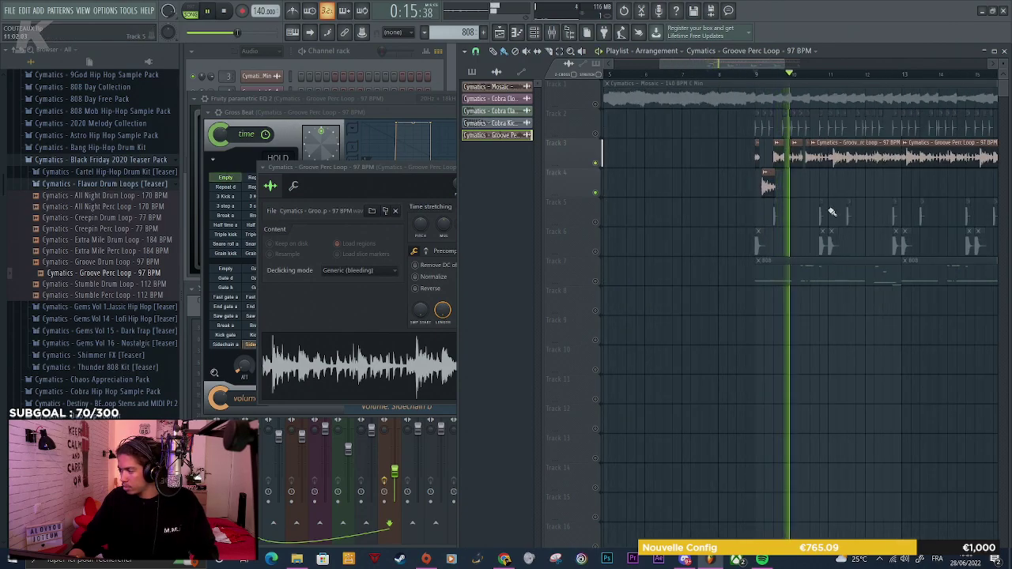
scroll(791, 190, "up", 3)
key("space")
scroll(765, 188, "up", 3)
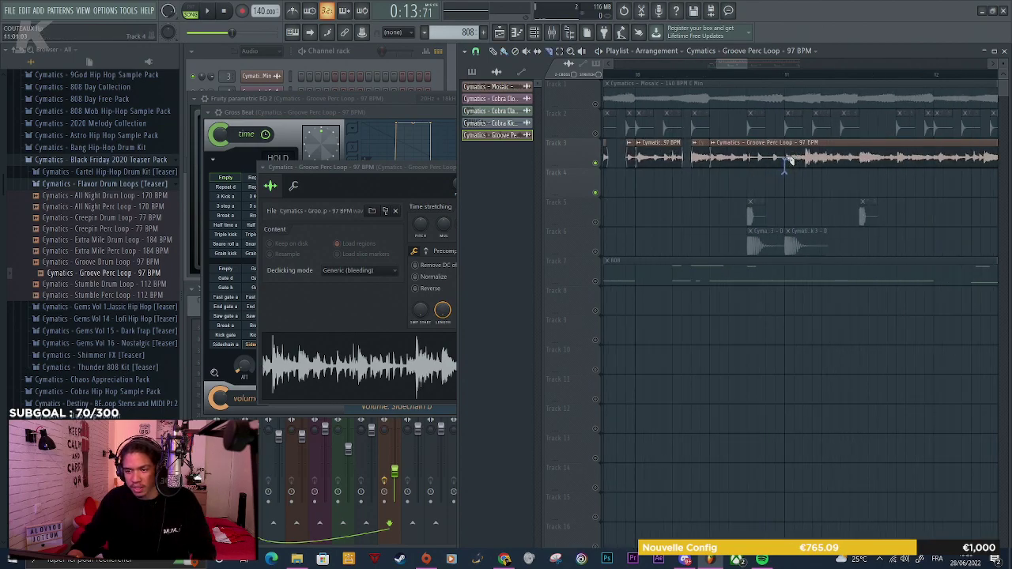
scroll(789, 160, "down", 5)
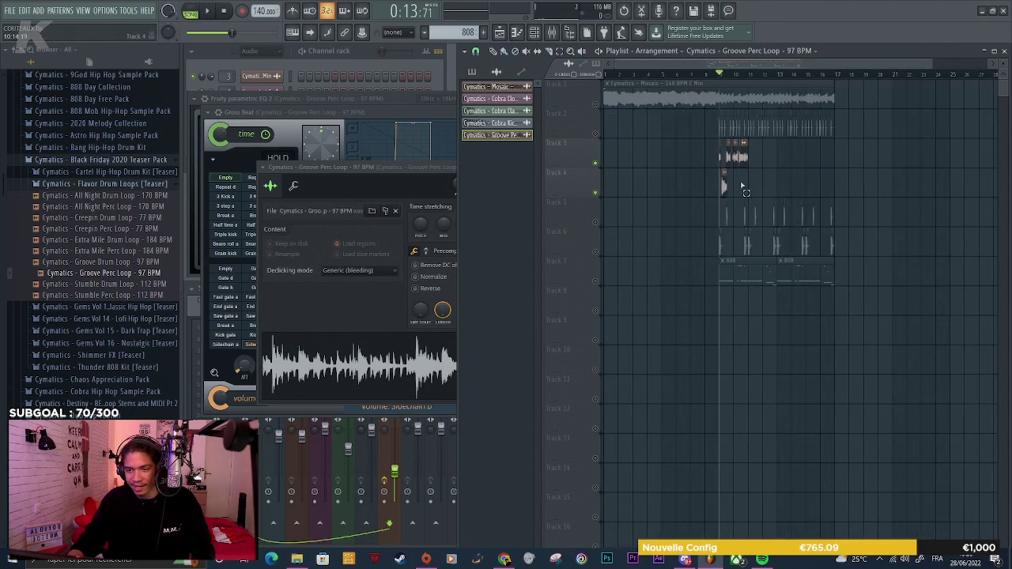
Duplicate the two-bar chopped percussion pattern on Tracks 3 and 4 three times to fill bars 9 through 16
scroll(744, 187, "up", 4)
scroll(710, 187, "up", 5)
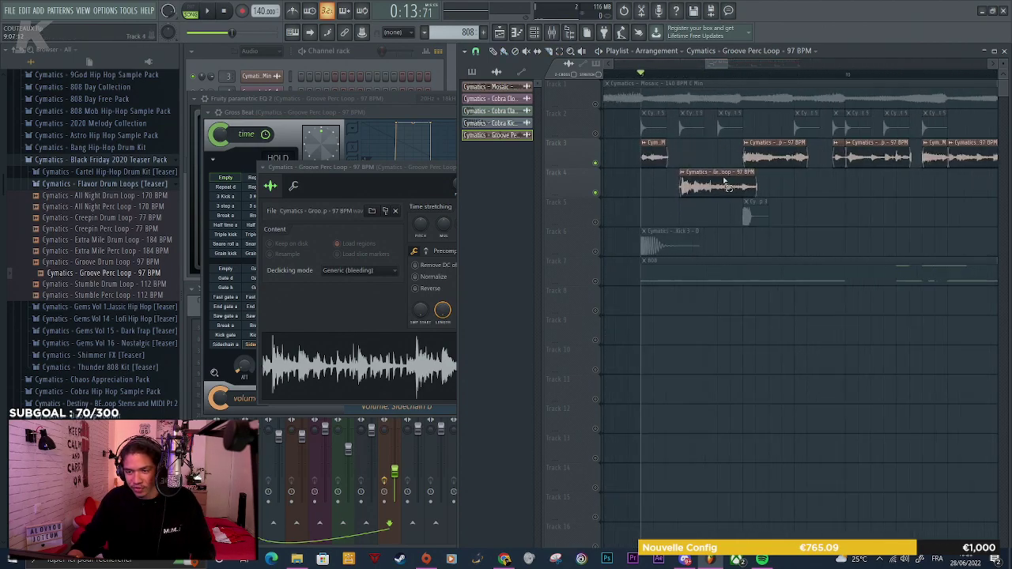
scroll(726, 180, "down", 5)
left_click_drag(820, 179, 690, 156)
scroll(689, 156, "down", 2)
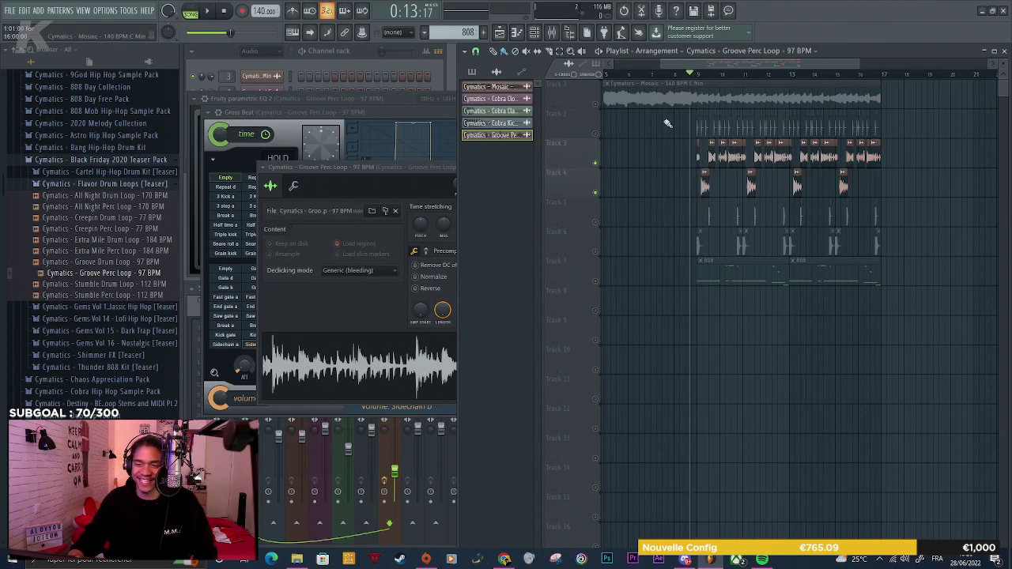
Unsolo the percussion tracks, play the full arrangement, and check the Groove Perc Loop's low-pass band in Fruity Parametric EQ 2
right_click(596, 165)
key("space")
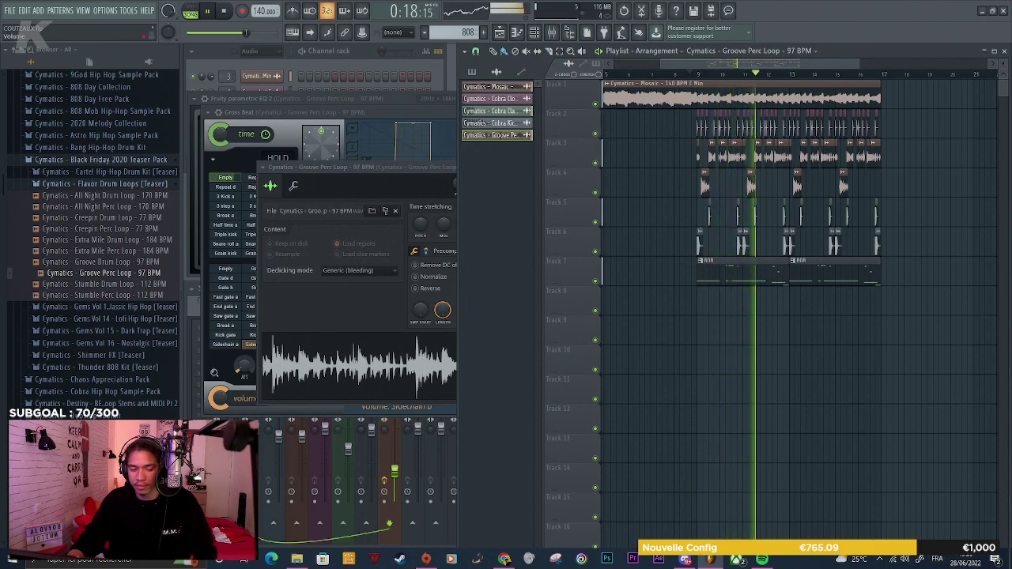
key("F9")
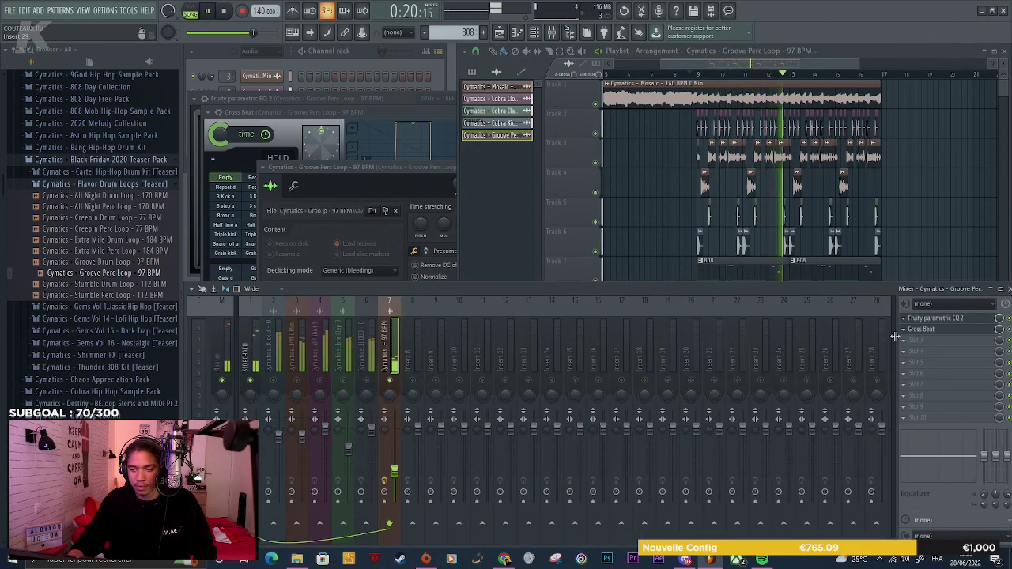
left_click(938, 318)
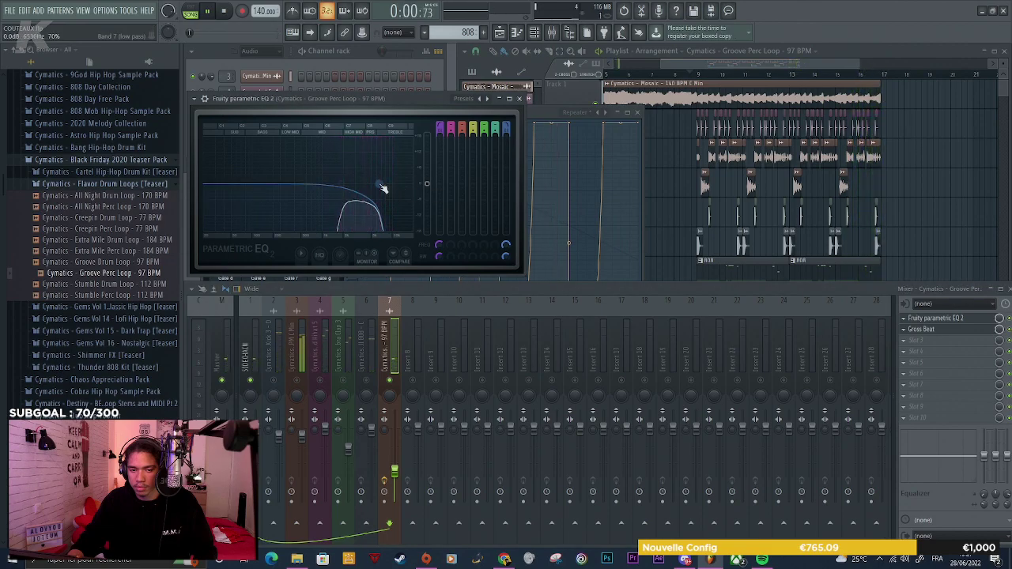
left_click(974, 210)
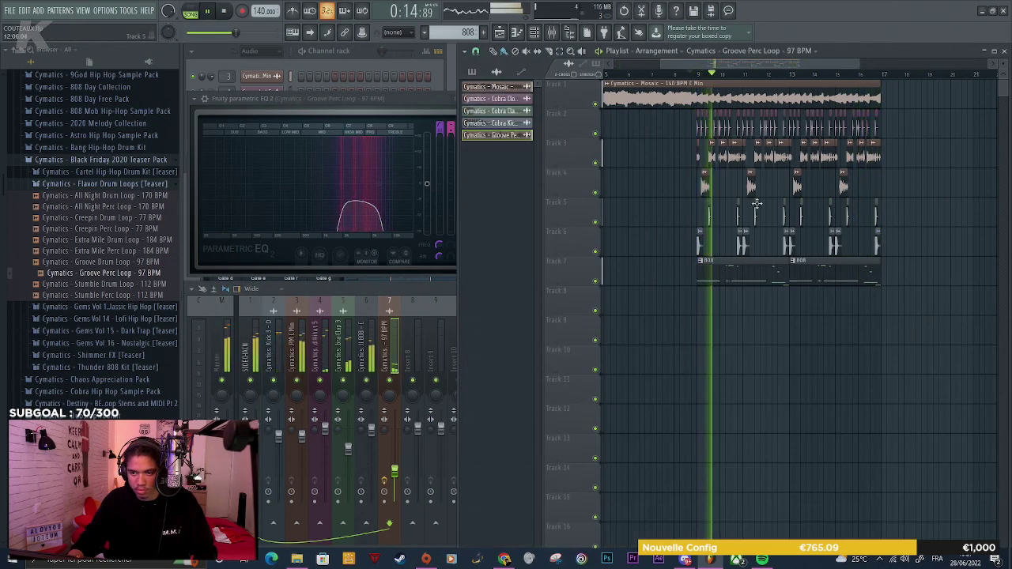
Insert an empty Track 5 in the playlist directly above the clap track
scroll(687, 201, "up", 2)
scroll(680, 204, "down", 3)
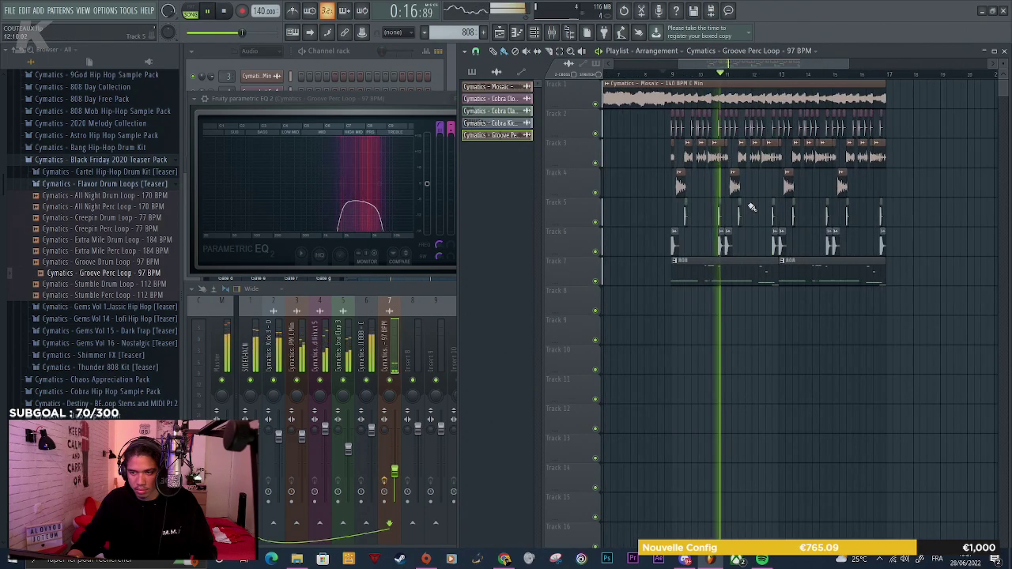
right_click(596, 212)
left_click(614, 385)
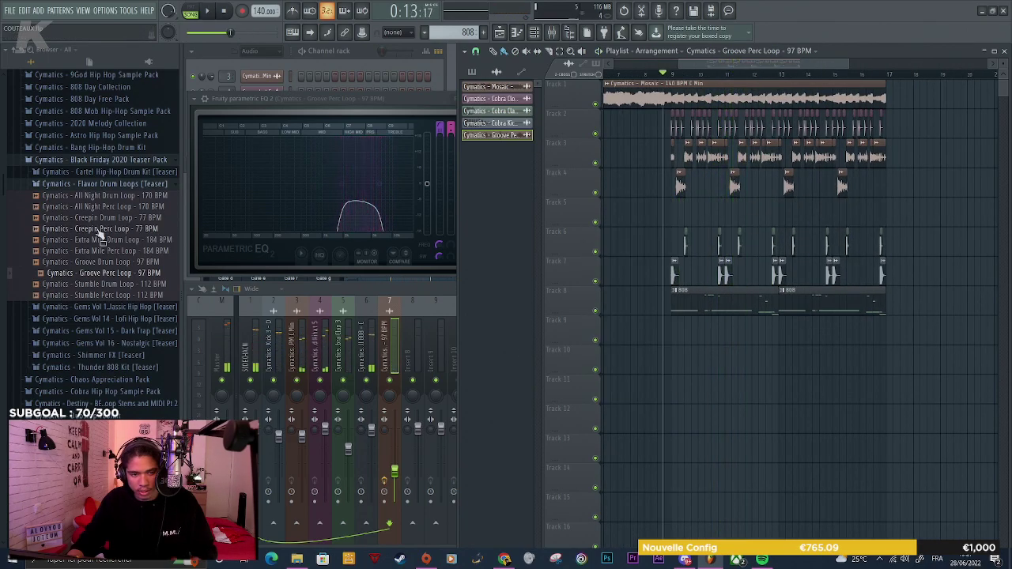
Find Cymatics - Cobra Rimshot Snare 1 in the Cobra Hip Hop Sample Pack's rimshot snares and place it on Track 5 in bar 9
scroll(93, 231, "down", 4)
scroll(95, 230, "down", 2)
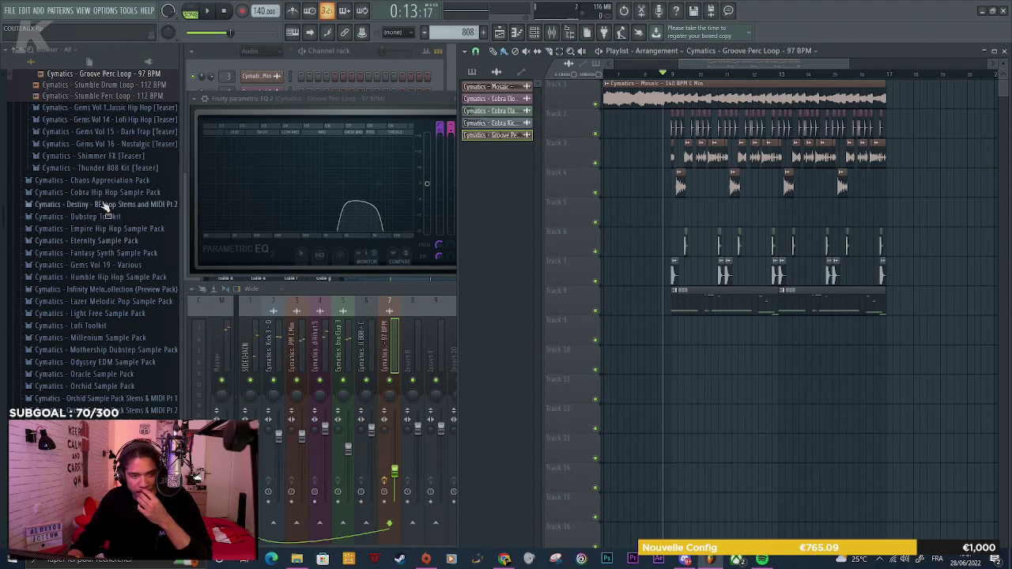
left_click(106, 193)
left_click(106, 227)
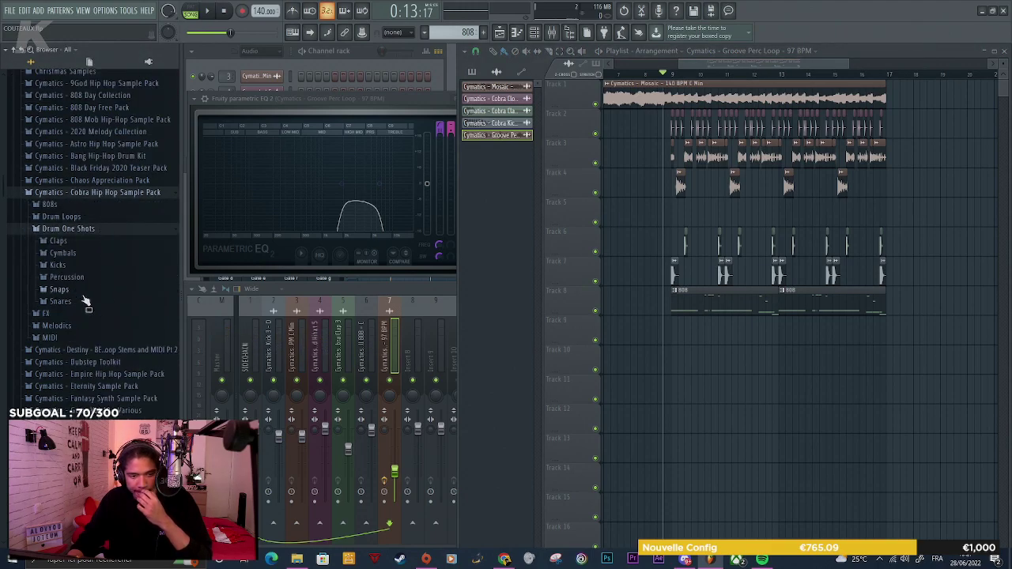
left_click(60, 301)
left_click(81, 325)
left_click(89, 349)
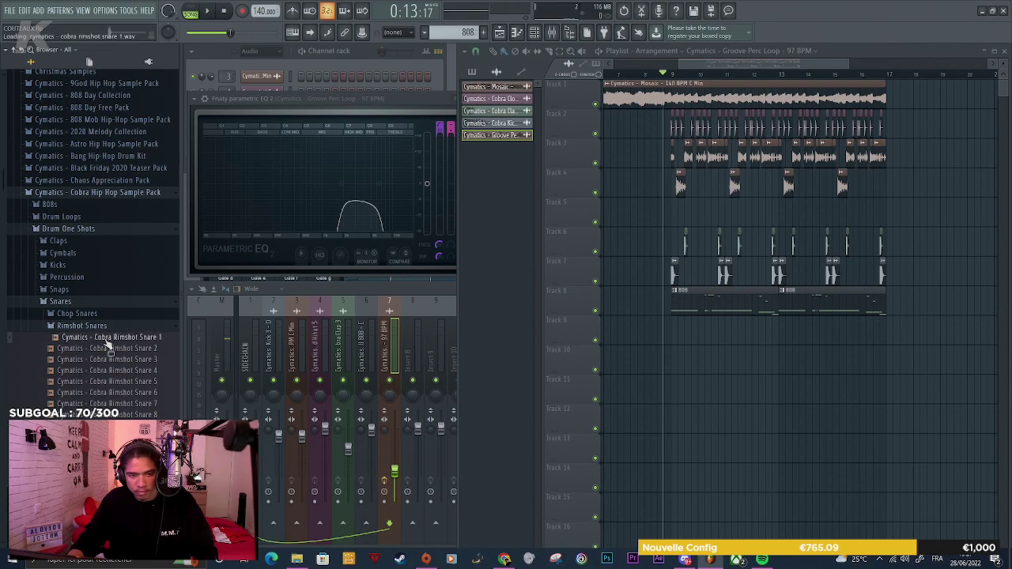
left_click_drag(678, 215, 678, 214)
Play the rimshot snare in the beat, shorten its clip and move it one step earlier in bar 9
scroll(671, 215, "up", 5)
key("space")
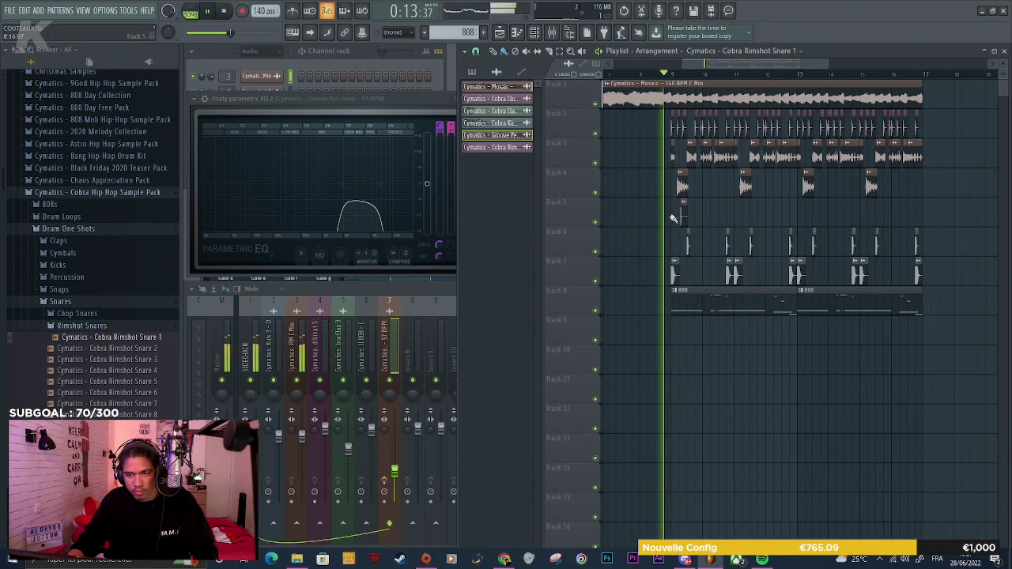
key("space")
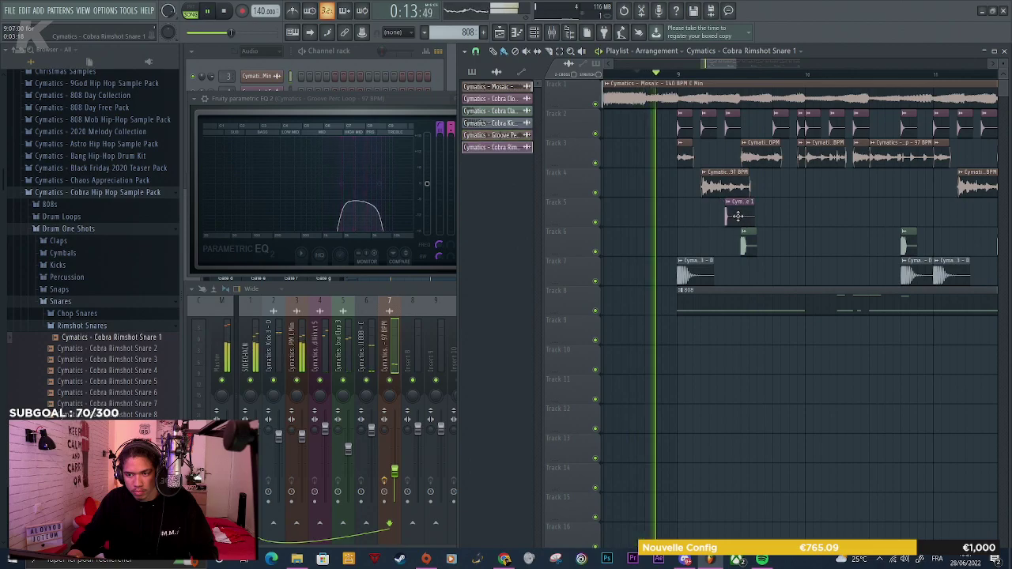
scroll(732, 214, "up", 2)
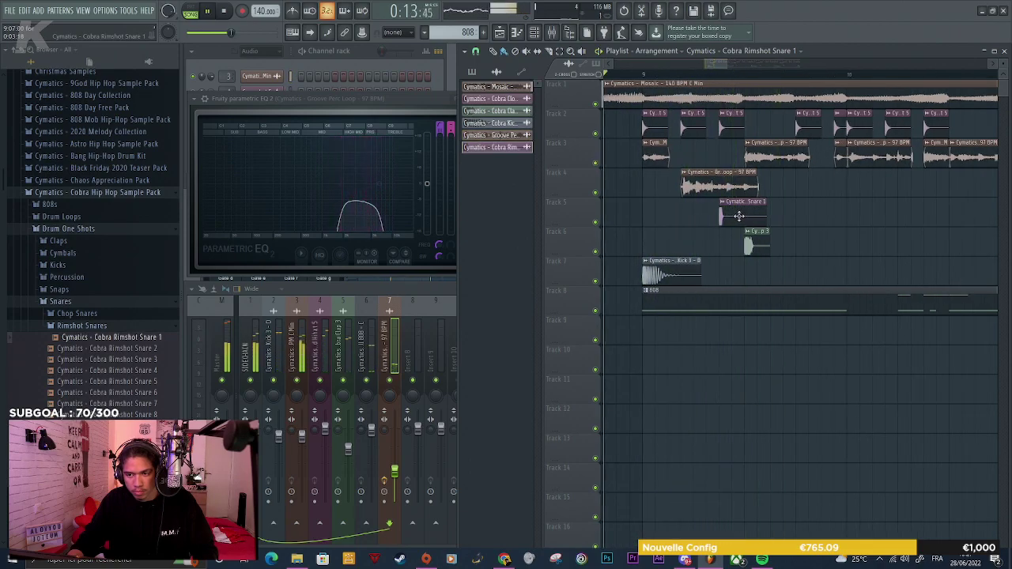
left_click_drag(736, 215, 728, 218)
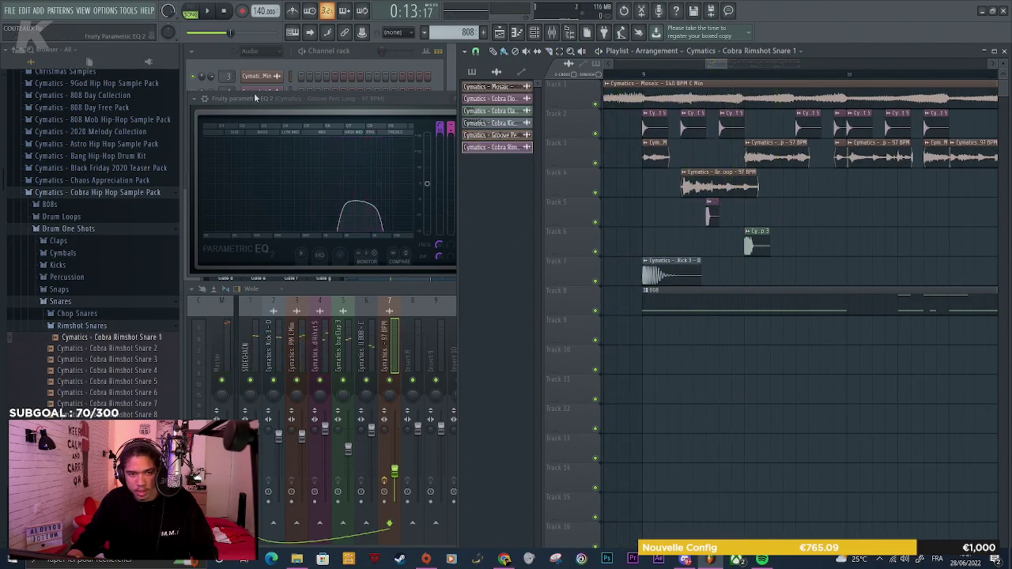
Route the Cobra Rimshot Snare 1 channel to mixer track 8 and lower its volume fader
left_click(218, 62)
key("ctrl+l")
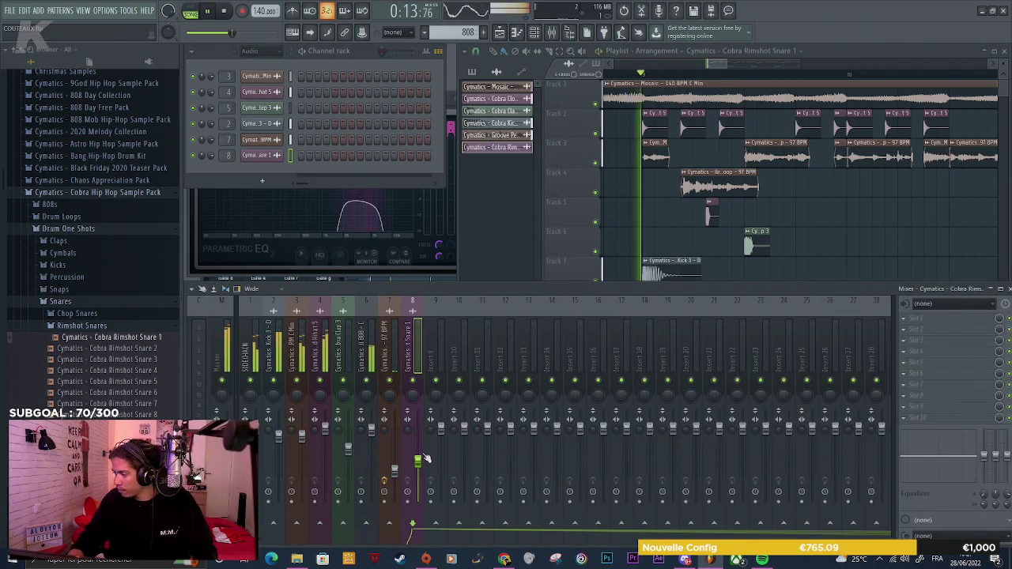
Move the rimshot snare one step later to line up with the third hi-hat of bar 9, and add a second hit early in bar 10
left_click_drag(714, 216, 728, 217)
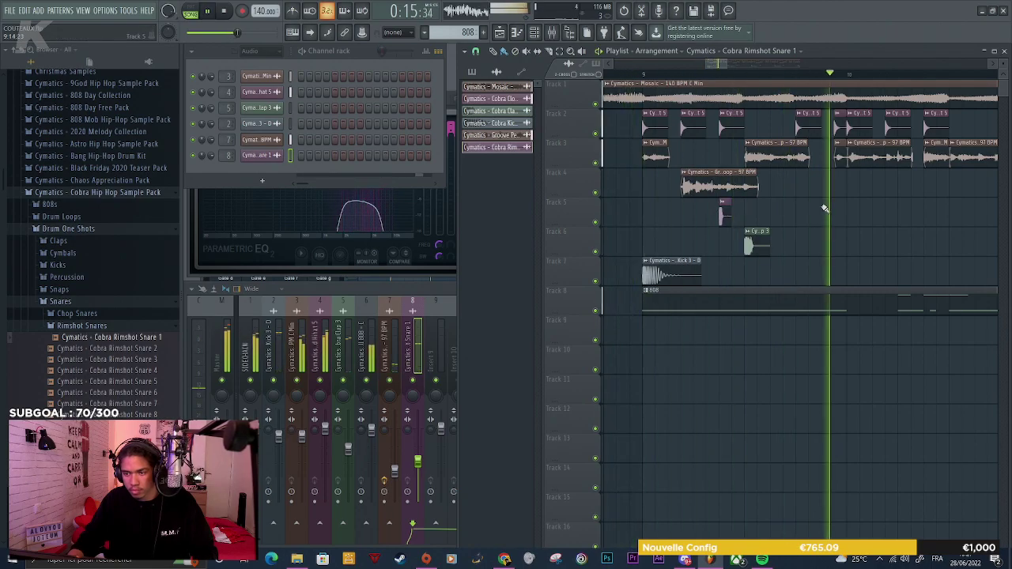
left_click(887, 215)
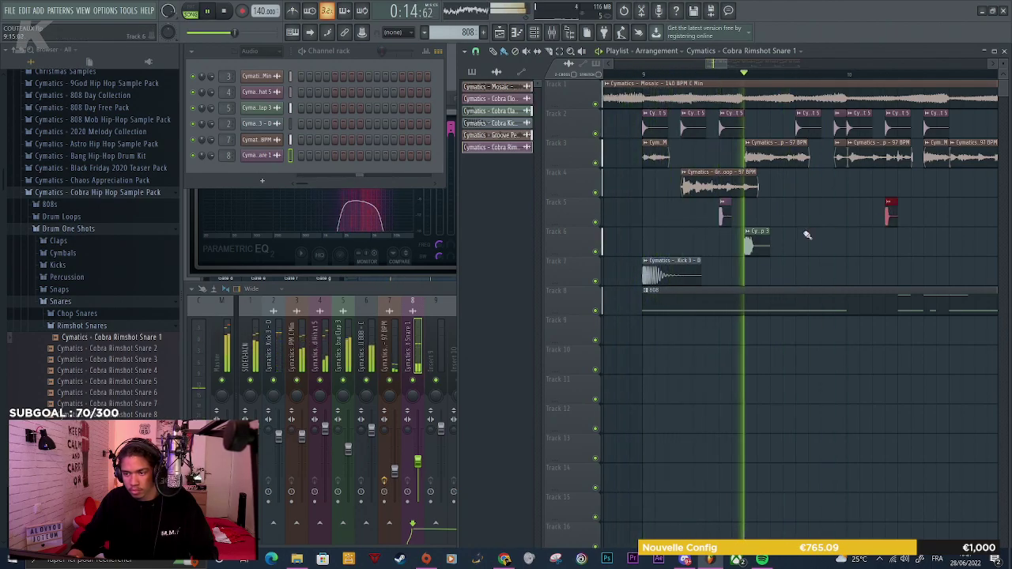
Add more rimshot hits on Track 5: one on the clap in bar 9 and two across the second half of bar 10
scroll(831, 231, "down", 2)
scroll(839, 225, "up", 3)
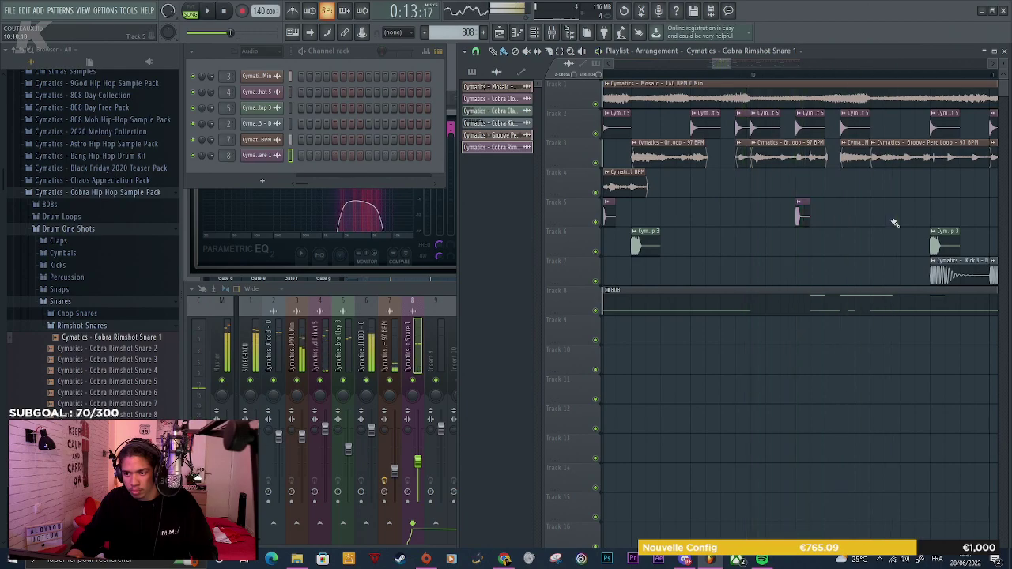
left_click(847, 215)
scroll(759, 253, "down", 4)
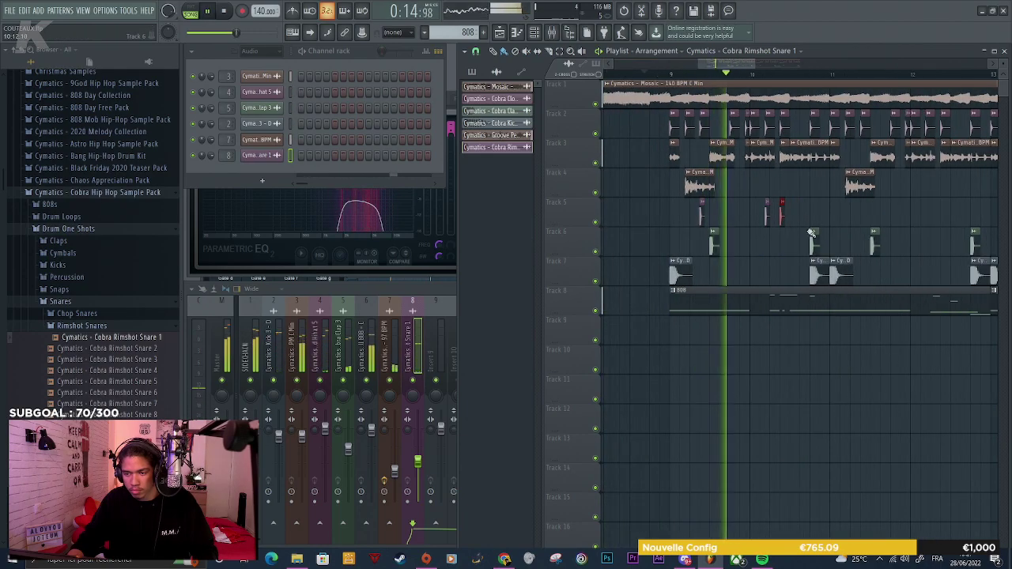
scroll(811, 233, "up", 1)
key("space")
key("space")
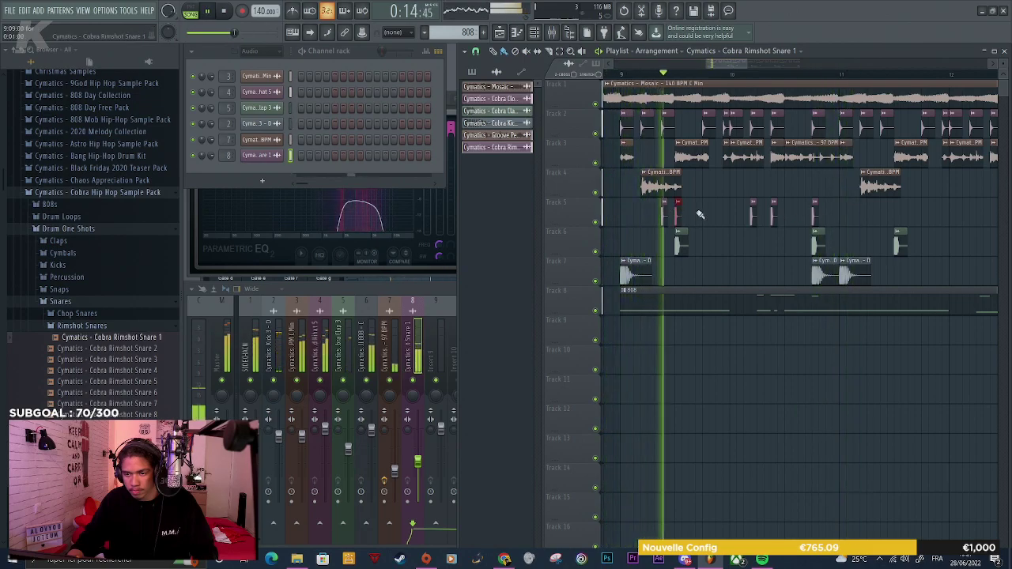
Select the rimshot hits of bars 9 and 10 and duplicate them through the end of bar 16
mouse_move(831, 214)
left_mouse_down()
mouse_move(660, 214)
mouse_move(887, 217)
mouse_move(682, 214)
mouse_move(722, 212)
left_mouse_up()
scroll(710, 224, "down", 2)
scroll(710, 224, "down", 2)
key("ctrl+b")
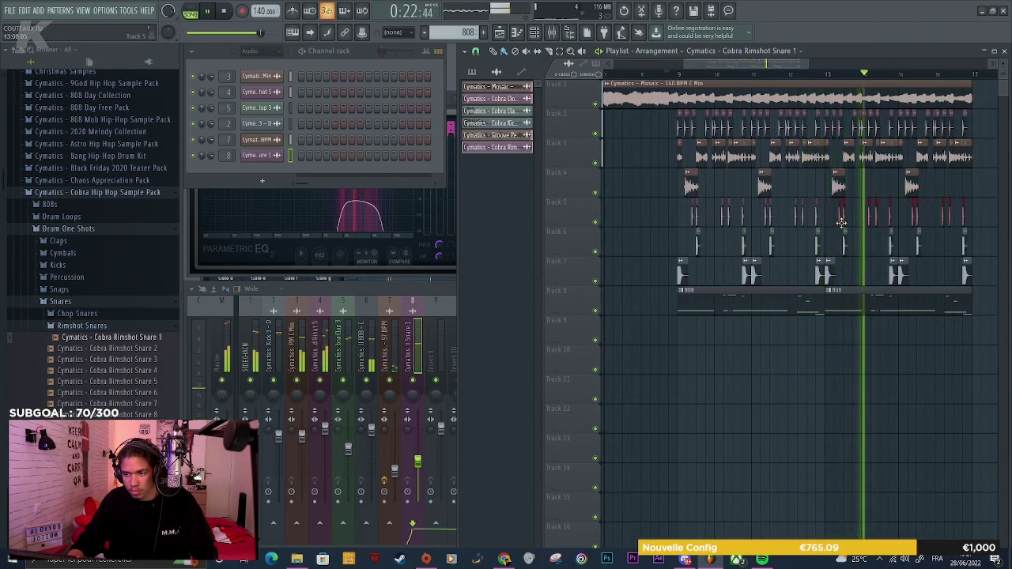
Load Fruity Parametric EQ 2 on the rimshot's mixer track with the 20Hz + 18kHz cut preset and raise its low cut into the mids
left_click(436, 351)
left_click(932, 321)
left_click(813, 194)
left_click(507, 126)
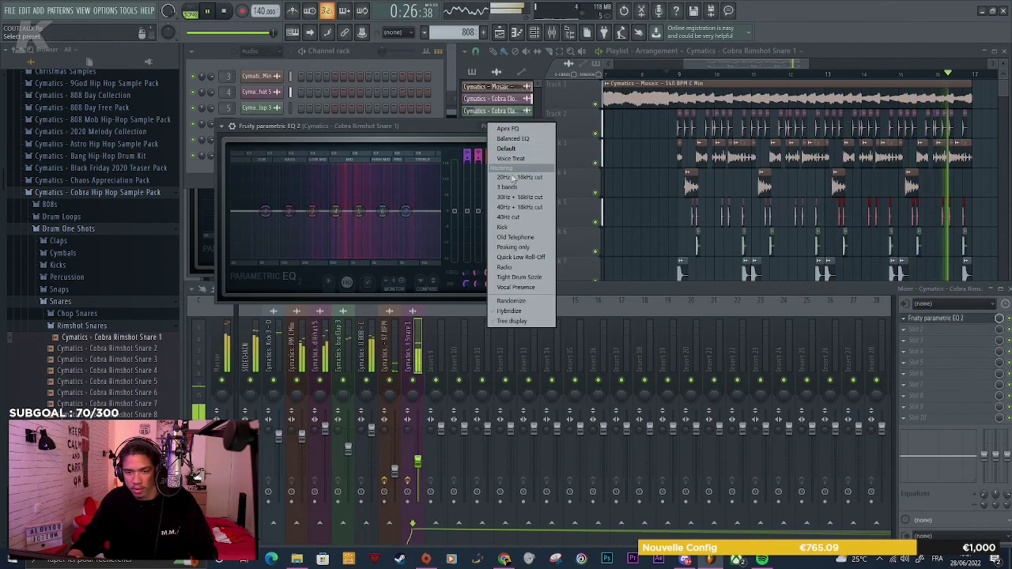
left_click(519, 177)
left_click_drag(244, 212, 353, 211)
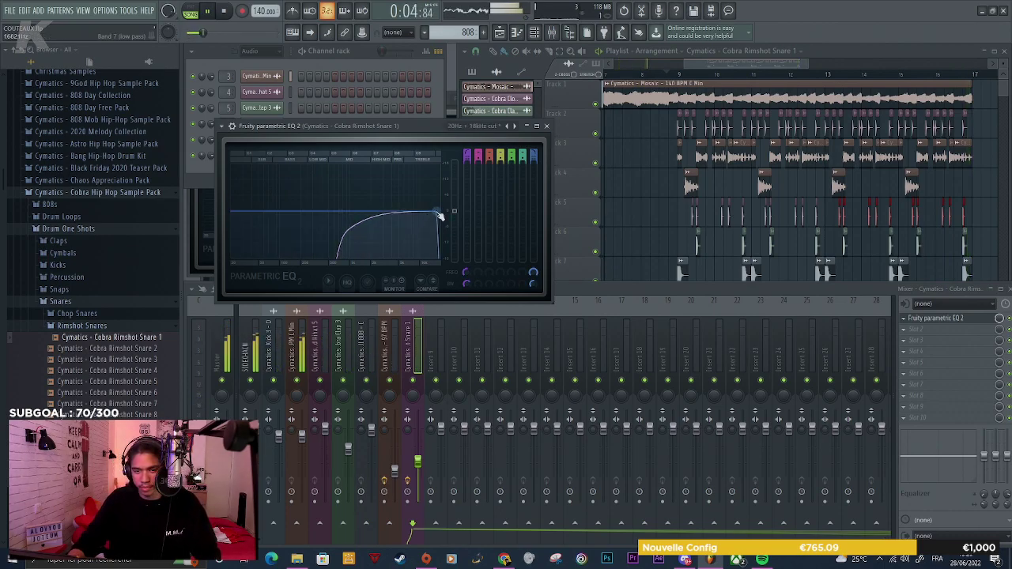
Open the Cobra Rimshot Snare 1 channel settings and turn on its precomputed effects
right_click(964, 186)
scroll(955, 192, "down", 3)
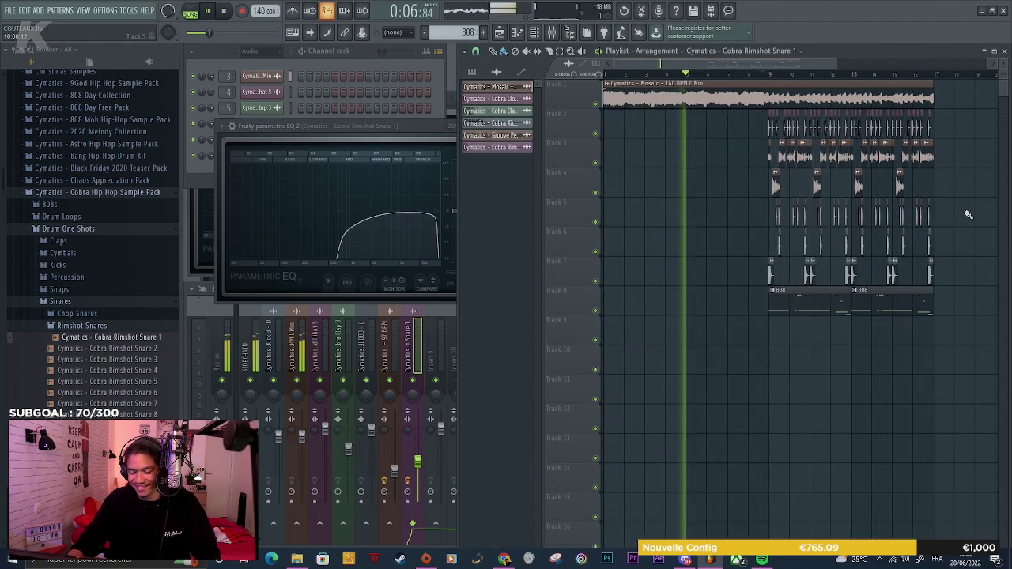
scroll(952, 203, "up", 2)
scroll(657, 223, "up", 4)
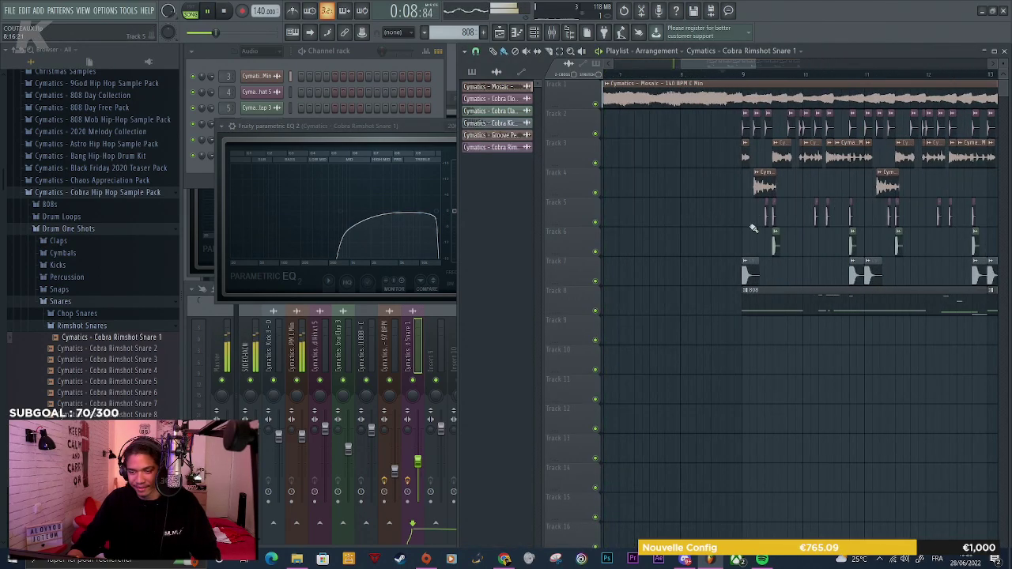
double_click(773, 212)
left_click(441, 266)
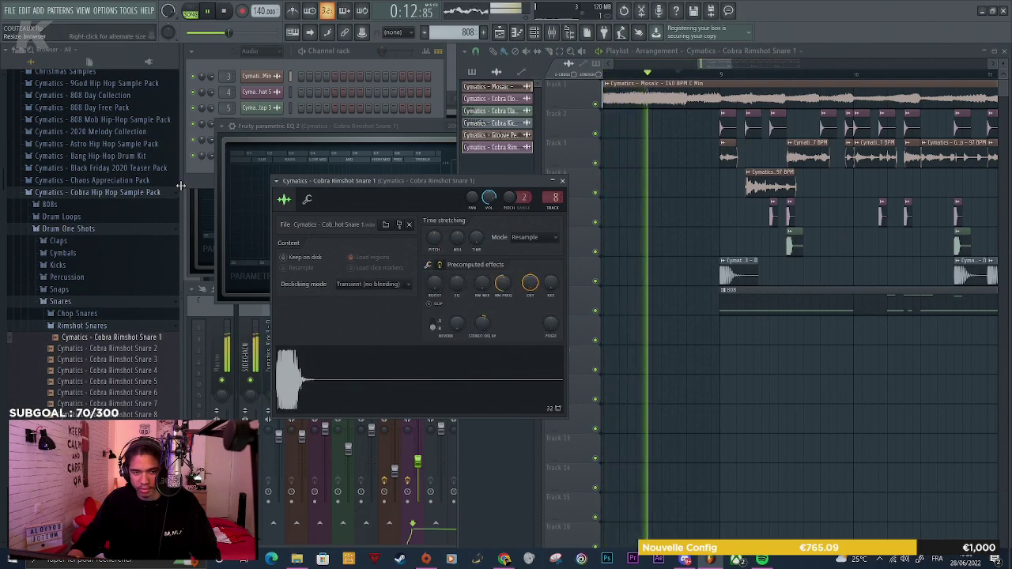
Pan the rimshot's mixer track 33% right
key("F6")
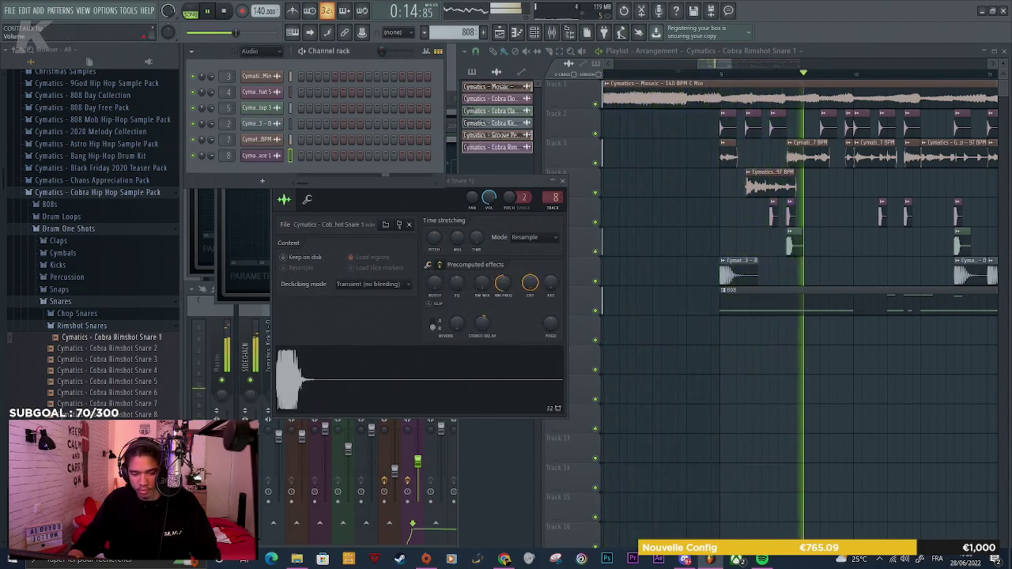
key("F9")
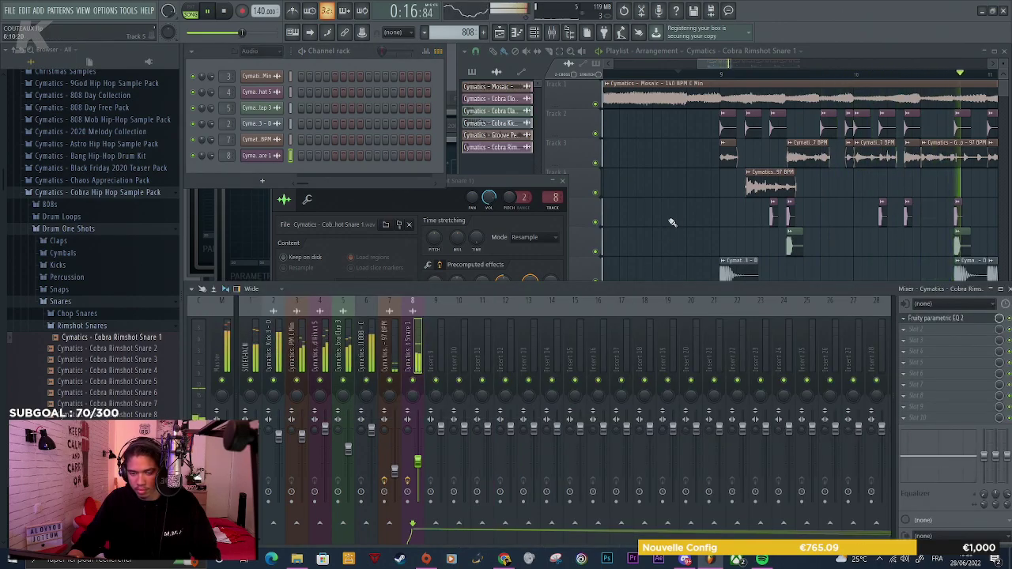
key("F5")
scroll(656, 235, "down", 5)
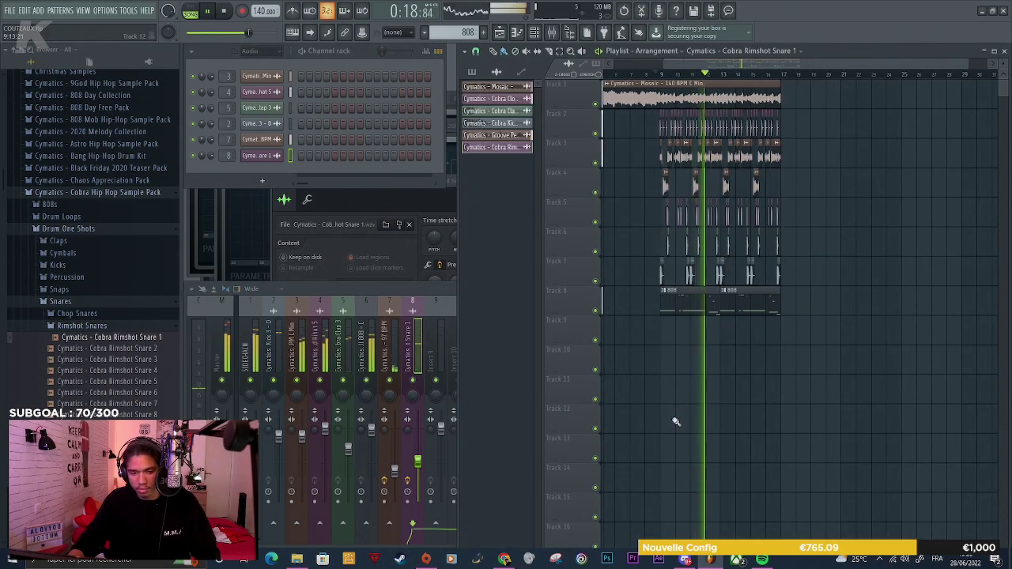
left_click(412, 404)
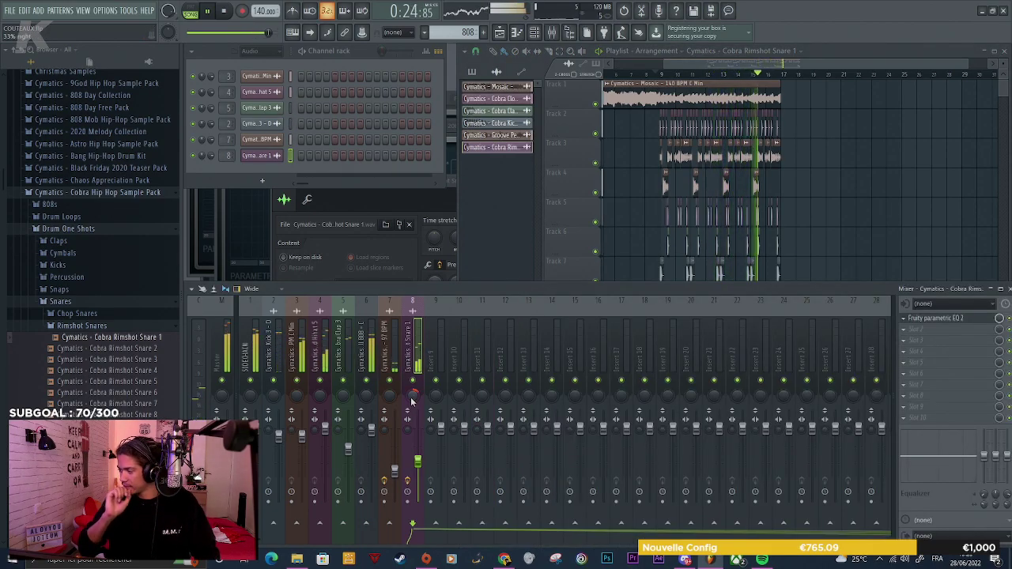
Split the Mosaic melody clip at bar 9 and set its channel's declicking mode to Generic (bleeding)
right_click(859, 197)
scroll(688, 158, "up", 3)
scroll(688, 159, "down", 2)
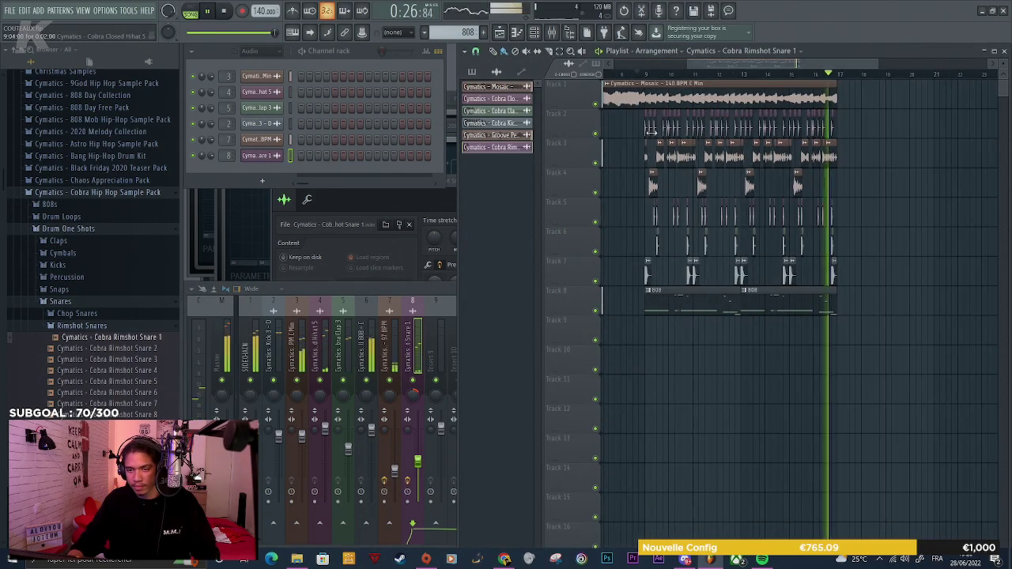
scroll(639, 127, "up", 3)
scroll(669, 111, "up", 2)
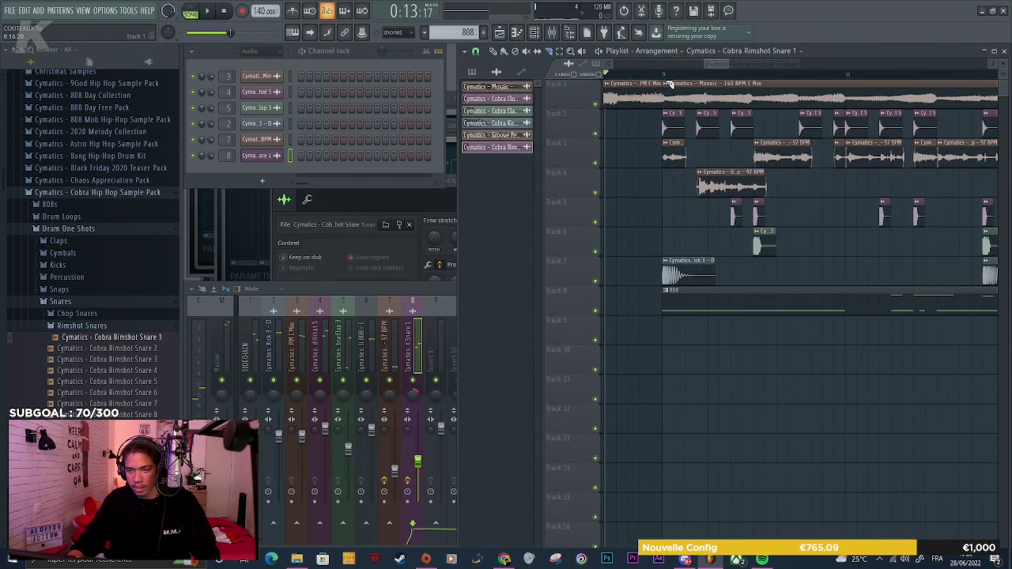
double_click(668, 94)
left_click(308, 204)
left_click(297, 245)
Select every clip from bar 9 to bar 17, duplicate the section directly after itself up to bar 25, and play the arrangement
scroll(637, 288, "down", 5)
left_click(862, 318)
right_click(877, 322)
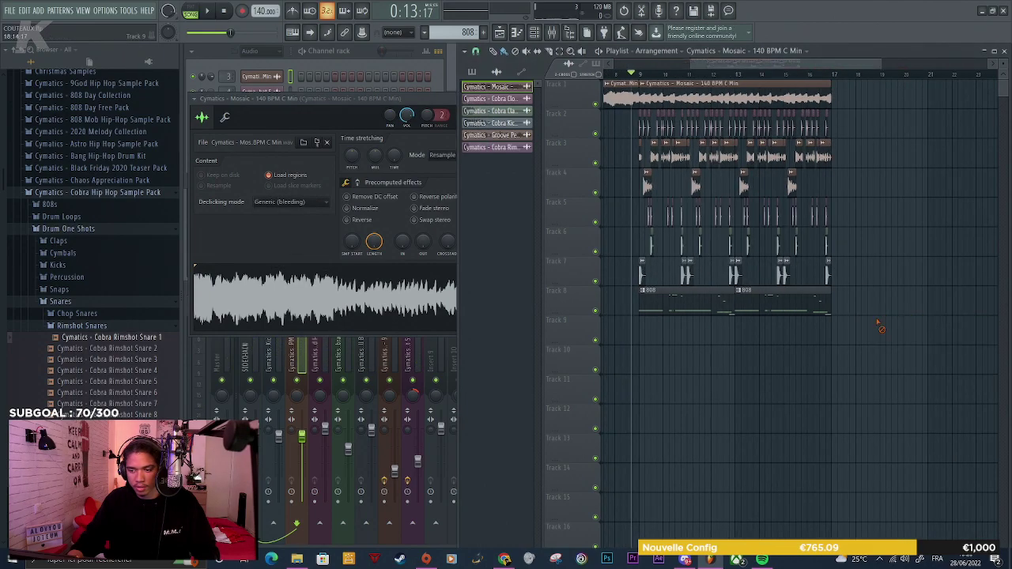
left_click_drag(806, 255, 641, 87)
key("ctrl+b")
key("space")
scroll(904, 389, "down", 3)
key("ctrl+d")
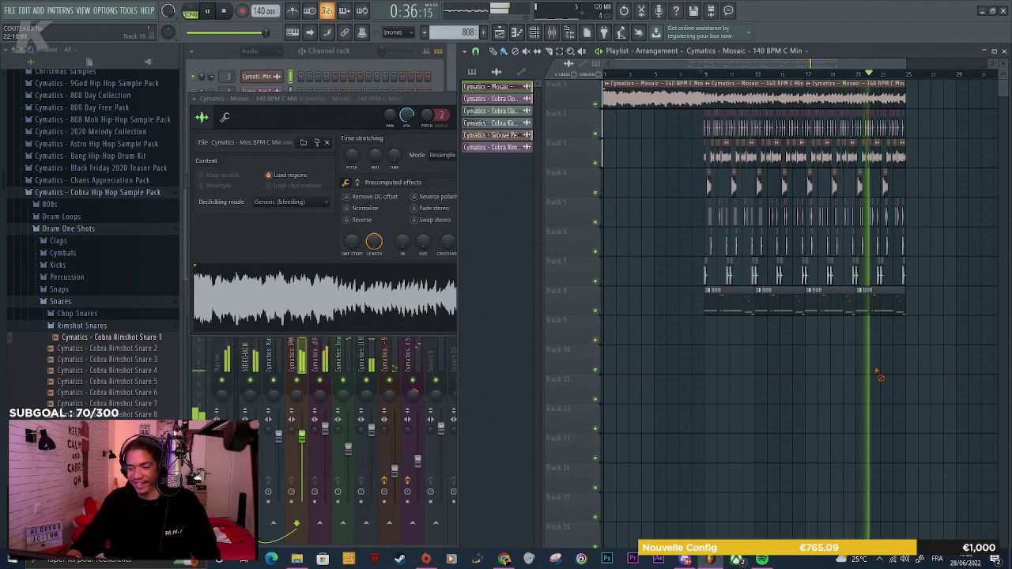
scroll(914, 357, "up", 3)
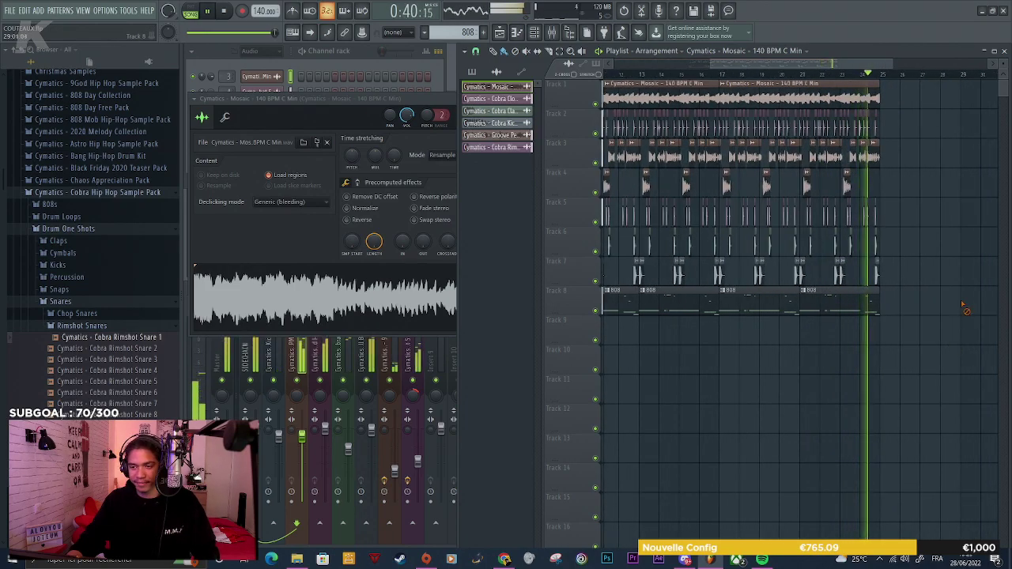
key("space")
scroll(889, 317, "down", 3)
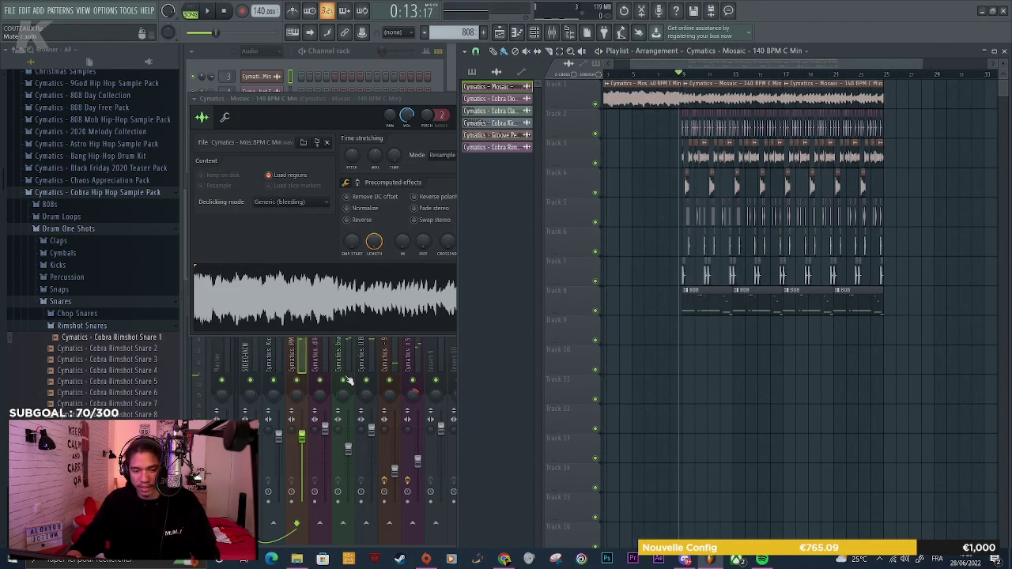
Load MTremolo on the closed hi-hat's mixer track, set its depth to 69.6% and enable tempo synchronization with the Triplets type
left_click(326, 349)
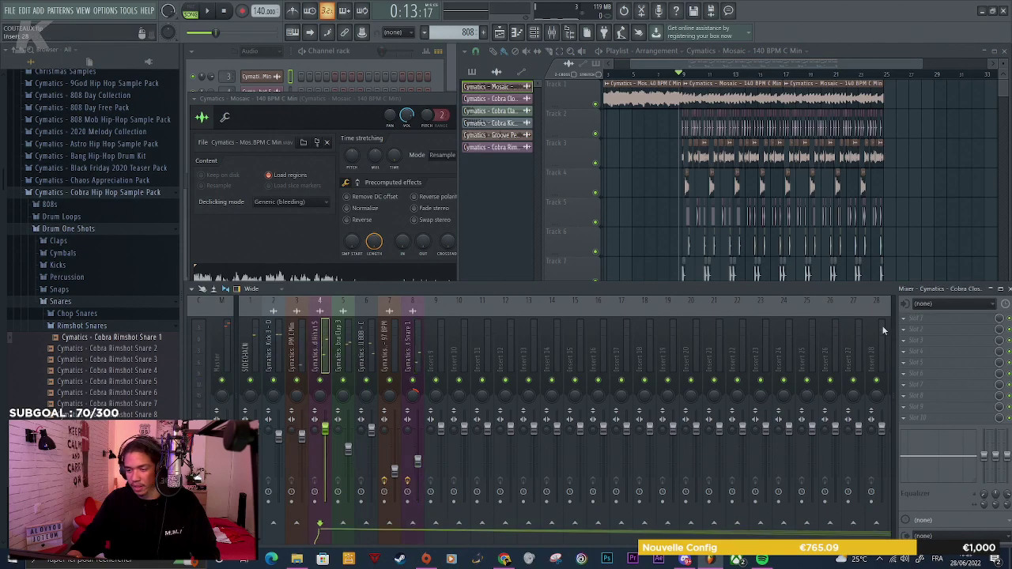
left_click(931, 322)
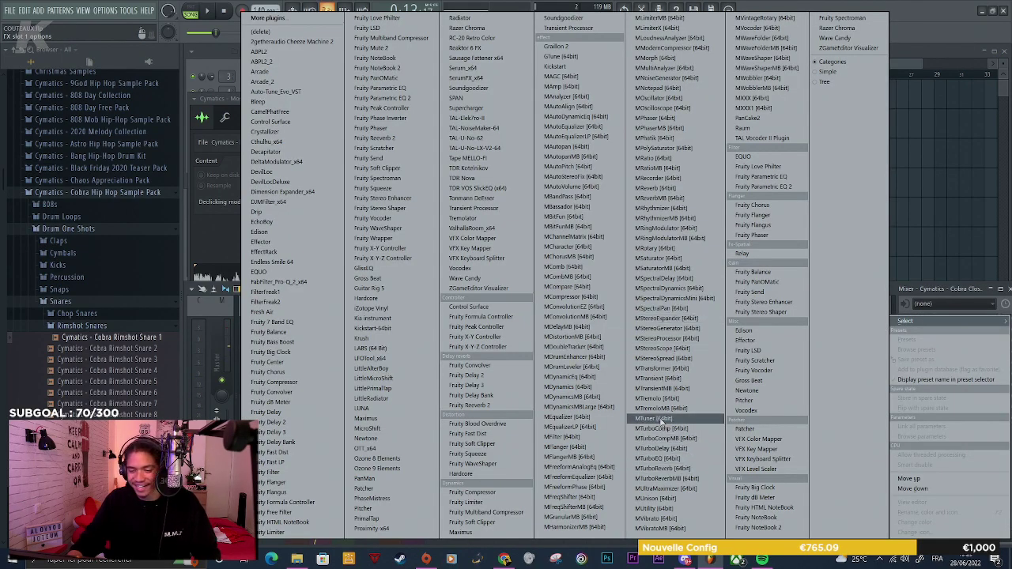
left_click(660, 399)
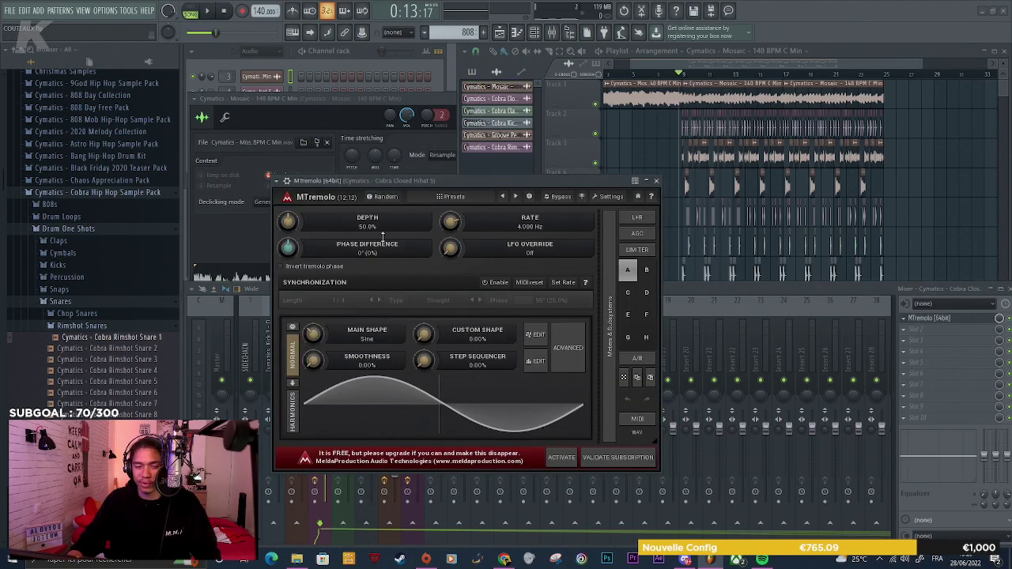
left_click_drag(288, 222, 288, 229)
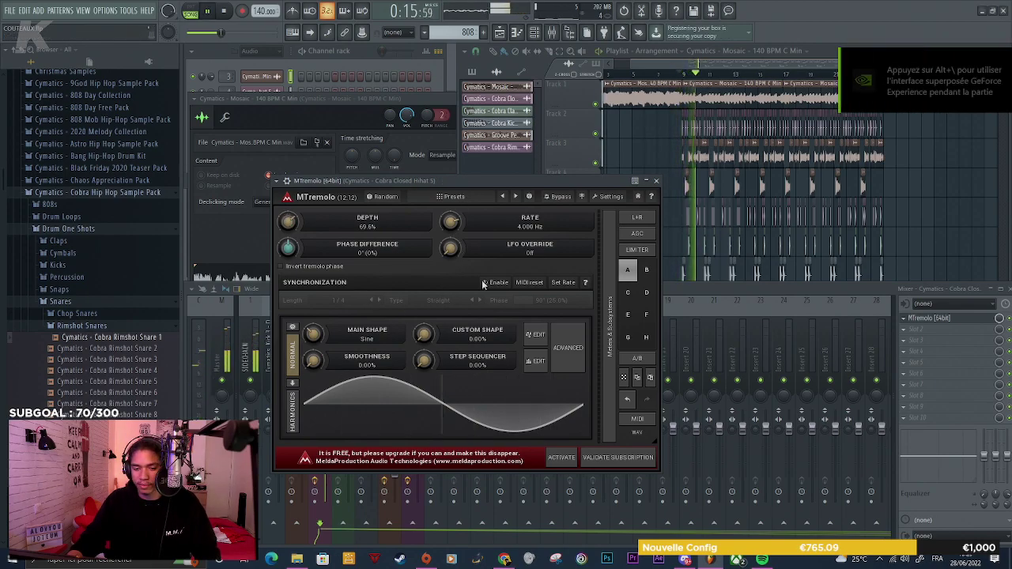
left_click(372, 302)
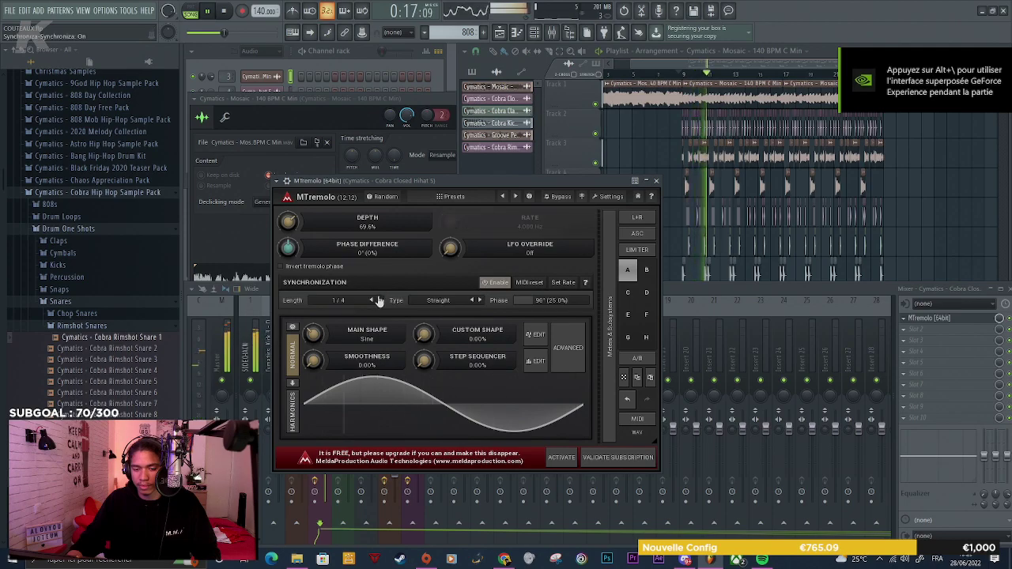
left_click(478, 301)
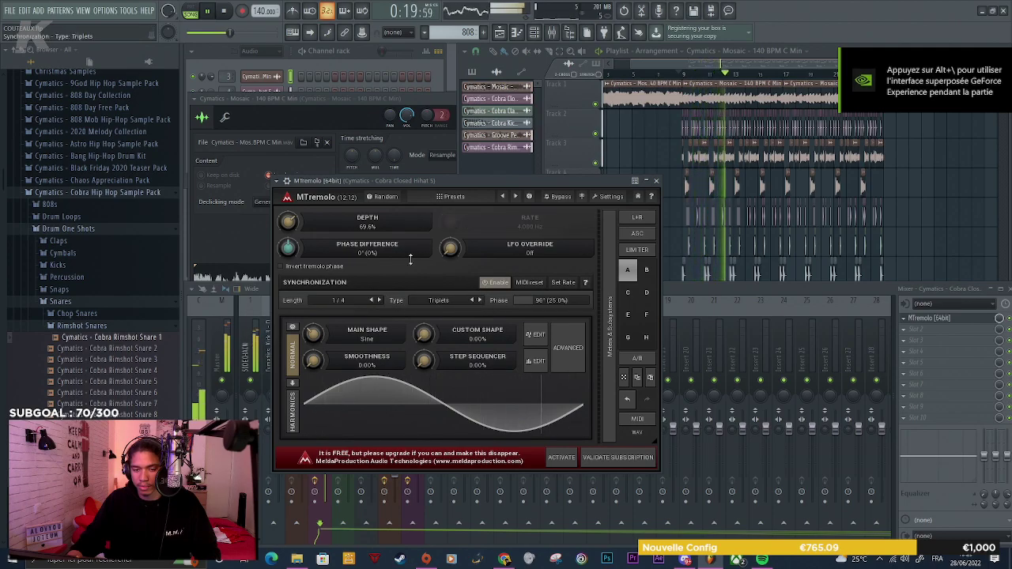
Add Fruity Parametric EQ 2 after MTremolo on the closed hi-hat's mixer track and raise its low cut into the upper mids
left_click(930, 330)
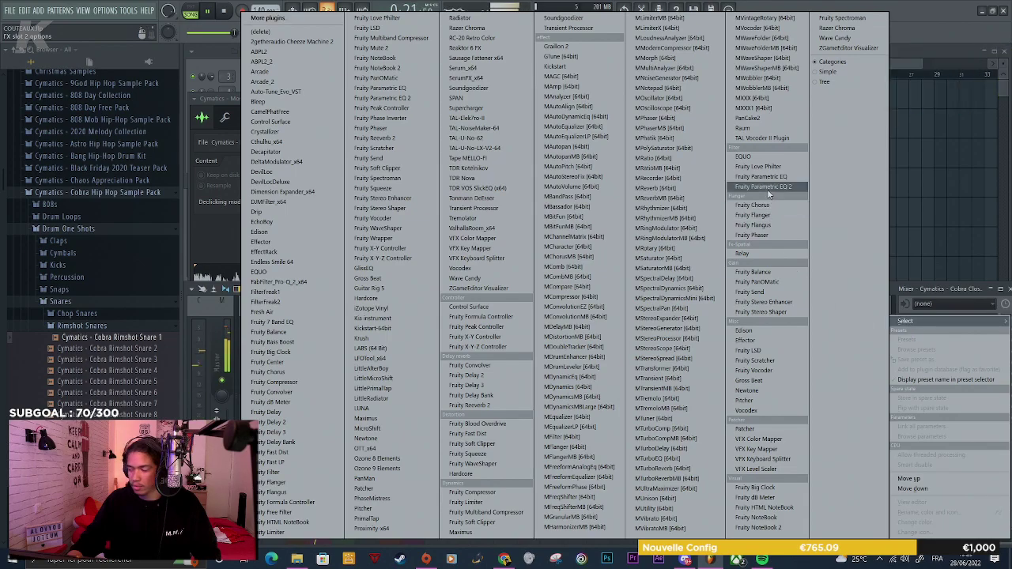
left_click(763, 187)
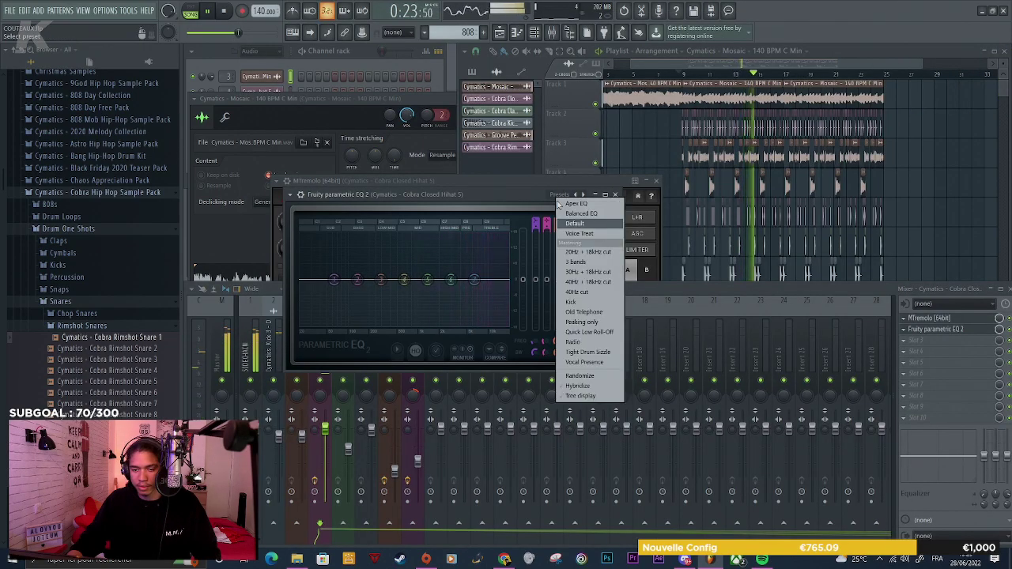
left_click_drag(317, 282, 442, 287)
left_click(628, 138)
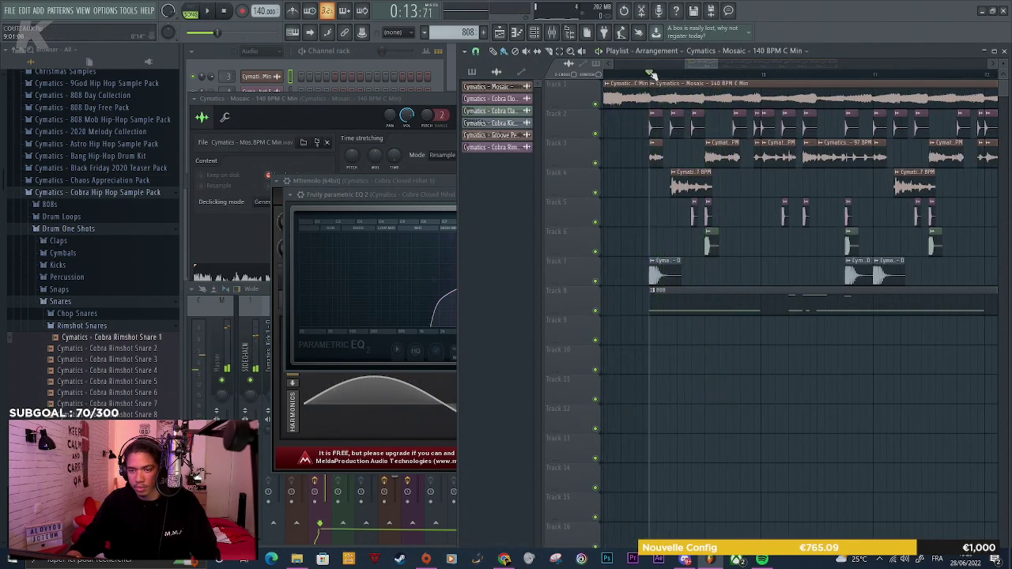
Insert an empty playlist track above the percussion loop on Track 3
scroll(122, 265, "up", 2)
right_click(591, 142)
left_click(609, 322)
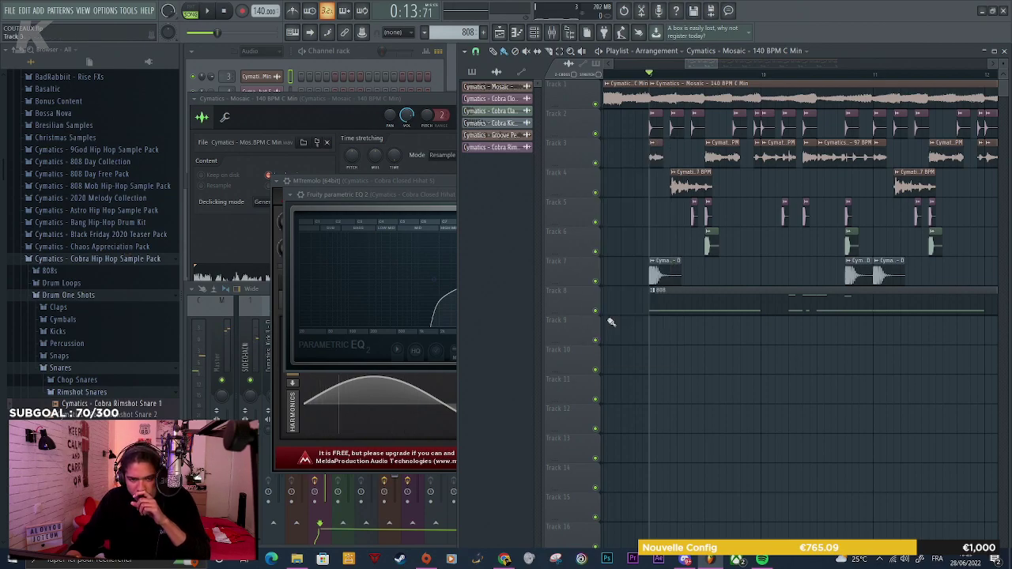
Audition samples in the Cartel Hip-Hop Drum Kit [Teaser] and place Cymatics - Drill Hihat Roll 2 - 145 BPM on Track 3 in bar 9
left_click(95, 235)
left_click(103, 247)
left_click(102, 303)
scroll(106, 305, "down", 4)
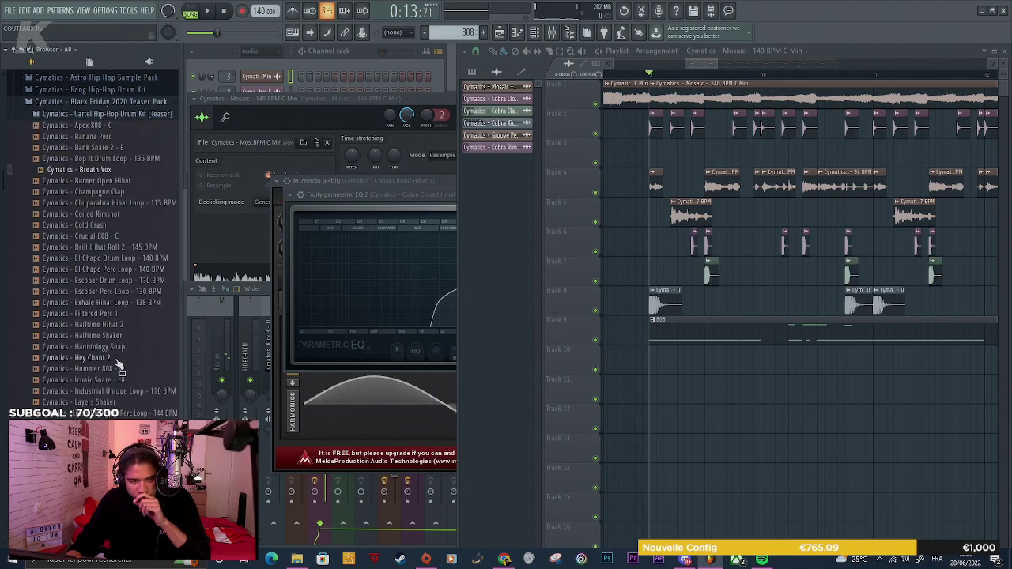
left_click(115, 325)
left_click(123, 336)
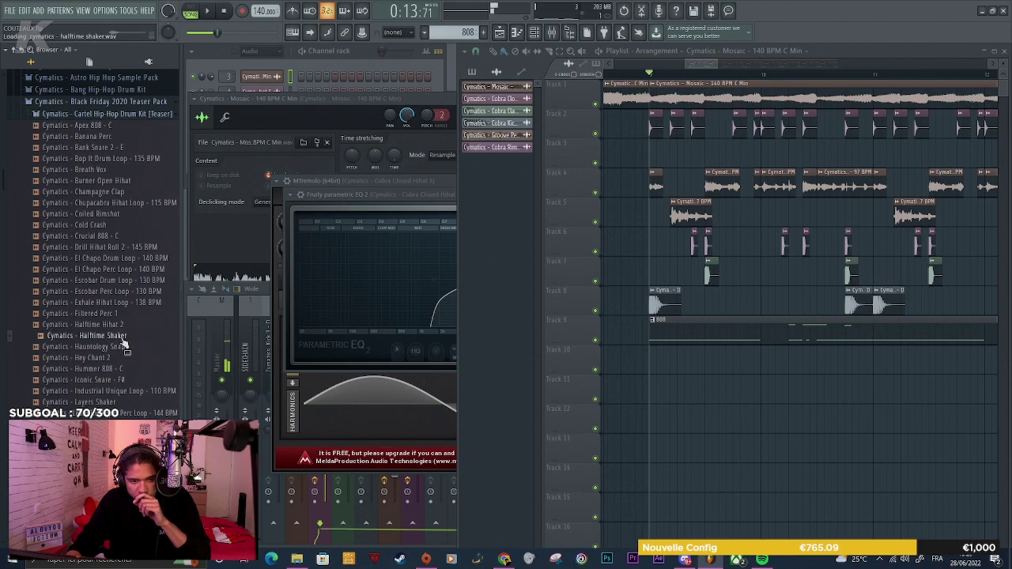
left_click_drag(129, 251, 748, 152)
key("space")
key("space")
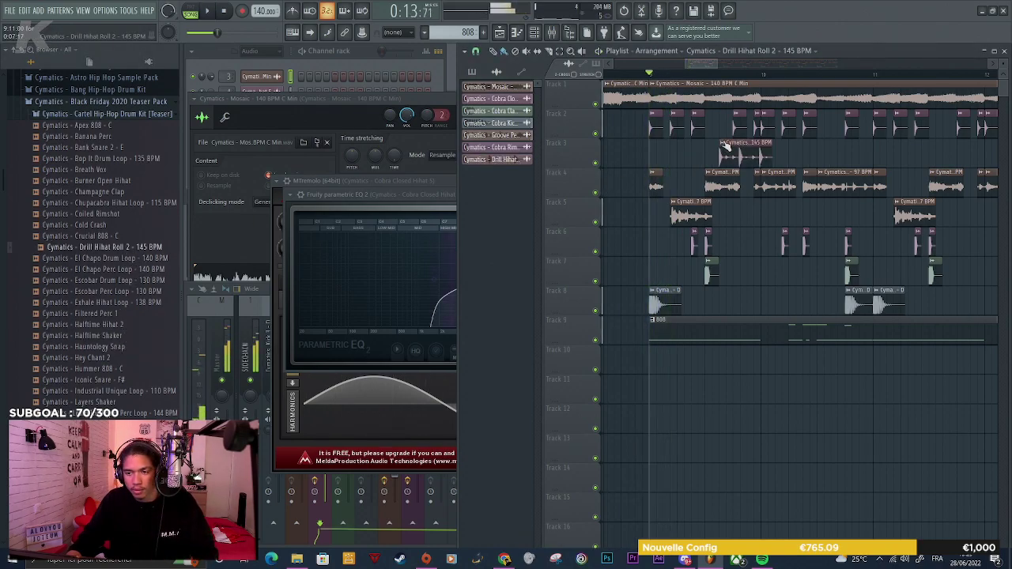
Fit the hi-hat roll to the project tempo using the estimated 144.998 BPM and move it to start on the clap in bar 9
left_click(723, 144)
left_click(822, 192)
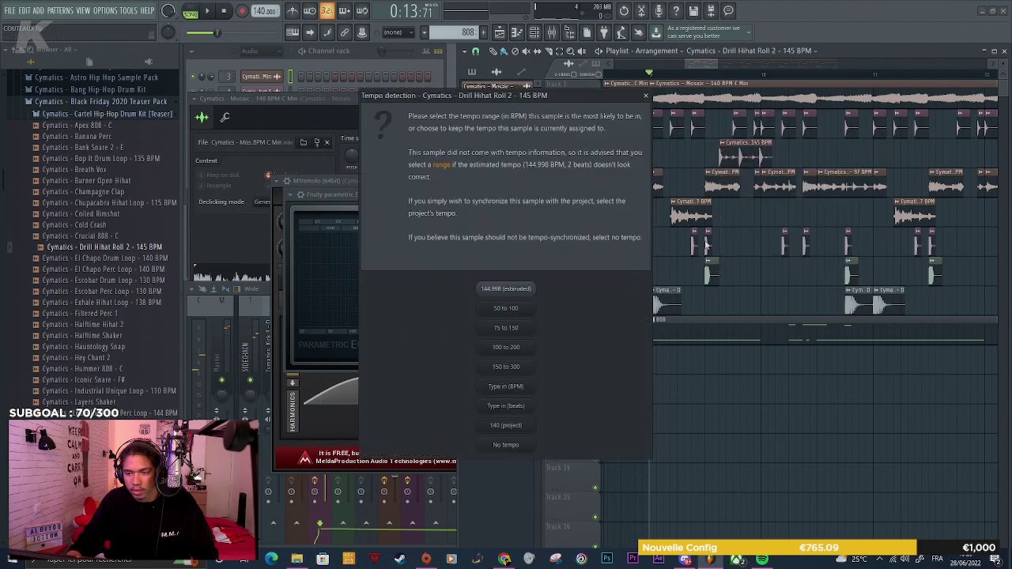
left_click(532, 288)
key("space")
left_click_drag(776, 156, 743, 159)
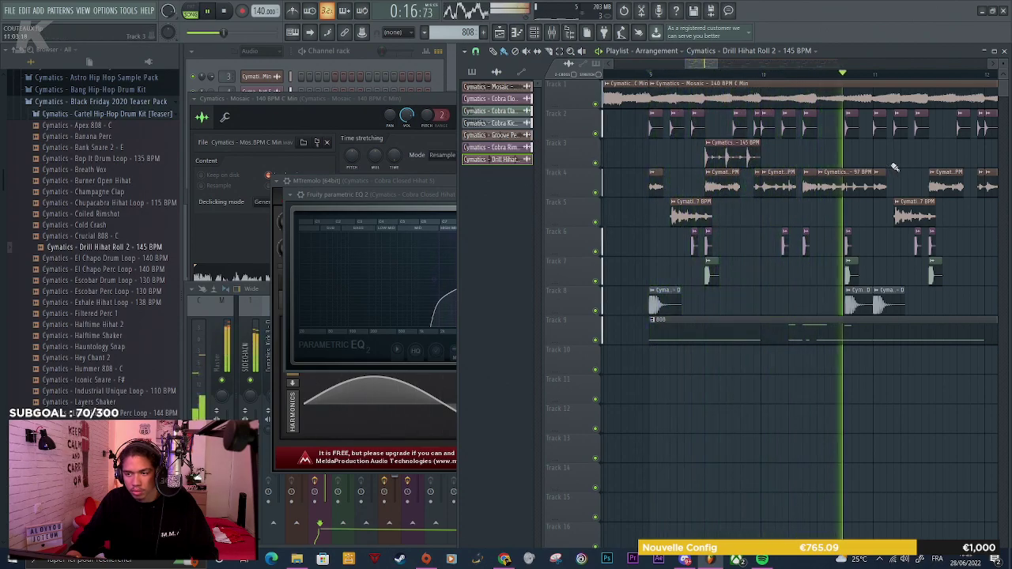
scroll(878, 164, "down", 3)
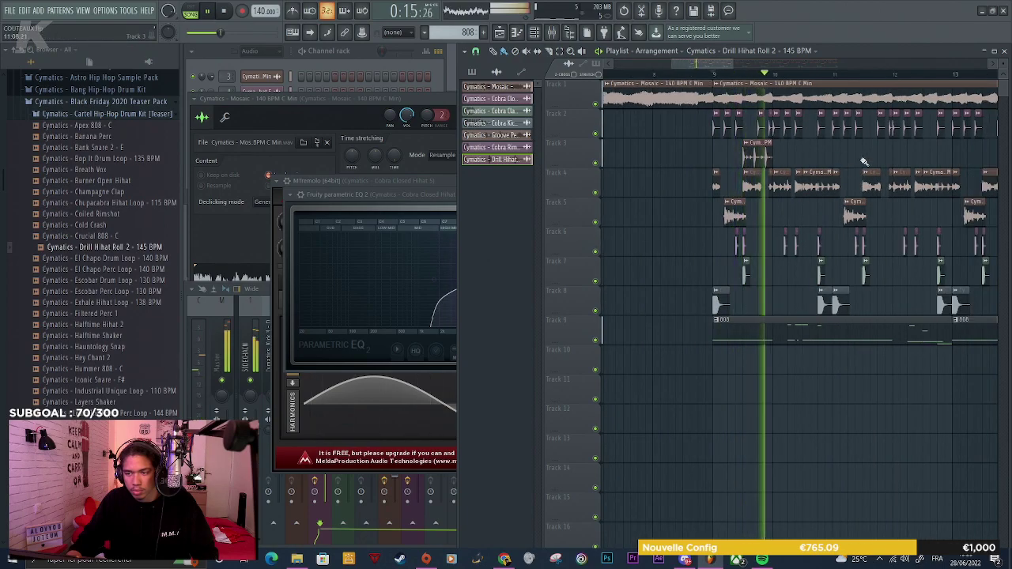
Repeat the Drill Hihat Roll 2 clip every two bars along Track 3 from bar 9 to bar 25
scroll(859, 158, "up", 1)
left_click(865, 156)
scroll(788, 156, "down", 4)
scroll(789, 156, "up", 2)
left_click_drag(777, 156, 813, 158)
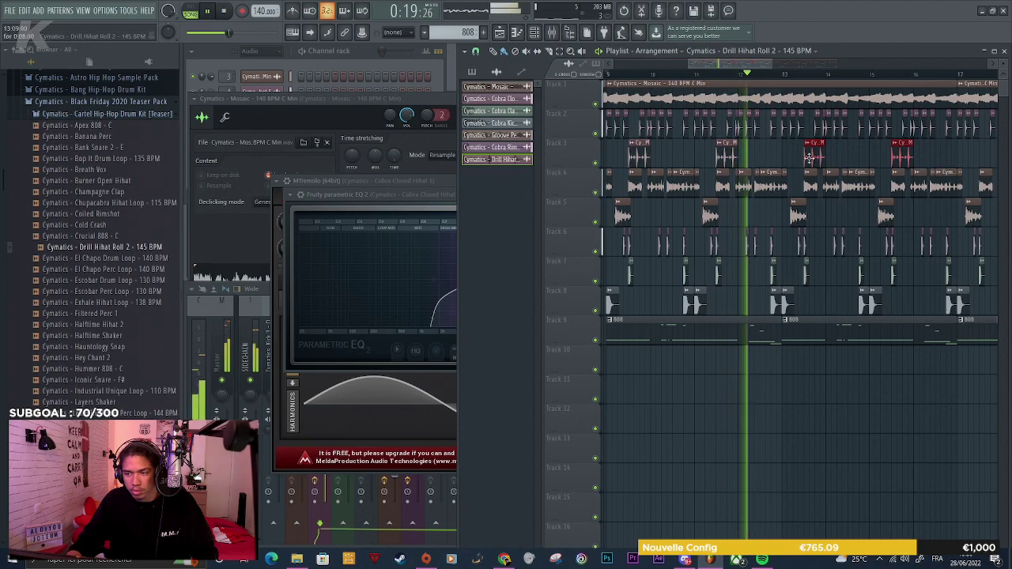
scroll(814, 158, "down", 2)
mouse_move(889, 158)
left_mouse_down()
mouse_move(700, 157)
mouse_move(897, 159)
left_mouse_up()
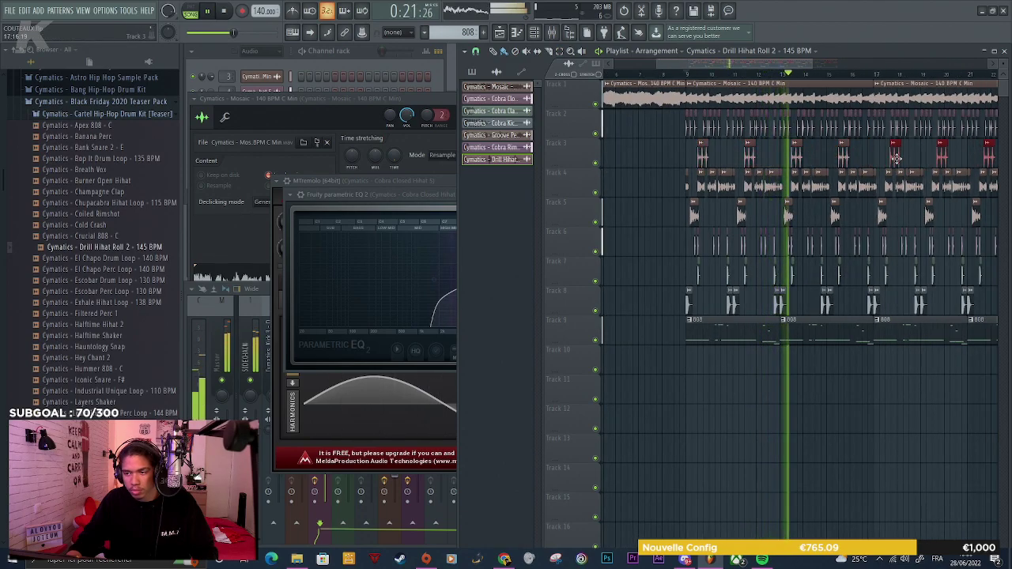
scroll(859, 163, "down", 2)
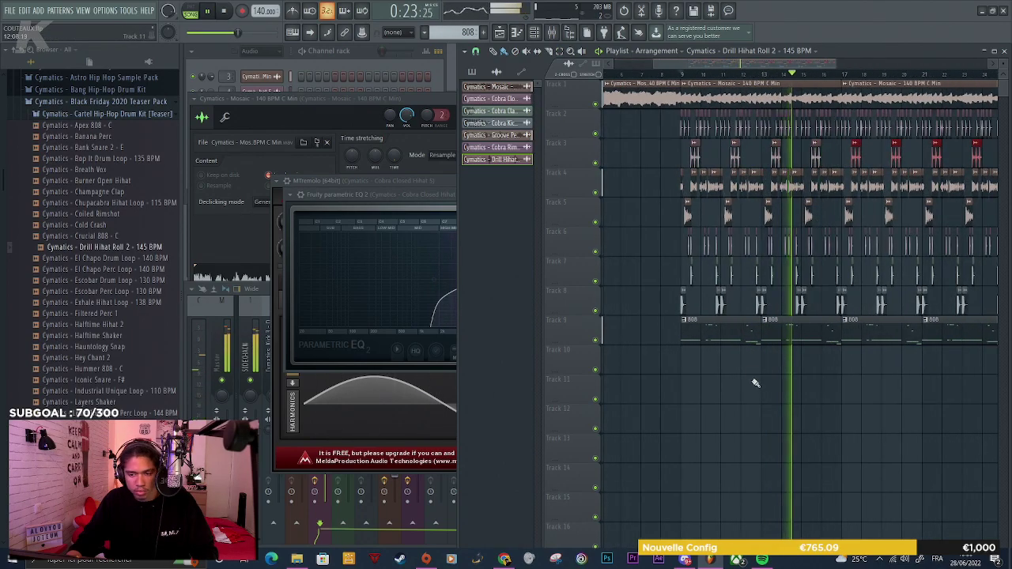
Route the Drill Hihat Roll 2 channel to mixer track 9 and insert Fruity Parametric EQ 2 in its first effect slot
left_click(210, 56)
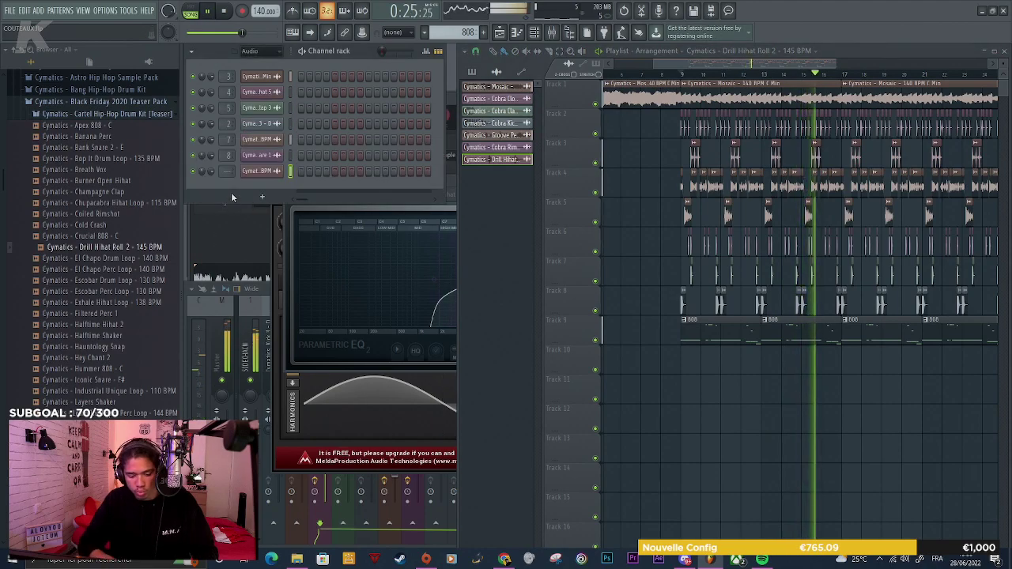
key("F9")
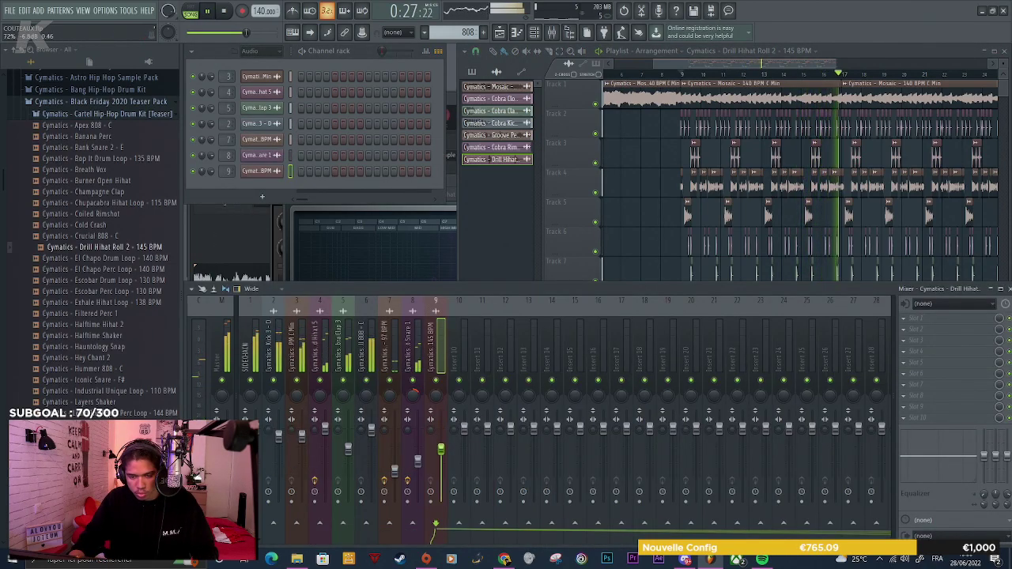
left_click(909, 318)
mouse_move(906, 321)
left_click(781, 194)
Load the 20Hz–18kHz cut preset on the hi-hat roll's equalizer and raise its low cut to about 1.6 kHz
left_click(524, 155)
left_click(551, 210)
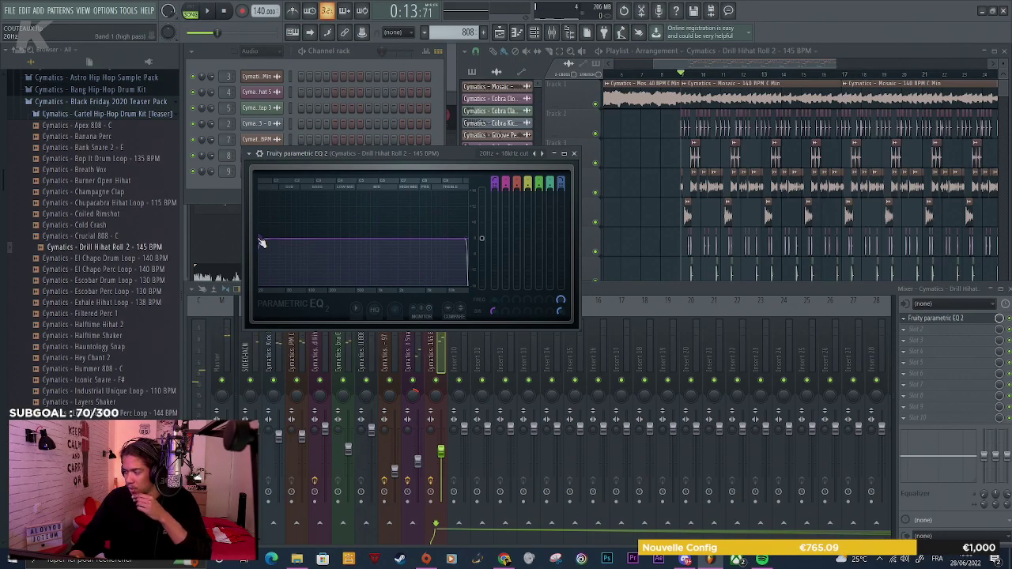
left_click_drag(266, 246, 390, 238)
key("space")
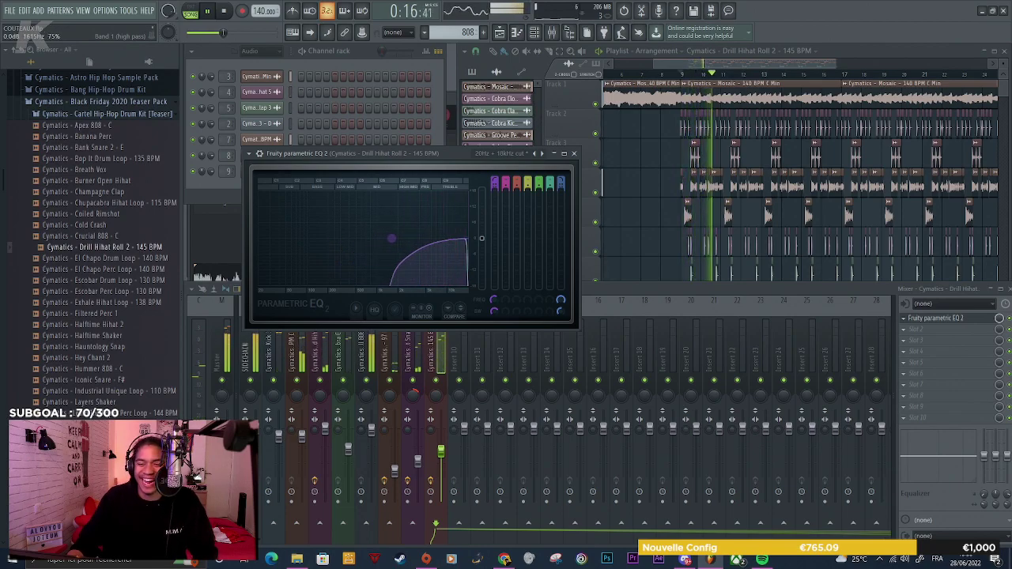
Add Fruity Convolver after the hi-hat roll's equalizer and load the Krg - Empty Room preset
left_click(972, 330)
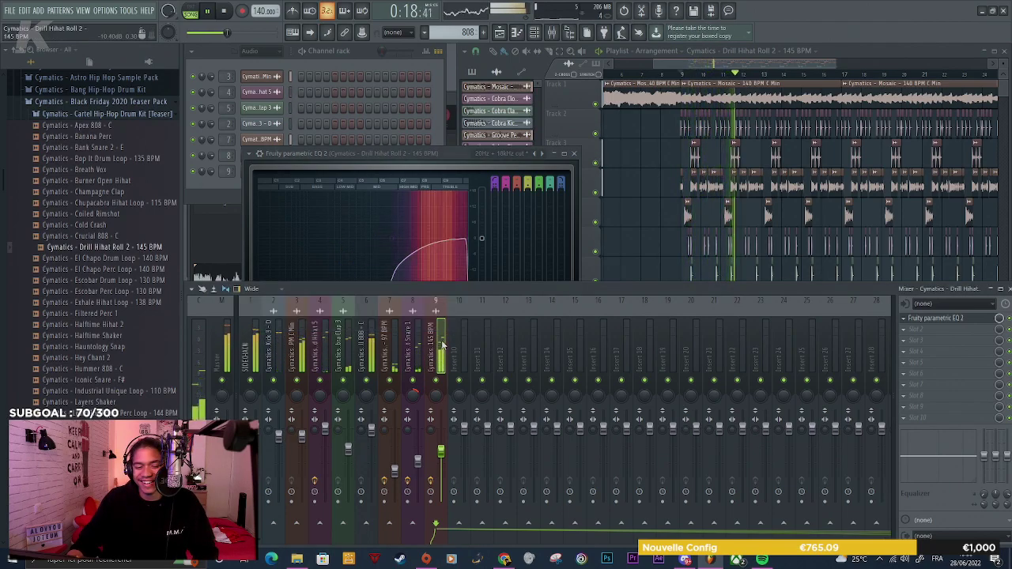
left_click(971, 331)
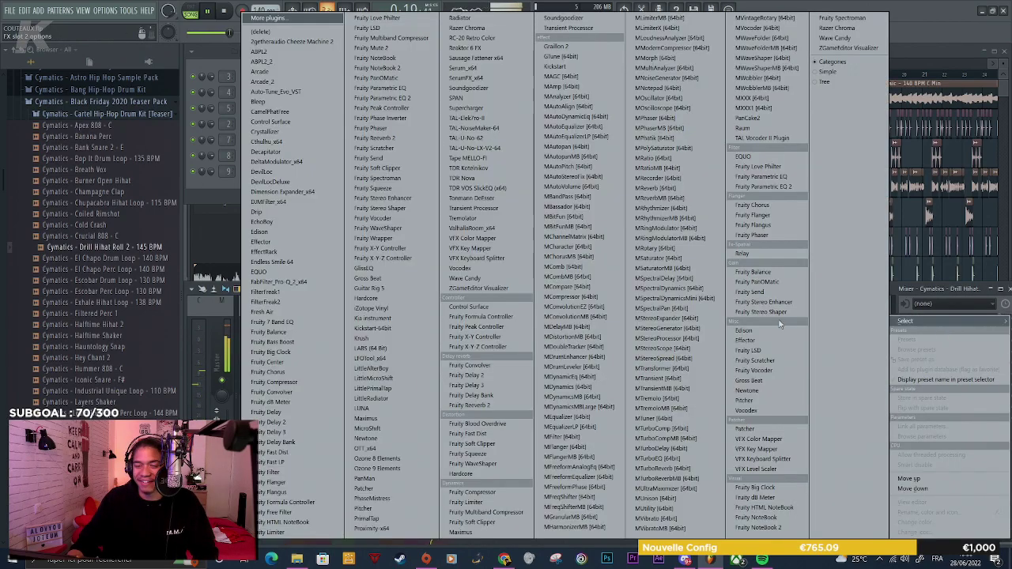
left_click(497, 370)
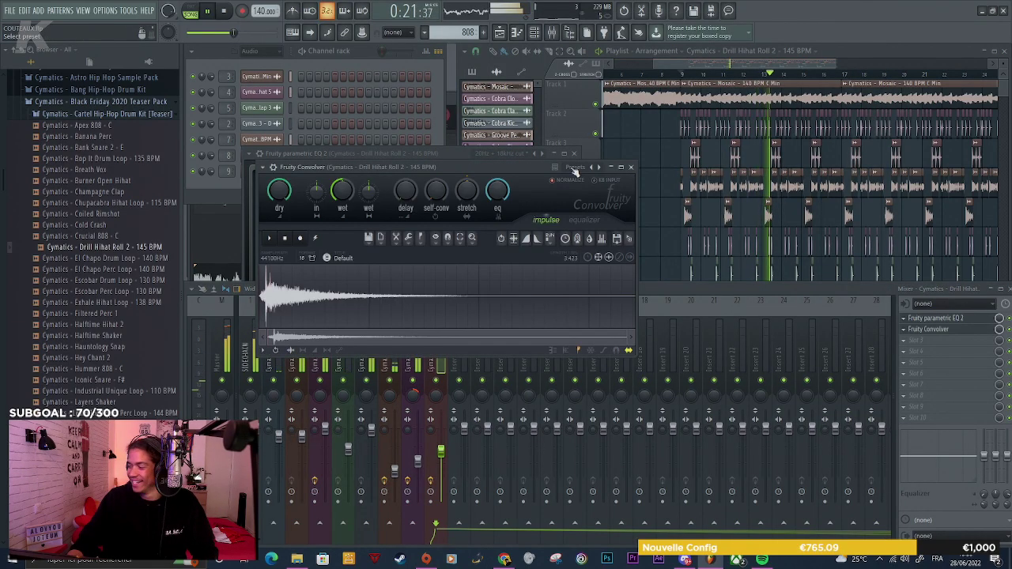
left_click(578, 169)
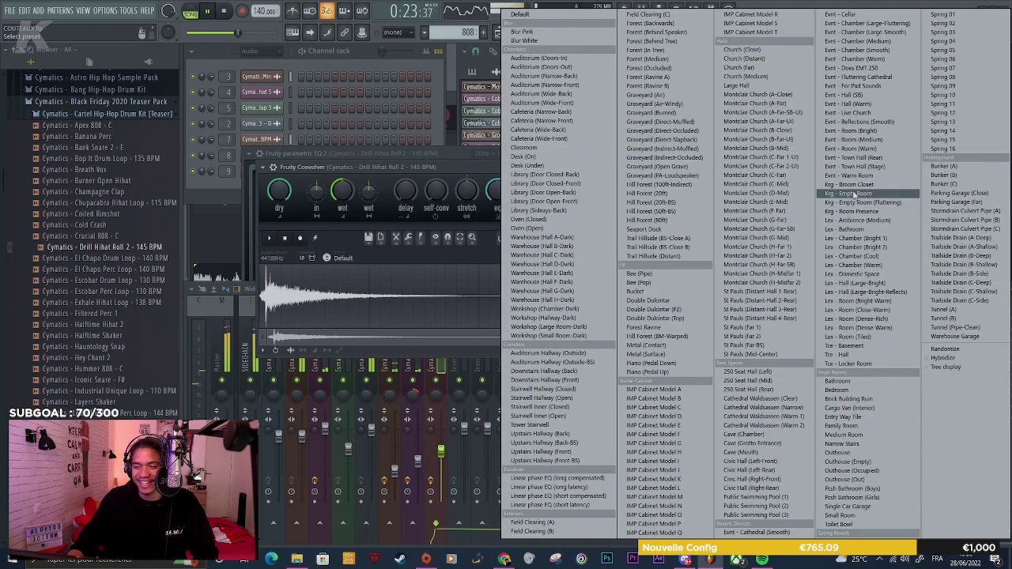
left_click(854, 192)
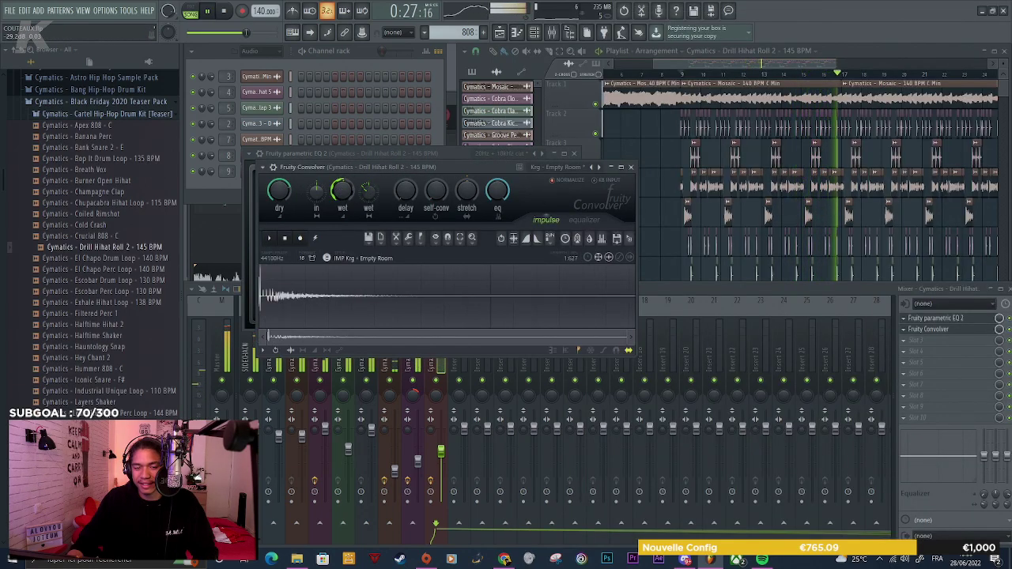
key("space")
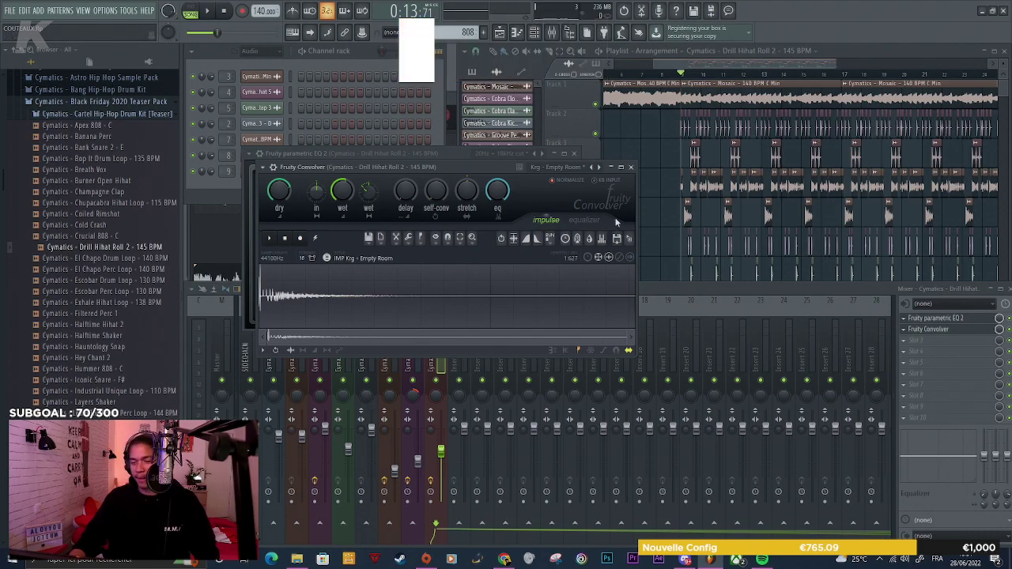
Play the beat and insert Fruity Parametric EQ 2 on the Cobra Clap 3 mixer track
left_click(668, 212)
scroll(661, 217, "down", 2)
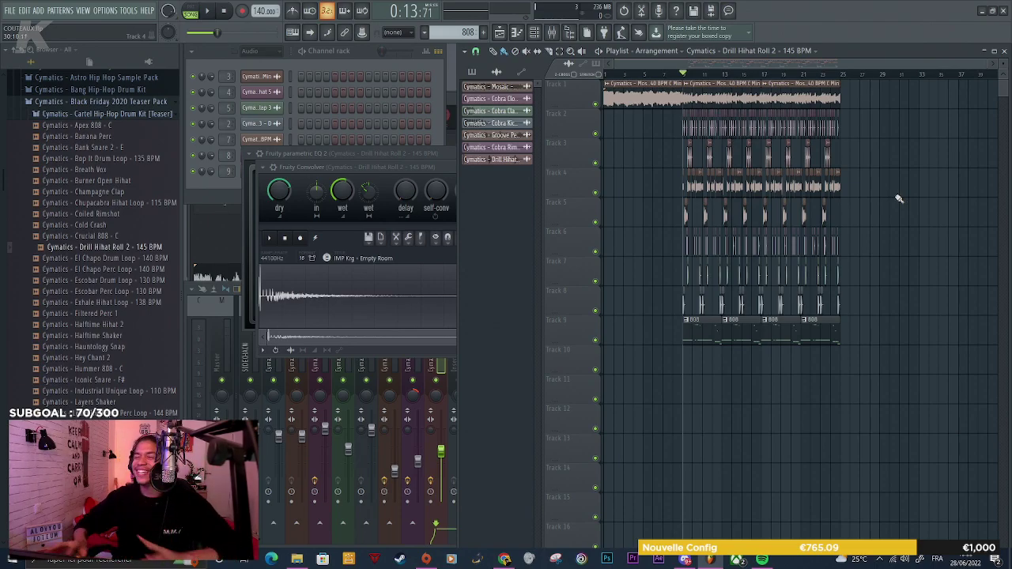
key("space")
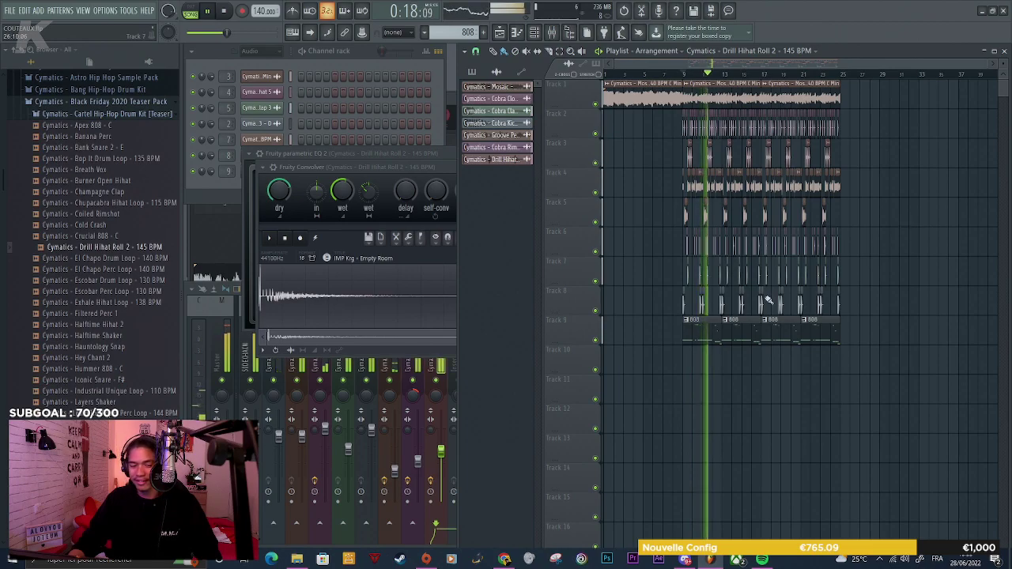
key("F9")
left_click(345, 348)
left_click(914, 319)
left_click(780, 197)
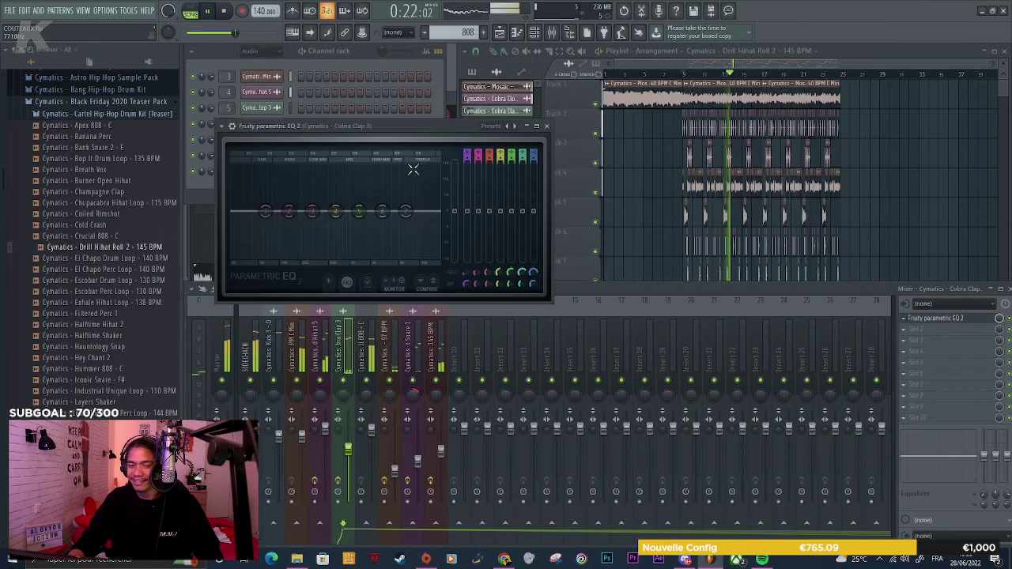
Load the 20Hz–18kHz cut preset on the clap's equalizer and raise its low cut to about 400 Hz
left_click(496, 125)
left_click(522, 179)
left_click_drag(232, 211, 322, 211)
scroll(307, 213, "up", 3)
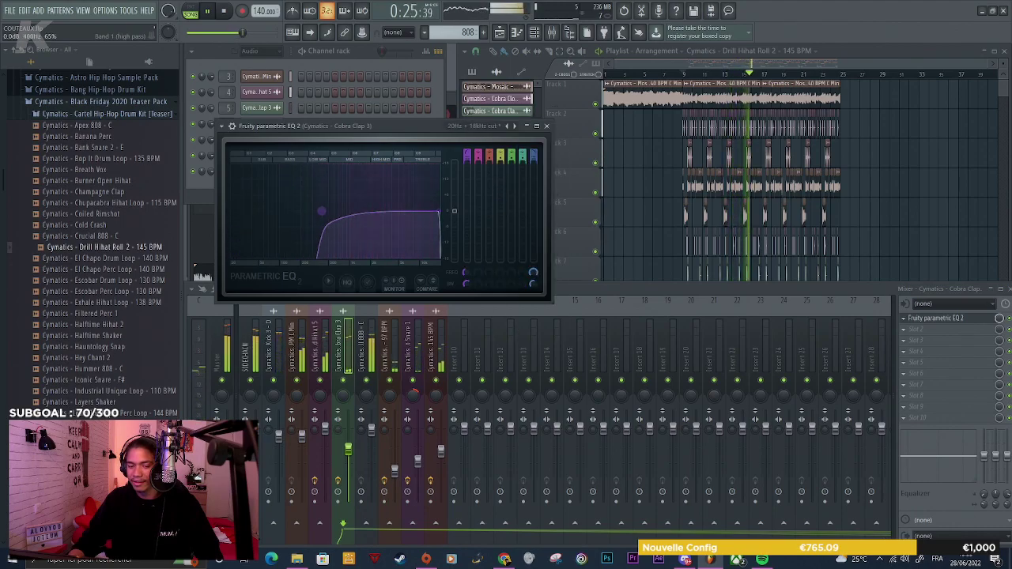
Review the 808 pattern's notes in the piano roll and return to the playlist
right_click(860, 181)
double_click(741, 341)
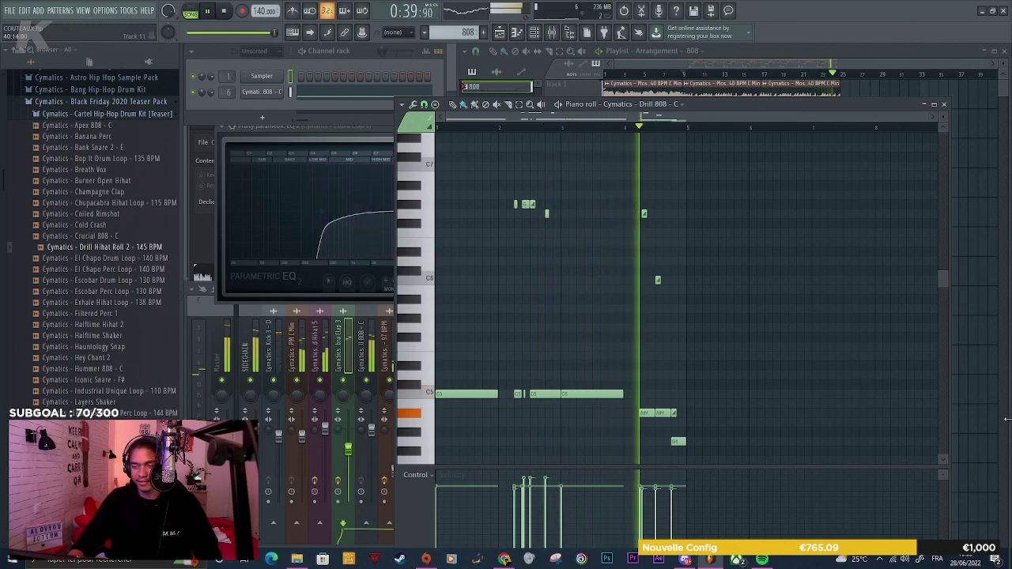
right_click(981, 341)
key("space")
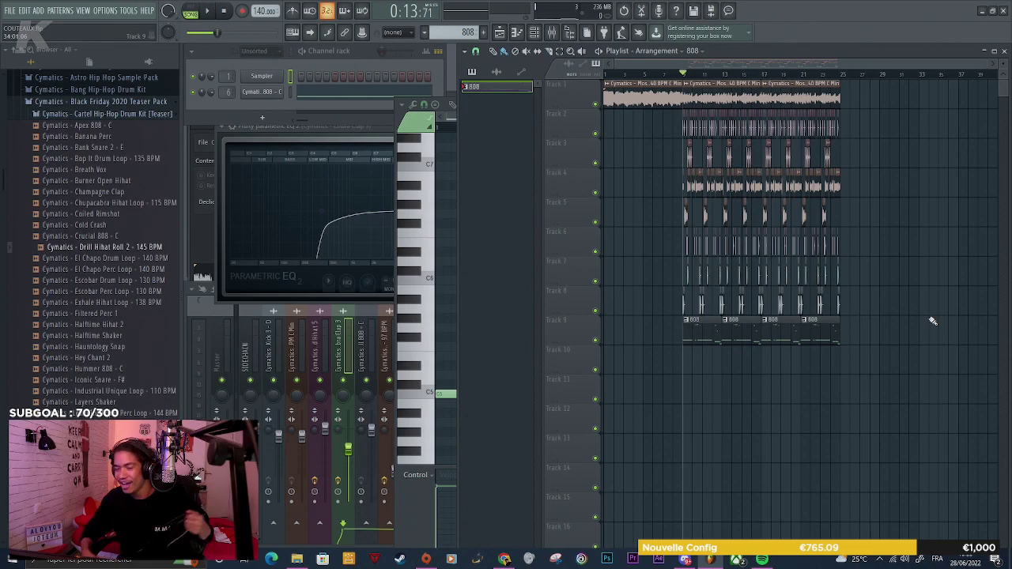
Duplicate all clips between bars 9 and 25 so the arrangement runs to bar 41, and listen to it
left_click_drag(862, 345, 685, 46)
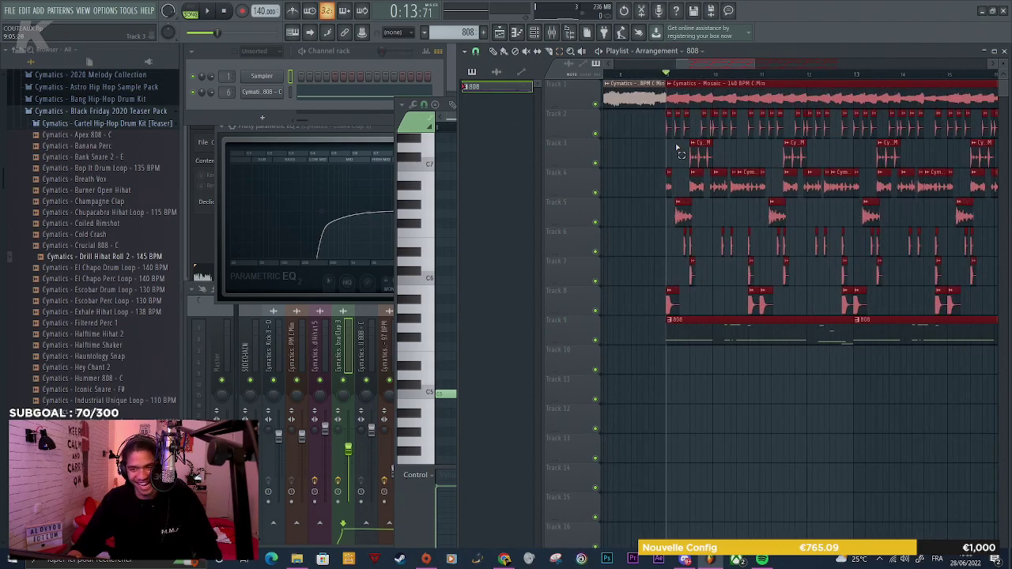
scroll(674, 142, "down", 4)
key("ctrl+b")
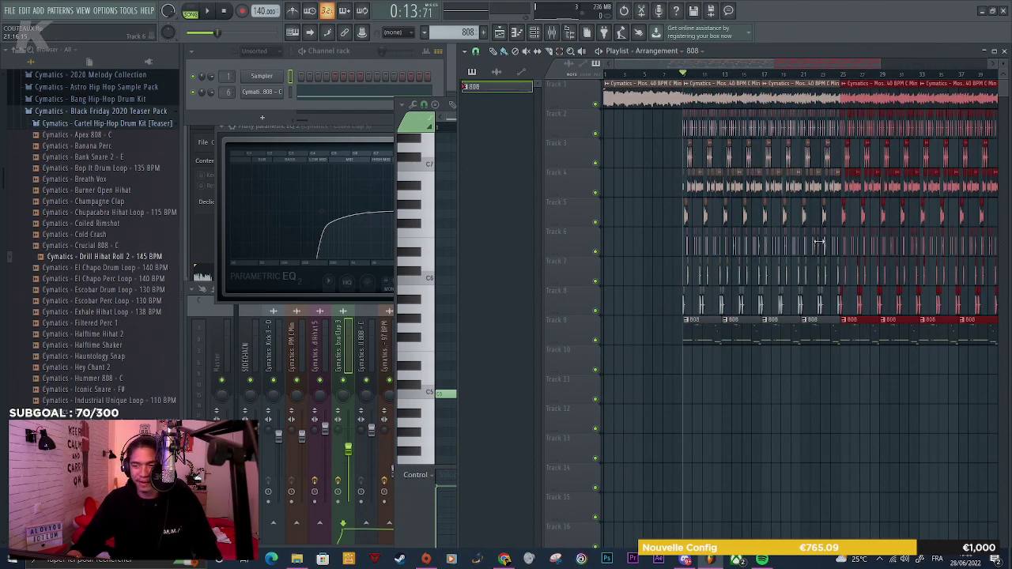
scroll(819, 242, "down", 2)
left_click(834, 396, "ctrl")
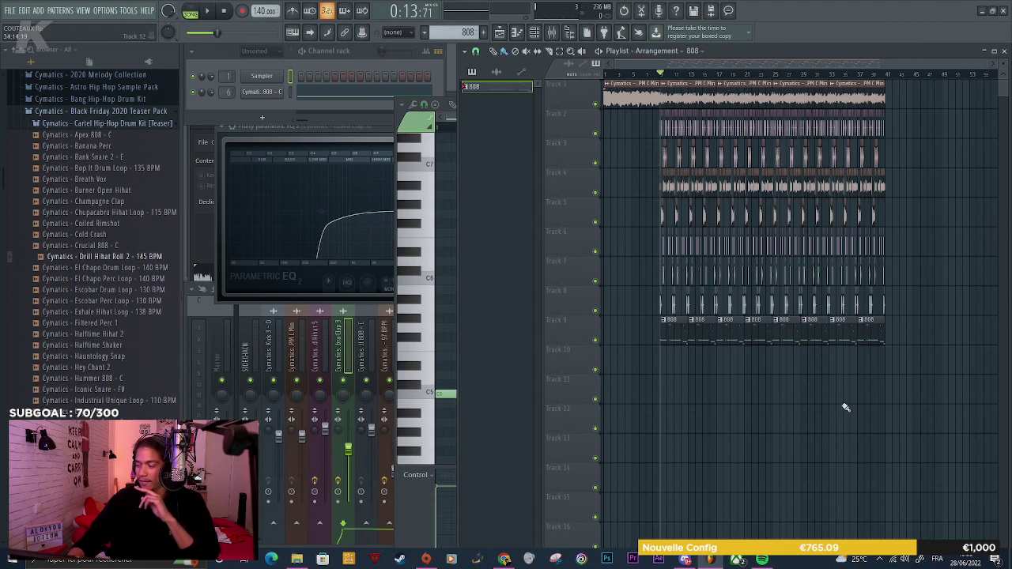
key("space")
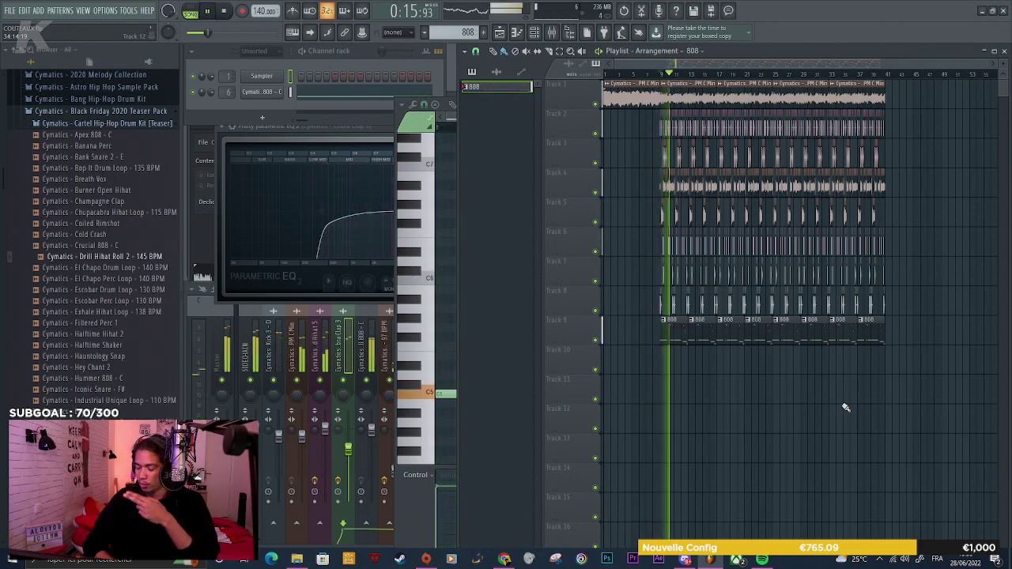
key("space")
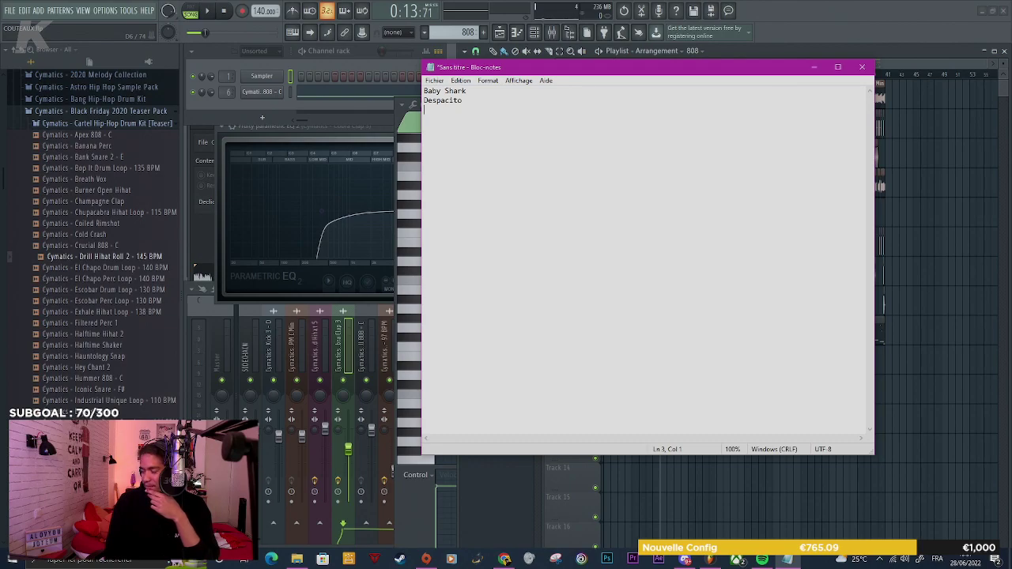
Switch to the untitled Notepad list and add the lines "Le poussin piou" and "I'm Blue Dabedi Dabeda" below "Despacito"
type("Le ")
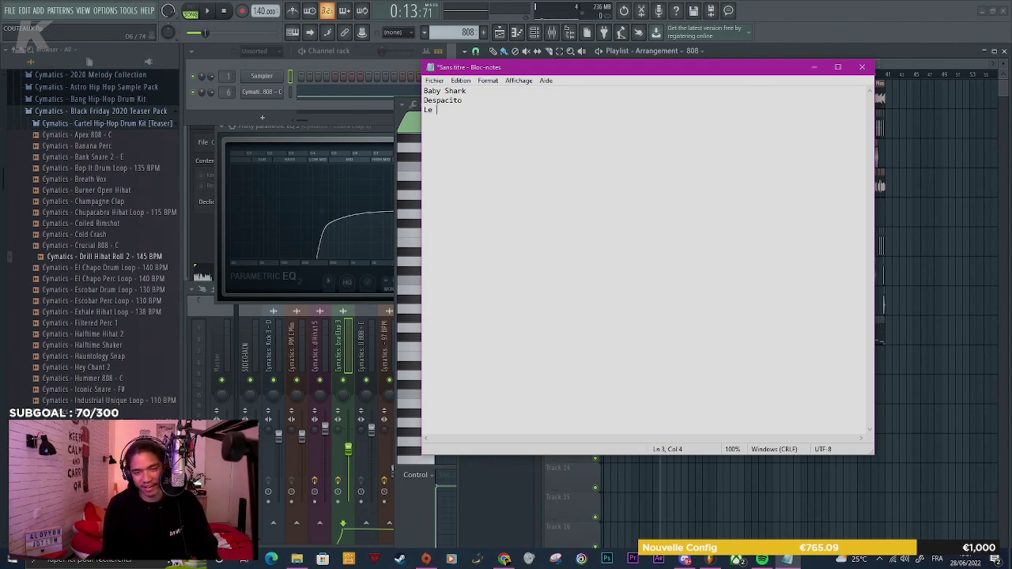
type("poussin piou")
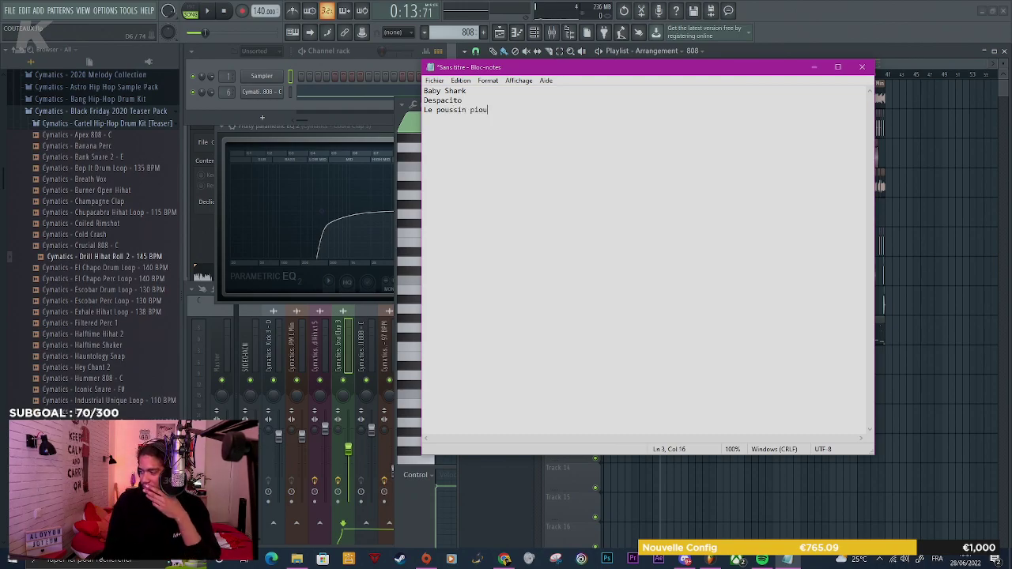
key("Return")
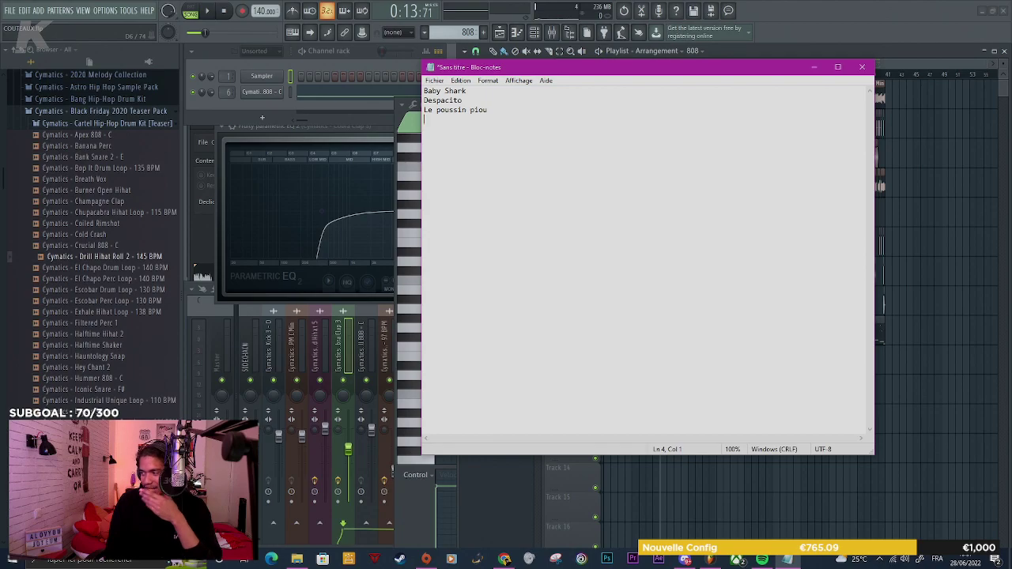
type("I'm ")
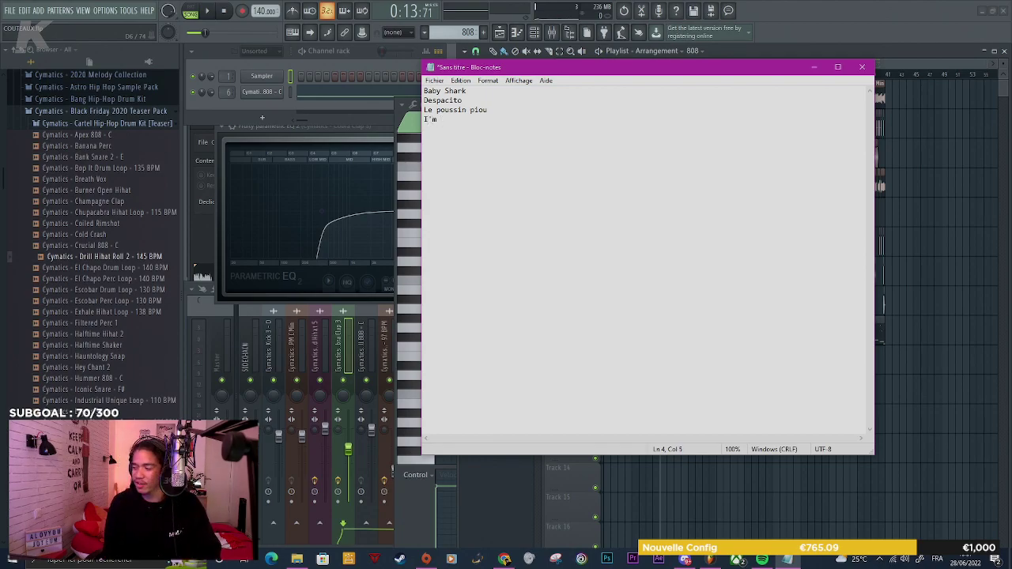
type("Blue ")
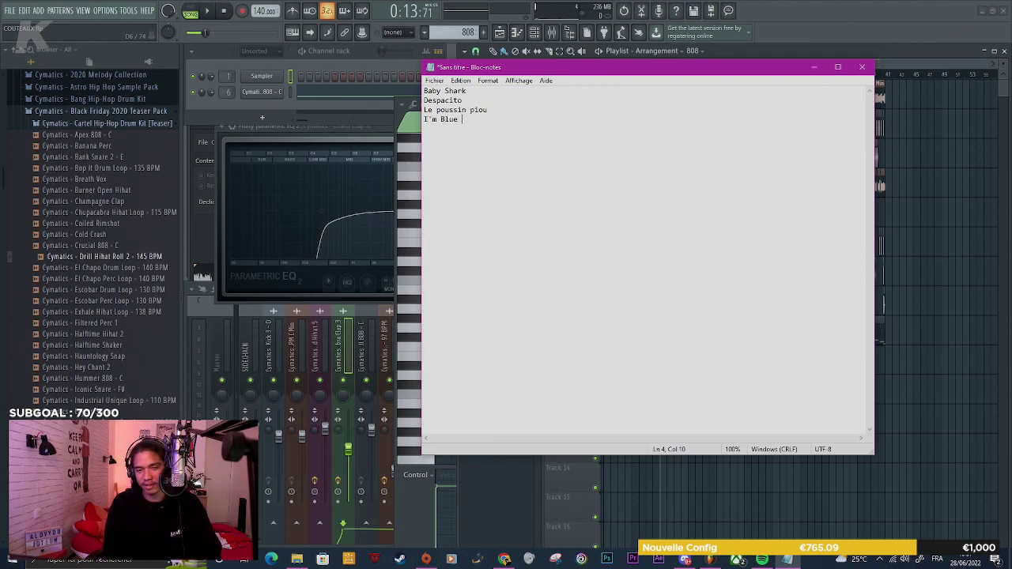
type("Dab")
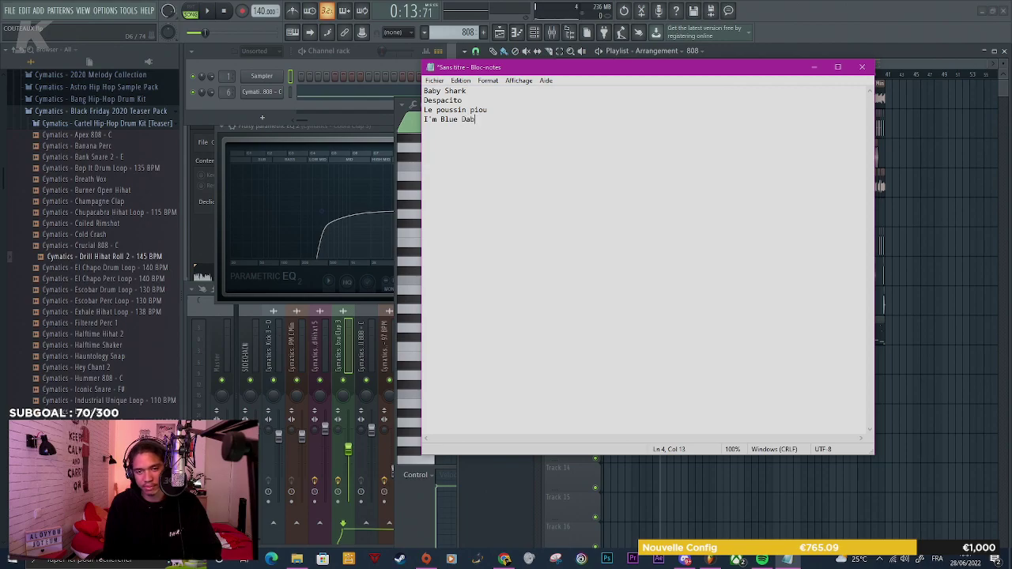
type("edi Dabeda")
key("Return")
Add the lines "Never Gonna Give you up", "Apple pen" and "Coconut fruit" to the end of the song list
type("Never Gonna Give")
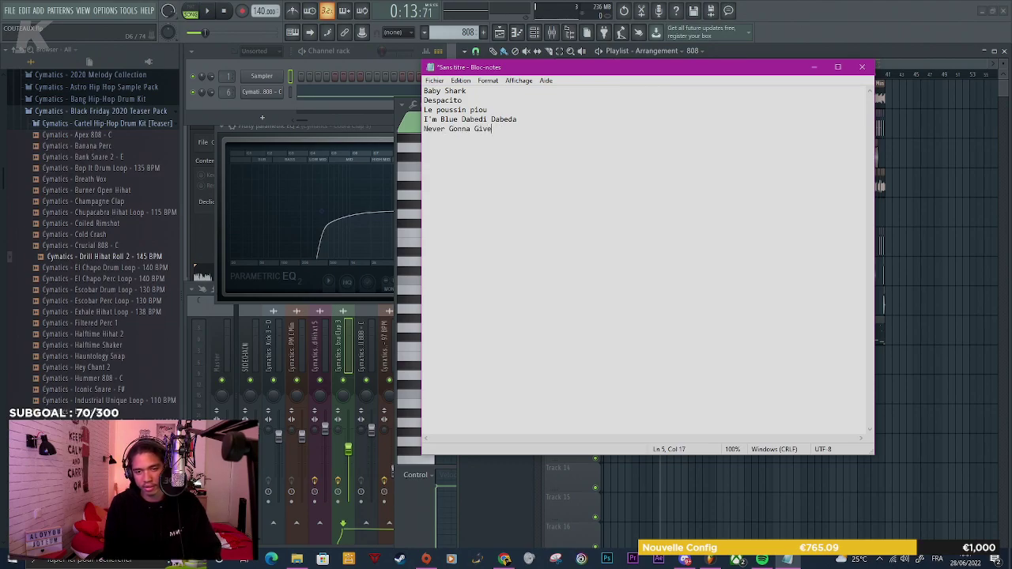
type(" you up")
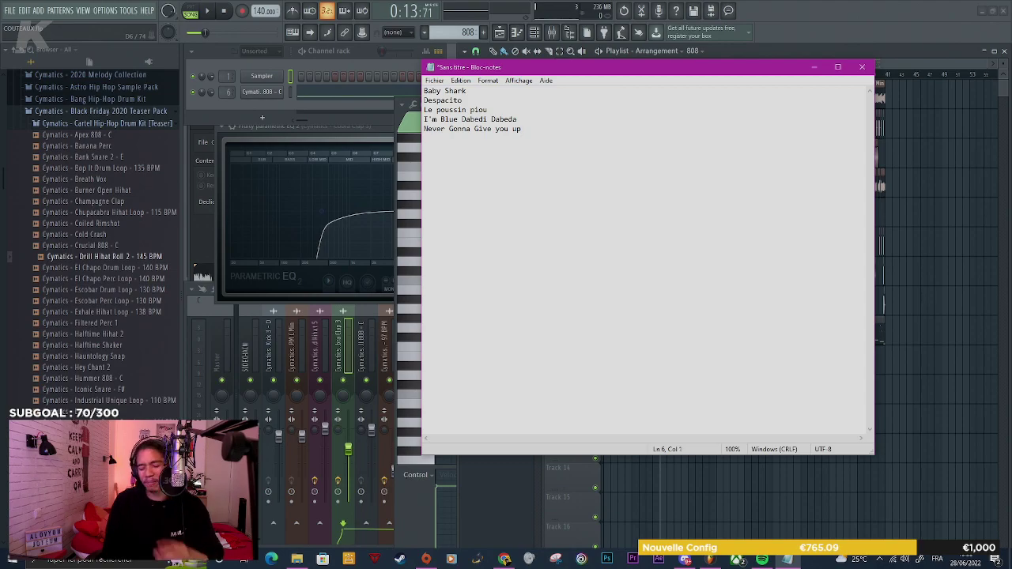
type("Apple ")
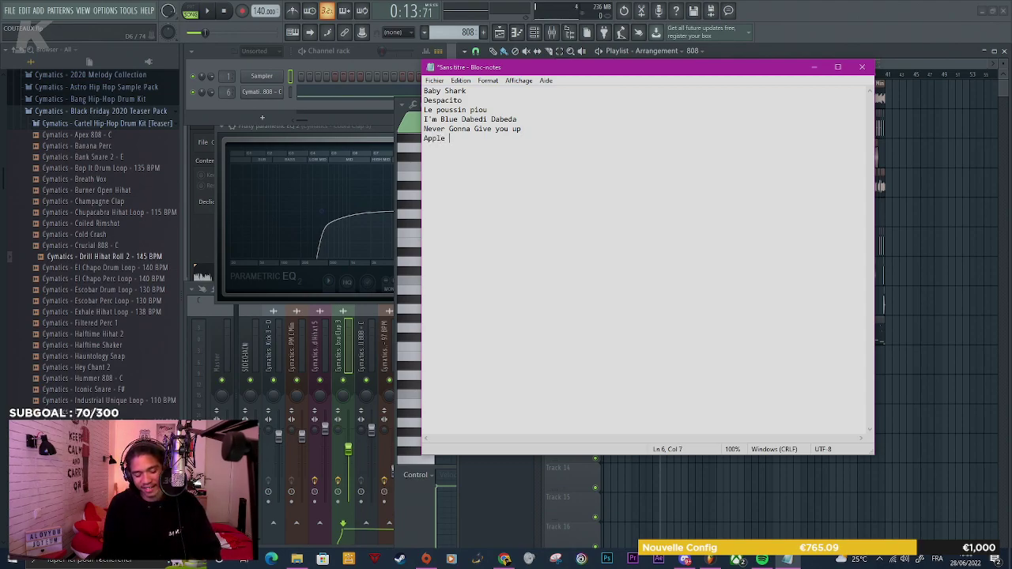
type("pen Coco")
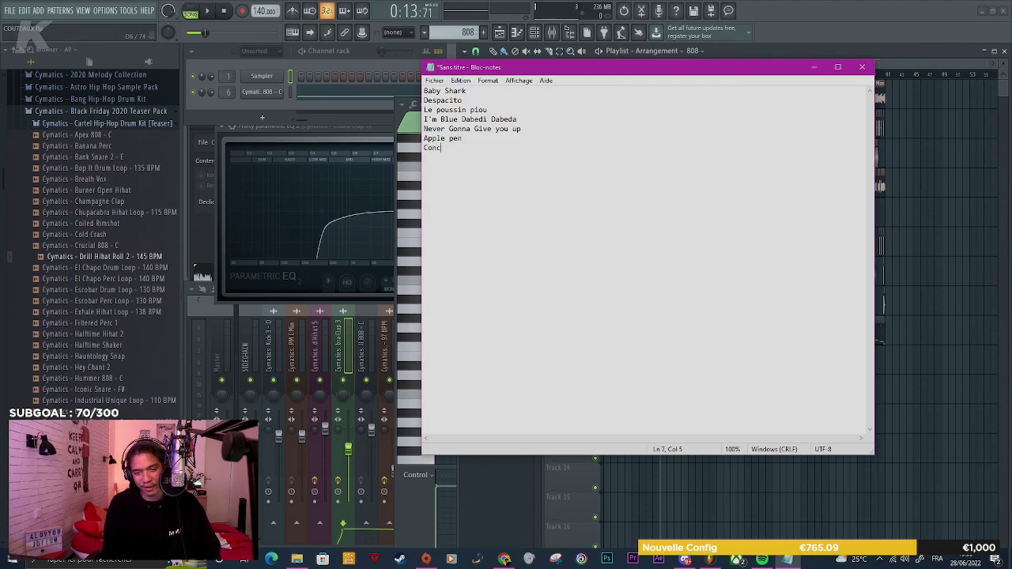
type("nut ")
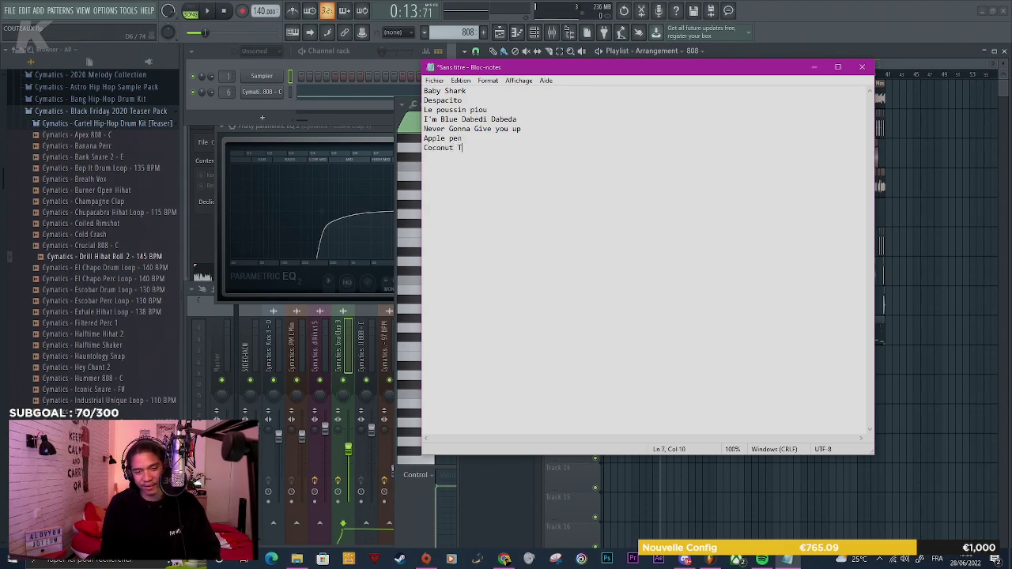
type("fruit")
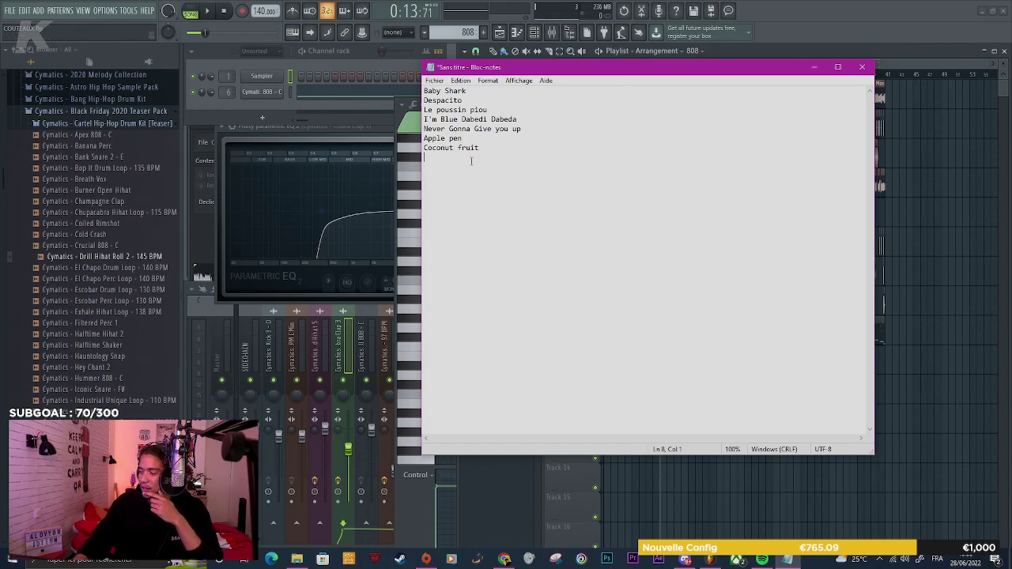
Add the lines "René la taupe" and "Bébé lily" below "Coconut fruit" in the list
type("Re")
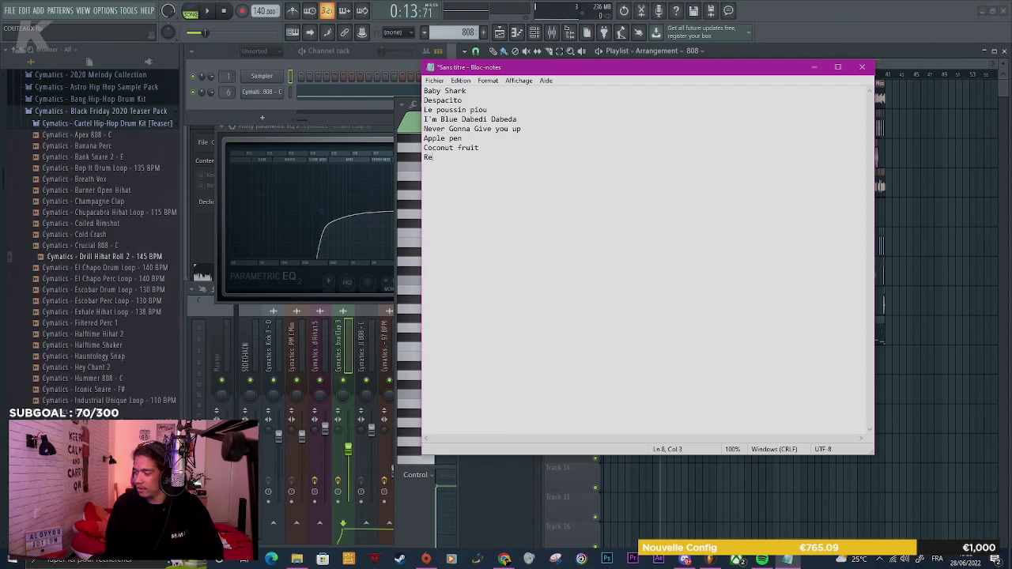
type("né la t")
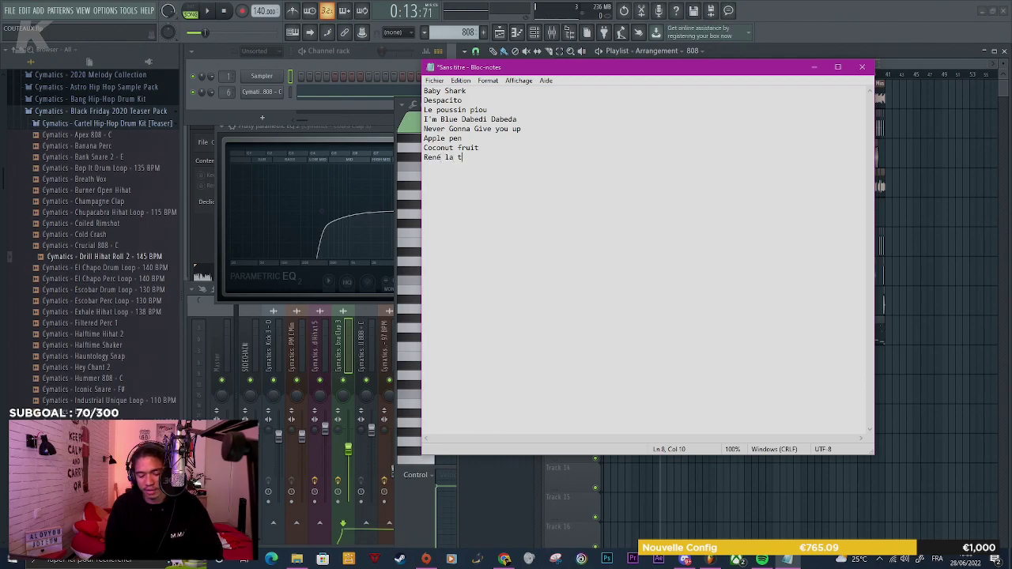
type("aupe ")
type("Béé")
key("BackSpace")
type("bé l")
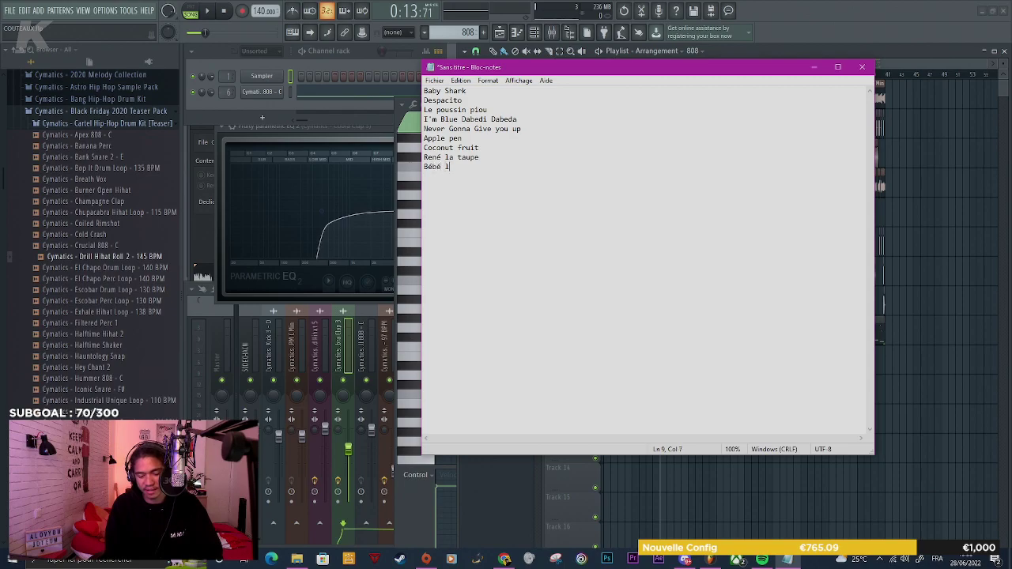
type("ily")
key("Return")
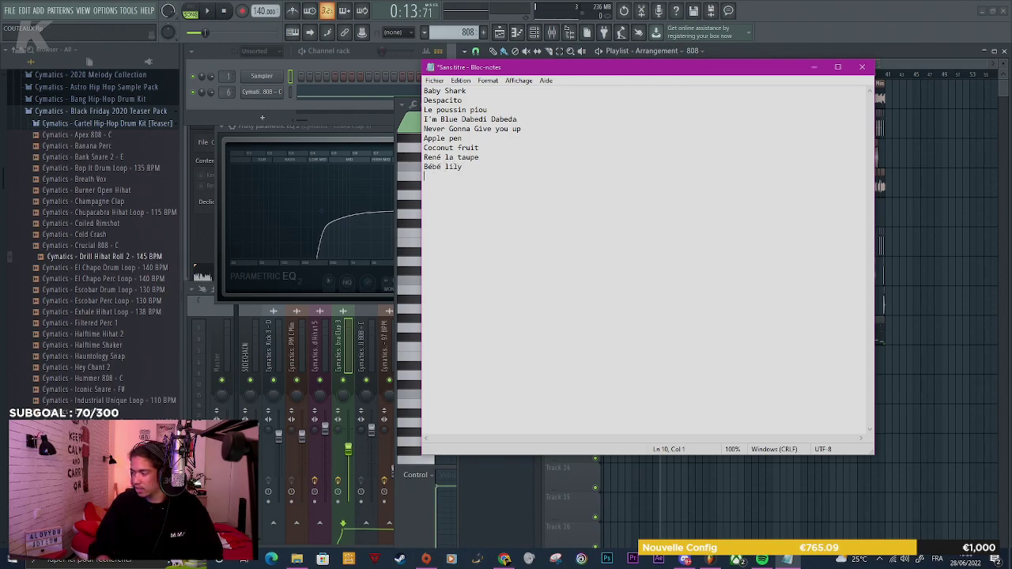
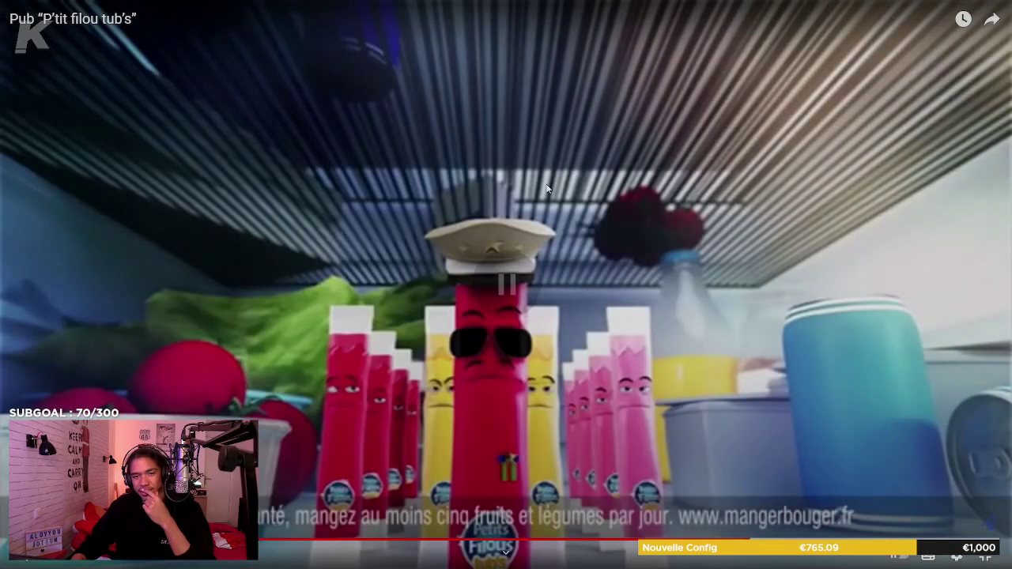
Browse the YouTube results for "pub p'tits filou tubes" and watch the Petits Filous advert in the tweet on Twitter
key("Escape")
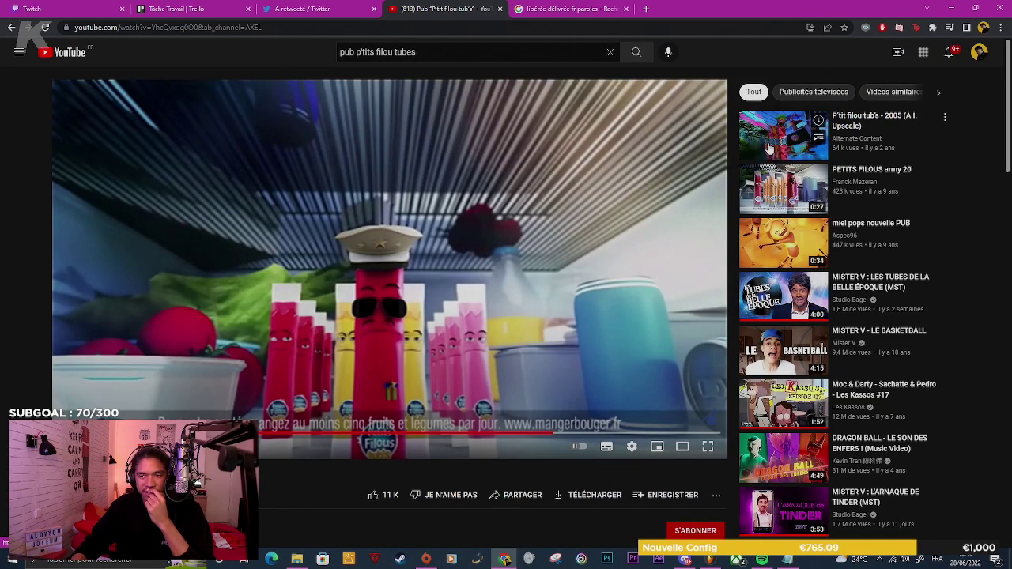
left_click(12, 28)
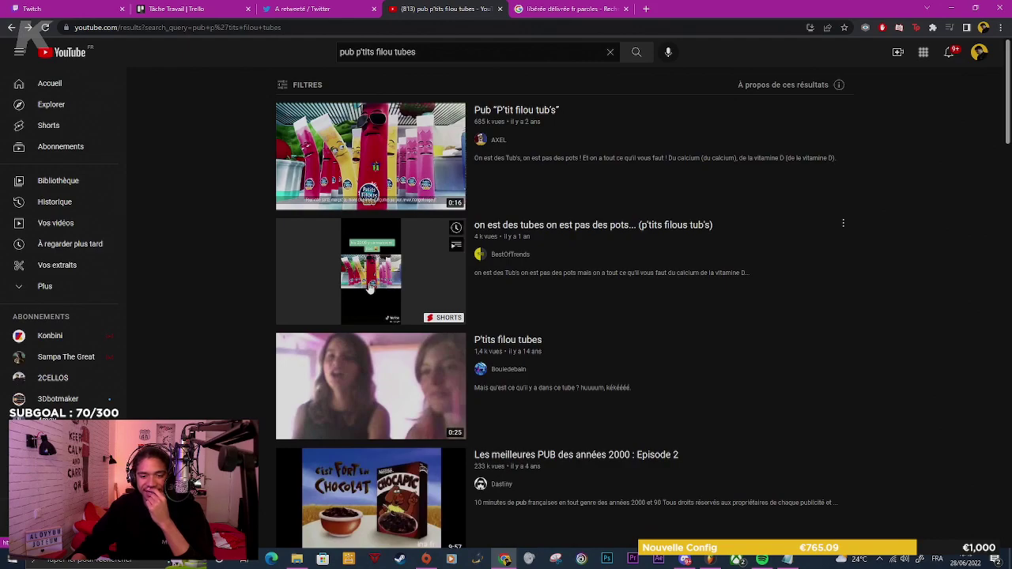
scroll(370, 289, "down", 3)
scroll(387, 175, "down", 6)
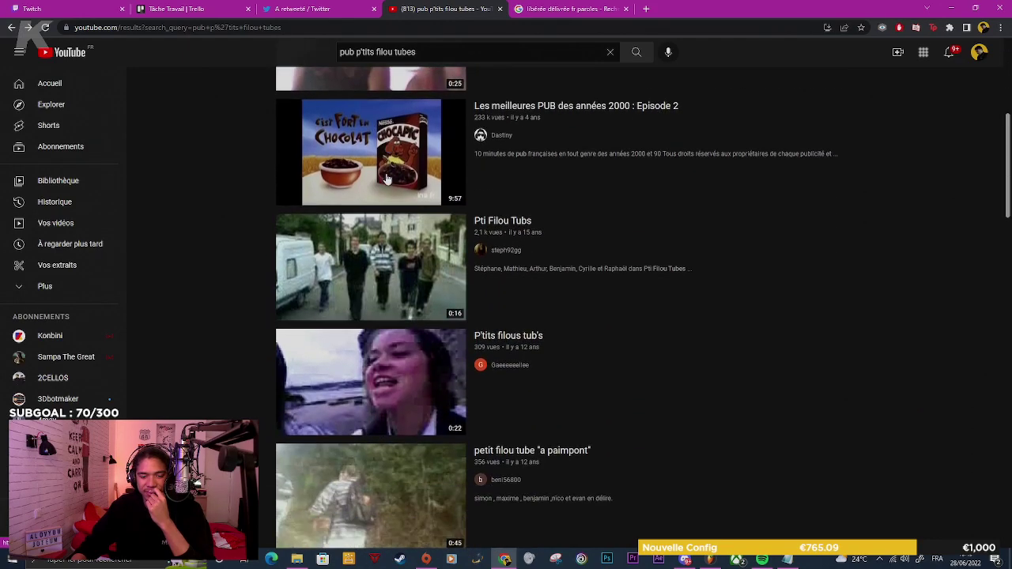
scroll(386, 180, "down", 5)
scroll(387, 180, "up", 14)
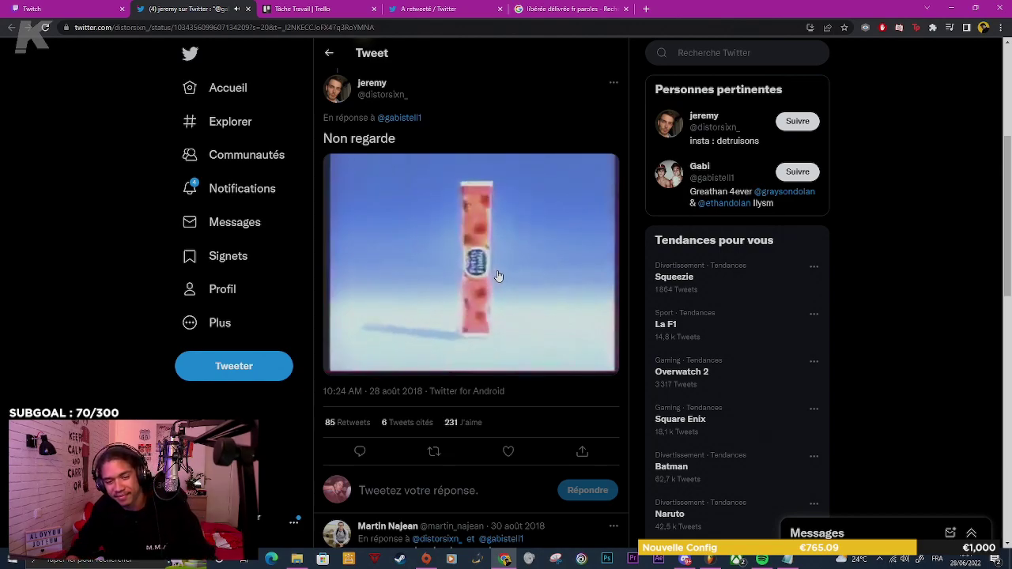
left_click(500, 222)
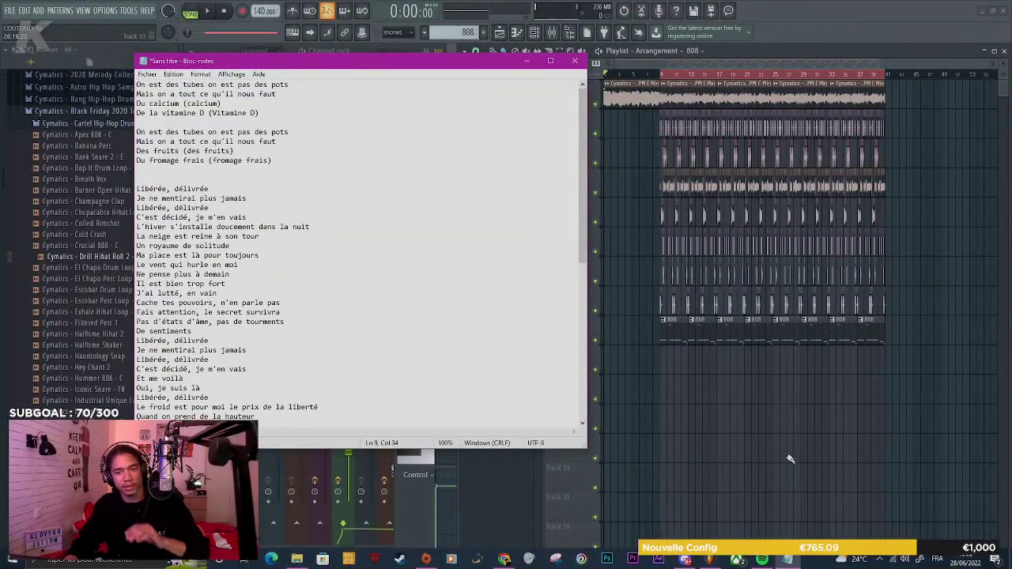
Play the FL Studio arrangement from the start with the Notepad lyrics in view, and stop playback
left_click(790, 458)
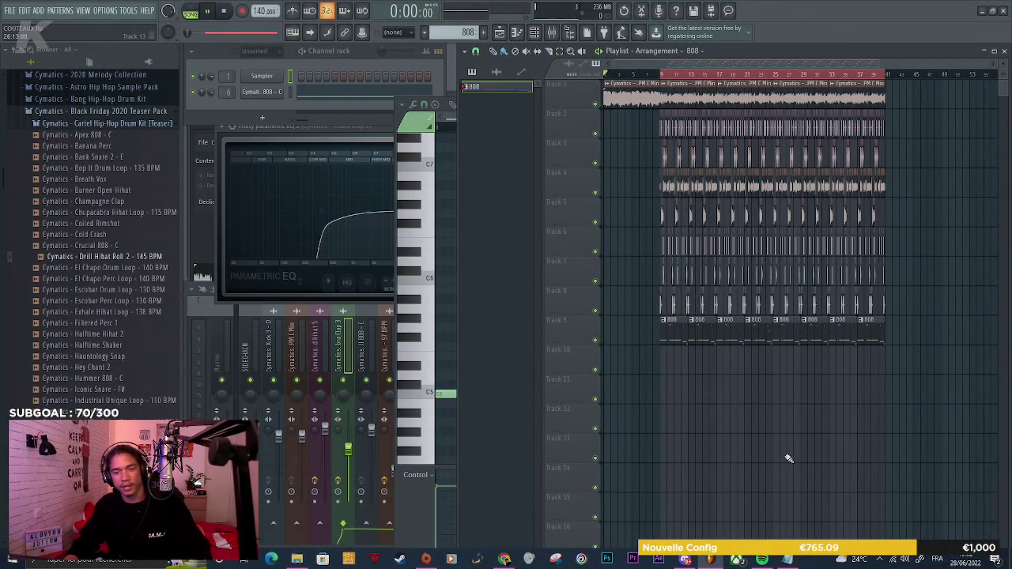
key("space")
left_click(788, 560)
left_click(802, 482)
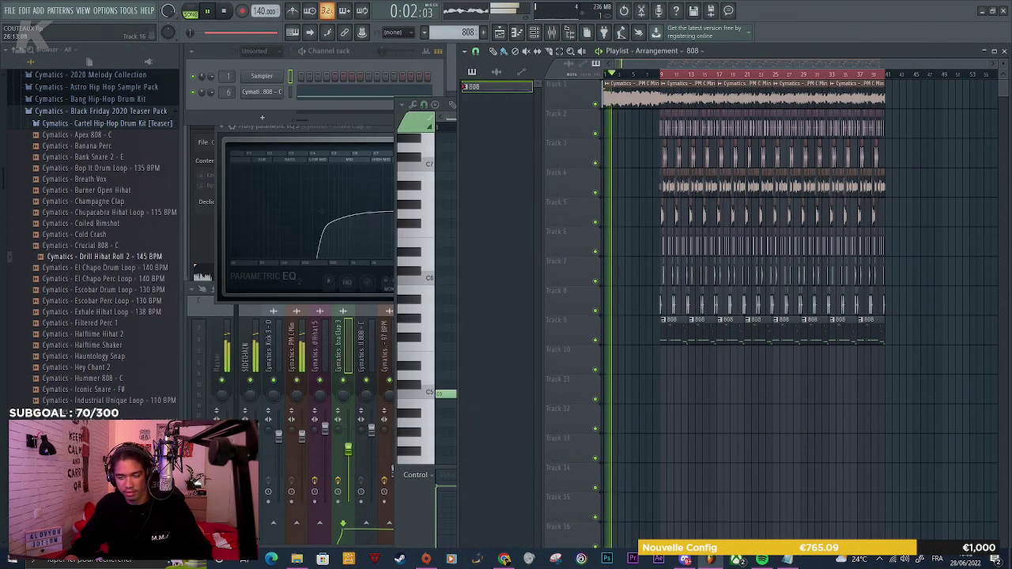
left_click(788, 560)
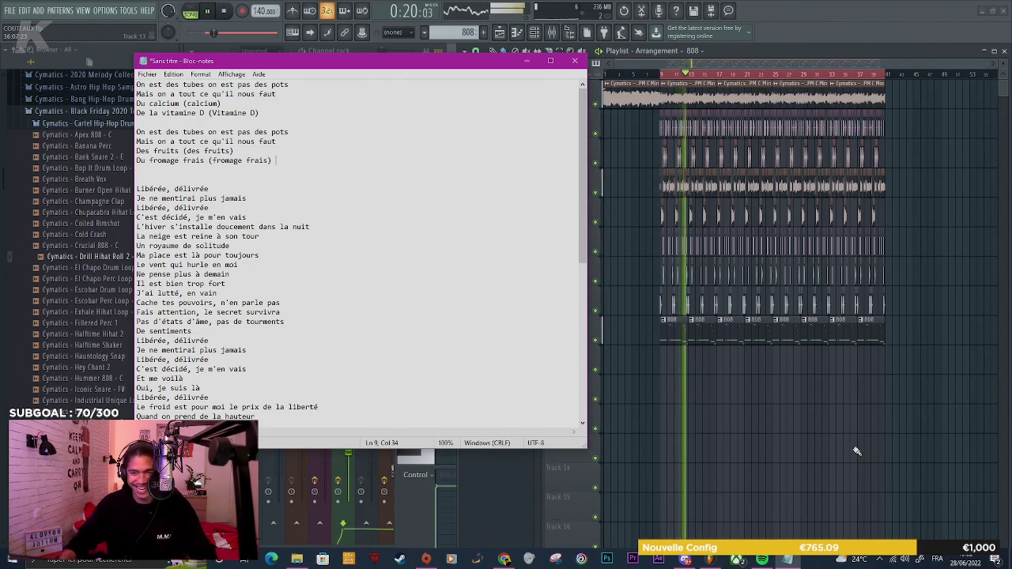
right_click(831, 456)
key("space")
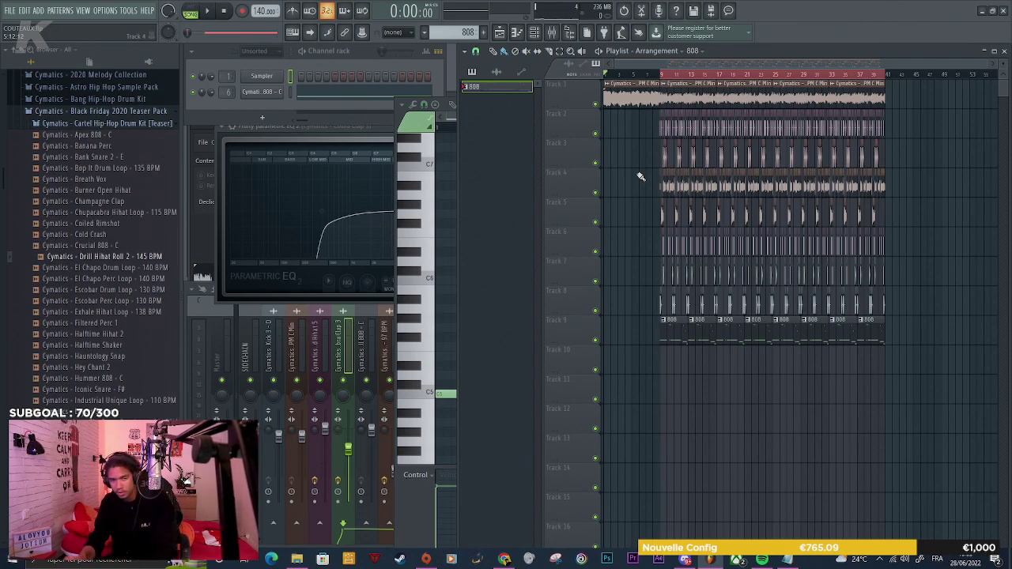
Set the audio input of mixer insert 15 to In 1 and rename the track REC
key("F9")
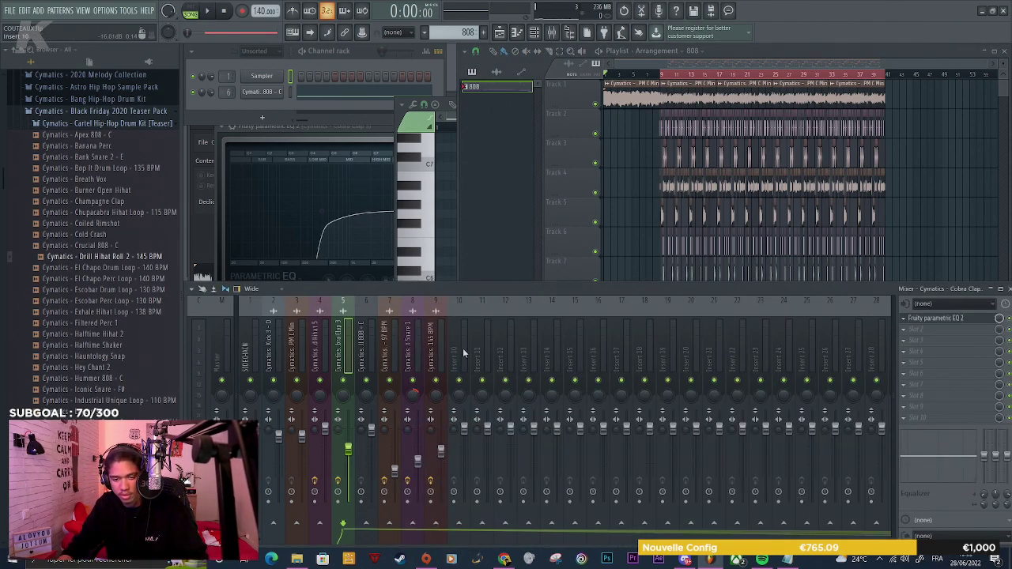
left_click(463, 353)
right_click(572, 349)
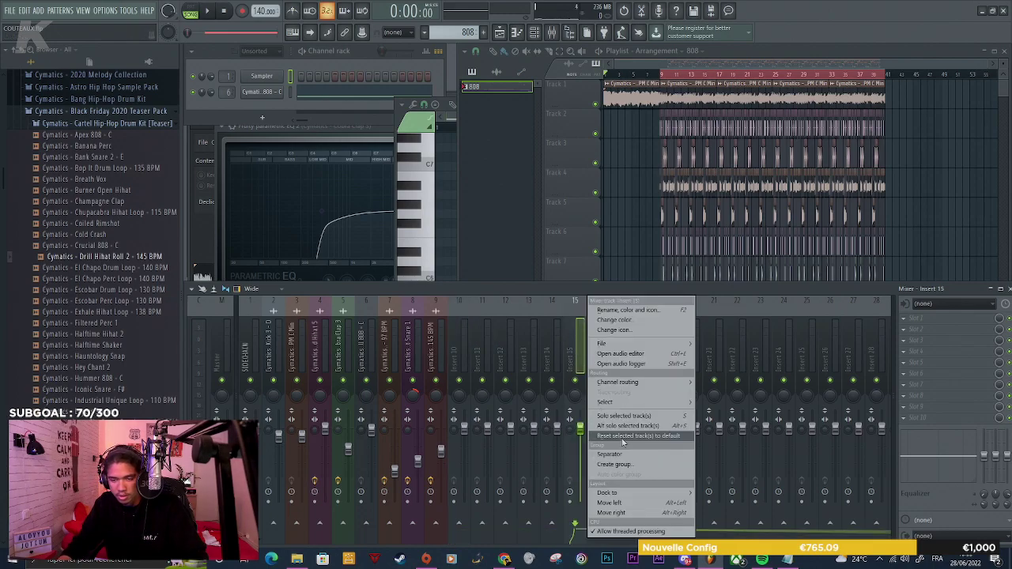
left_click(599, 425)
left_click(949, 304)
left_click(945, 326)
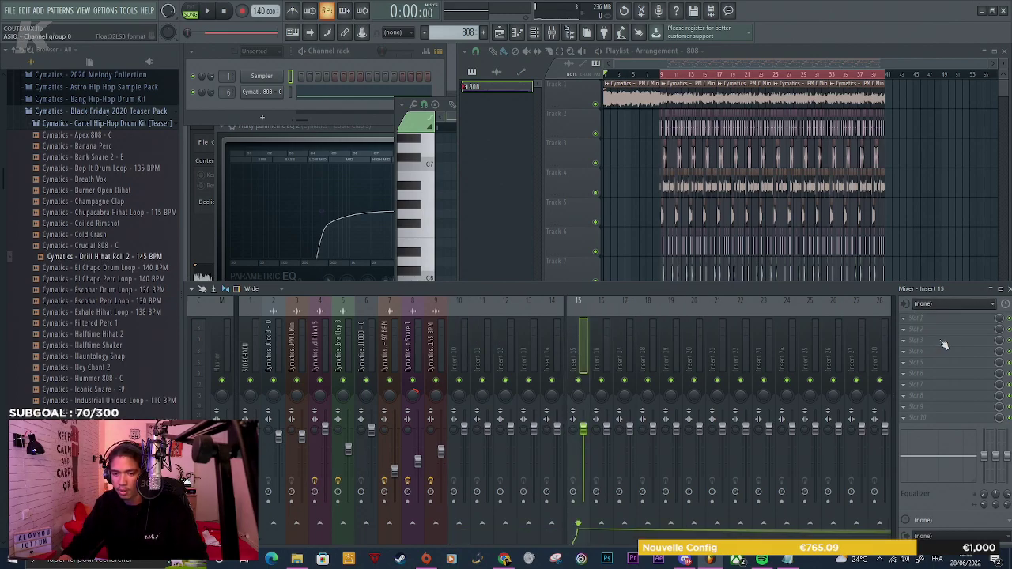
key("F2")
type("REC")
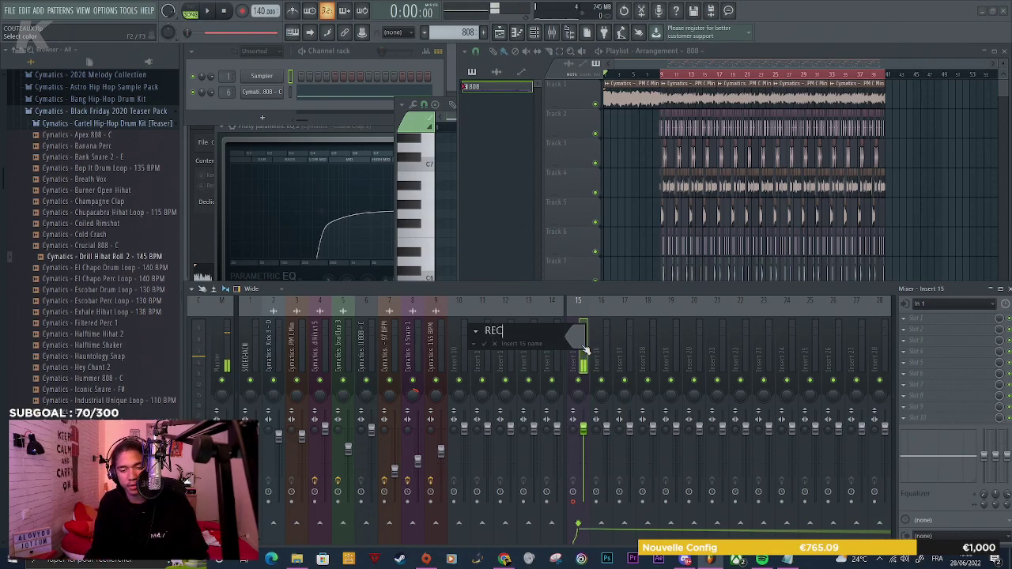
key("Return")
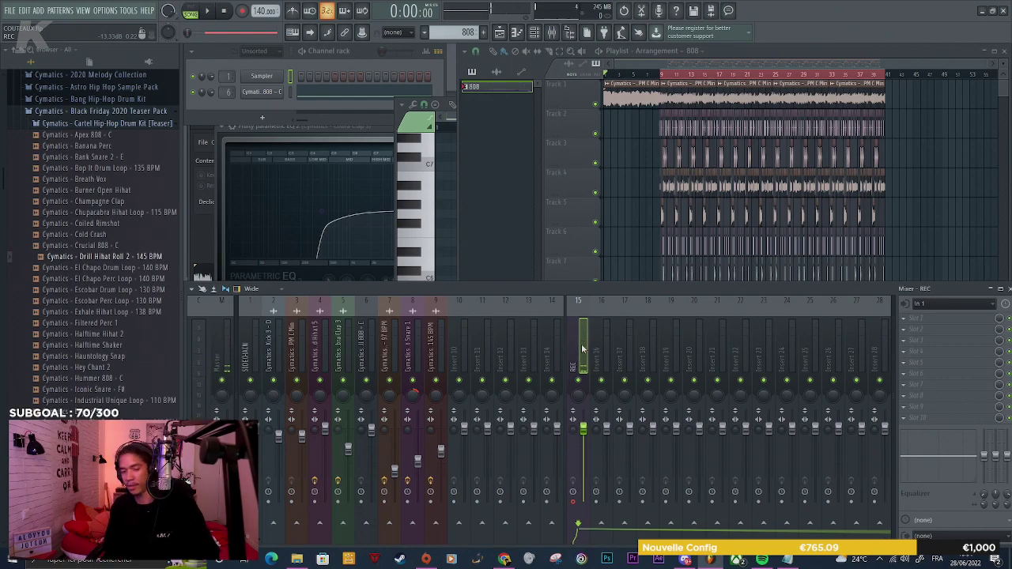
Route the REC mixer track to insert 16 and return to the playlist
right_click(611, 529)
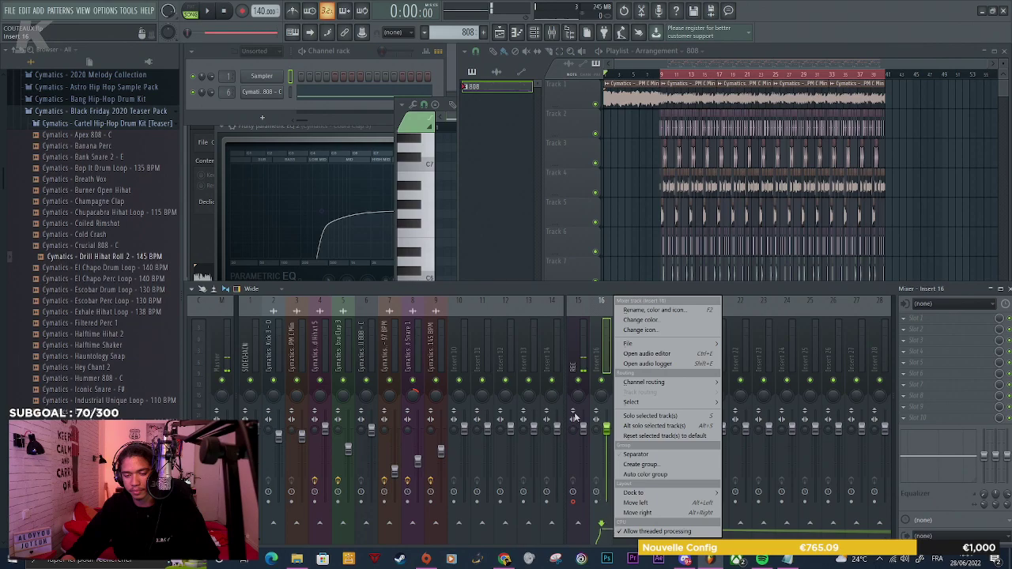
left_click(581, 348)
right_click(601, 526)
left_click(619, 508)
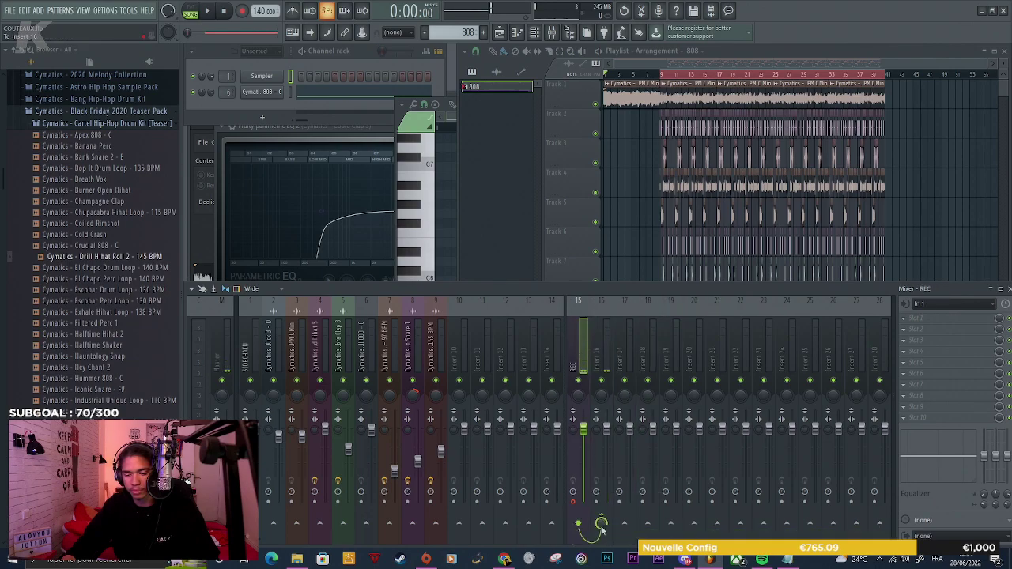
right_click(972, 196)
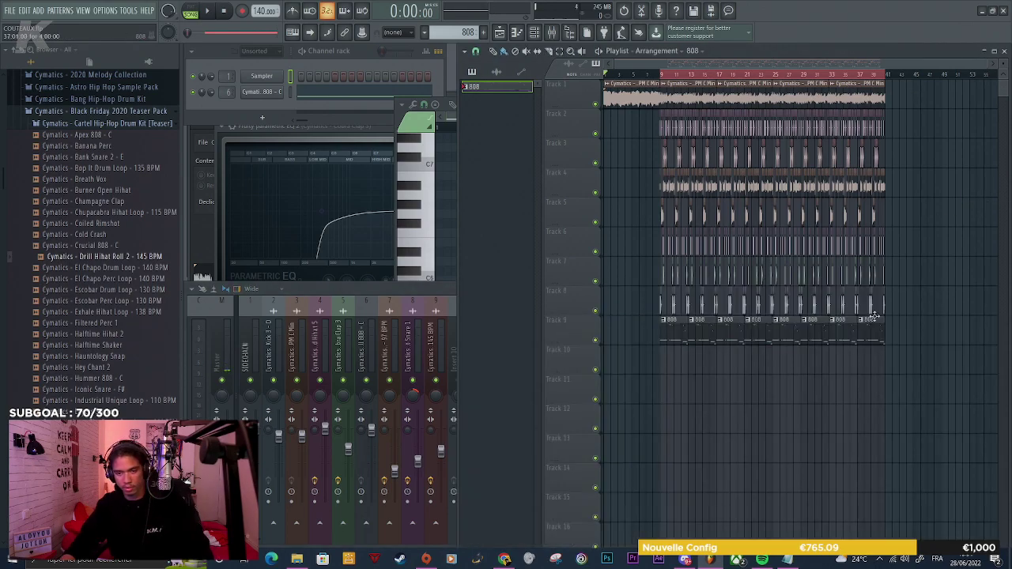
Record a vocal take into the playlist as an audio clip with the Notepad lyrics in view, and stop recording
left_click(242, 11)
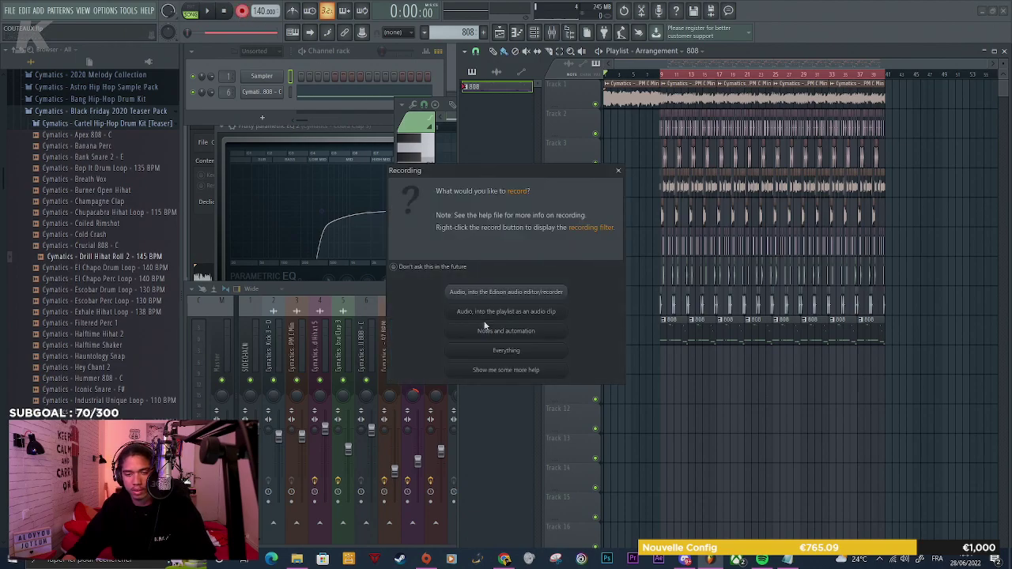
left_click(489, 324)
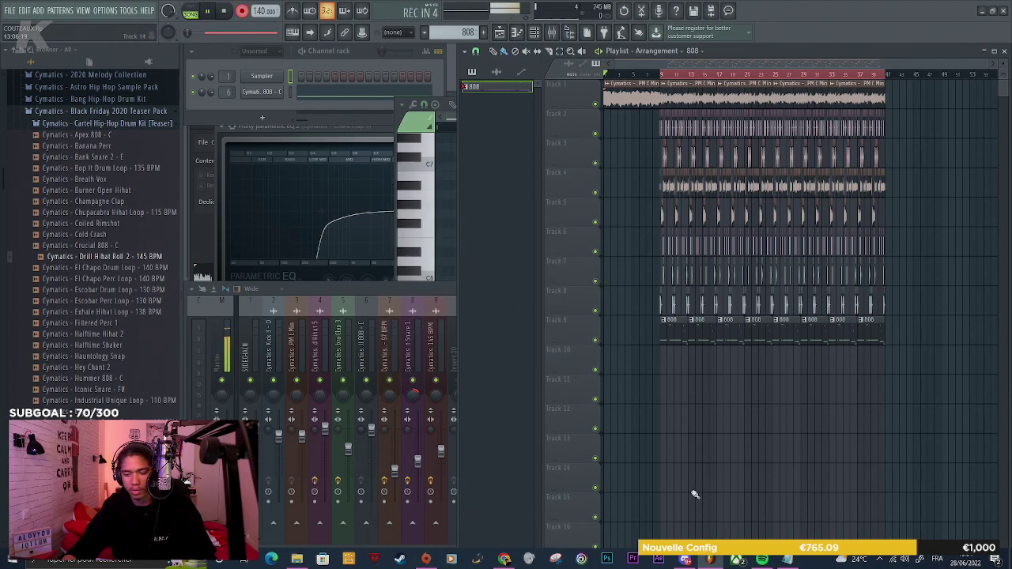
left_click(793, 563)
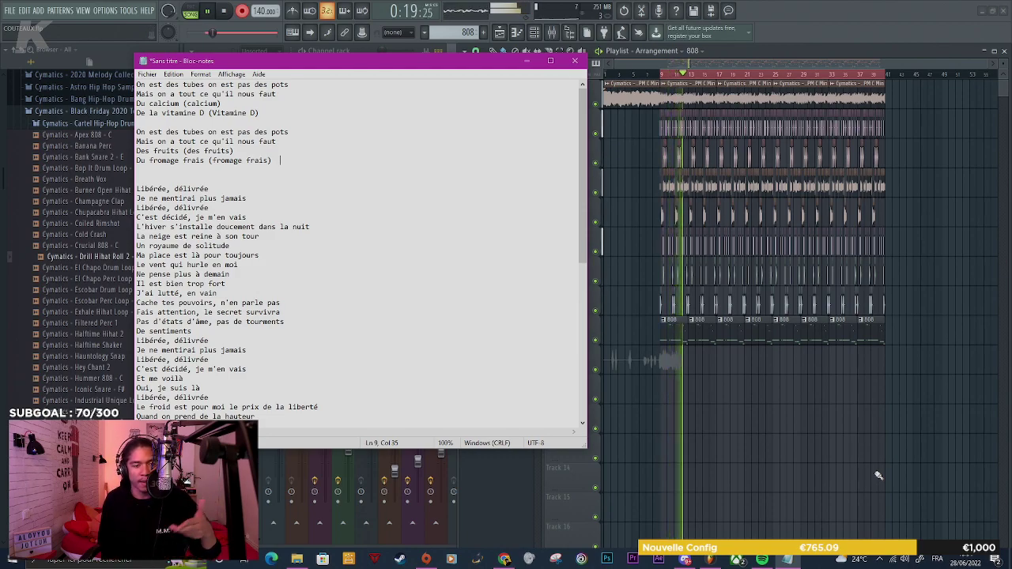
left_click(854, 457)
key("space")
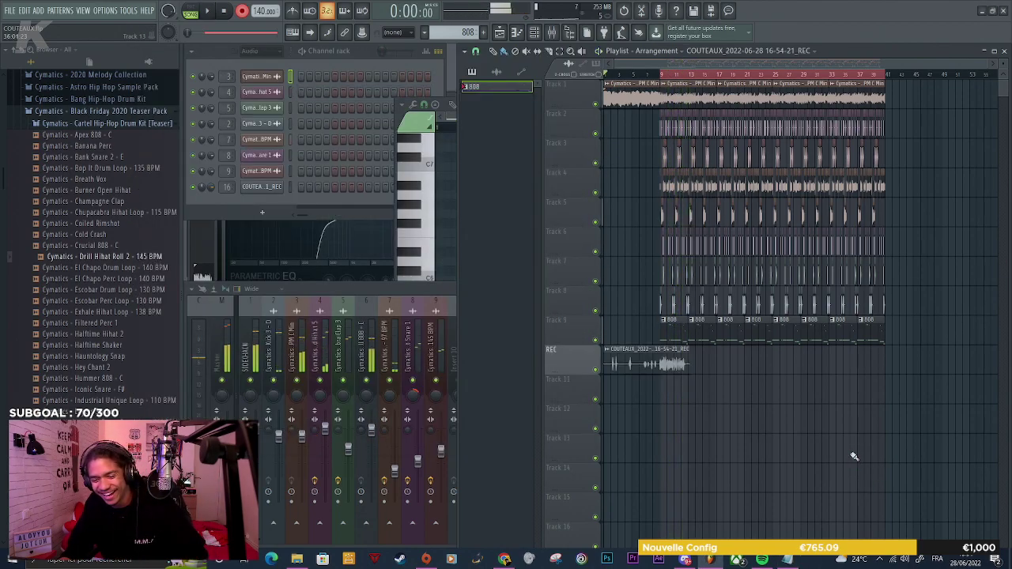
Reselect the REC track in the mixer and route its signal to insert 16 again
left_click(369, 273)
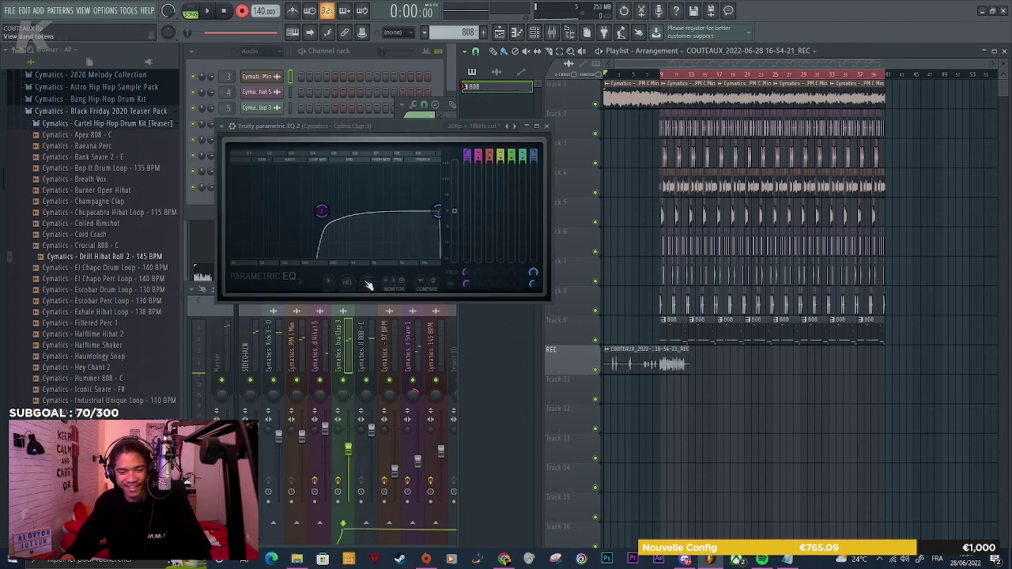
left_click(343, 348)
left_click(578, 351)
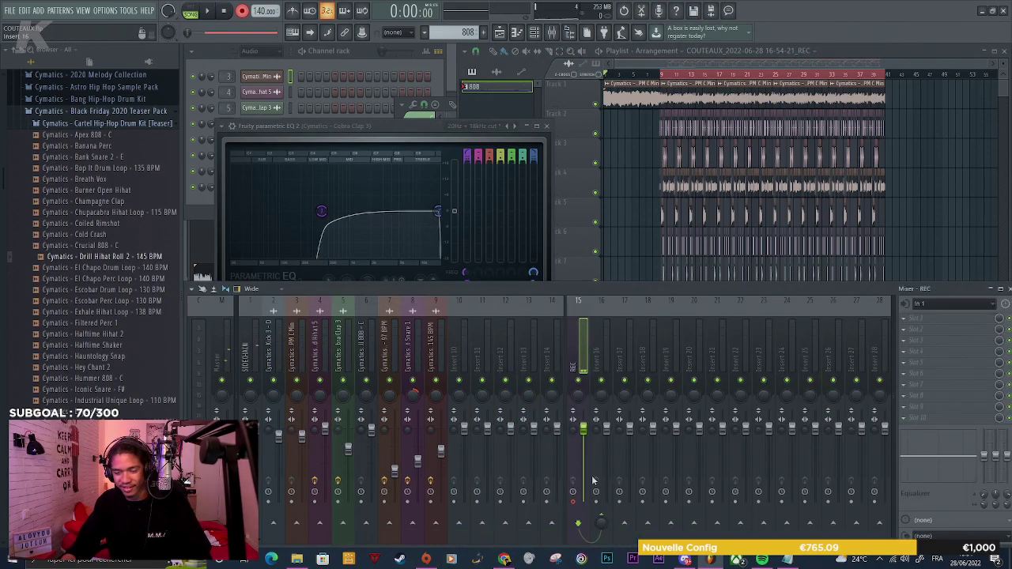
right_click(605, 525)
left_click(623, 394)
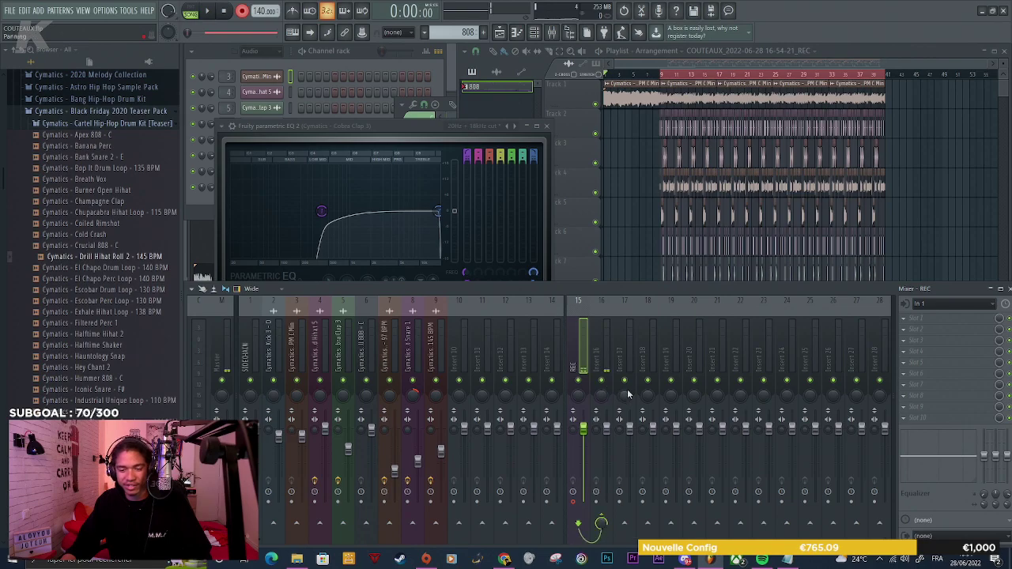
Return to the playlist and play back the start of the recorded vocal clip on the REC track
right_click(958, 147)
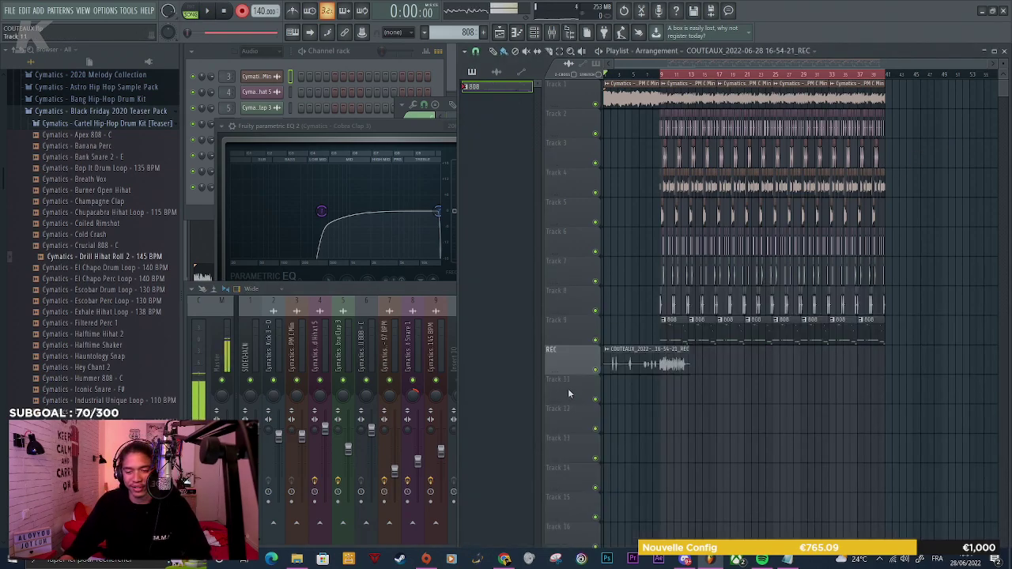
scroll(594, 388, "up", 4)
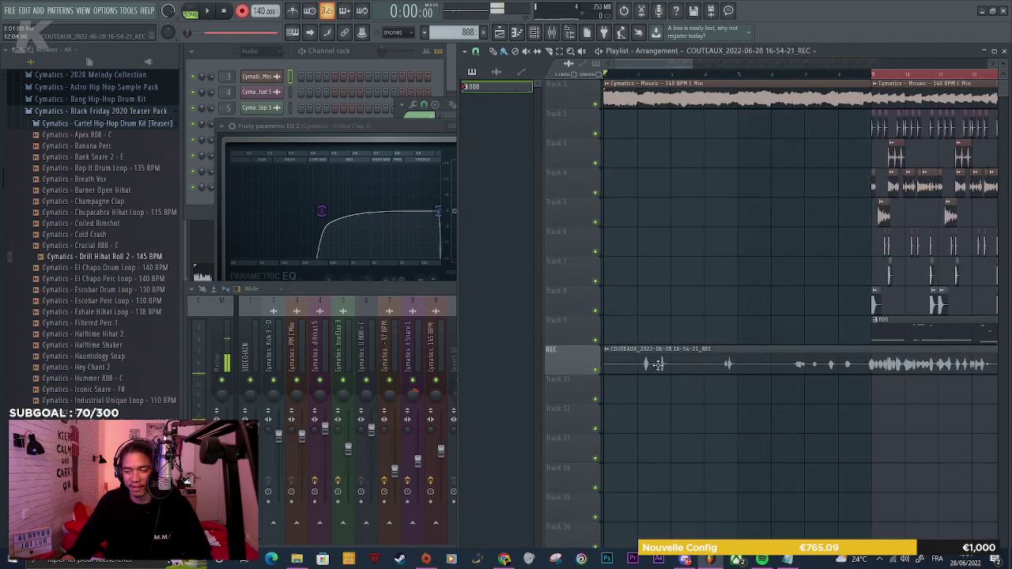
key("space")
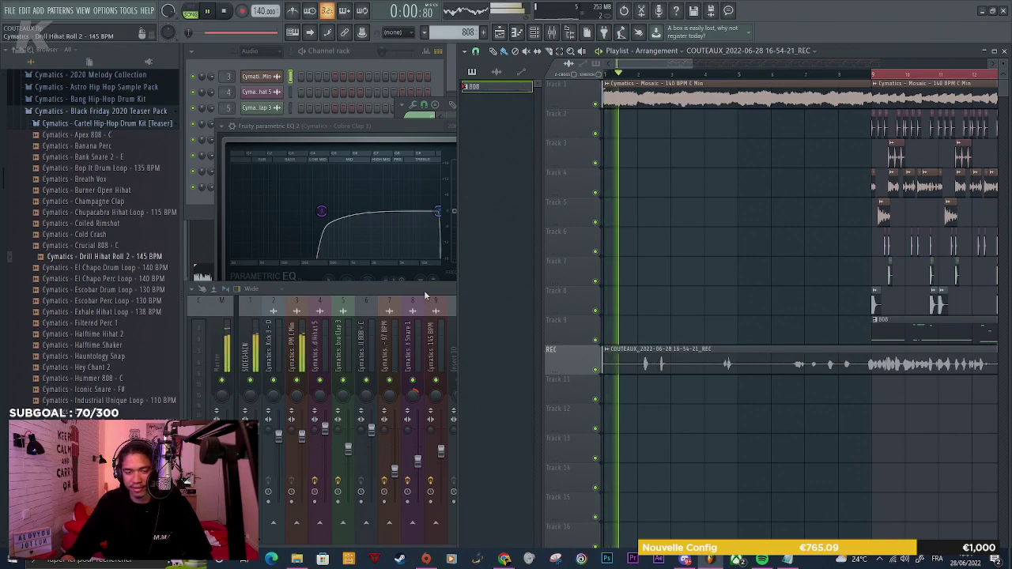
Add Fruity Limiter to the first effect slot of mixer insert 16 and switch it to compressor mode
key("F9")
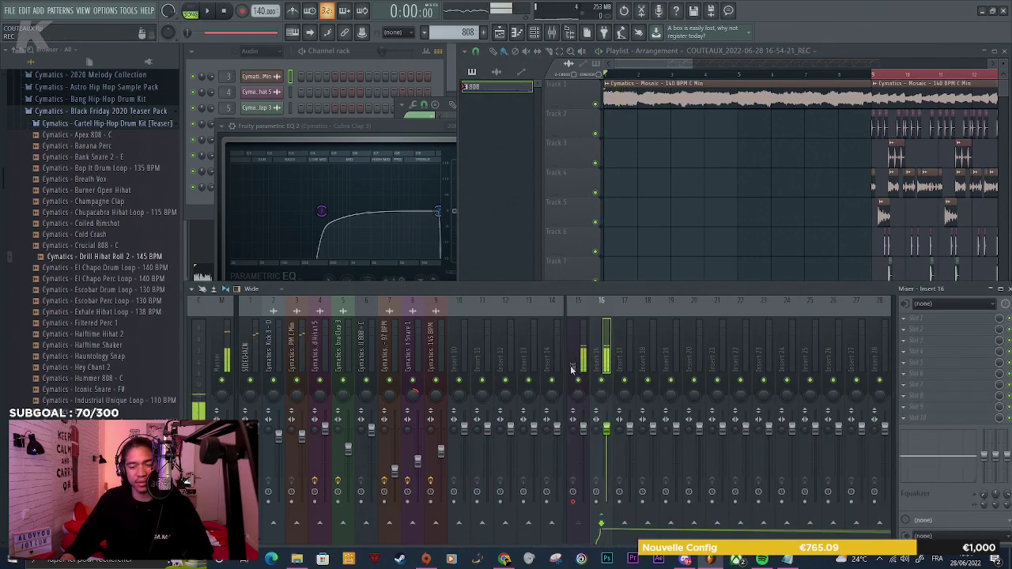
left_click(581, 357)
left_click(605, 352)
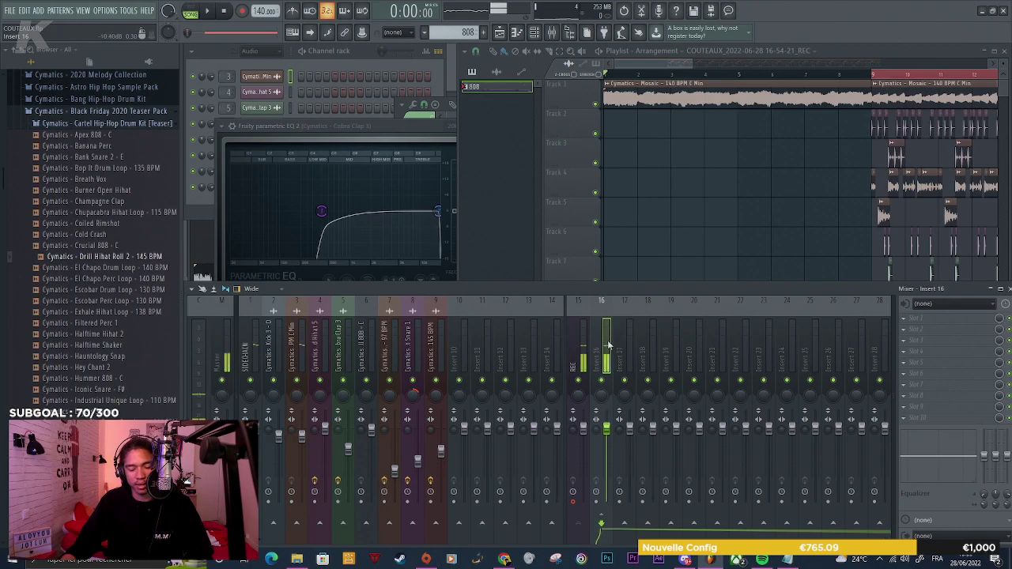
left_click(913, 353)
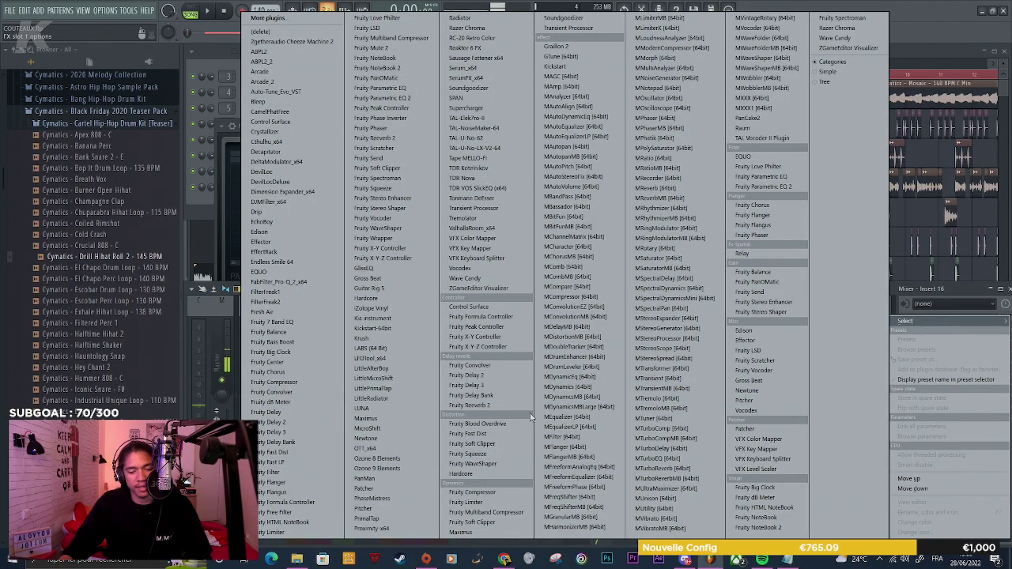
left_click(478, 503)
left_click(309, 283)
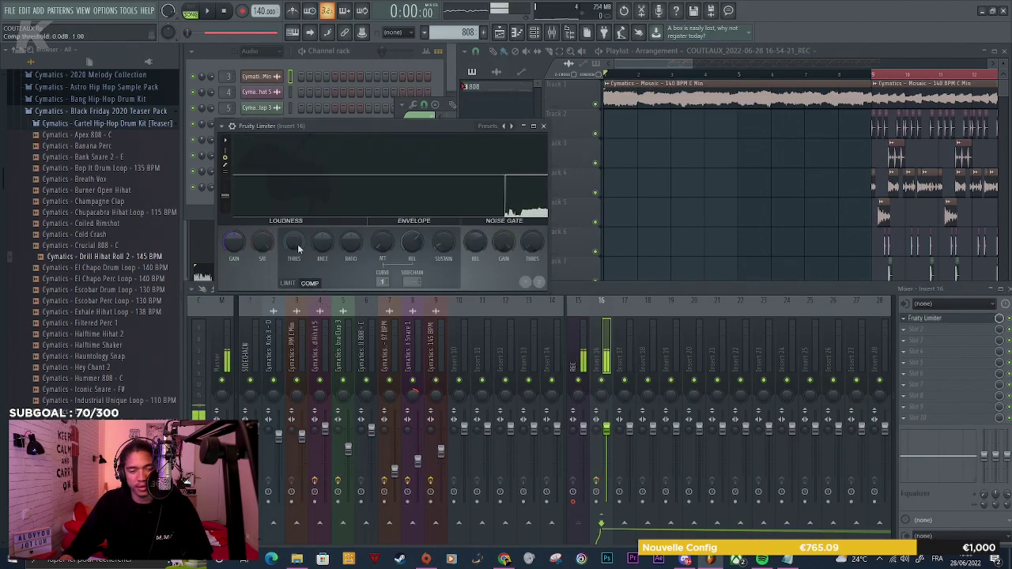
Raise the limiter's compression knee and ratio, lower its compression threshold, and raise the noise gate threshold
left_click_drag(322, 244, 321, 225)
left_click_drag(350, 243, 351, 218)
left_click_drag(293, 242, 293, 248)
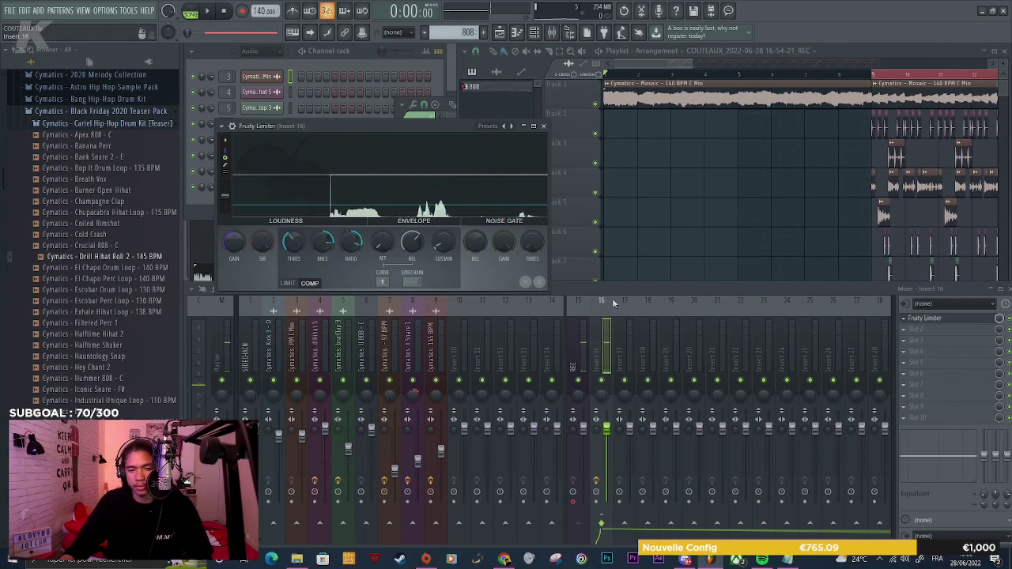
mouse_move(532, 242)
left_mouse_down()
mouse_move(532, 229)
mouse_move(504, 309)
mouse_move(532, 226)
left_mouse_up()
Open the sample settings of the recorded vocal clip in the playlist and enable Normalize
key("F5")
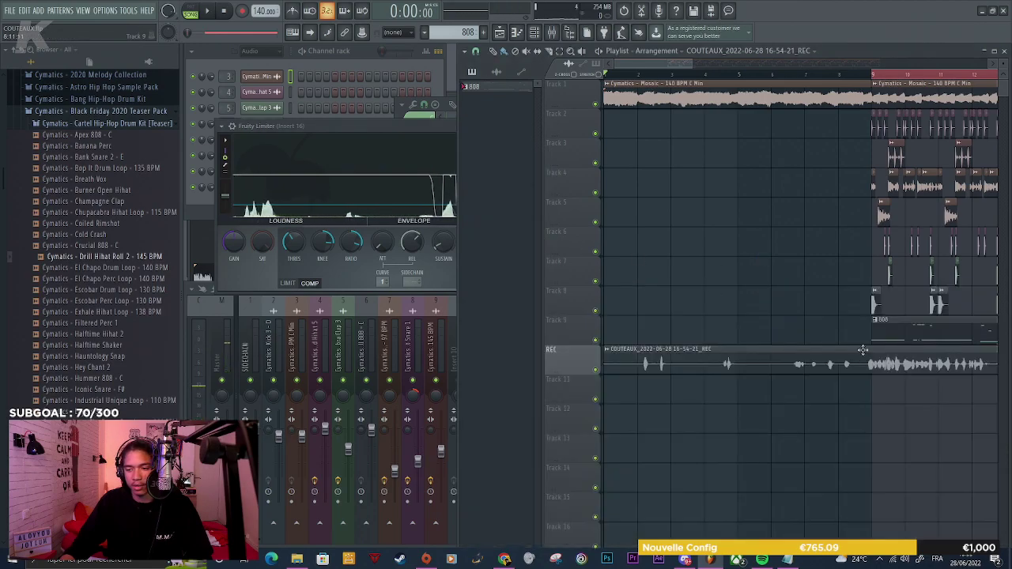
left_click(864, 370)
double_click(864, 371)
left_click(366, 209)
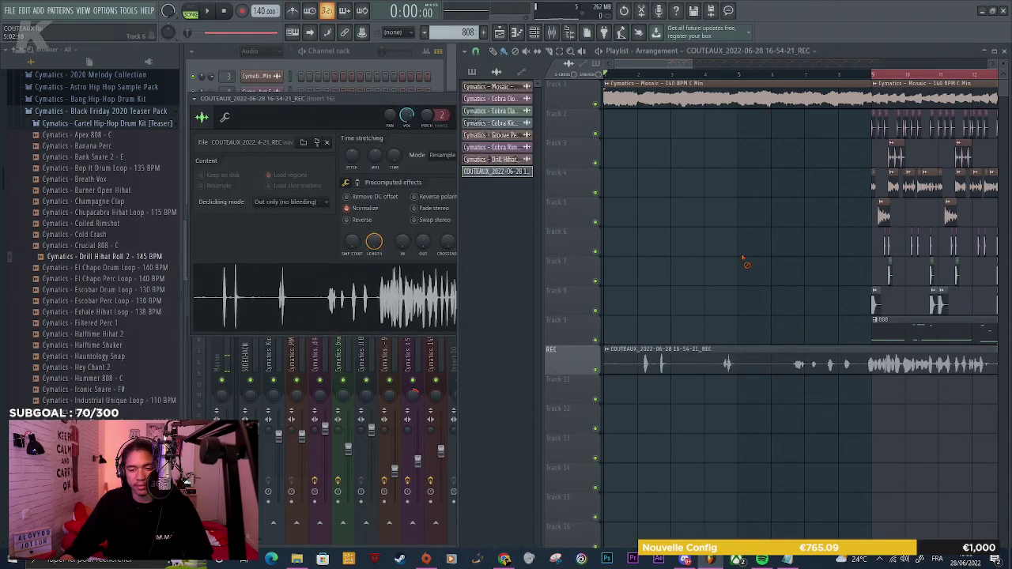
Add Supercharger to the second effect slot of insert 16 and raise its compression to about 3.65
key("F9")
left_click(906, 329)
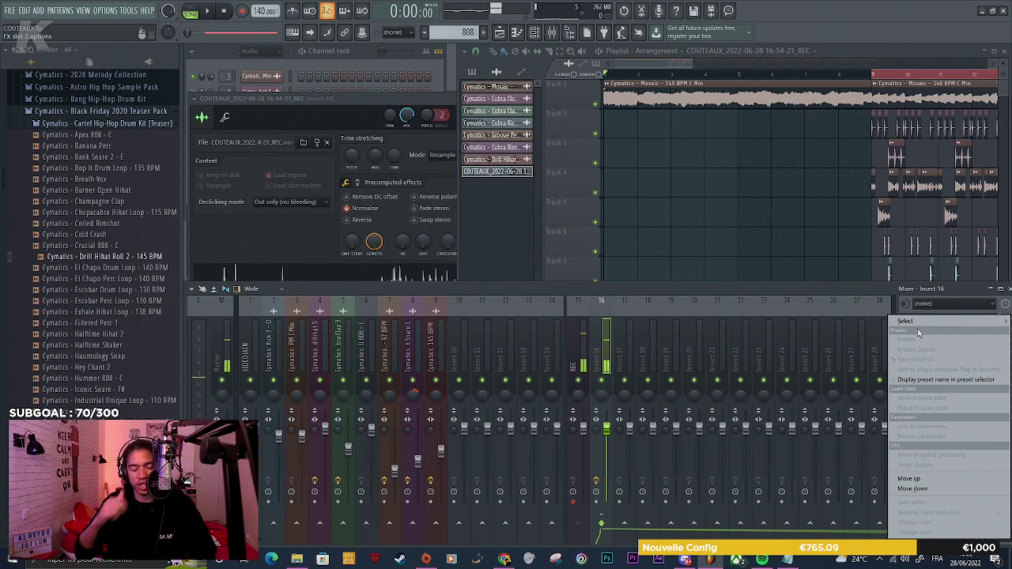
mouse_move(909, 321)
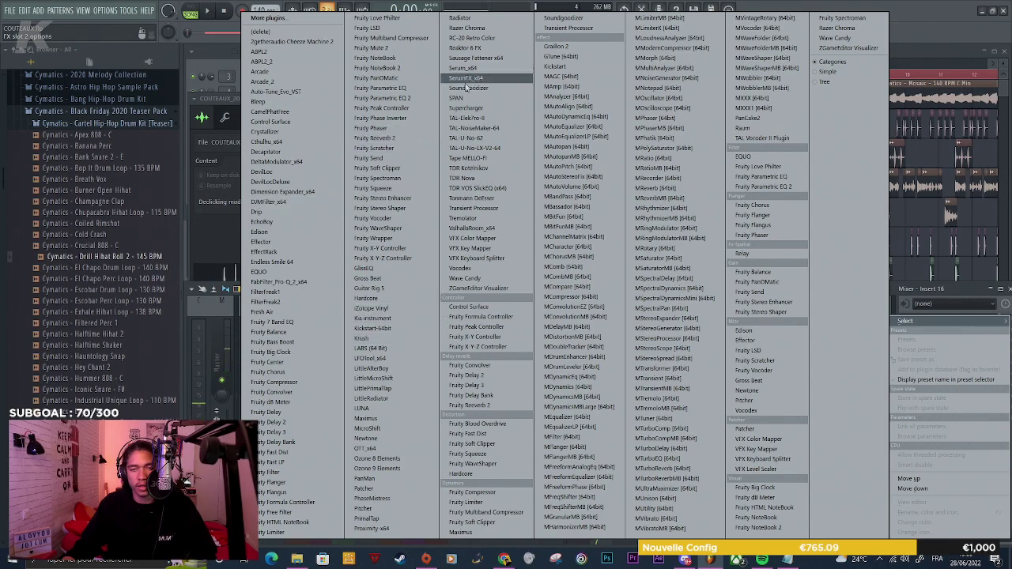
left_click(471, 108)
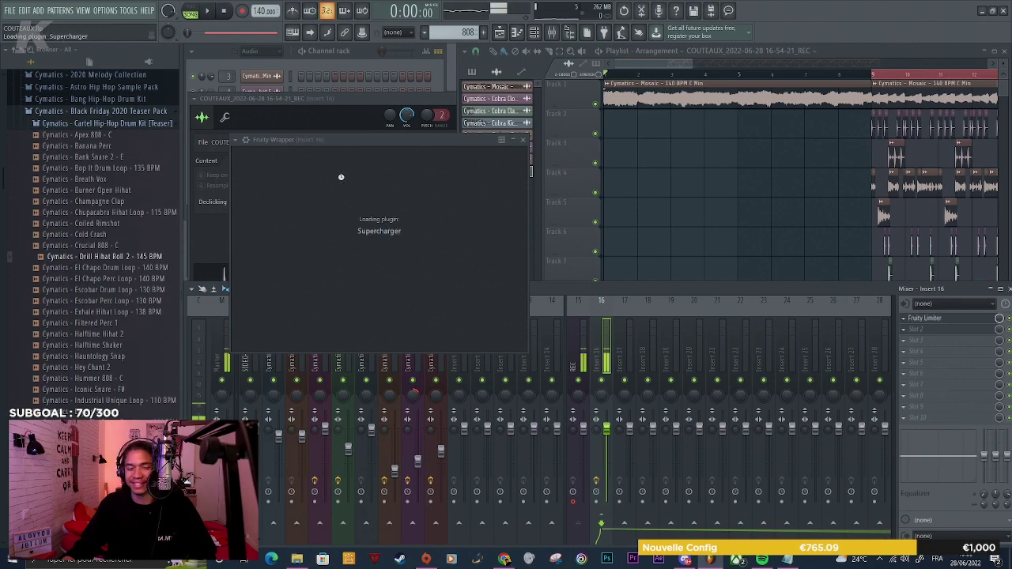
left_click_drag(393, 227, 393, 202)
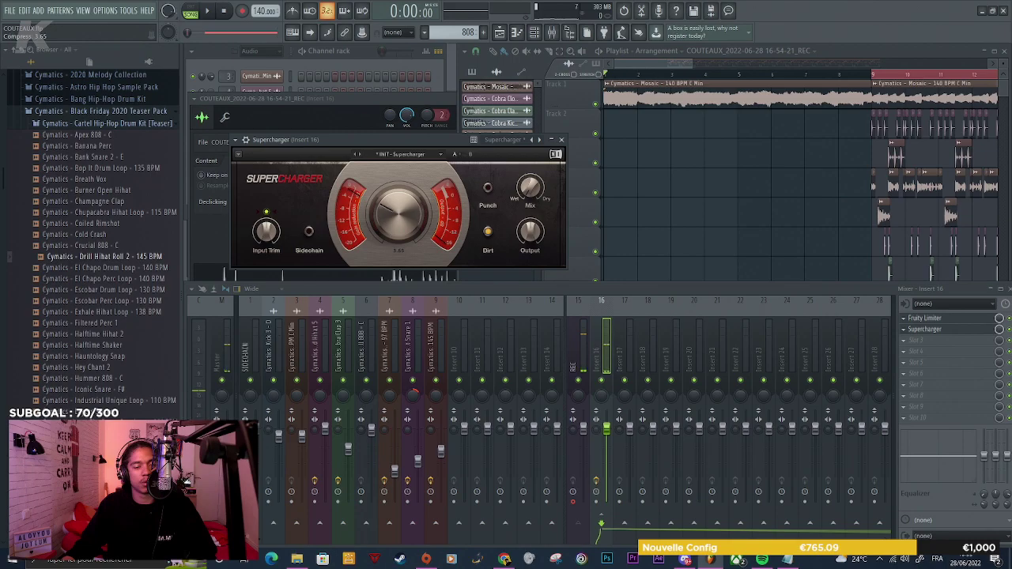
Add Fruity Parametric EQ 2 to the third slot of insert 16 and load the Vocal Presence preset
left_click(938, 346)
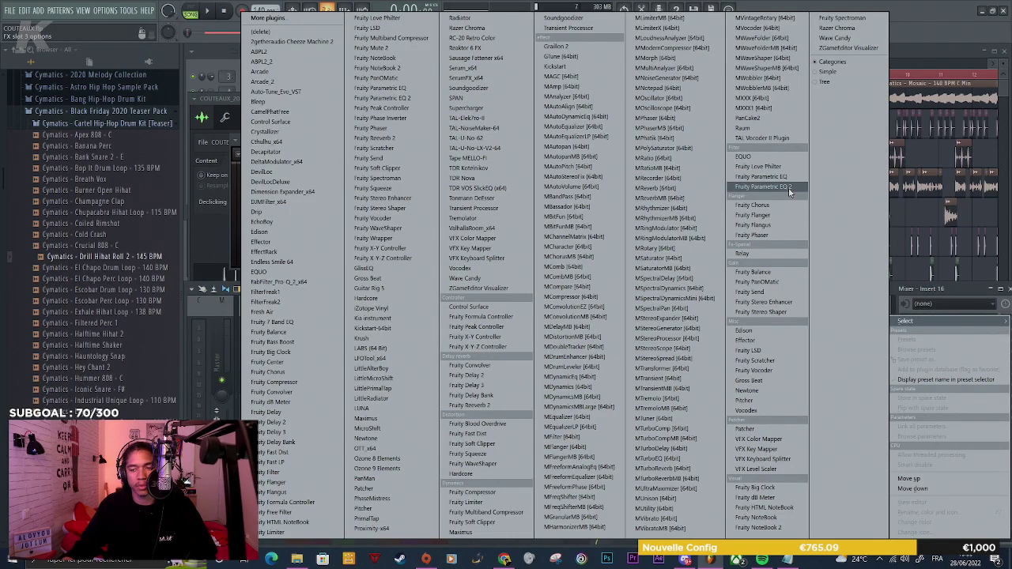
left_click(408, 165)
left_click(518, 158)
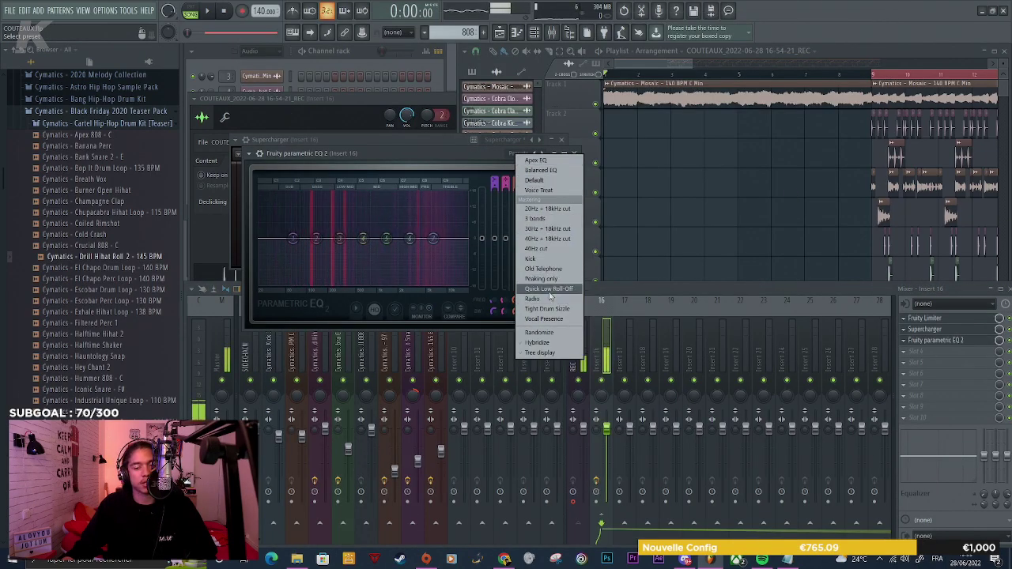
left_click(545, 320)
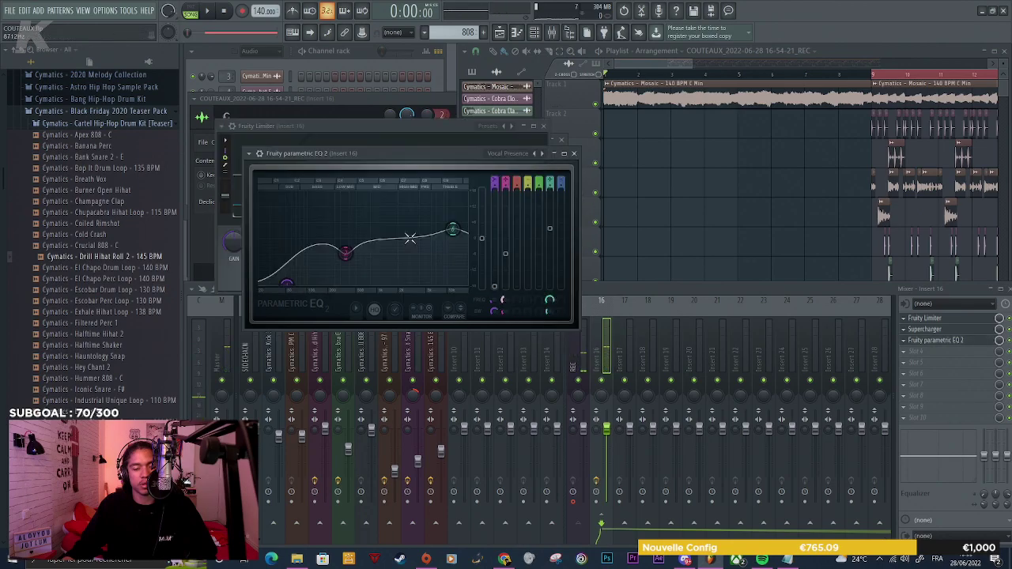
Reshape the Vocal Presence EQ: raise the low-mid dip of band 2 to a slight boost and reduce band 6 to about 1.2 dB near 9.9 kHz
left_click_drag(452, 230, 448, 232)
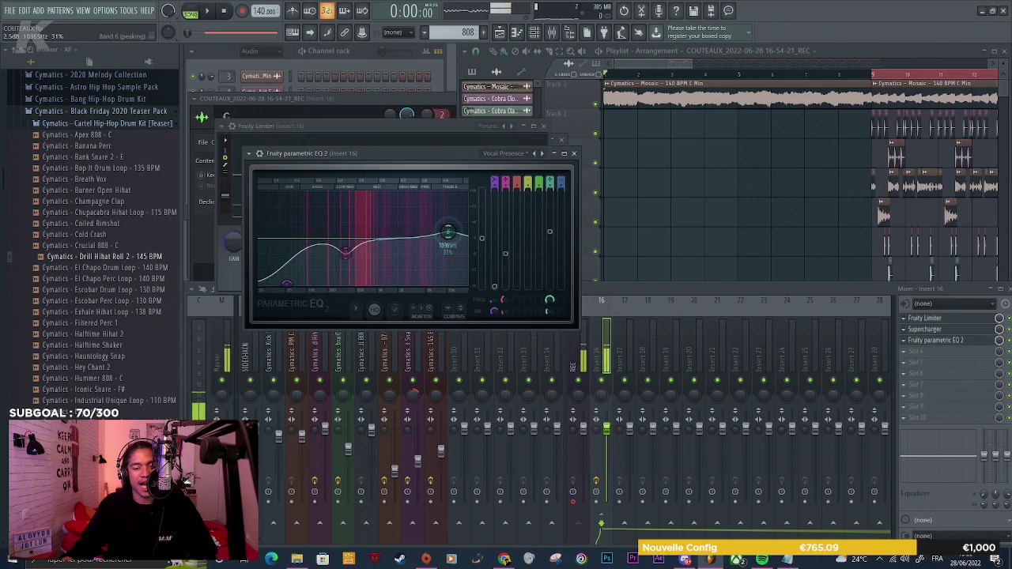
mouse_move(345, 253)
left_mouse_down()
mouse_move(340, 226)
mouse_move(340, 235)
left_mouse_up()
scroll(341, 235, "up", 6)
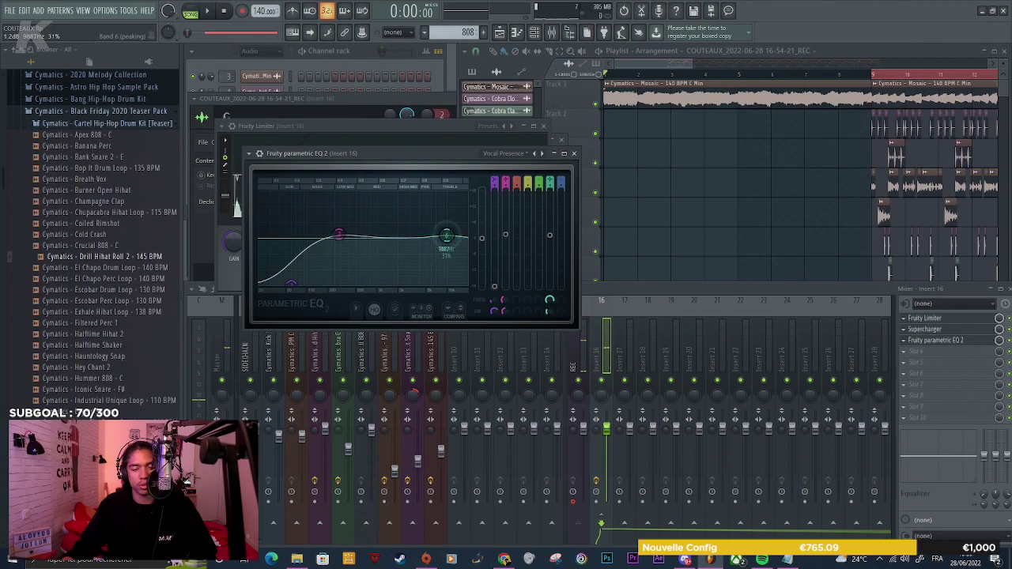
Add OTT_x64 to the fourth slot, set downward compression to 14% and depth to about 73%, and adjust the band thresholds
left_click(931, 355)
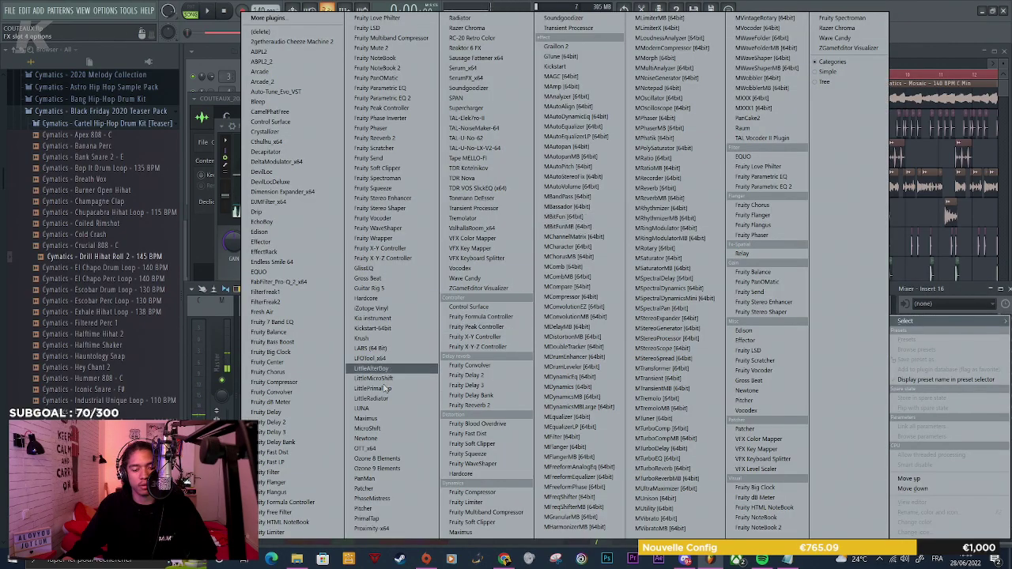
left_click(380, 448)
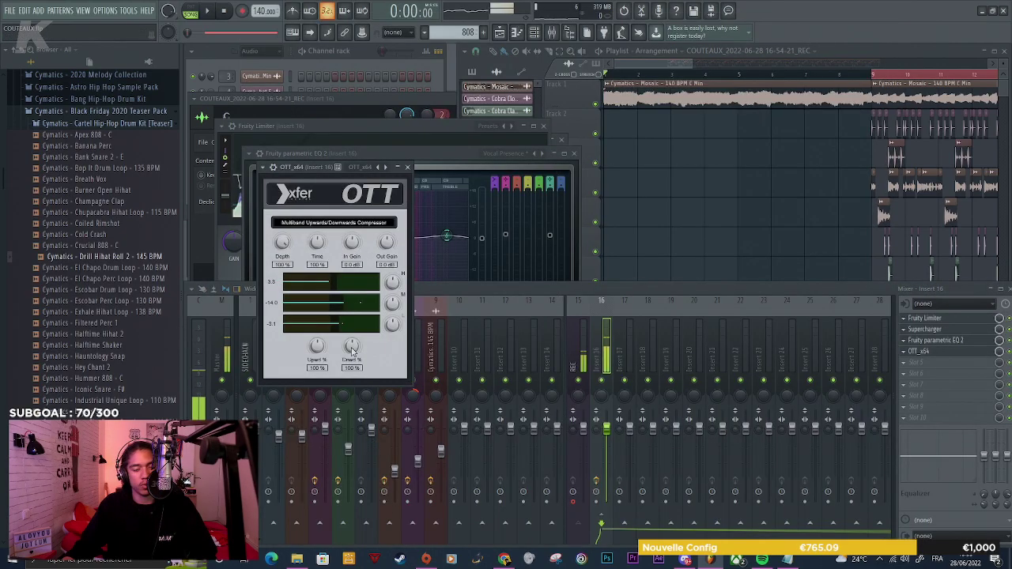
left_click_drag(353, 395, 353, 401)
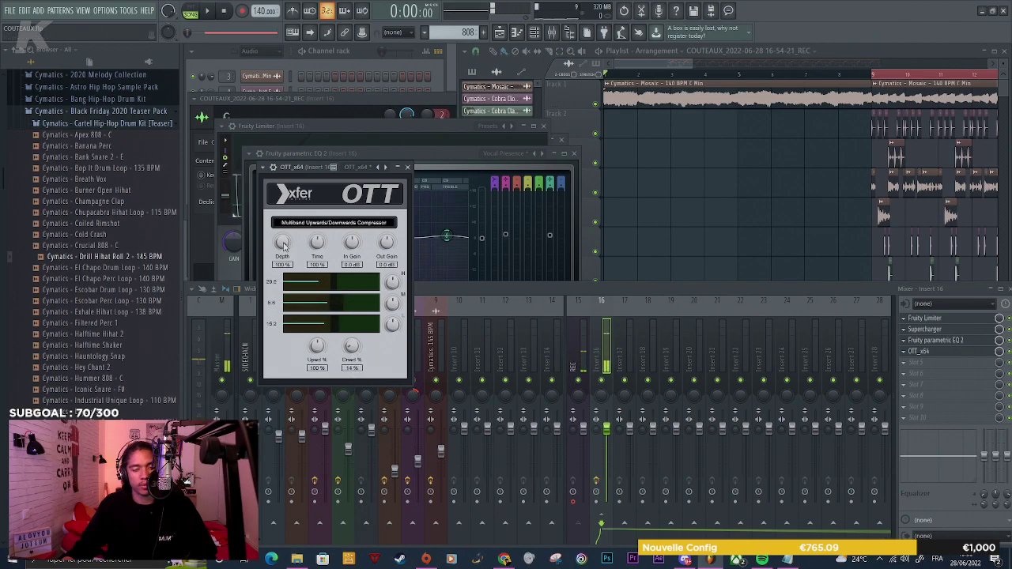
left_click_drag(282, 243, 286, 271)
left_click_drag(338, 328, 350, 328)
left_click_drag(338, 304, 332, 303)
left_click(333, 285)
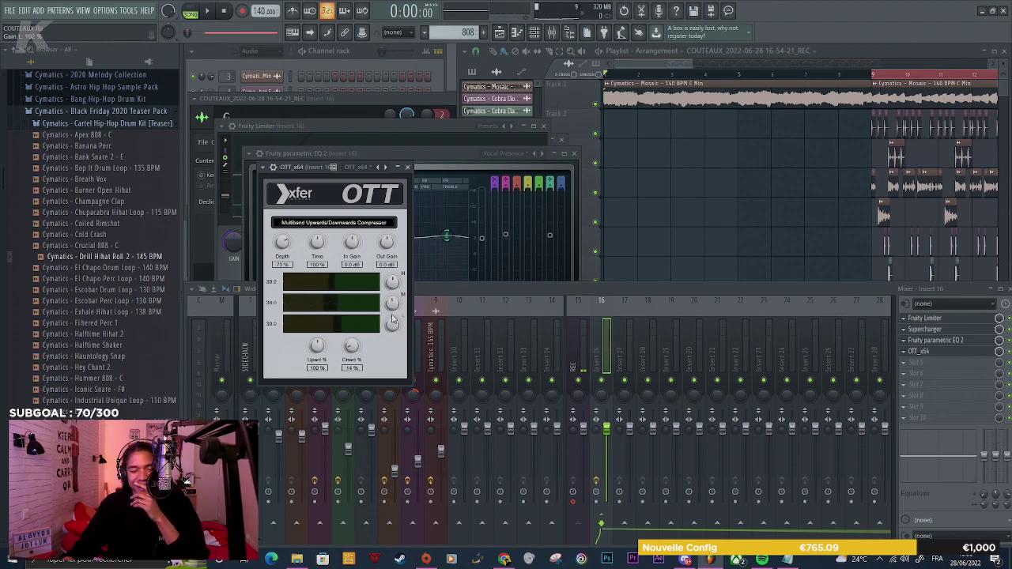
Add a second Fruity Parametric EQ 2 to the fifth slot with the Default preset and cut a deep high-frequency notch with band 6
left_click(922, 368)
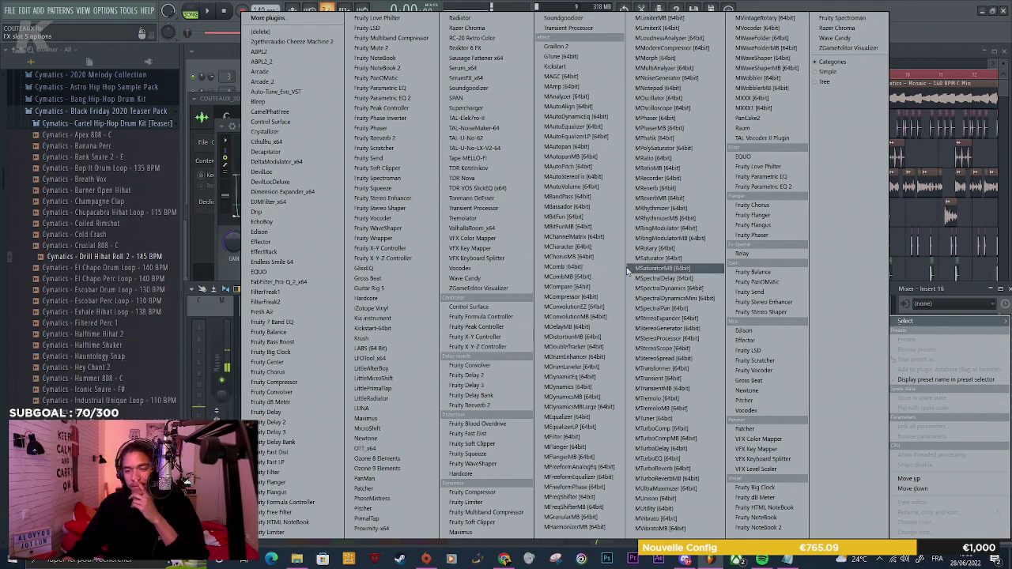
left_click(763, 187)
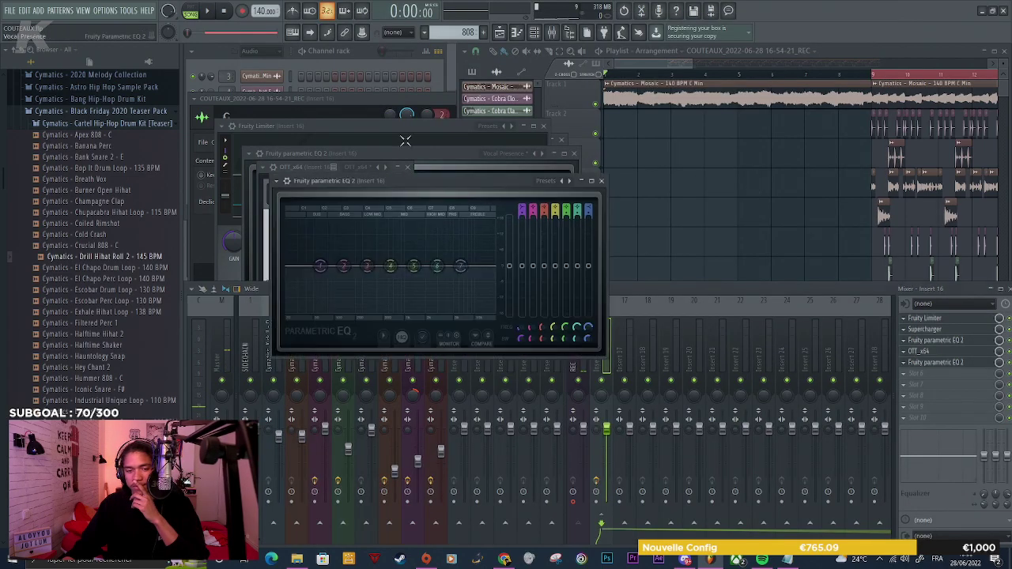
left_click(546, 180)
left_click(569, 237)
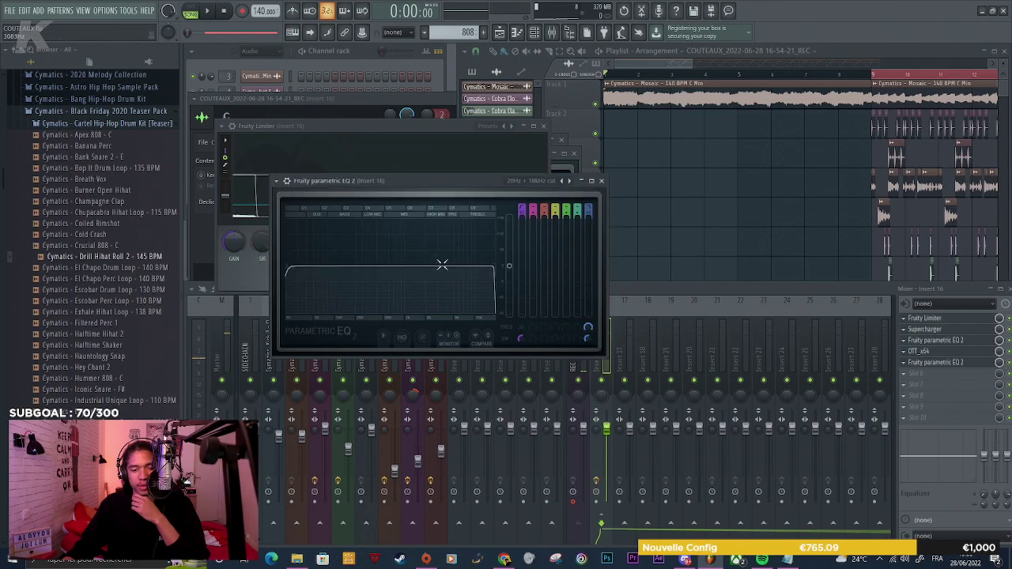
left_click(542, 181)
left_click(554, 236)
left_click(553, 236)
left_click(526, 181)
left_click(543, 207)
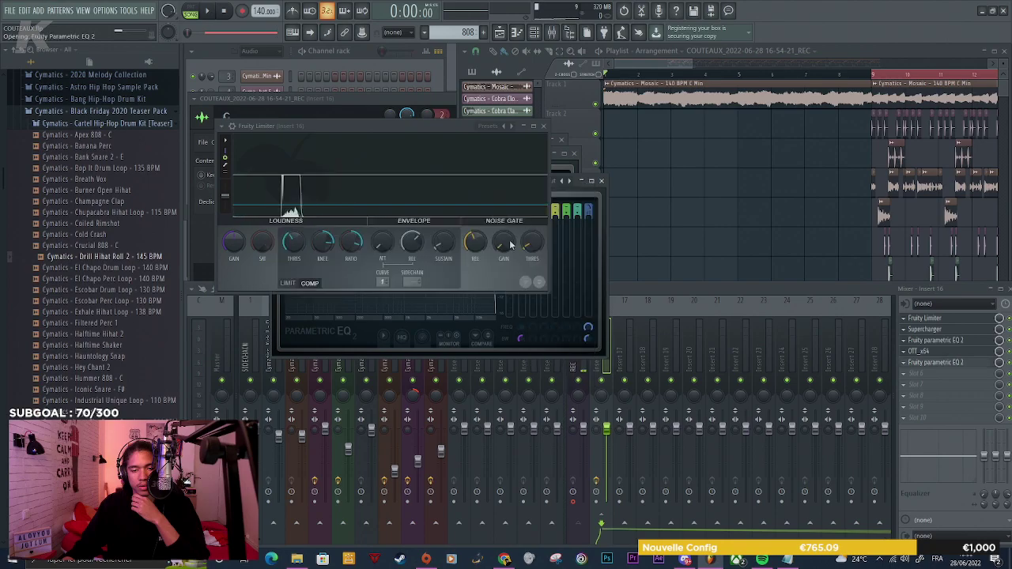
left_click_drag(455, 267, 459, 304)
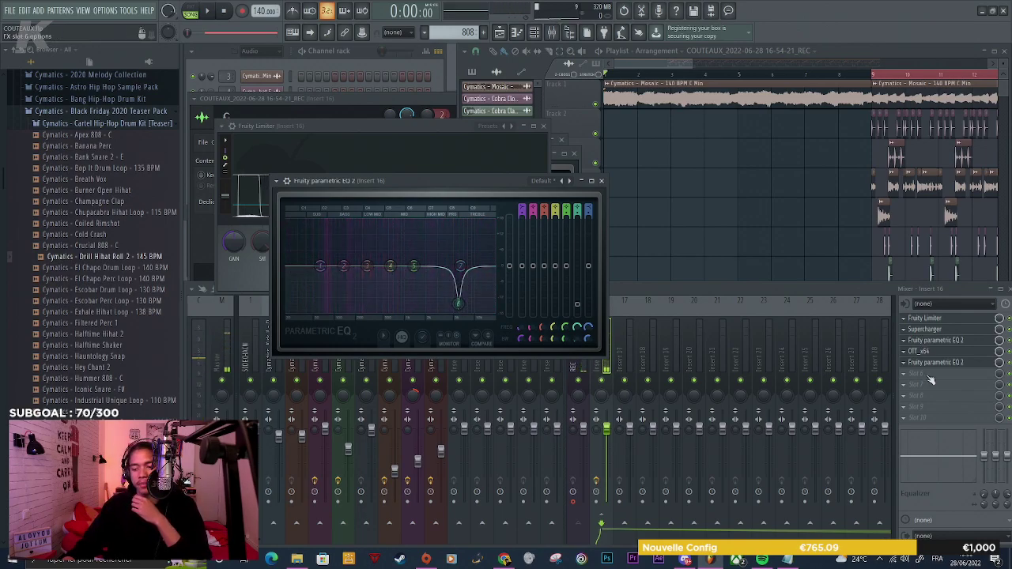
Add TDR Nova to the sixth slot, enable its high-pass and low-pass filters, and set the high-pass frequency to 64 Hz
left_click(929, 374)
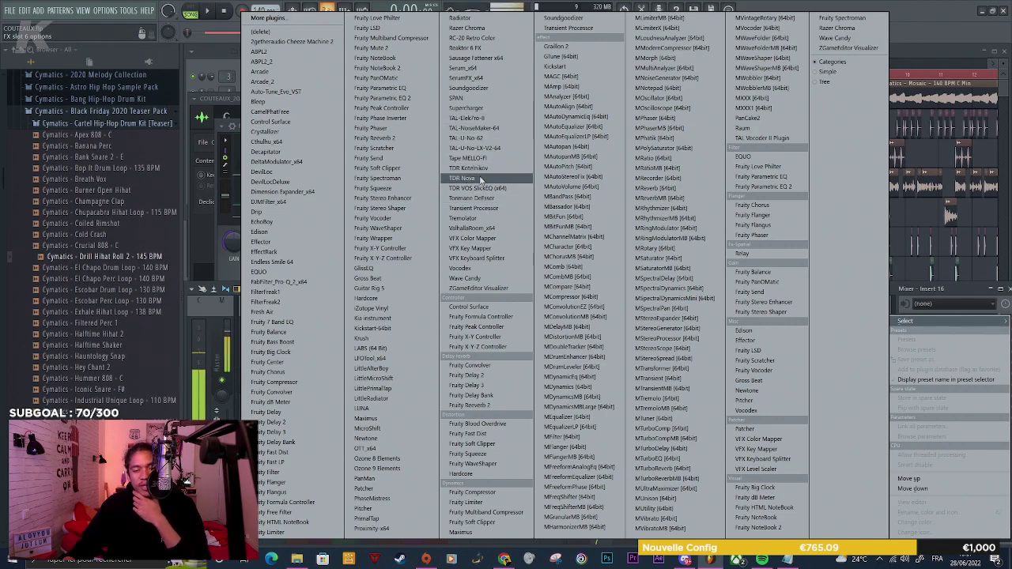
left_click(480, 179)
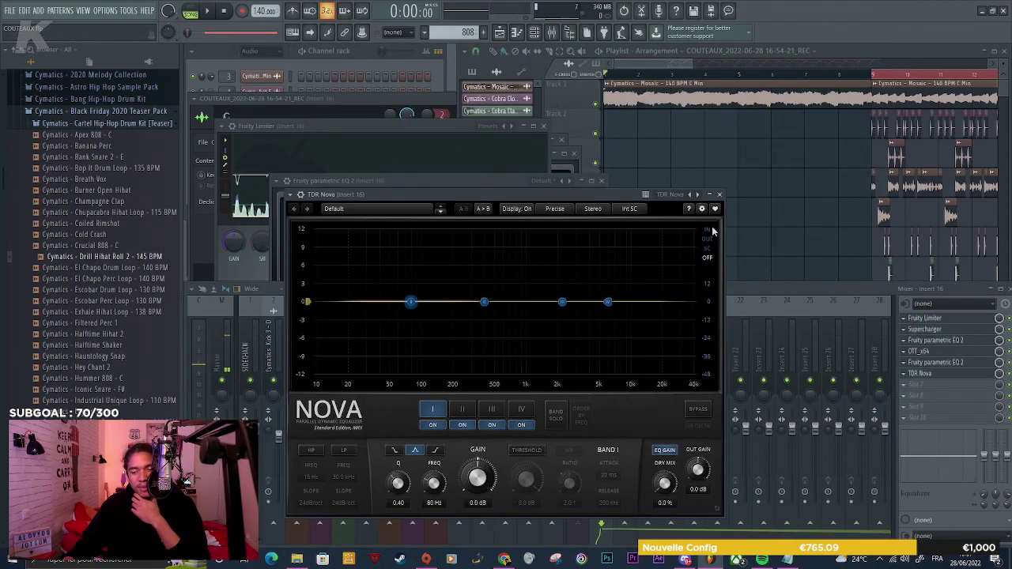
left_click(311, 450)
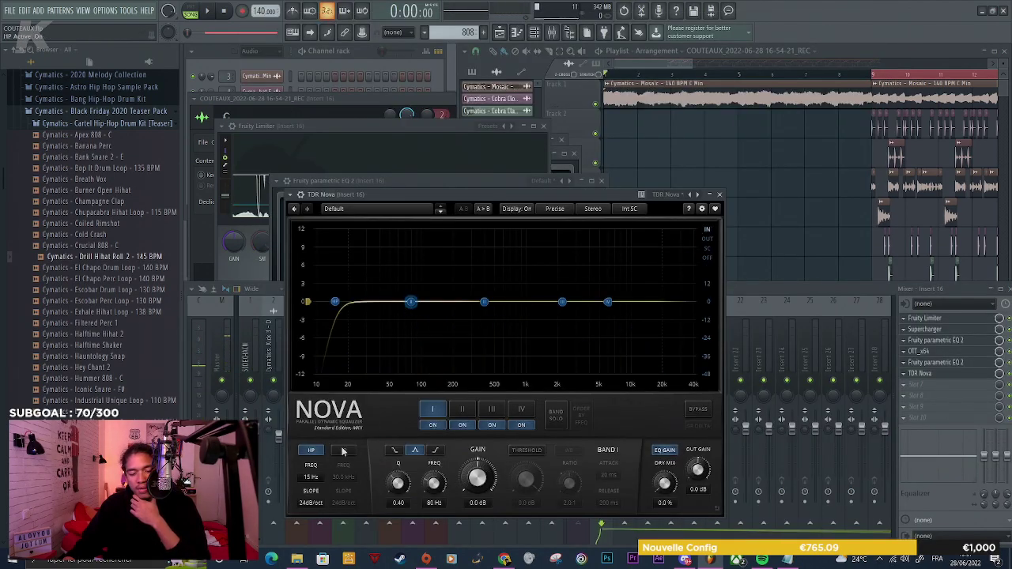
left_click(342, 451)
left_click_drag(336, 302, 403, 315)
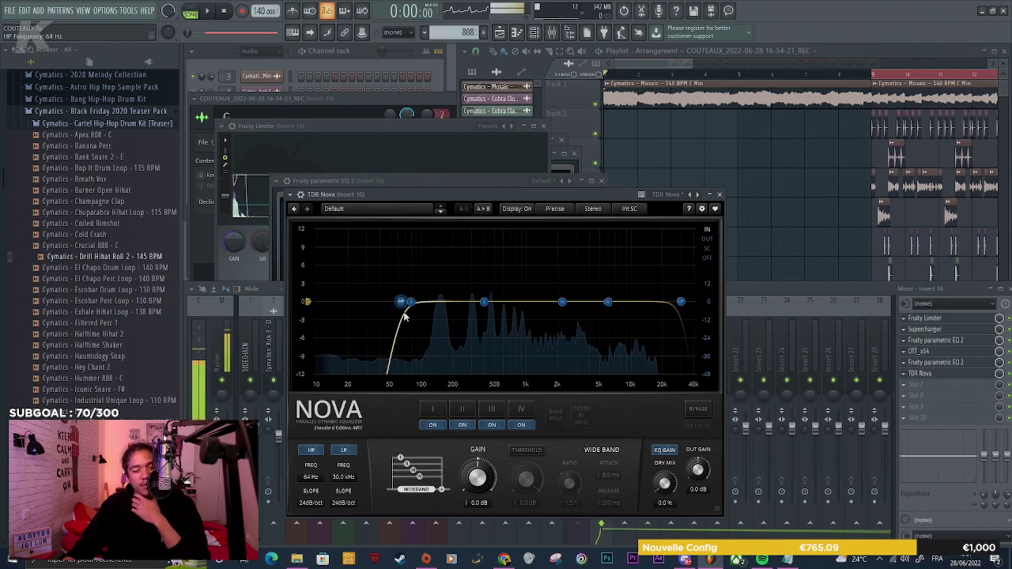
Cut Nova's band II slightly near 400 Hz and lower band III more deeply above 2 kHz with a narrower width
mouse_move(484, 302)
left_mouse_down()
mouse_move(484, 326)
mouse_move(485, 316)
left_mouse_up()
left_click_drag(563, 304, 567, 329)
scroll(570, 340, "up", 10)
Enable the dynamic threshold on Nova's band IV at -19.5 dB, lower the high-pass frequency, and return to the mixer
left_click(608, 302)
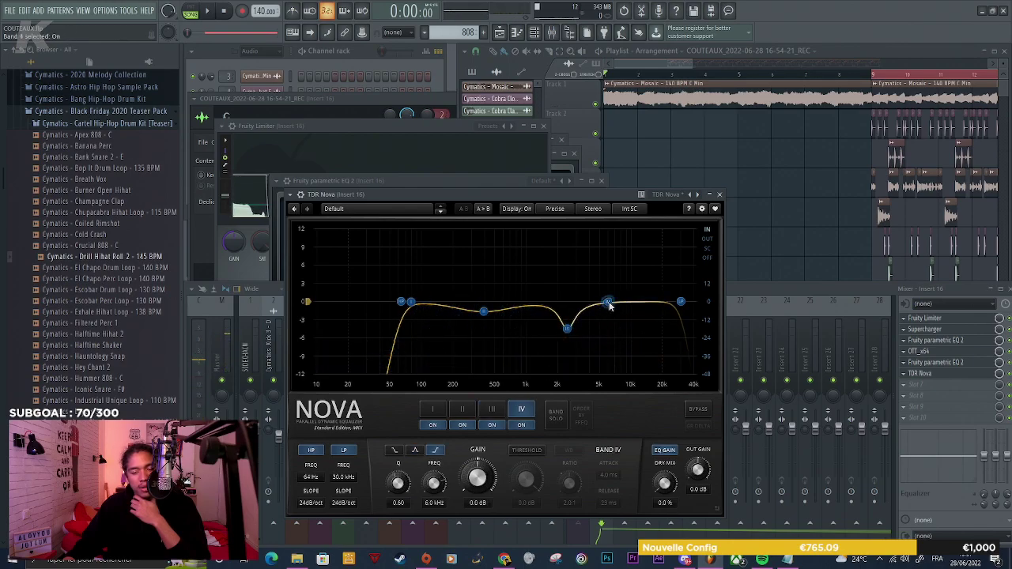
left_click(535, 454)
left_click_drag(526, 477, 526, 528)
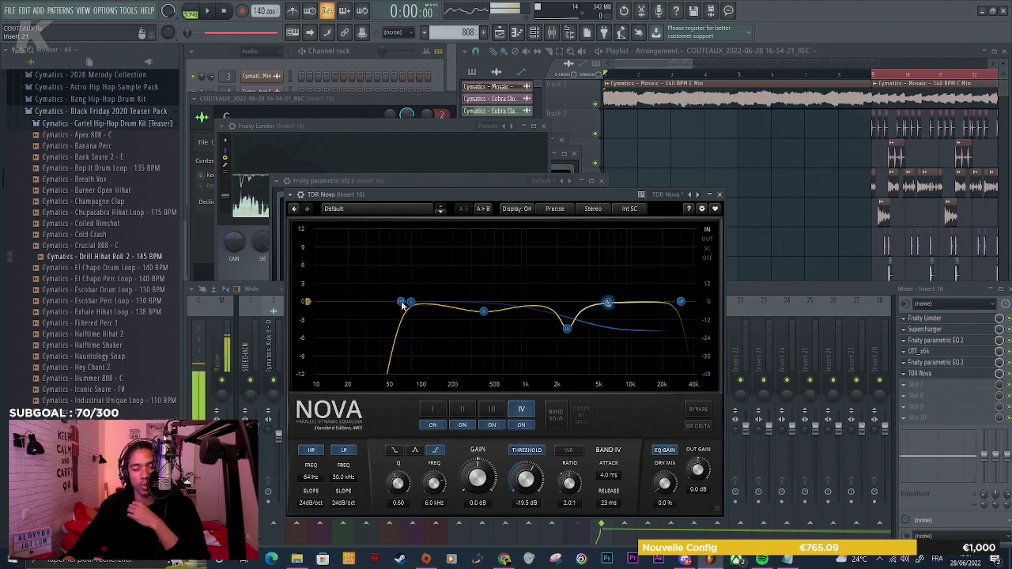
left_click_drag(402, 306, 388, 304)
left_click(754, 291)
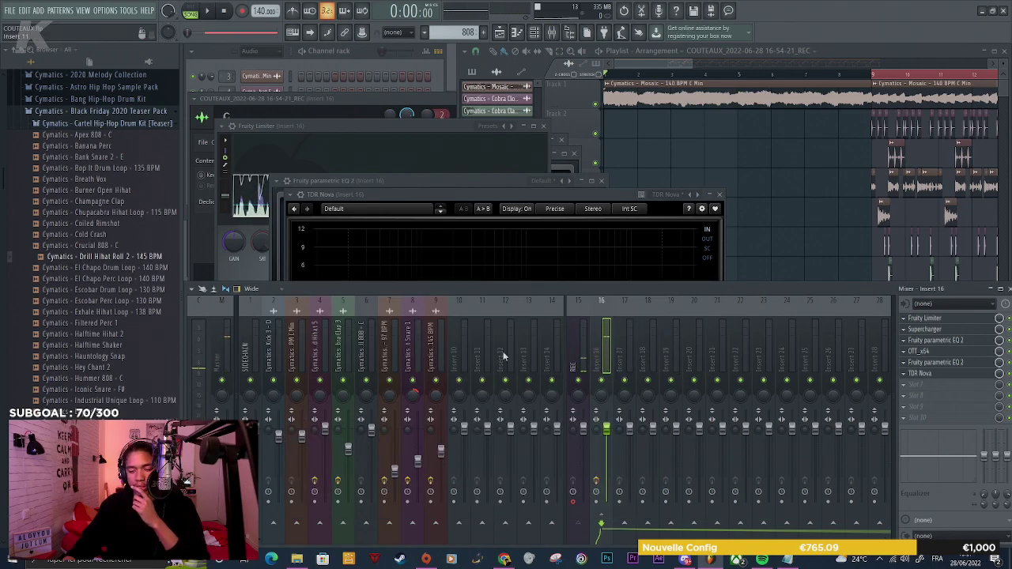
Rename mixer insert 16, which holds the vocal effects chain, as Voice Main
double_click(603, 343)
type("VO")
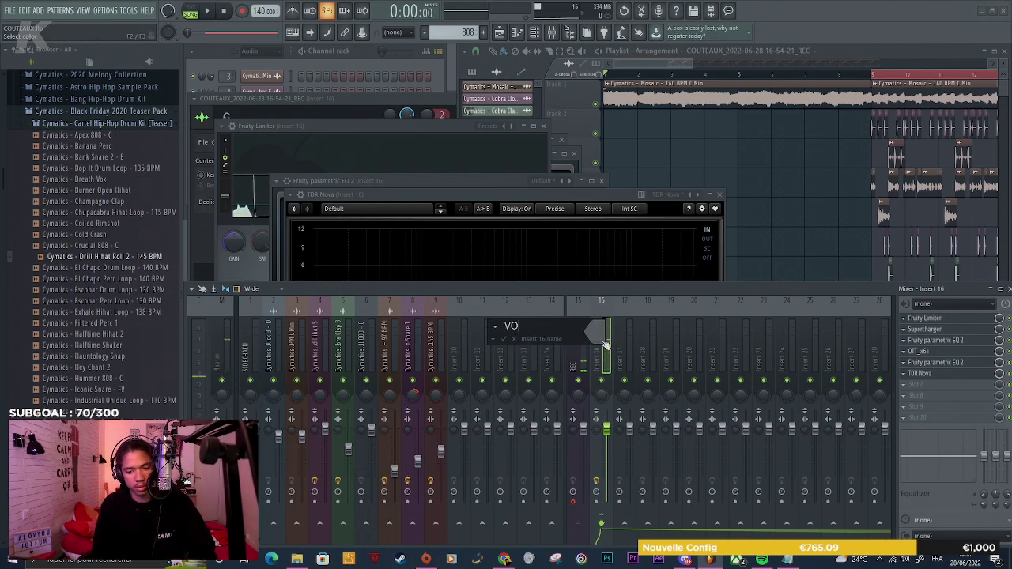
type("ICE Main")
key("Return")
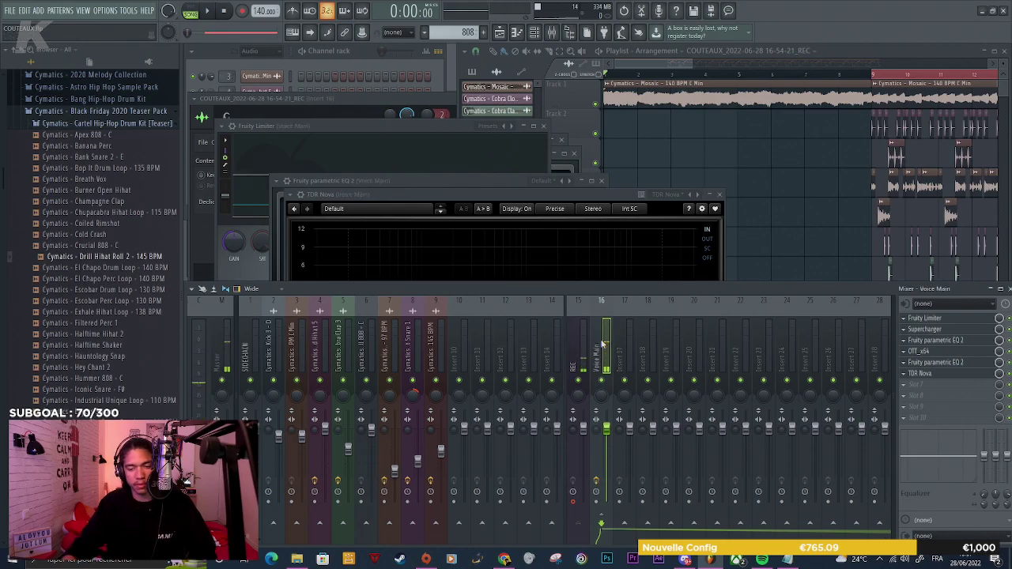
Move the empty insert 17 ahead of the Voice Main track and rename it VOCAL MASTER
left_click(626, 365)
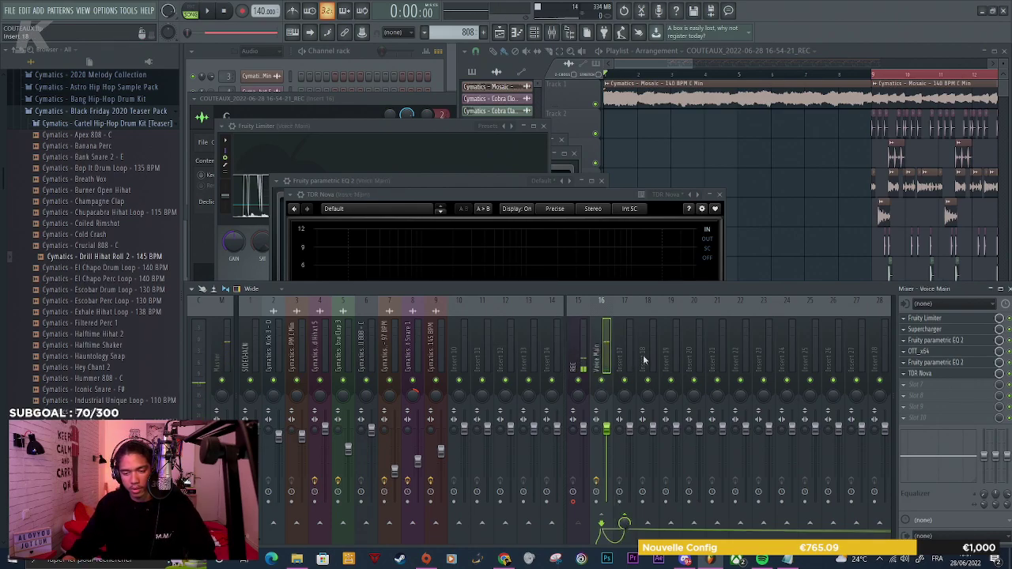
key("alt+Left")
key("F2")
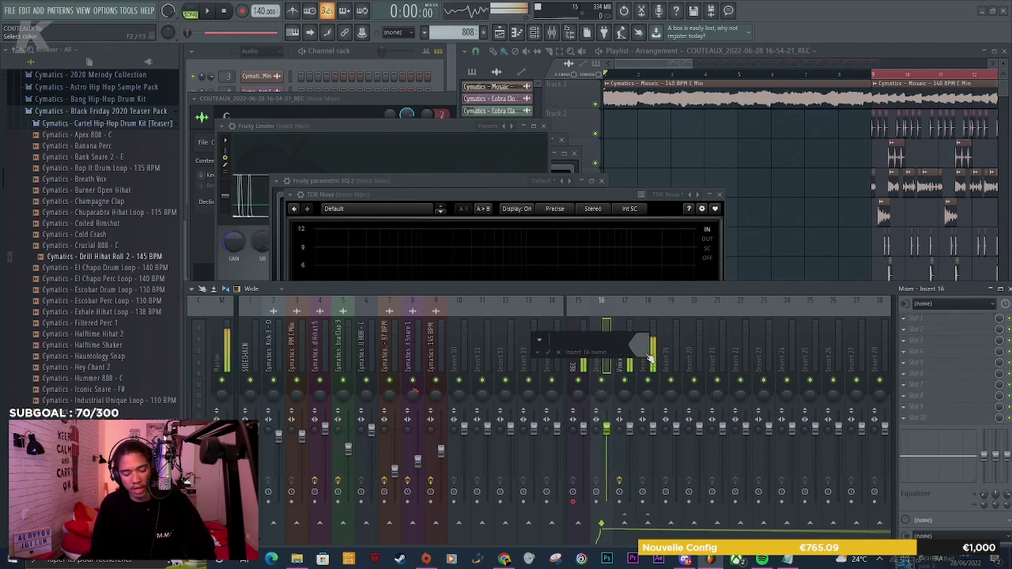
type("VO")
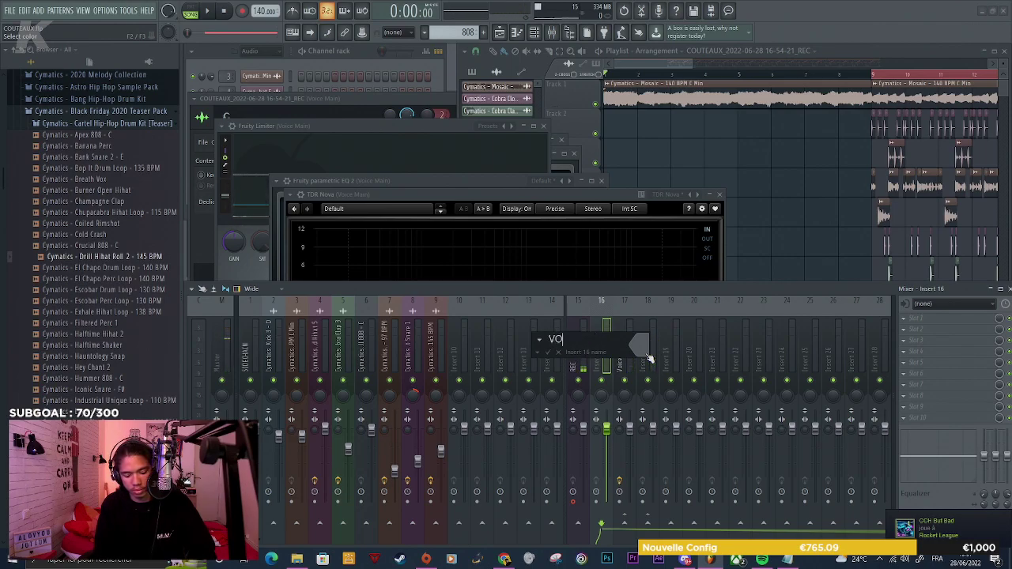
type("CAL MASTER")
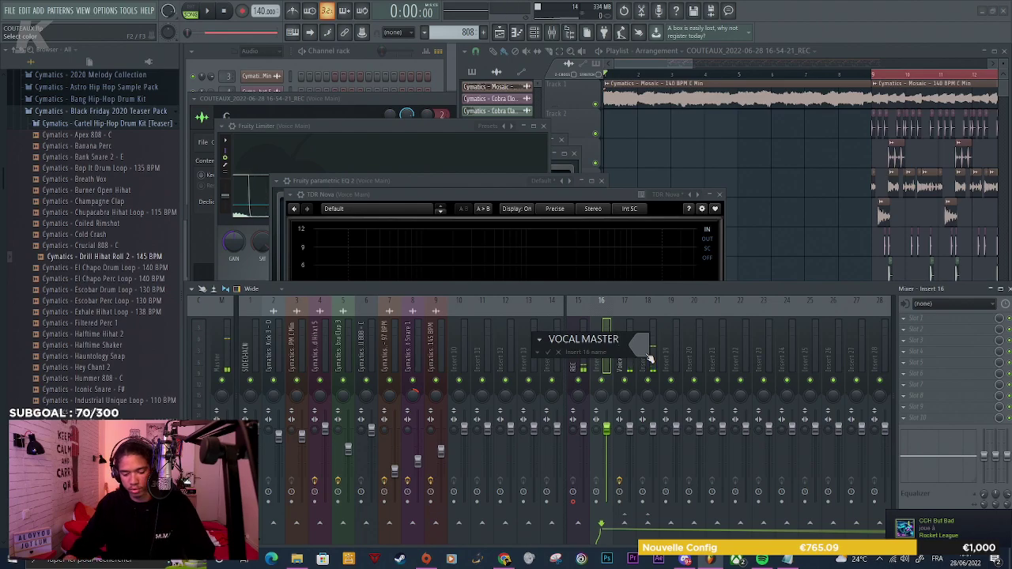
key("Return")
Rename mixer insert 18 as Voice FX
left_click(646, 357)
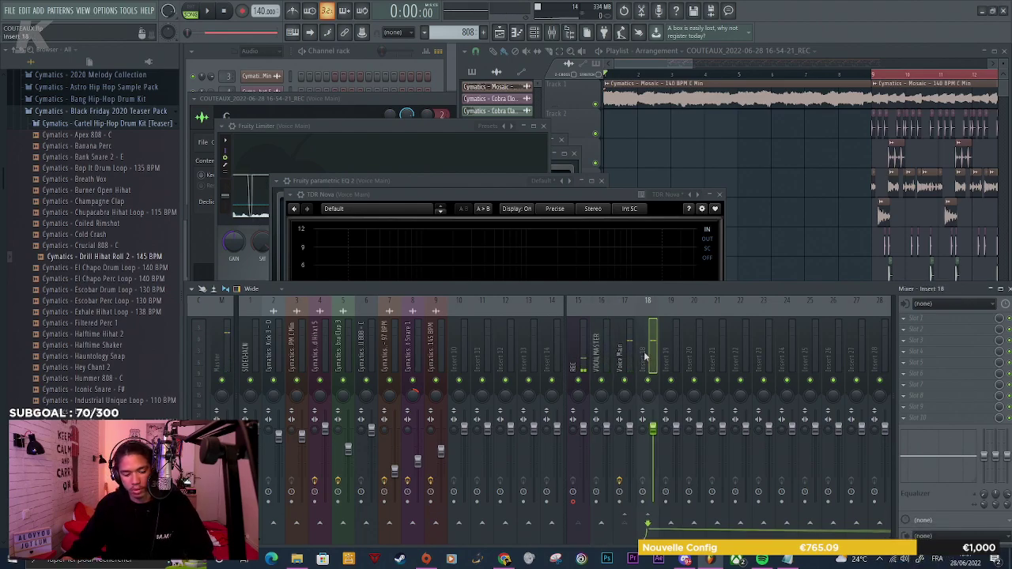
key("F2")
type("Voi")
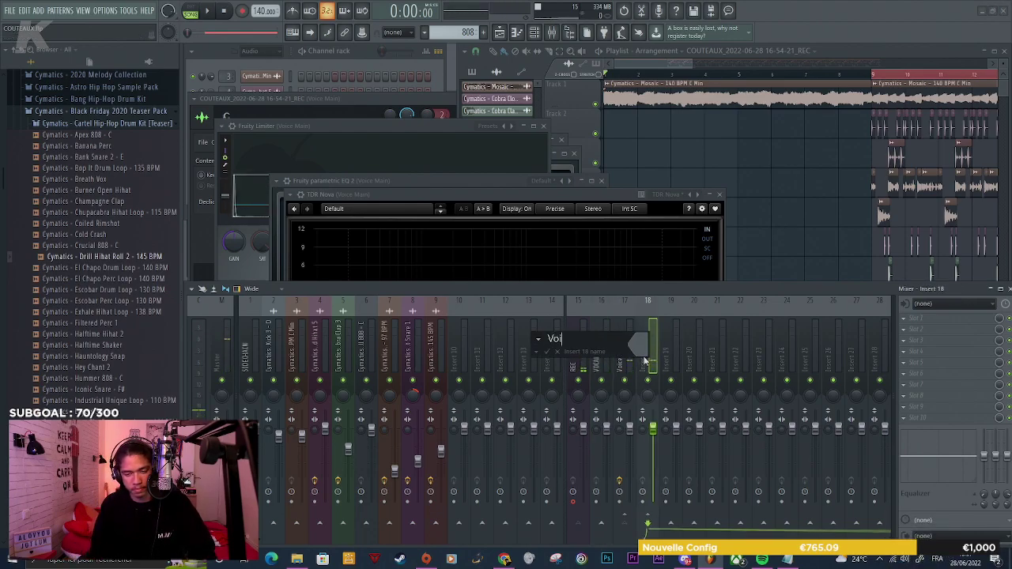
type("ce FX")
key("Return")
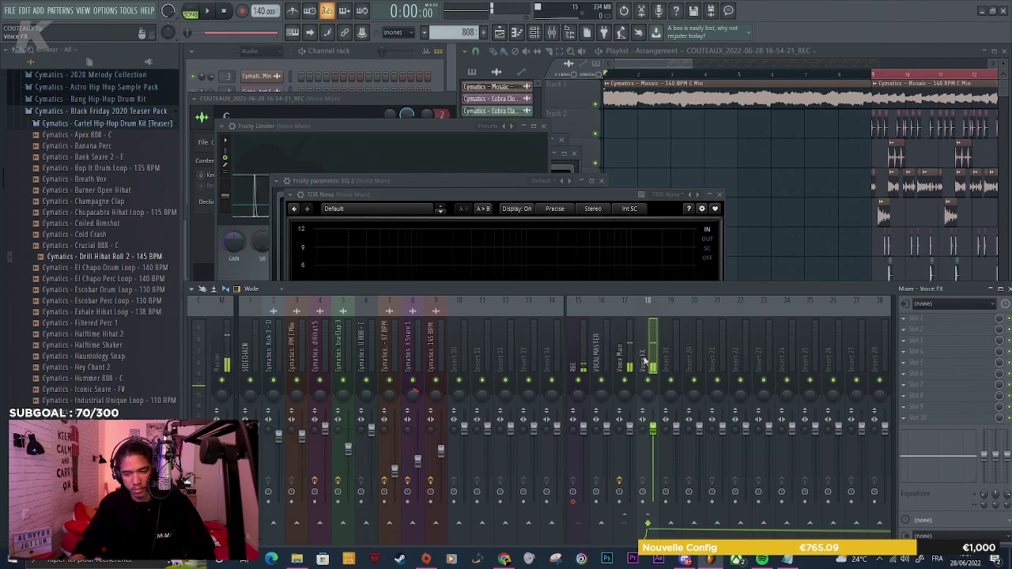
Add Fruity Convolver to Voice FX's first slot with the Krg - Empty Room preset and set the wet stereo to 24% separated
left_click(915, 321)
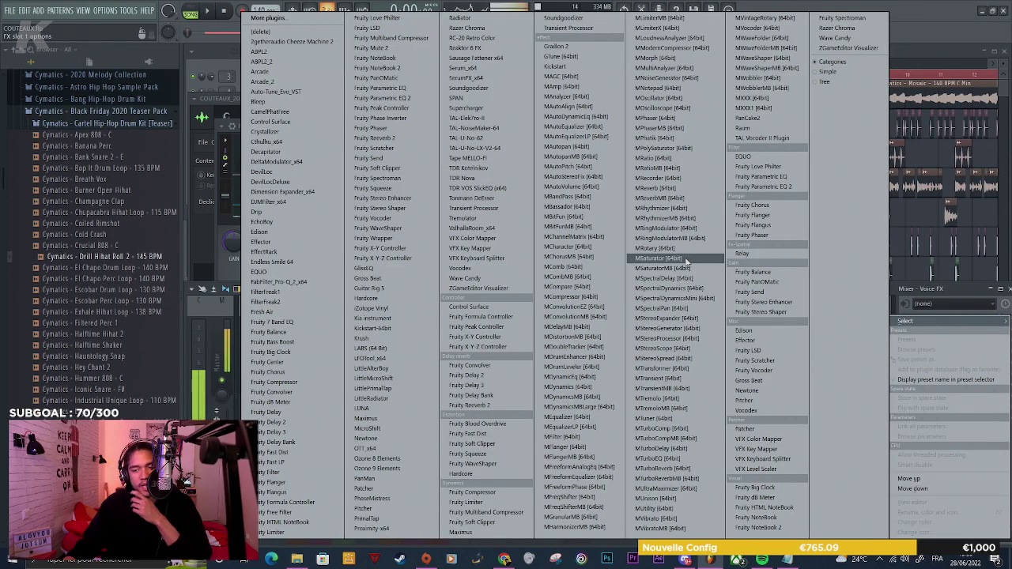
left_click(479, 366)
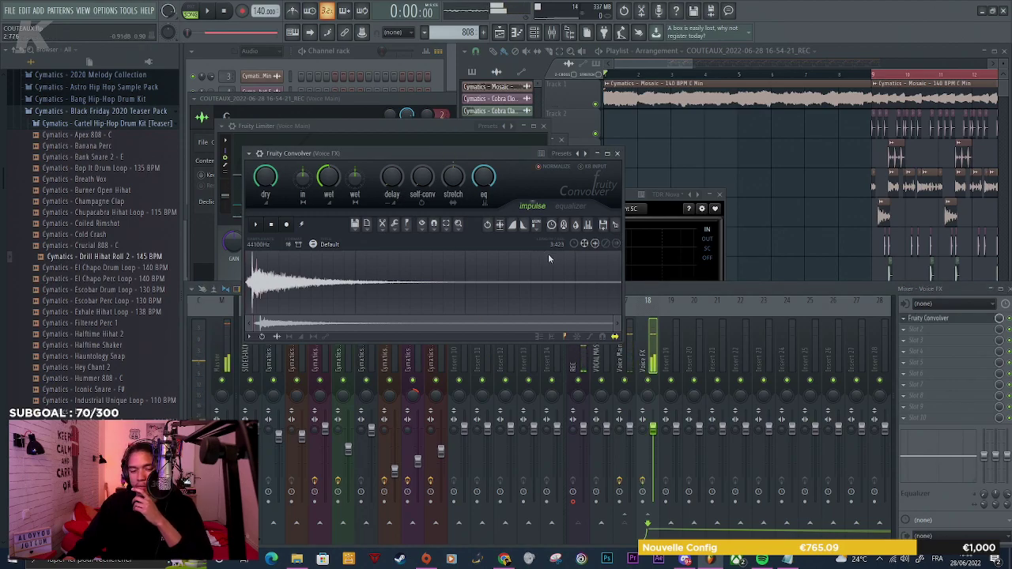
left_click(561, 155)
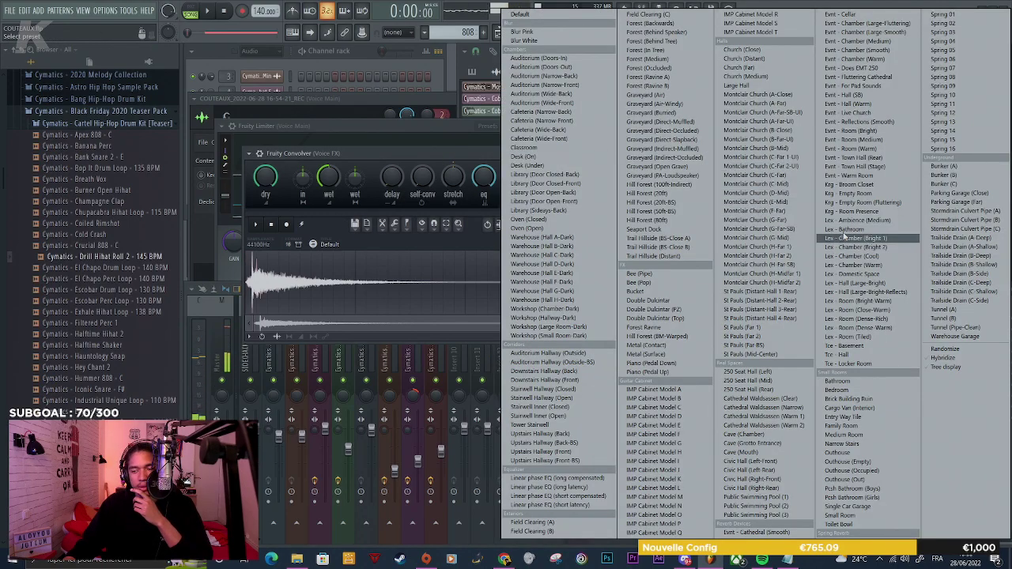
left_click(846, 194)
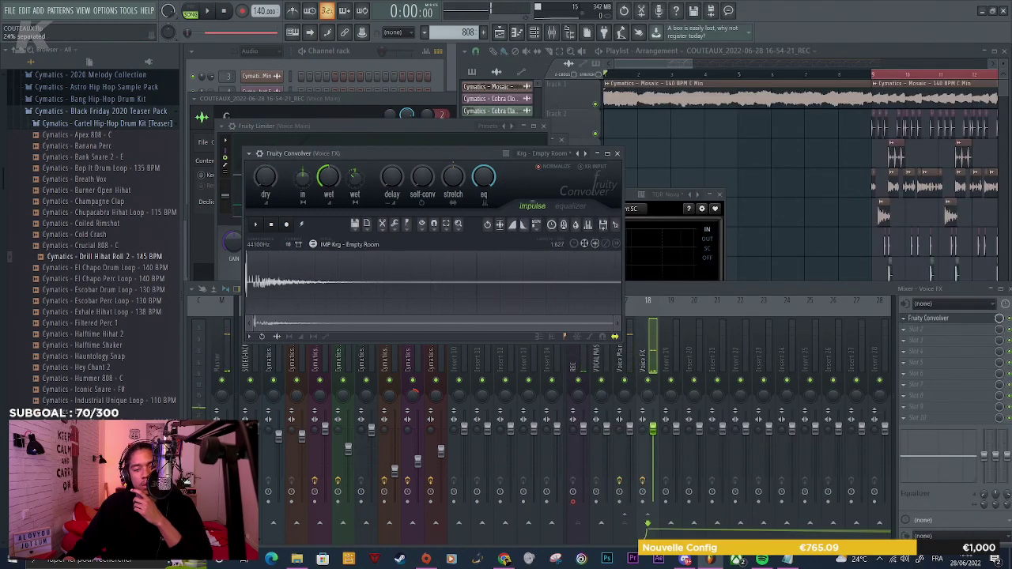
Add Fruity Delay Bank to Voice FX's second slot, set its feedback time to 3:00 and adjust the offset and separation
left_click(941, 330)
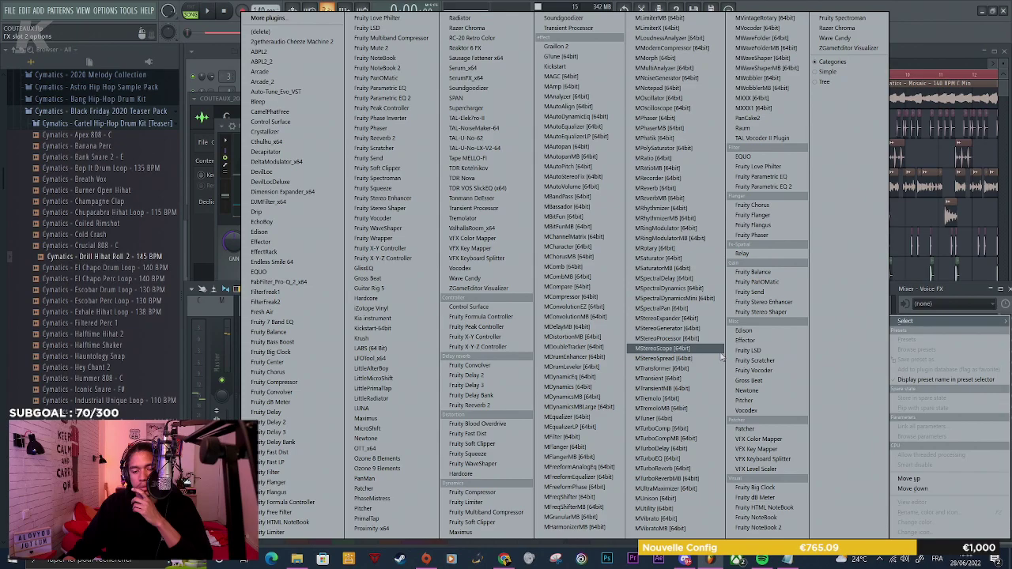
left_click(488, 407)
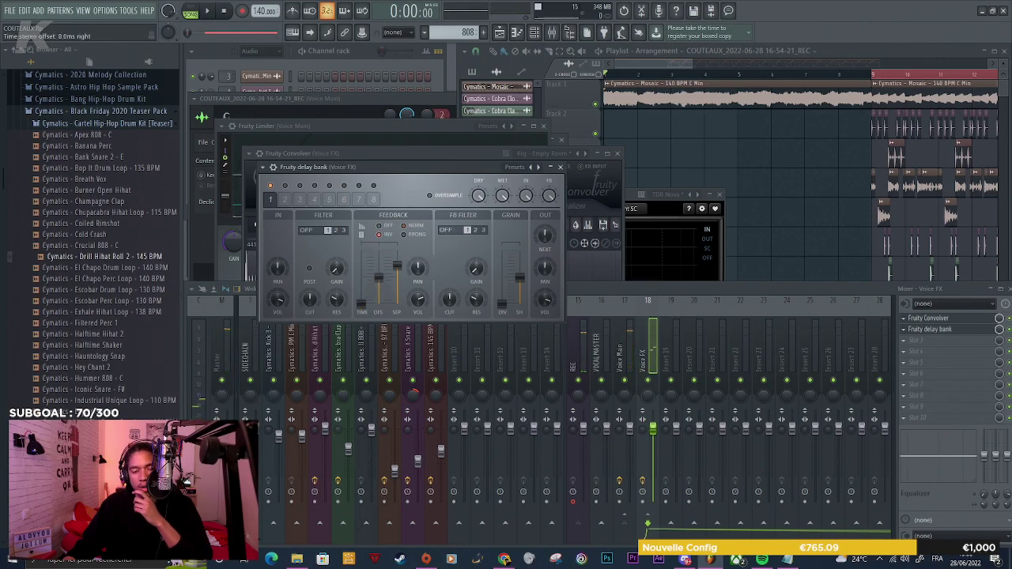
left_click_drag(399, 271, 397, 255)
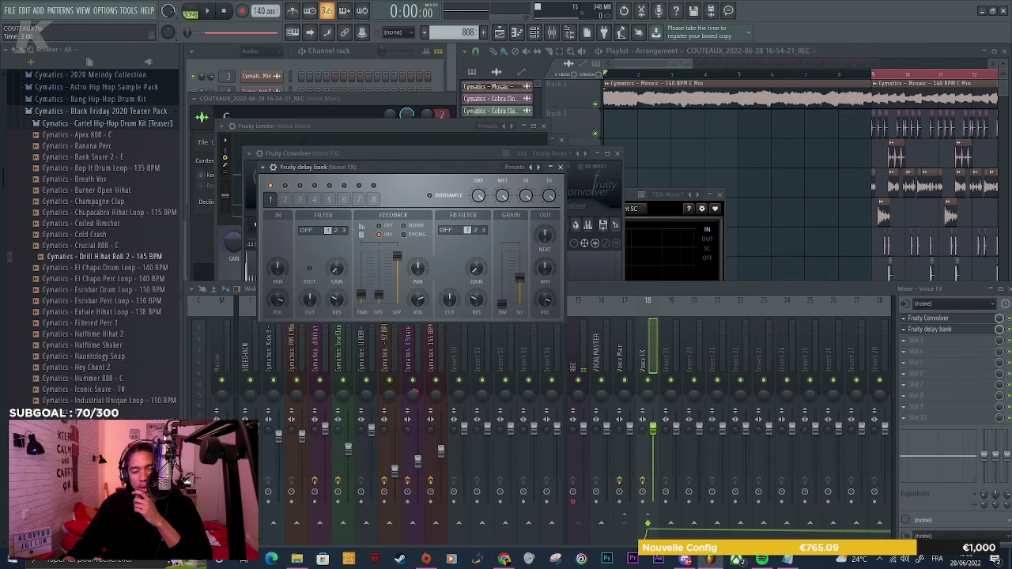
left_click(417, 235)
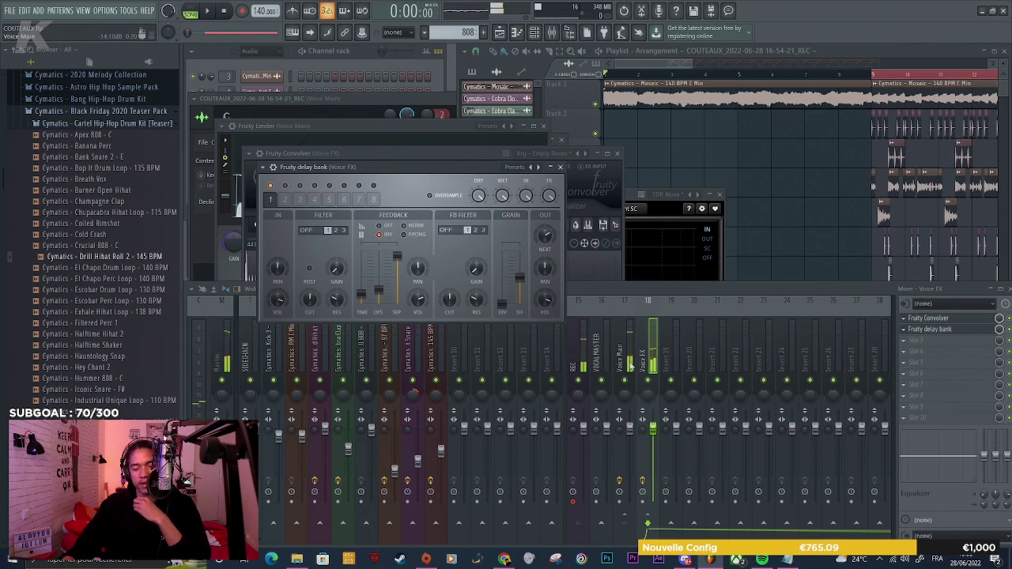
Lower the Voice FX fader and play the arrangement from the start to hear the balance
left_click_drag(653, 428, 653, 432)
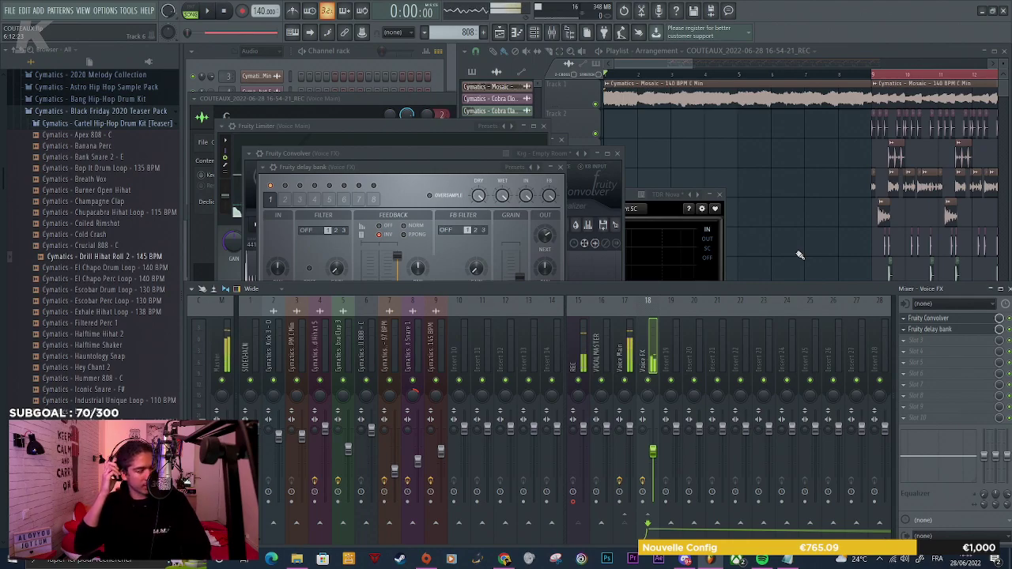
key("space")
key("F5")
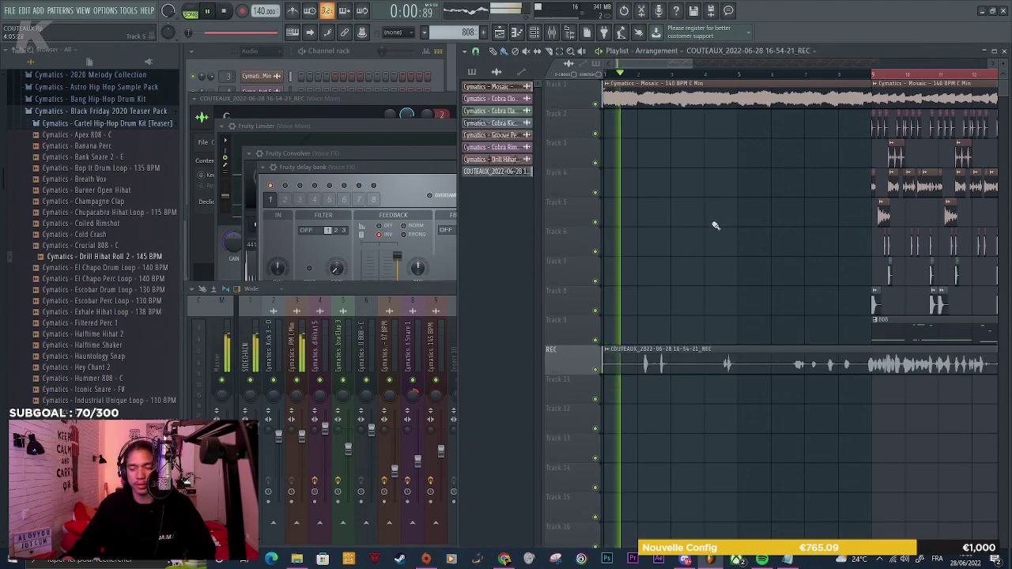
scroll(709, 228, "down", 2)
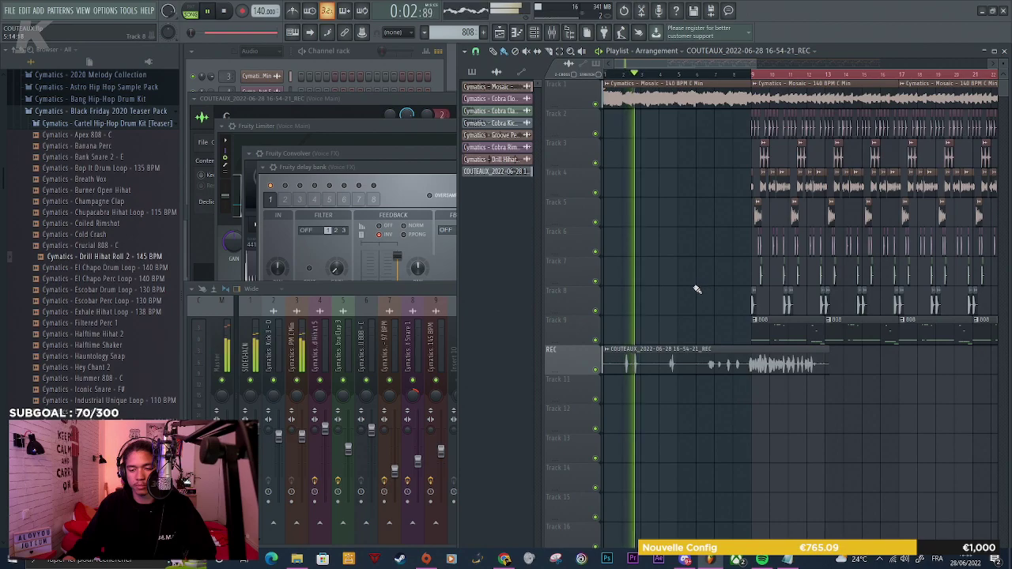
key("space")
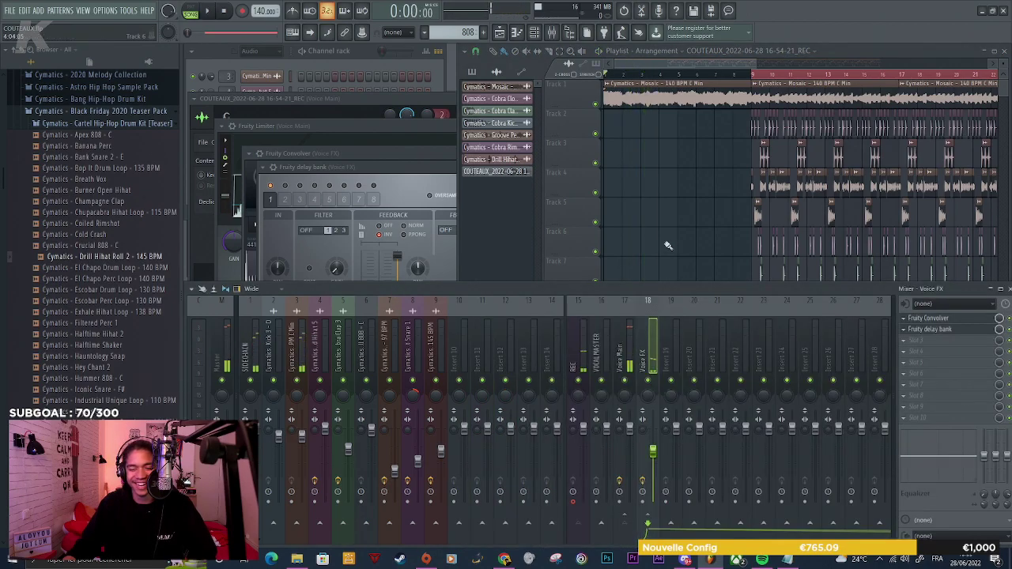
Select the Voice Main track and check the vocal recording's target mixer track in the channel rack
left_click(452, 288)
left_click(628, 348)
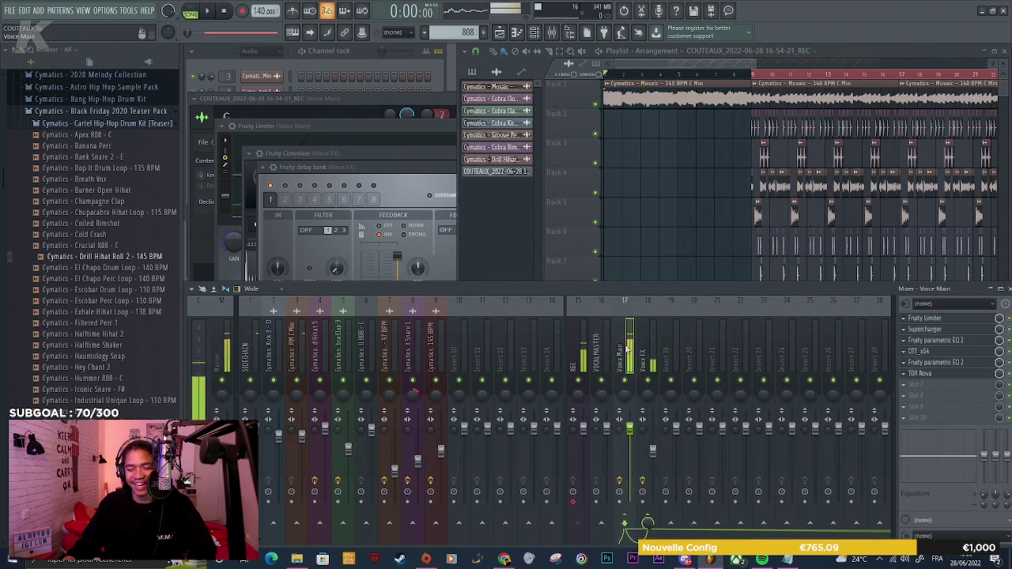
left_click(506, 260)
left_click(211, 50)
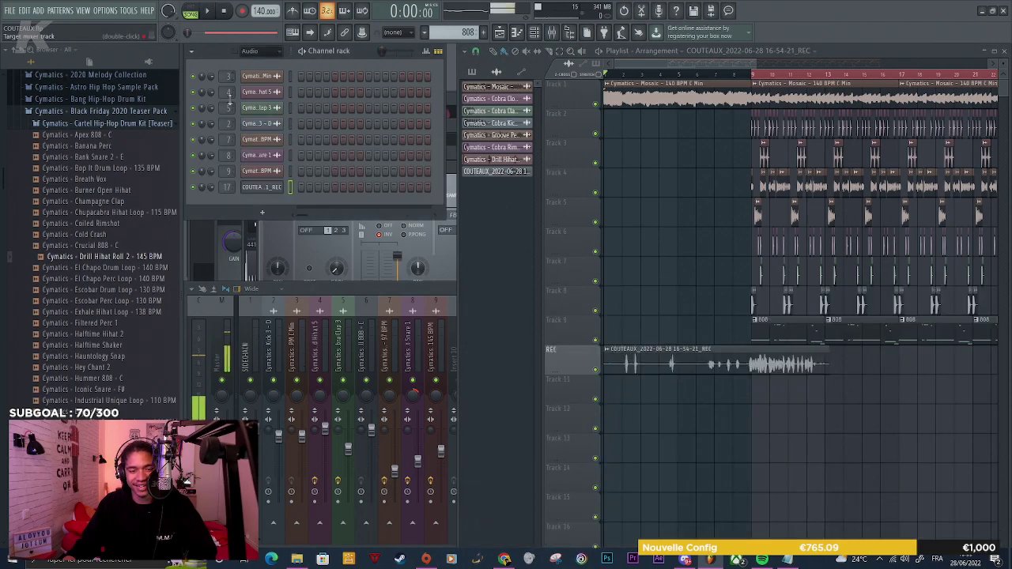
left_click(308, 291)
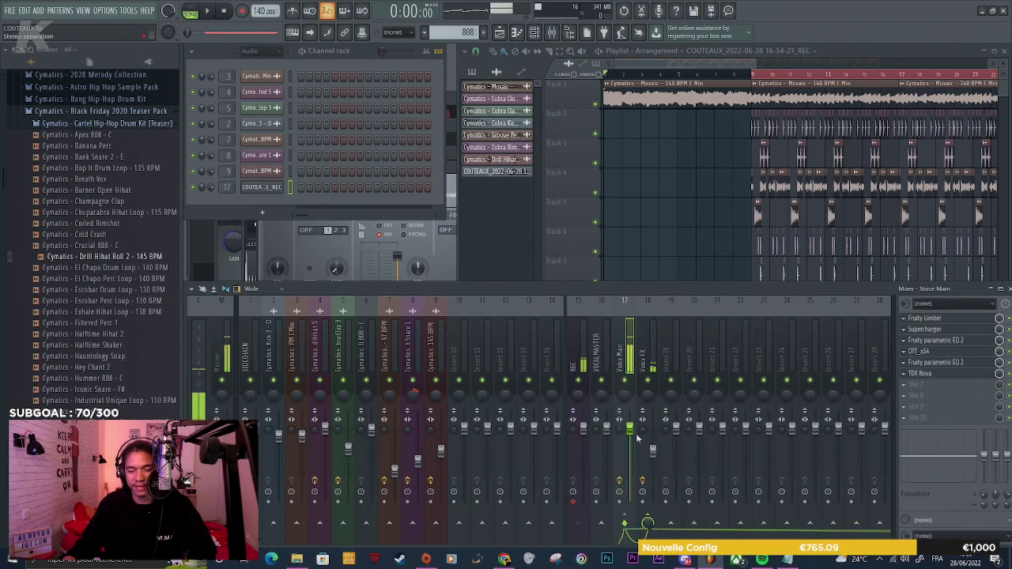
Lower the Voice Main fader slightly while playing the song, and check how REC routes to it
key("space")
left_click(673, 228)
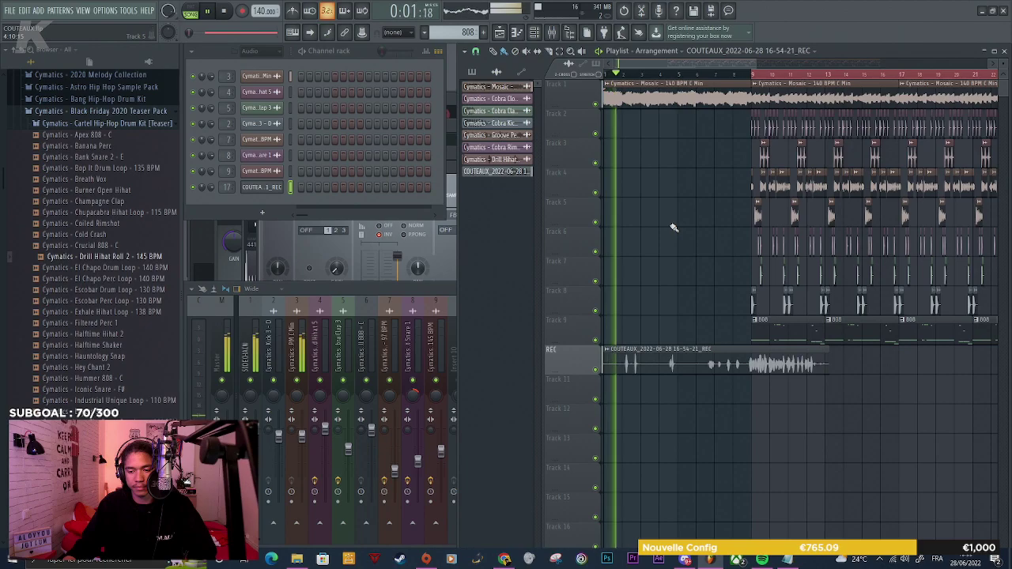
left_click(349, 286)
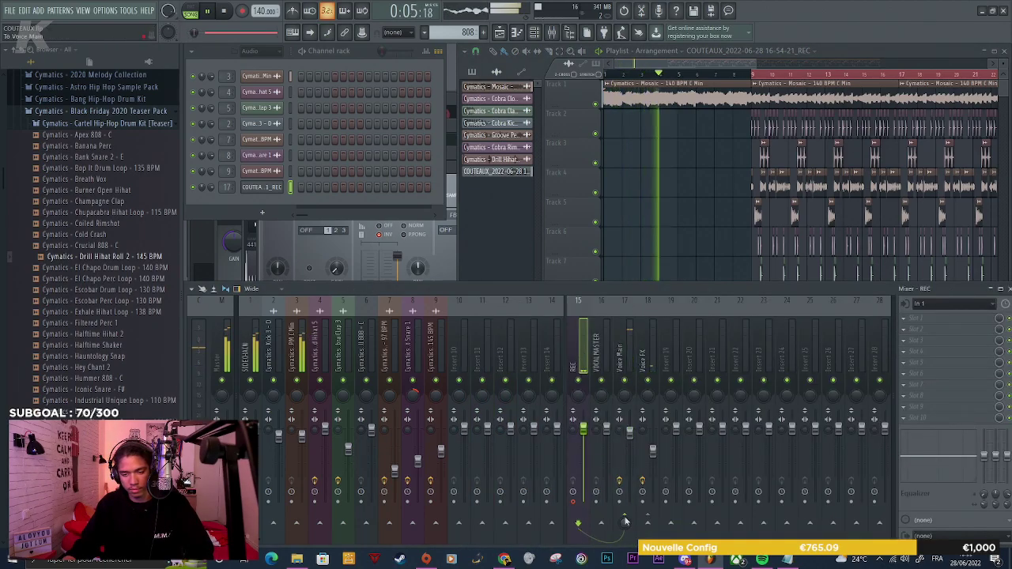
left_click(661, 237)
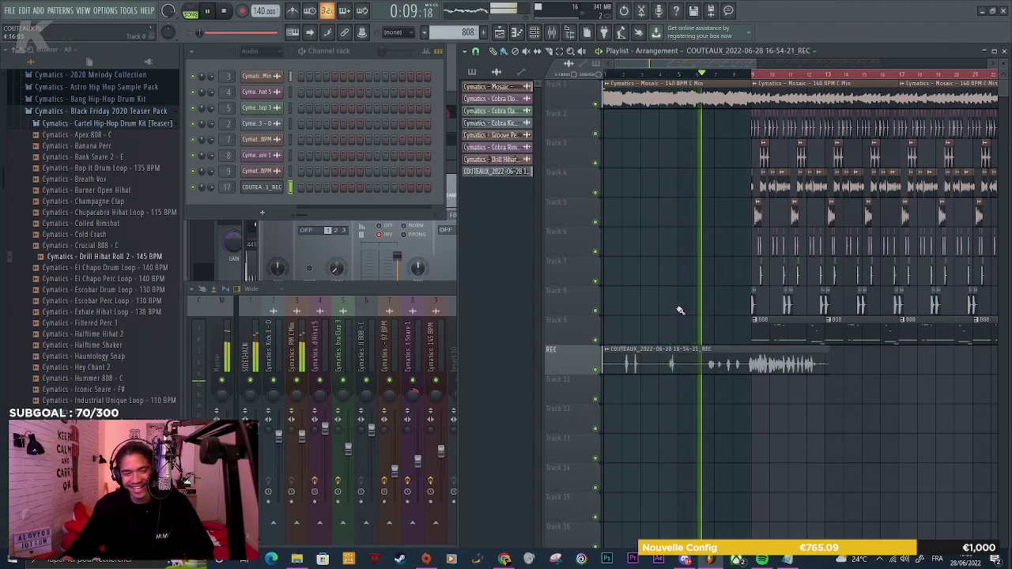
left_click(430, 294)
left_click(626, 380)
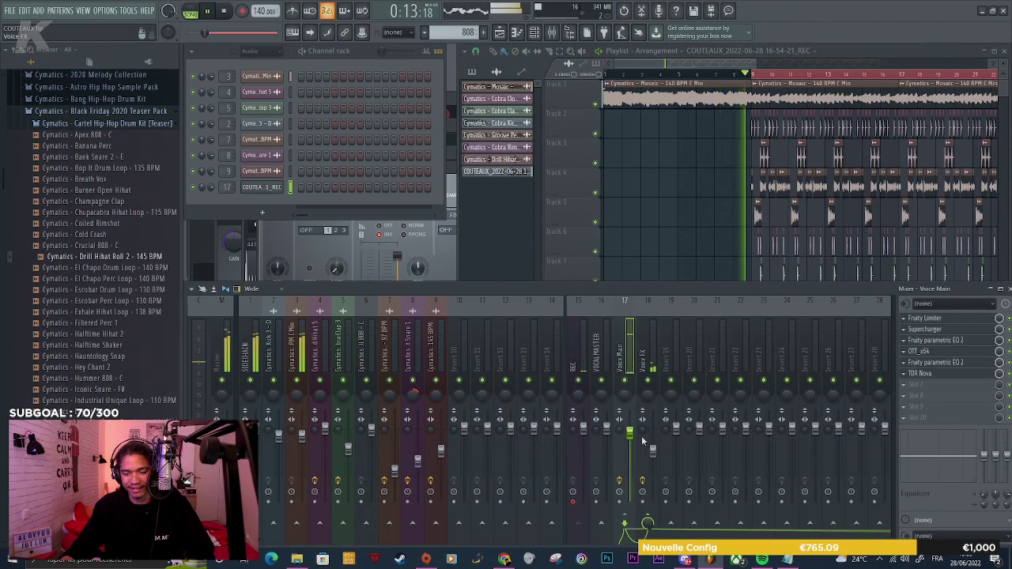
left_click(662, 251)
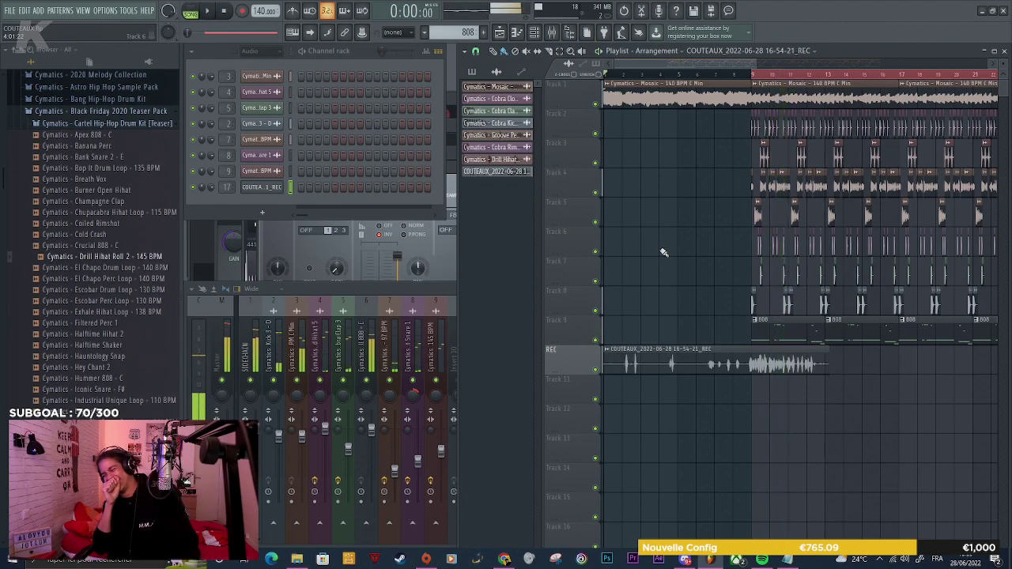
key("space")
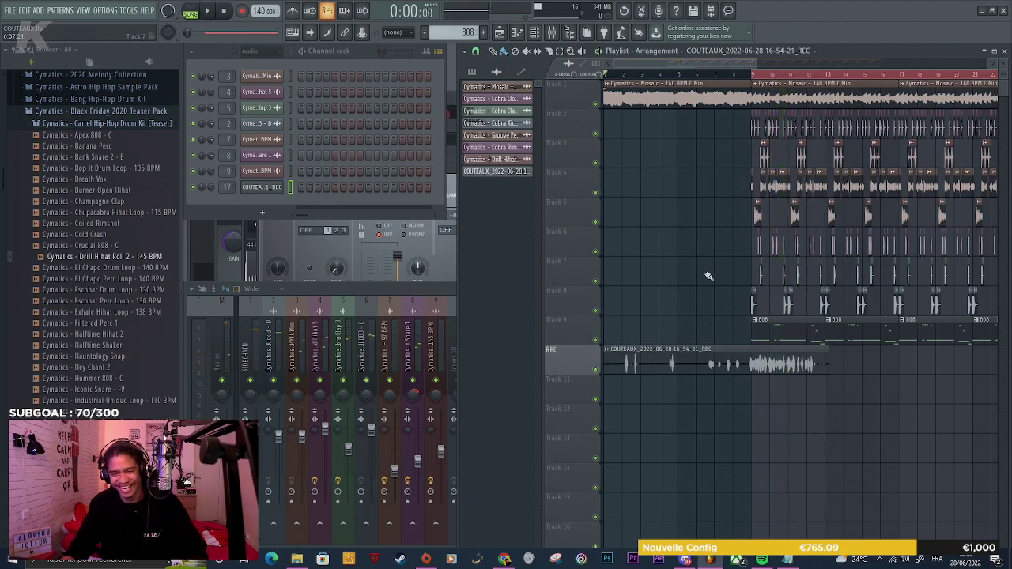
Select the REC track and open the options of its send level to Voice Main
left_click(453, 299)
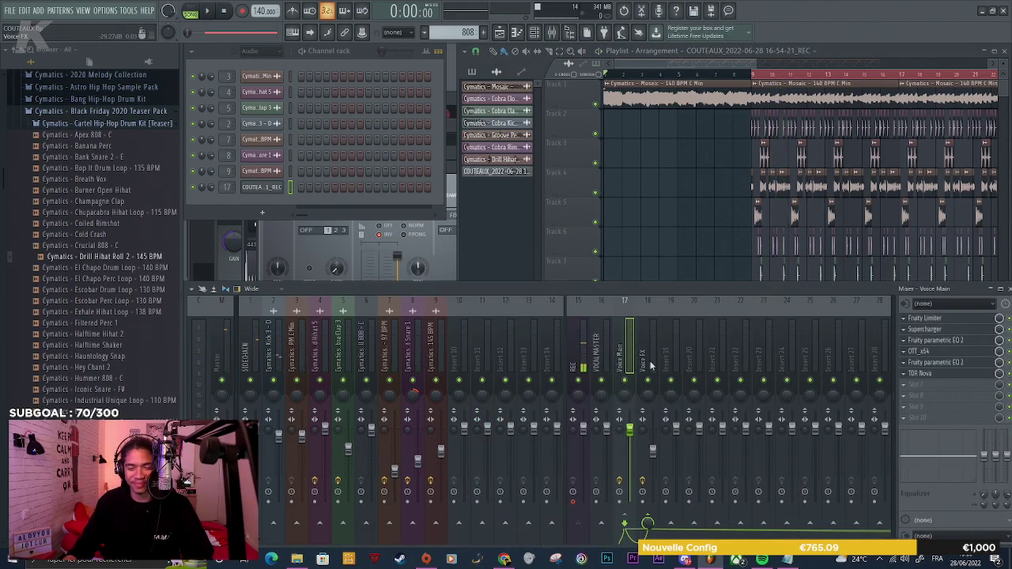
left_click(586, 356)
right_click(624, 525)
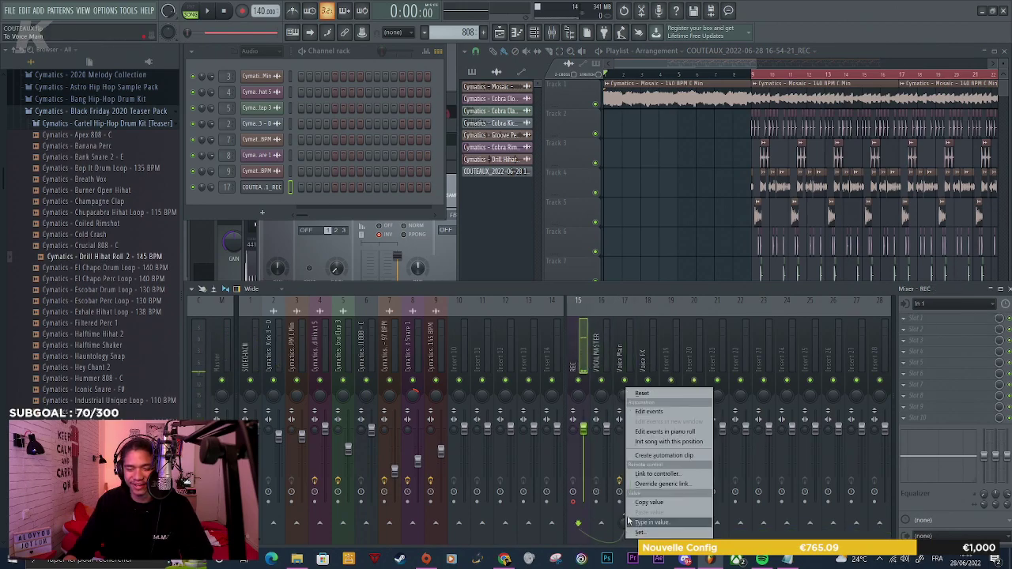
Create an automation clip for REC's send level to Voice Main and delete its clip from the playlist
left_click(652, 457)
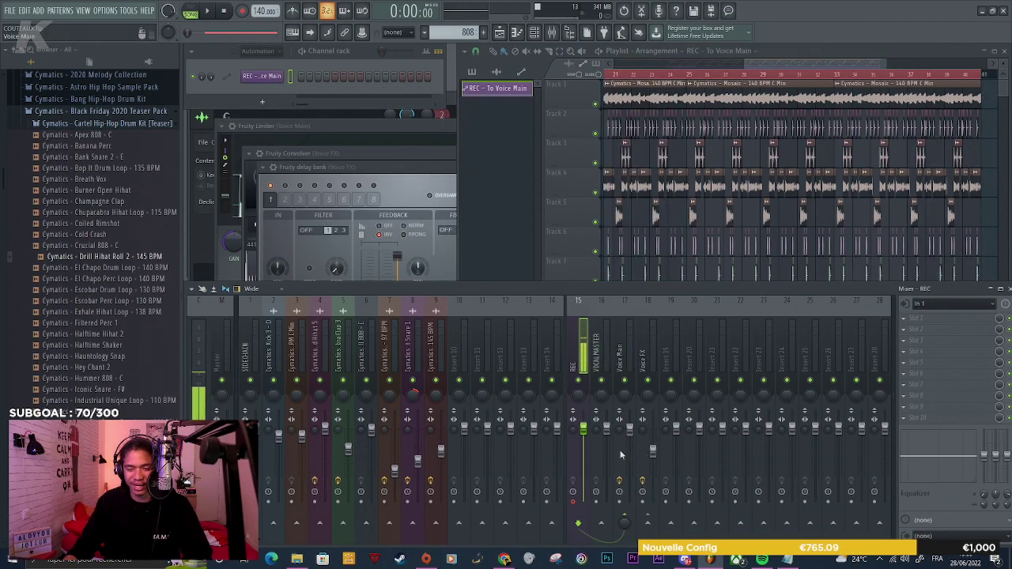
left_click(996, 157)
scroll(836, 359, "down", 3)
right_click(834, 383)
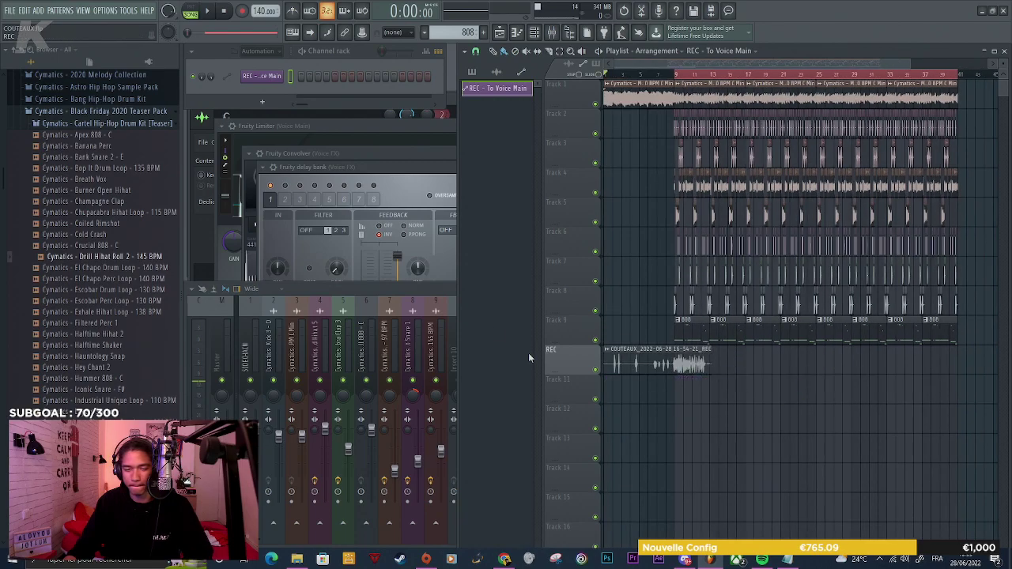
Reset the REC track's send level to Voice Main in the mixer
left_click_drag(438, 283, 438, 279)
right_click(622, 524)
left_click(621, 522)
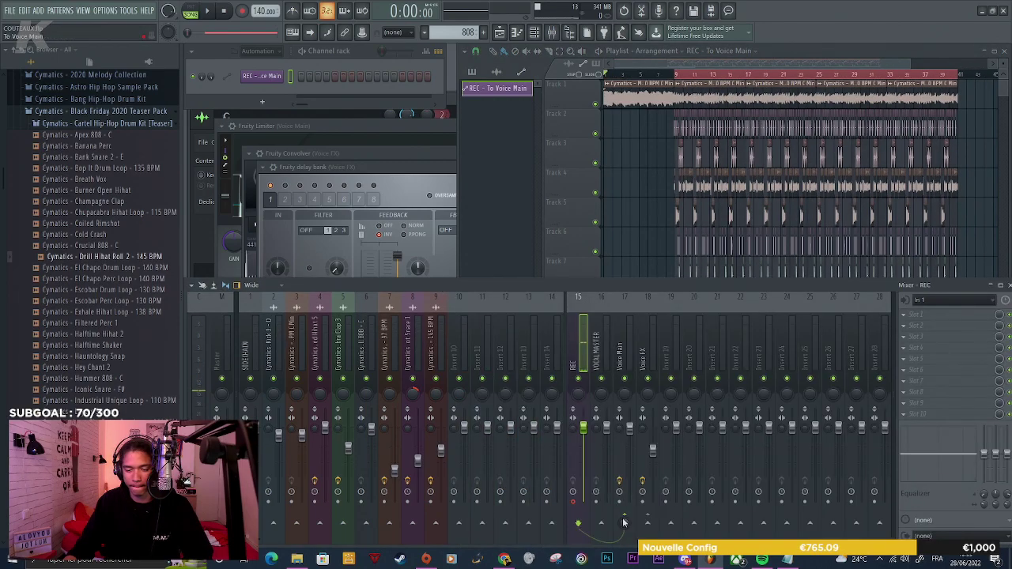
right_click(623, 525)
left_click(640, 394)
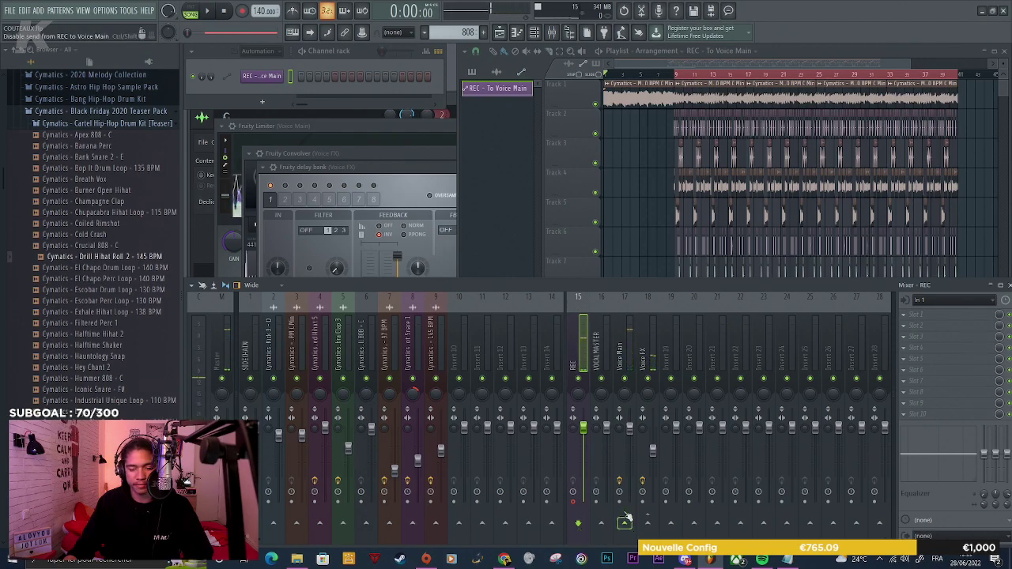
right_click(626, 521)
left_click(633, 510)
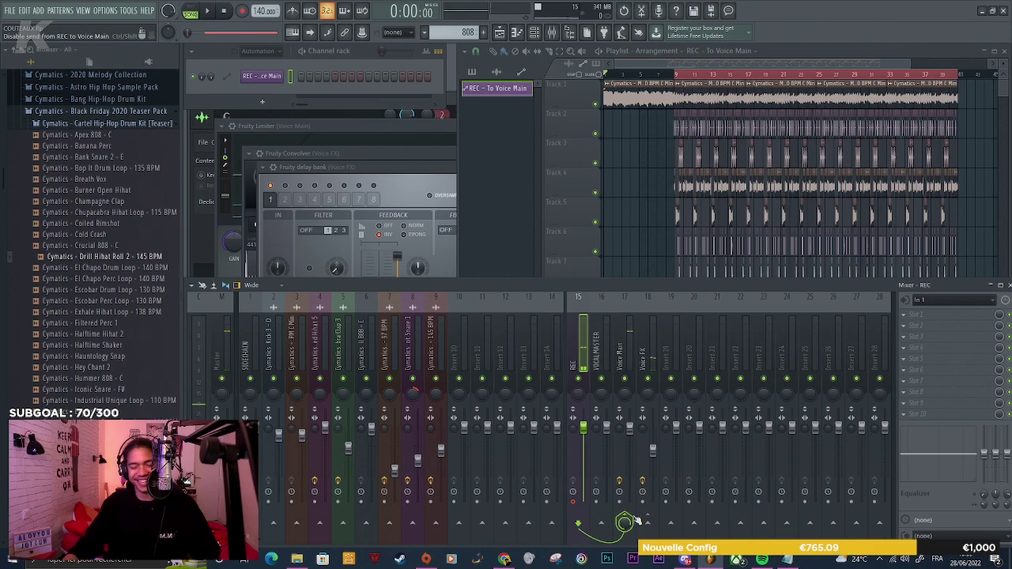
Delete the old vocal clip from the REC track and record a new take with the Notepad lyrics open
right_click(633, 202)
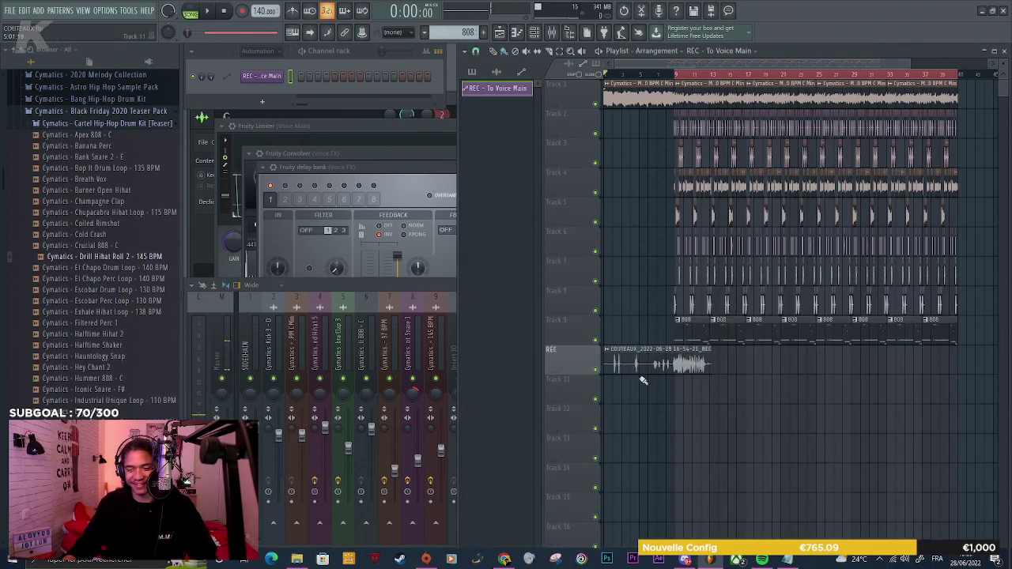
right_click(644, 370)
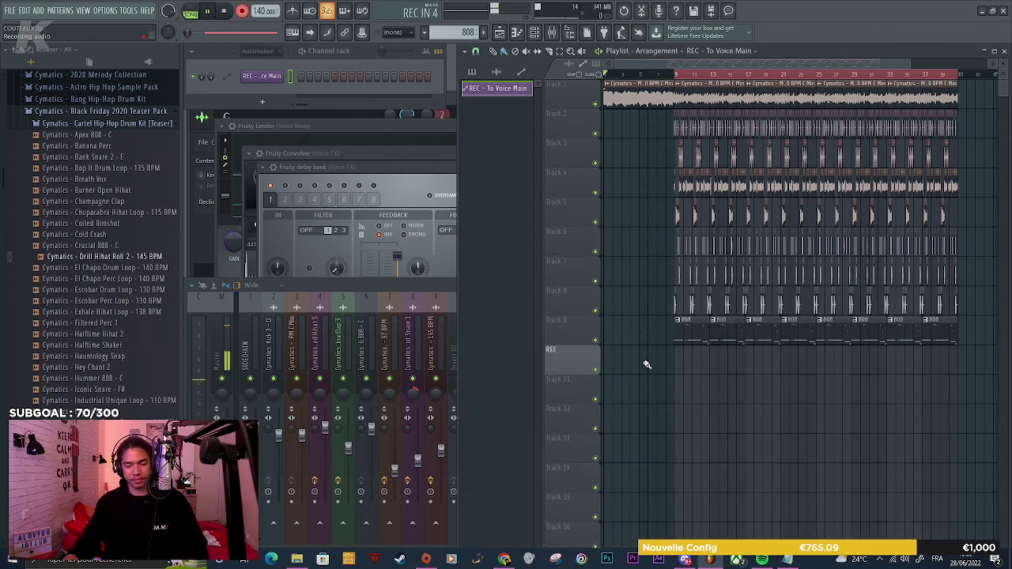
left_click(798, 560)
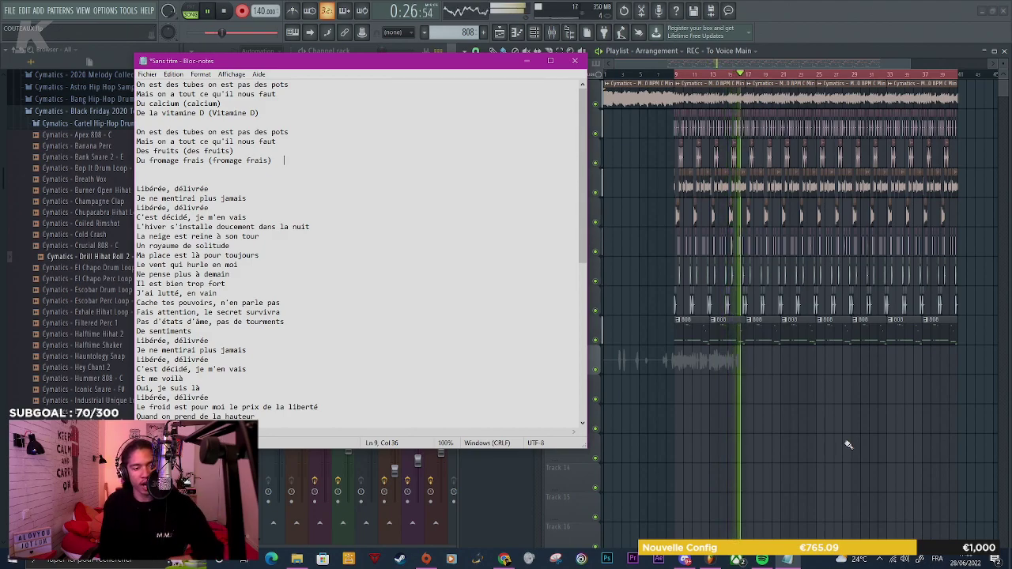
left_click(848, 445)
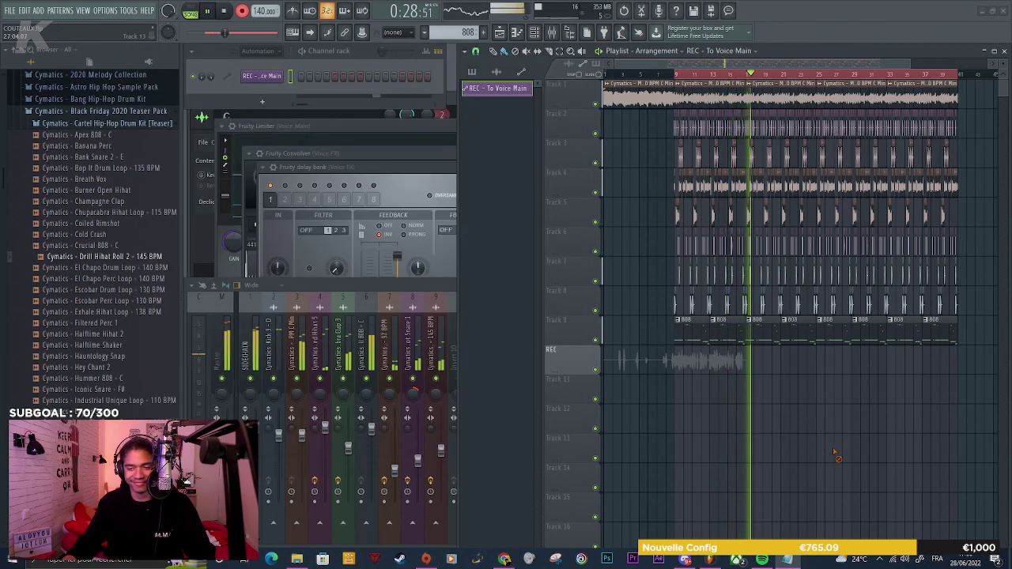
key("space")
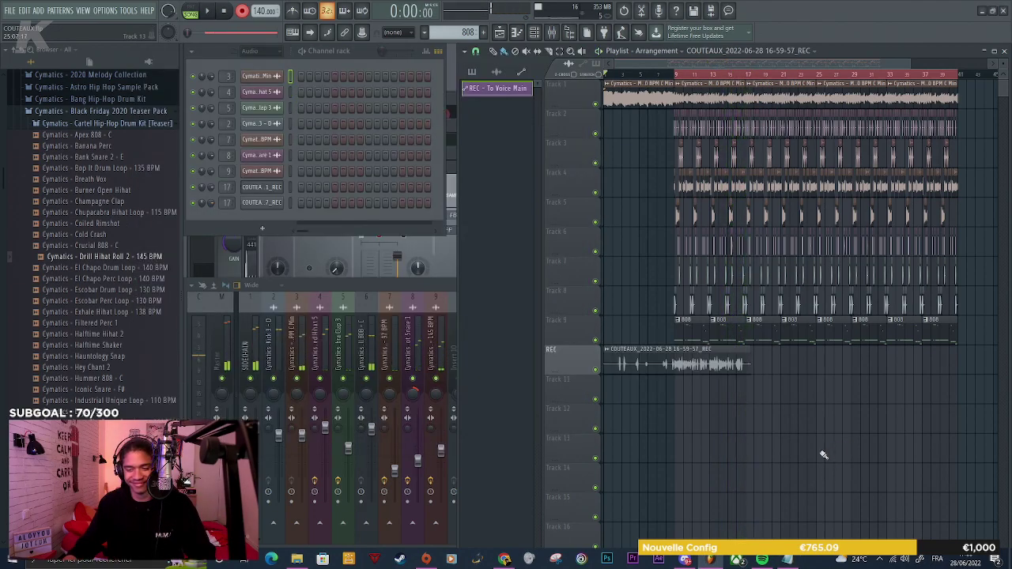
Reset the REC to Voice Main send level again after the take and return to the playlist
left_click(450, 291)
right_click(626, 530)
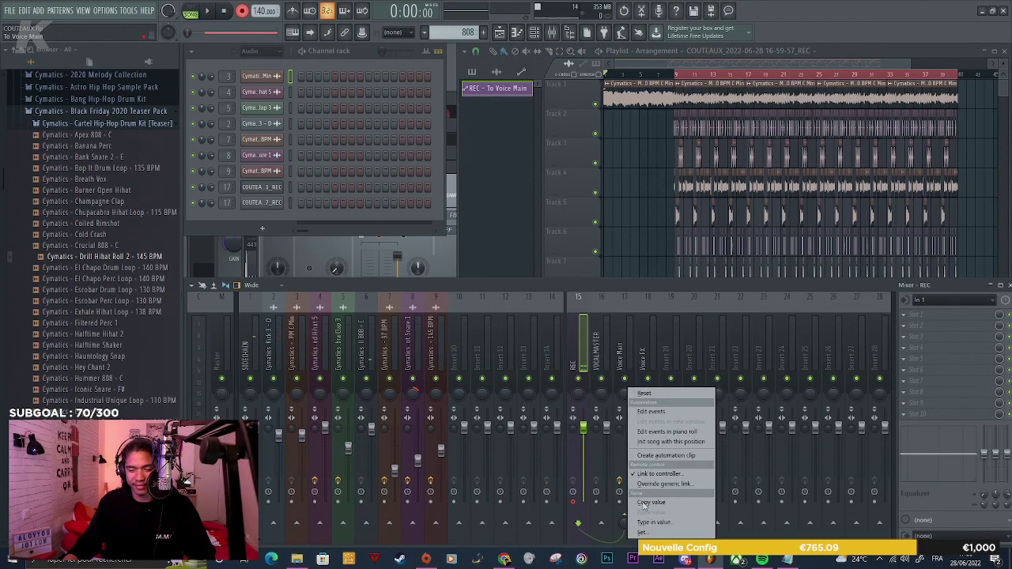
left_click(646, 396)
left_click(623, 186)
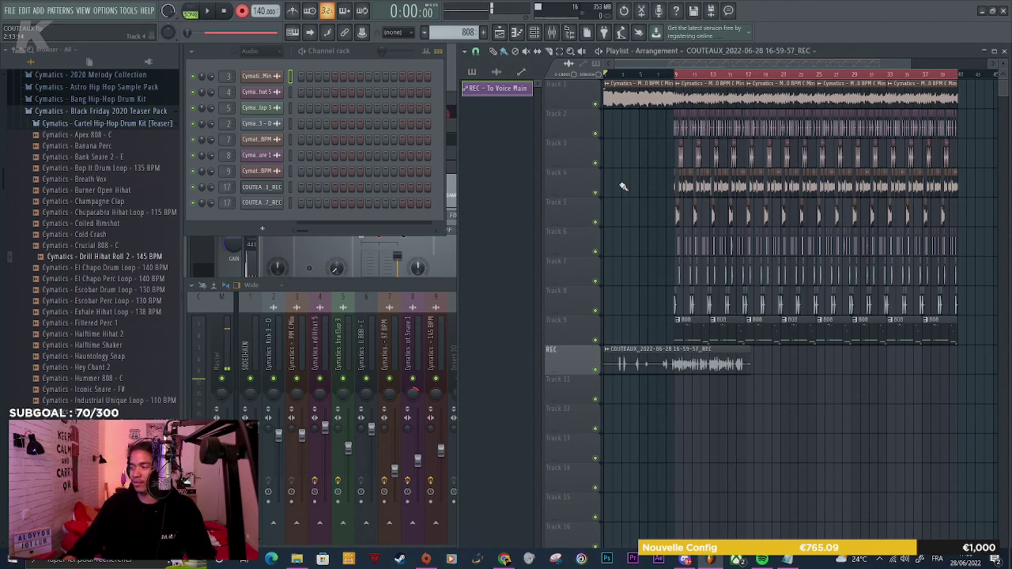
Play the song and normalize the newly recorded vocal clip in its channel settings
scroll(633, 193, "down", 2)
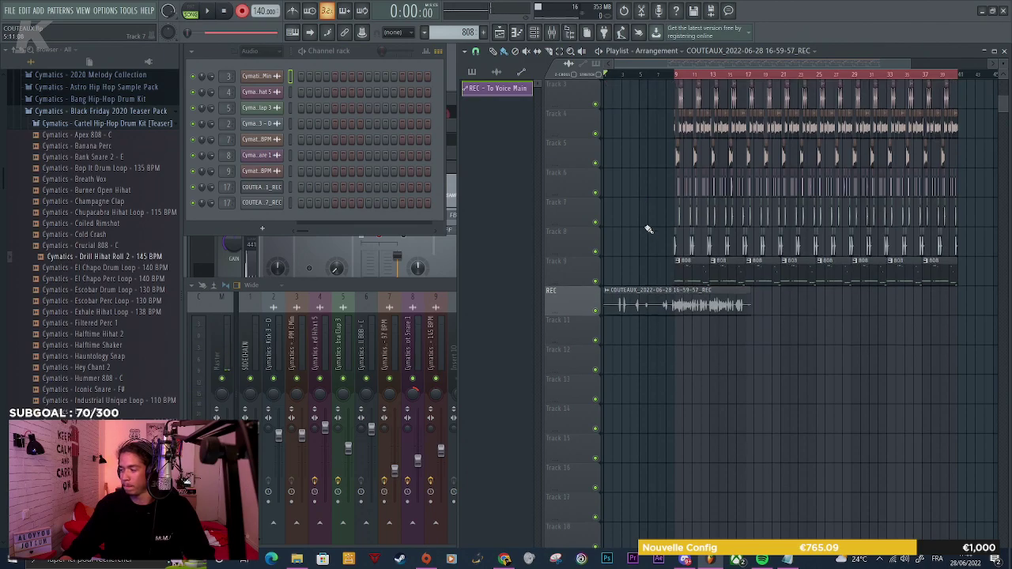
scroll(646, 299, "up", 5)
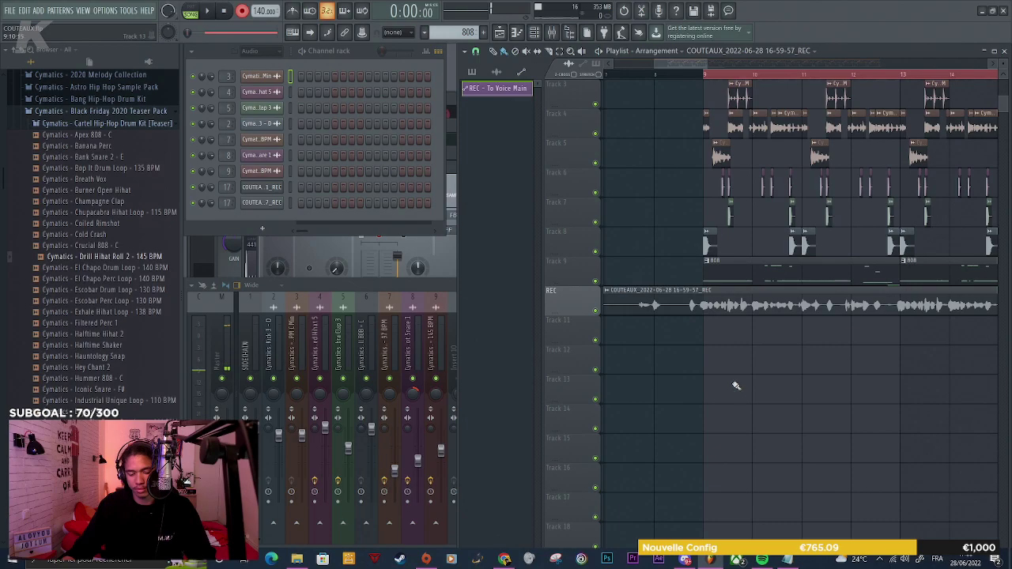
scroll(740, 378, "down", 5)
scroll(622, 329, "up", 4)
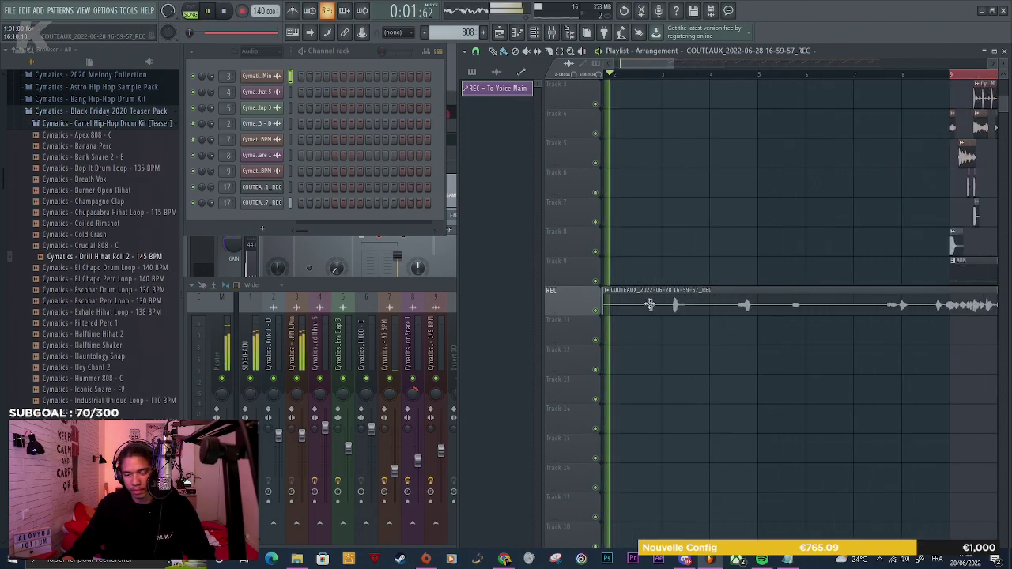
double_click(642, 301)
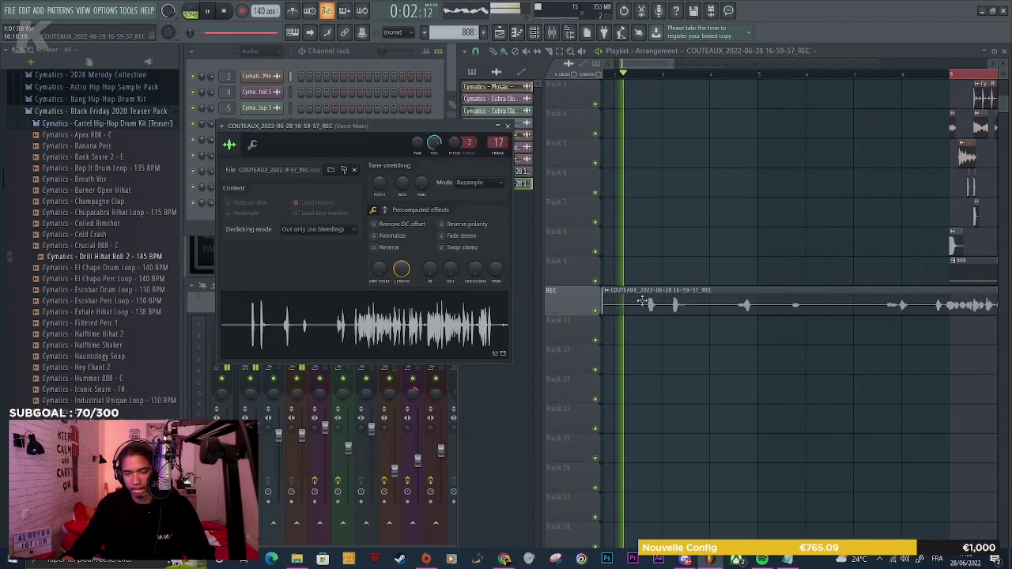
left_click(389, 239)
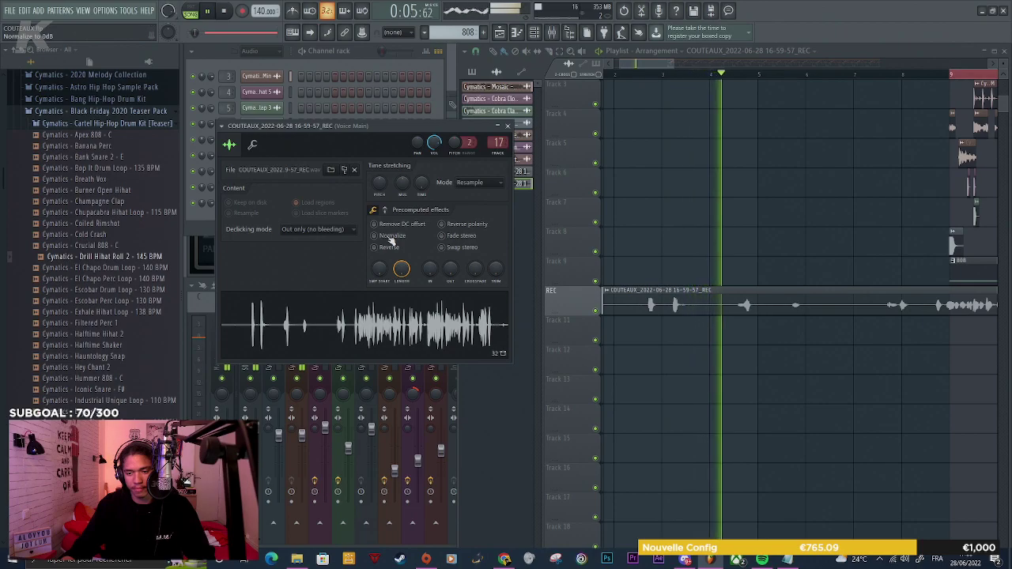
Compare the vocal mixer tracks during playback and raise the Voice FX volume to about 74% (-6.2 dB)
key("F9")
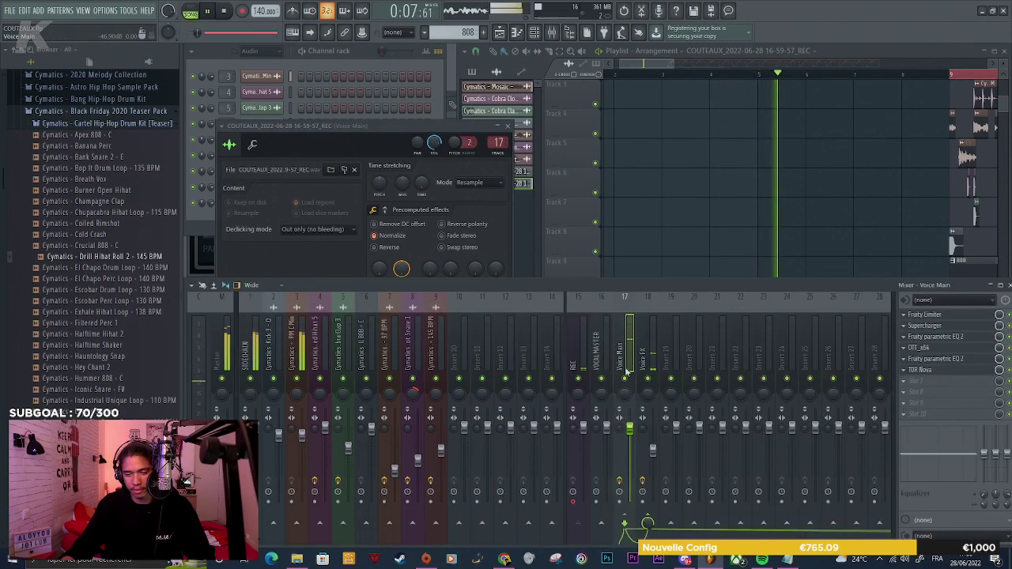
left_click(587, 346)
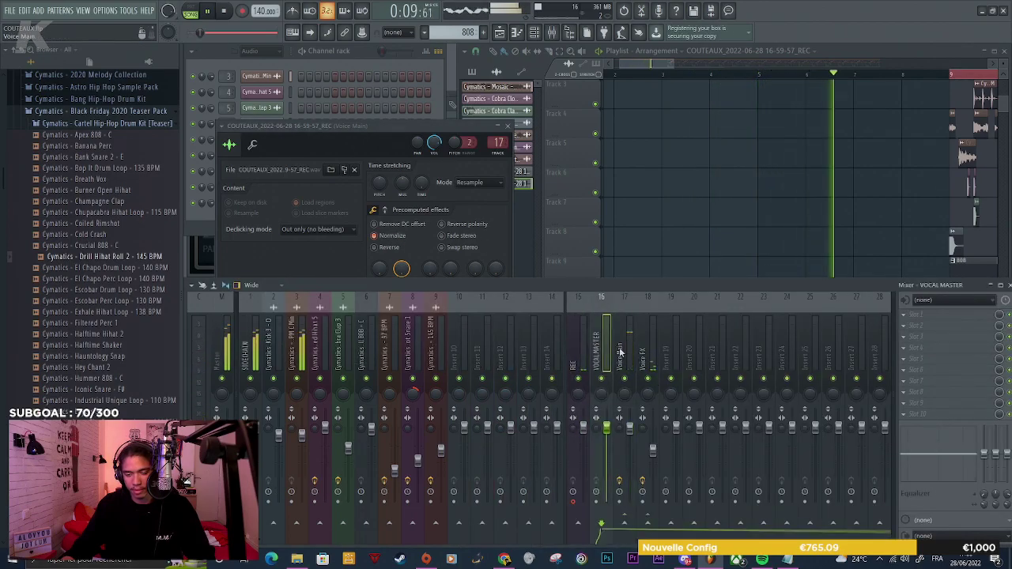
left_click(621, 354)
left_click(586, 348)
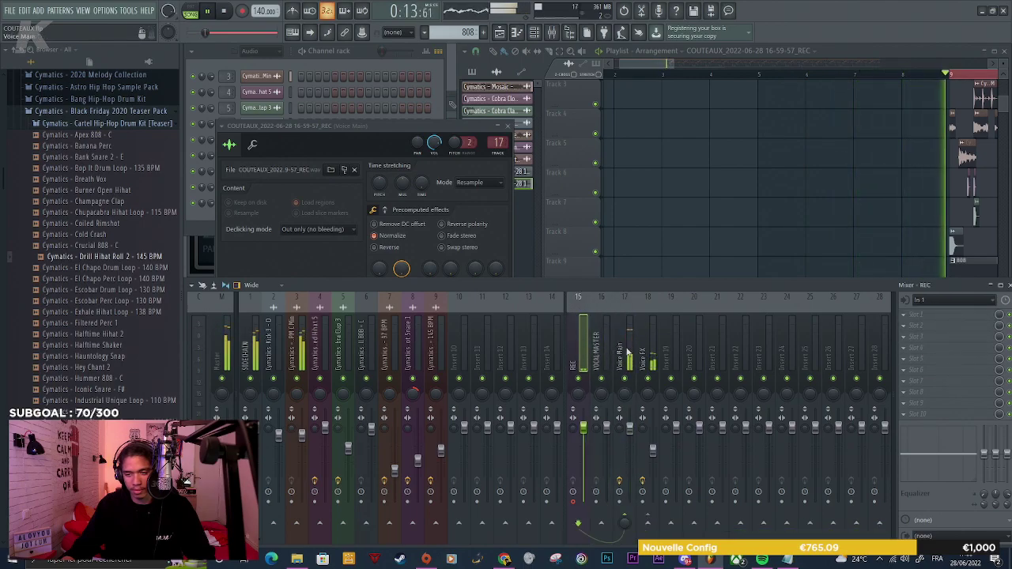
left_click(655, 457)
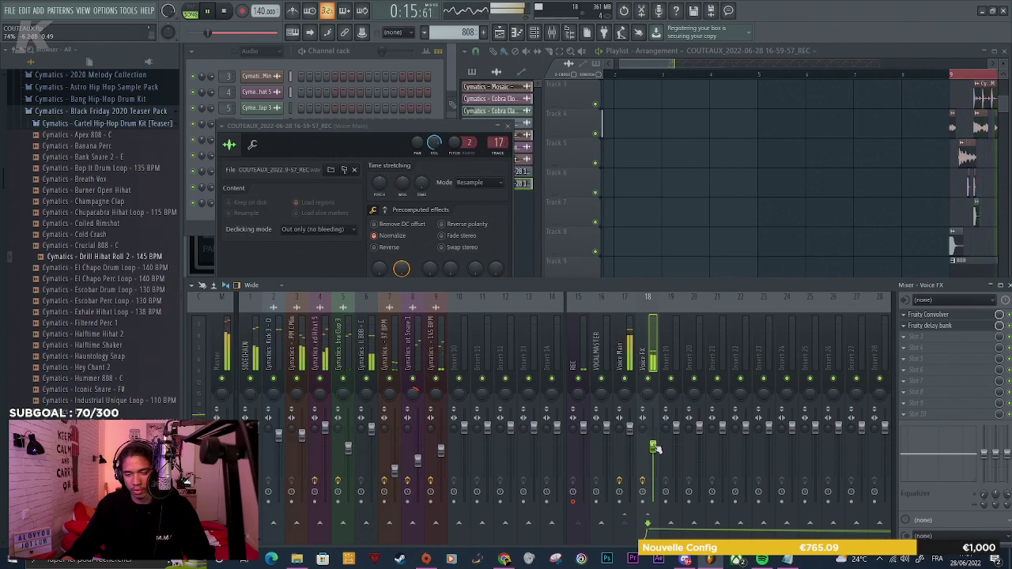
Listen to the vocal with the beat, checking the VOCALMASTER and Cobra Kick mixer tracks, and stop playback
right_click(694, 244)
scroll(690, 250, "down", 4)
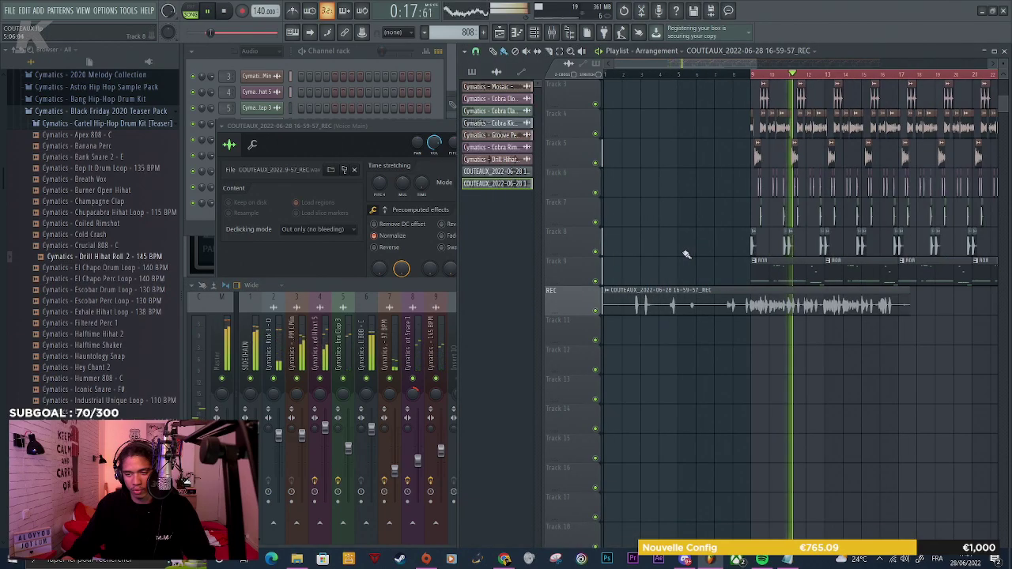
left_click(406, 285)
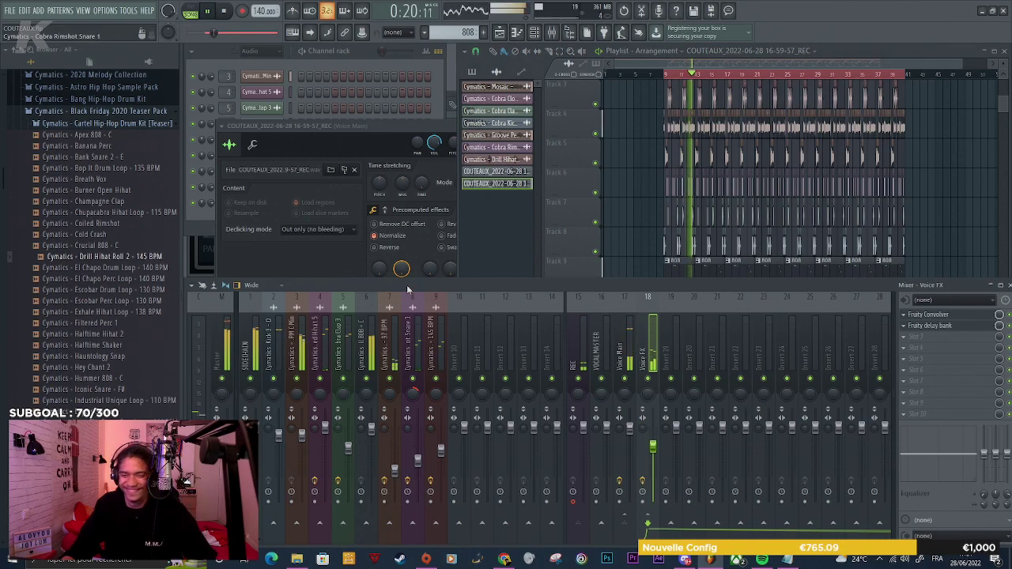
left_click(603, 345)
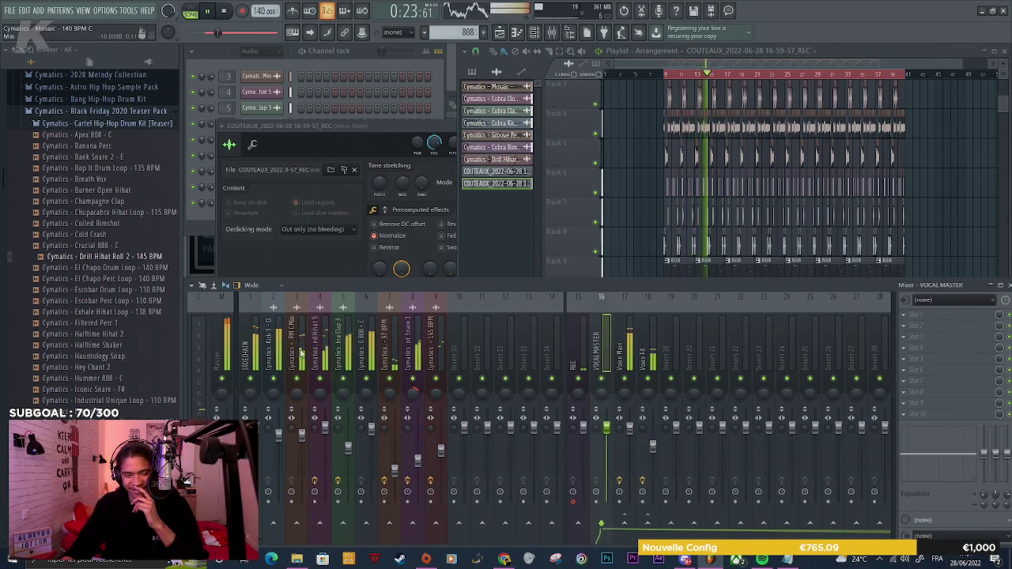
left_click(269, 347)
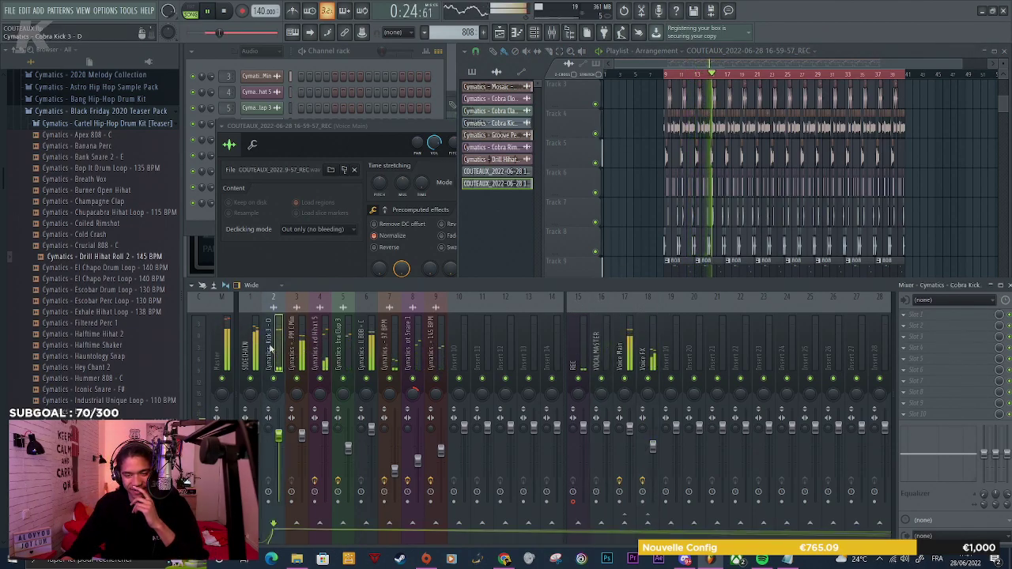
left_click(642, 215)
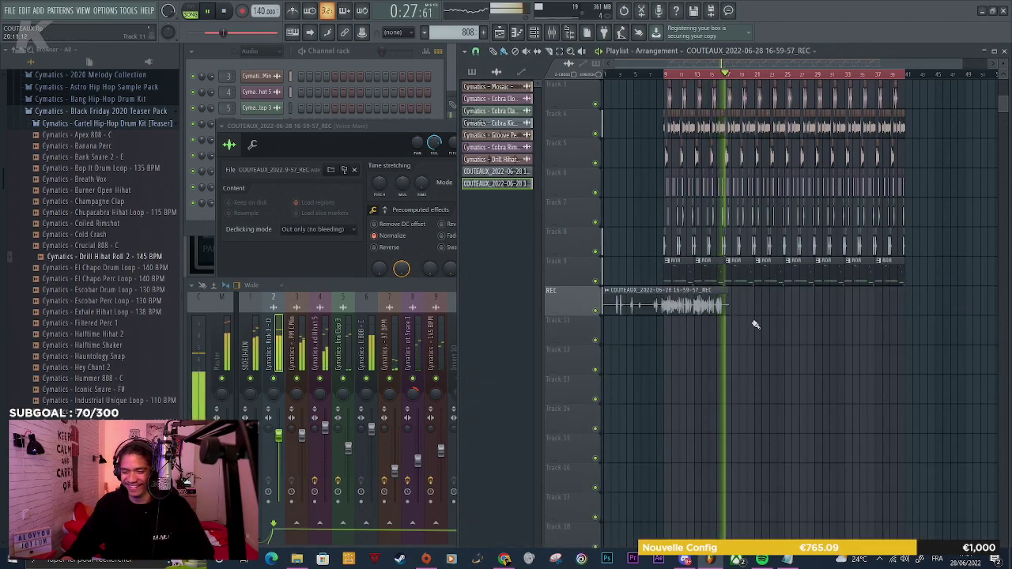
key("space")
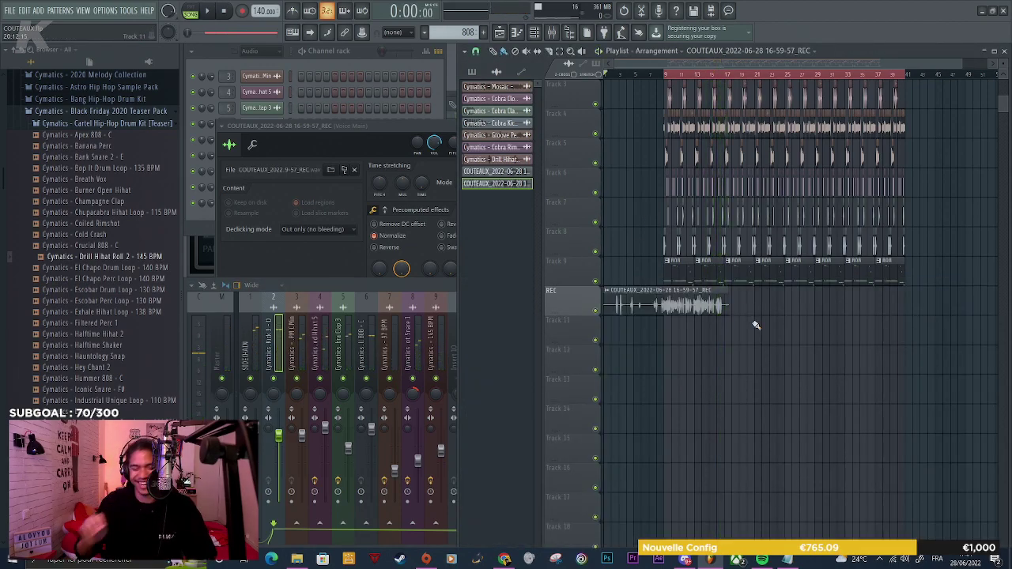
Reset REC's send level to Voice Main and mute the existing vocal take's track in the playlist
left_click(434, 305)
left_click(584, 345)
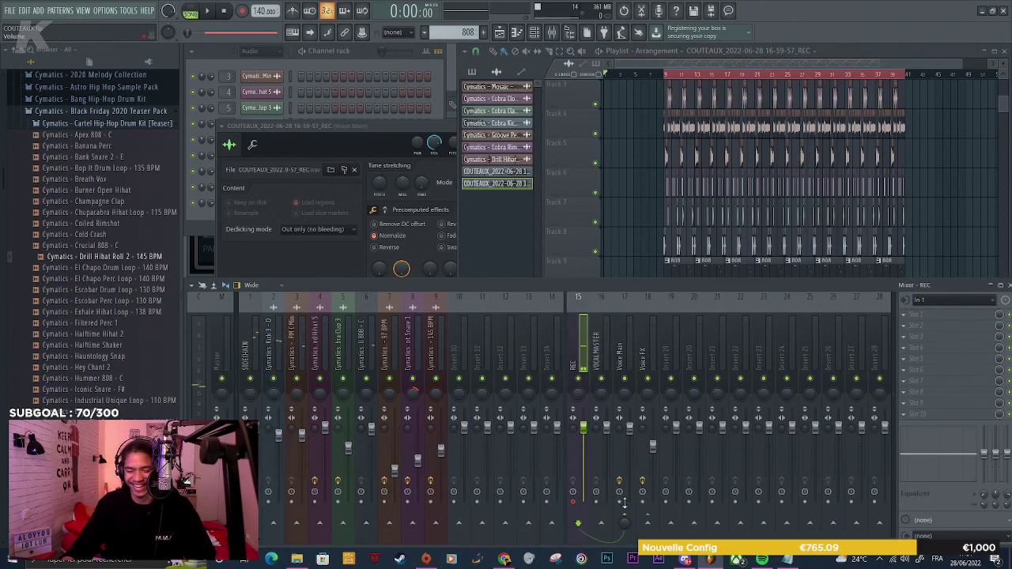
right_click(629, 527)
left_click(644, 395)
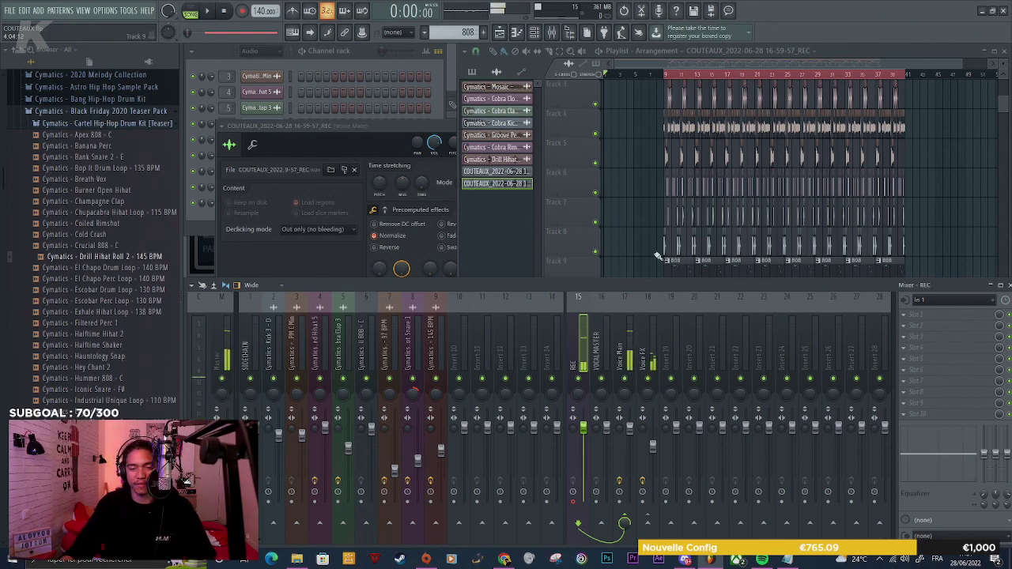
left_click(648, 197)
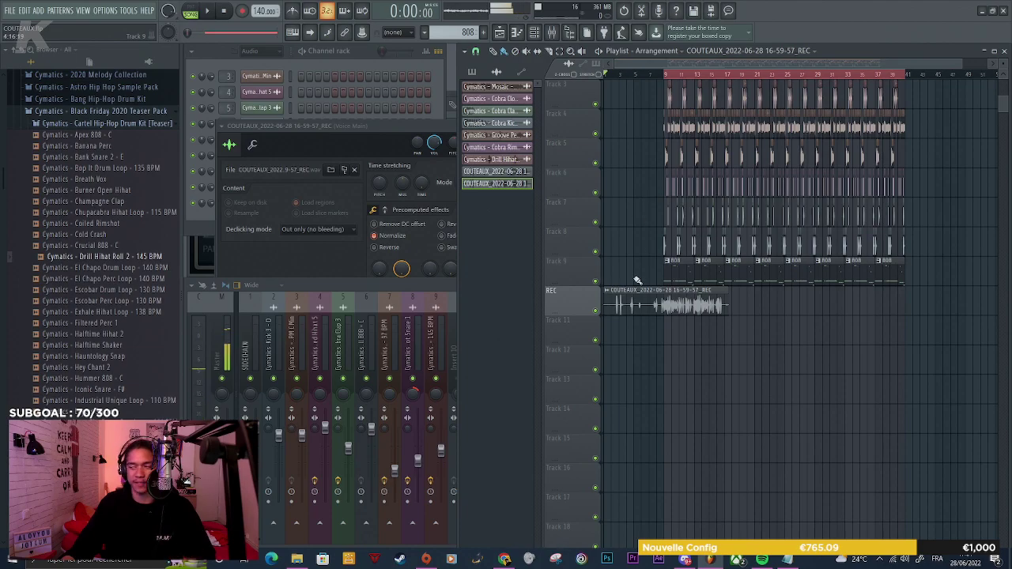
left_click(426, 283)
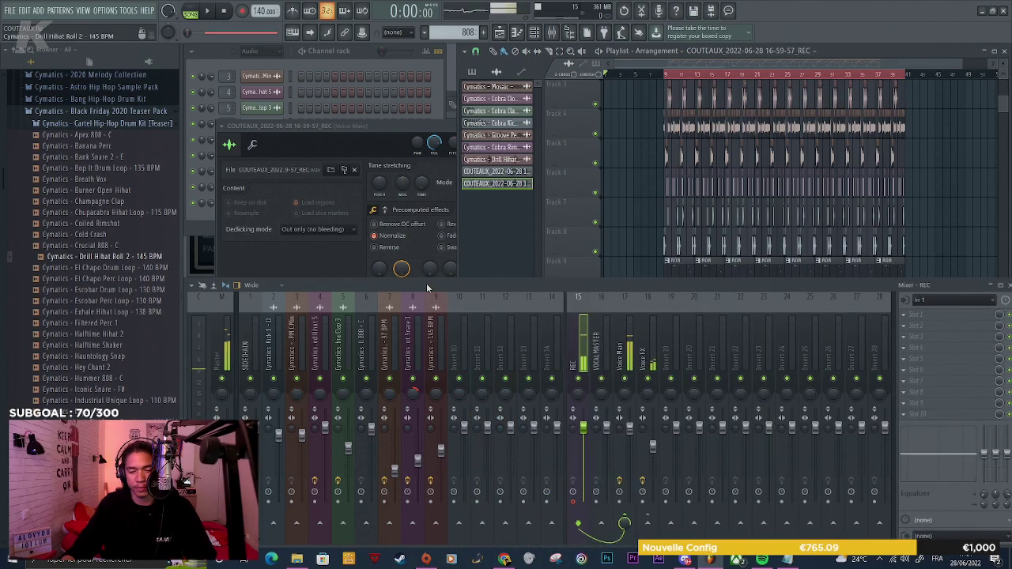
left_click(632, 232)
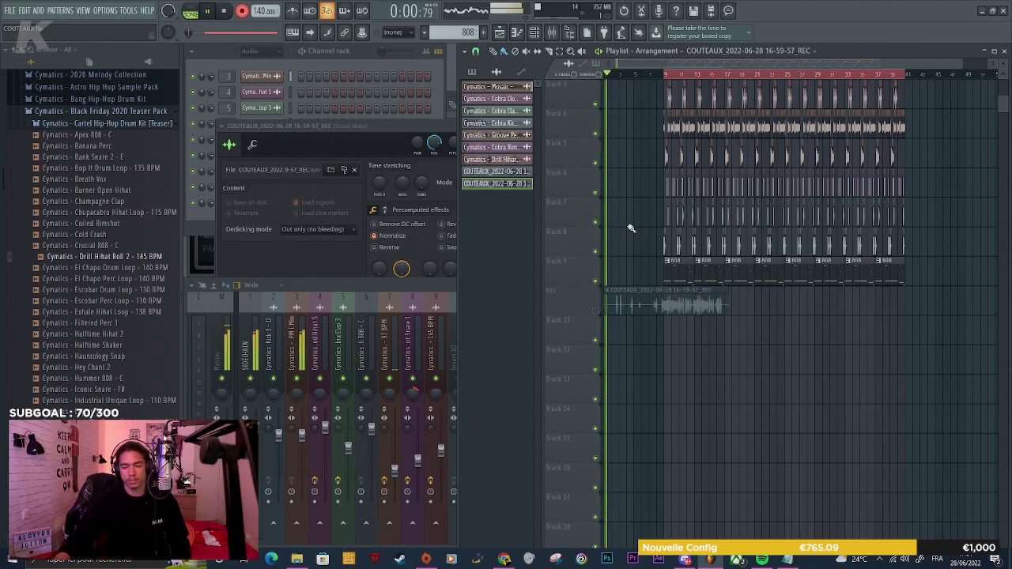
Record a second vocal take while following the Notepad lyrics, and delete the recorded clip
left_click(789, 560)
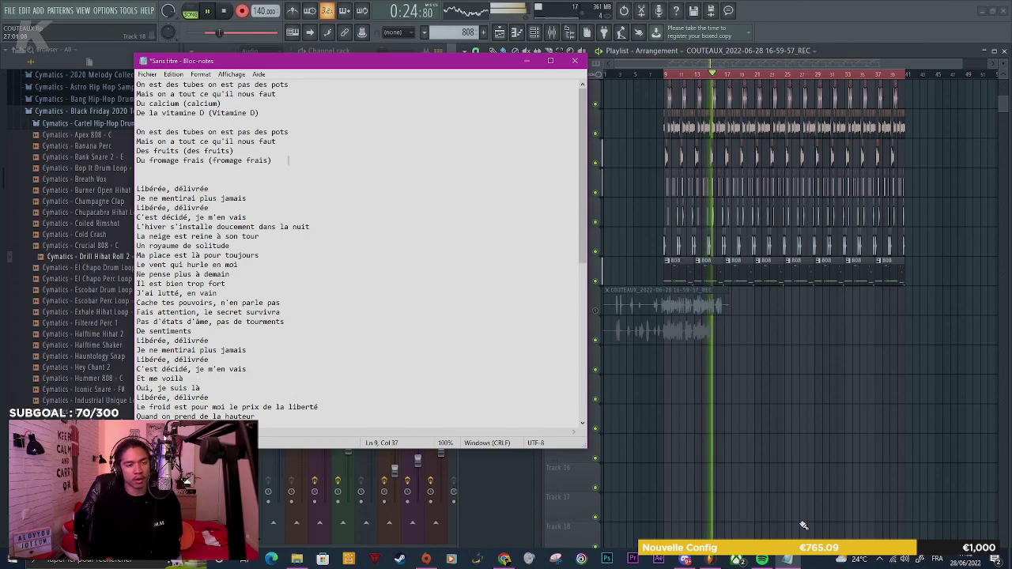
key("alt+Tab")
key("space")
right_click(676, 327)
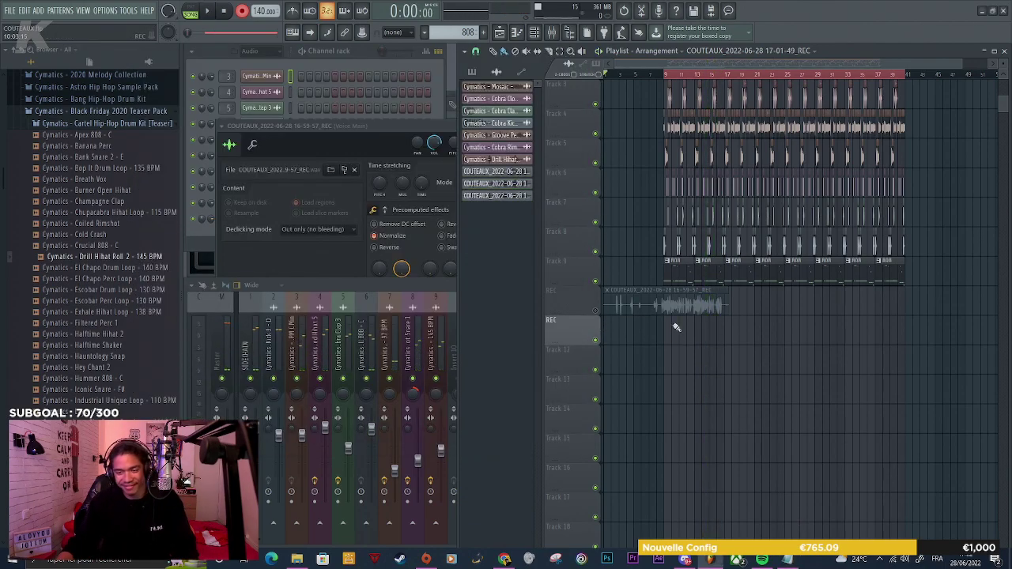
Record another short vocal take over the beat's intro with the Notepad lyrics open, and discard it
left_click(795, 563)
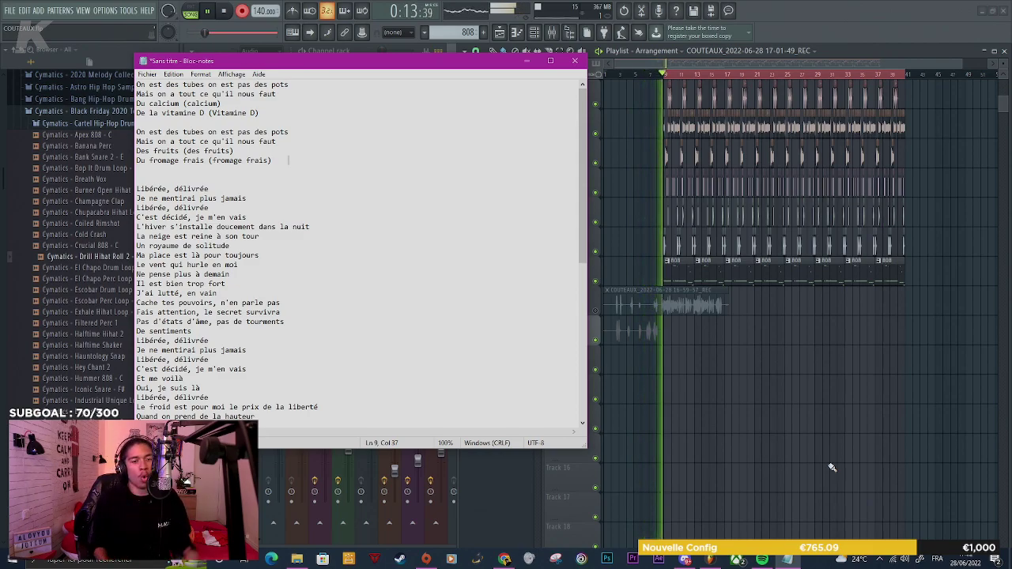
key("alt+Tab")
key("space")
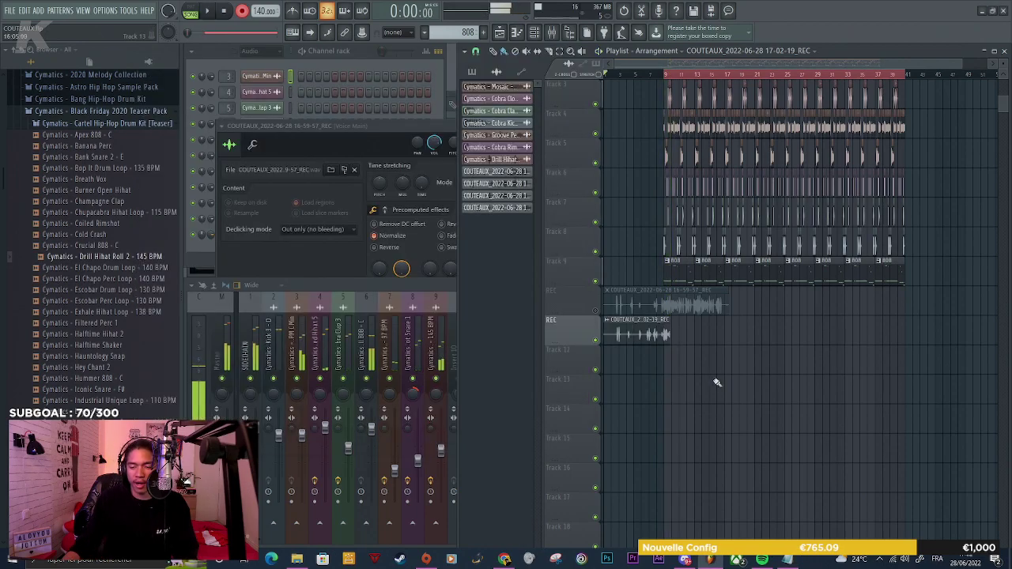
Record a full vocal take from the song start to about bar 17 while following the Notepad lyrics
left_click(787, 560)
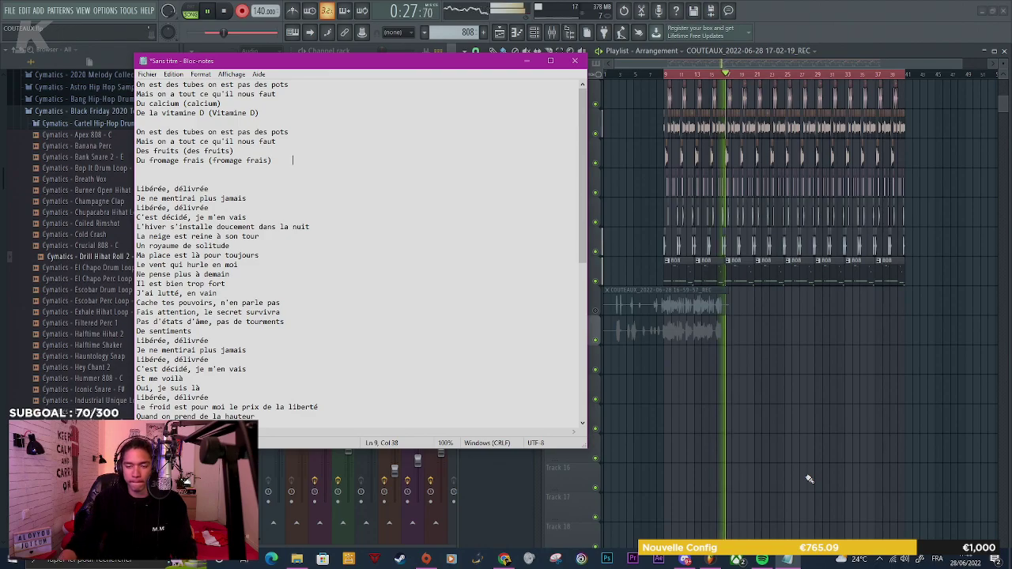
key("alt+Tab")
key("space")
left_click(763, 560)
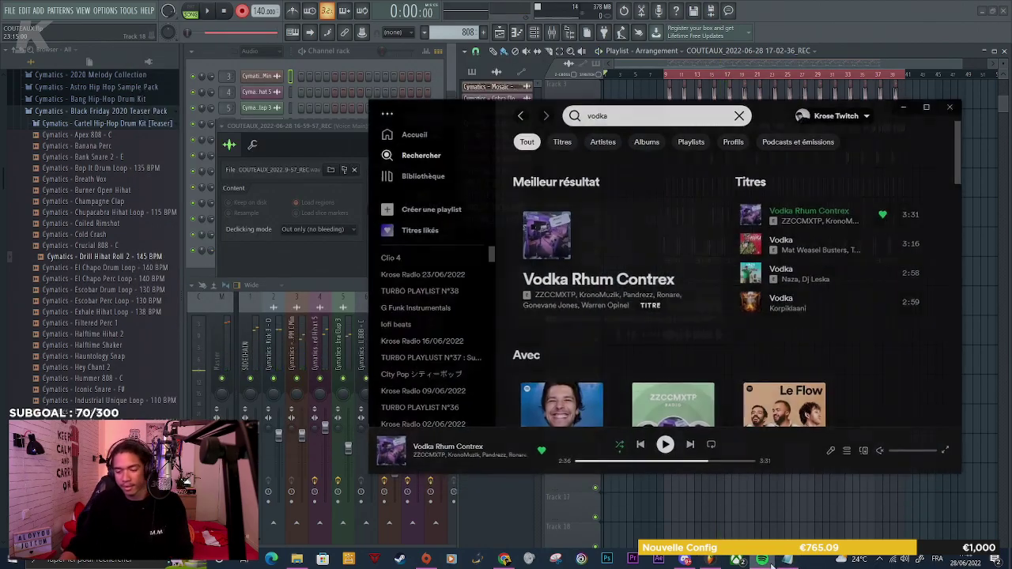
left_click(764, 561)
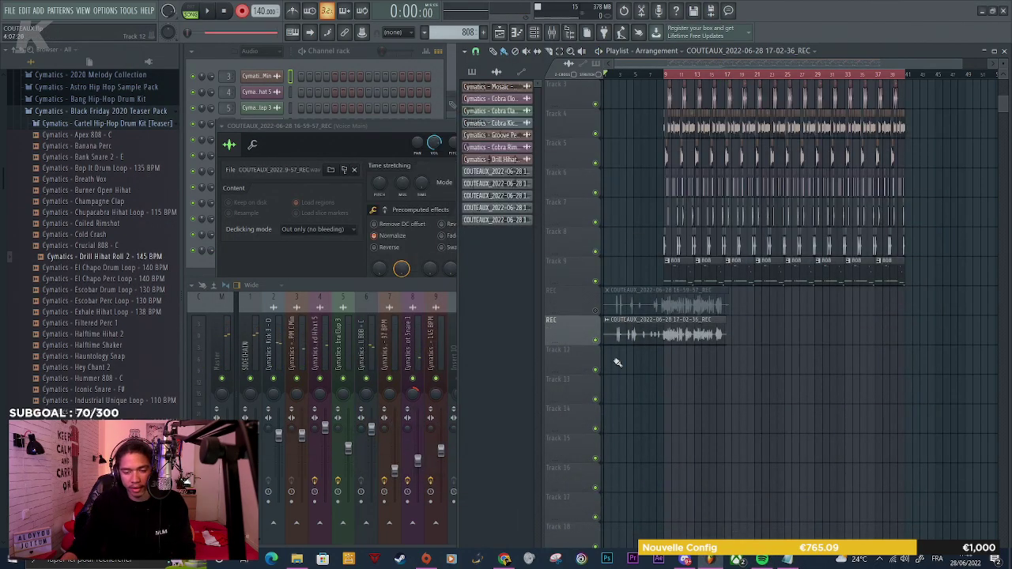
Reset REC's send level to Voice Main in the mixer and return to the playlist
left_click(348, 294)
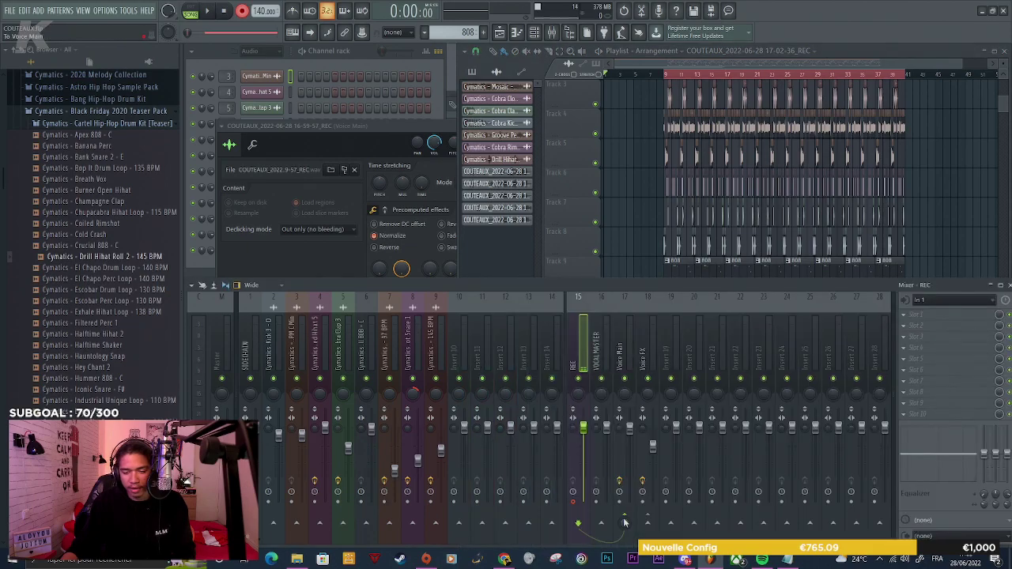
right_click(624, 523)
left_click(637, 394)
left_click(614, 180)
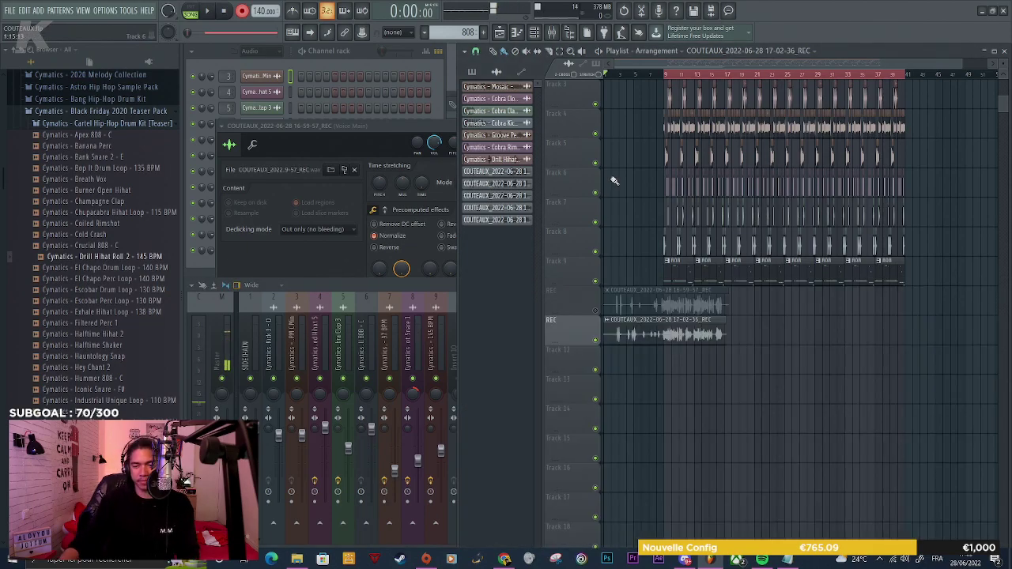
Play back the new vocal take, opening its clip settings and checking the REC mixer track's levels
scroll(663, 362, "up", 4)
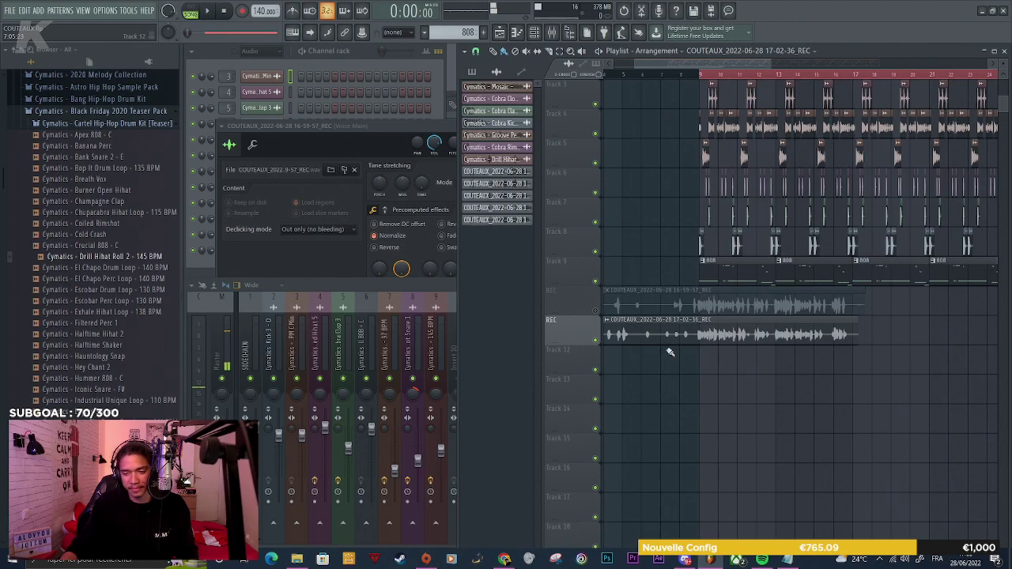
key("space")
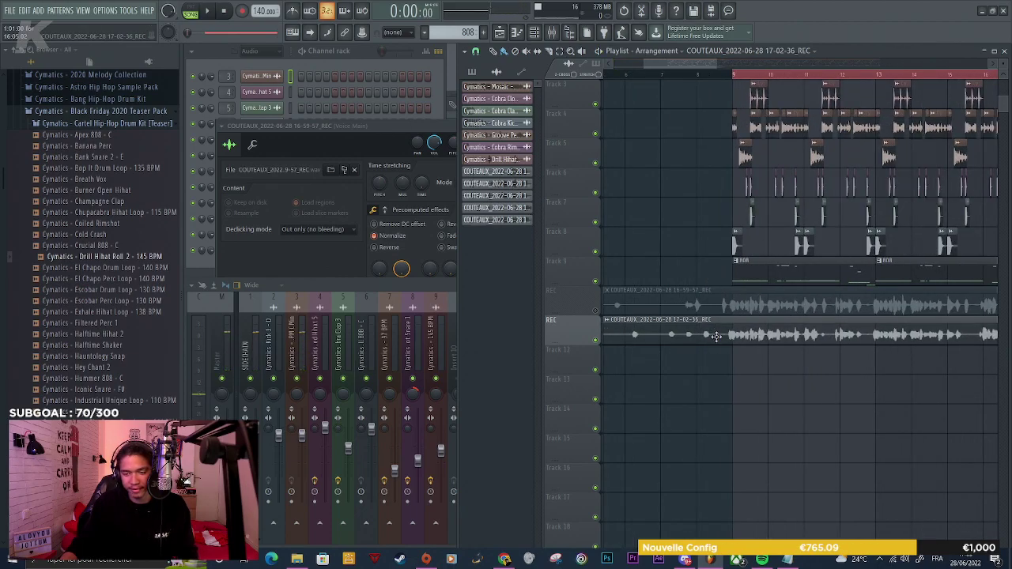
double_click(715, 336)
key("space")
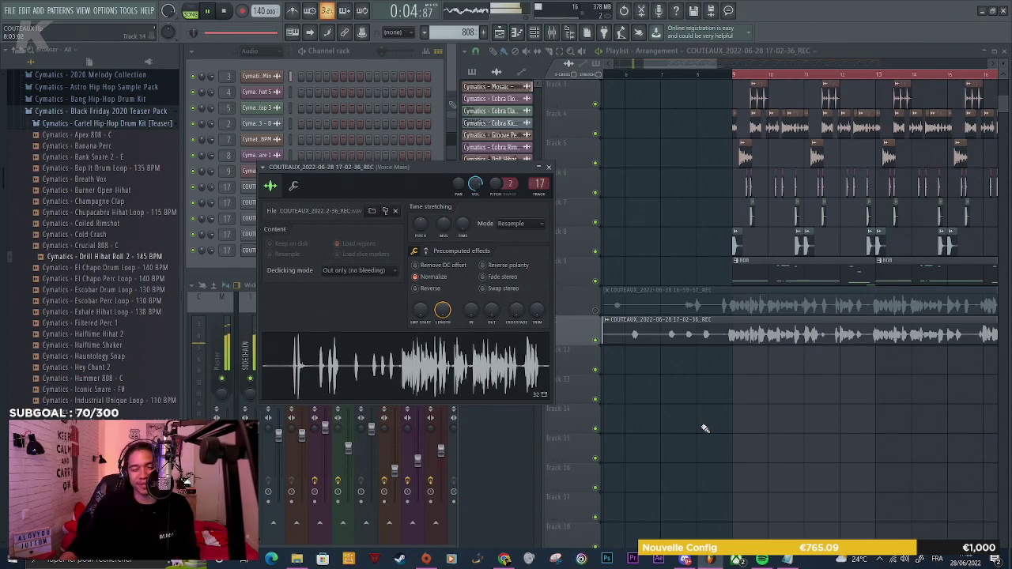
left_click(705, 429)
scroll(695, 411, "down", 5)
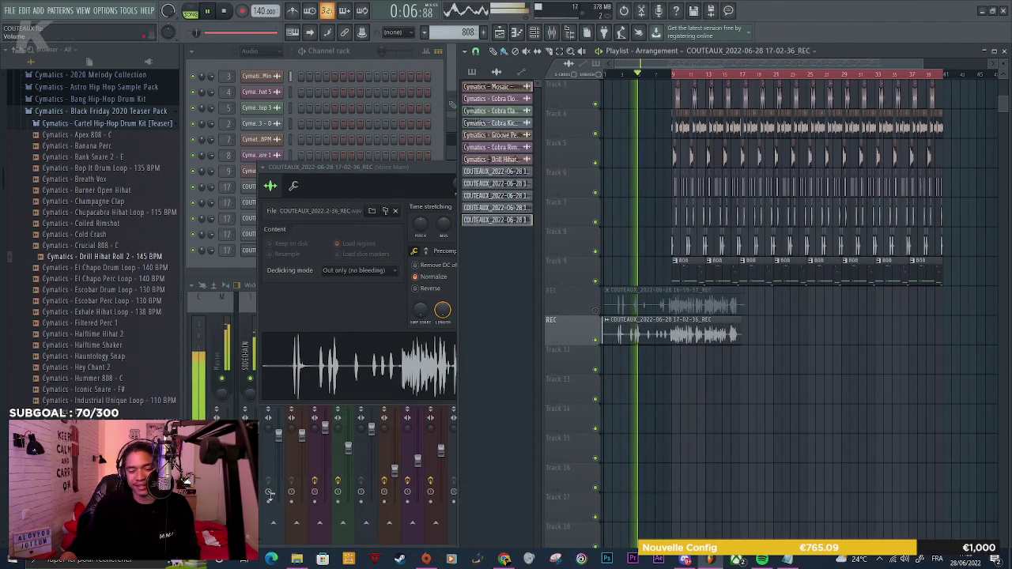
left_click(270, 494)
left_click(582, 351)
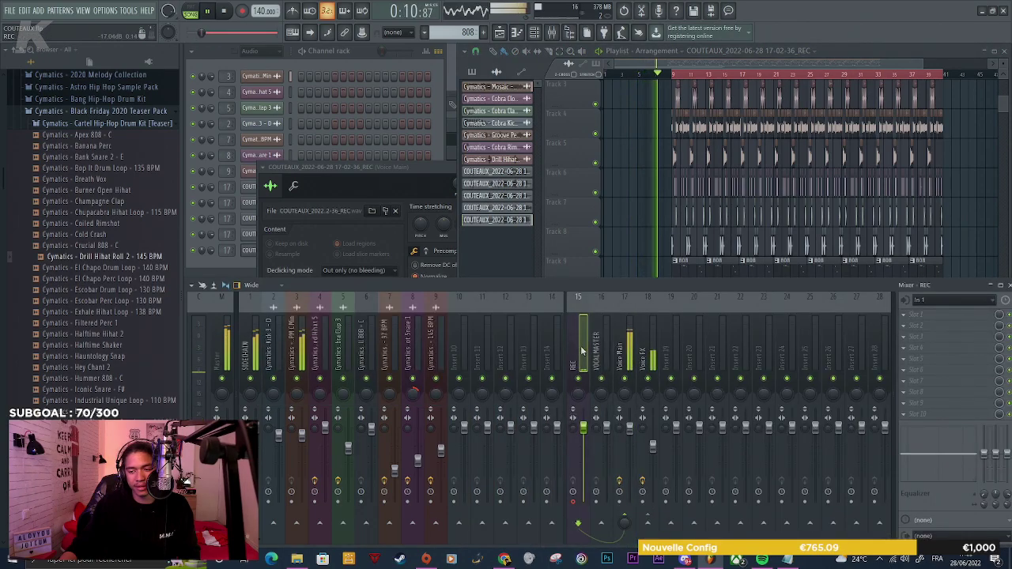
key("space")
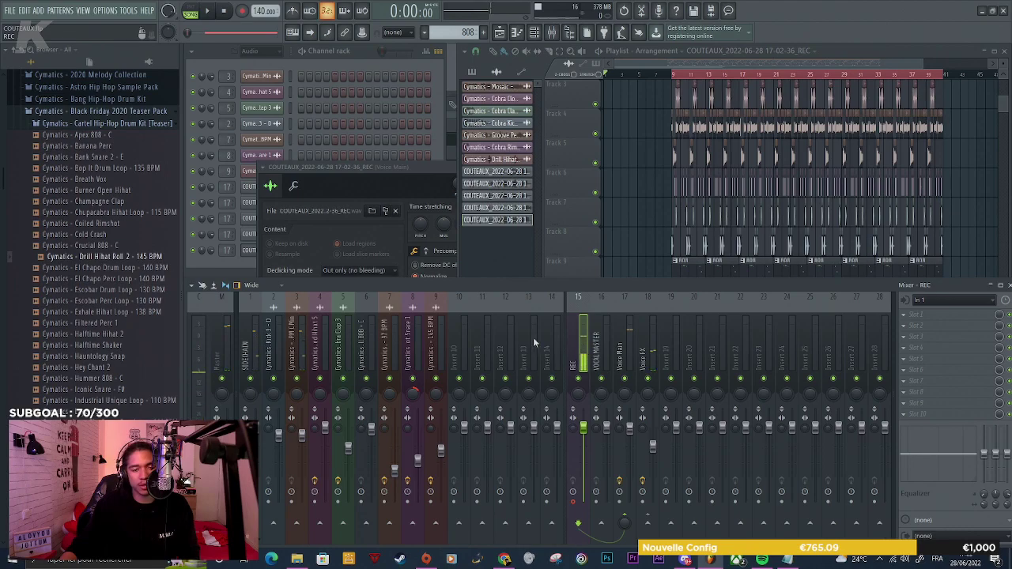
Delete the "REC - To Voice Main" automation clip from the playlist picker
left_click(489, 68)
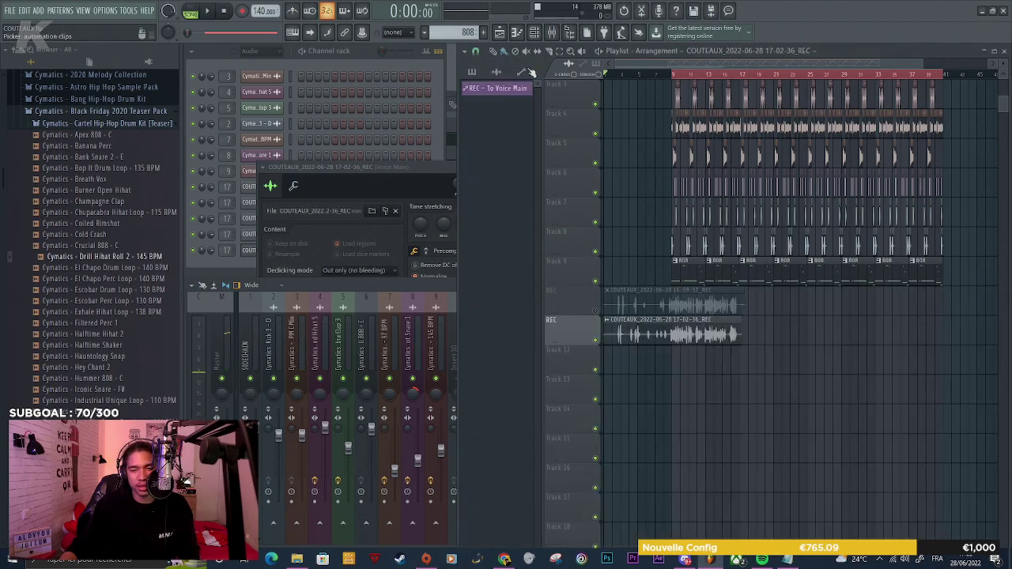
right_click(503, 89)
left_click(522, 175)
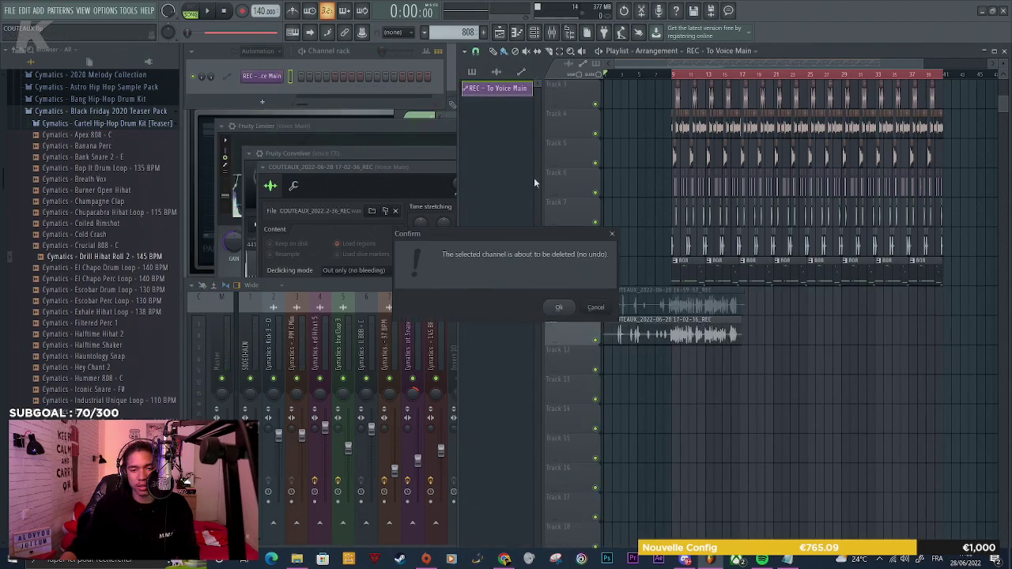
left_click(537, 292)
Reset REC's send level to Voice Main again and start playback to check it in the mixer
left_click(405, 291)
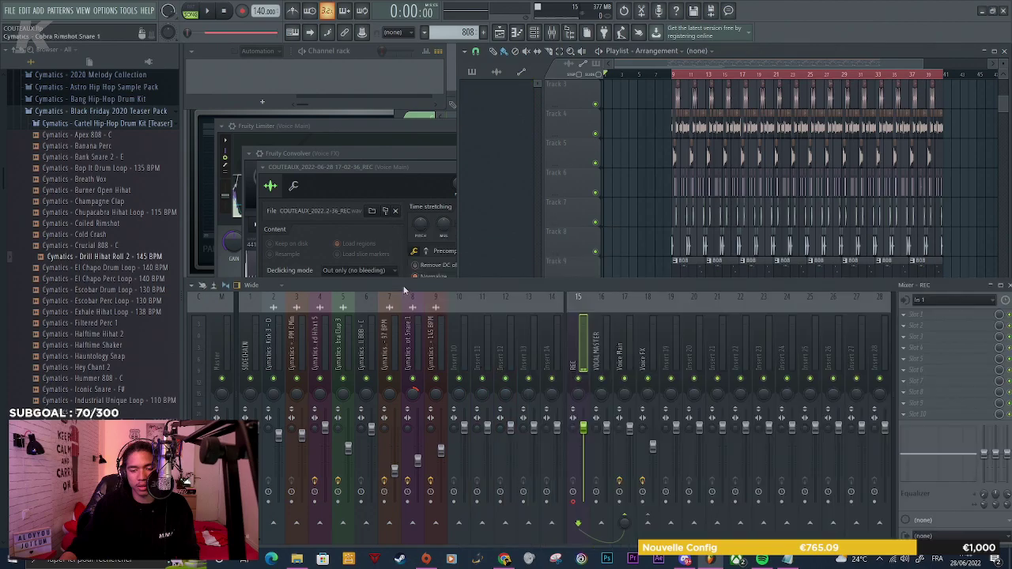
right_click(623, 525)
left_click(651, 393)
key("space")
left_click(635, 231)
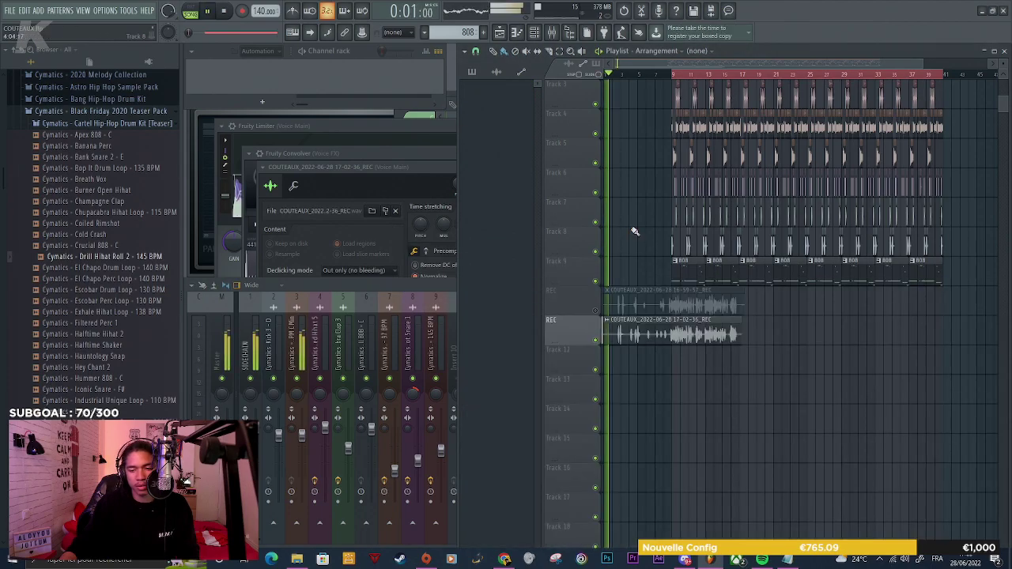
left_click(454, 294)
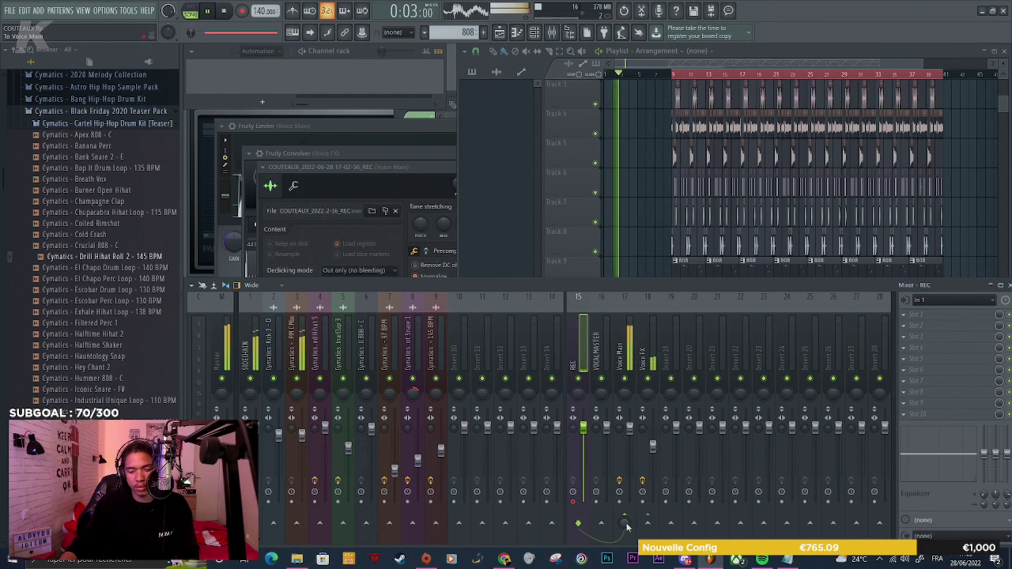
Raise REC's send level to Voice Main during playback and initialize the song with this position
right_click(625, 525)
left_click(624, 526)
right_click(624, 524)
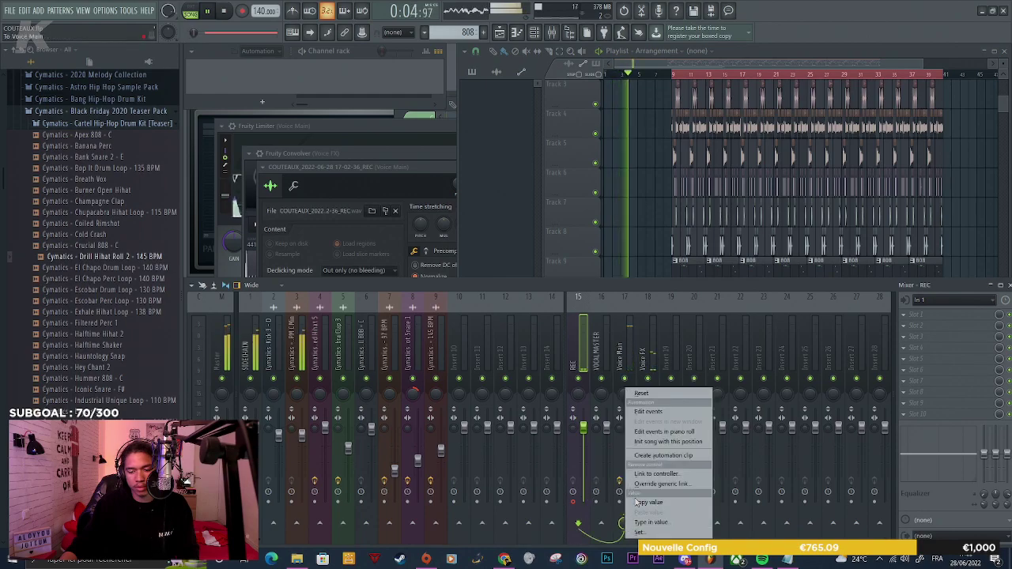
left_click(653, 442)
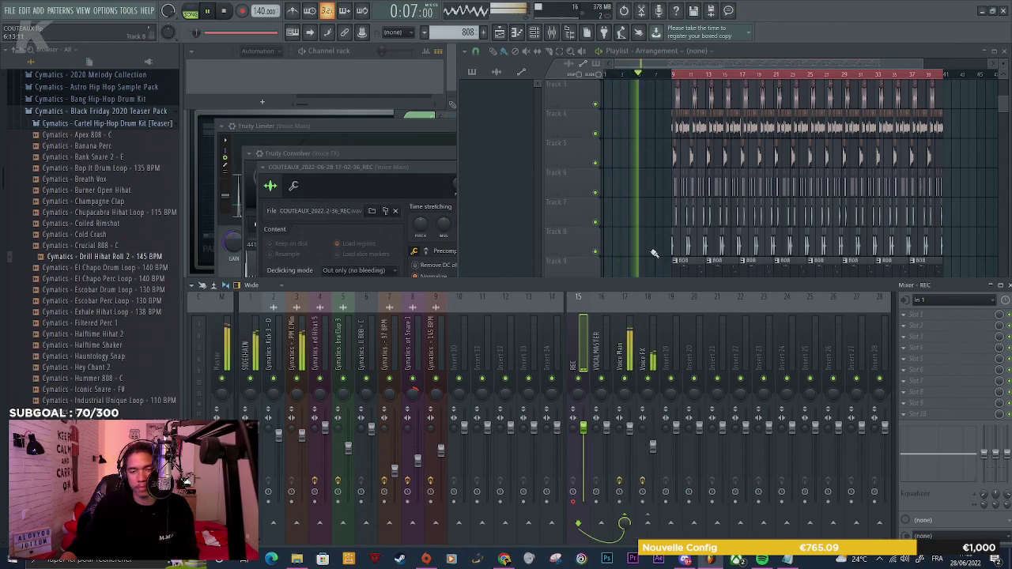
Listen to the new vocal take with the beat up to its end, and stop playback
right_click(626, 207)
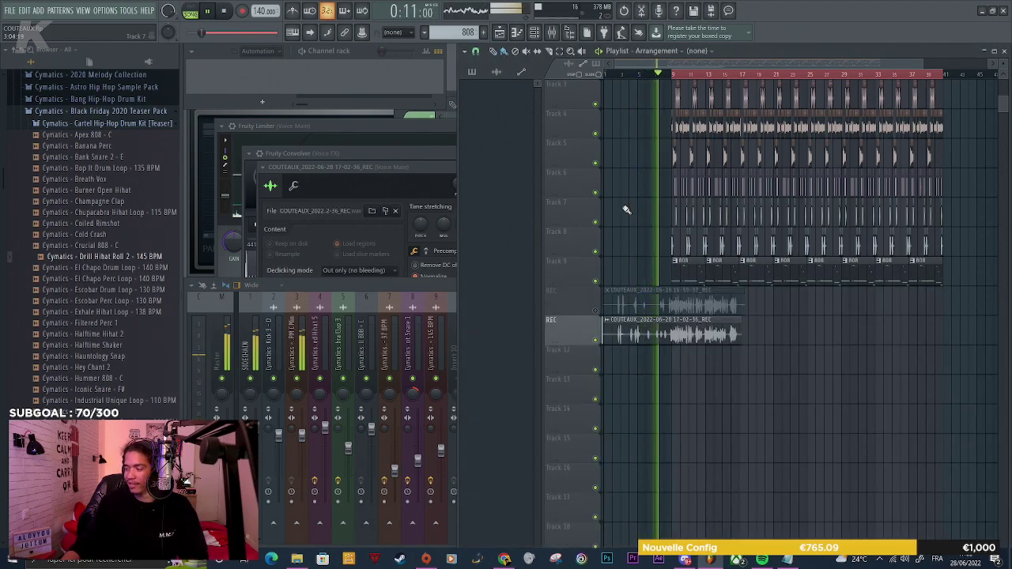
scroll(671, 360, "up", 1)
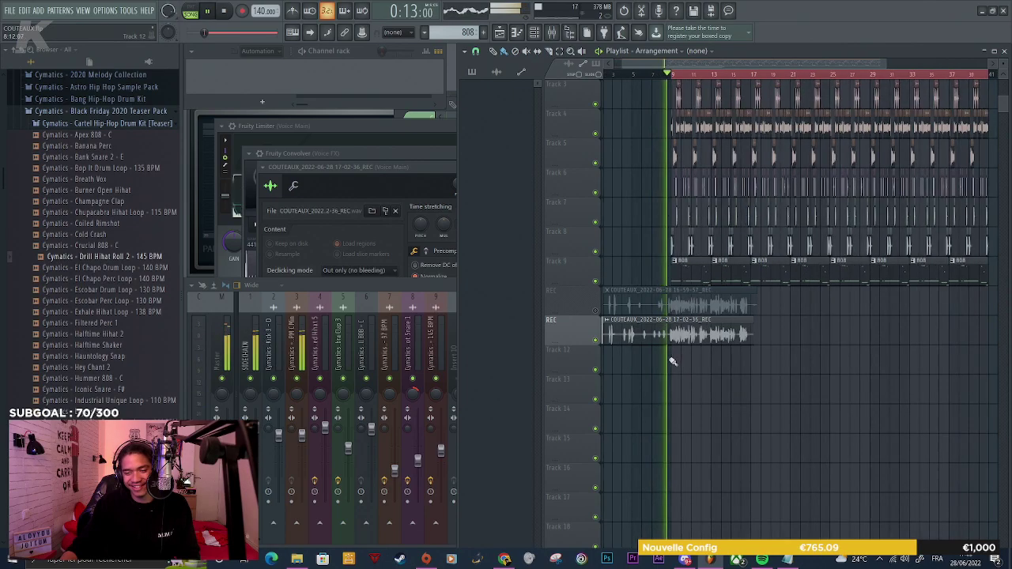
scroll(673, 362, "up", 3)
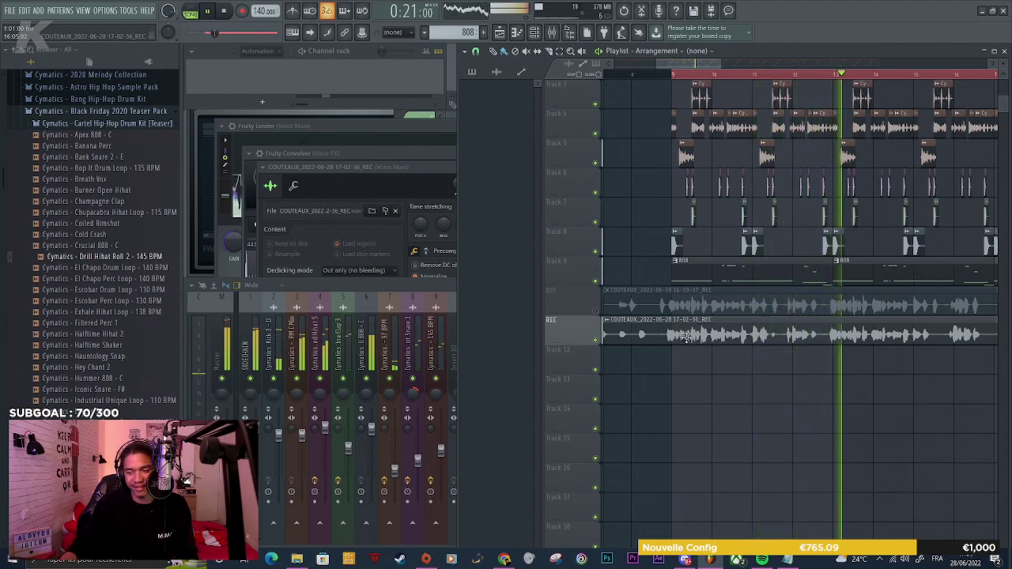
scroll(686, 336, "down", 3)
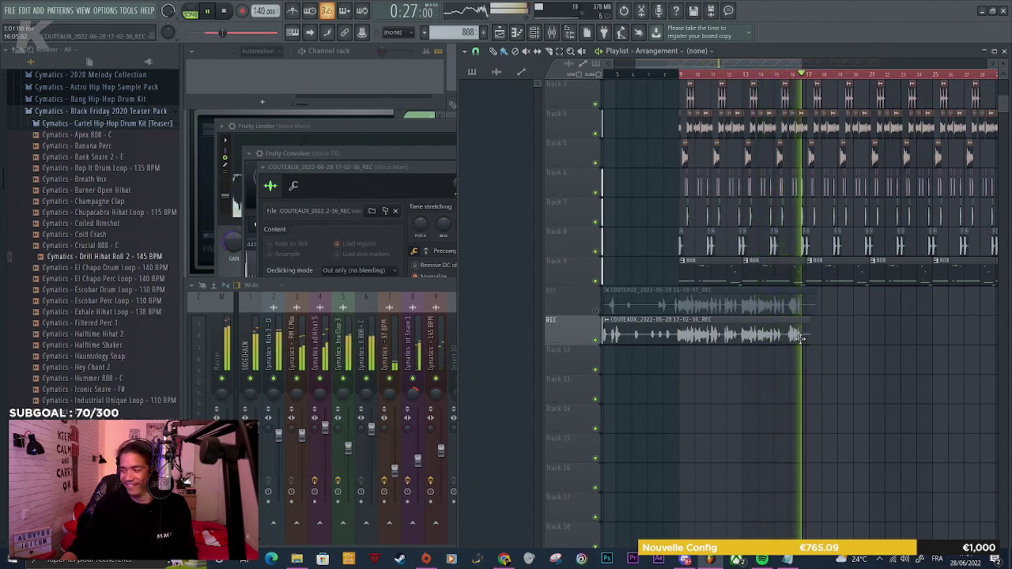
key("space")
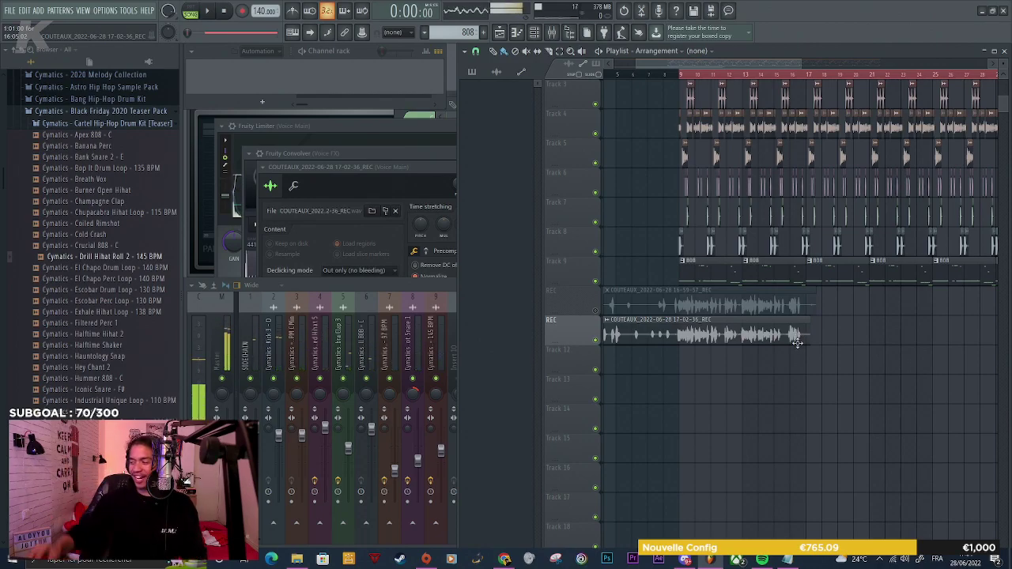
Mute the new vocal take's playlist track and turn down REC's send level to Voice Main
scroll(797, 342, "down", 3)
scroll(792, 350, "down", 2)
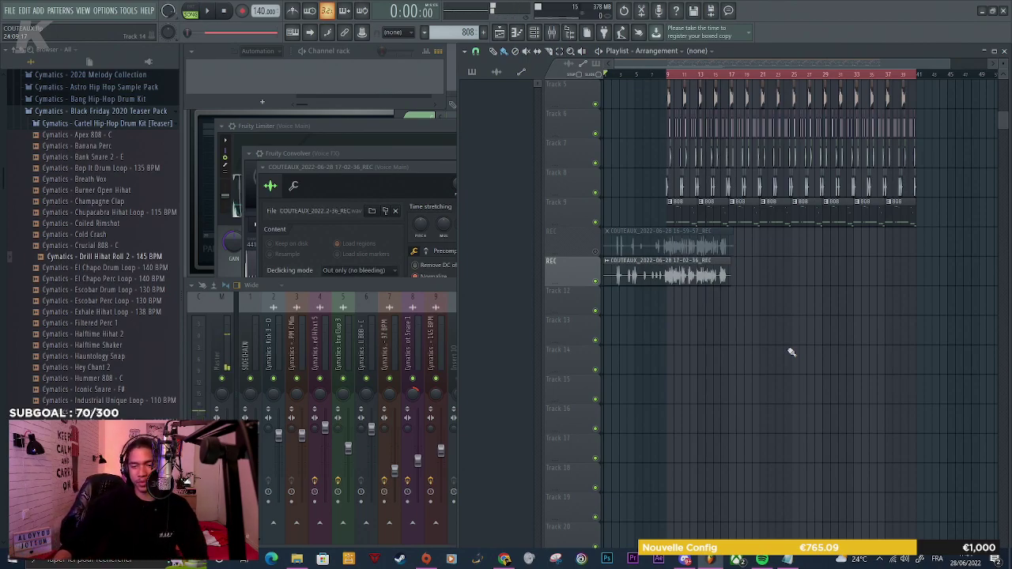
left_click(597, 283)
left_click(365, 303)
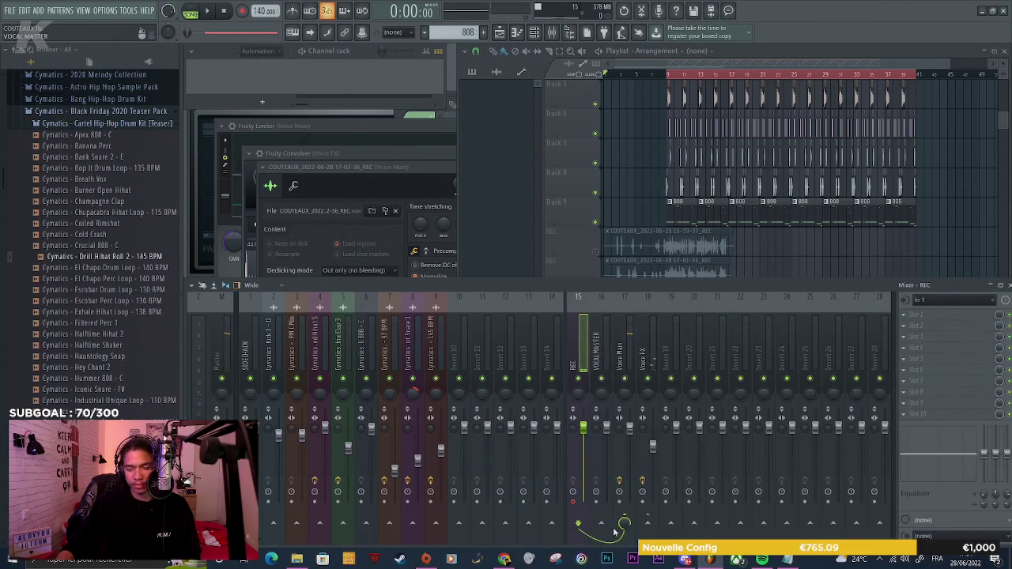
right_click(624, 525)
left_click(622, 527)
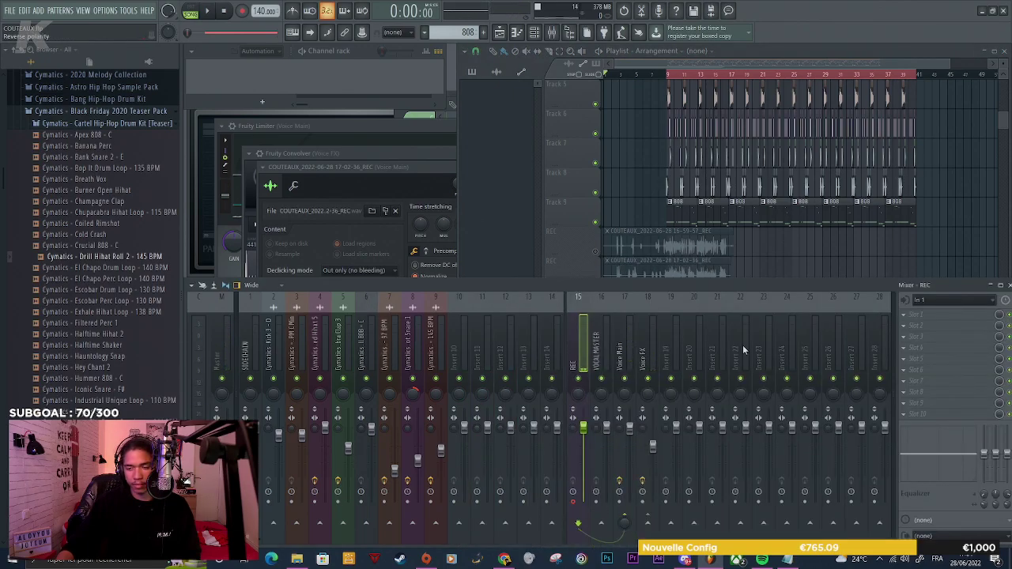
Record a brief vocal test on the next free playlist track and delete its clip
left_click(786, 251)
key("space")
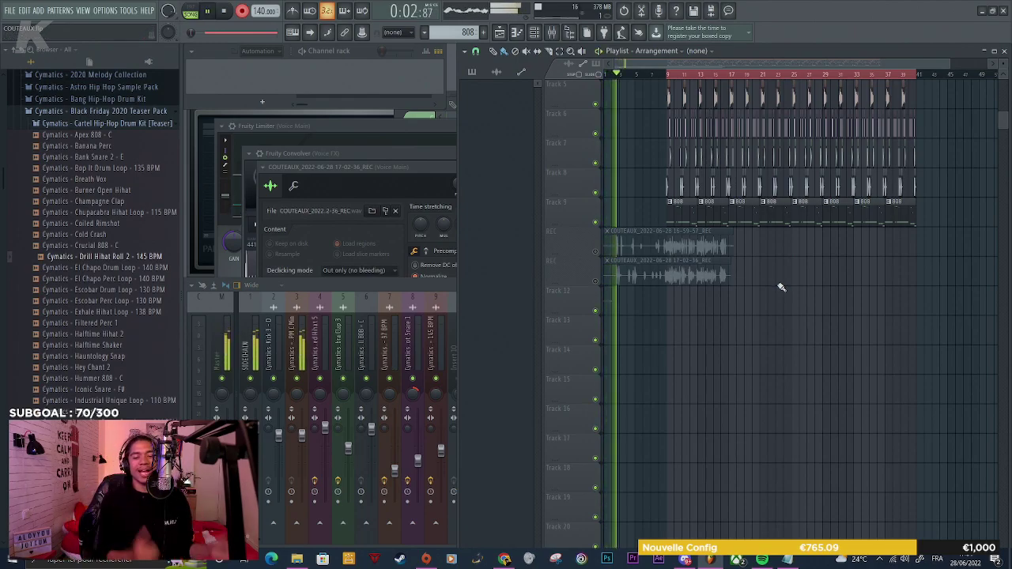
left_click(402, 284)
key("space")
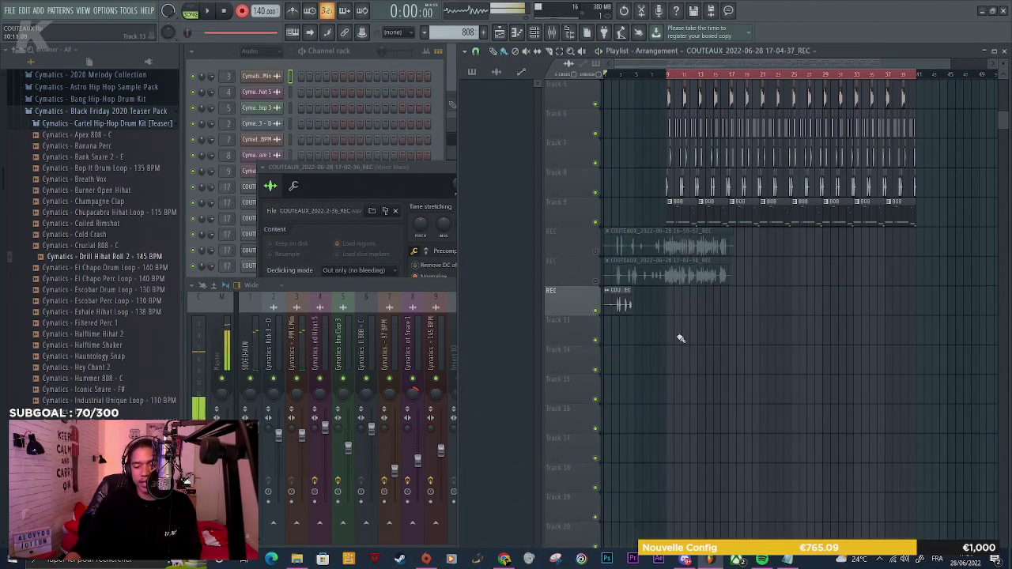
key("space")
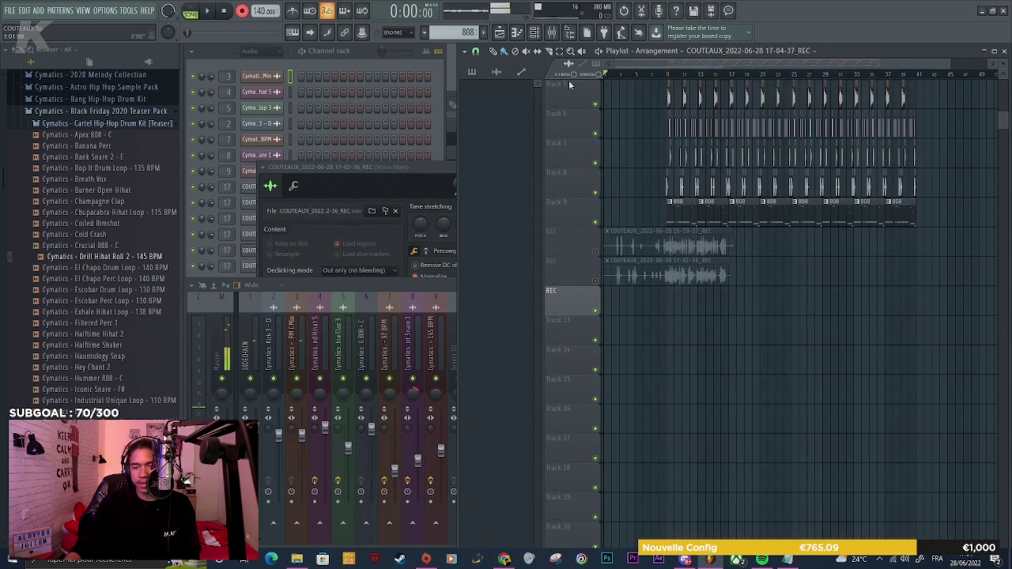
Check the playlist picker's audio clip and pattern lists, and turn REC's send level to Voice Main down again
left_click(501, 74)
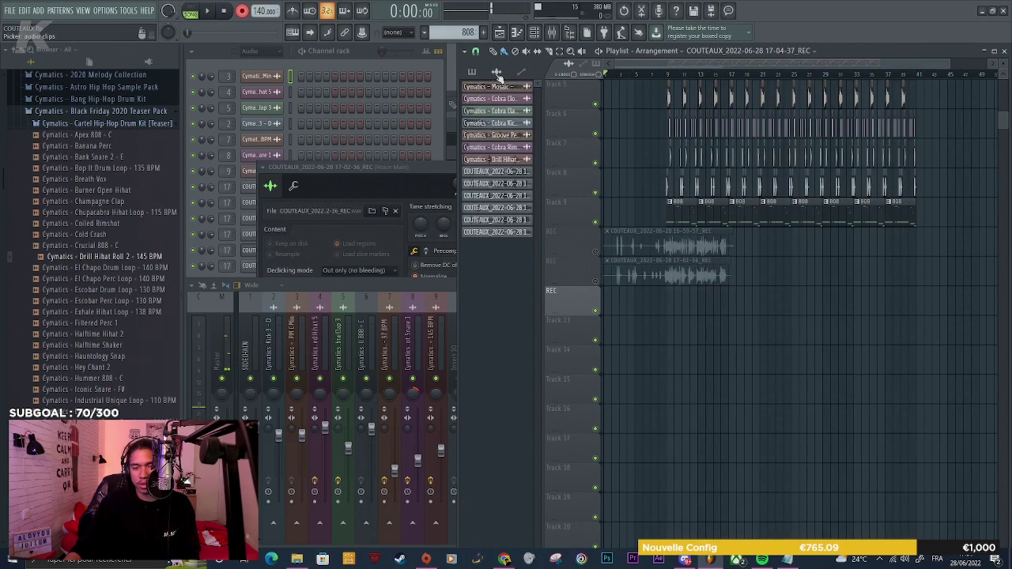
left_click(472, 72)
left_click(377, 291)
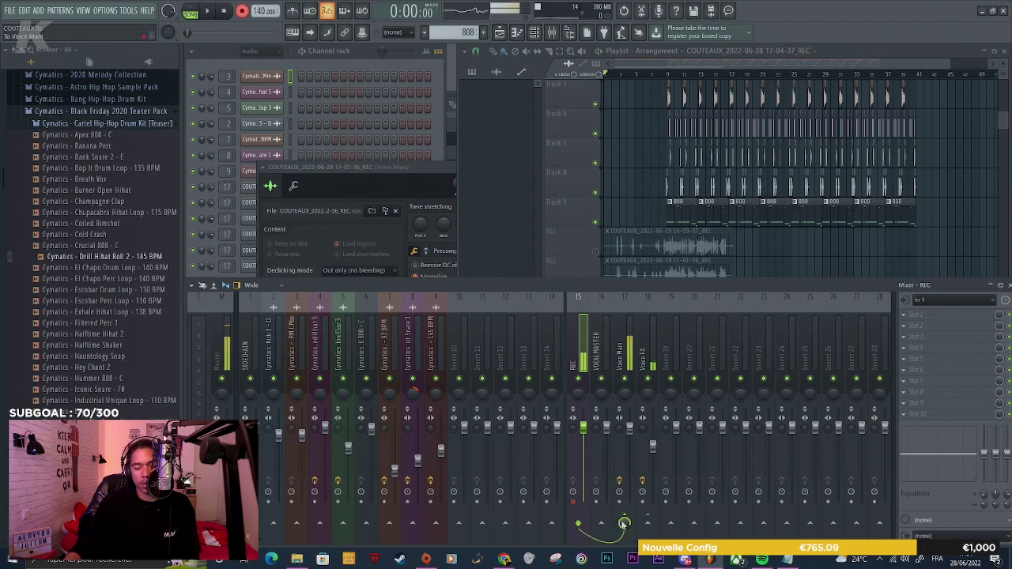
right_click(624, 524)
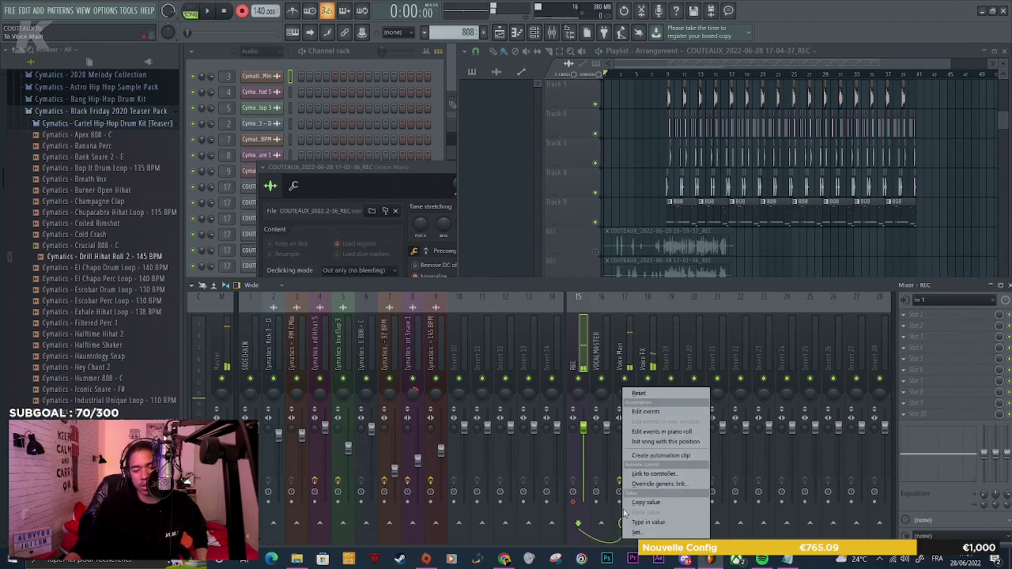
left_click(624, 525)
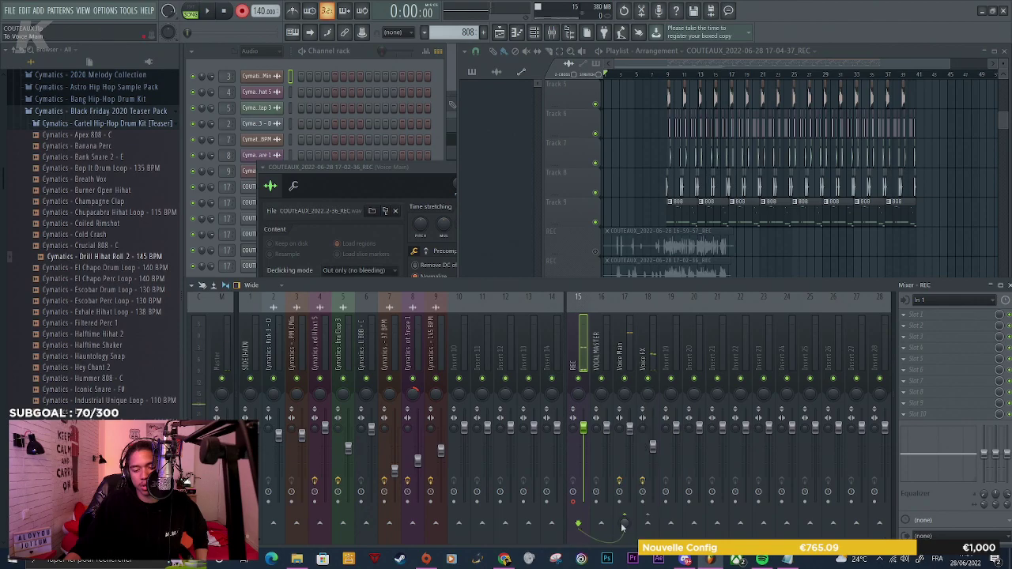
Record a vocal take over the beat from the start on the third REC playlist track, stop, and delete its clip
right_click(623, 526)
left_click(650, 445)
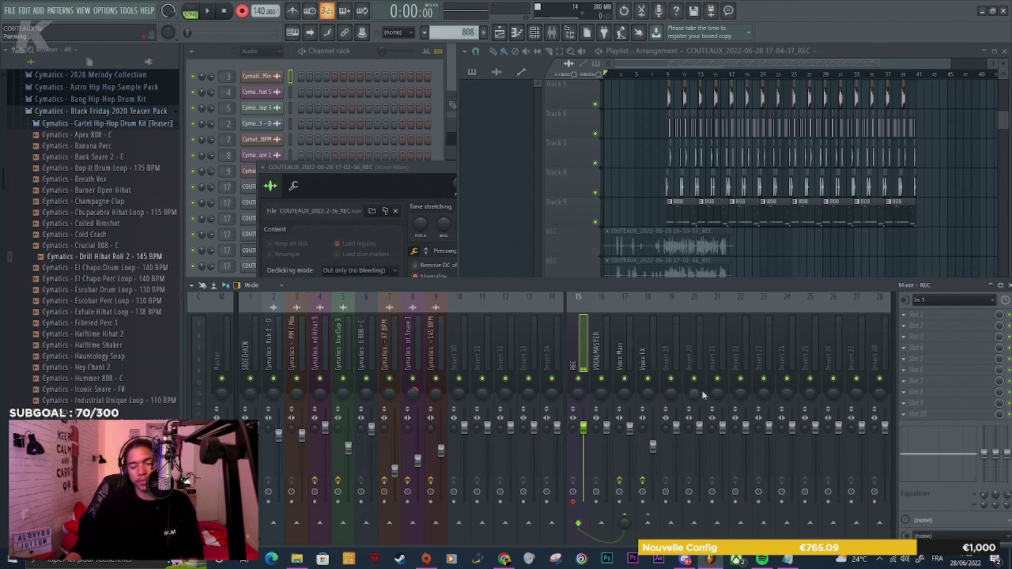
left_click(795, 272)
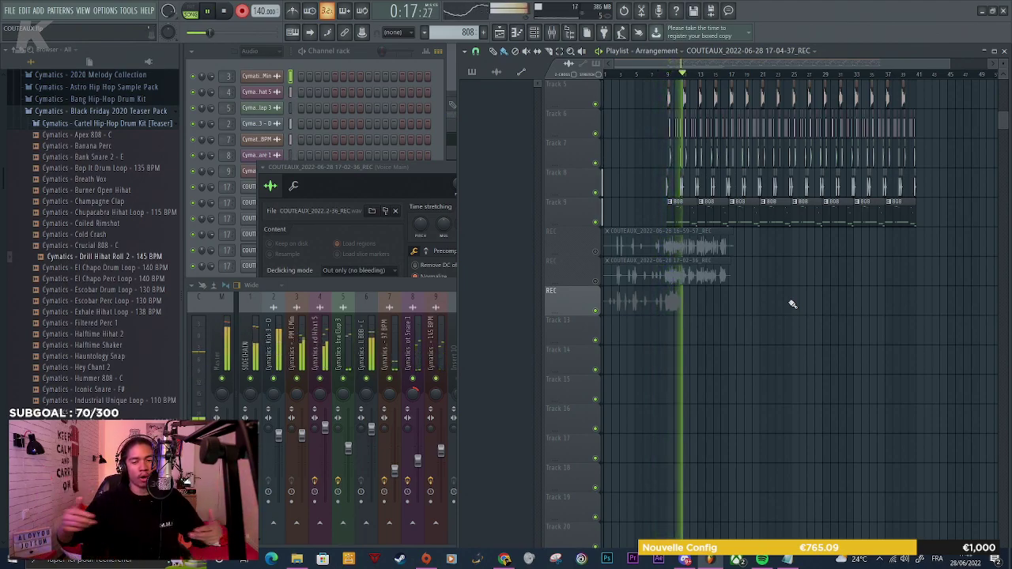
key("space")
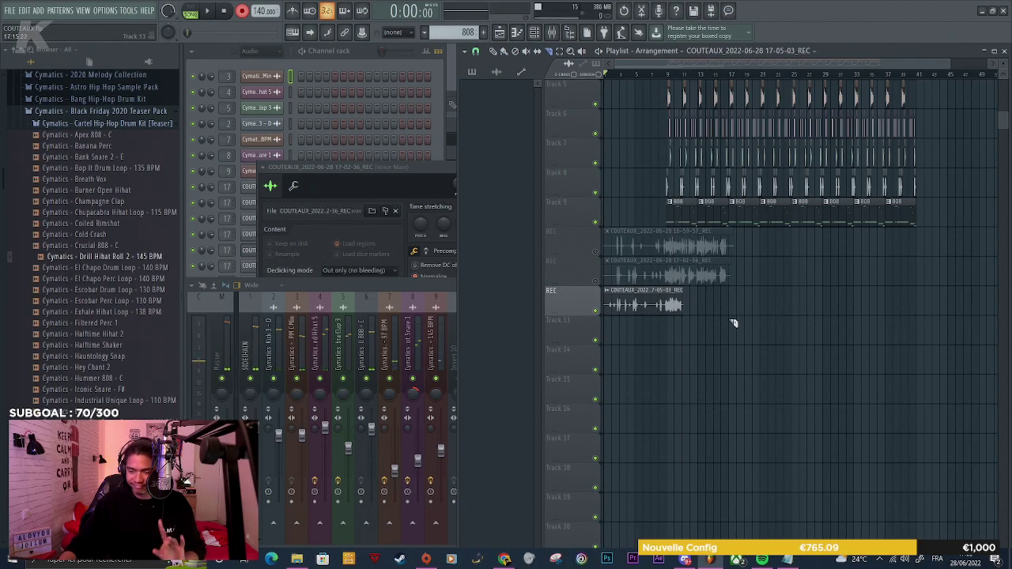
right_click(646, 307)
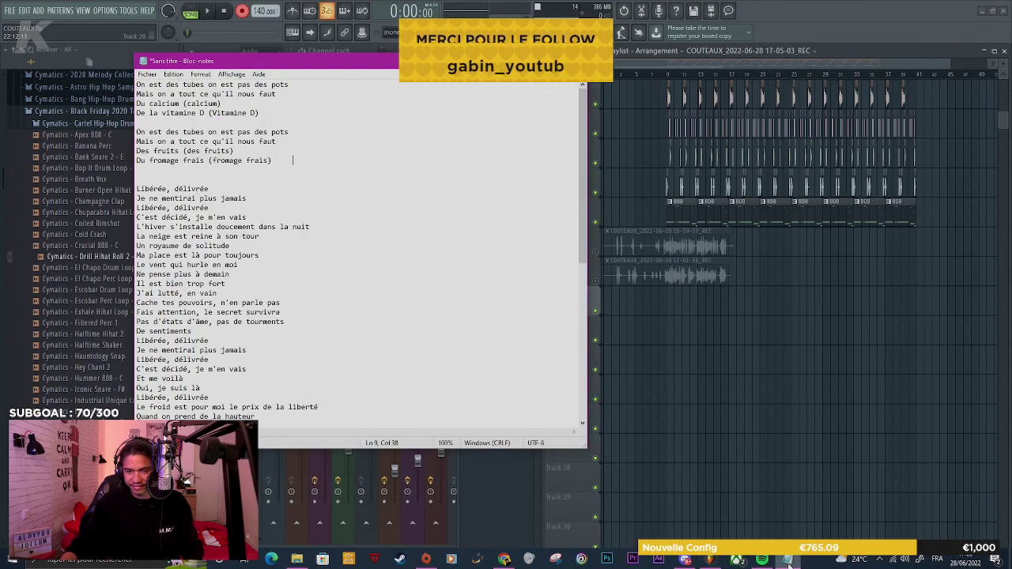
Bring up the lyrics in Notepad, try another vocal take on the third REC playlist track, and stop the recording
left_click(788, 563)
left_click(794, 485)
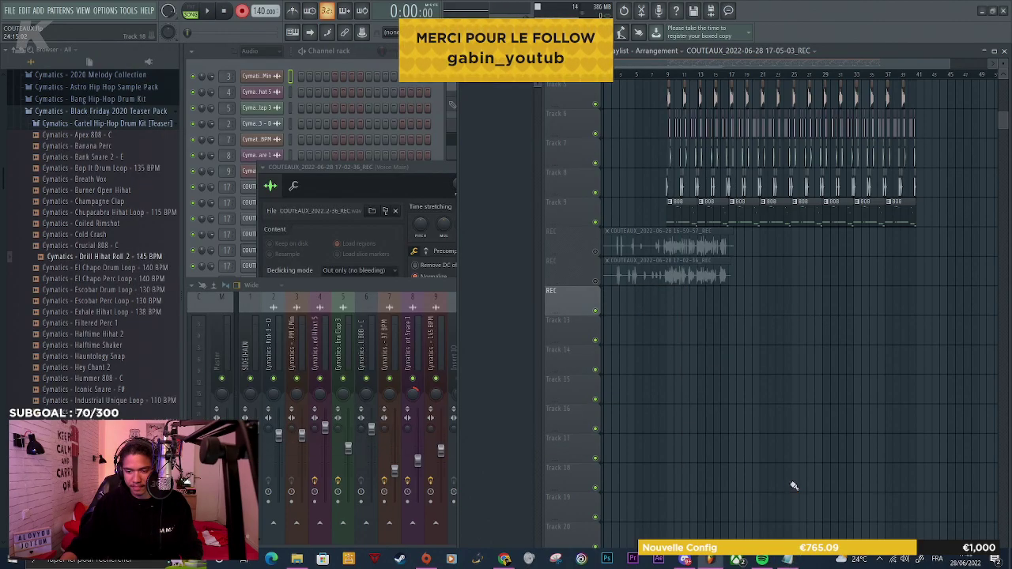
left_click(789, 562)
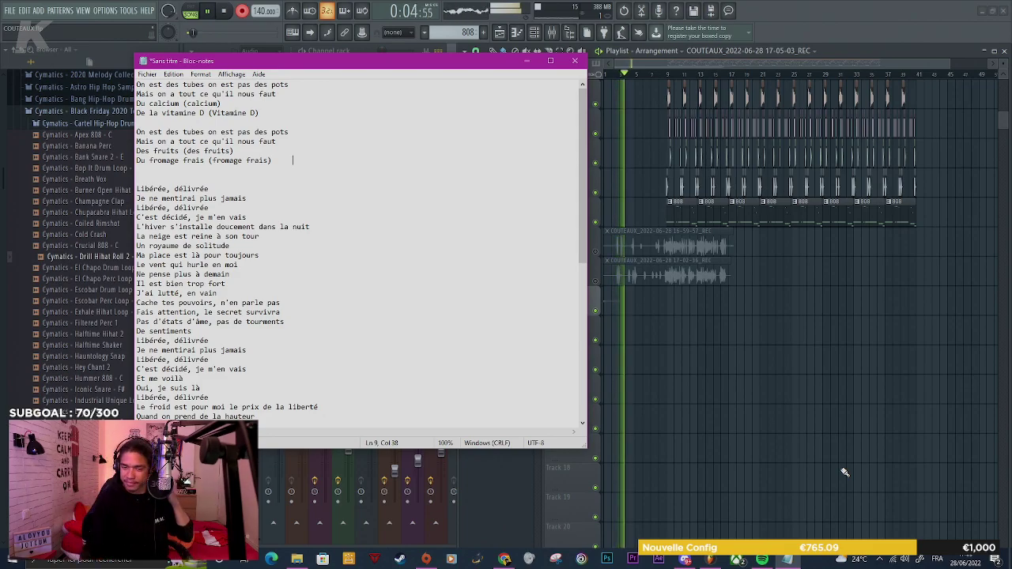
left_click(845, 472)
key("space")
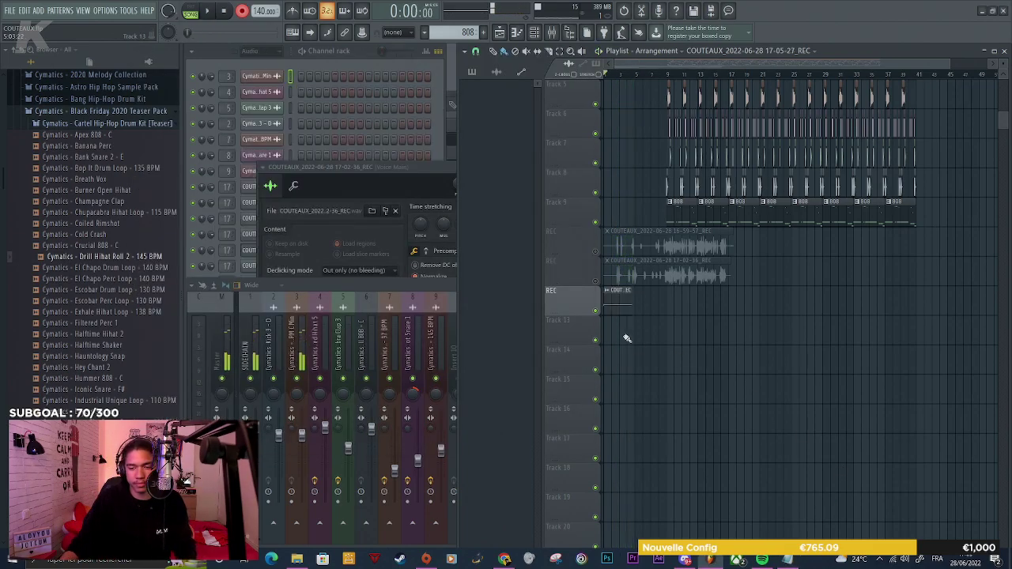
Remove the short false-start clip, record a full vocal take with the Notepad lyrics in view, and stop after bar 17 begins
left_click(787, 561)
left_click(782, 488)
key("space")
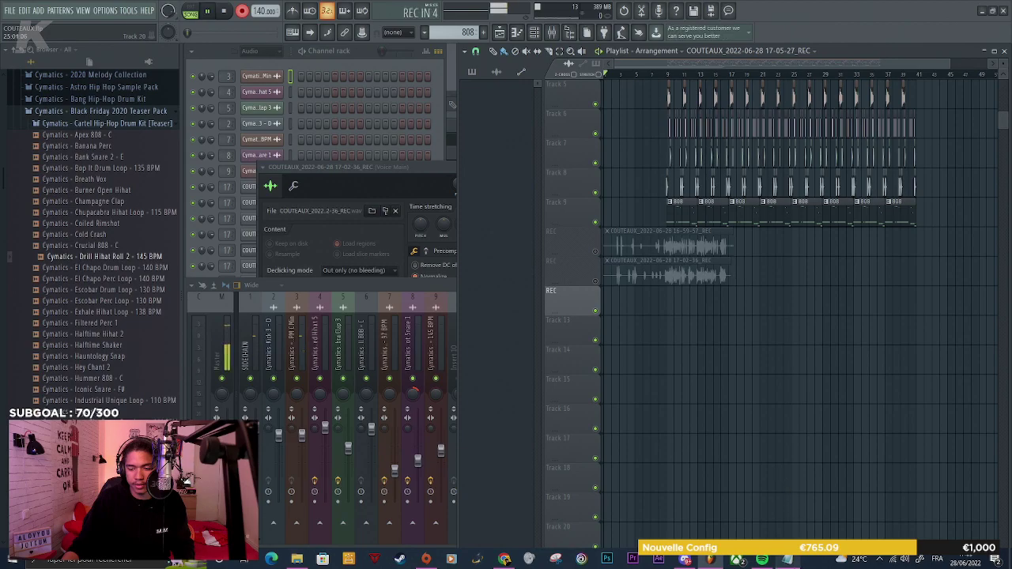
left_click(788, 562)
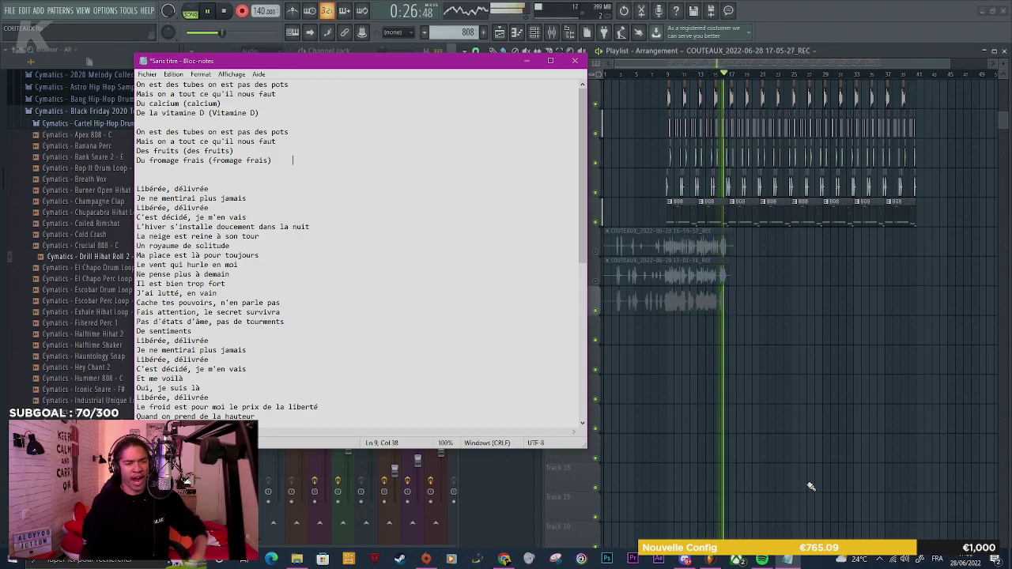
left_click(783, 492)
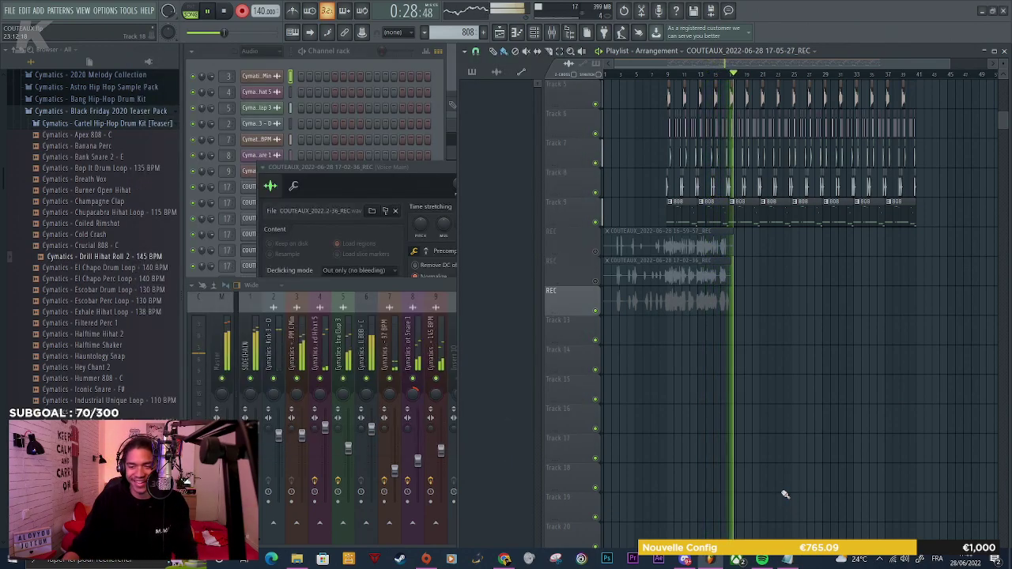
key("space")
Reset REC's send level to Voice Main in the mixer and return to the playlist
left_click(762, 560)
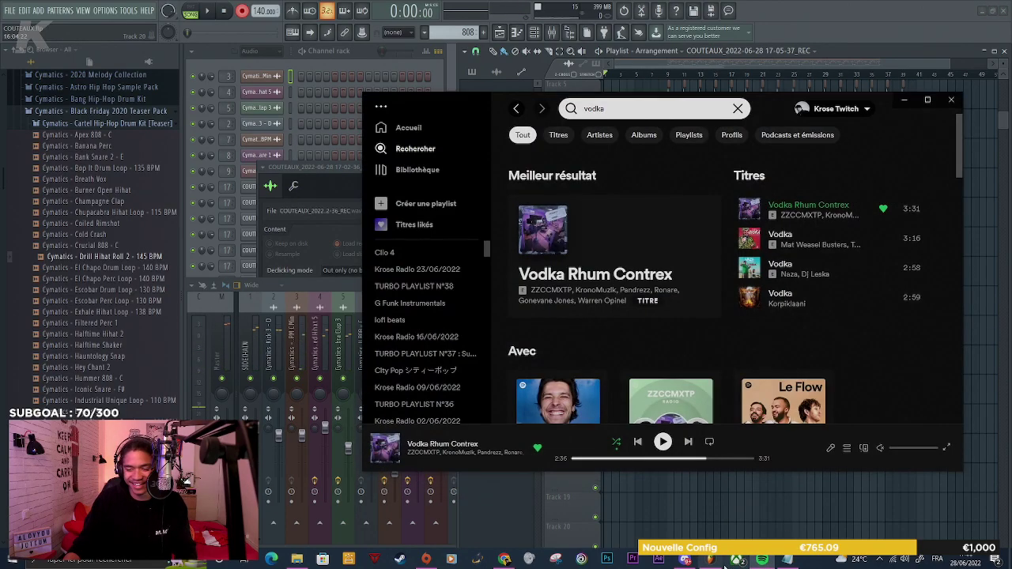
left_click(774, 560)
left_click(431, 291)
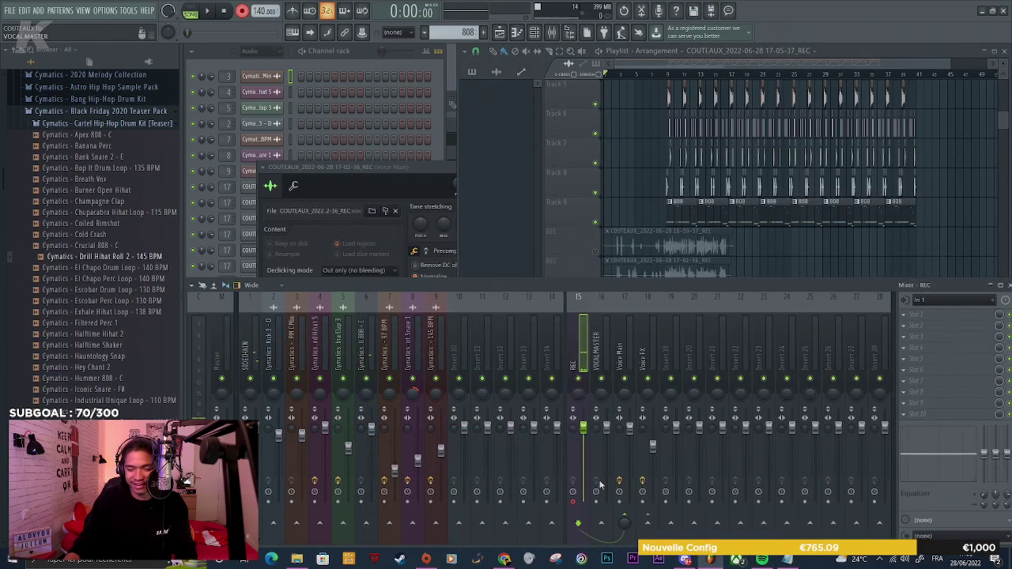
right_click(626, 523)
left_click(655, 393)
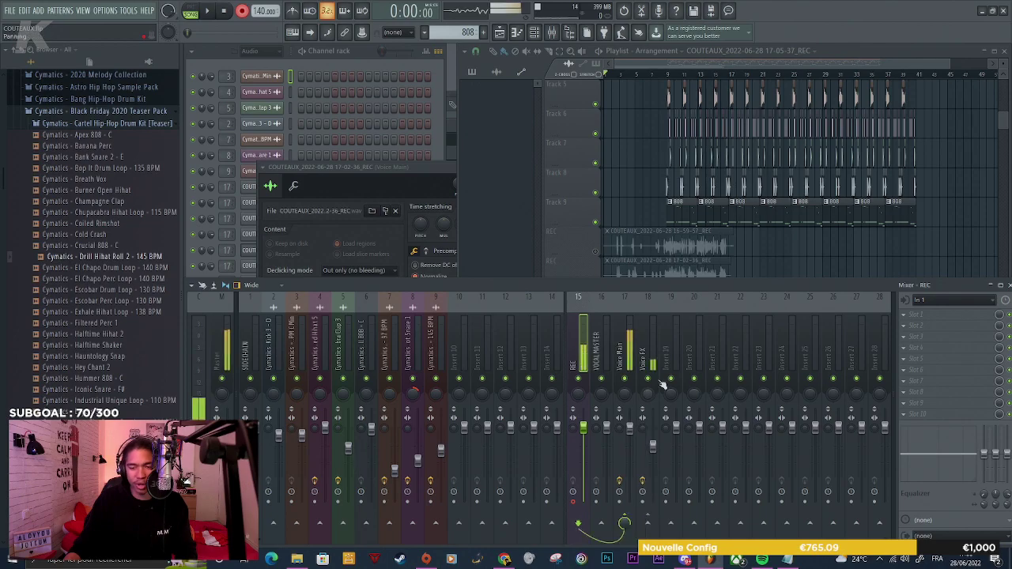
left_click(830, 250)
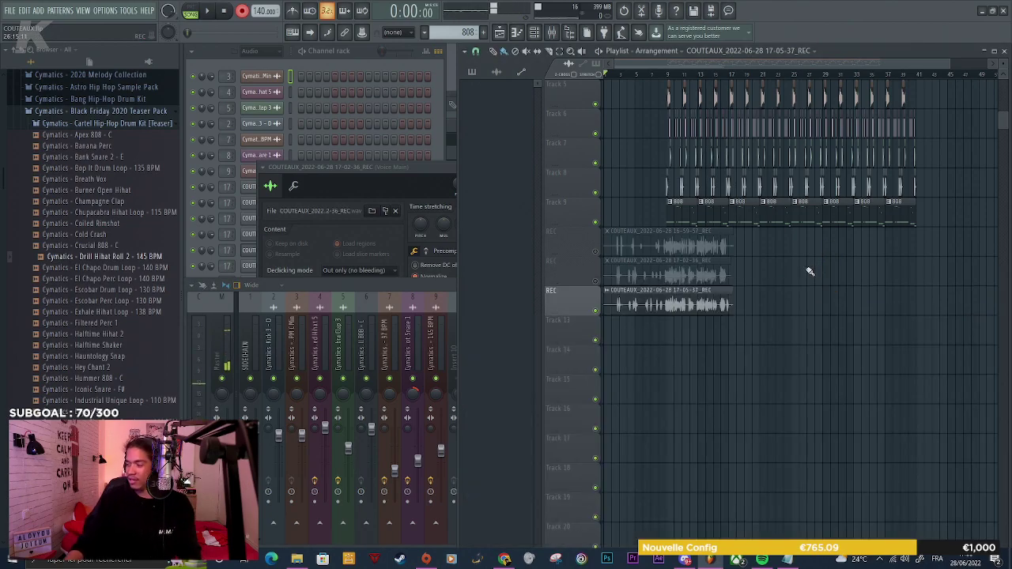
Play the newly recorded take with the beat from the start and turn down REC's send level to Voice Main
scroll(603, 324, "up", 5)
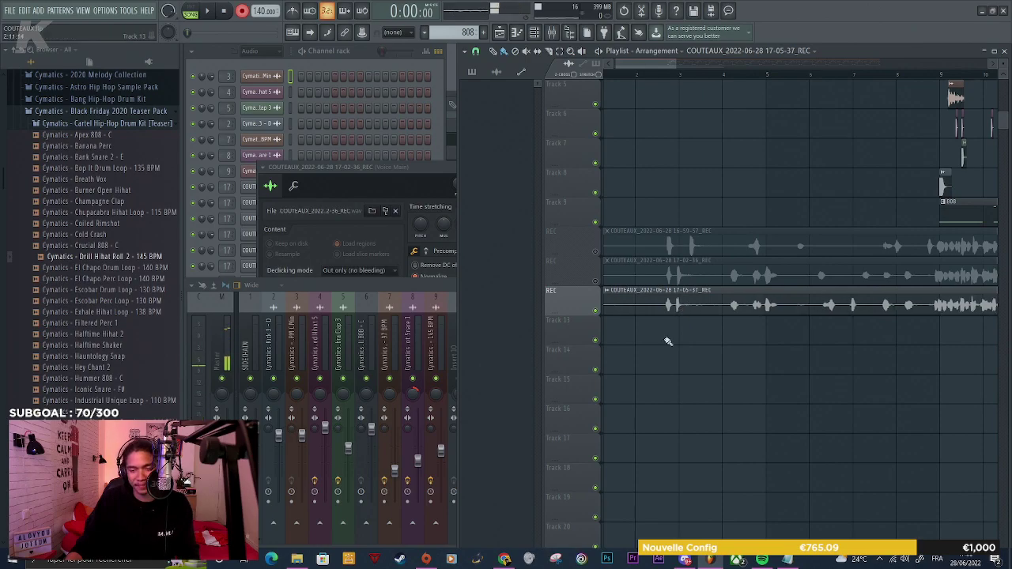
scroll(667, 342, "down", 5)
scroll(667, 341, "up", 3)
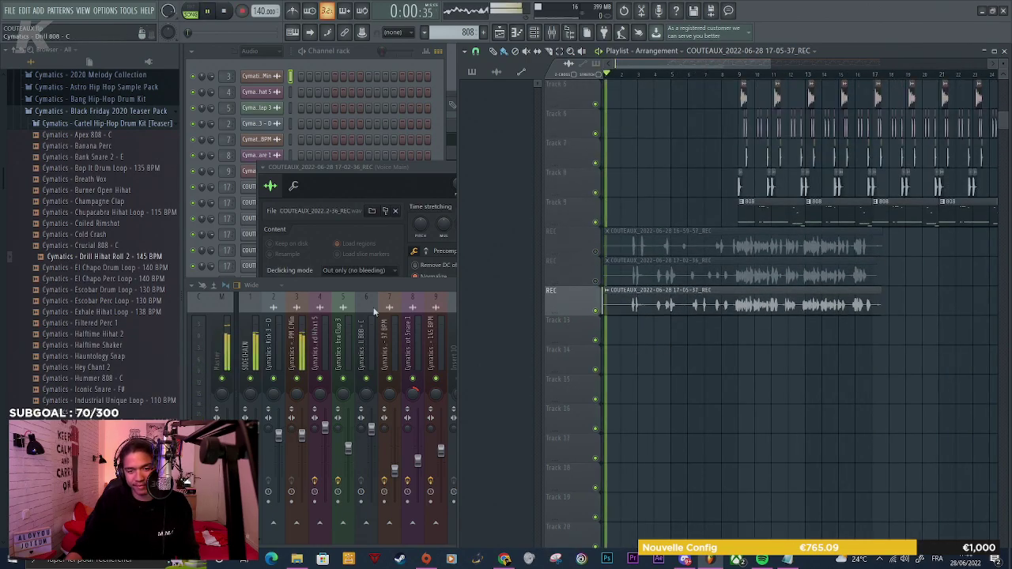
key("F9")
left_click(680, 208)
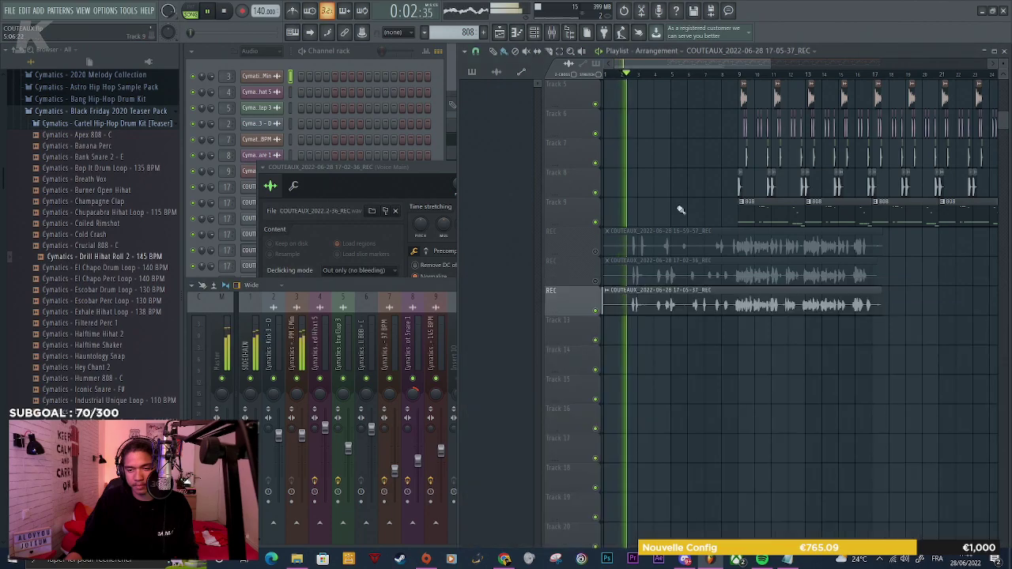
scroll(684, 253, "down", 4)
scroll(664, 292, "up", 3)
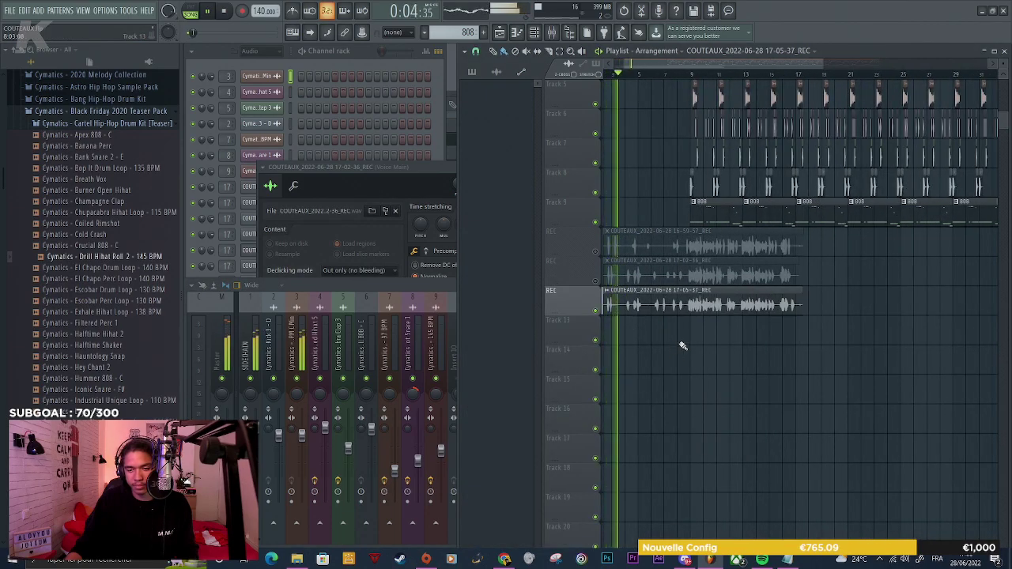
Open the Fruity Limiter on Voice Main and adjust its compressor threshold while the take plays
scroll(672, 341, "up", 3)
key("F9")
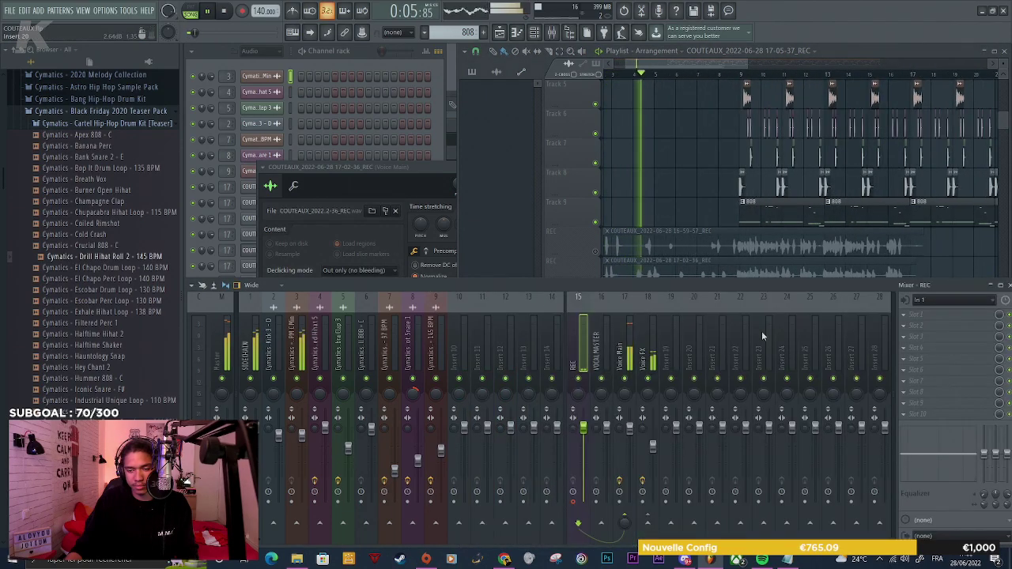
left_click(622, 348)
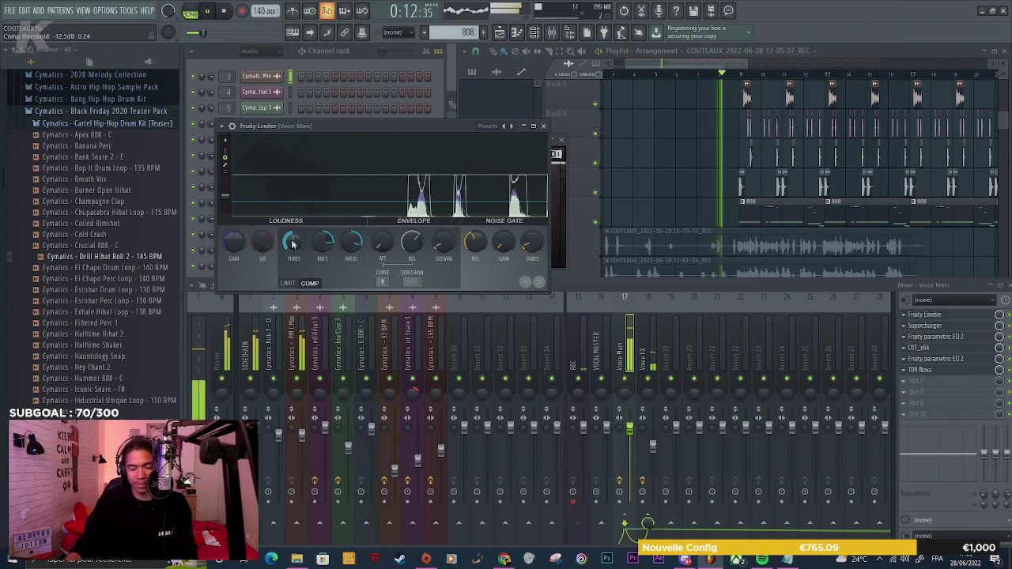
scroll(291, 242, "up", 2)
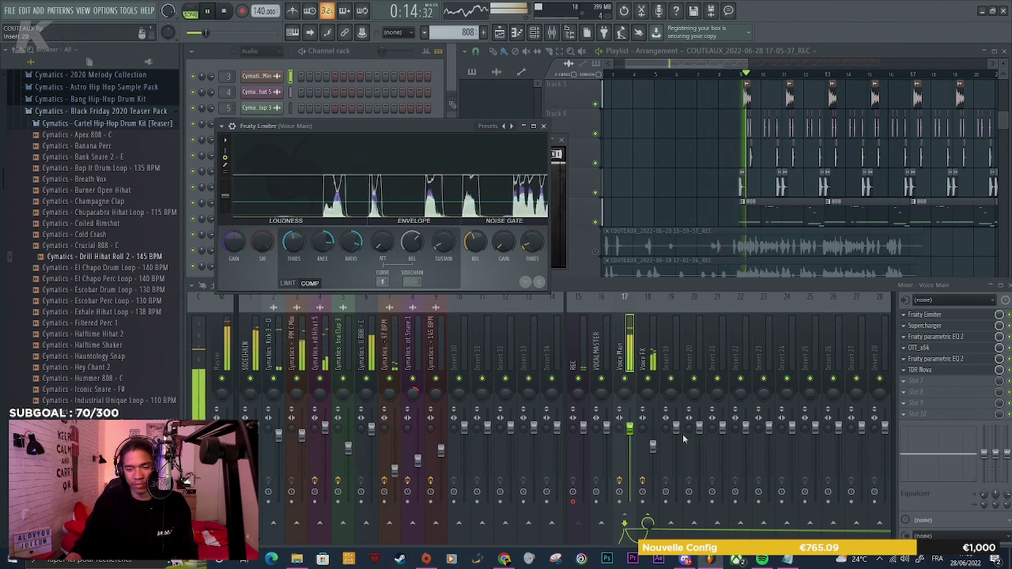
Listen to the take up to its end, trim the ends of all three REC clips to bar 17, and stop playback
right_click(669, 185)
scroll(733, 321, "up", 4)
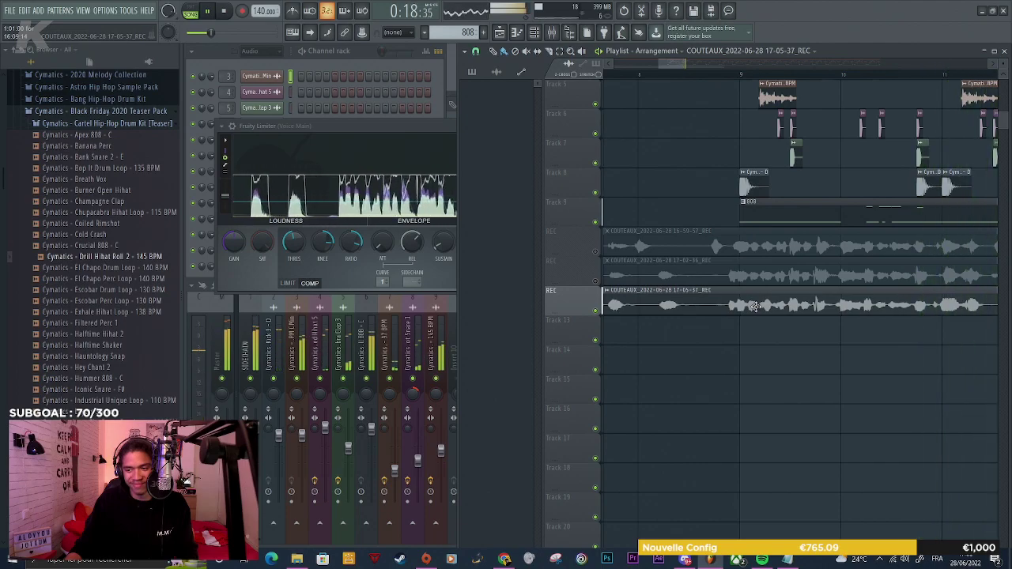
scroll(730, 318, "down", 5)
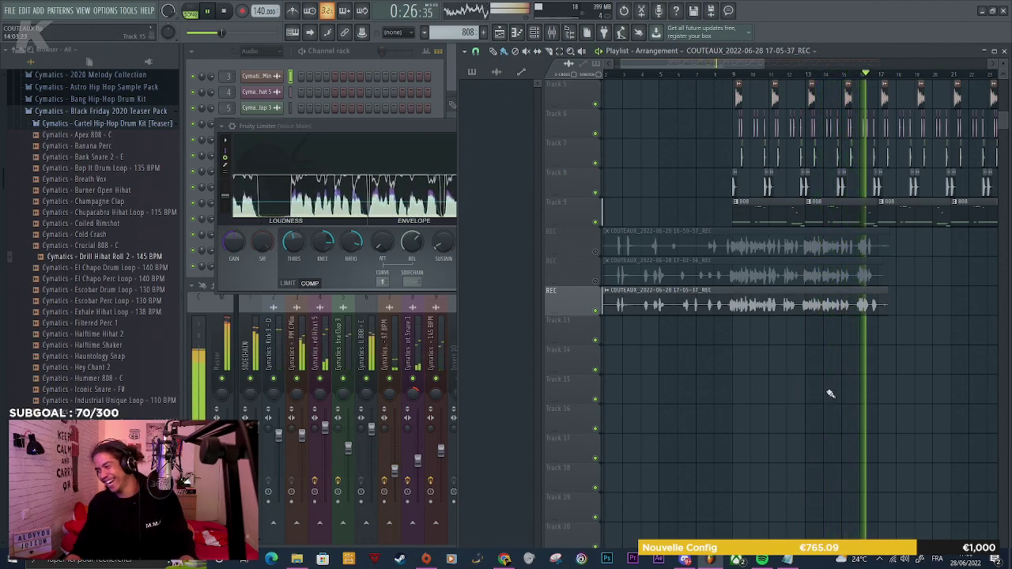
scroll(836, 293, "up", 4)
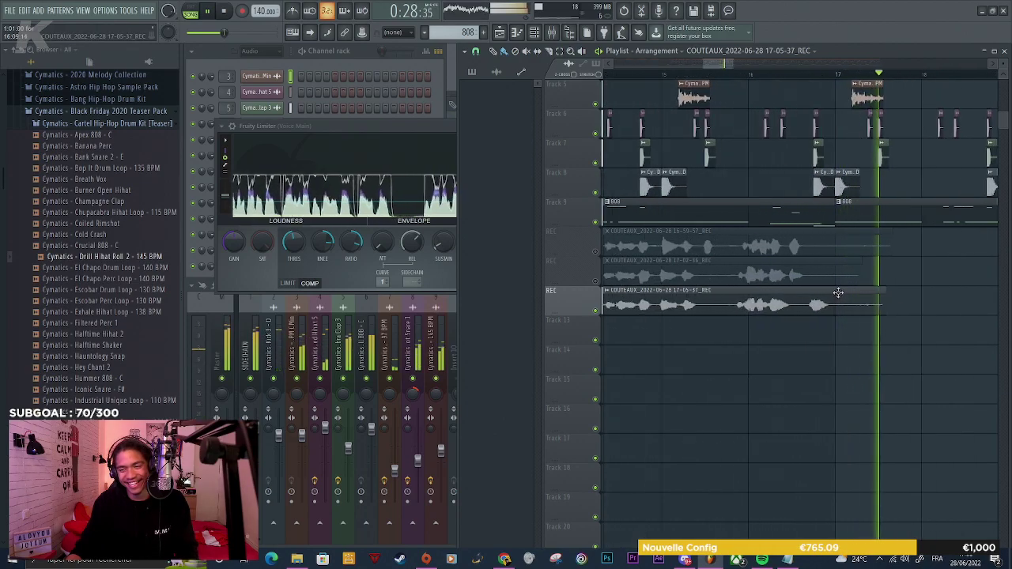
key("space")
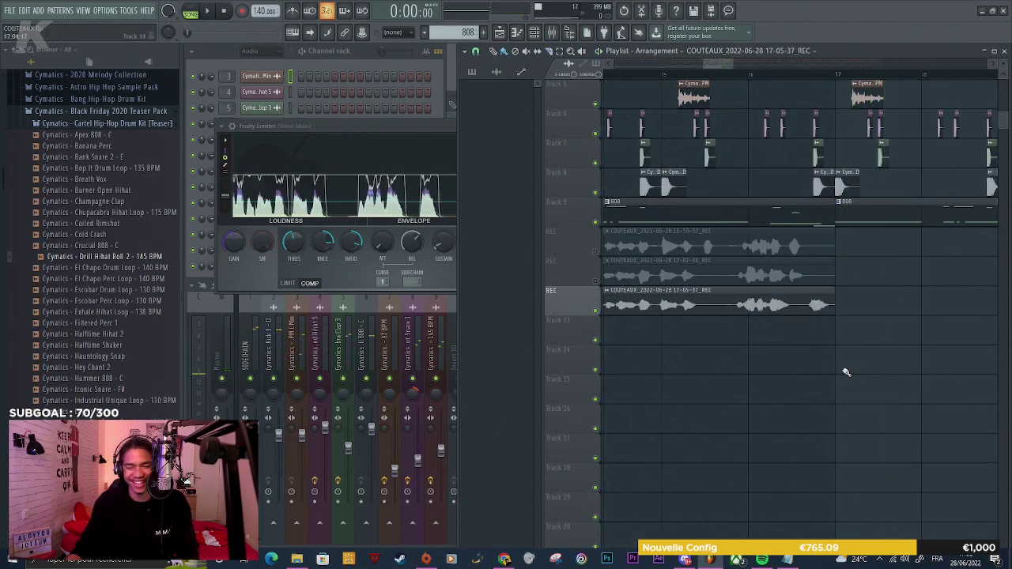
Select the REC mixer track, reset its send level to Voice Main, and go back to the playlist
key("F9")
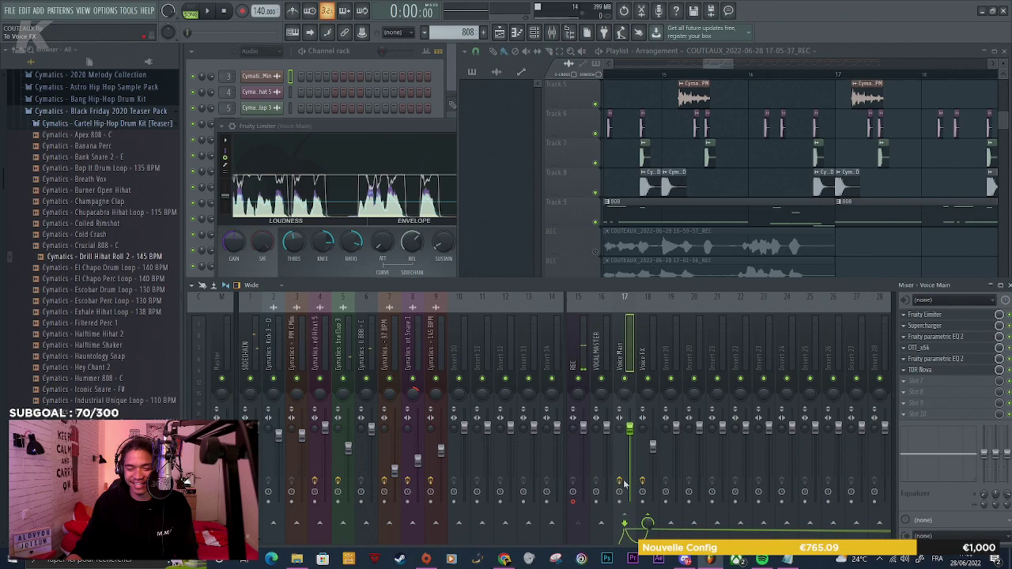
left_click(586, 370)
right_click(622, 523)
left_click(649, 395)
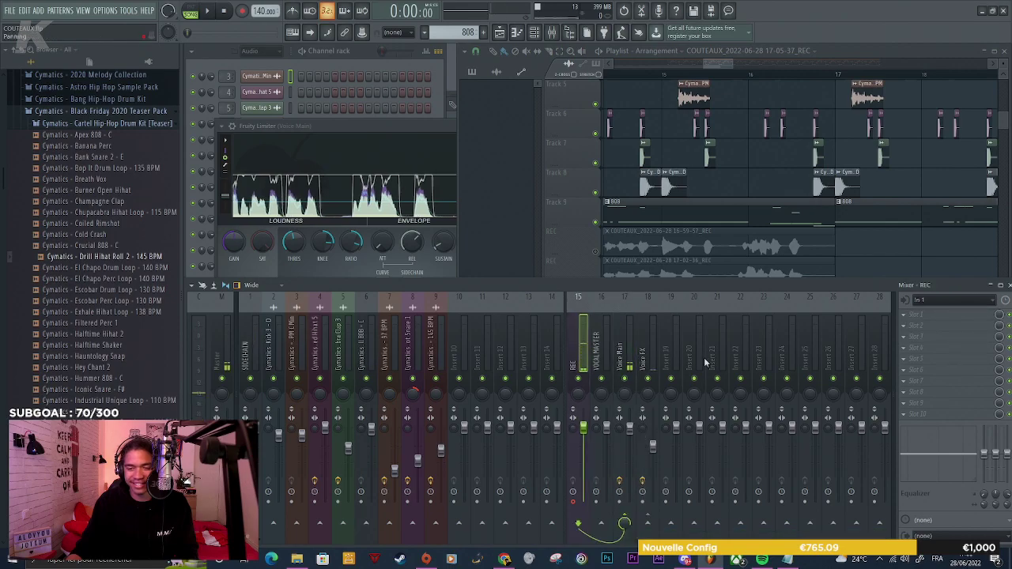
right_click(900, 256)
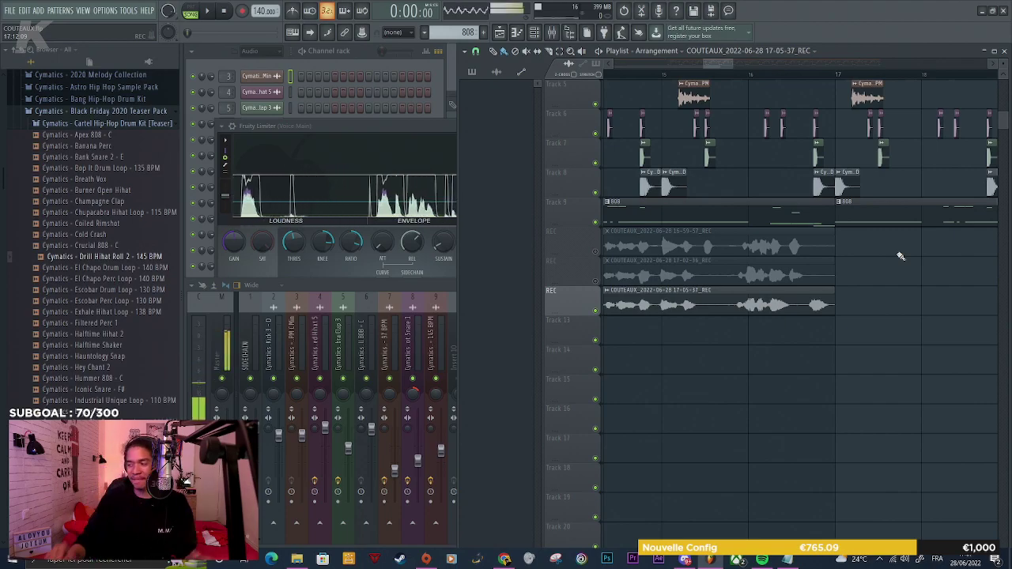
Set the playback start to bar 8, just before the drums enter, and turn REC's send level to Voice Main down
scroll(847, 339, "down", 5)
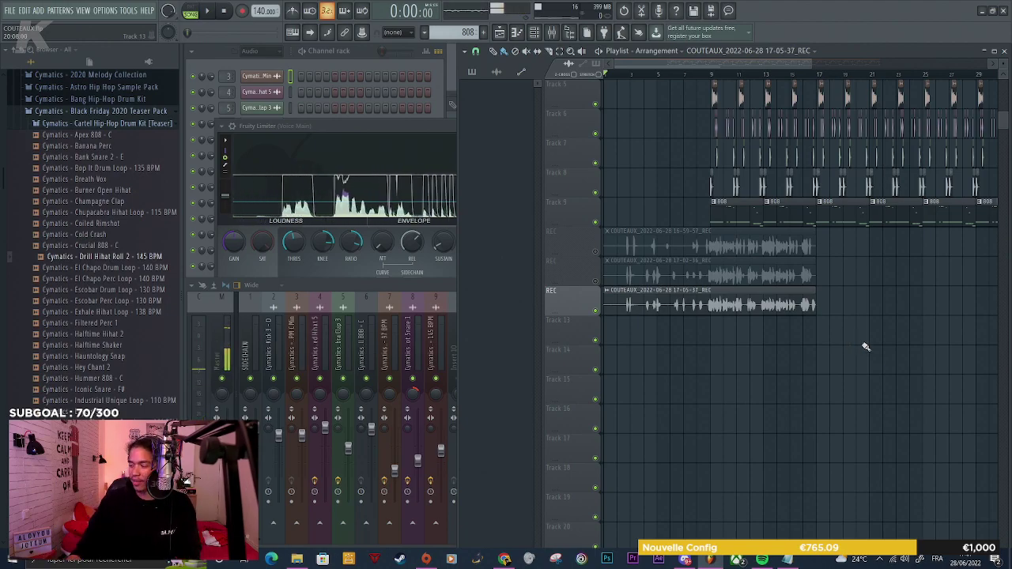
scroll(716, 291, "up", 5)
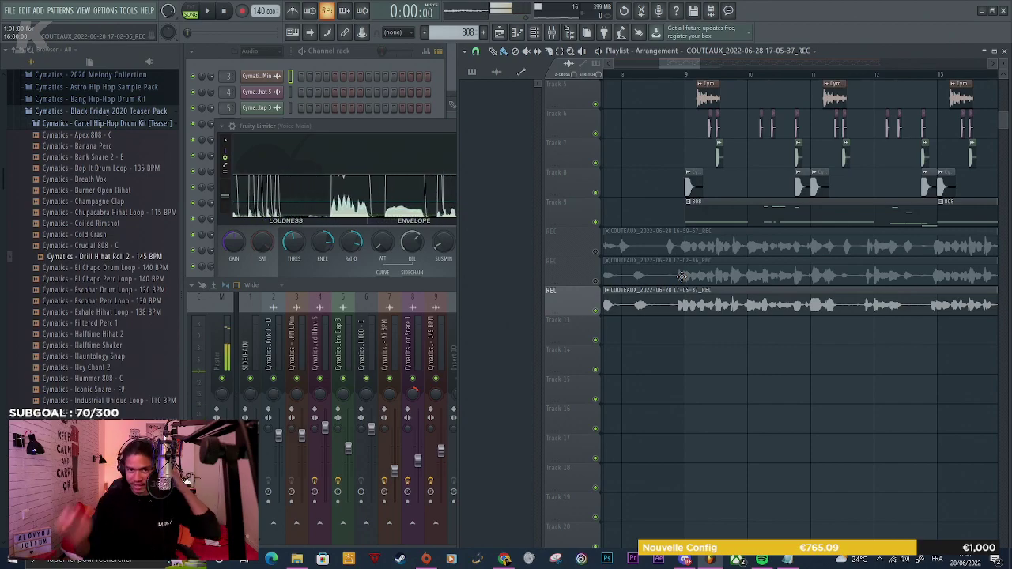
left_click(630, 75)
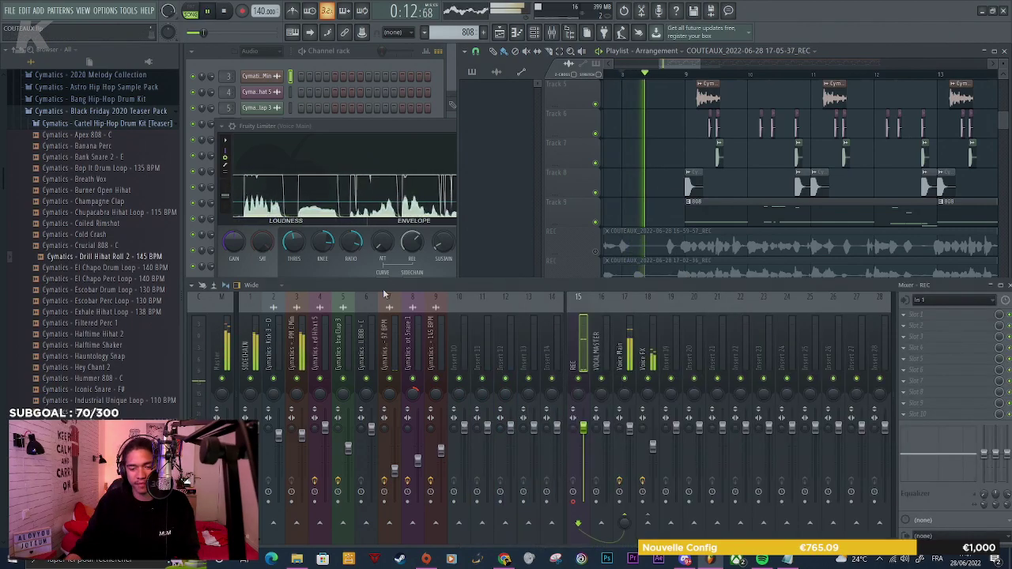
key("space")
Play the lead-in from bar 8 briefly, stop it, and set the playlist snap to 1/4 beat
scroll(659, 165, "up", 3)
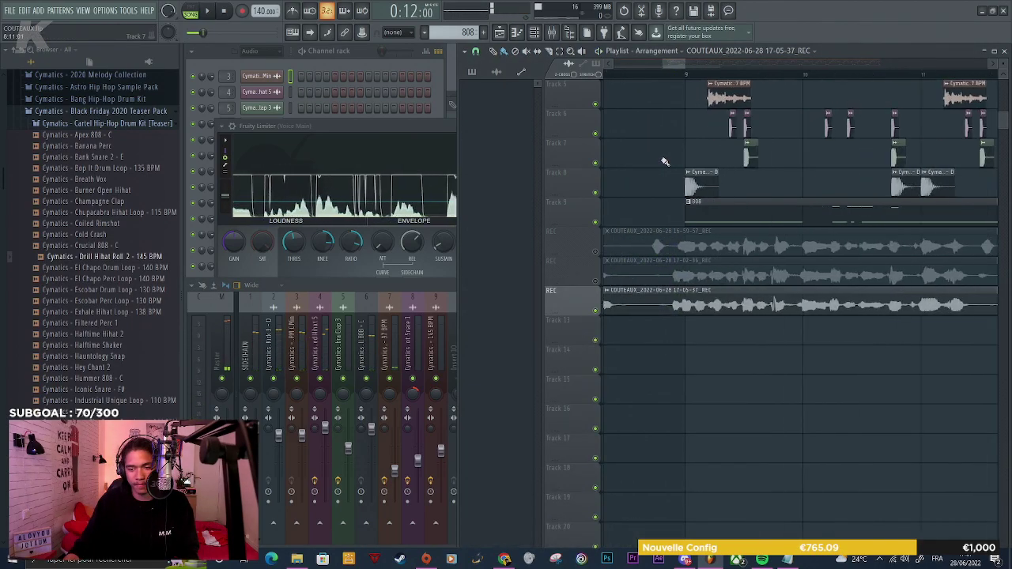
scroll(669, 165, "up", 4)
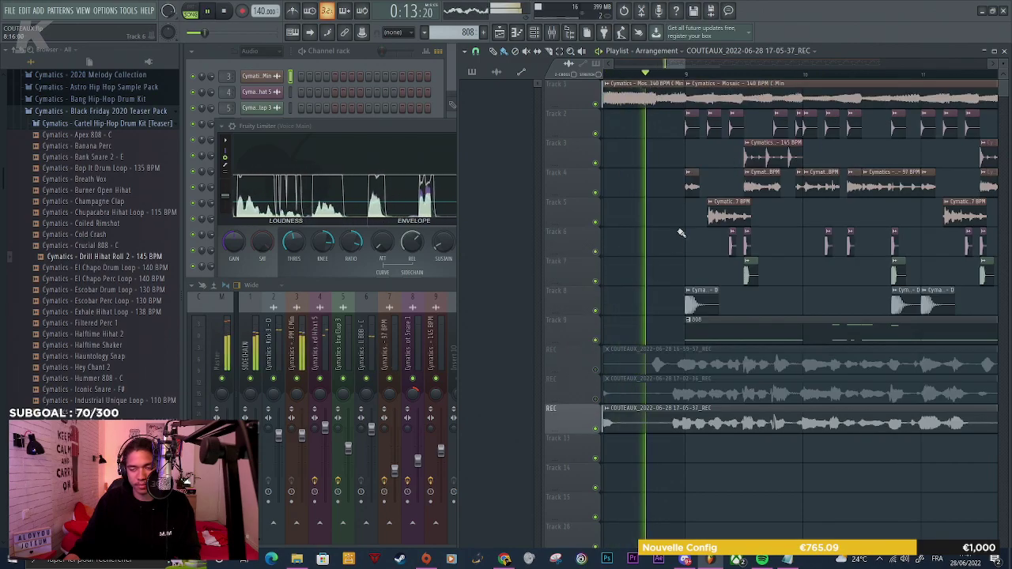
key("space")
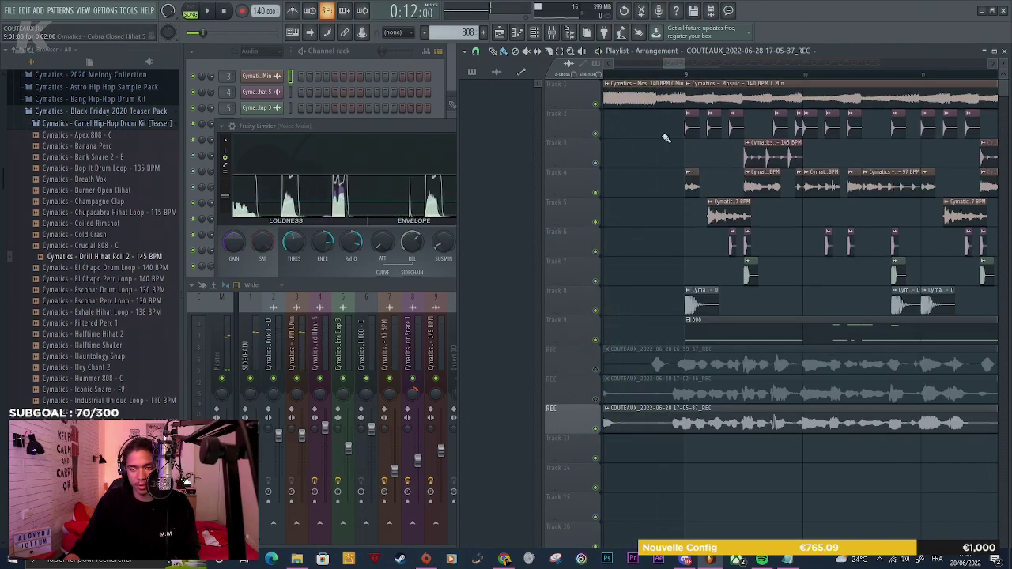
left_click(476, 52)
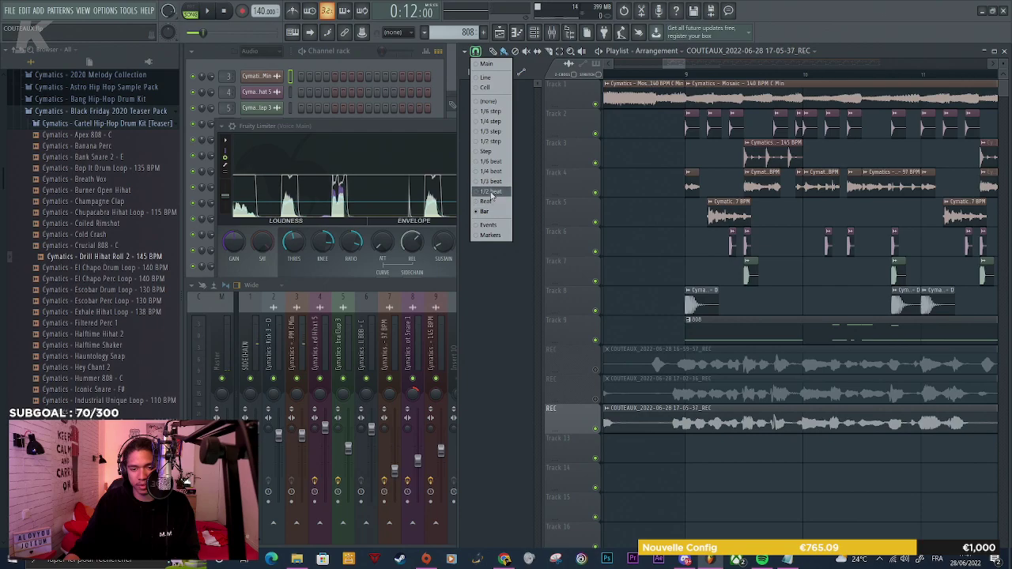
left_click(491, 172)
Select the REC mixer track and reroute its output from Voice Main to Insert 19
left_click(431, 291)
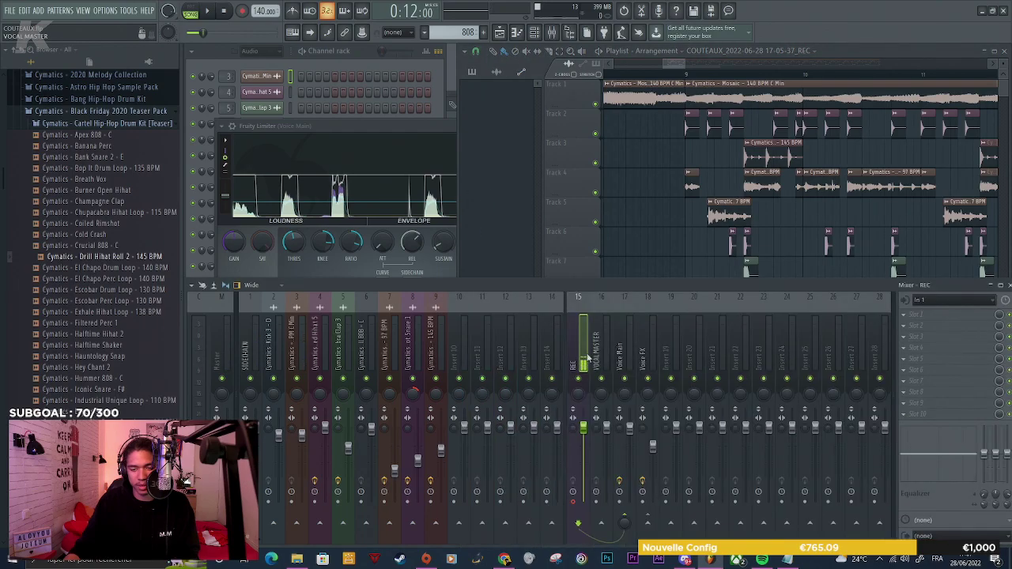
right_click(621, 506)
left_click(583, 335)
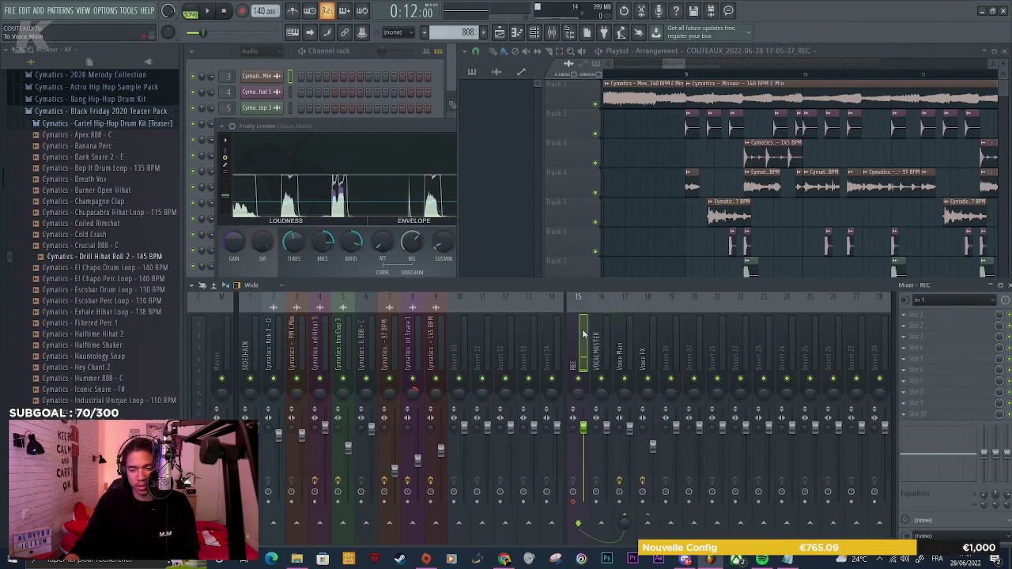
left_click(671, 525)
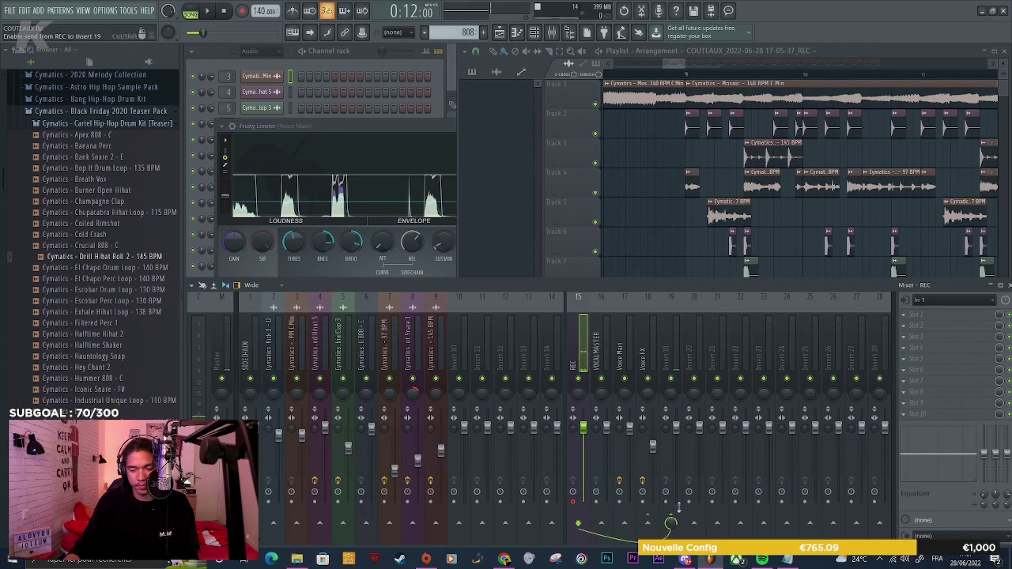
Play the transition into bar 9 in the playlist and remove the kick and Groove Perc Loop clips at the bar's start
left_click(626, 227)
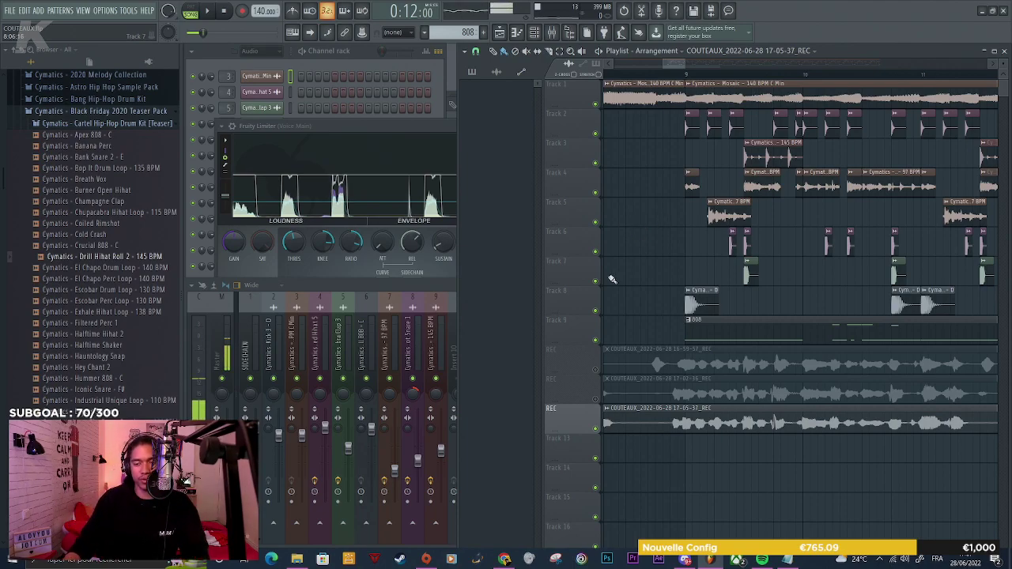
key("space")
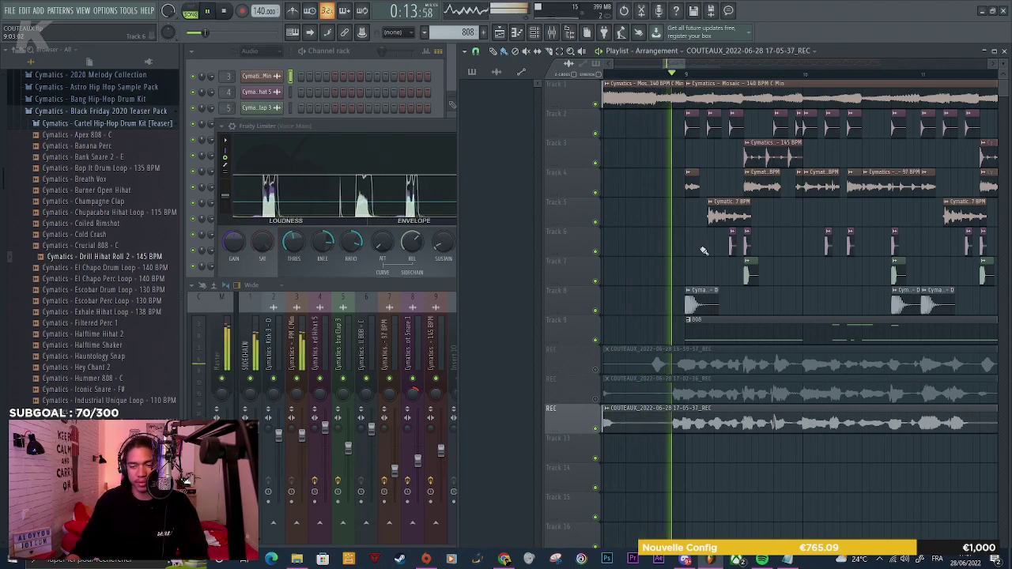
scroll(703, 250, "up", 2)
scroll(665, 244, "down", 3)
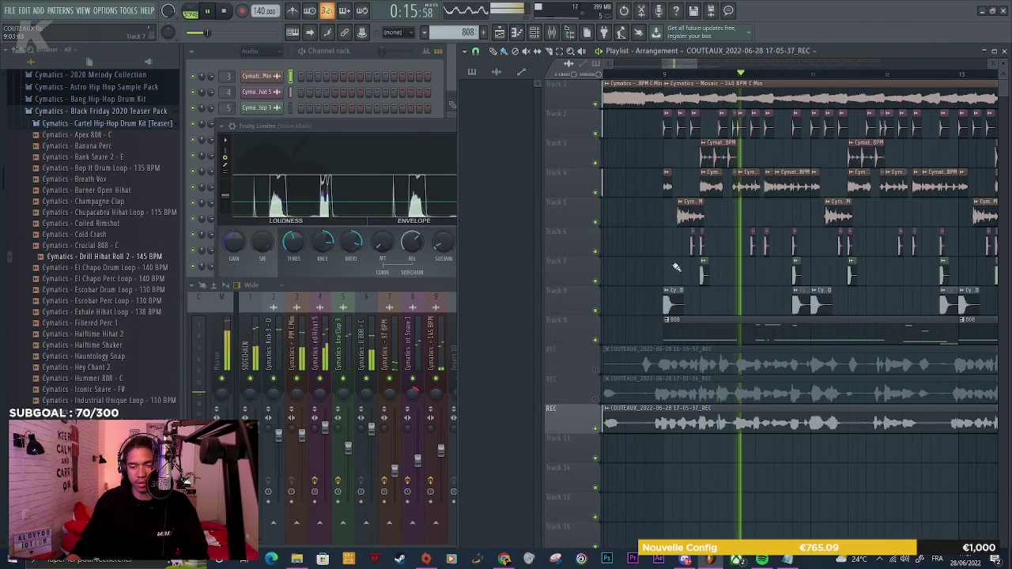
key("space")
scroll(681, 238, "up", 3)
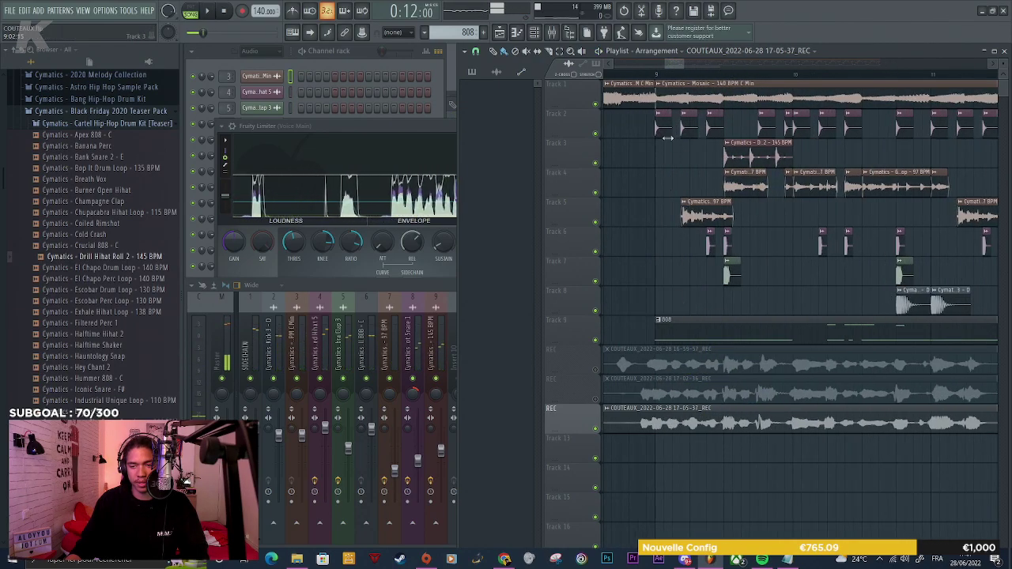
Delete the first three closed hi-hat clips of bar 9 on Track 2 during playback, and stop
key("space")
right_click(668, 138)
right_click(687, 139)
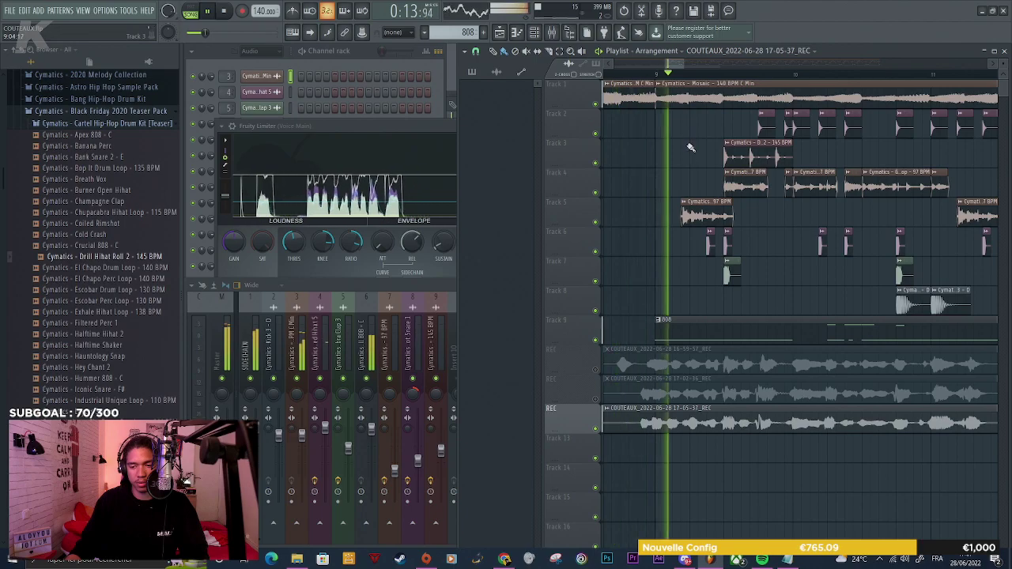
key("space")
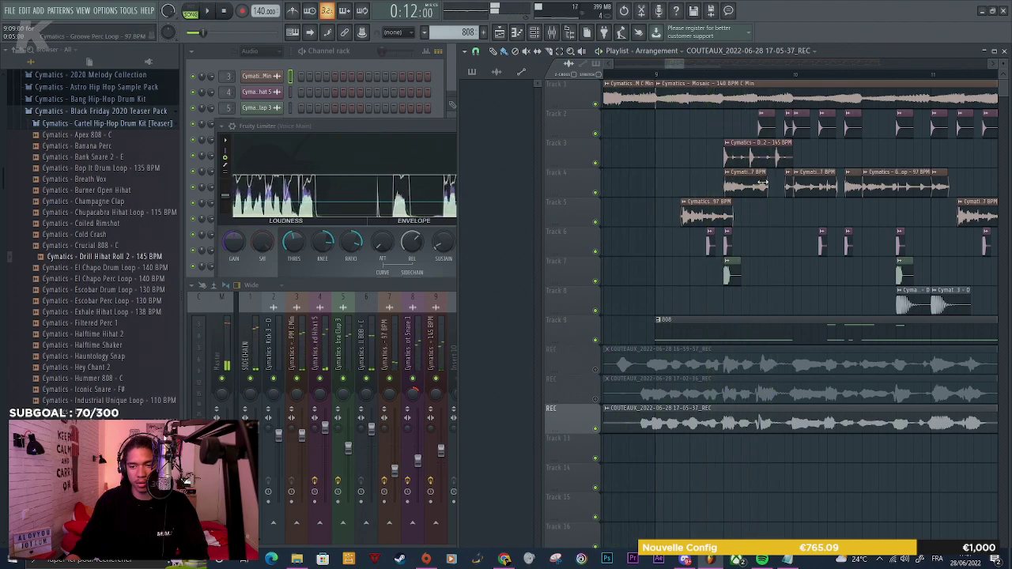
Cut the last beat of bar 9 out of the Mosaic melody clip on Track 1 and listen to the gap
scroll(767, 173, "up", 2)
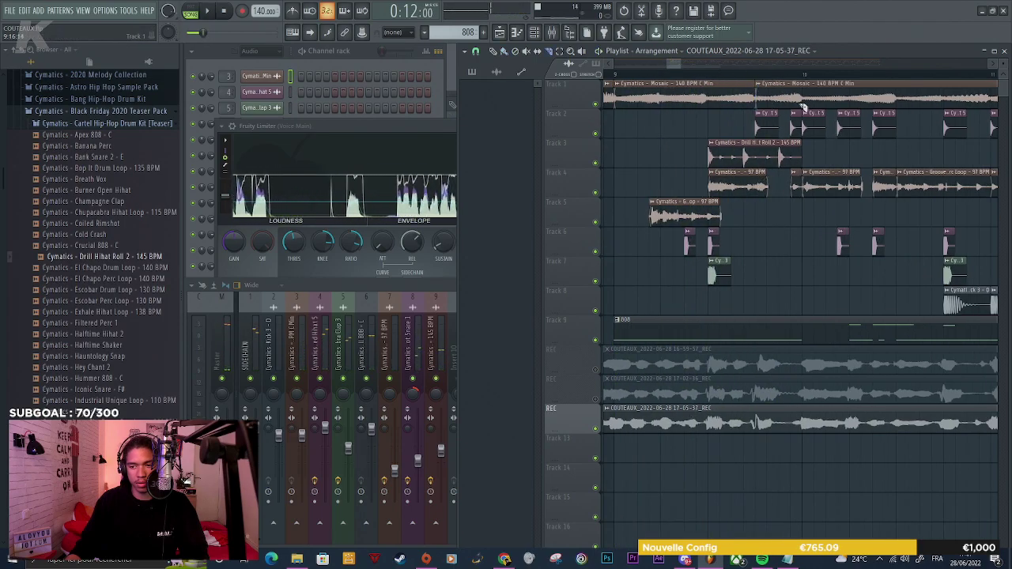
scroll(633, 248, "down", 2)
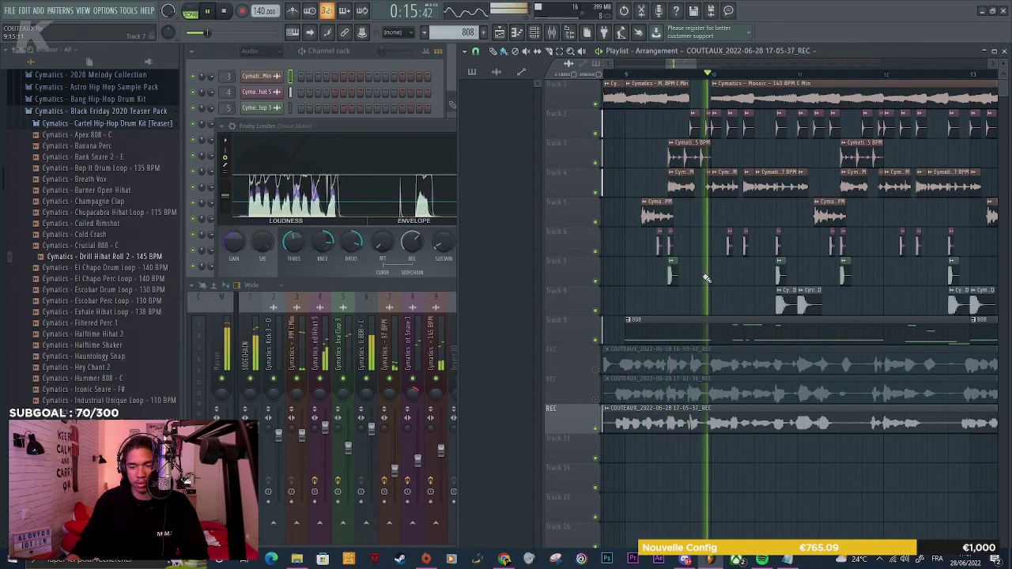
key("space")
Add an extra Cobra Kick 3 clip on Track 8 early in bar 10
scroll(688, 281, "up", 2)
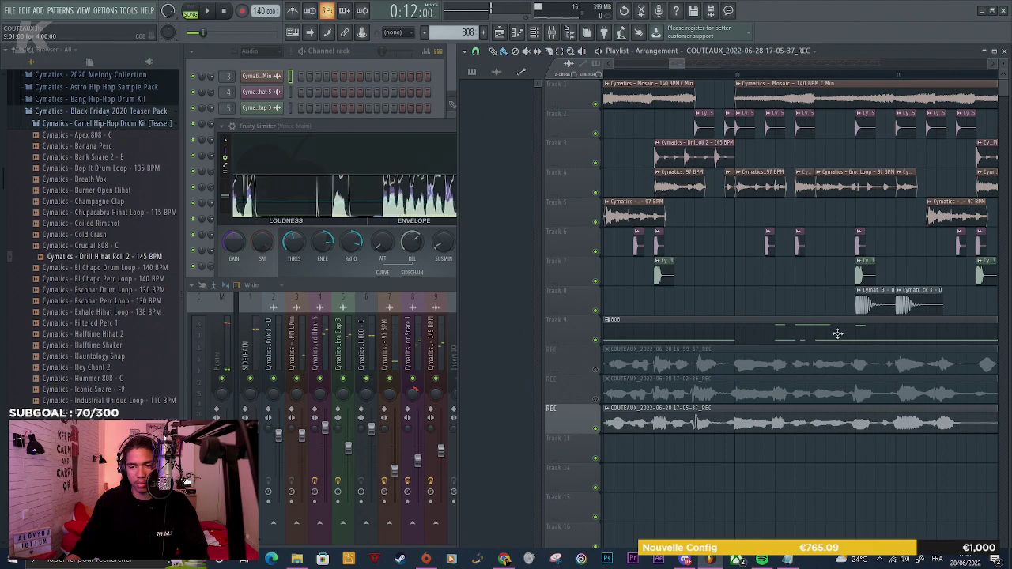
left_click(862, 305)
scroll(773, 302, "up", 1)
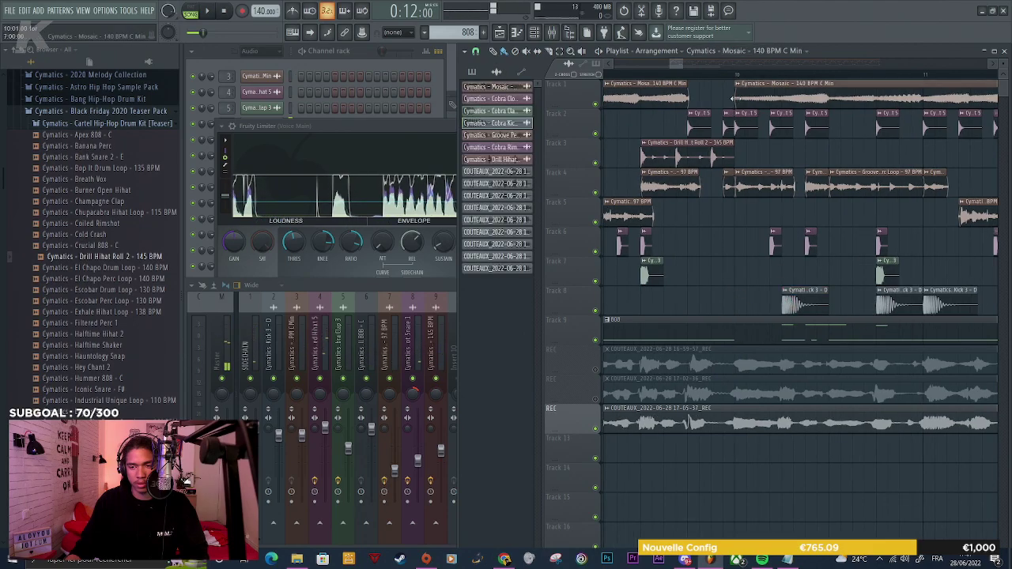
Trim the start of the Mosaic clip past bar 10, remove the Drill Hihat Roll in bar 9, and play the result
scroll(714, 242, "down", 2)
key("space")
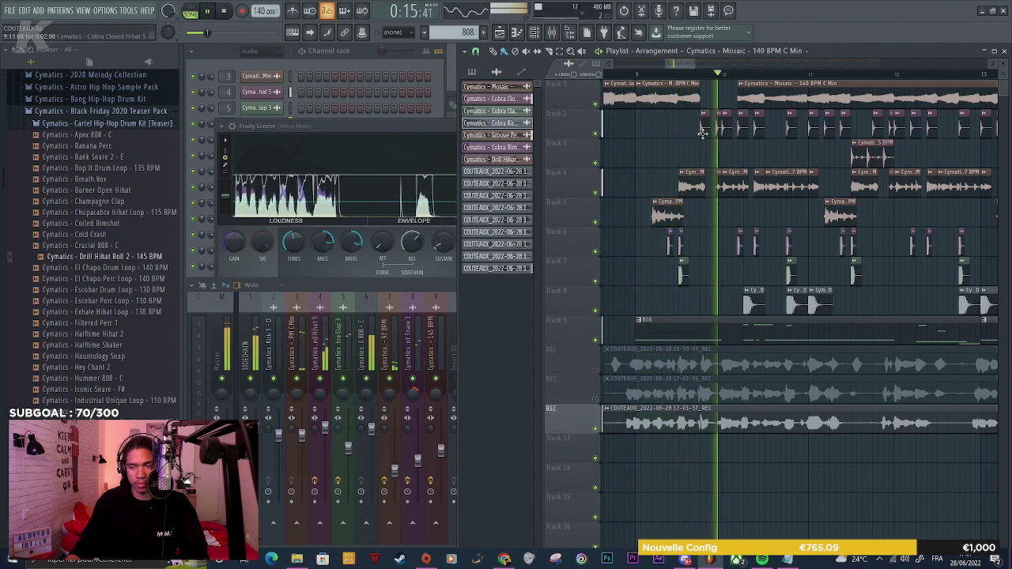
key("space")
Position the new kick at 10:05:00, shorten it to two steps, and duplicate it directly behind
scroll(764, 309, "up", 3)
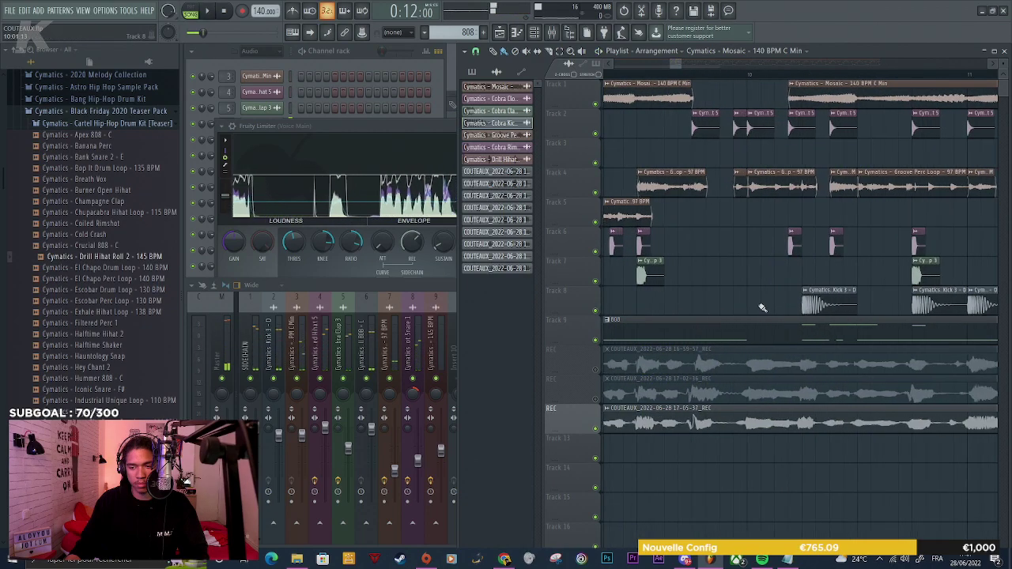
left_click(828, 300)
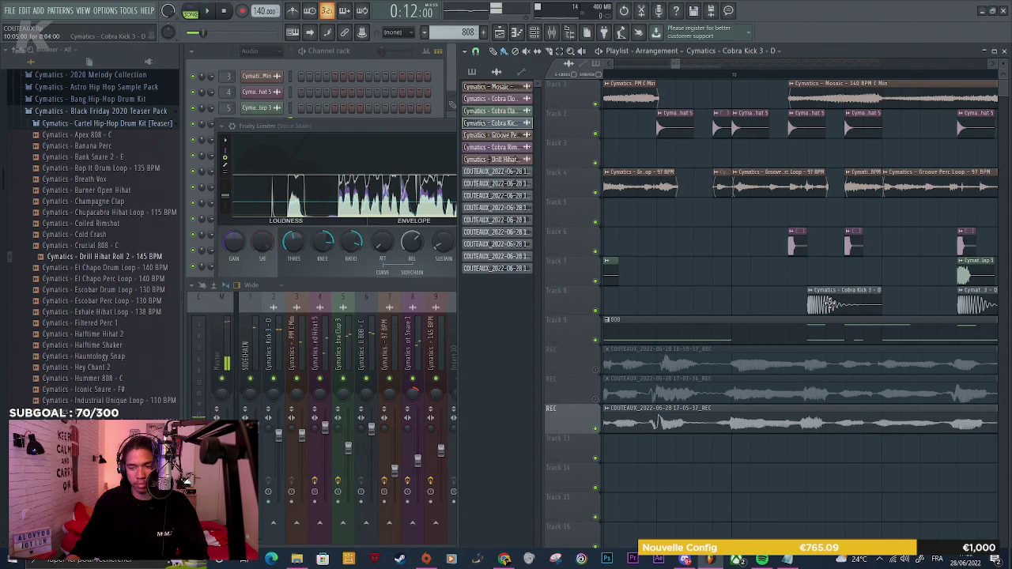
key("space")
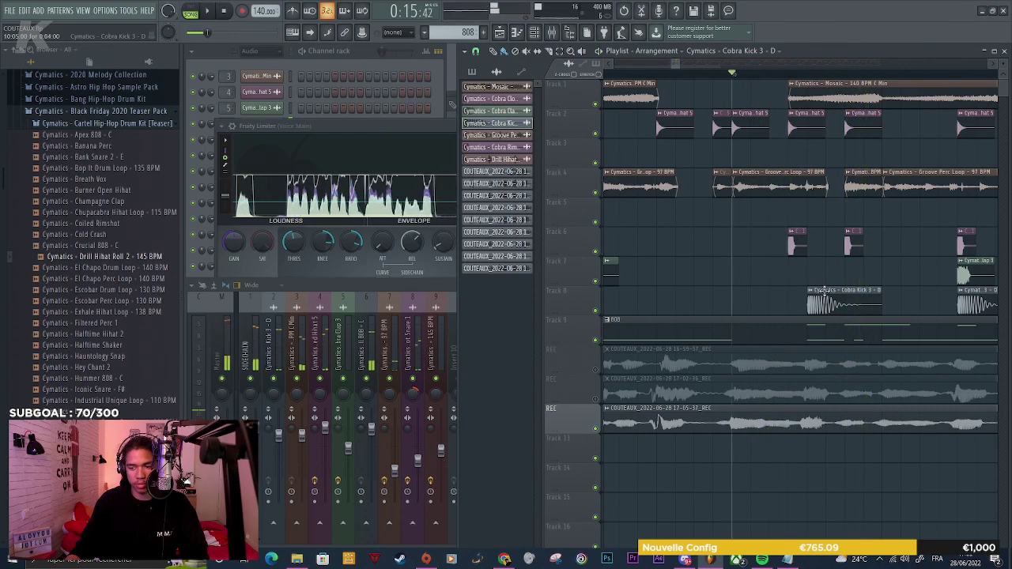
left_click_drag(850, 313, 845, 303)
right_click(854, 304)
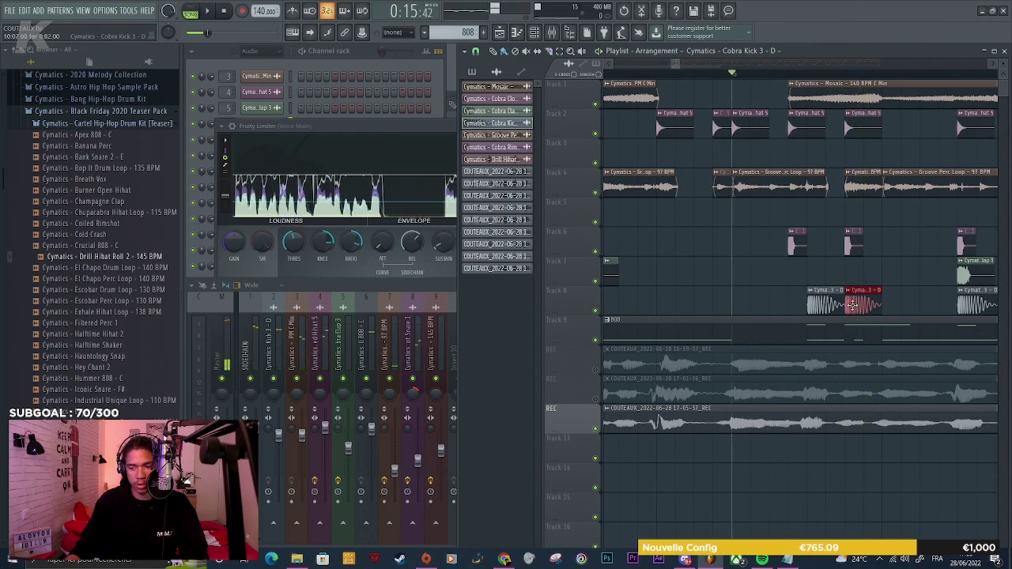
Set the Cobra Kick 3 declicking mode to Generic (bleeding) and move the duplicated kick to 10:08:00 during playback
double_click(821, 302)
left_click(294, 243)
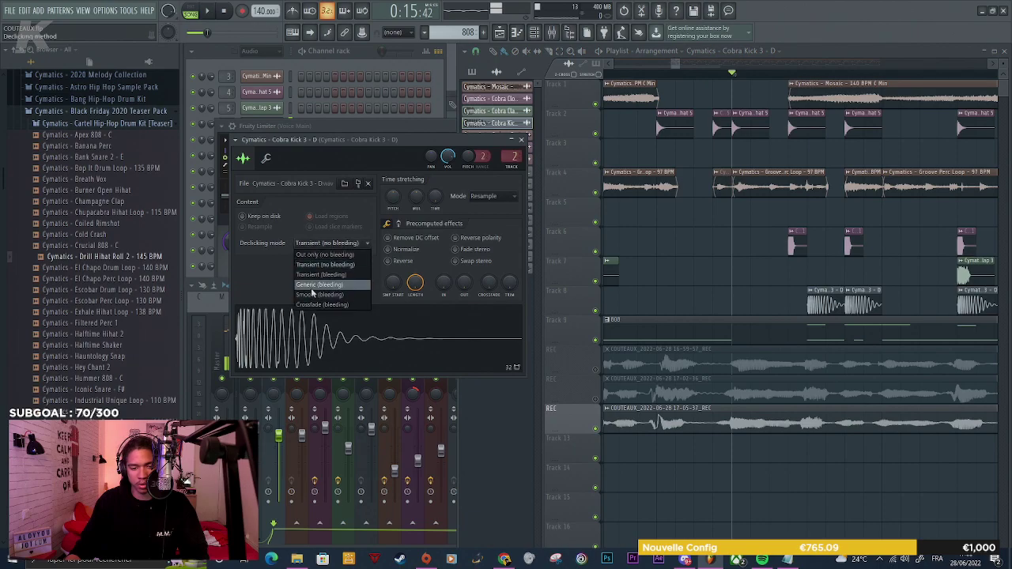
left_click(317, 286)
key("space")
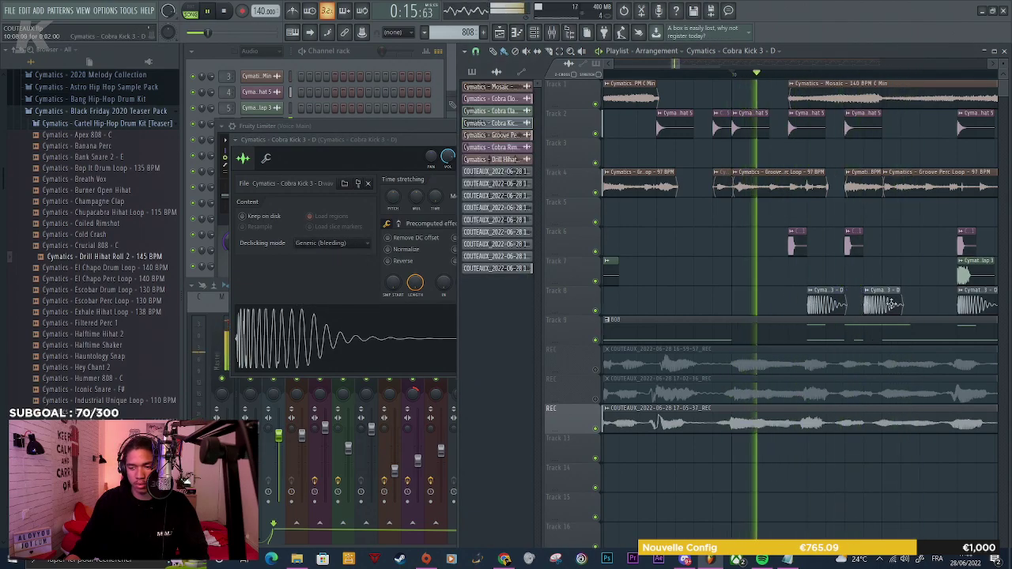
key("space")
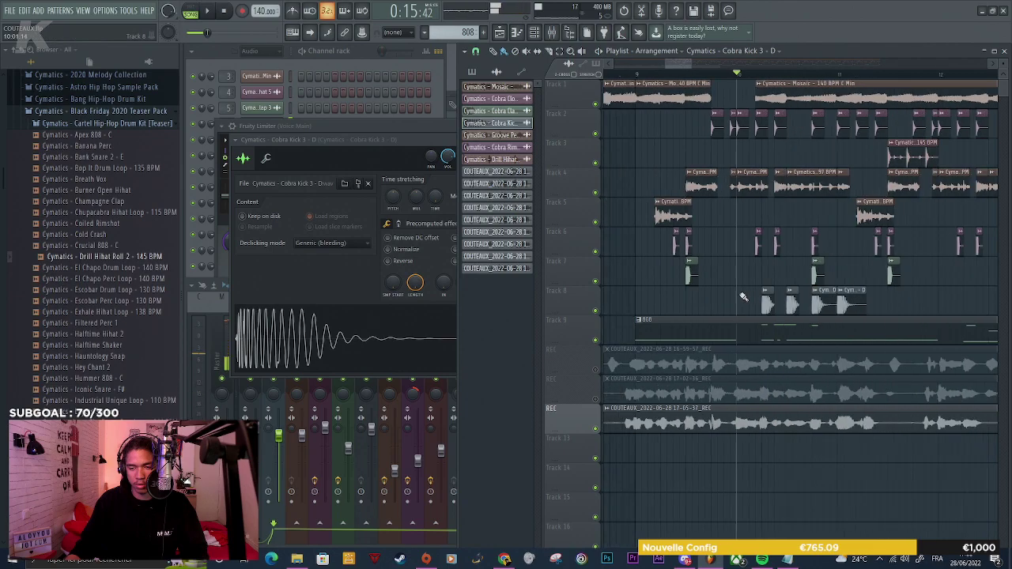
Replay the passage from bar 9 and trim the start of the first 808 pattern clip to bar 10
scroll(744, 297, "down", 3)
key("space")
scroll(689, 230, "up", 3)
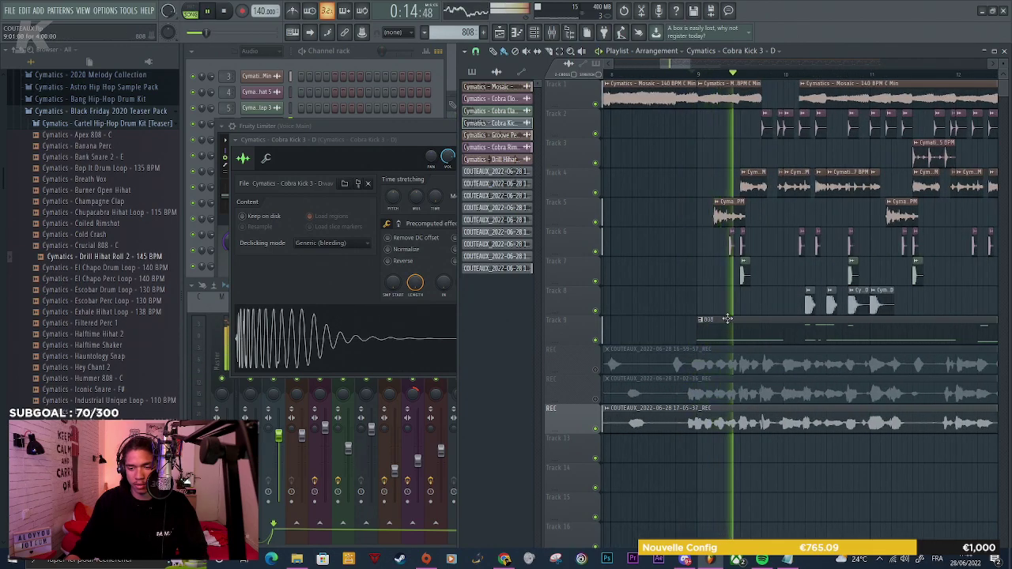
key("space")
key("space")
left_click_drag(696, 325, 783, 325)
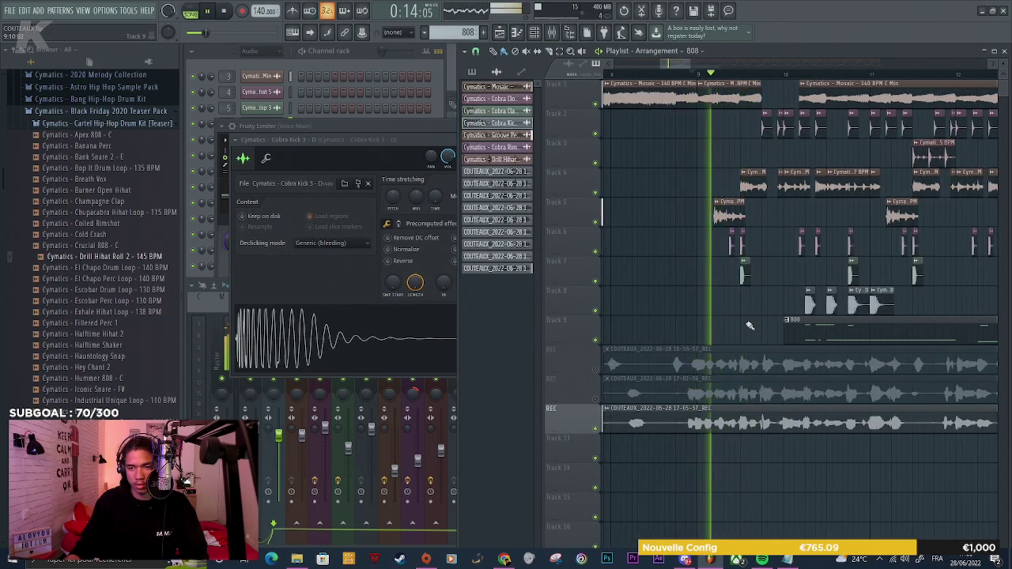
key("space")
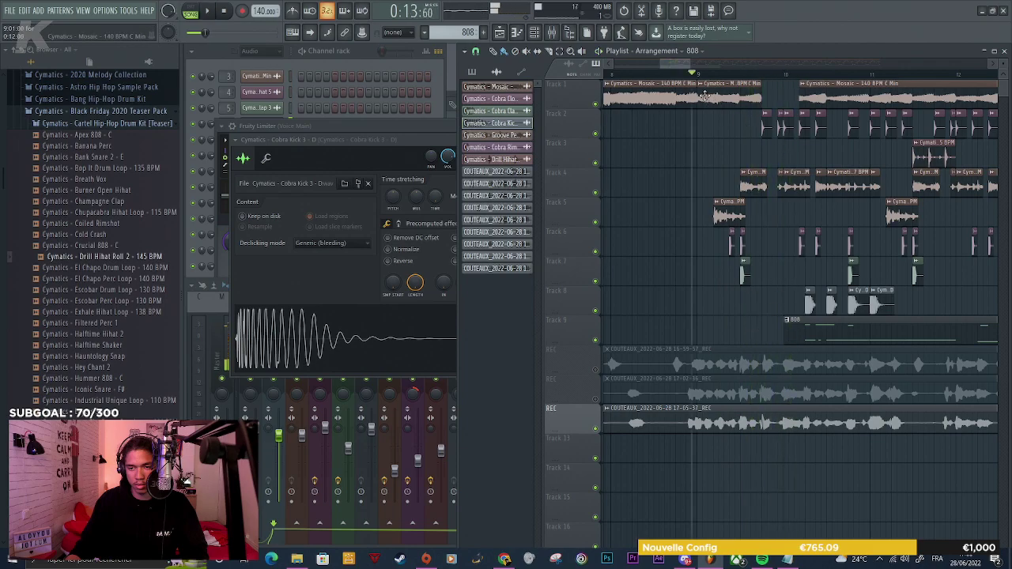
Set the playback start to bar 9 and cut two short gaps into the Mosaic clip within that bar
scroll(708, 127, "up", 3)
scroll(708, 125, "up", 1)
left_click(685, 76)
key("space")
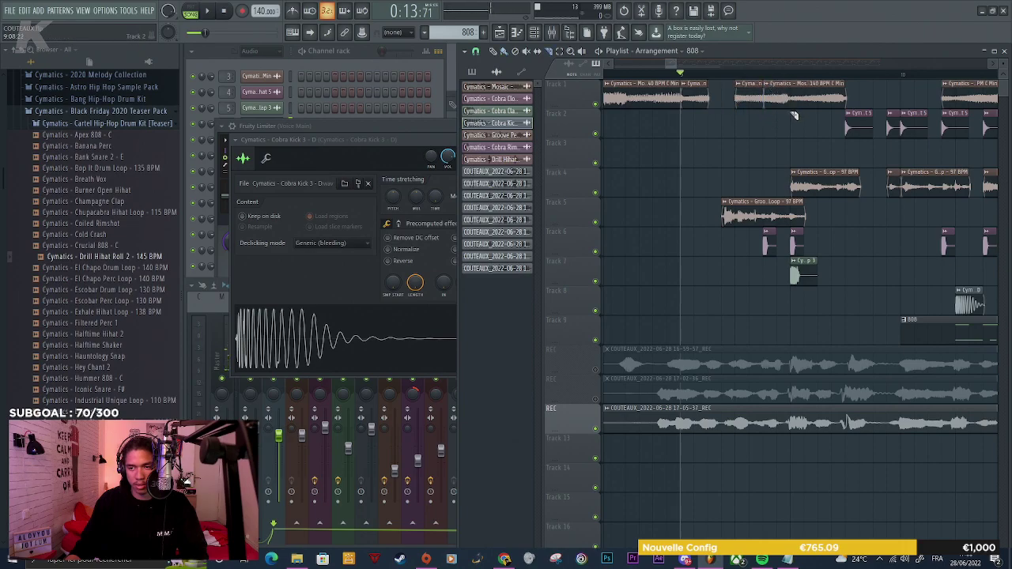
key("space")
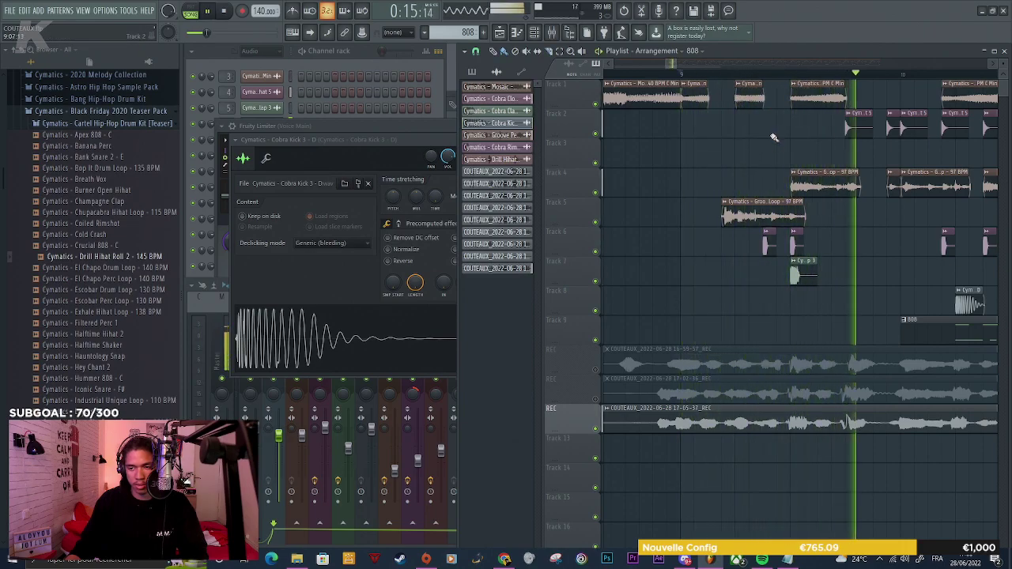
Listen to the edited drop with the vocals up to bar 17, and stop playback
scroll(712, 159, "down", 8)
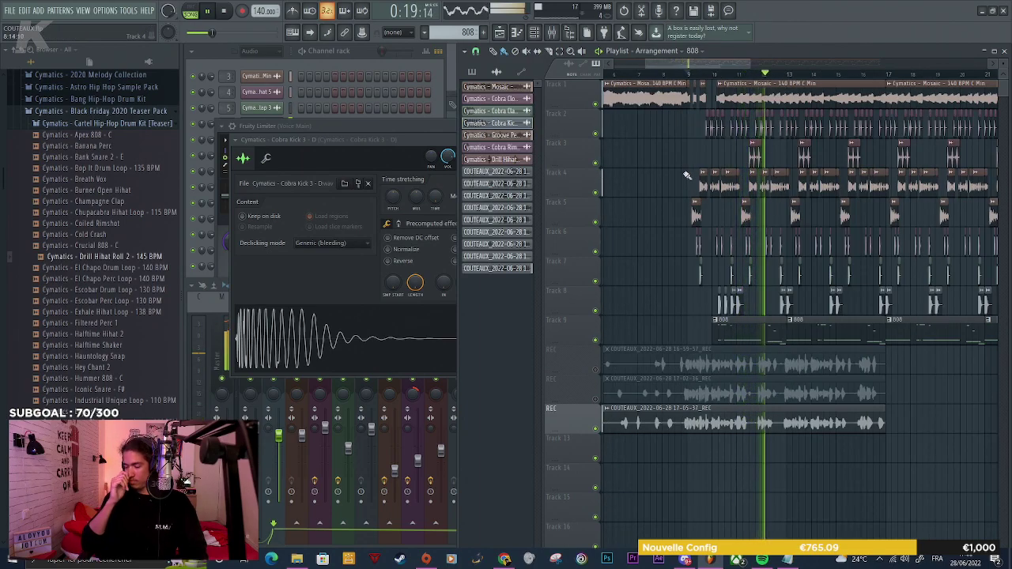
scroll(707, 295, "up", 4)
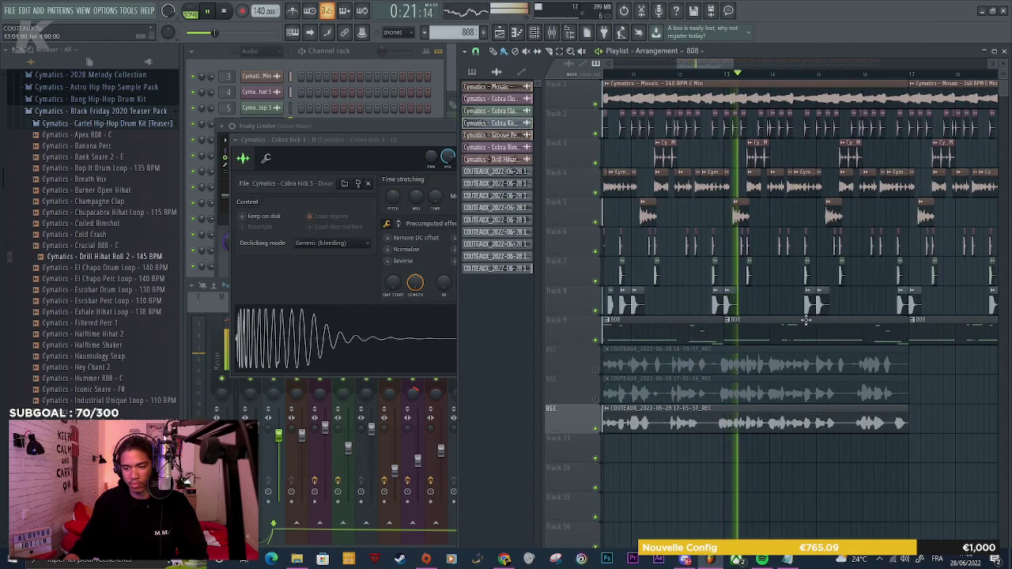
scroll(706, 295, "up", 3)
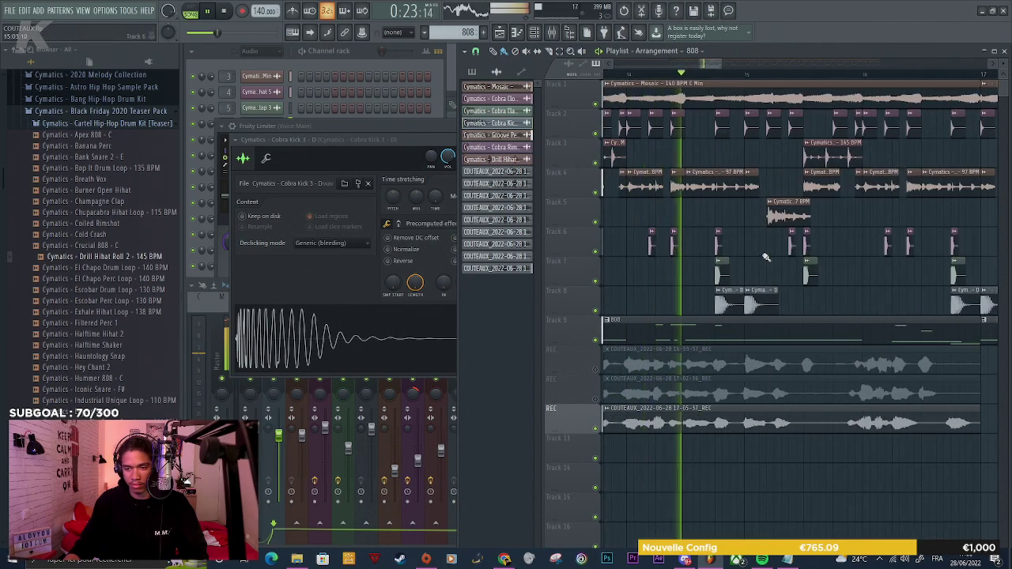
scroll(816, 280, "up", 2)
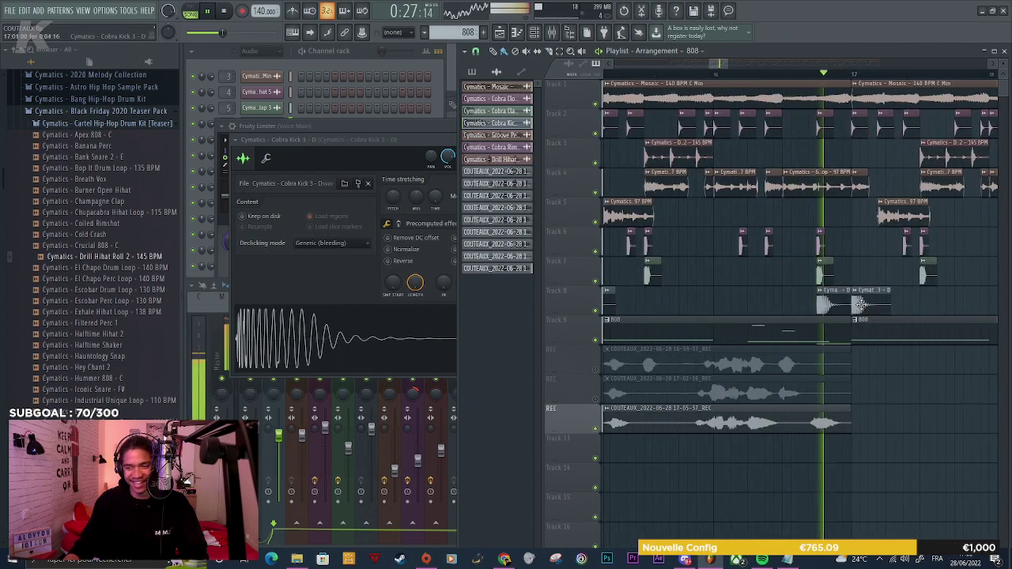
scroll(862, 305, "down", 5)
key("space")
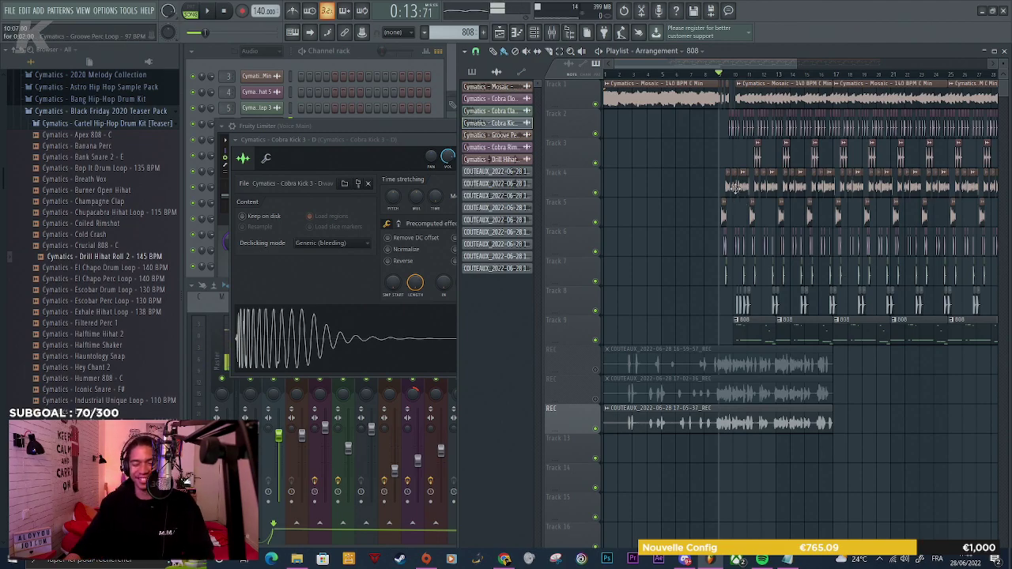
Replay the edited drop with the vocals, with the playback start set to the middle of bar 8
scroll(735, 188, "up", 5)
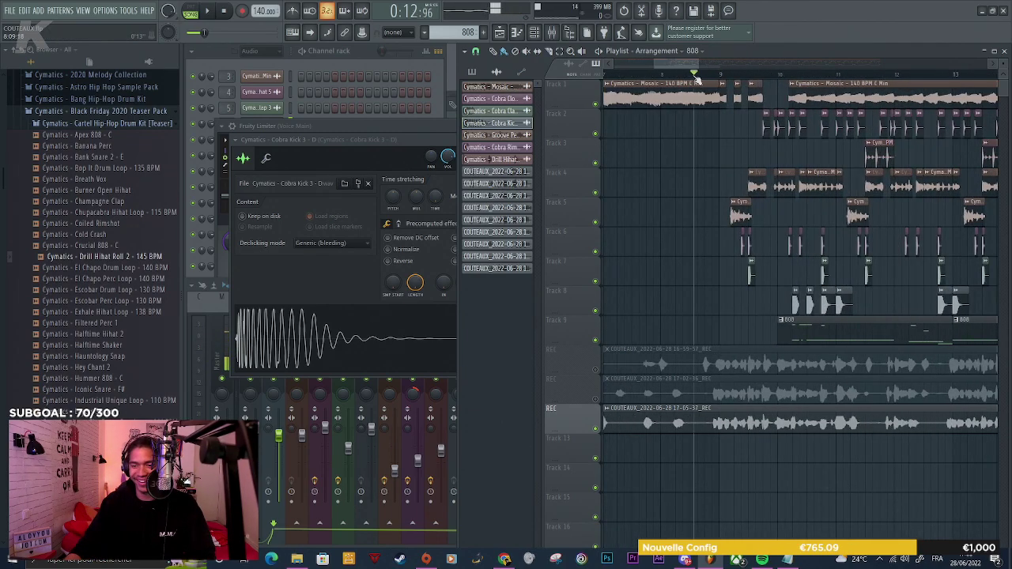
key("space")
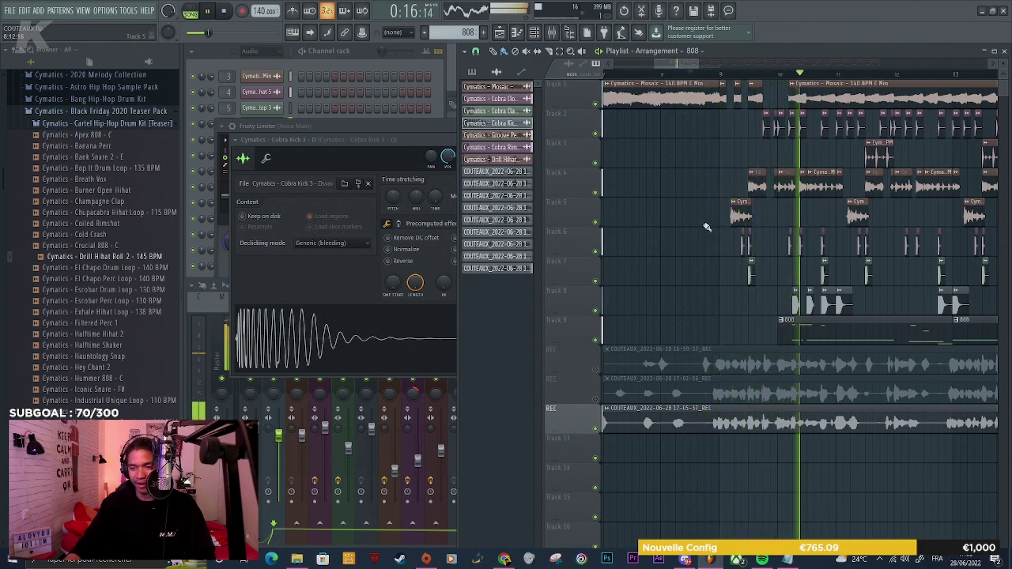
scroll(714, 212, "up", 3)
scroll(768, 225, "down", 1)
left_click(624, 73)
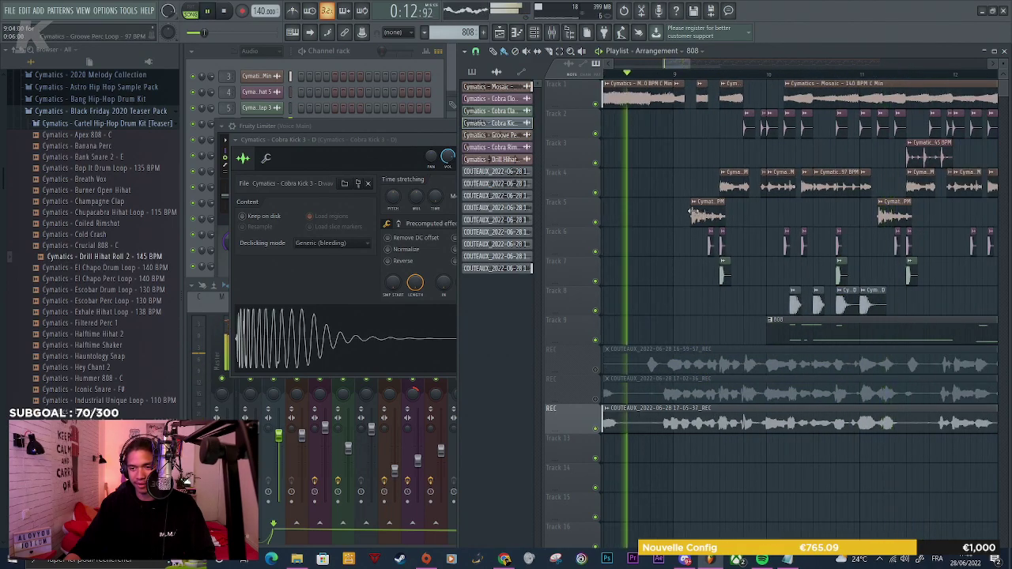
Chop the Mosaic clip into short half-beat pieces at 9:09 and 9:13, and add a Cobra Clap 3 hit at 9:13
scroll(674, 206, "up", 3)
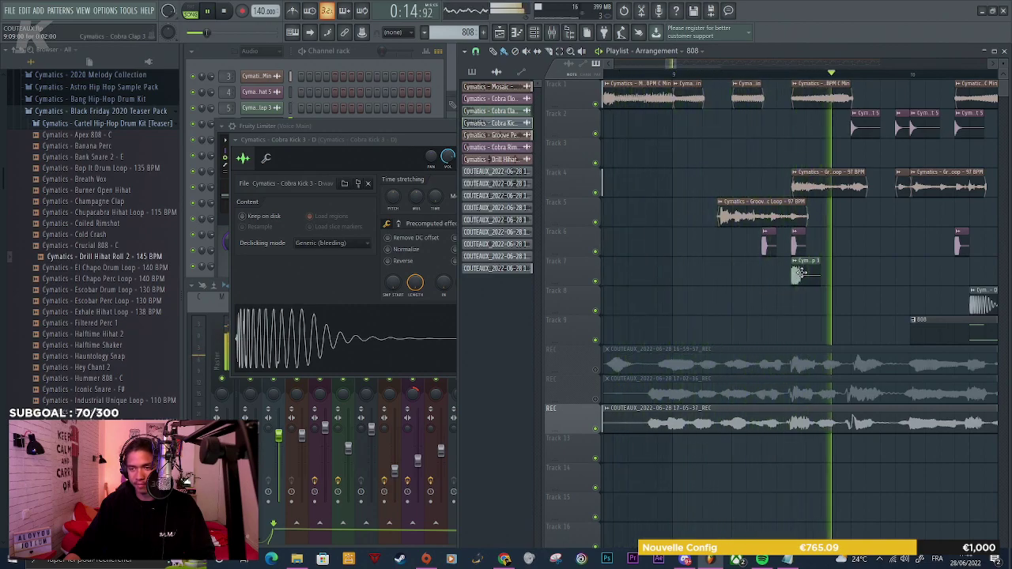
key("space")
key("space")
key("c")
left_click(828, 92)
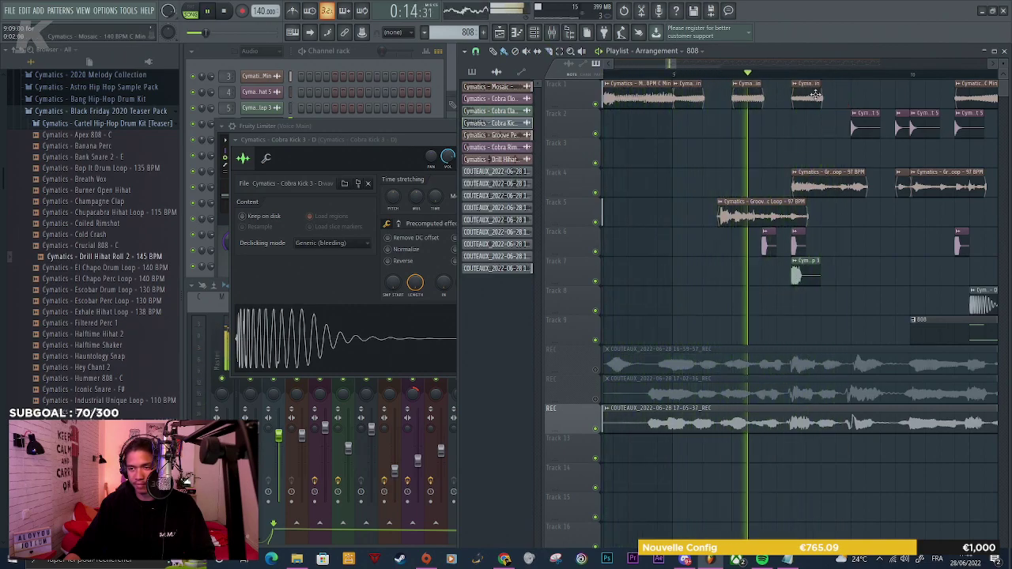
right_click(828, 93)
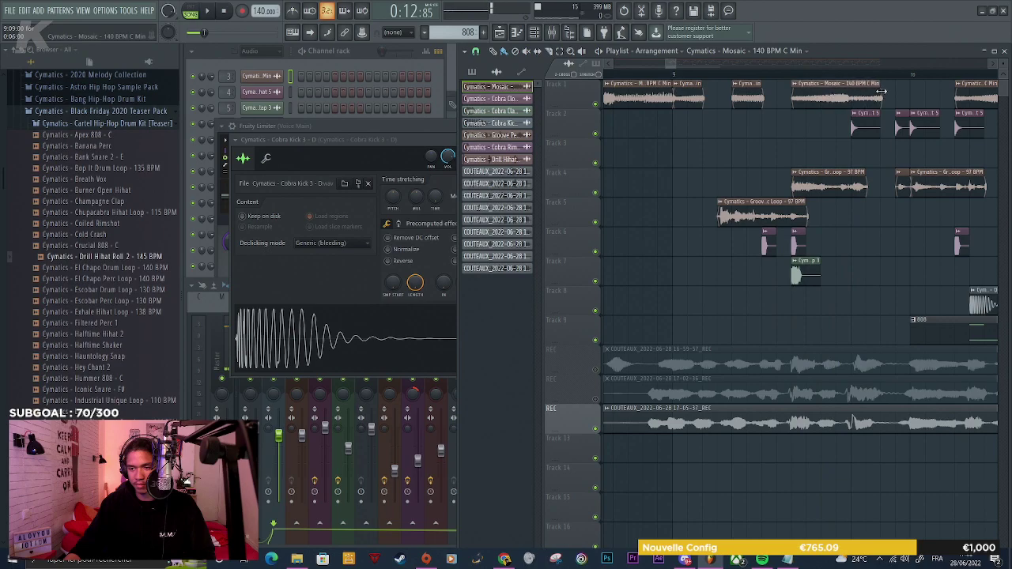
left_click(825, 89, "shift")
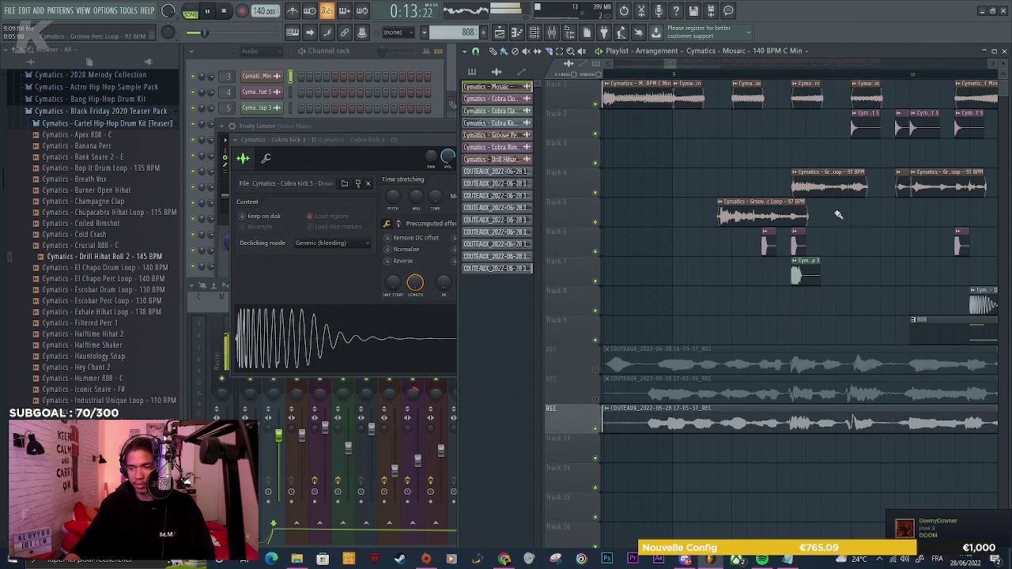
left_click(855, 272)
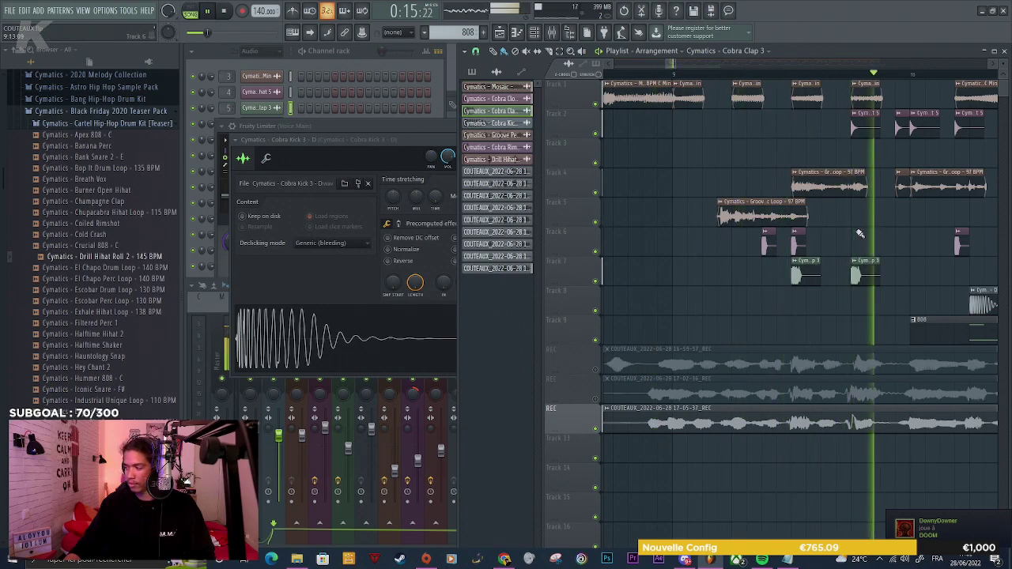
Try a Cobra Kick 3 hit on Track 8 at 9:13 under the new clap, and delete it
scroll(733, 244, "down", 3)
scroll(732, 244, "up", 2)
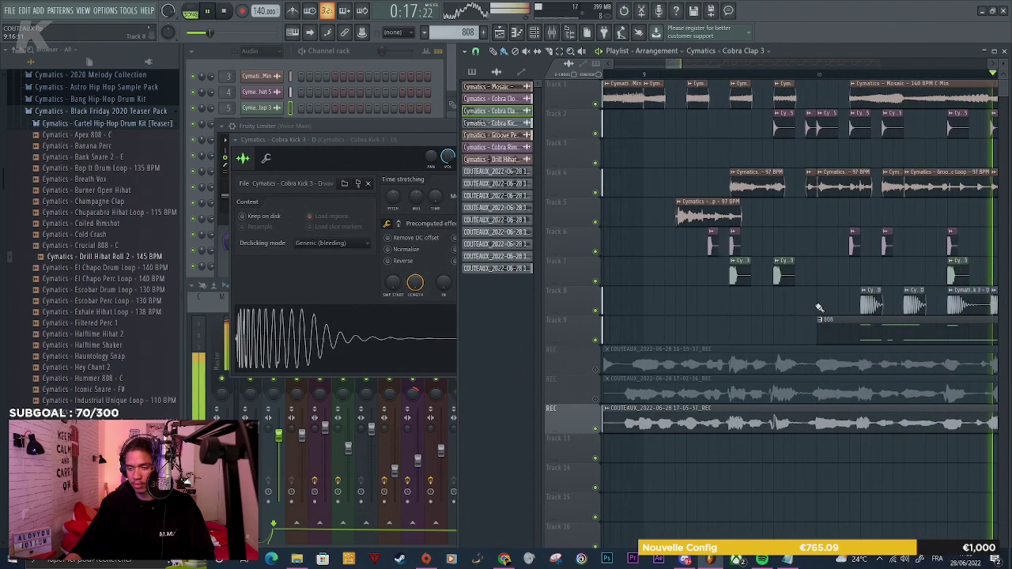
left_click(862, 304)
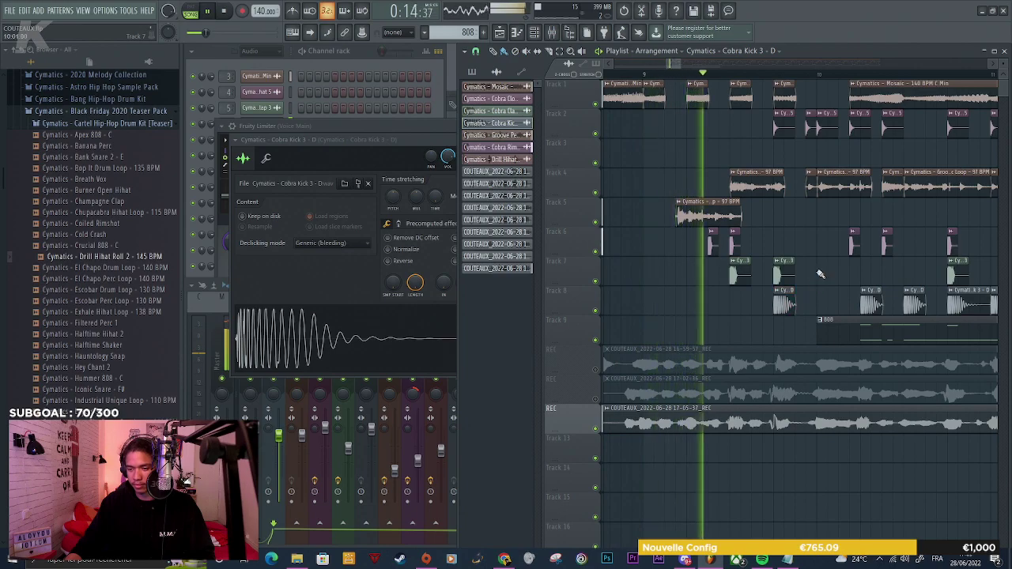
right_click(786, 306)
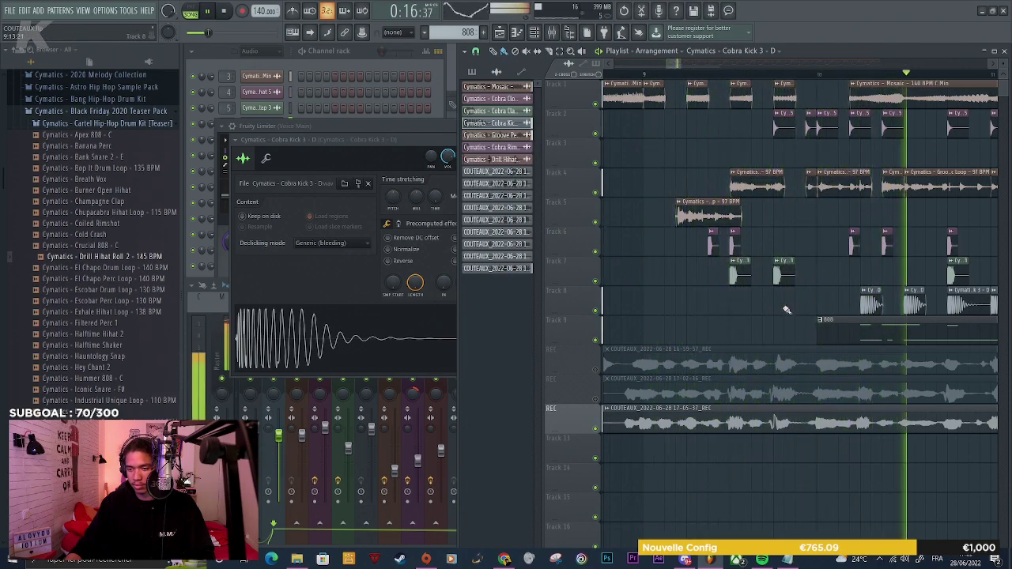
Delete the two hi-hat clips around the start of bar 10 on Track 2, and play the arrangement through to bar 17
right_click(813, 128)
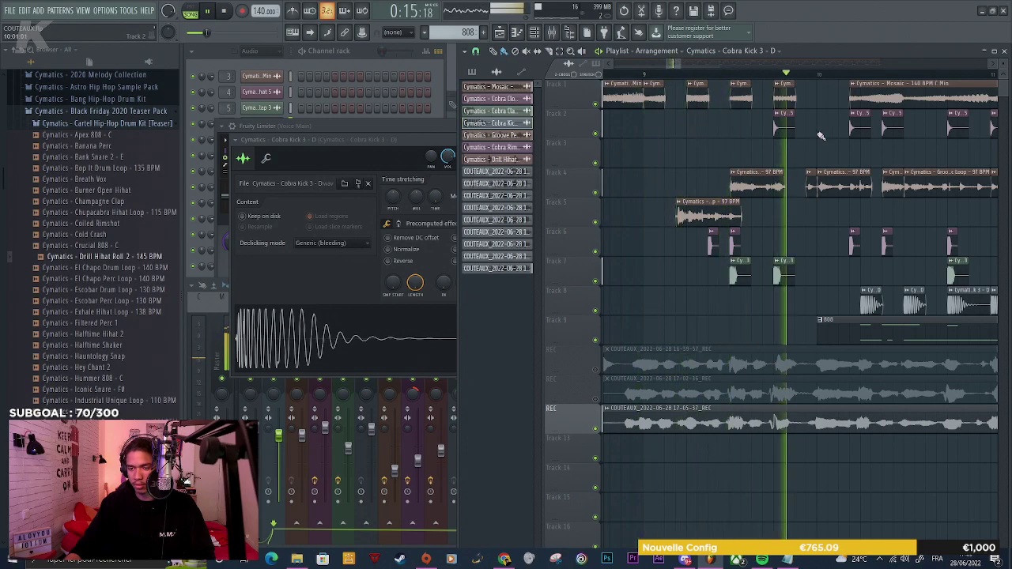
scroll(702, 163, "down", 8)
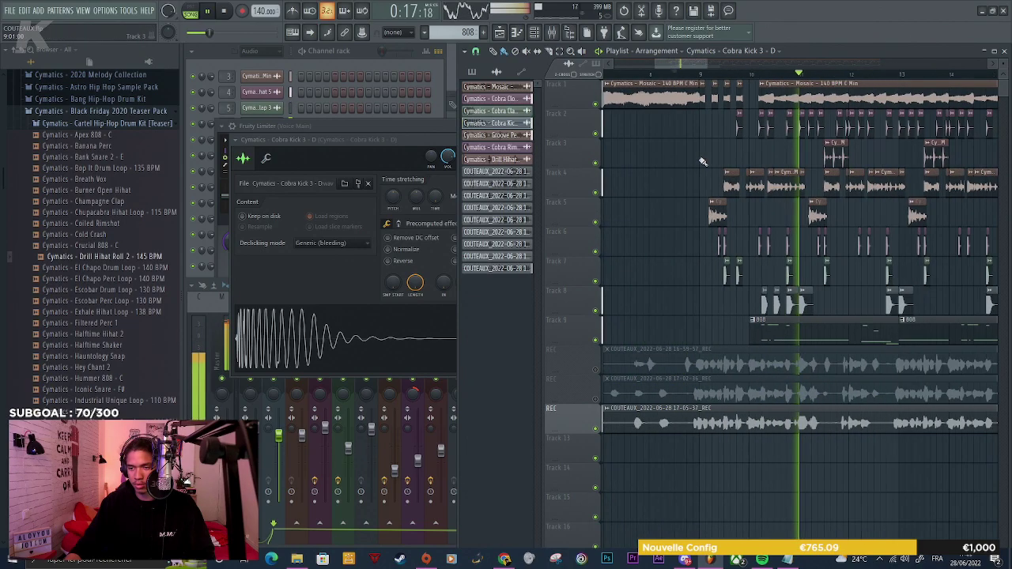
scroll(667, 281, "down", 1)
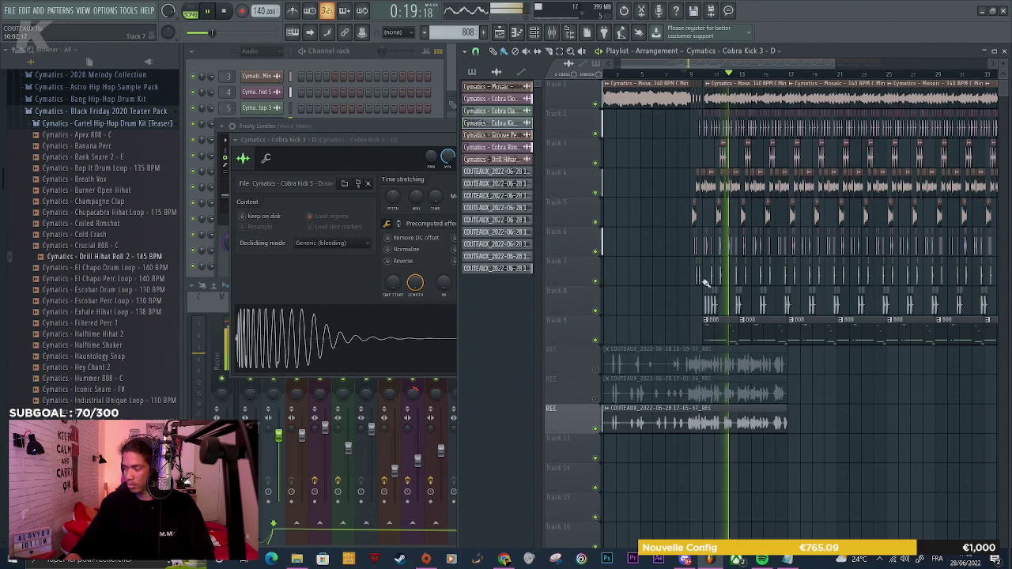
scroll(696, 291, "up", 3)
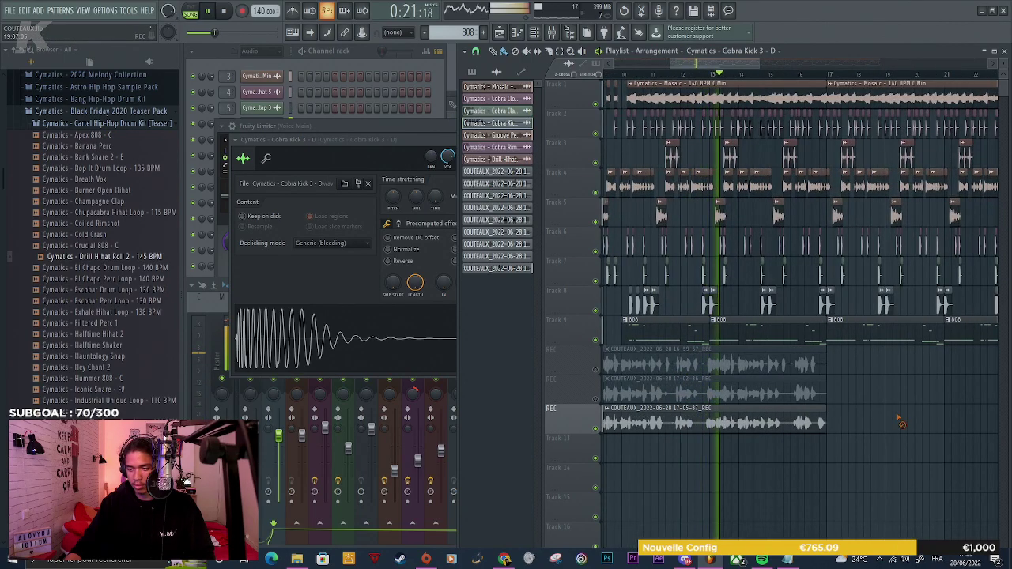
scroll(854, 380, "down", 3)
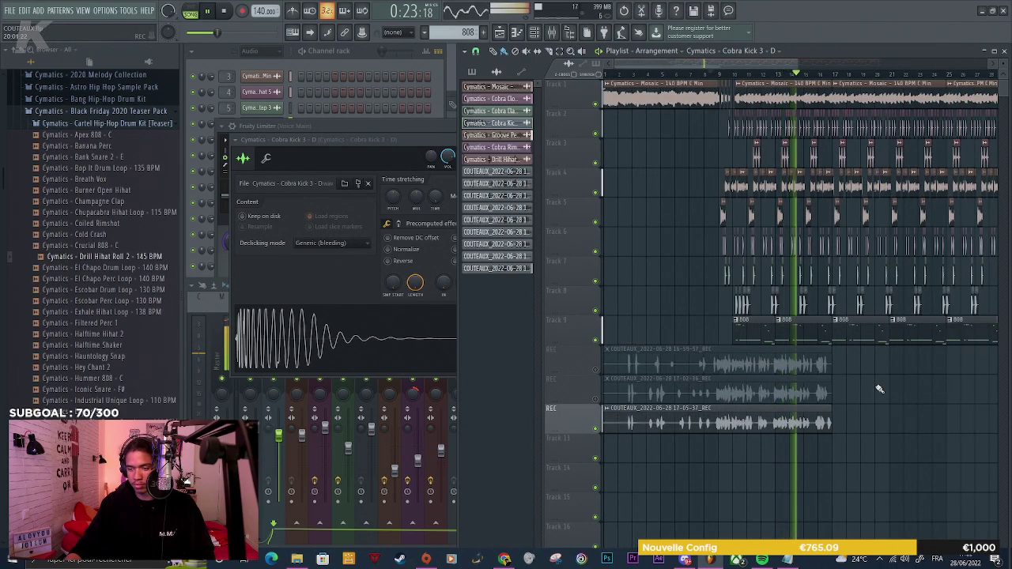
scroll(881, 389, "up", 3)
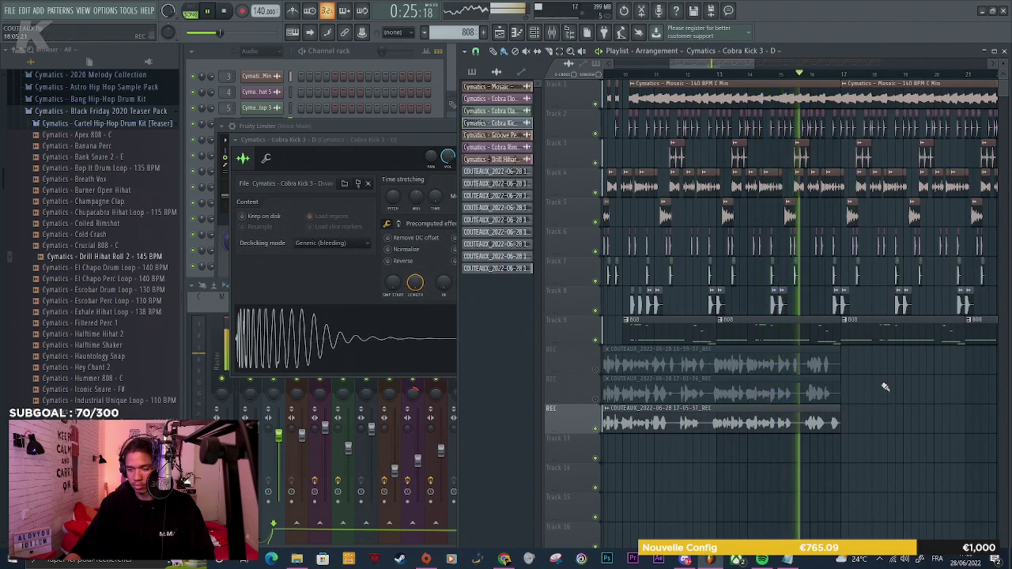
scroll(851, 371, "up", 2)
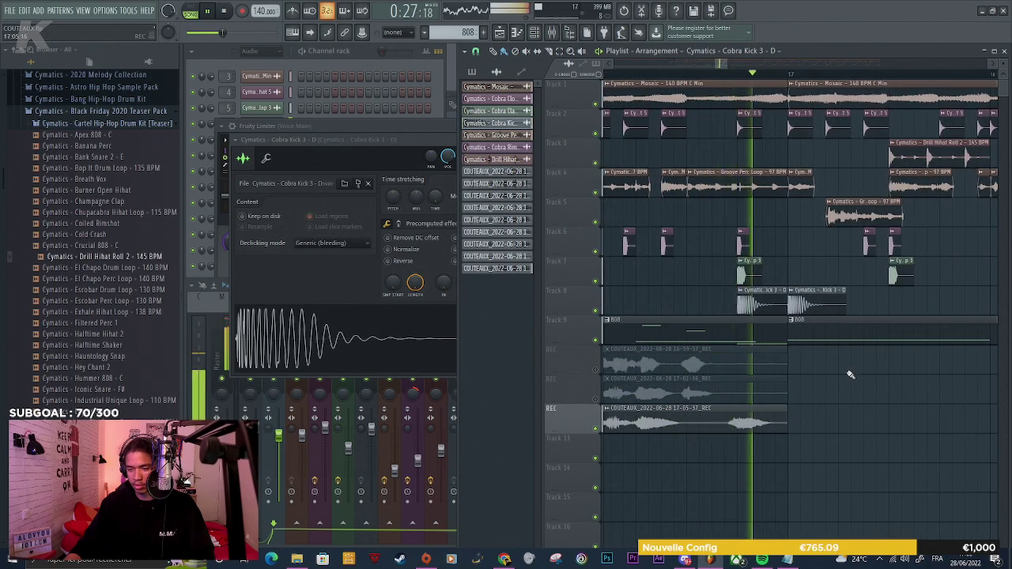
scroll(870, 380, "down", 4)
key("space")
scroll(878, 379, "up", 4)
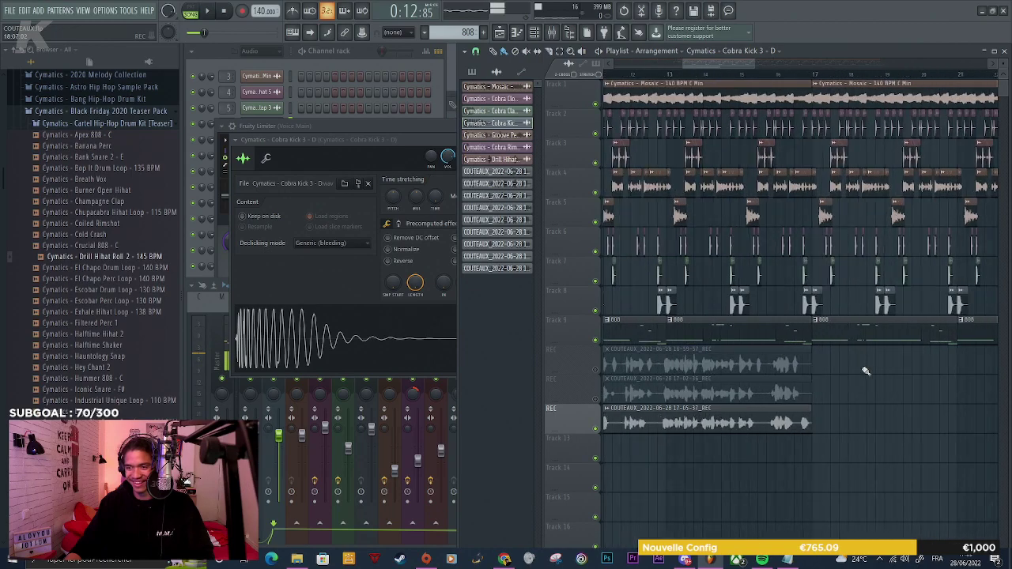
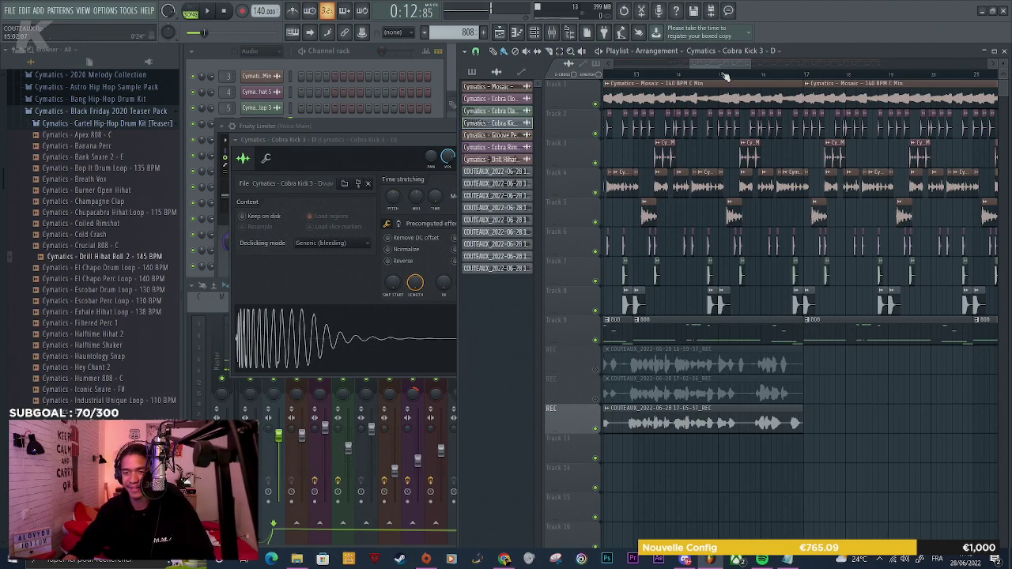
Listen from bar 15 to how the last vocal take ends before bar 17, and stop playback
key("space")
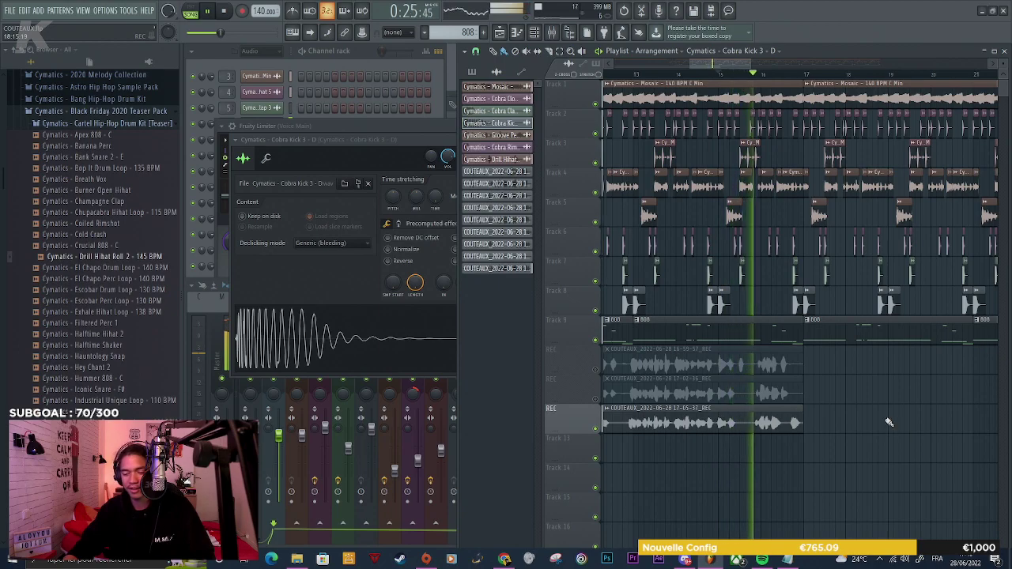
key("space")
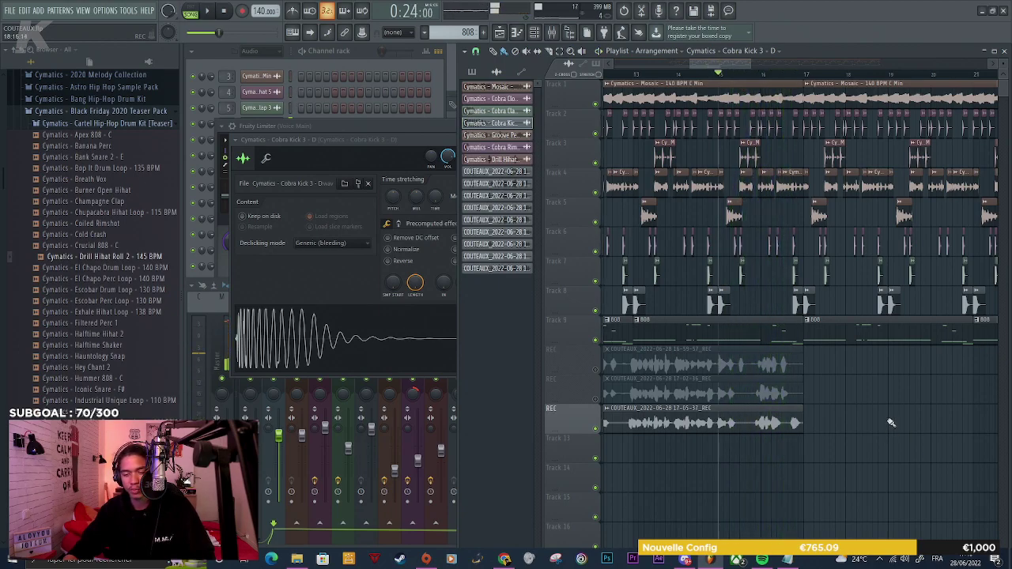
scroll(849, 431, "down", 3)
scroll(735, 443, "up", 3)
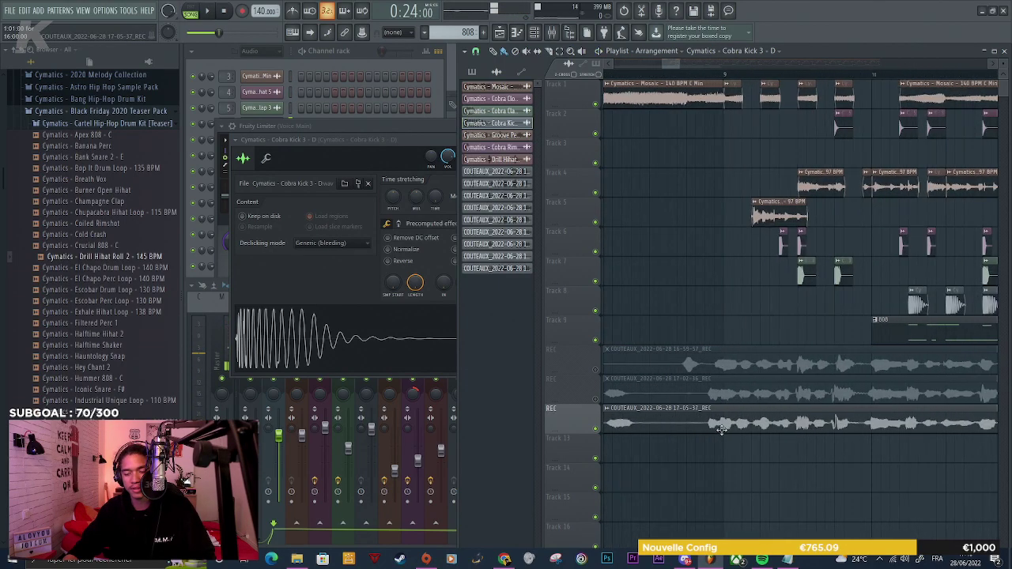
key("space")
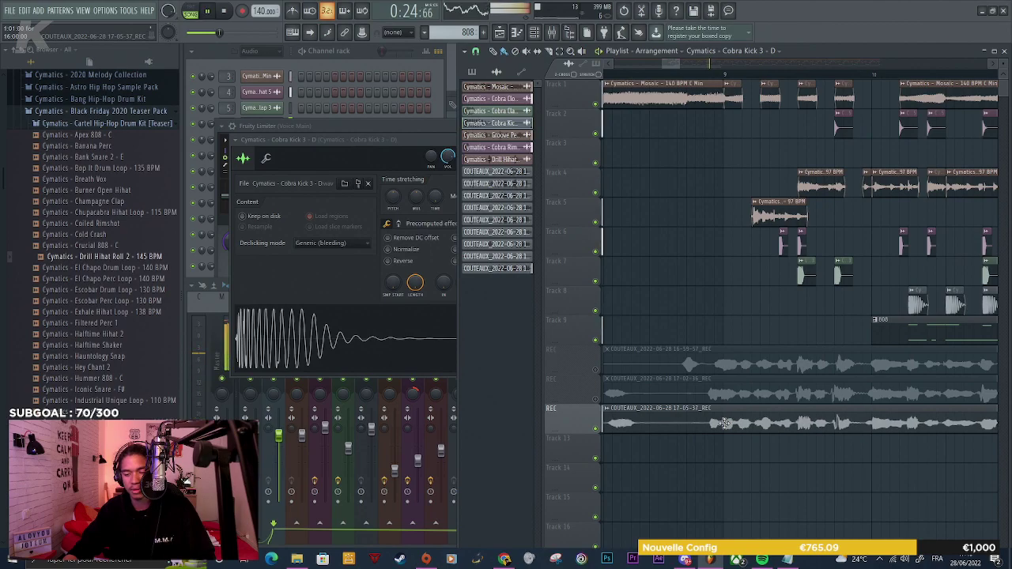
scroll(846, 445, "down", 3)
scroll(803, 445, "up", 3)
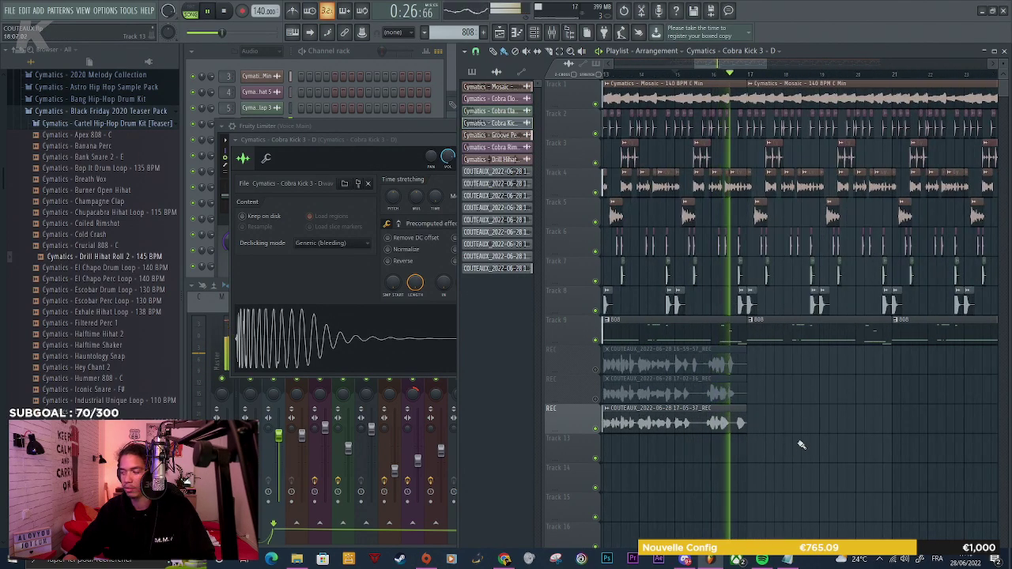
key("space")
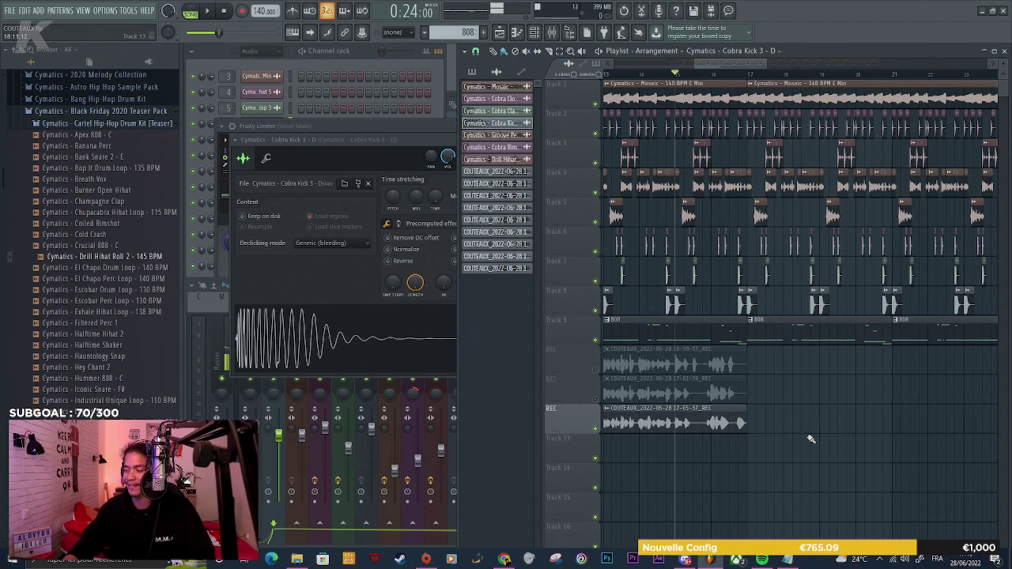
Set the playback start to bar 17 and route the REC mixer track only to Voice Main
left_click(748, 79)
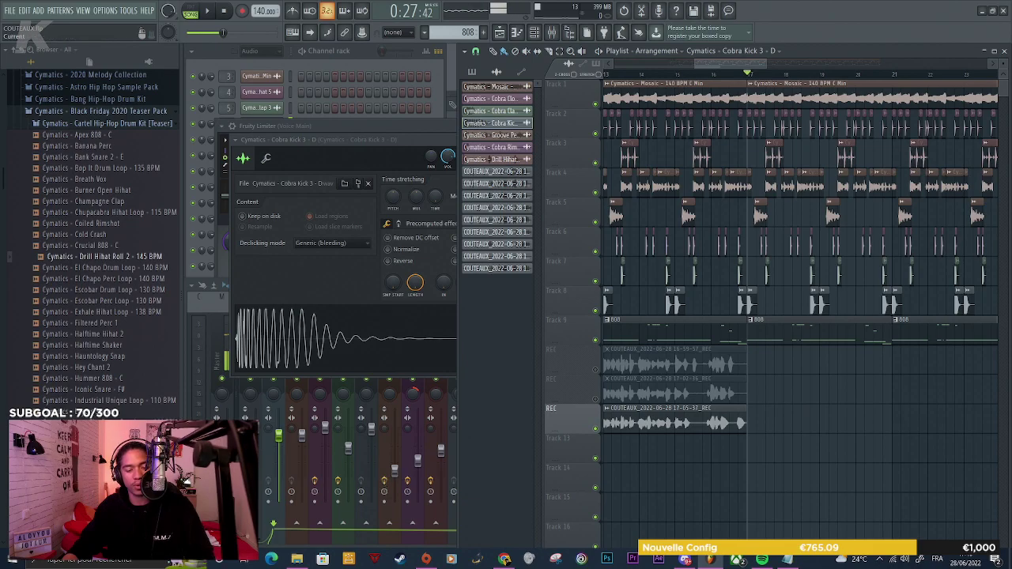
key("F9")
left_click(578, 340)
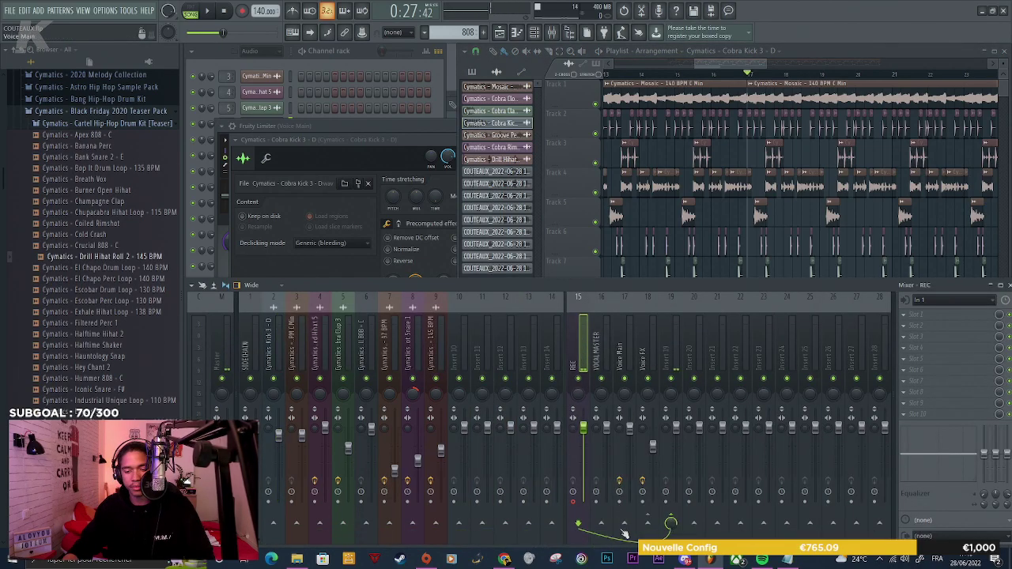
right_click(624, 524)
left_click(639, 511)
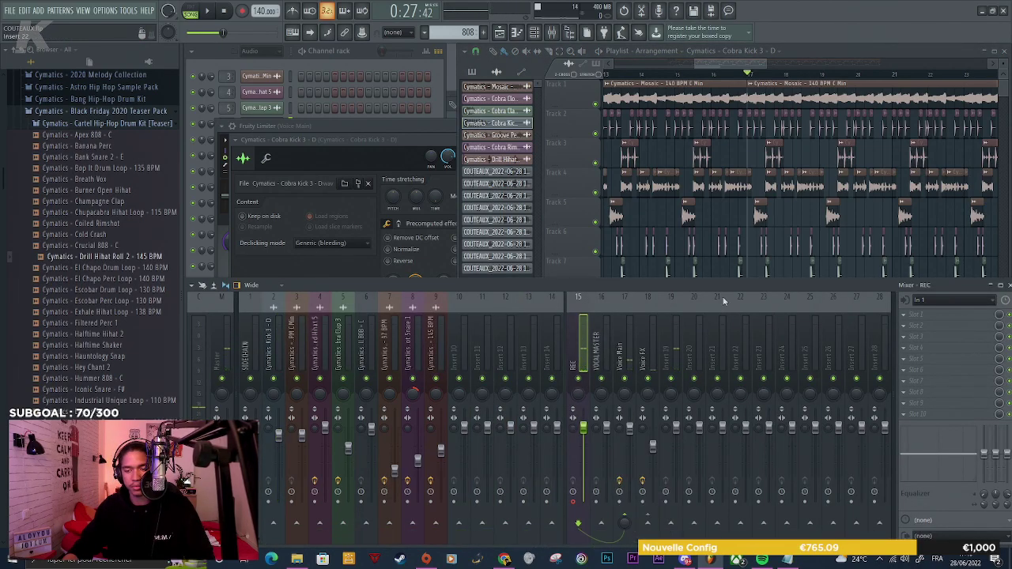
key("F5")
Move the playback start to bar 16, record a new vocal take over the beat from there, and stop the recording
scroll(710, 270, "down", 3)
left_click(712, 74)
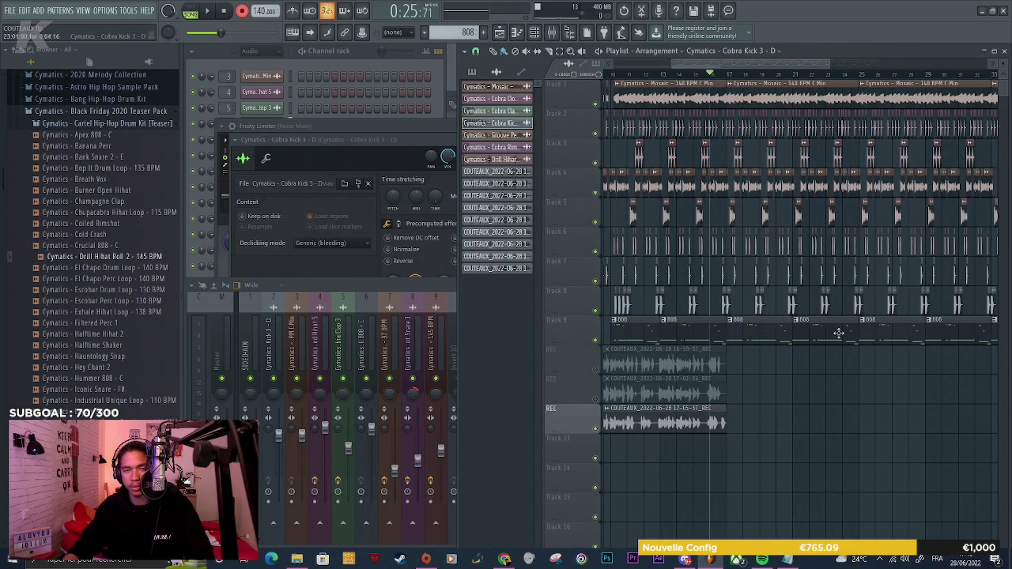
key("space")
left_click(367, 289)
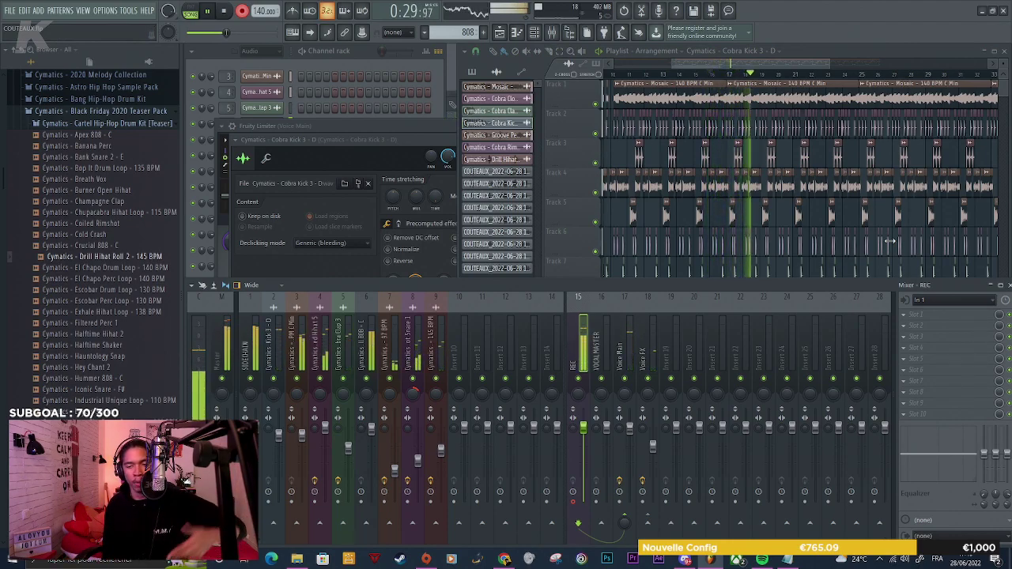
key("space")
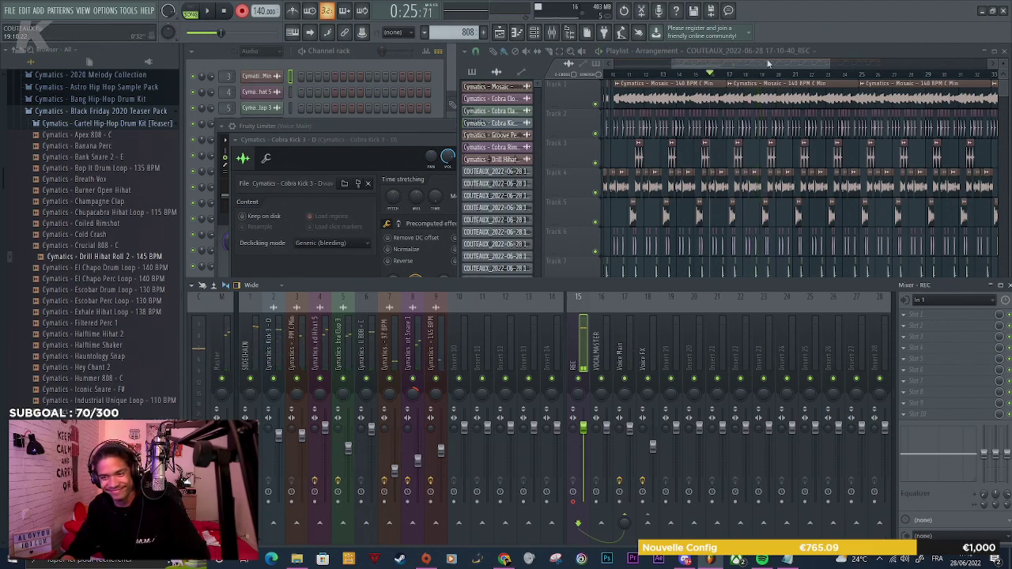
Route the REC mixer track only to Insert 19
left_click(826, 58)
left_click(402, 283)
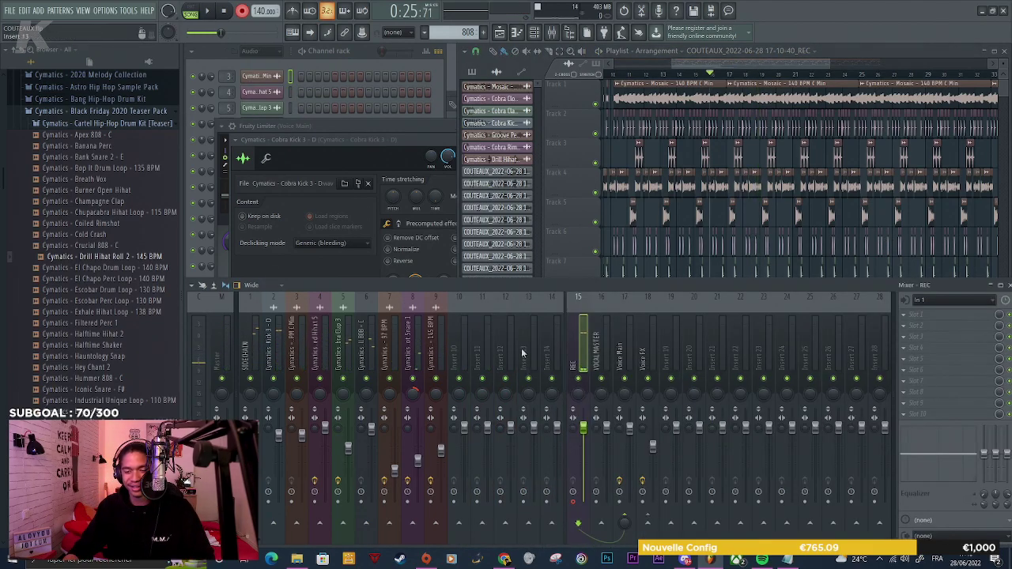
right_click(670, 523)
left_click(675, 511)
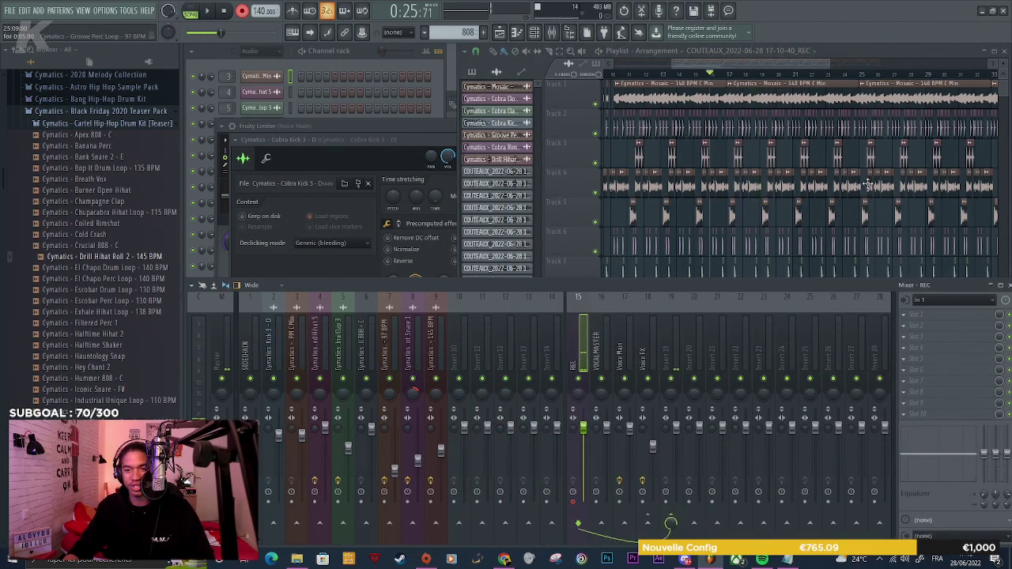
left_click(854, 49)
scroll(711, 425, "up", 5, "ctrl")
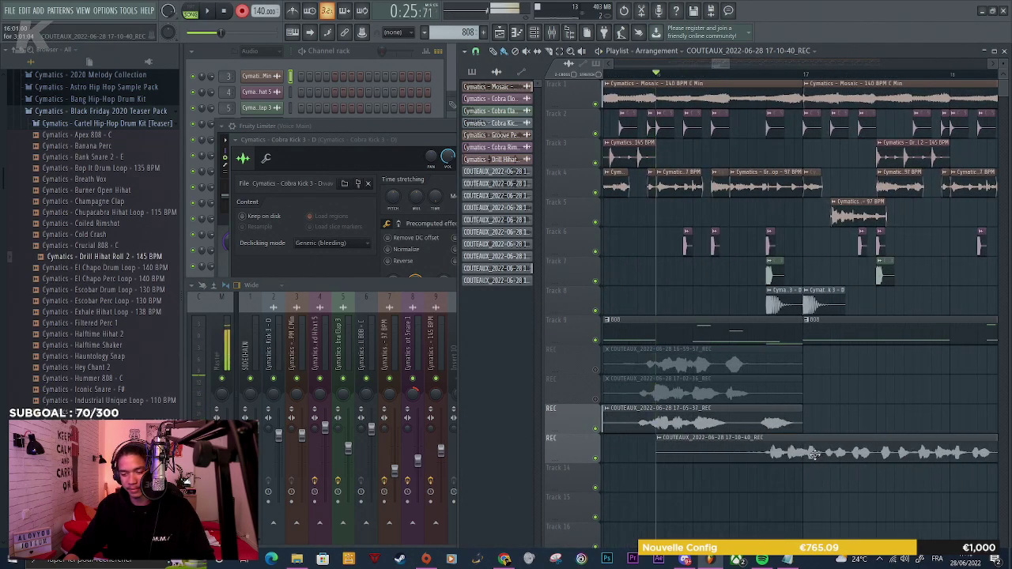
Play the new vocal take from bar 16 and slip its audio slightly earlier within its clip
key("space")
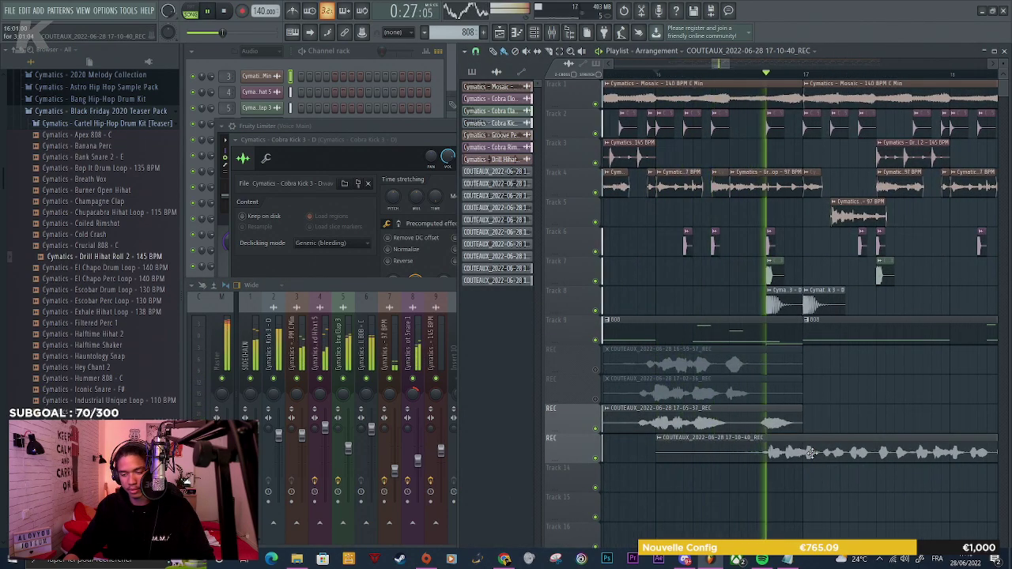
key("space")
left_click_drag(796, 448, 790, 444)
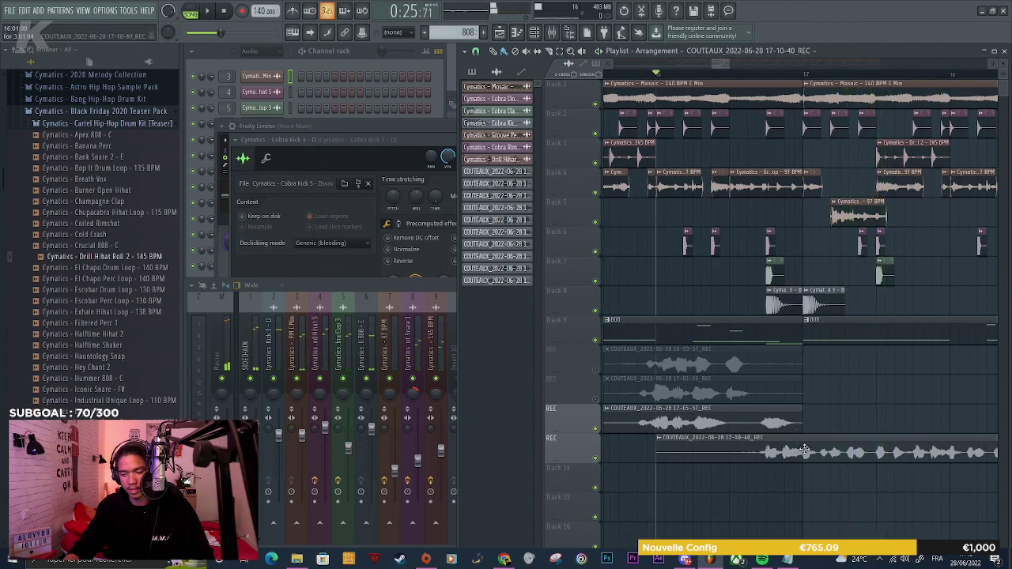
Listen to the new vocal take over the beat from bar 16 and check its timing against the drums
key("space")
scroll(790, 447, "up", 2, "ctrl")
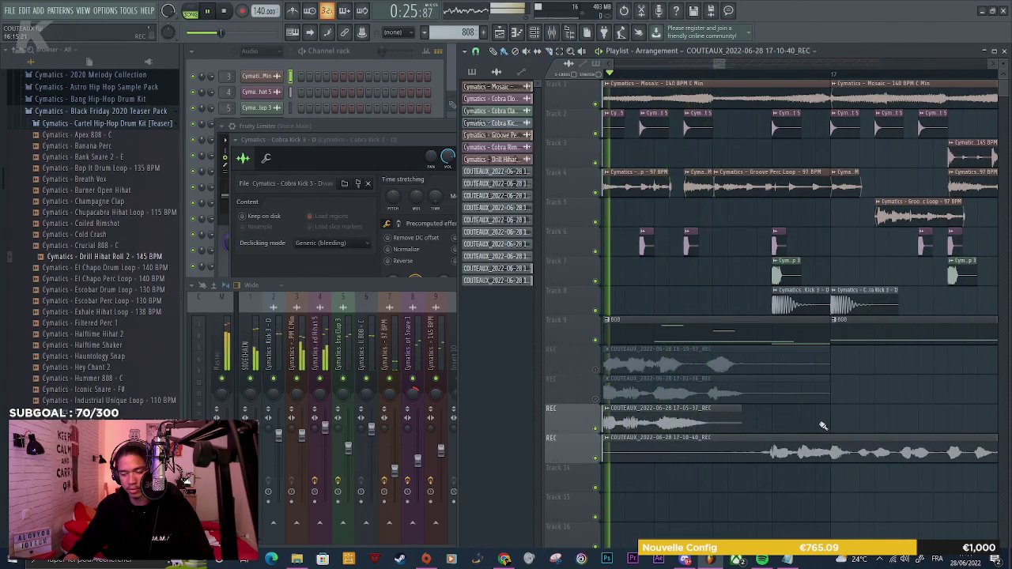
scroll(818, 428, "down", 4, "ctrl")
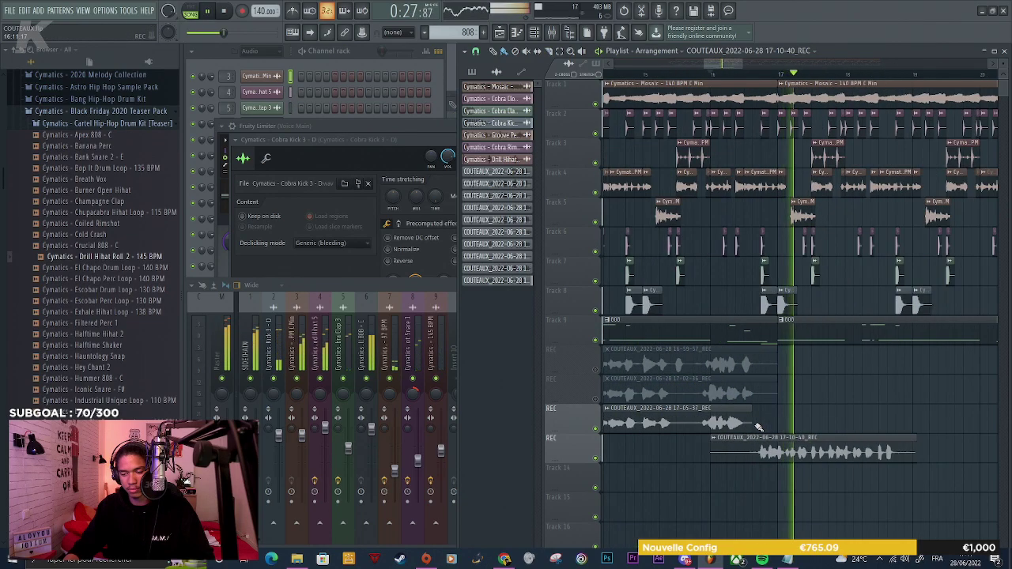
scroll(812, 427, "up", 1, "ctrl")
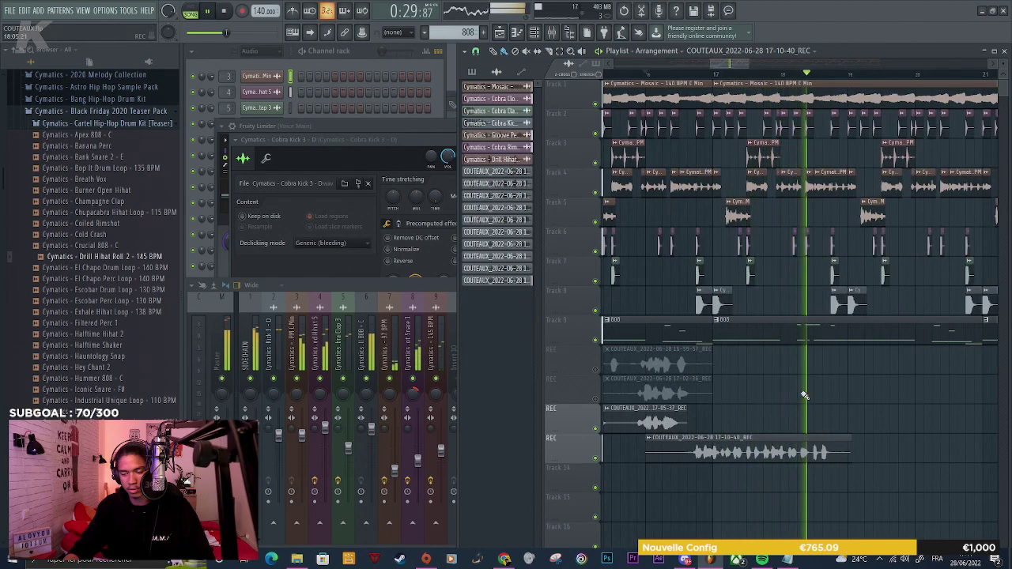
key("space")
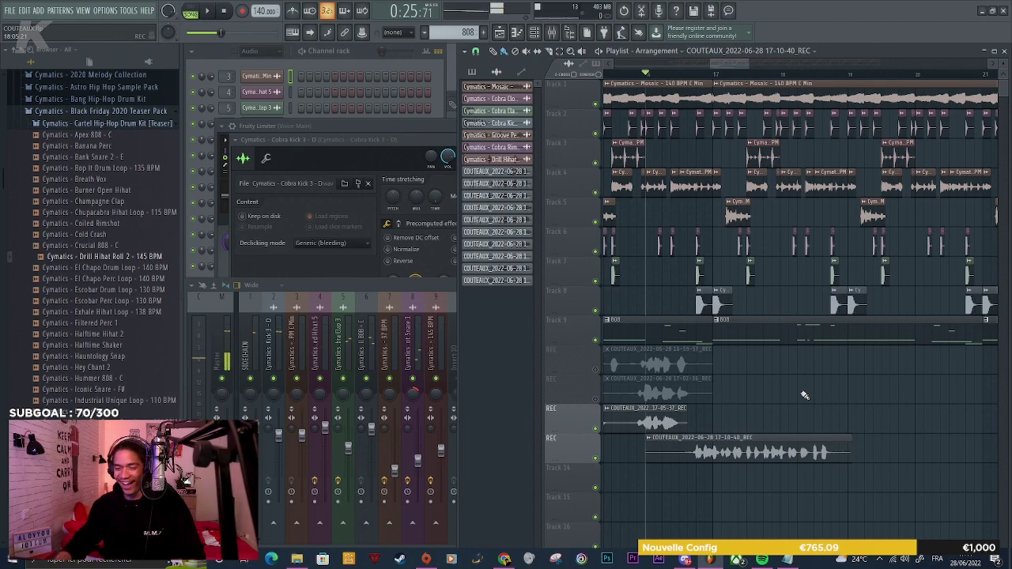
key("space")
scroll(751, 410, "up", 2, "ctrl")
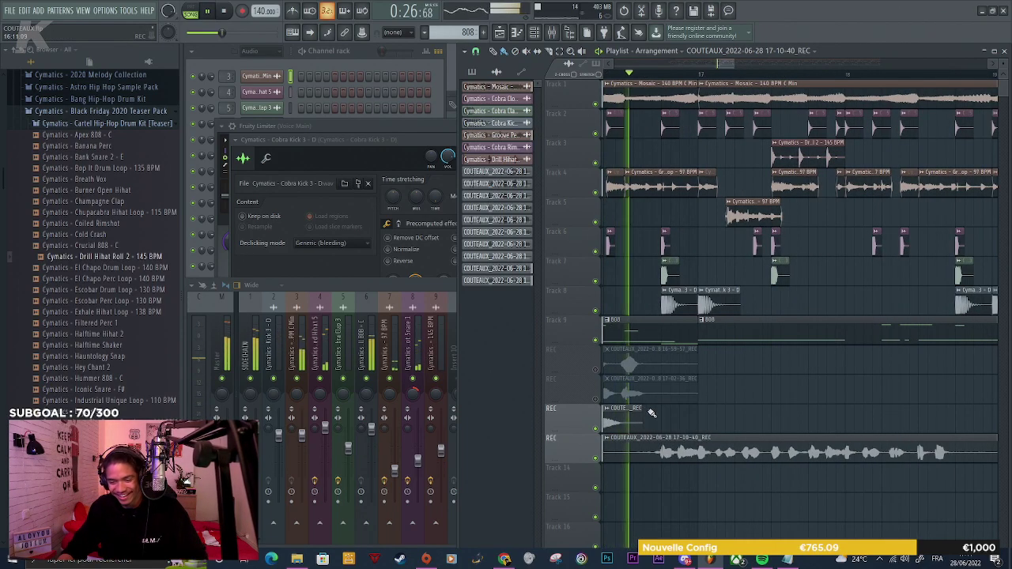
scroll(712, 422, "up", 2, "ctrl")
key("space")
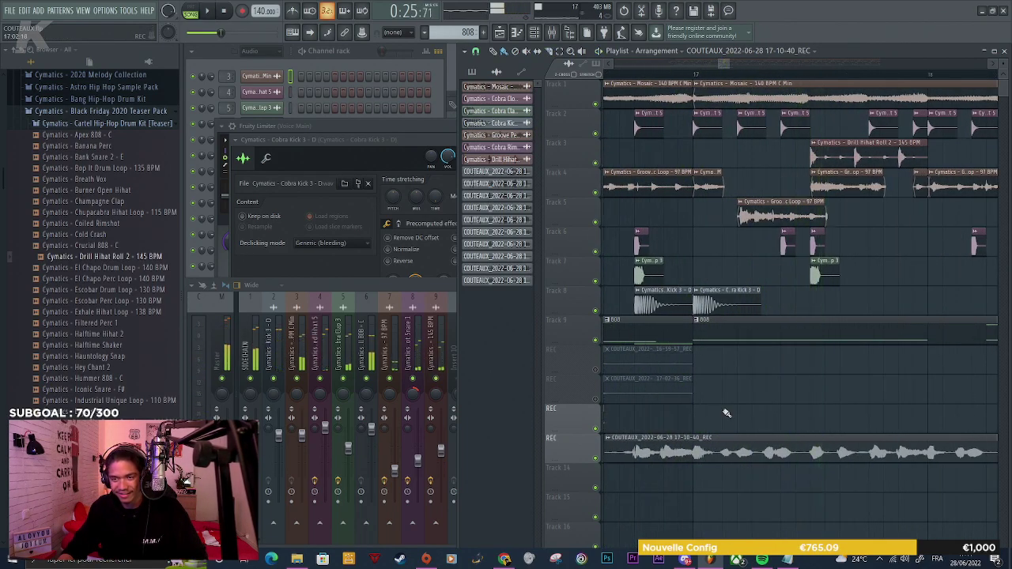
Set the playback start to bar 17 and listen to the beat from there
left_click(696, 73)
key("space")
scroll(787, 158, "up", 1)
key("space")
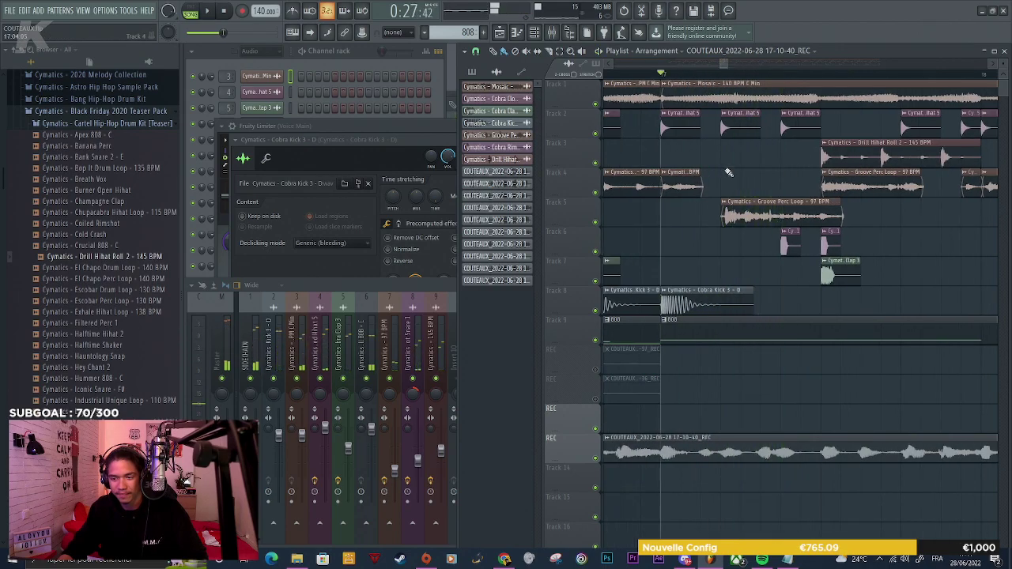
key("space")
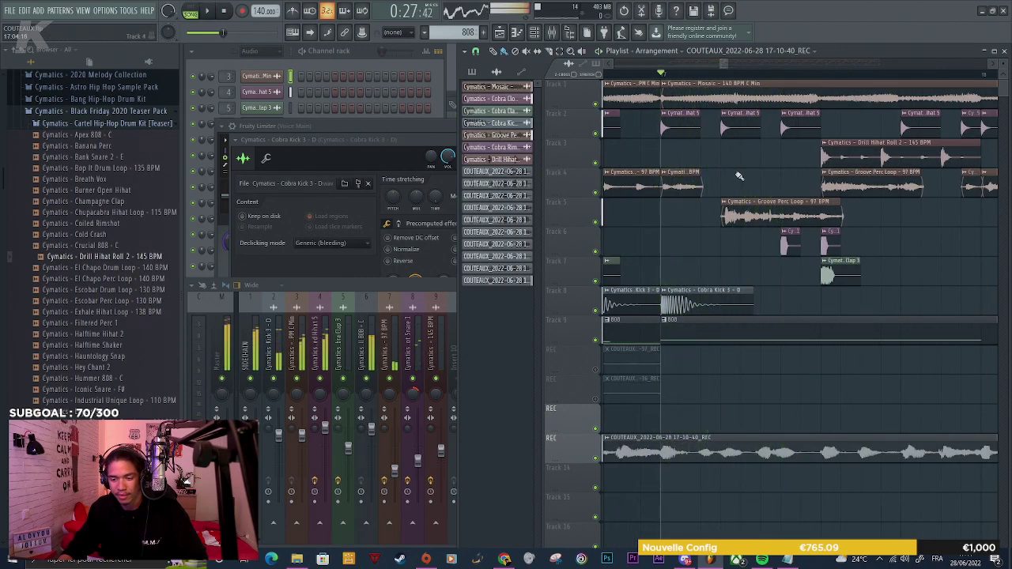
Shorten the Cobra Closed Hihat 5 clip at 17:04 to one step and add matching hits at 17:03 and 17:06
scroll(716, 164, "up", 1, "ctrl")
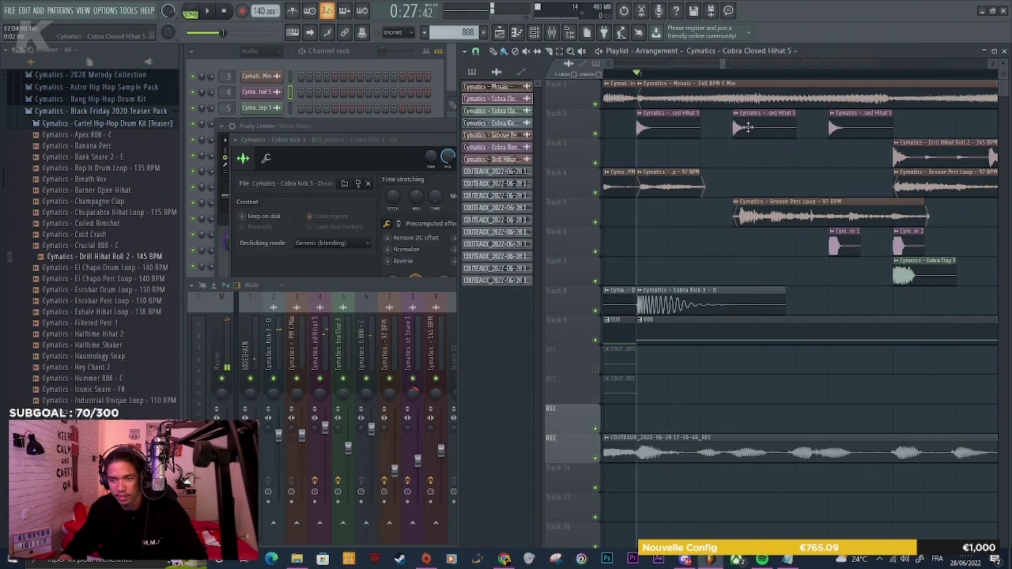
left_click_drag(750, 129, 721, 130)
left_click(735, 120)
key("space")
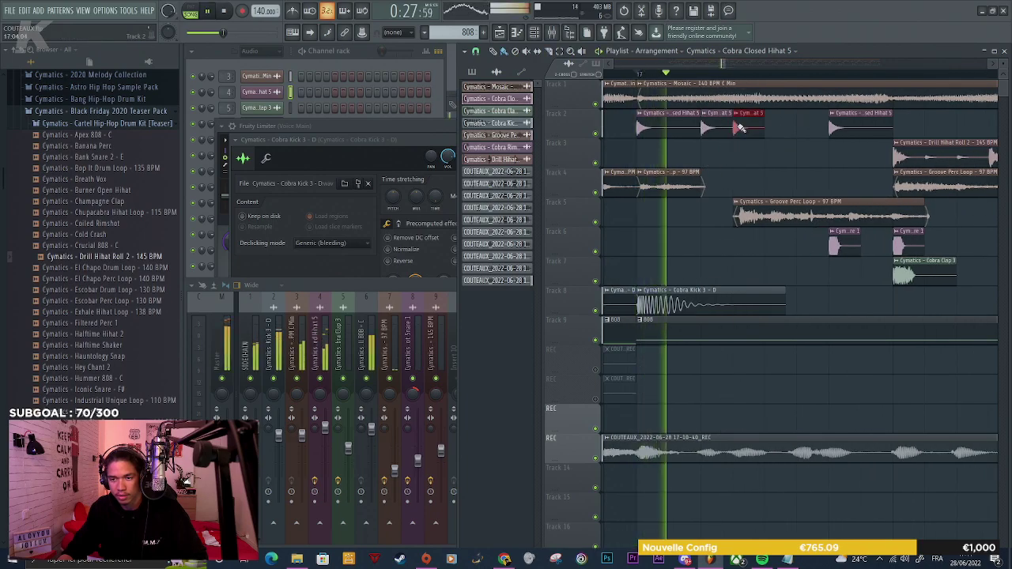
left_click(801, 126)
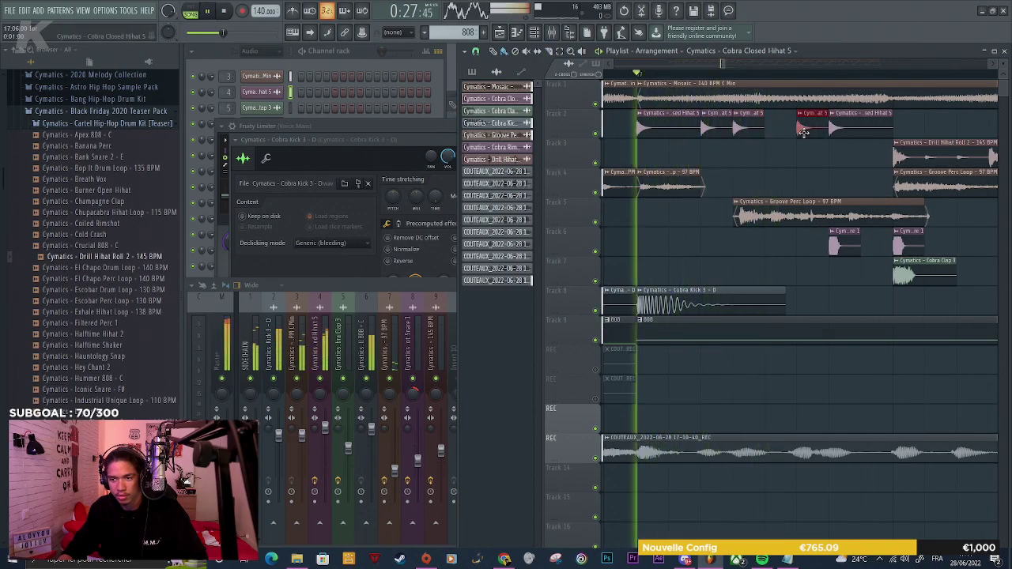
Add one-step Cobra Closed Hihat 5 hits at 17:09 and 17:11
scroll(858, 165, "down", 1)
scroll(858, 164, "down", 1, "ctrl")
scroll(858, 164, "up", 2, "ctrl")
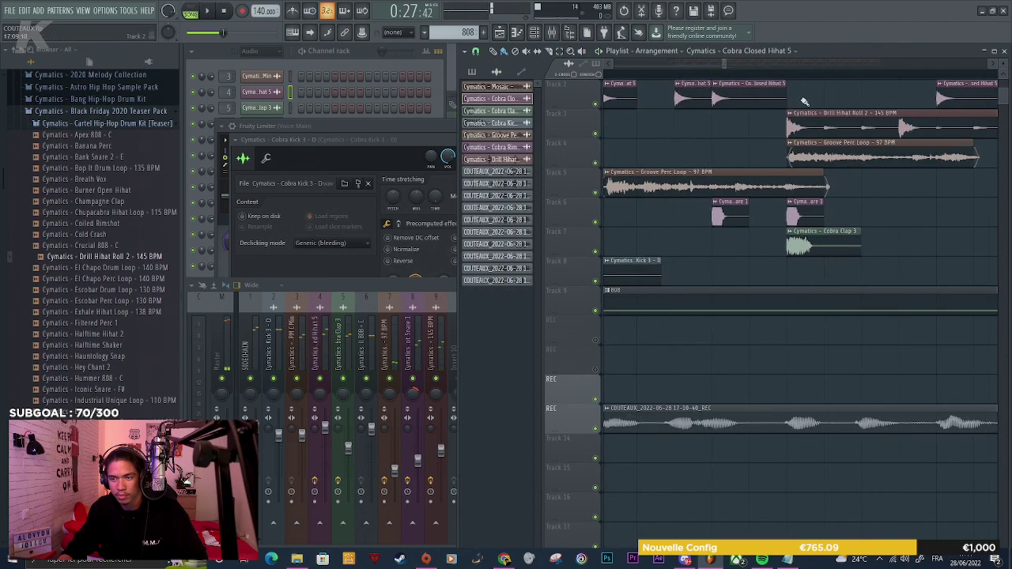
left_click(804, 98)
key("space")
left_click(843, 96)
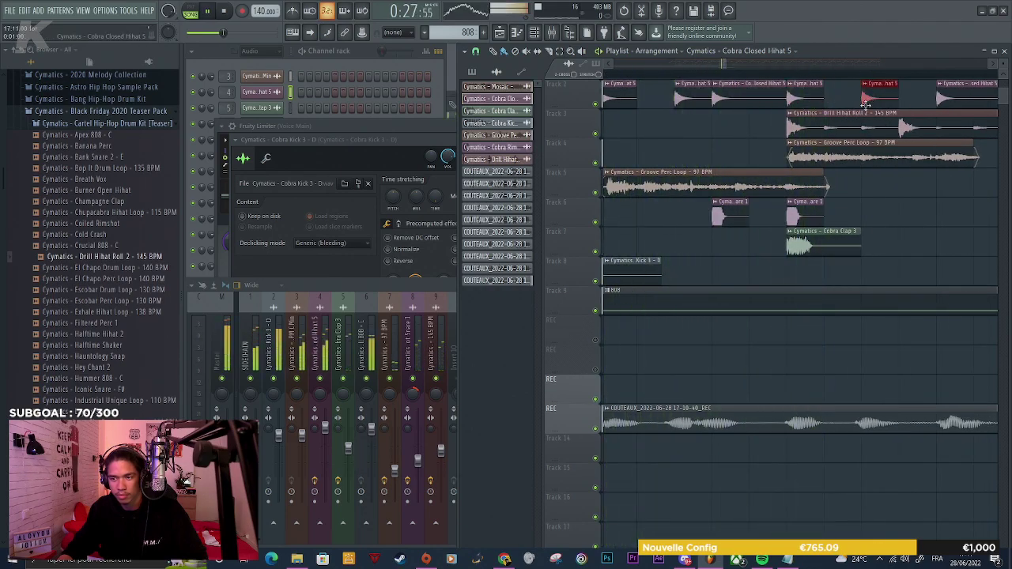
Add a second Cobra Clap 3 hit at 17:11, two steps after the existing clap at 17:09
scroll(798, 209, "down", 2)
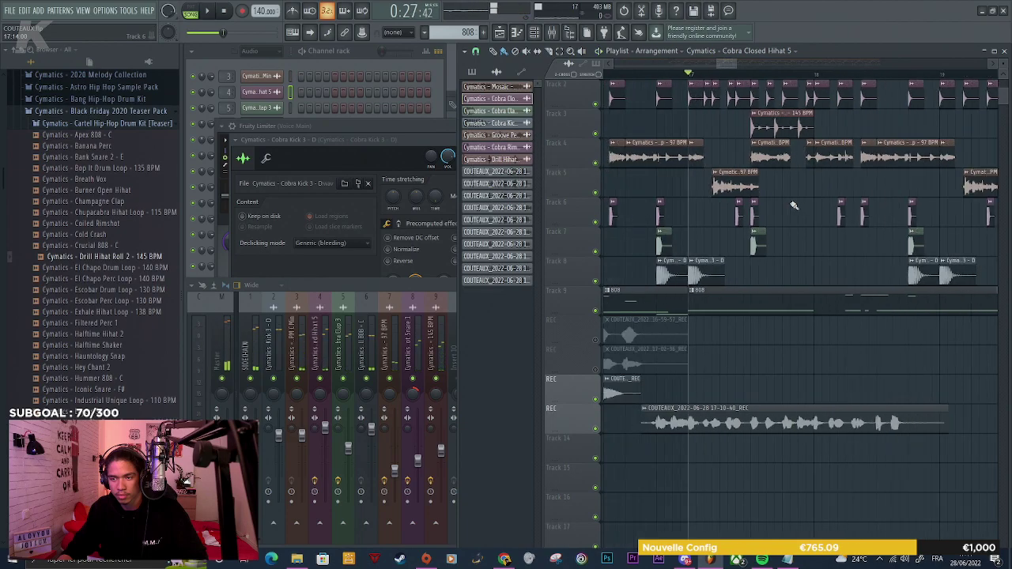
key("space")
key("space")
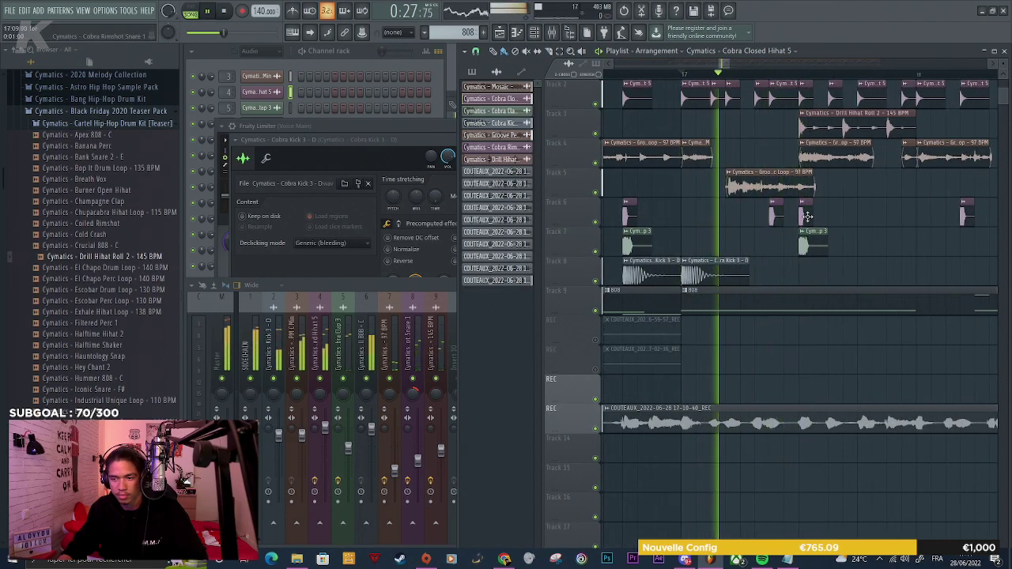
left_click(816, 243)
key("space")
key("space")
left_click(830, 245)
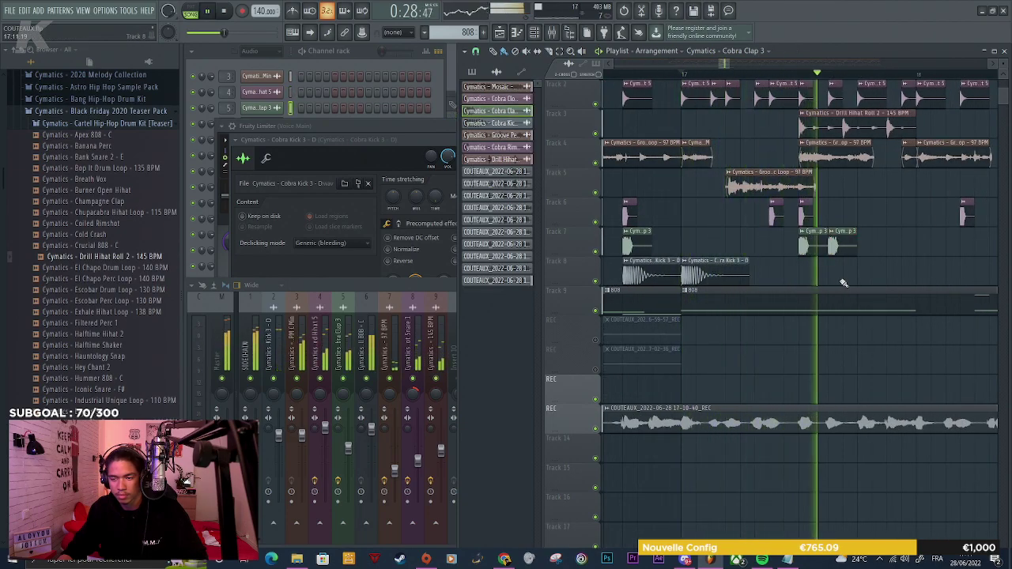
Try an extra Cobra Kick 3 - D hit at 17:07 on Track 8 and remove it
left_click(738, 269)
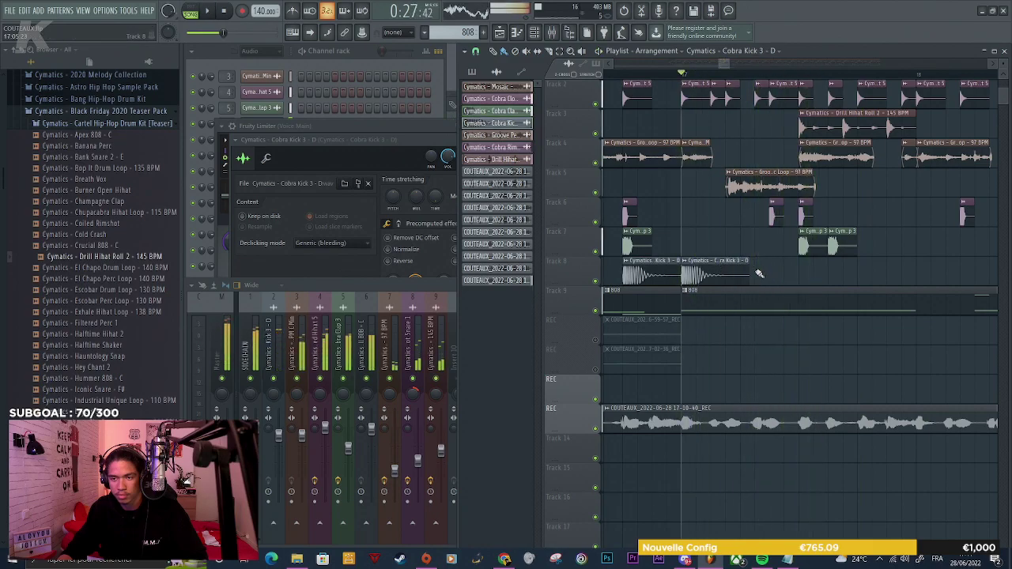
left_click(779, 273)
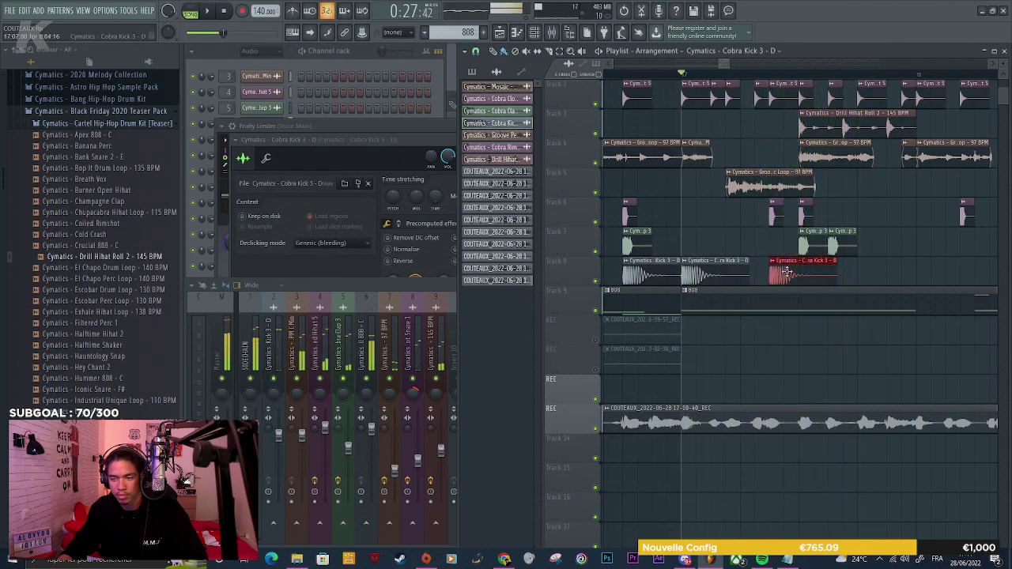
right_click(781, 273)
Chop the Mosaic melody into one-step pieces at 17:09 and 17:11, start its remaining clip at 17:13, and play the stutter from bar 17
scroll(764, 264, "down", 3)
scroll(778, 257, "up", 1)
key("space")
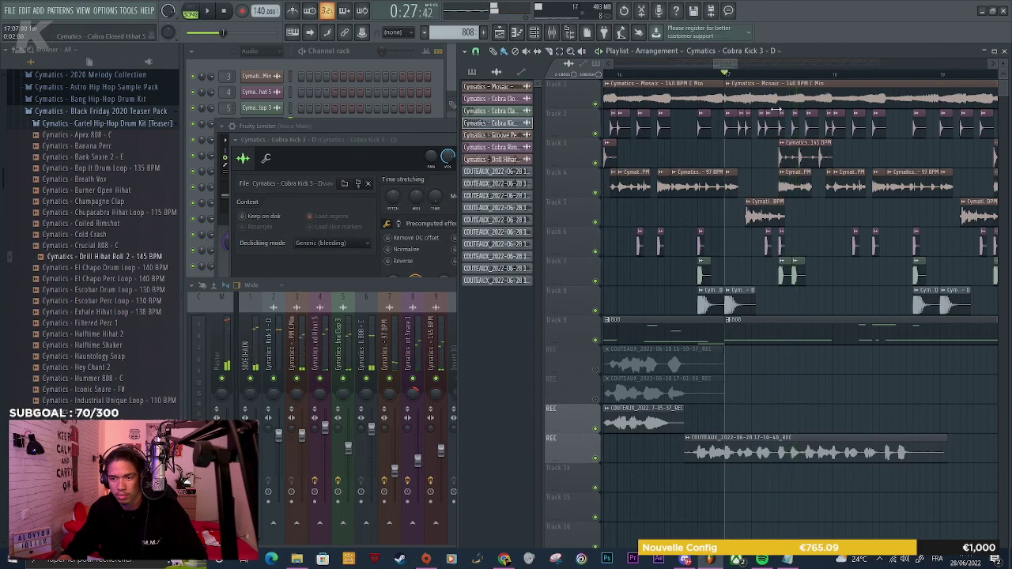
scroll(785, 105, "up", 2)
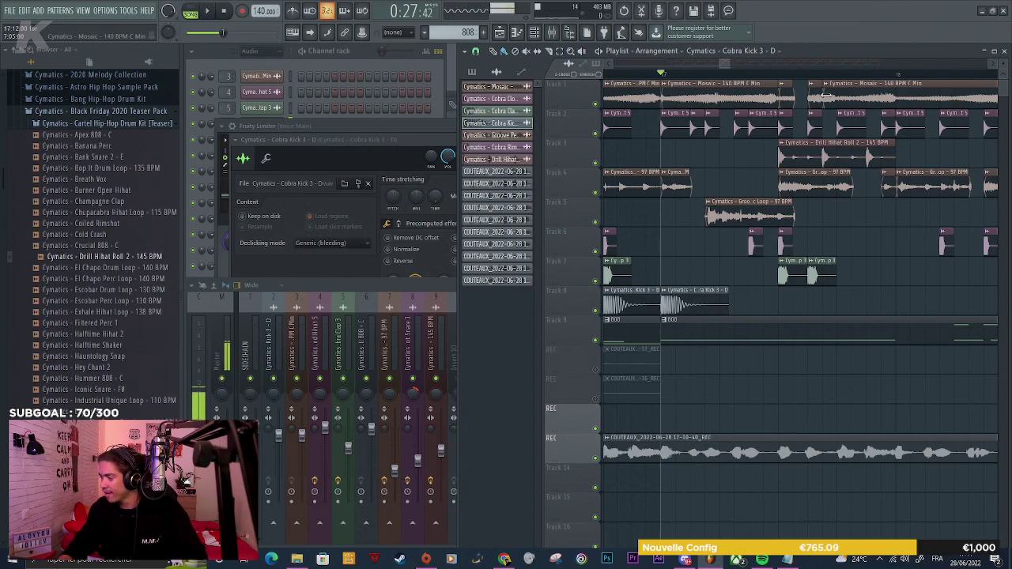
left_click_drag(824, 94, 855, 96)
key("space")
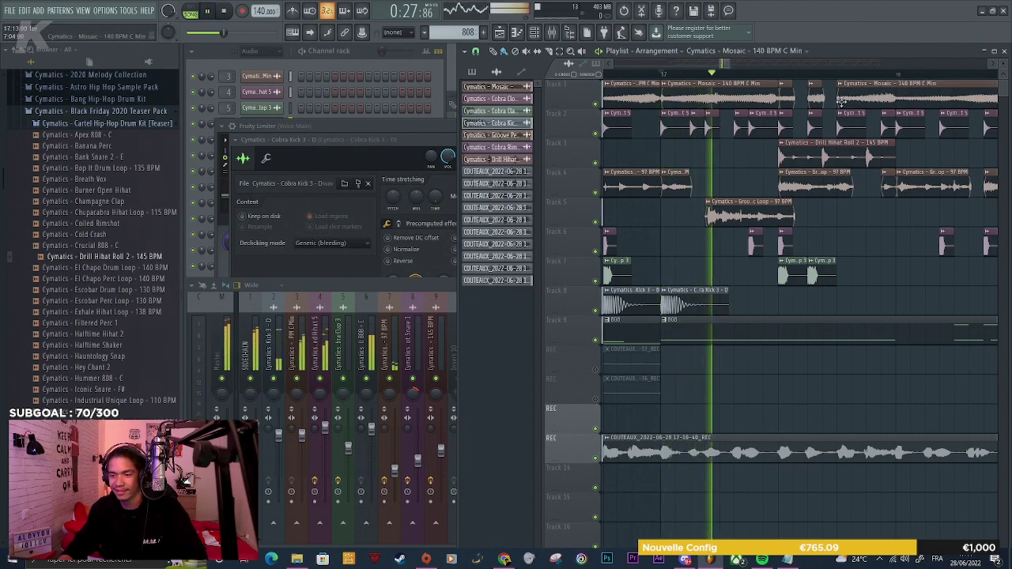
key("space")
key("space")
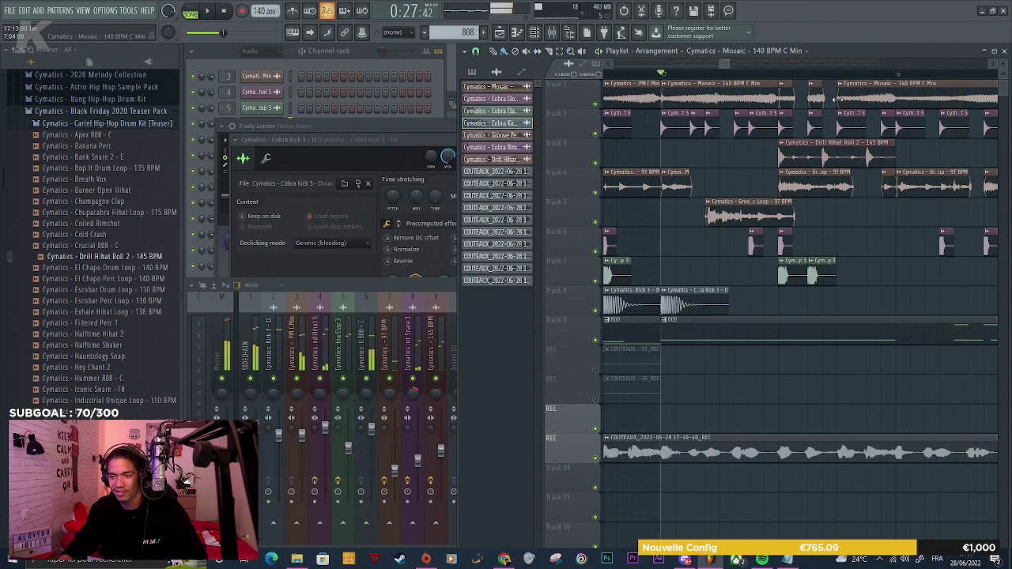
key("space")
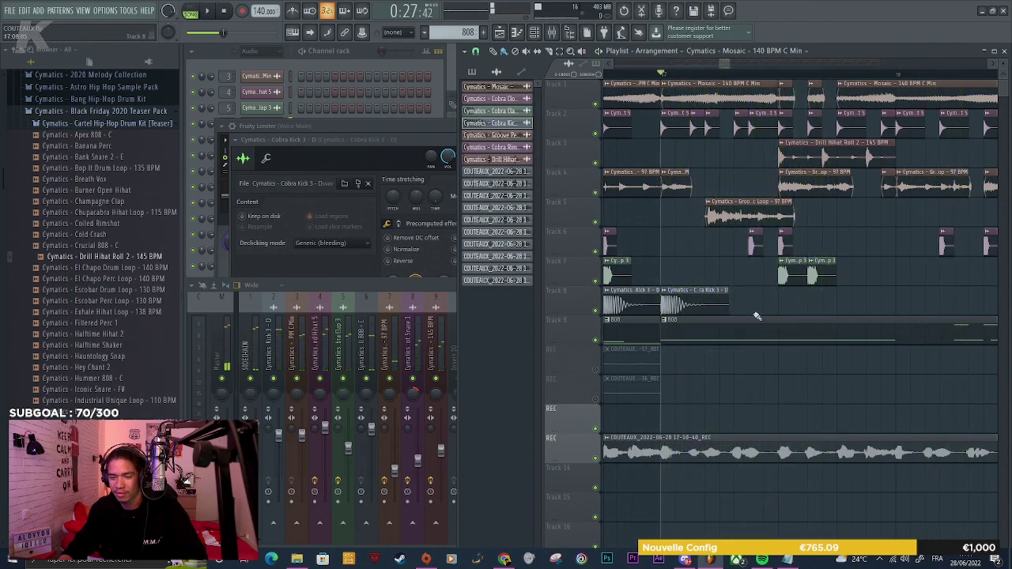
Make the 808 pattern clip at bar 17 unique and open its notes in the piano roll
right_click(665, 322)
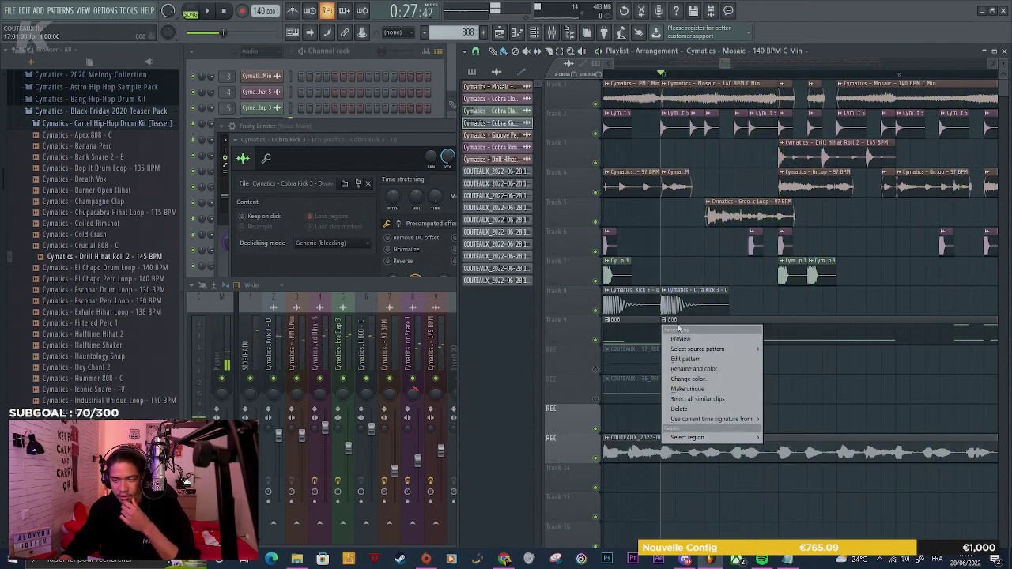
left_click(689, 393)
double_click(773, 335)
key("space")
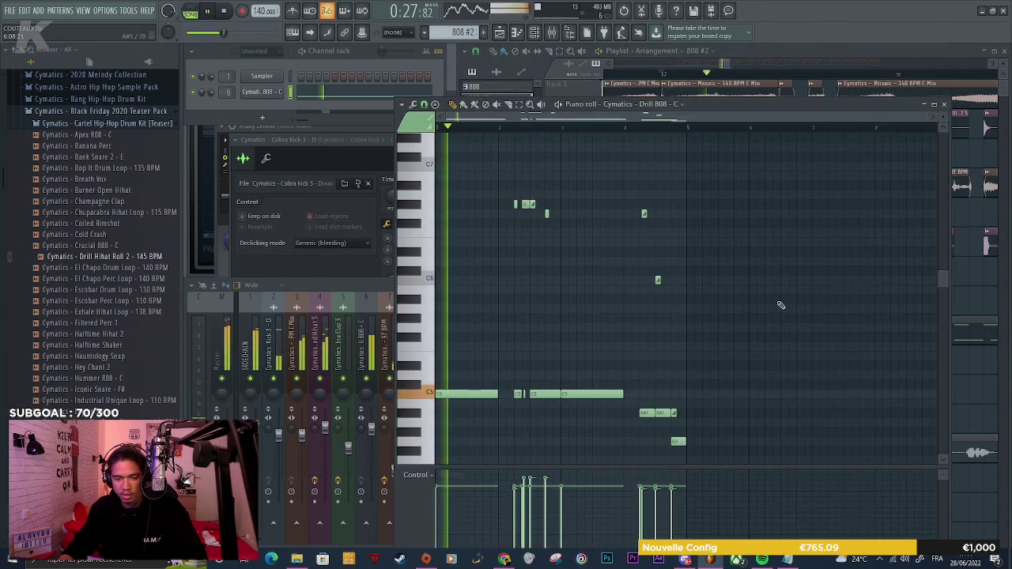
Slice the first long C5 note of the 808 at 1:09 and 1:10
key("space")
scroll(495, 411, "up", 3)
key("c")
left_click_drag(502, 403, 502, 387)
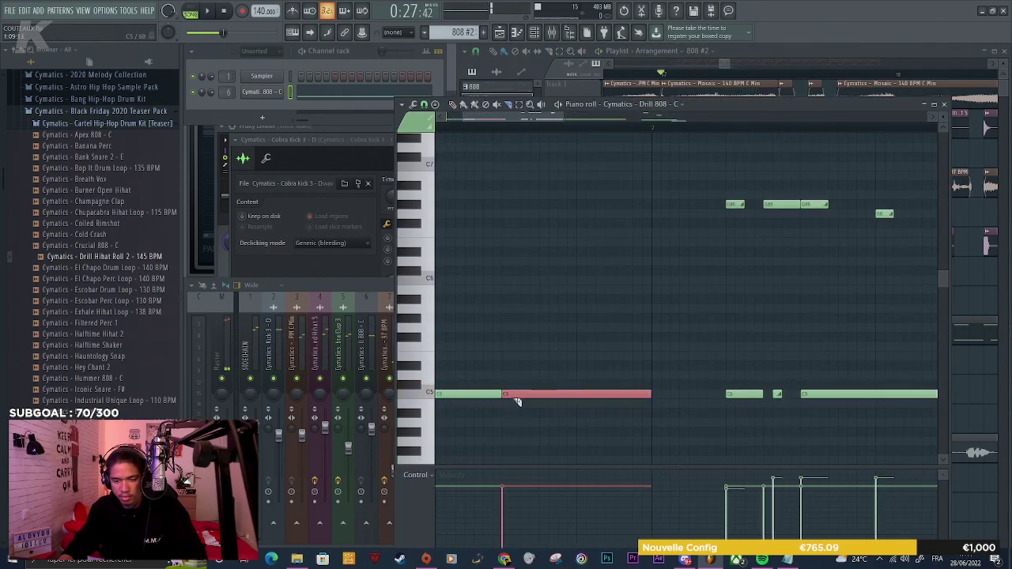
key("space")
left_click(522, 405)
scroll(521, 406, "up", 2)
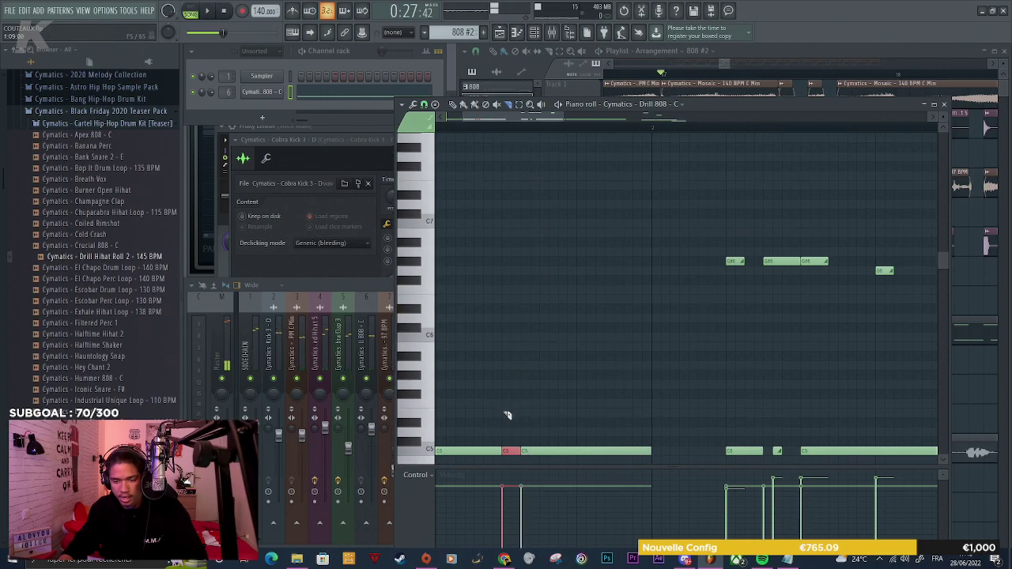
Slice the C5 note again at 1:11 and delete the segment between 1:10 and 1:11
scroll(514, 403, "up", 2)
scroll(536, 366, "down", 4)
key("space")
left_click_drag(583, 322, 585, 294)
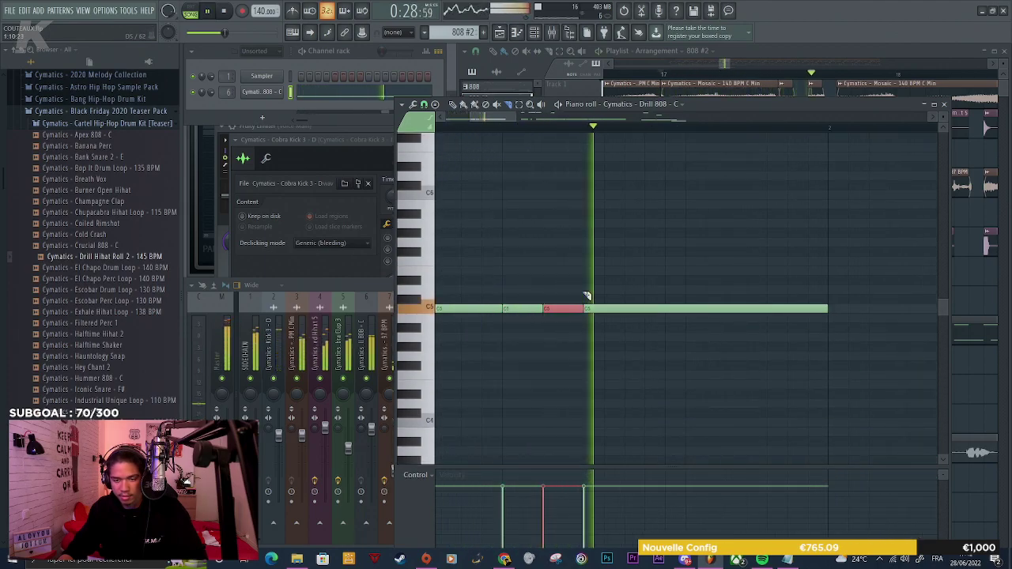
key("Delete")
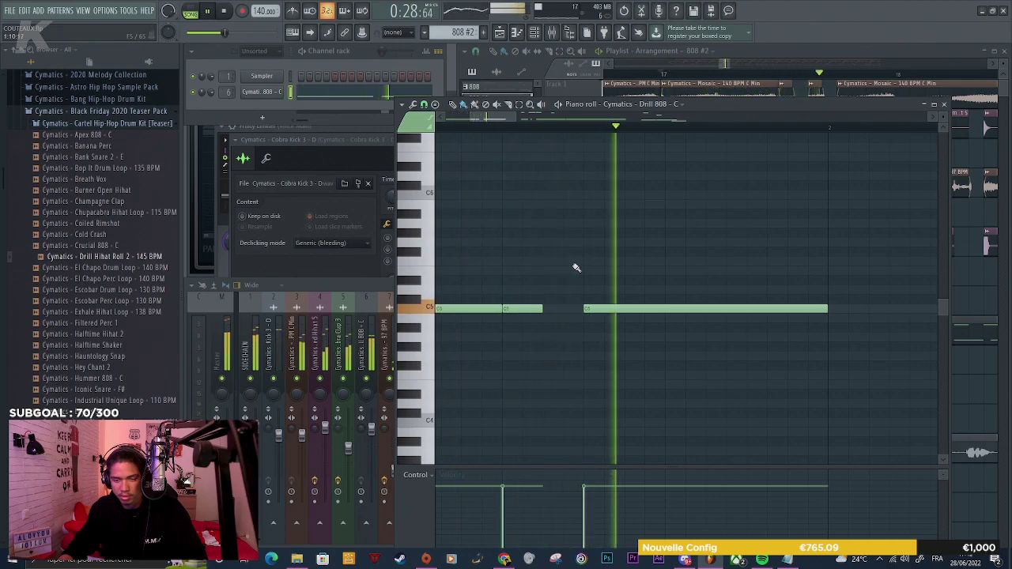
Slice the remaining C5 note at 1:12 and 1:13 and delete both segments after 1:12
key("space")
left_click(624, 310)
left_click(666, 310)
key("space")
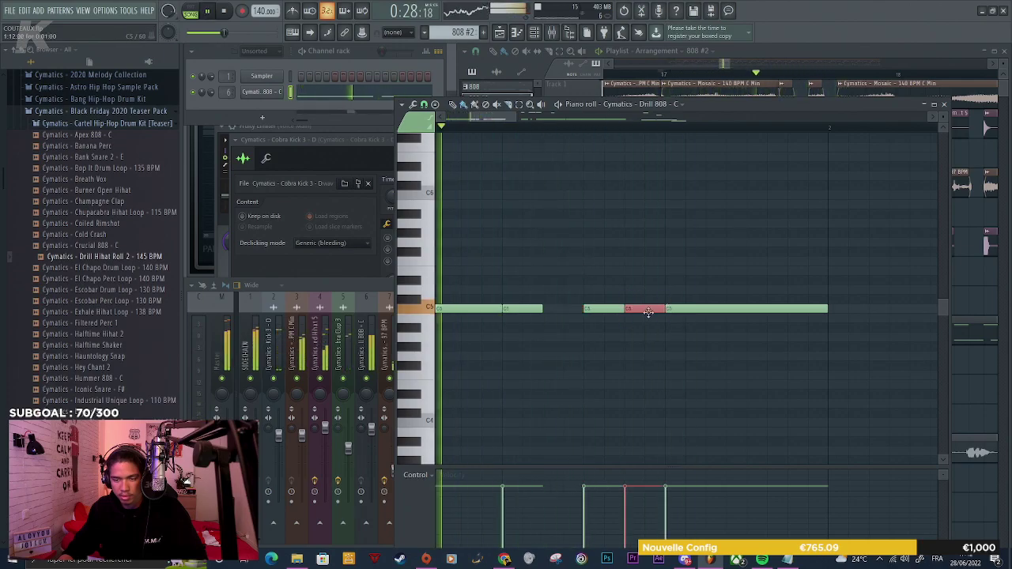
key("Delete")
right_click(686, 308)
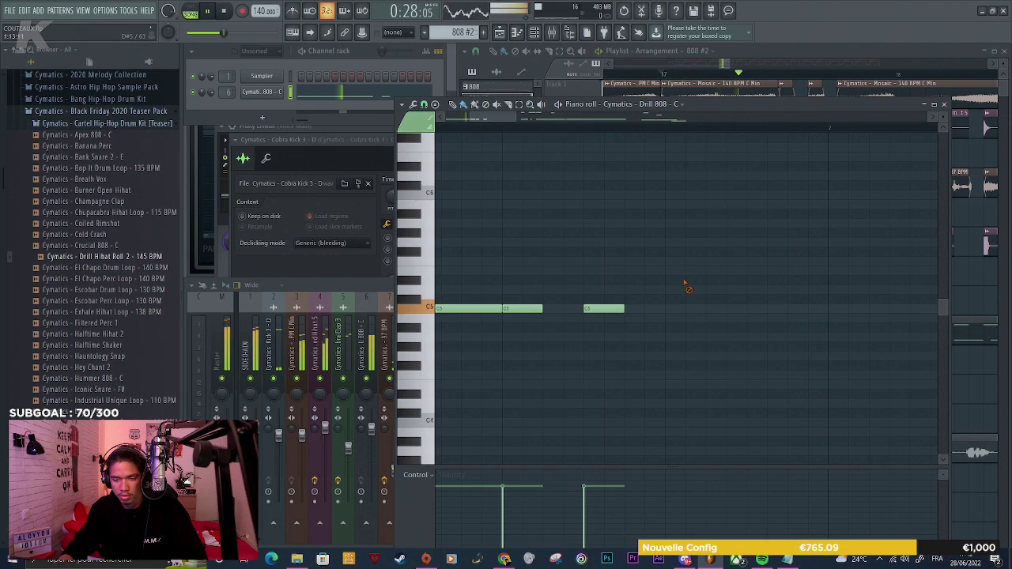
Add a C5 note at 1:15 to the 808 pattern with a G6 slide note at the same position
left_click(642, 310)
scroll(647, 285, "up", 3)
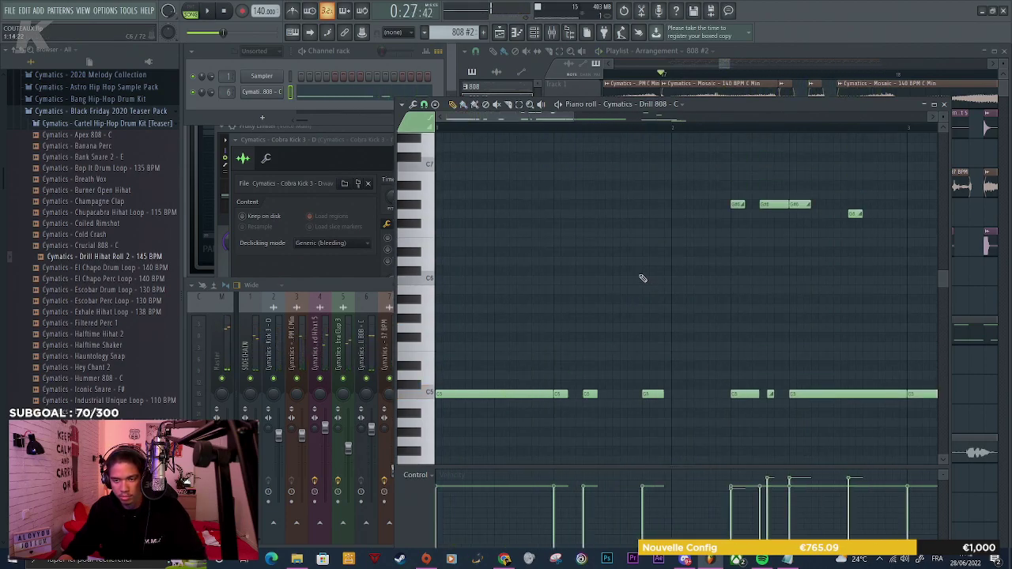
left_click_drag(642, 264, 649, 217)
double_click(650, 216)
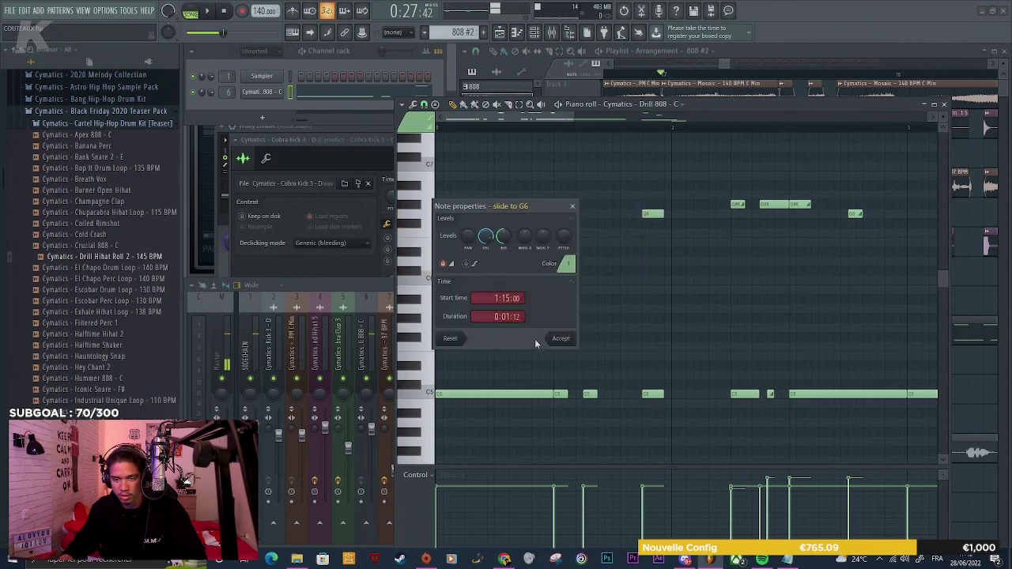
left_click(560, 338)
key("space")
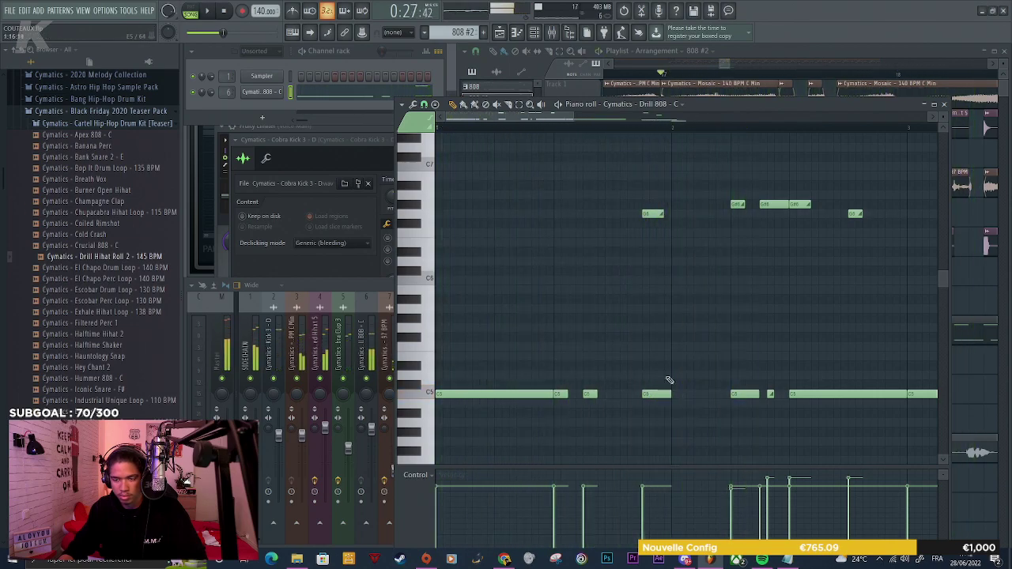
Lengthen the C5 note at 1:15 to meet the next C5 note and add an A4 slide note at the start of bar 2
left_click_drag(670, 394, 718, 394)
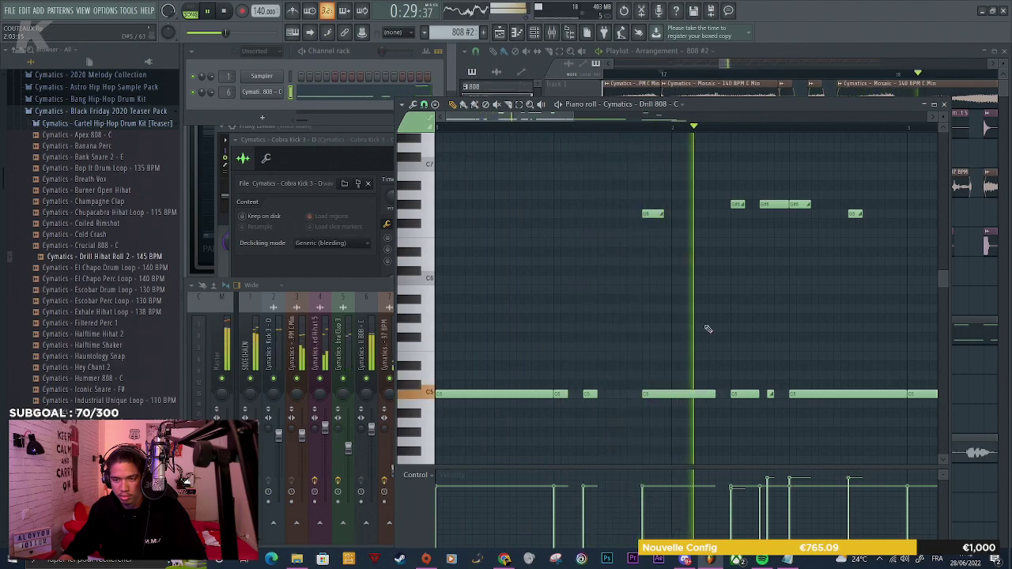
left_click(677, 420)
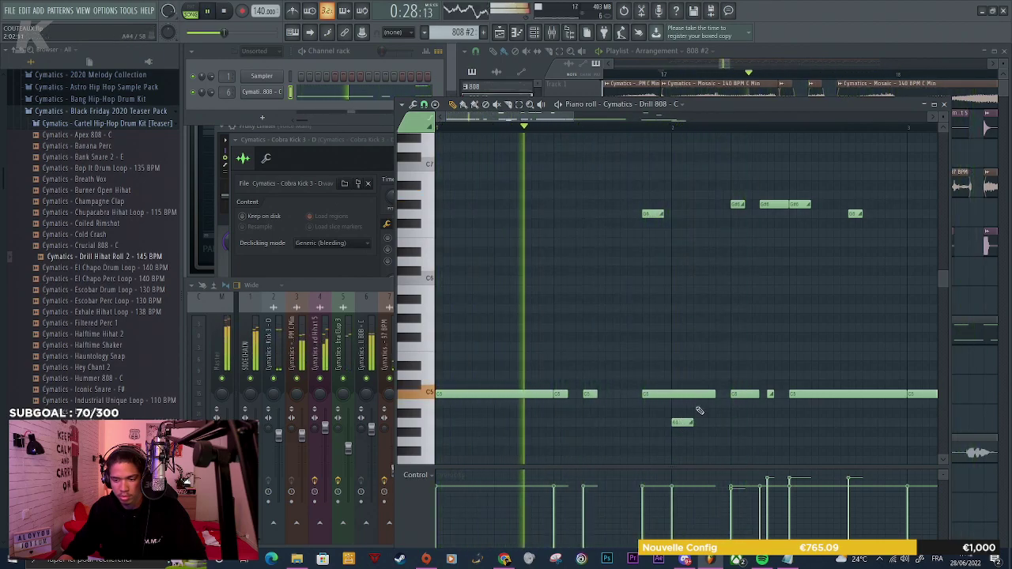
left_click_drag(716, 394, 726, 396)
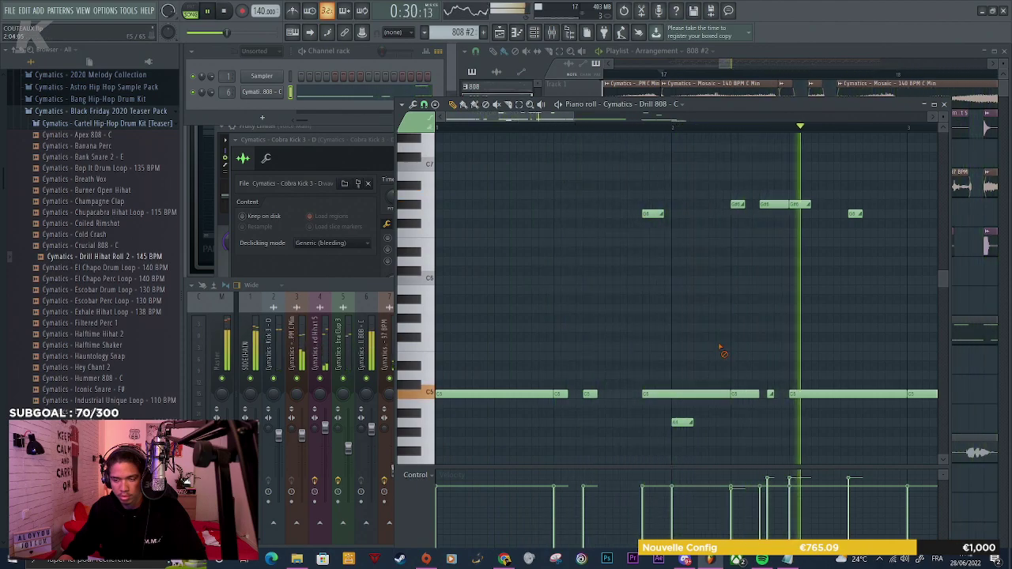
Slice the long C5 note from 2:09 into stutter pieces with gaps at 2:10 and 2:12, and trim the G#6 slide note's sliced-off tail
scroll(689, 343, "down", 2)
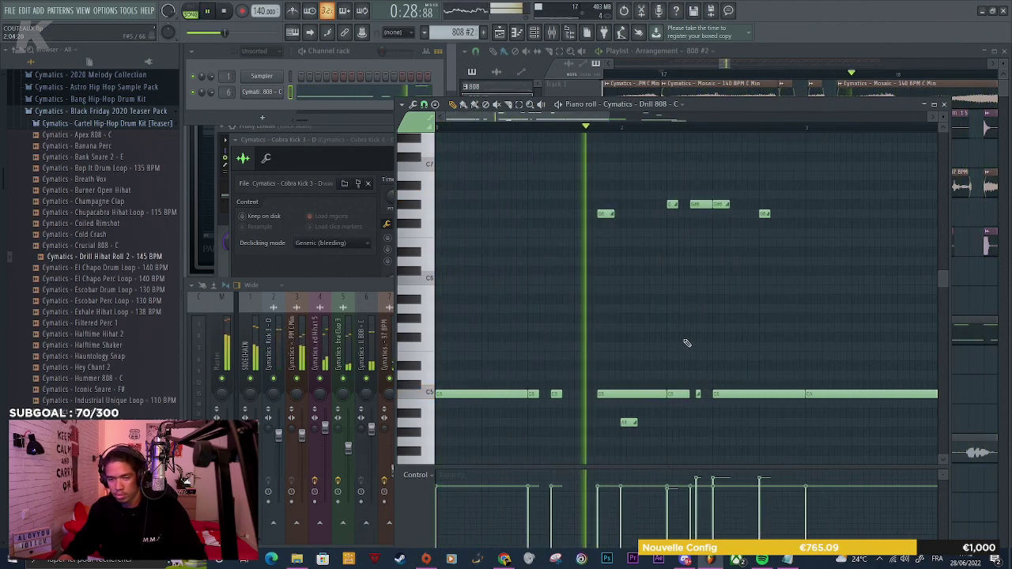
scroll(711, 335, "up", 3)
key("space")
scroll(696, 334, "up", 2)
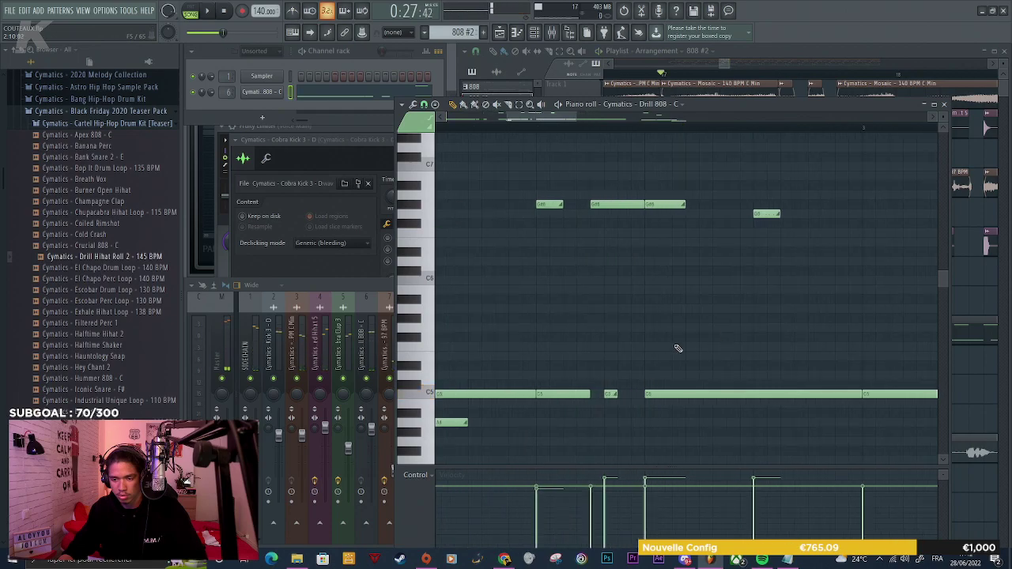
left_click_drag(676, 404, 673, 195)
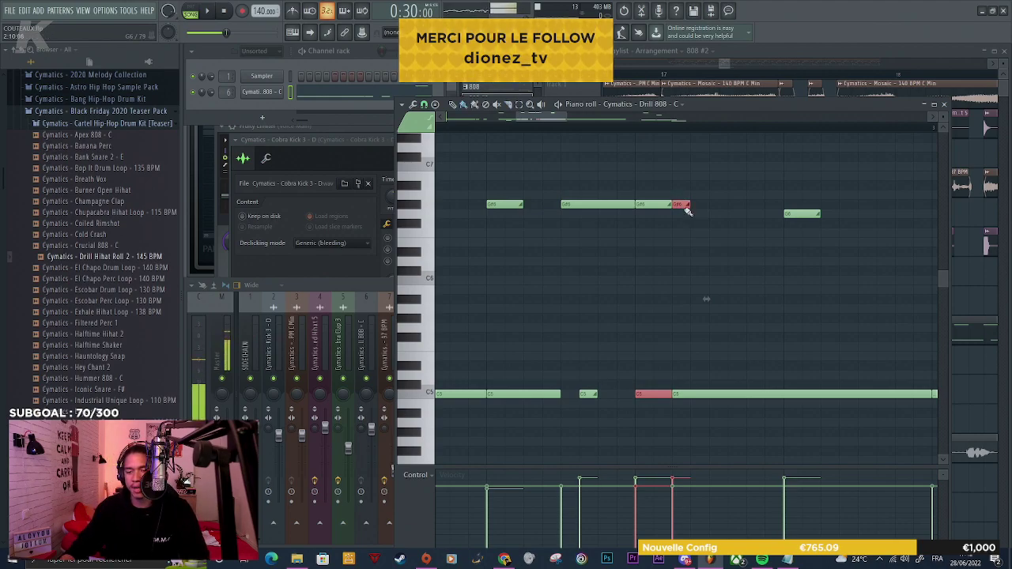
right_click(684, 205)
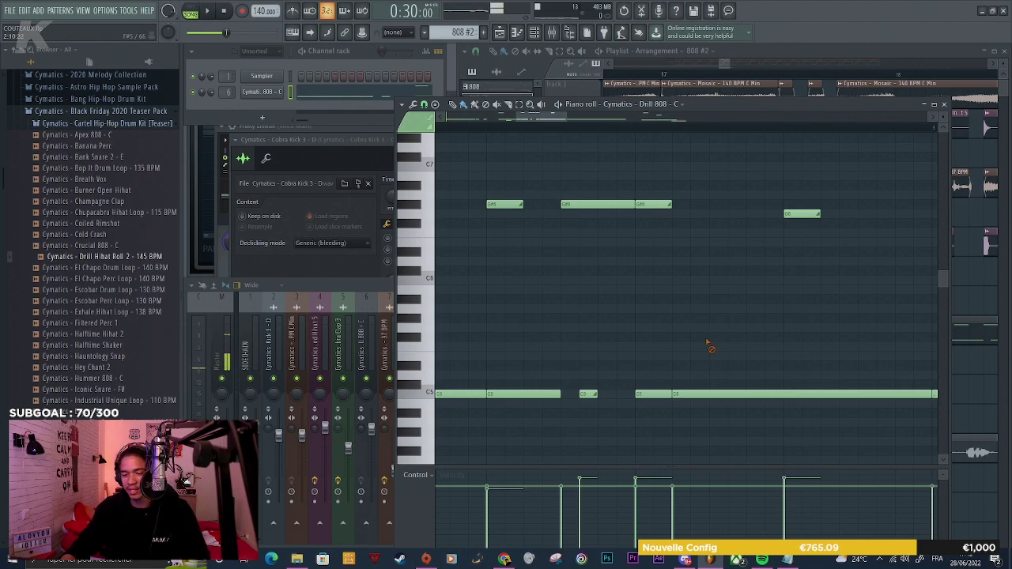
key("space")
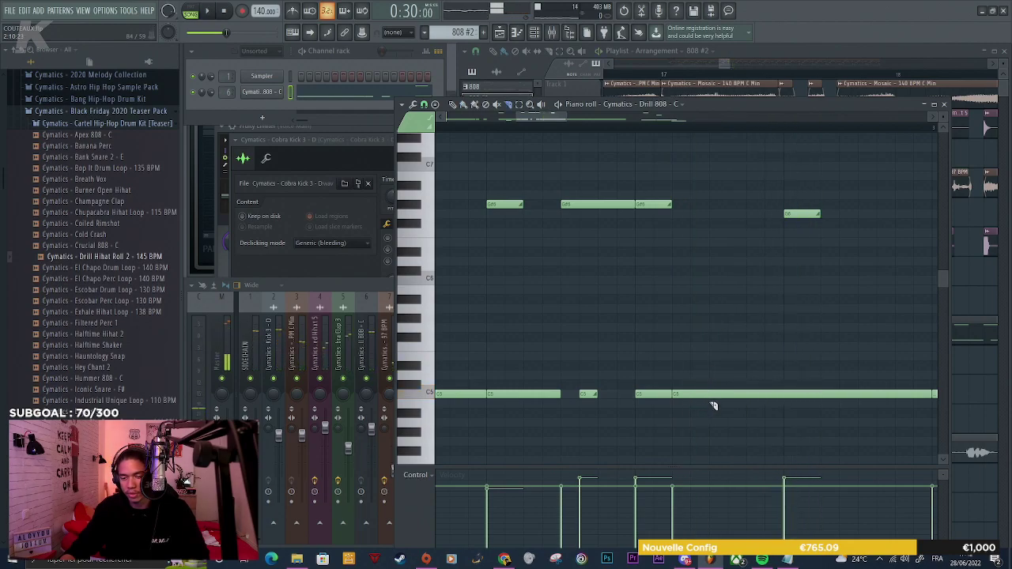
left_click_drag(711, 404, 709, 380)
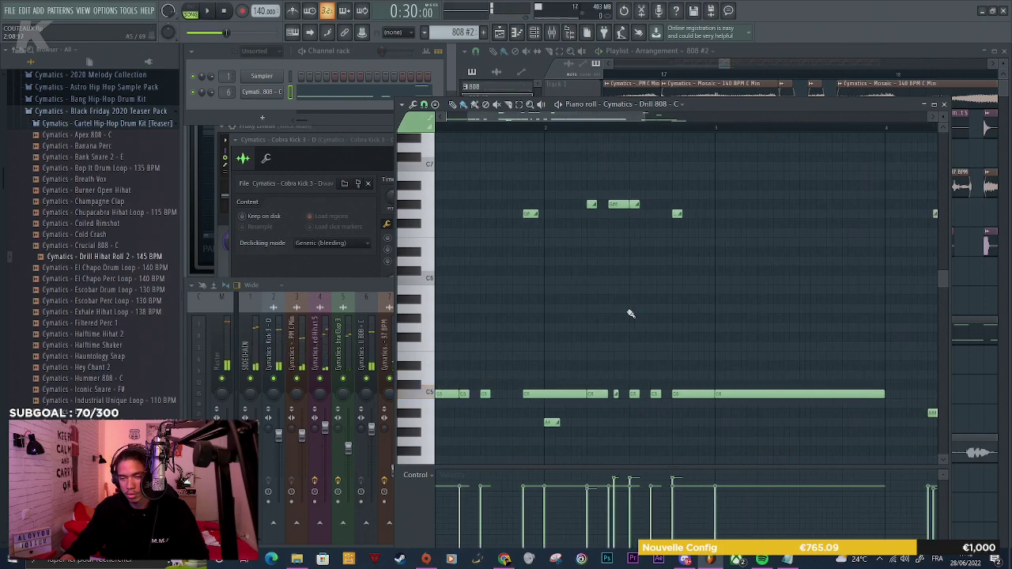
Play back the edited 808, return to the playlist and listen to the arrangement from bar 17
key("space")
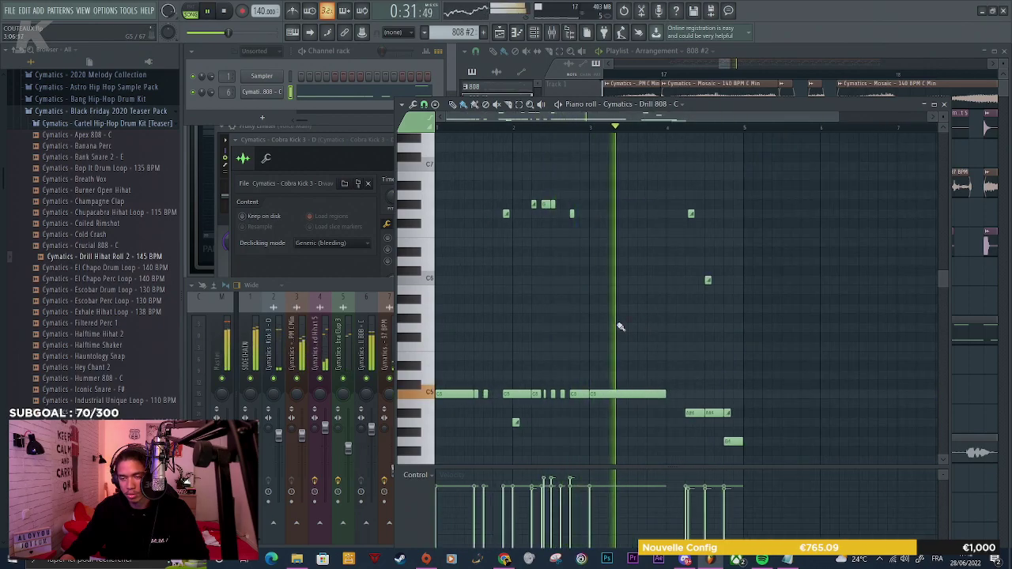
key("space")
key("F5")
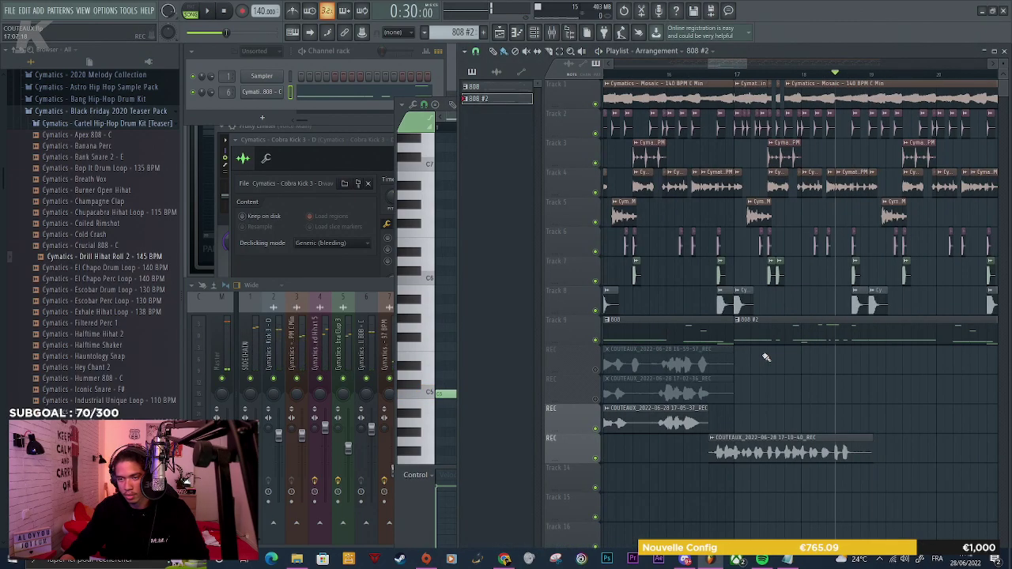
left_click(736, 77)
key("space")
scroll(806, 131, "up", 4)
scroll(870, 150, "down", 1)
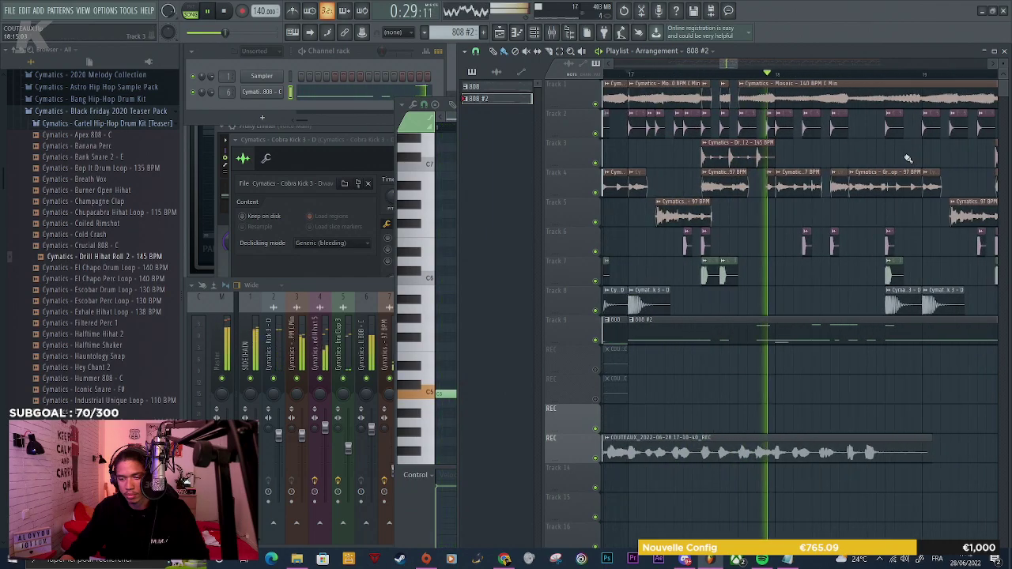
key("space")
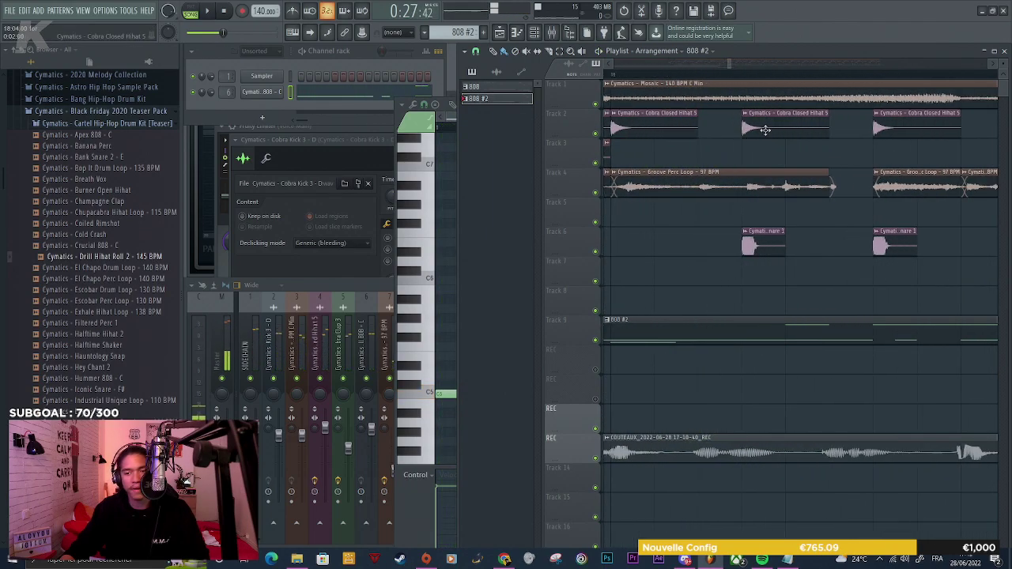
Add a Cobra Closed Hihat 5 clip shortened to one step at 18:03 on Track 2
left_click(766, 130)
left_click(737, 156)
left_click_drag(783, 156, 742, 156)
left_click_drag(720, 154, 720, 122)
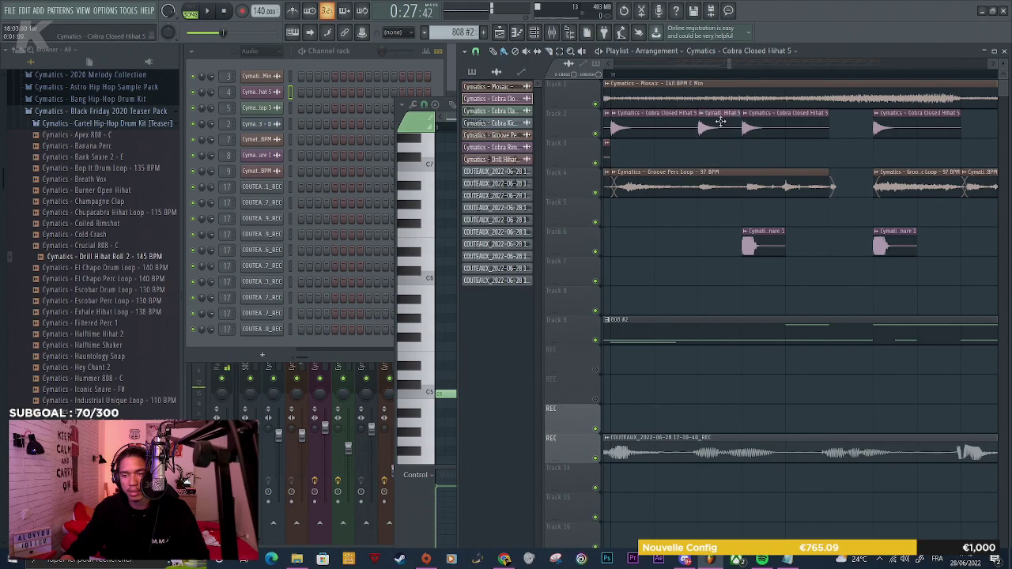
key("space")
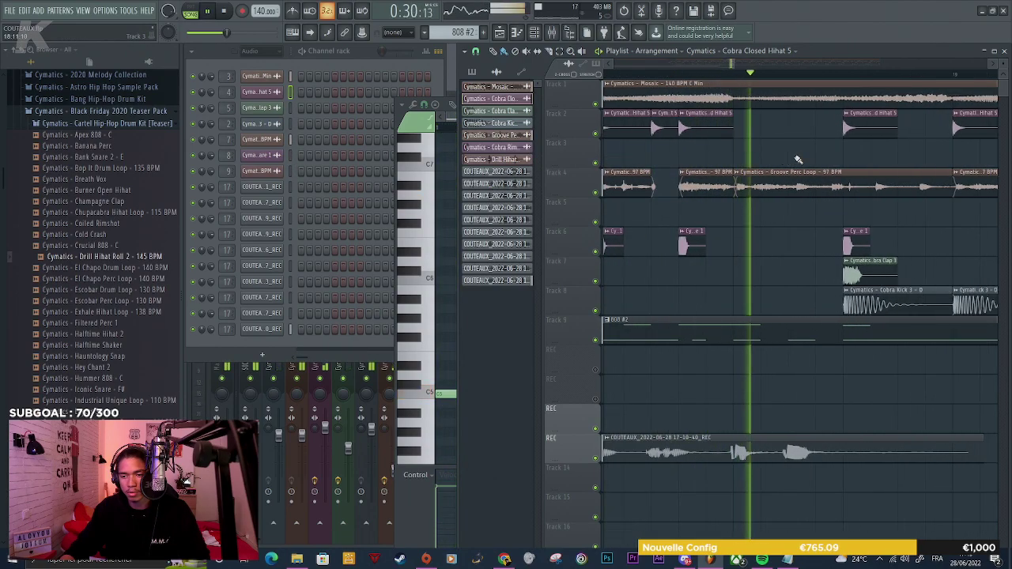
Add a Cobra Clap 3 clip and a Cobra Rimshot Snare 1 clip at 18:09
key("space")
left_click(741, 271)
left_click(860, 245)
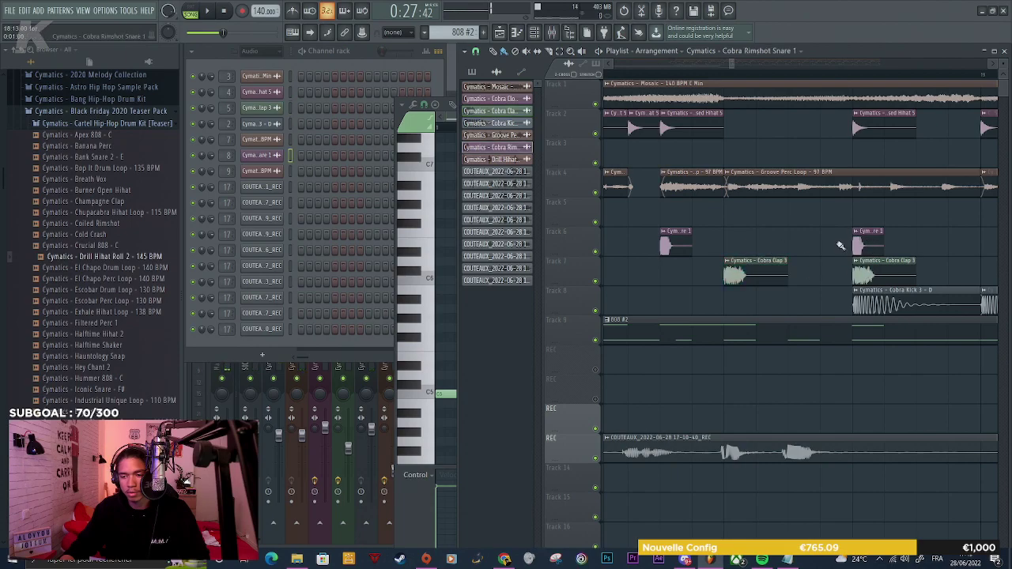
key("space")
left_click(736, 245)
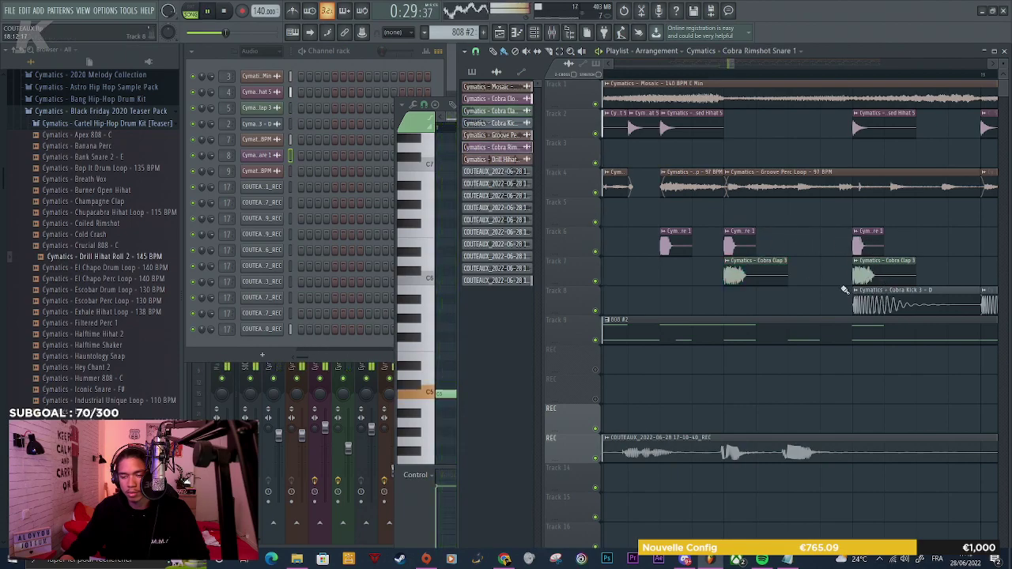
key("space")
Move the clap and rimshot clips from 18:13 to 18:11
left_click_drag(887, 272, 820, 272)
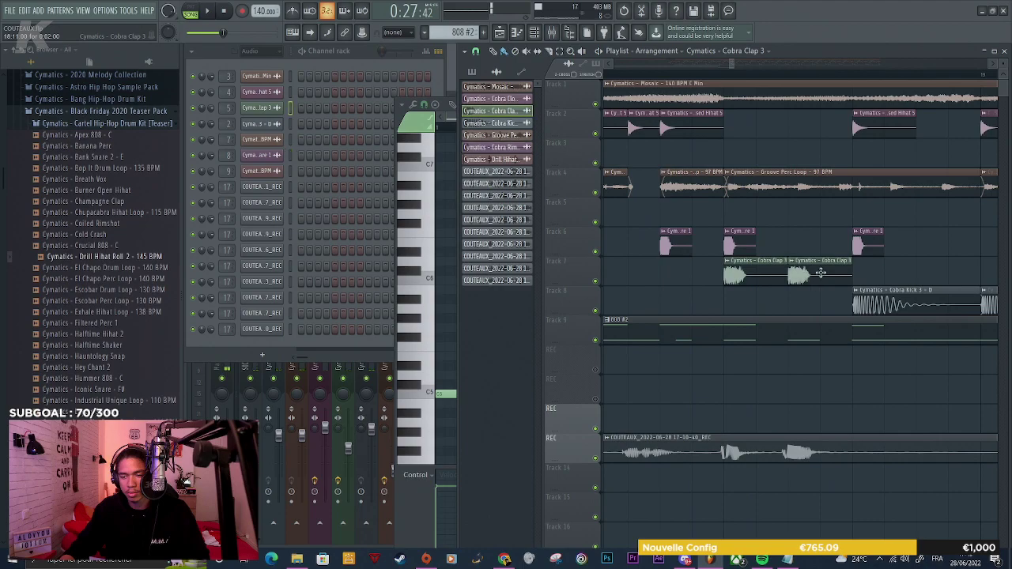
key("space")
left_click_drag(868, 245, 805, 245)
mouse_move(904, 289)
left_mouse_down()
mouse_move(839, 286)
mouse_move(903, 304)
left_mouse_up()
key("space")
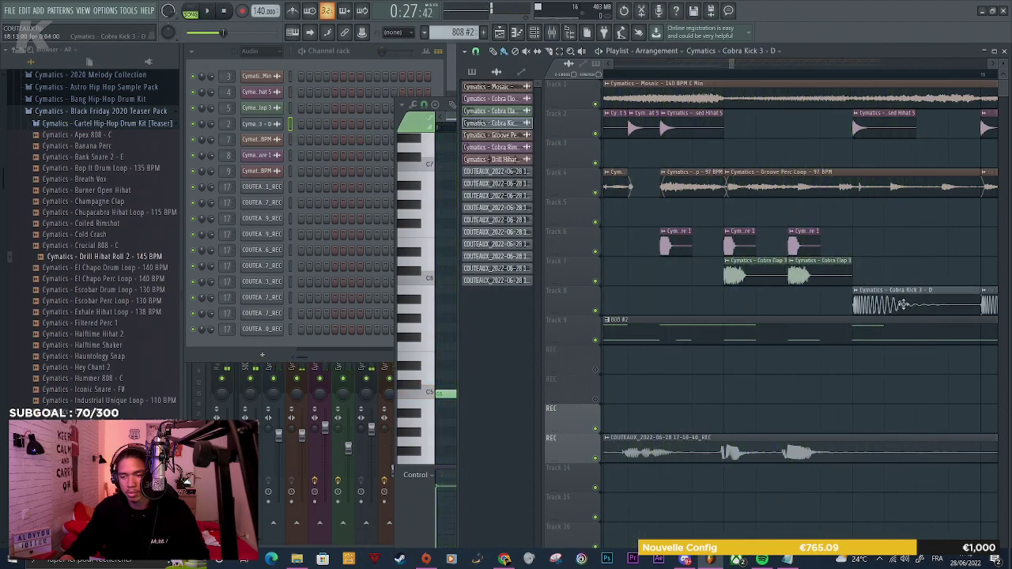
Slice the Mosaic melody clip on Track 1 at 18:09 and 18:13 and delete the segments up to bar 19
key("space")
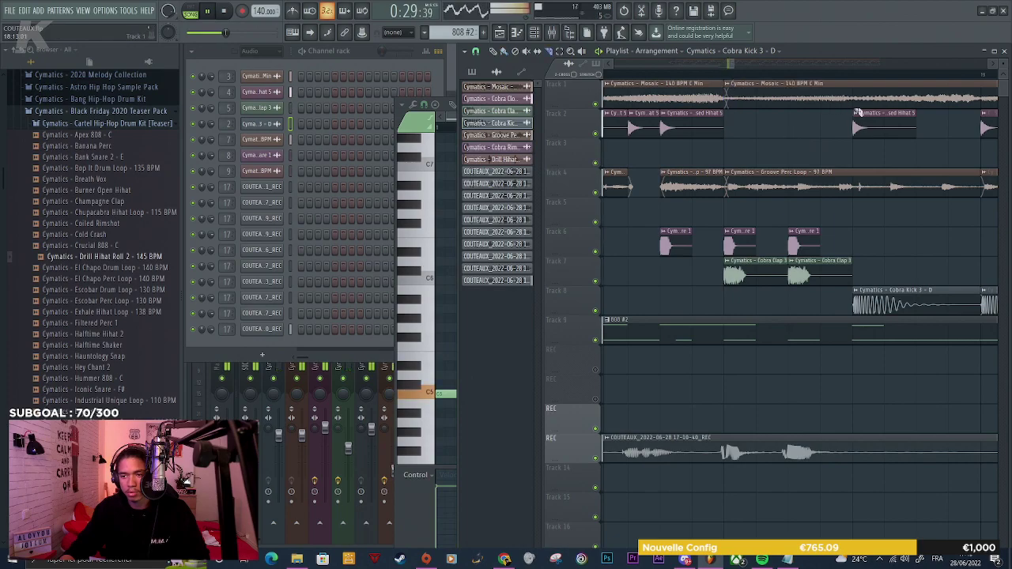
right_click(826, 99)
key("space")
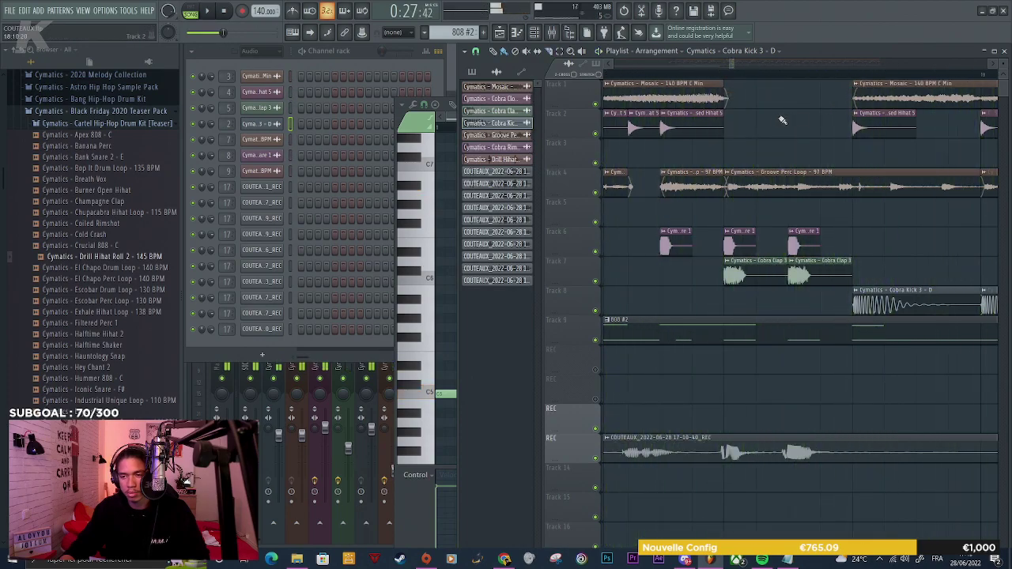
key("space")
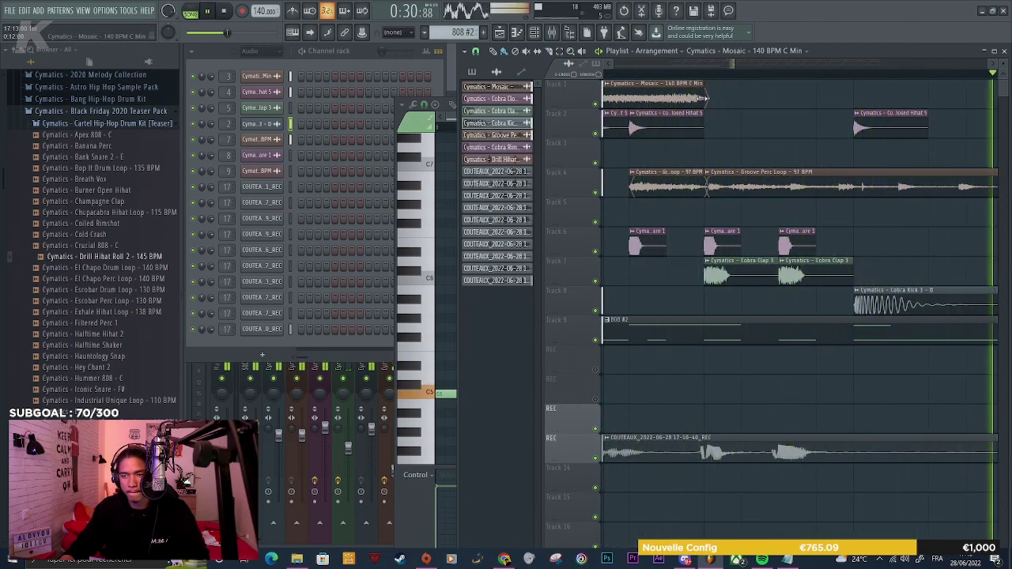
Extend the shortened Mosaic clip to 18:13 and slice it step by step into a melody stutter
key("space")
left_click_drag(708, 98, 858, 98)
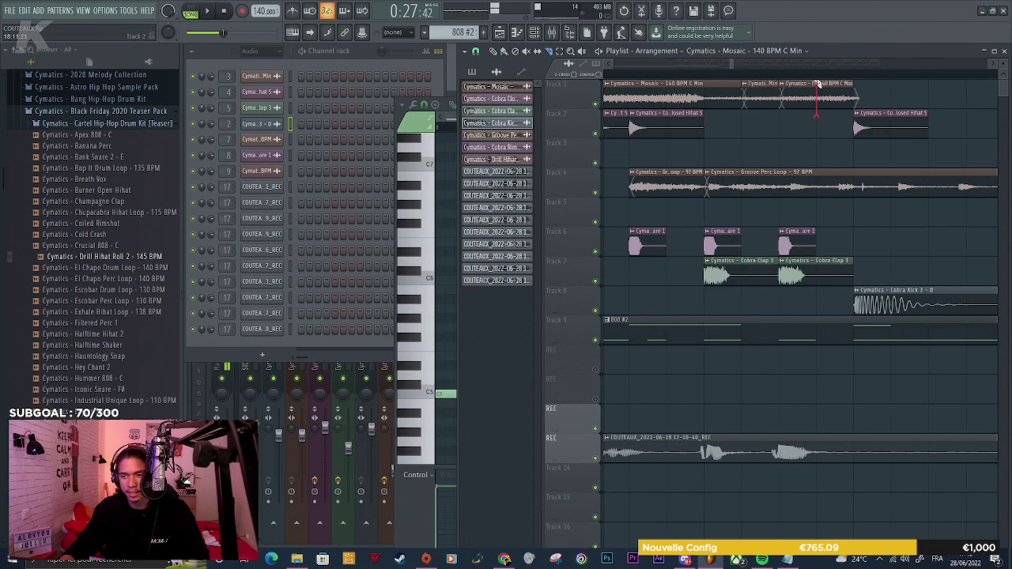
key("ctrl+z")
Listen to the reworked drums, melody and 808 in bars 17 and 18, replaying from bar 16
key("space")
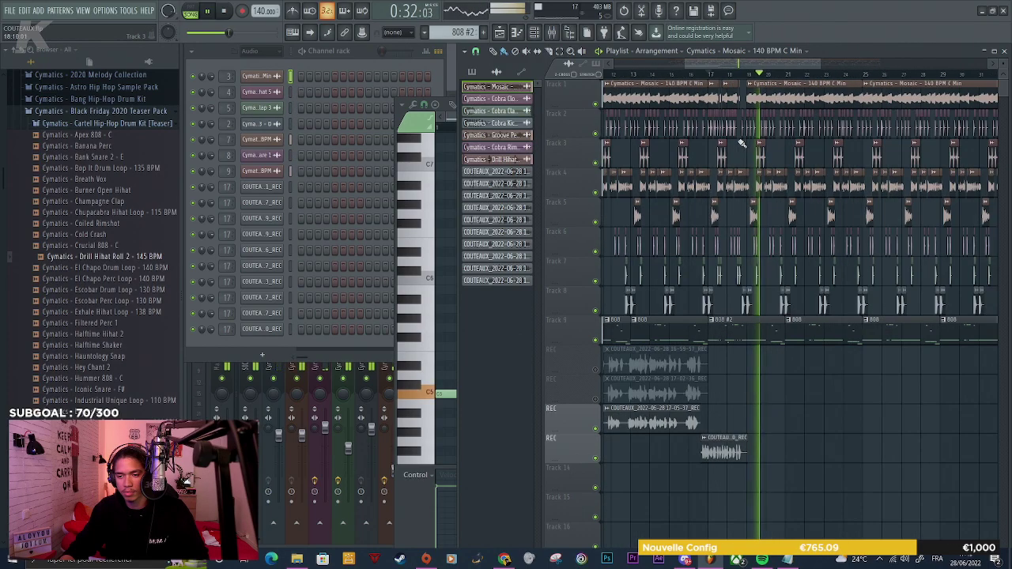
key("space")
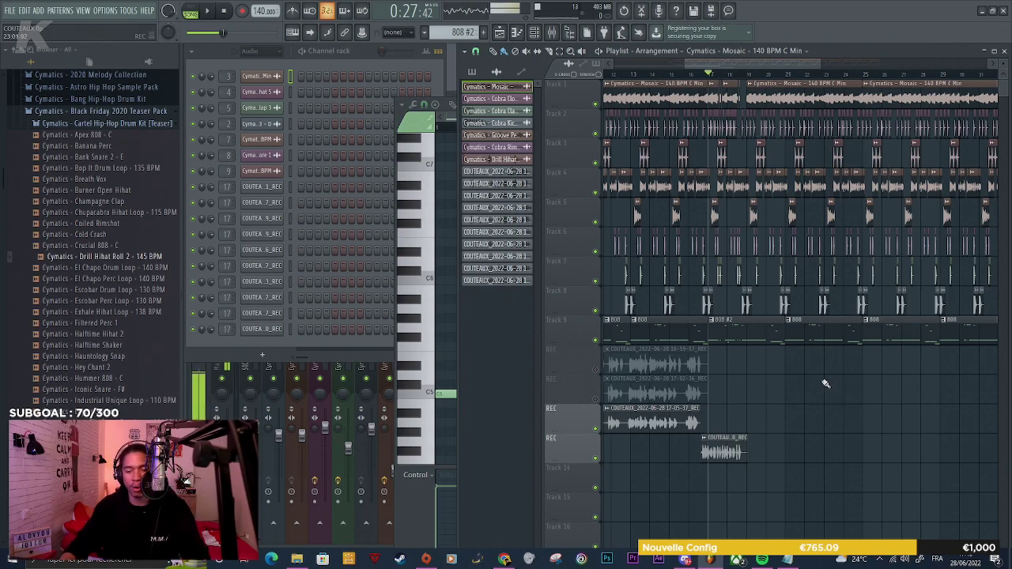
scroll(762, 414, "down", 3)
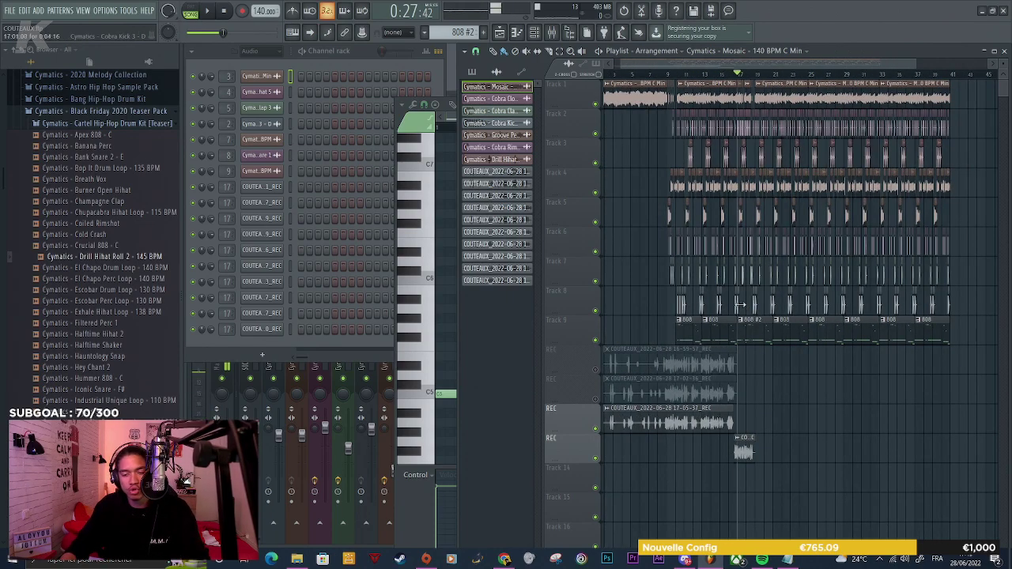
scroll(740, 305, "up", 3)
left_click(713, 73)
key("space")
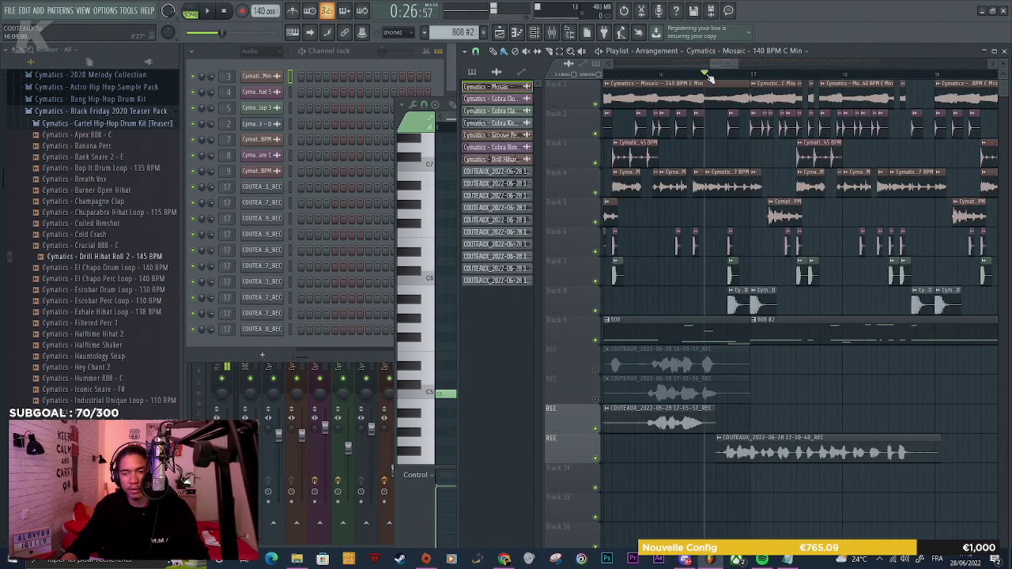
scroll(687, 364, "down", 2)
scroll(686, 364, "down", 3)
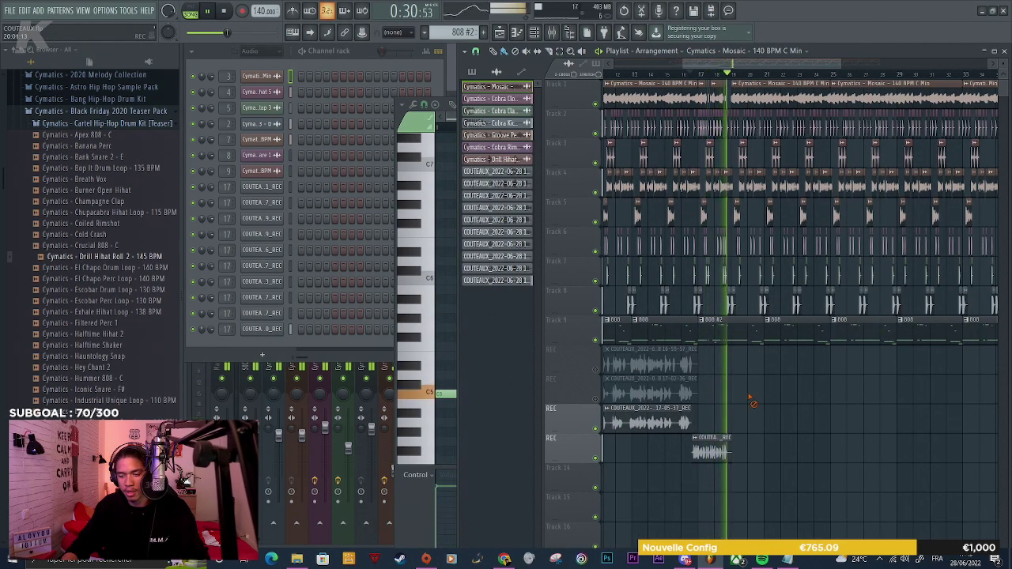
scroll(748, 404, "up", 4)
scroll(743, 431, "up", 2)
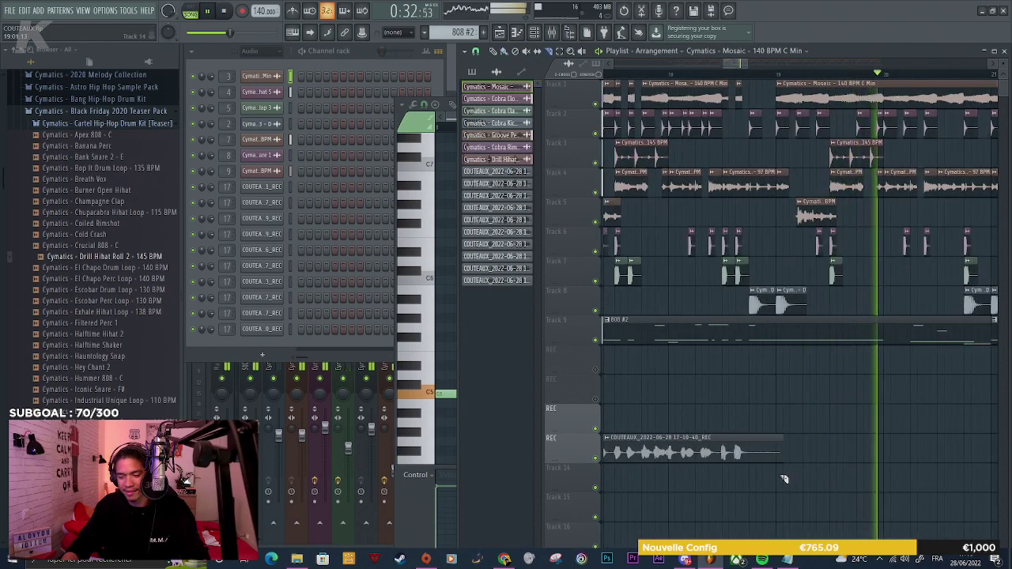
key("space")
Play the whole arrangement from the beginning to check the vocals over the beat
scroll(786, 446, "down", 3)
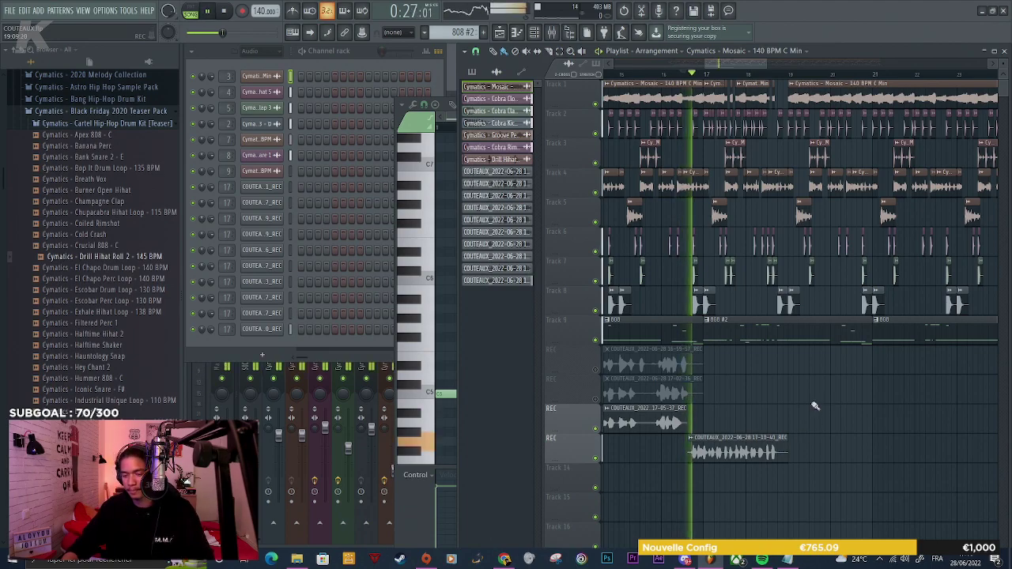
scroll(815, 404, "down", 3)
scroll(711, 182, "down", 3)
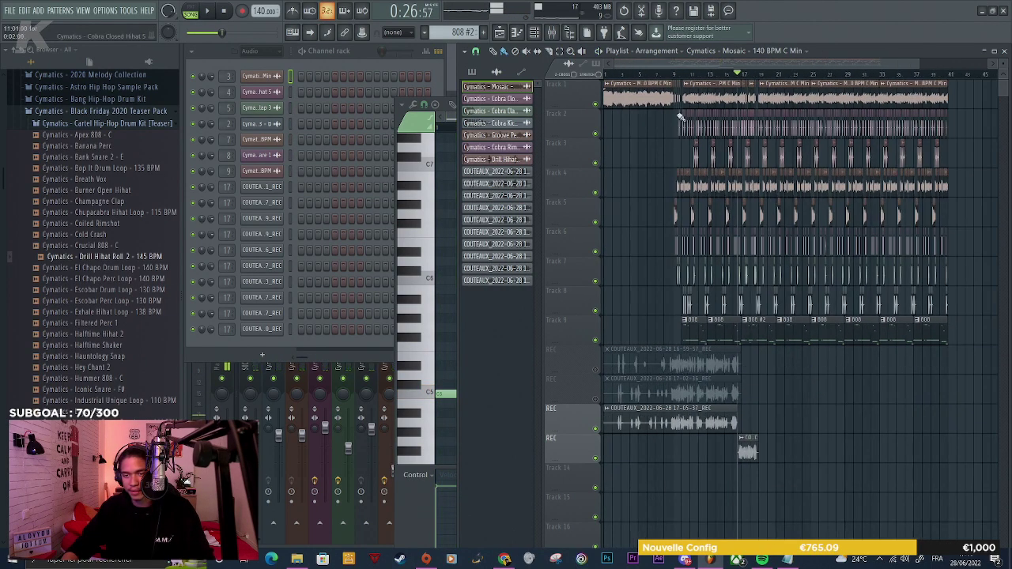
left_click(604, 73)
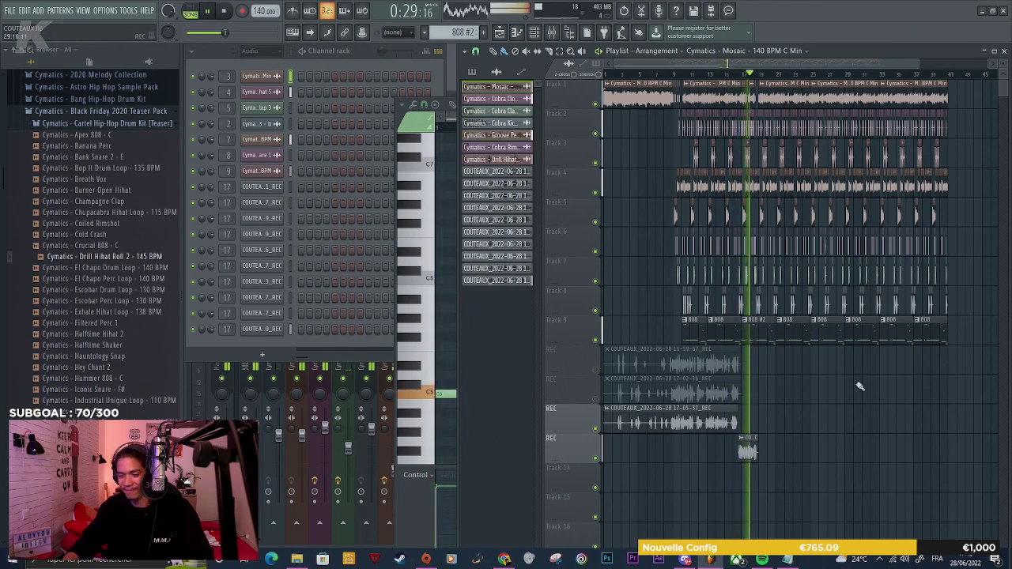
Replay the reworked section from bar 17 to check the stuttered drums, melody and 808 against the vocals
scroll(764, 414, "up", 4)
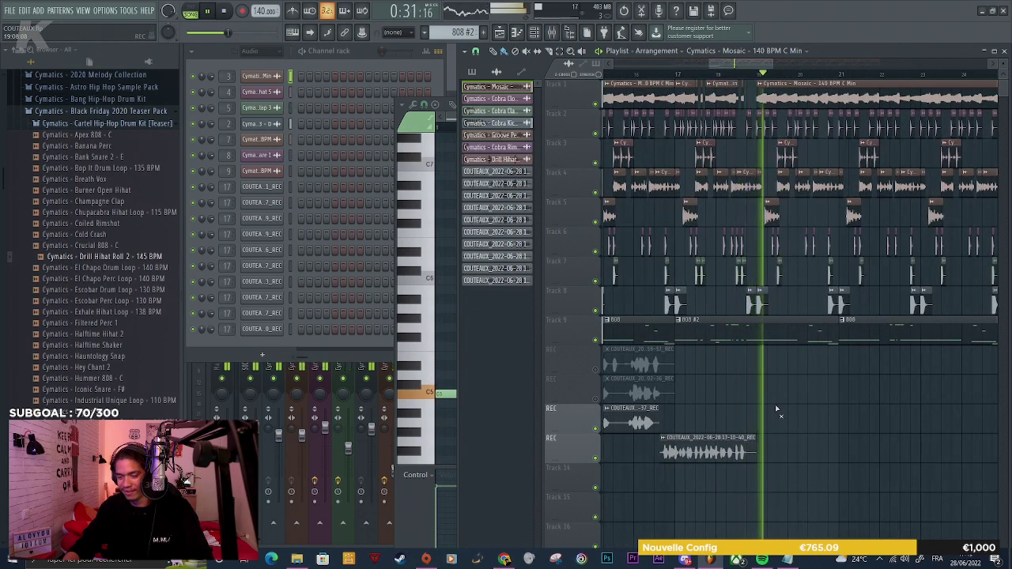
scroll(757, 402, "down", 2)
scroll(741, 407, "up", 2)
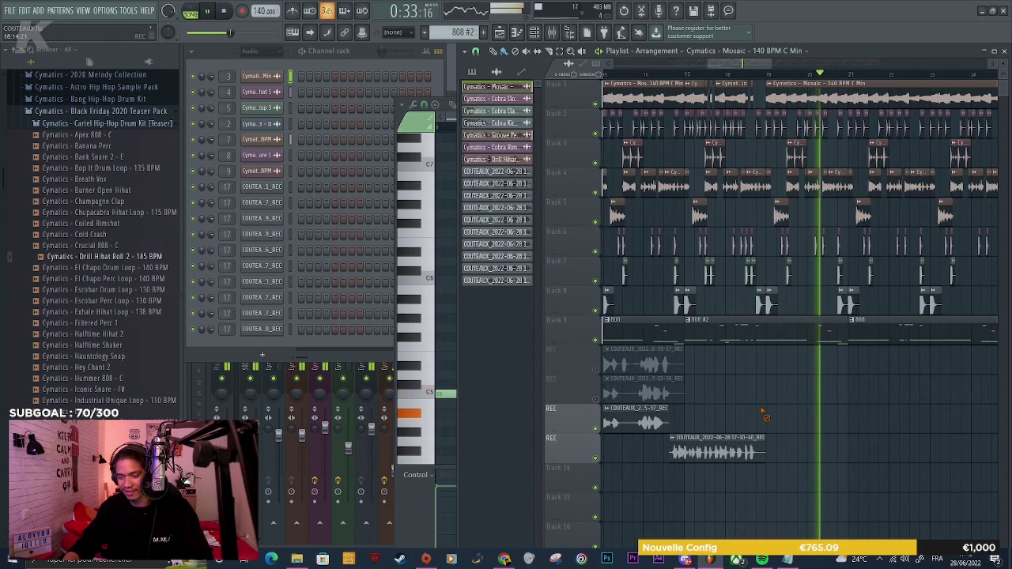
key("space")
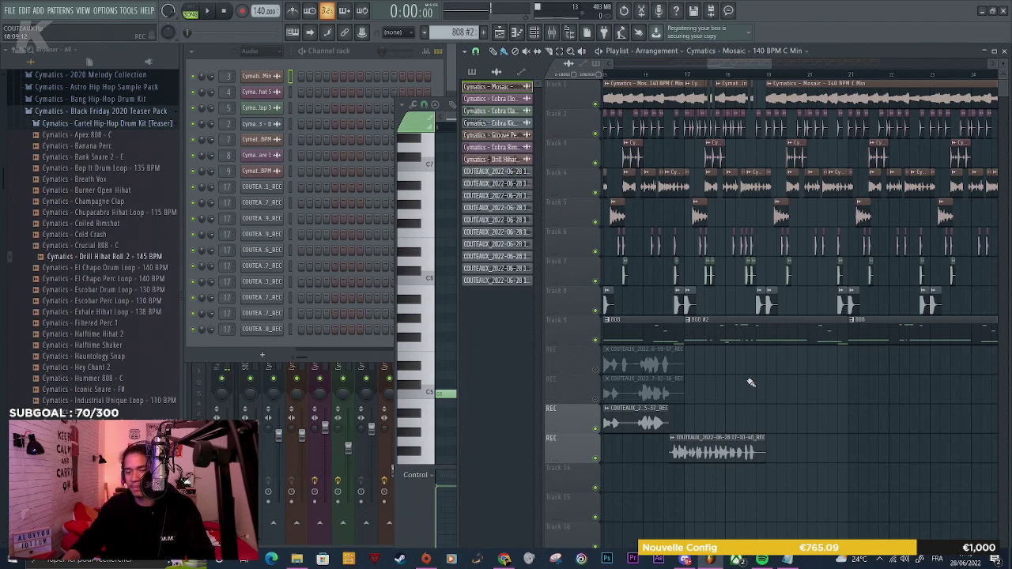
left_click(688, 74)
key("space")
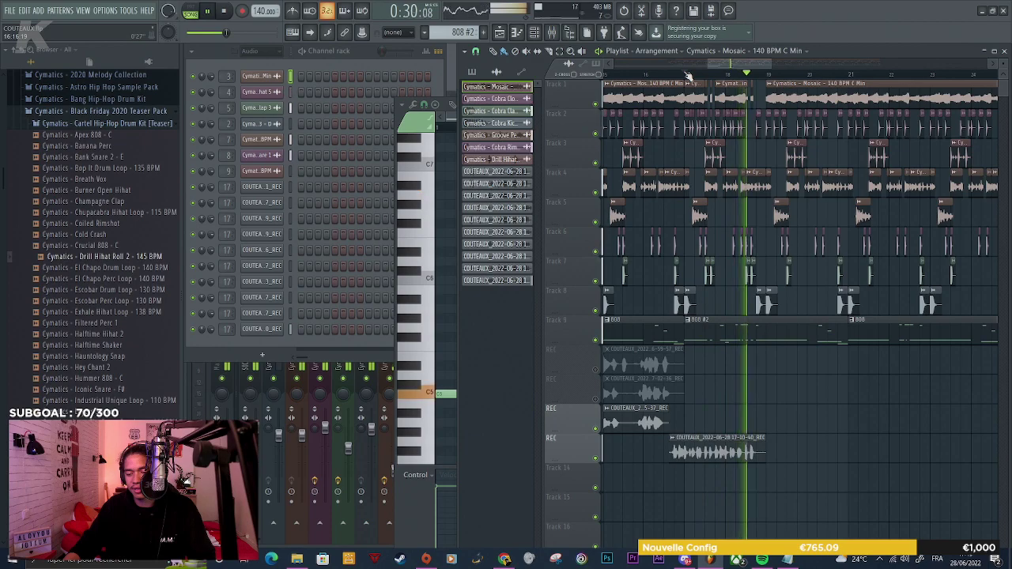
key("space")
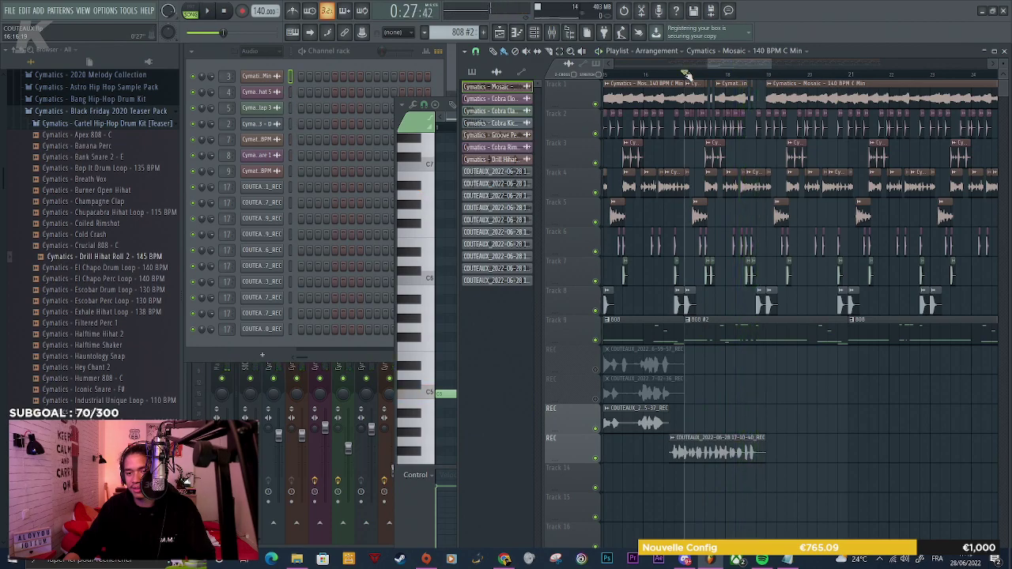
key("space")
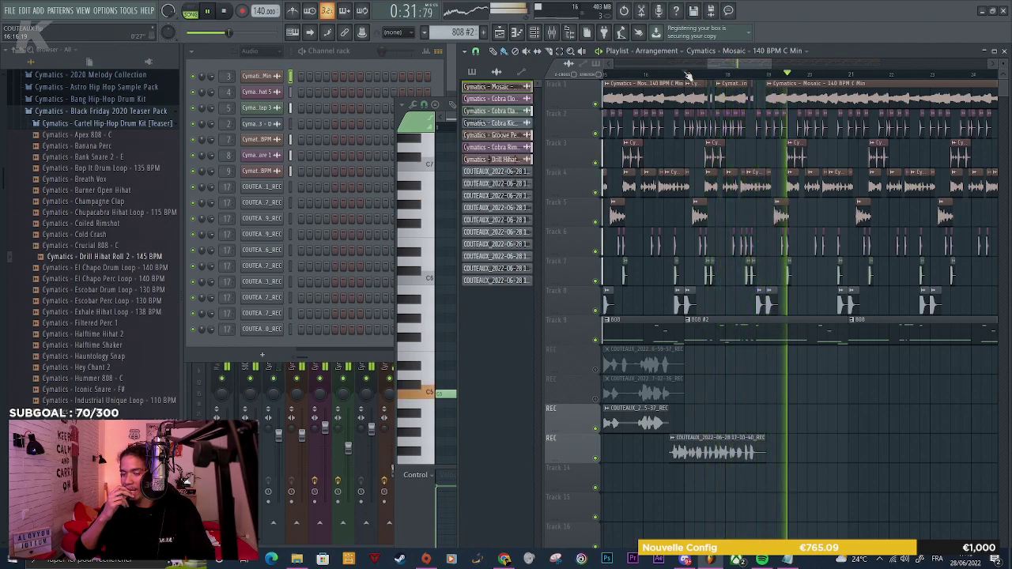
key("space")
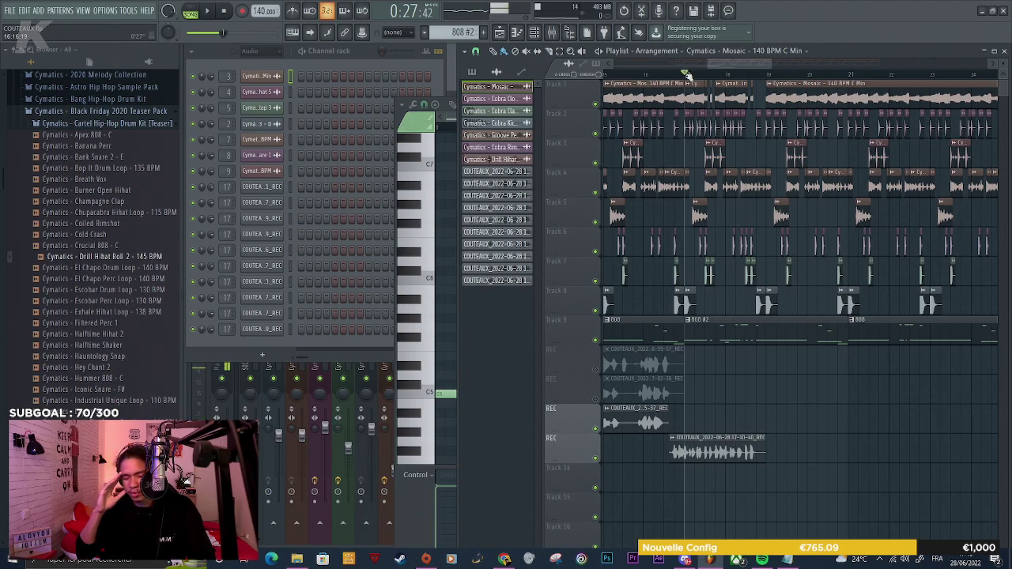
key("space")
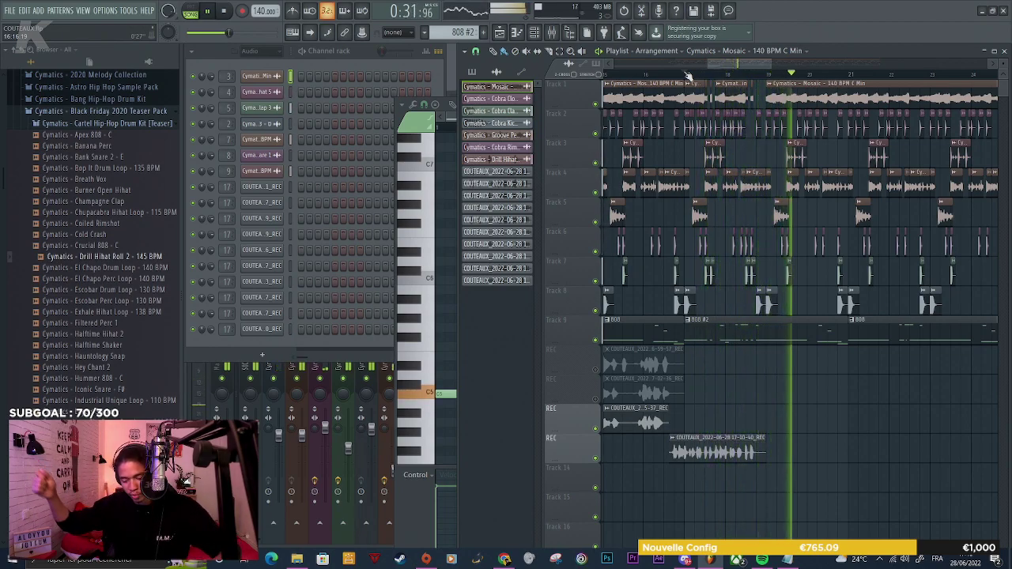
key("space")
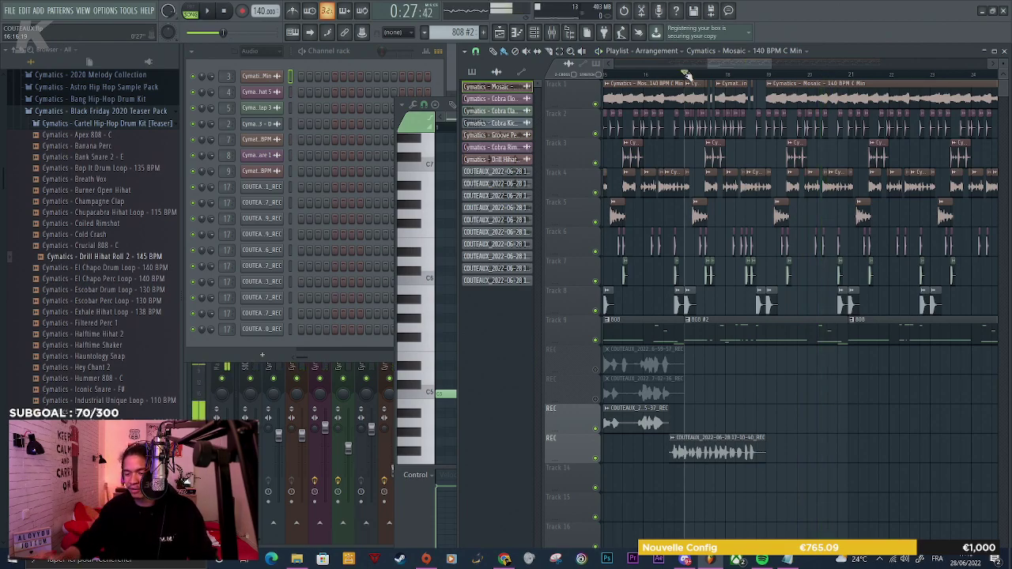
Listen to the end of the current vocal take from the middle of bar 18
scroll(712, 380, "up", 5)
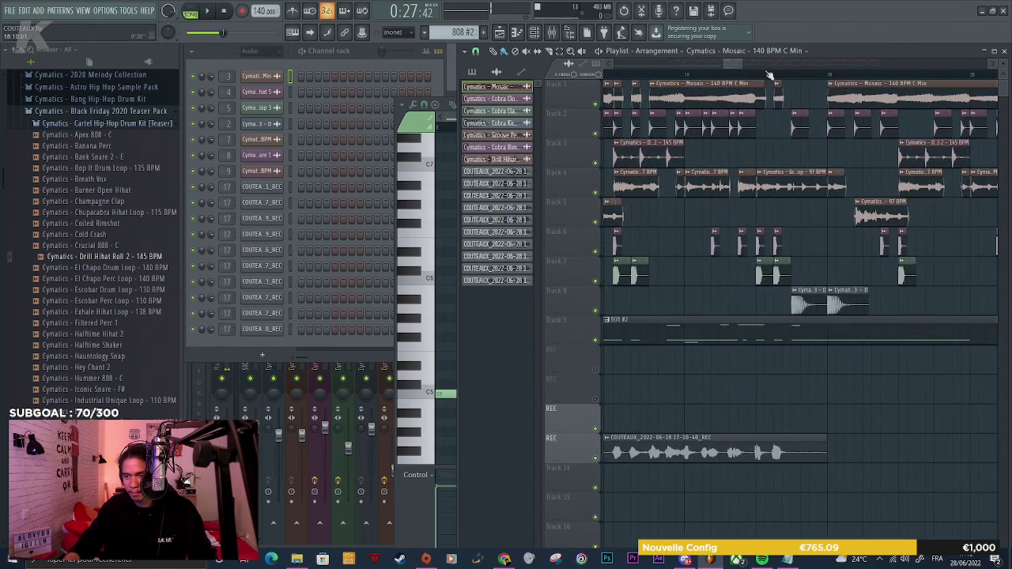
left_click(758, 75)
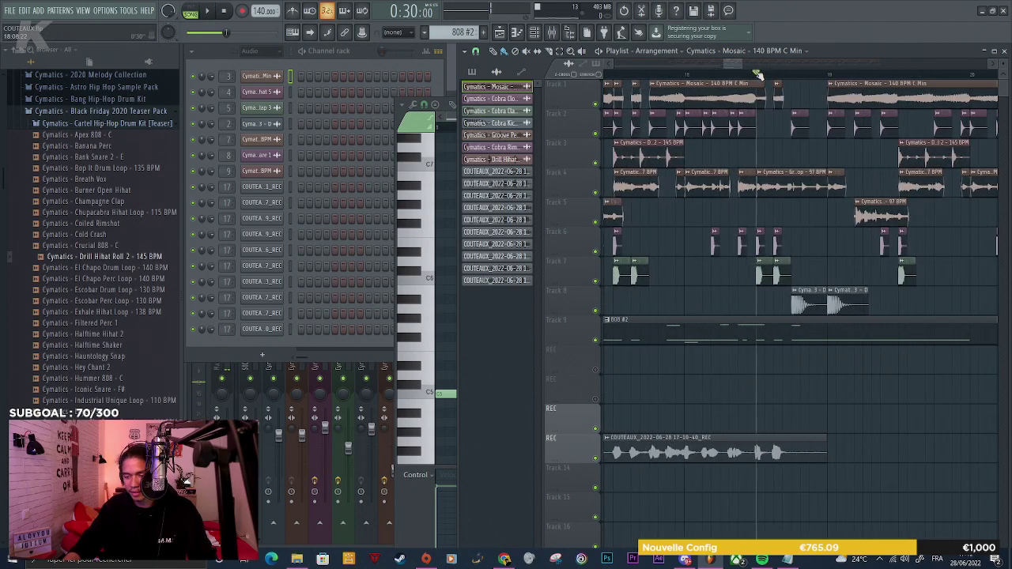
key("space")
key("space")
key("space")
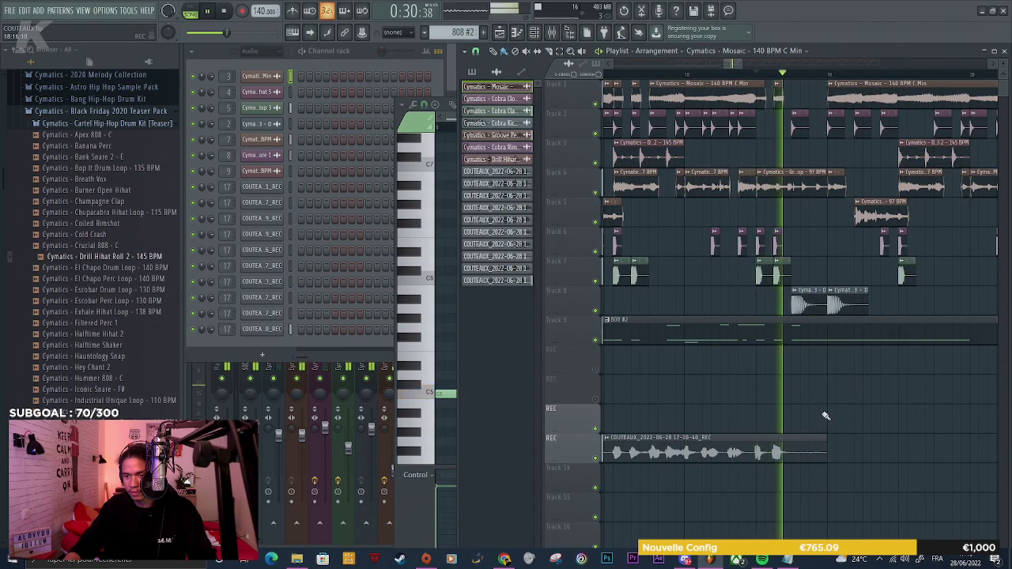
key("space")
Record a new vocal take over the beat from bar 18 through the REC mixer track
left_click(685, 75)
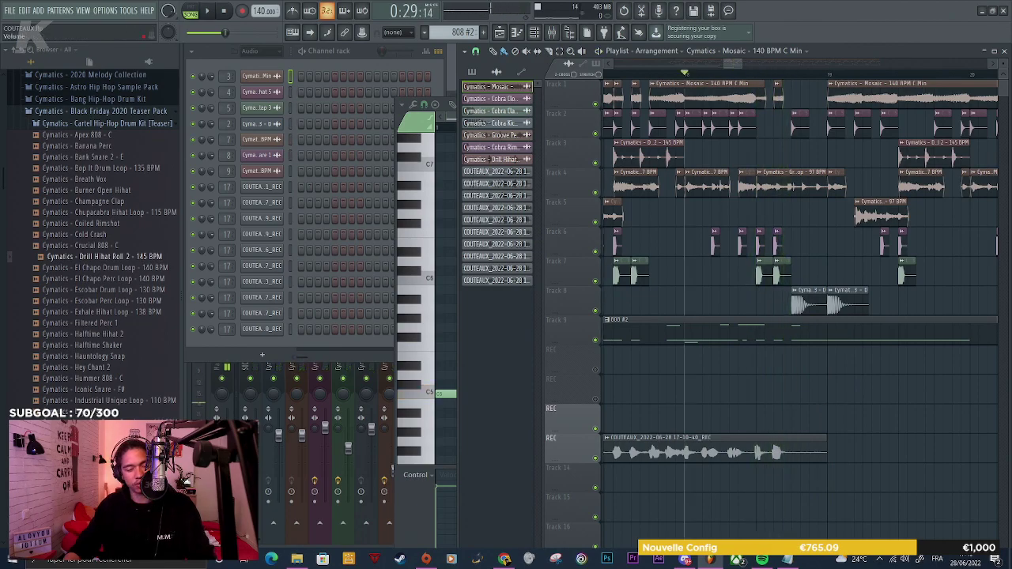
key("F9")
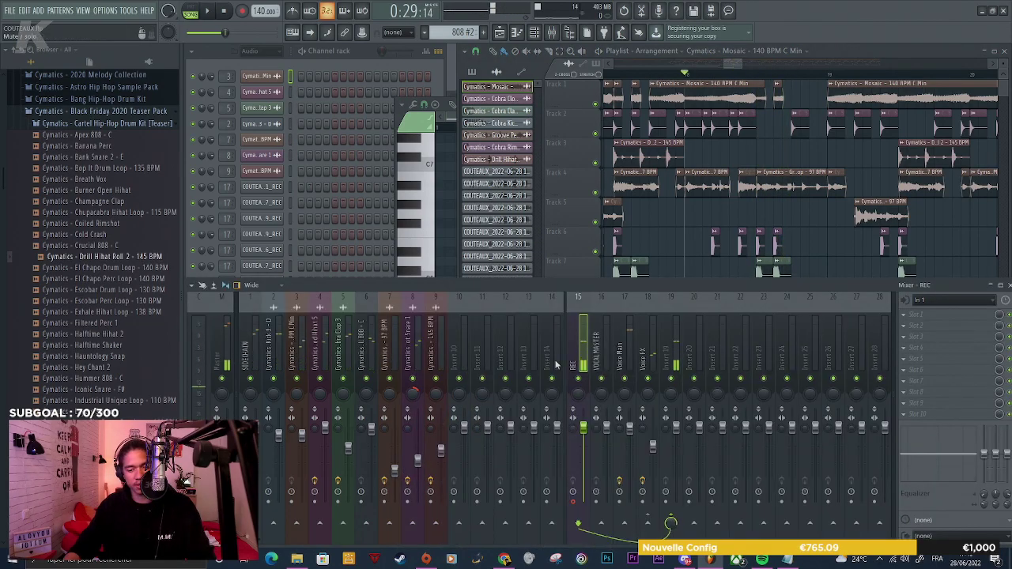
right_click(629, 522)
left_click(639, 510)
left_click_drag(624, 523, 624, 546)
right_click(687, 249)
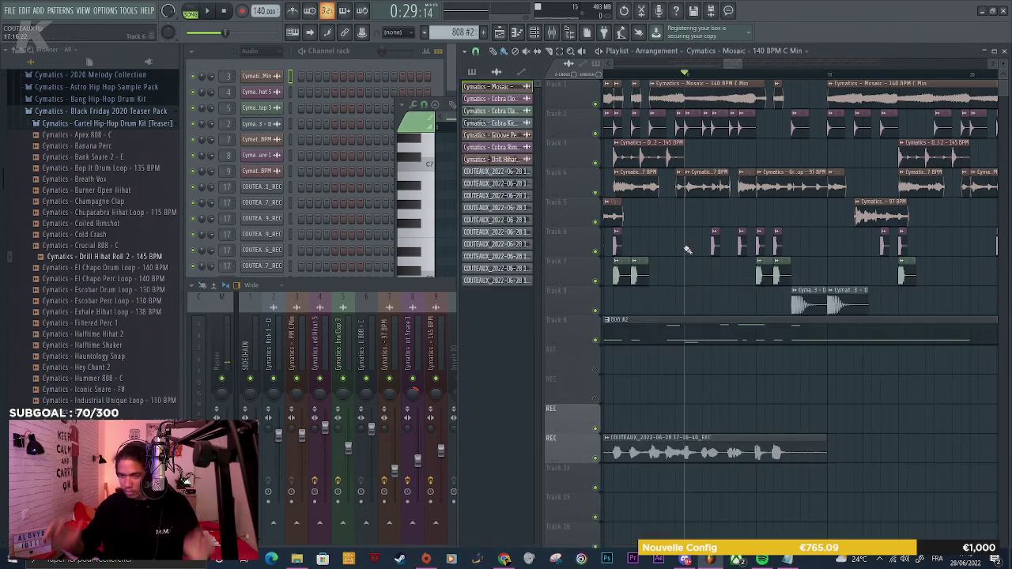
key("space")
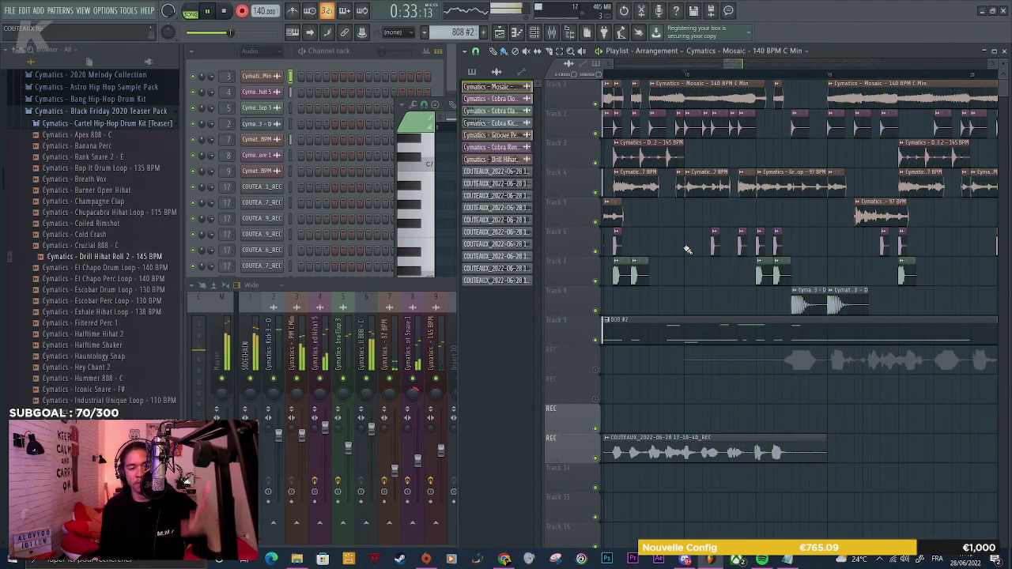
key("space")
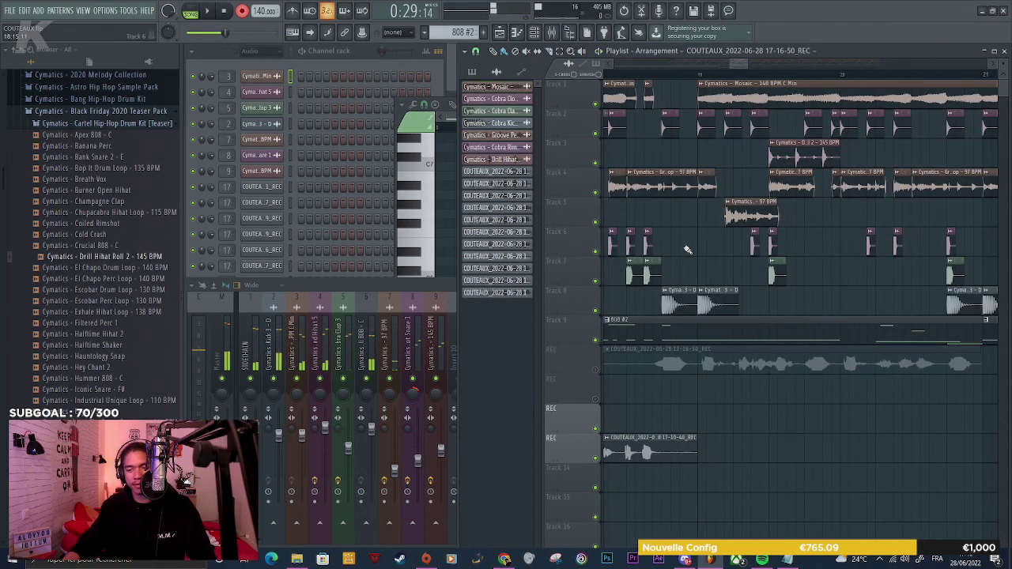
Normalize the new 17-16-50 vocal take and the preceding 17-10-40 take
scroll(748, 359, "down", 3)
scroll(759, 371, "up", 2)
left_click(730, 364)
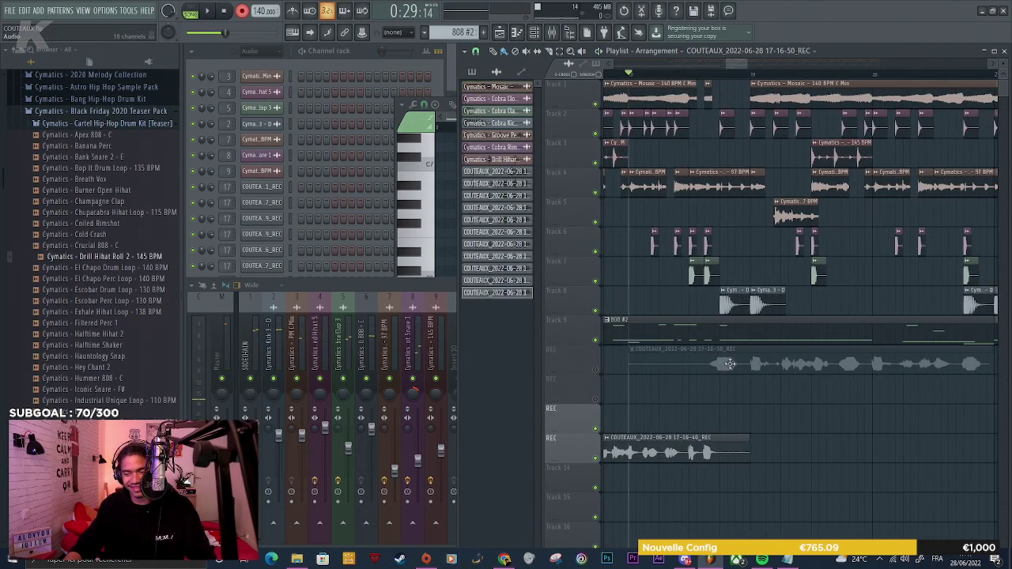
double_click(728, 363)
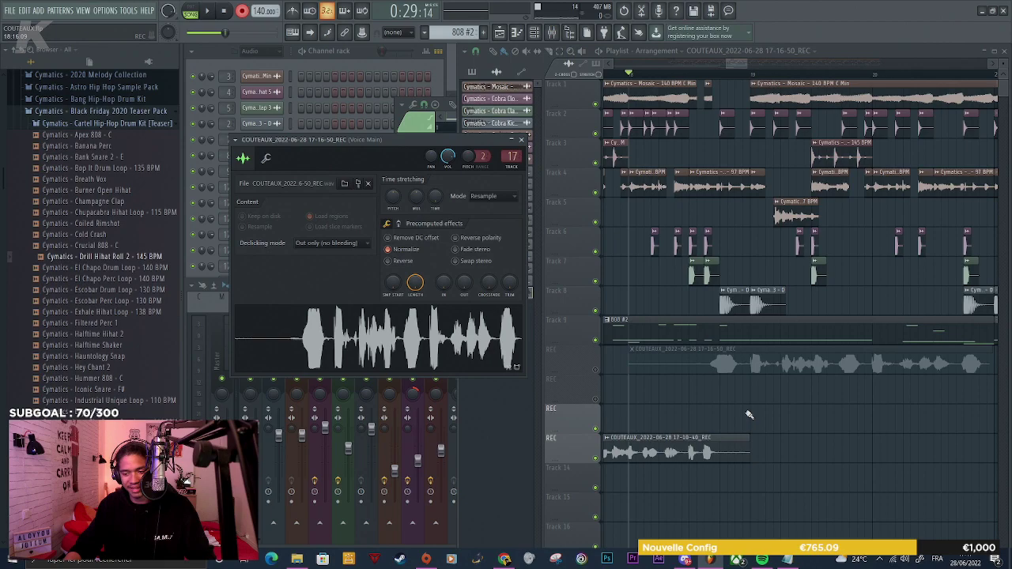
scroll(750, 414, "down", 3)
double_click(725, 437)
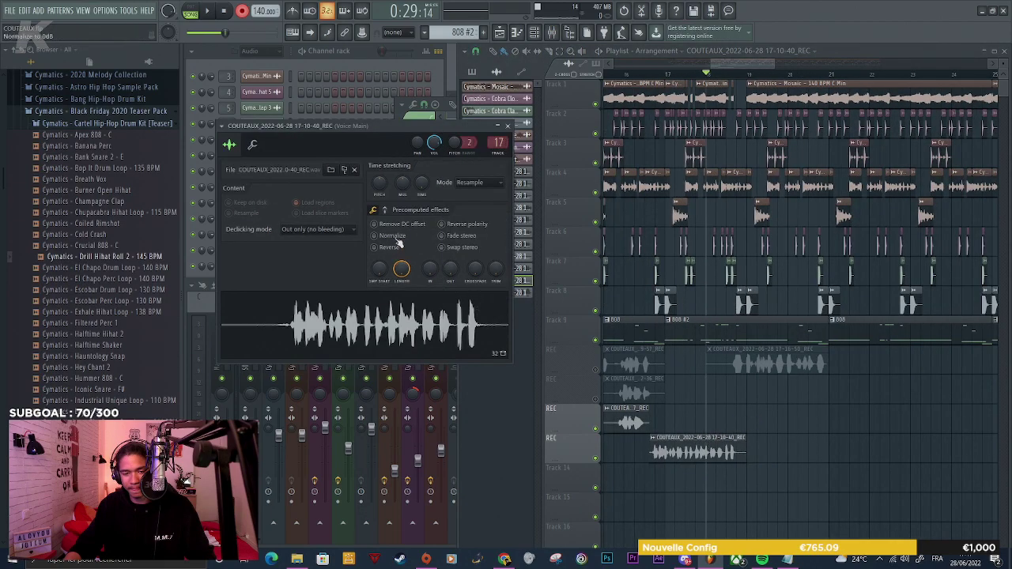
left_click(393, 236)
scroll(711, 398, "down", 2)
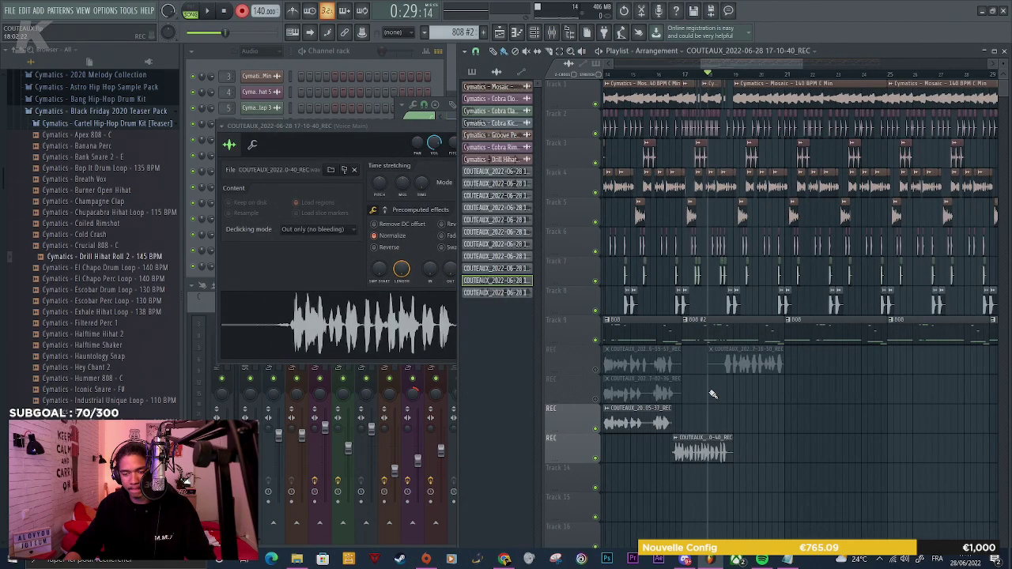
Clear the old takes from the two muted REC tracks, unmuting both, and disarm recording
left_click(596, 370)
left_click(596, 399)
key("space")
key("space")
key("r")
Play the new vocal take with the beat from bar 18
key("space")
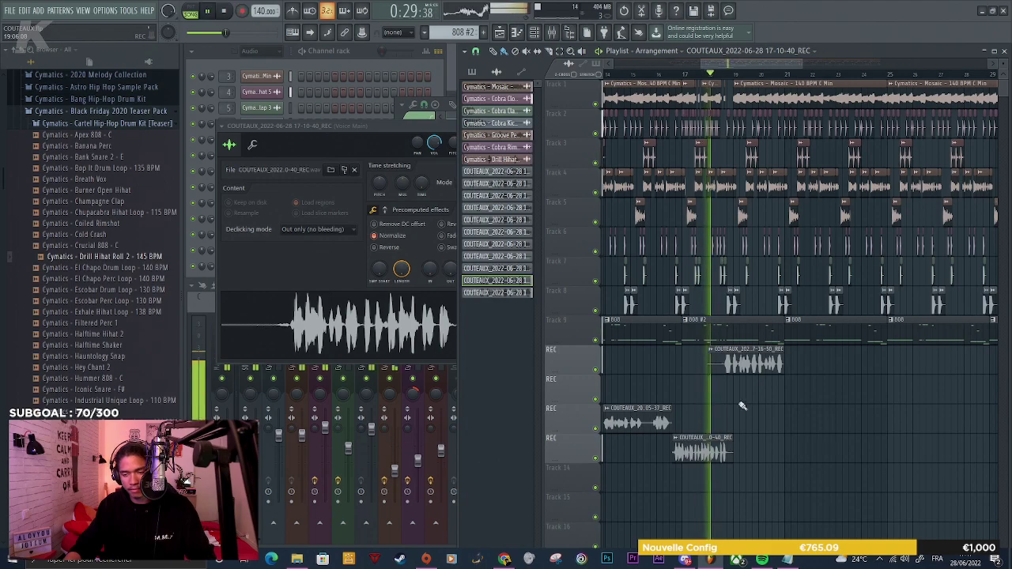
scroll(742, 406, "up", 3)
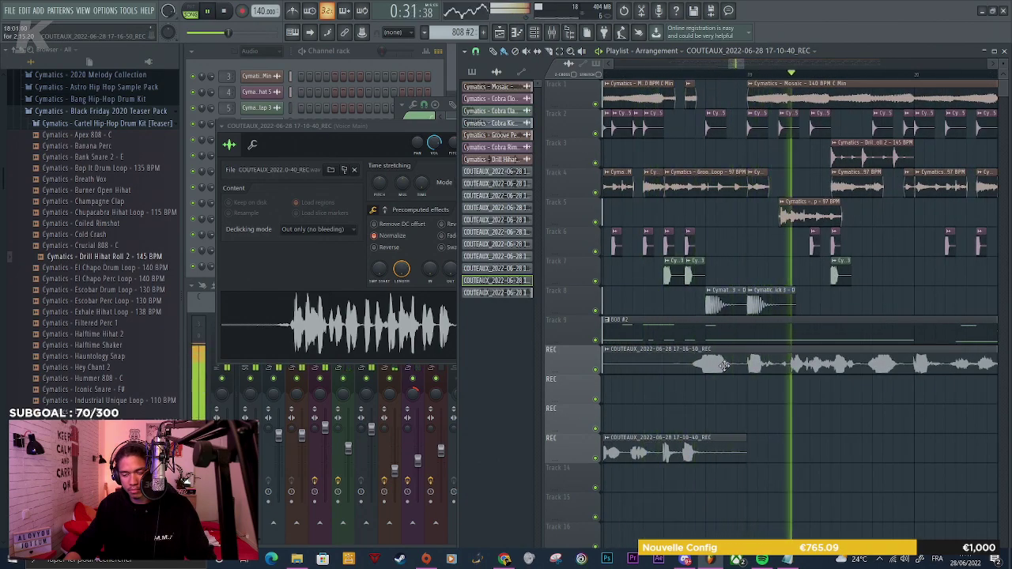
scroll(730, 382, "down", 4)
scroll(739, 399, "up", 1)
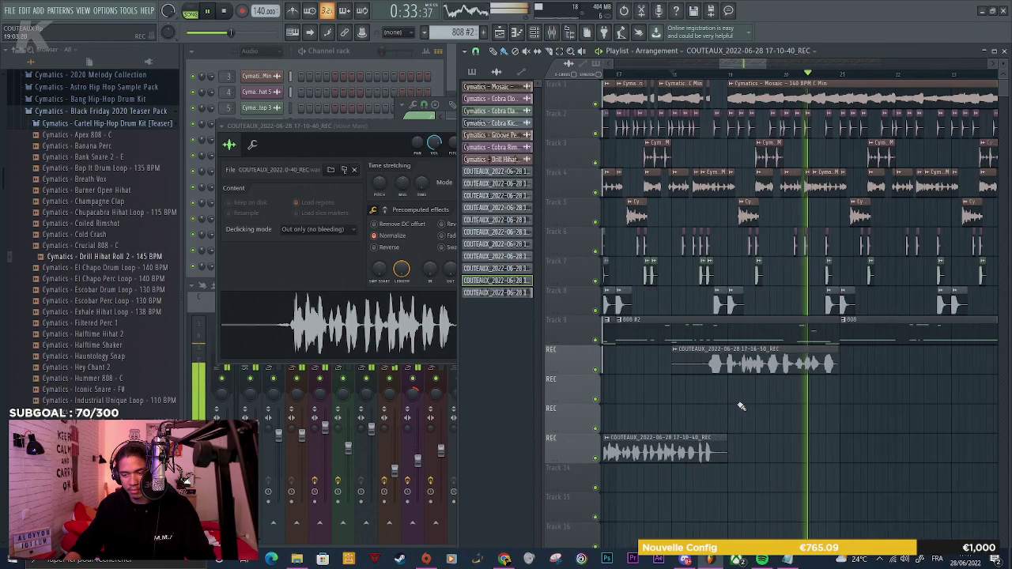
key("space")
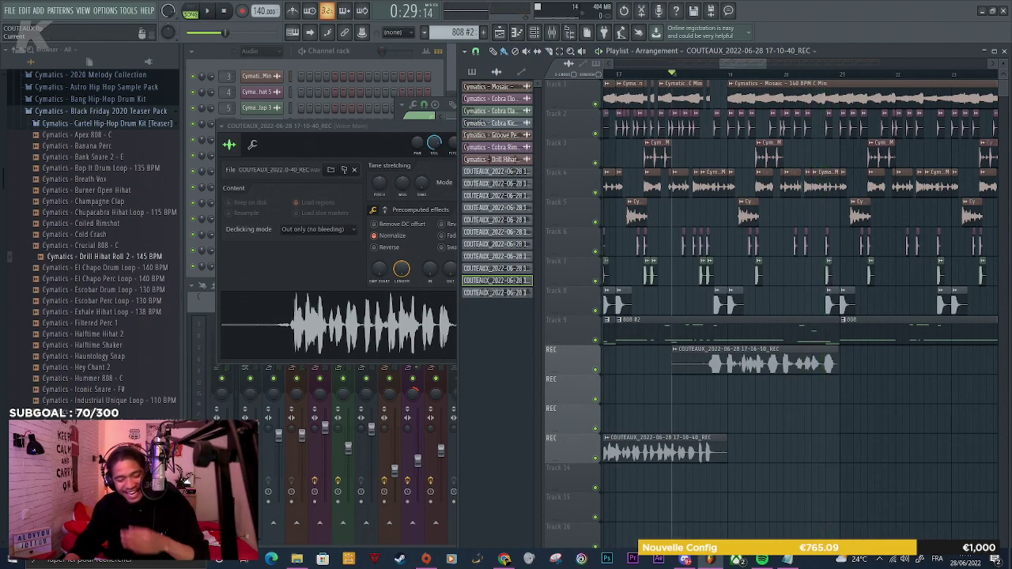
left_click(271, 497)
left_click(569, 362)
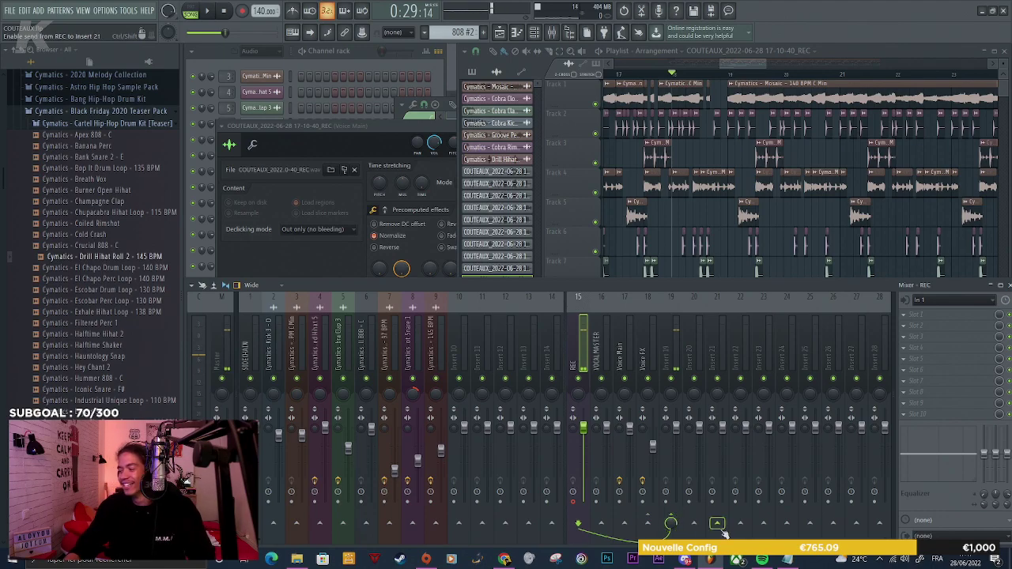
left_click(845, 50)
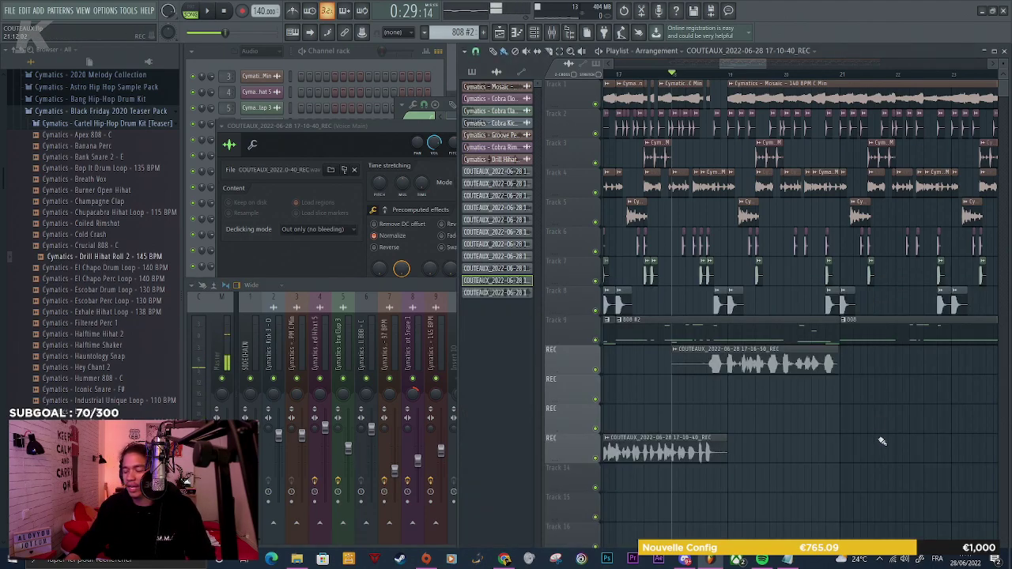
Replay from bar 18 to the end of the new vocal take to find where the beat should drop out
key("space")
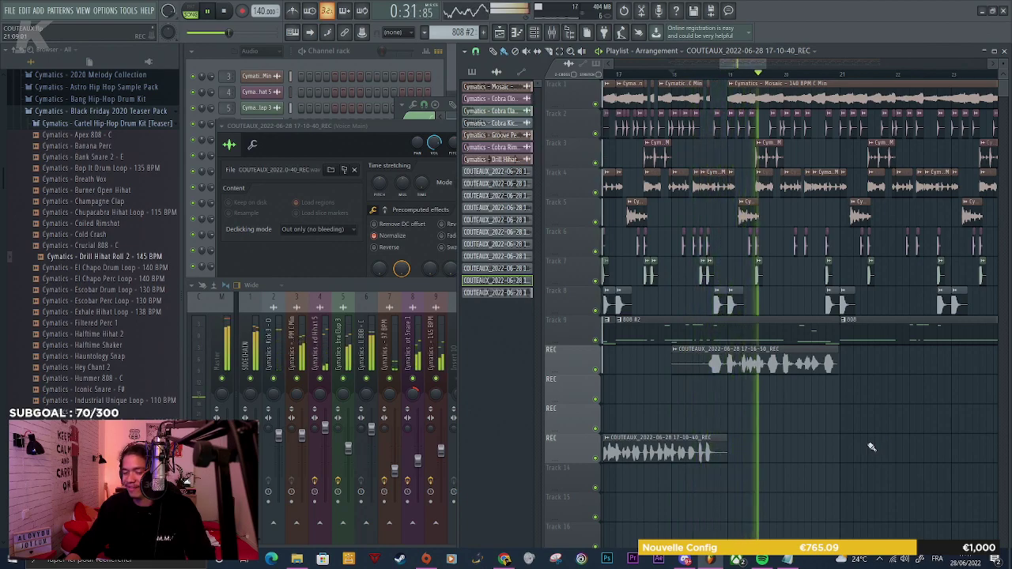
scroll(734, 403, "down", 4)
scroll(749, 411, "up", 3)
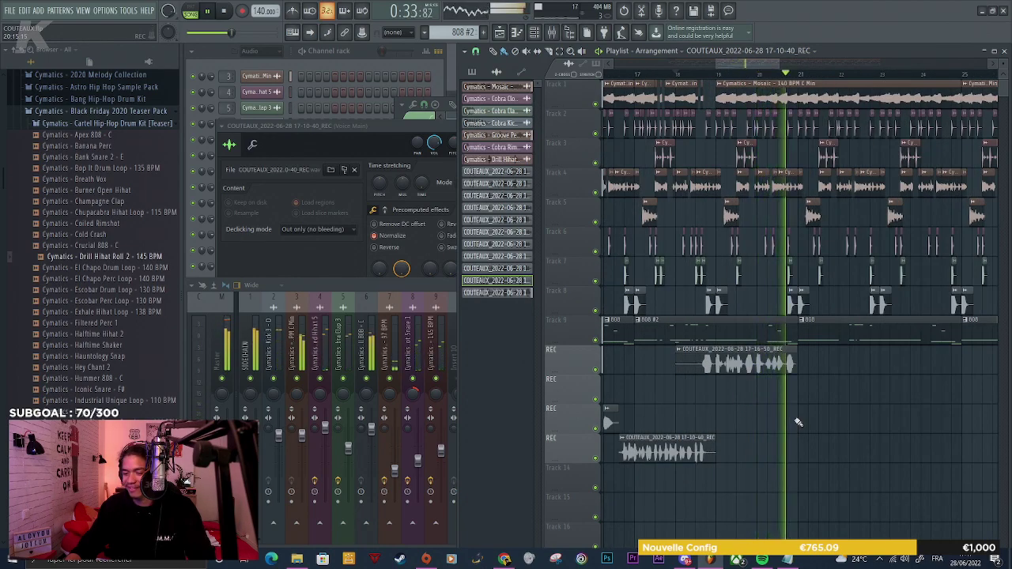
scroll(794, 419, "down", 2)
key("space")
Slice the Mosaic, 808 #2 and Groove Perc Loop clips at 20:13 and delete the segments after the cut
scroll(795, 420, "up", 4)
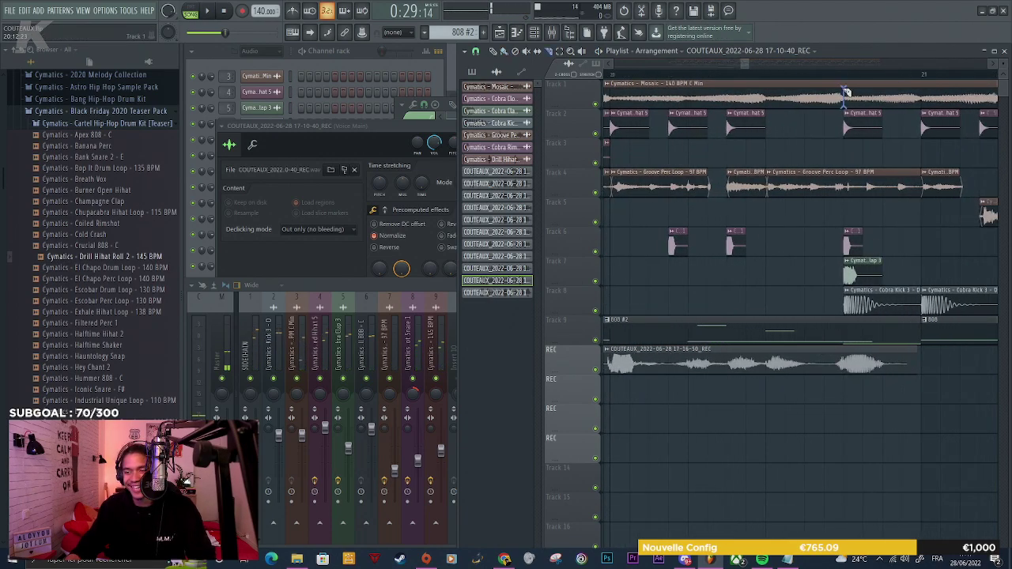
left_click_drag(844, 92, 844, 87)
key("b")
right_click(868, 97)
key("space")
key("c")
left_click_drag(844, 342, 845, 321)
key("b")
right_click(867, 326)
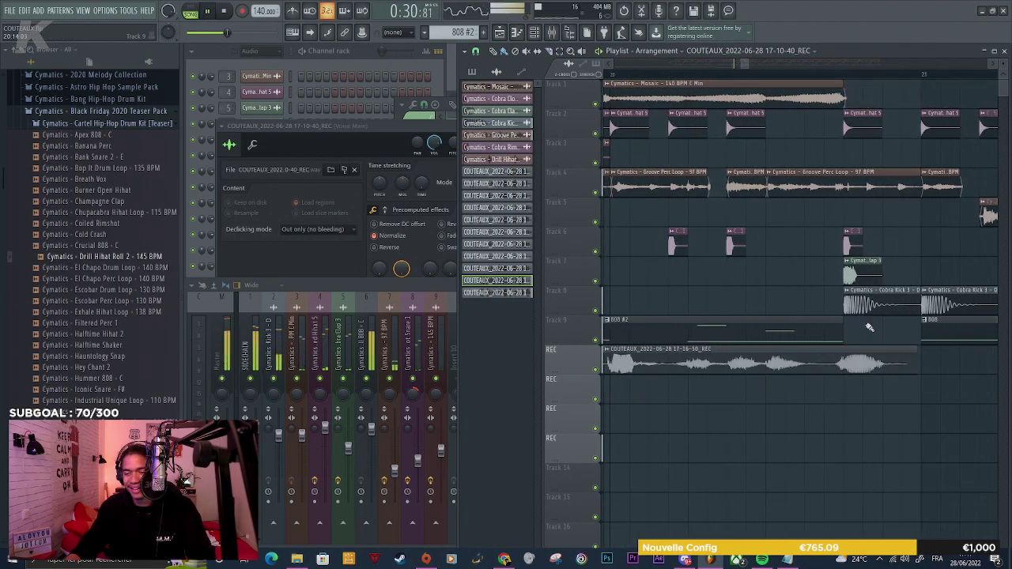
right_click(845, 187)
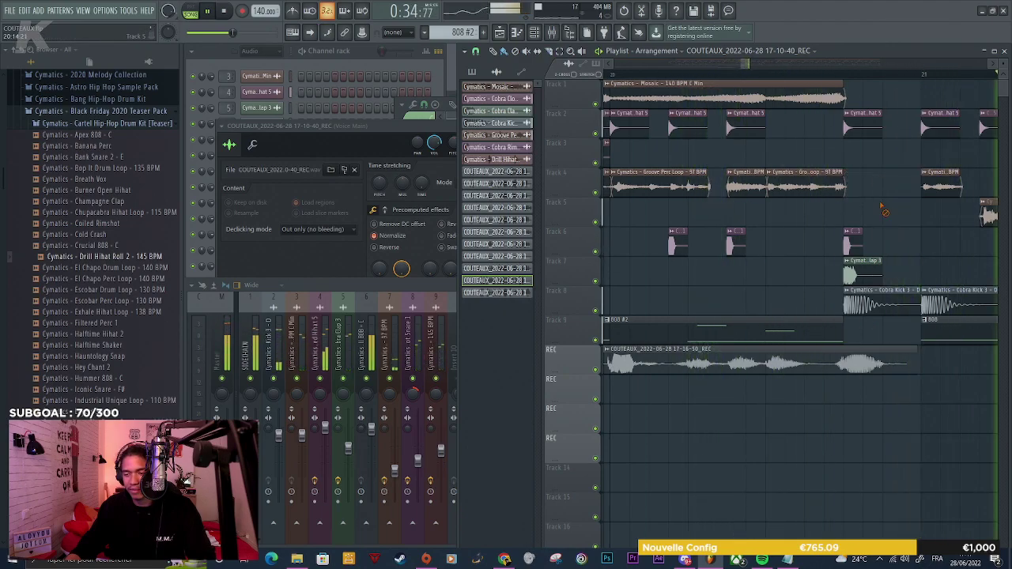
key("space")
Extend the shortened Mosaic melody clip on Track 1 to bar 25
scroll(887, 100, "down", 5)
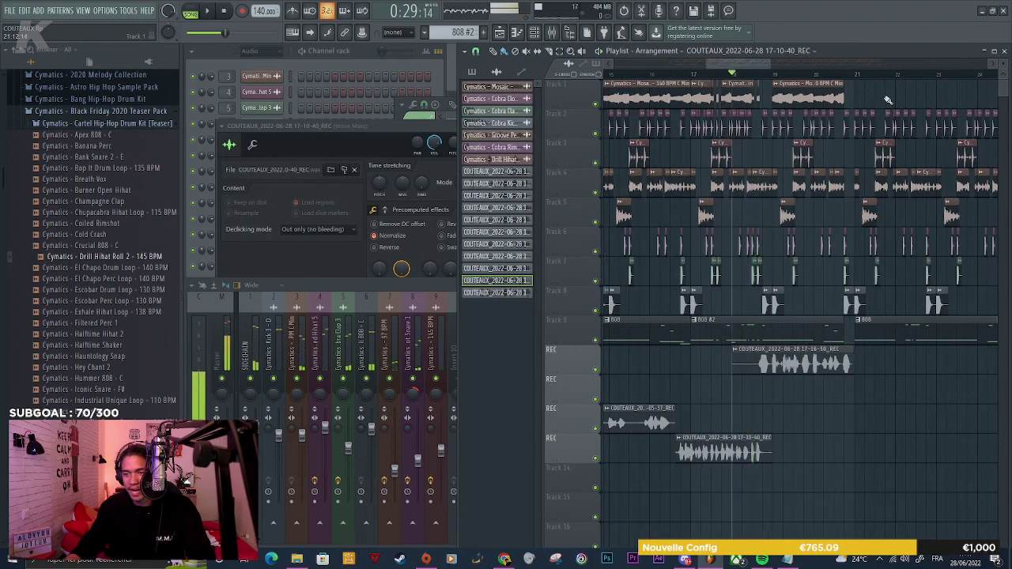
scroll(887, 100, "up", 2)
left_click_drag(815, 97, 1008, 99)
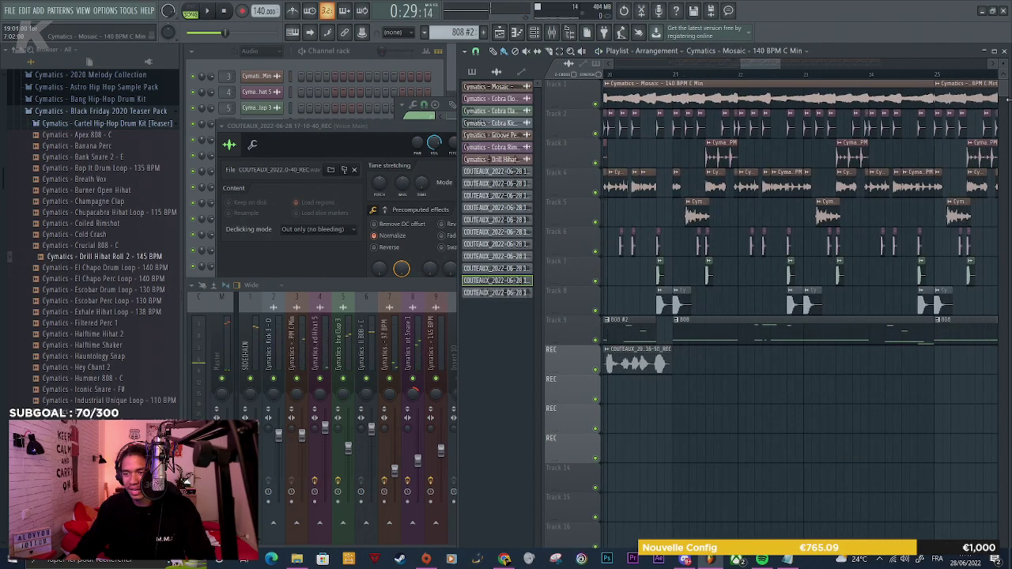
scroll(922, 91, "right", 2)
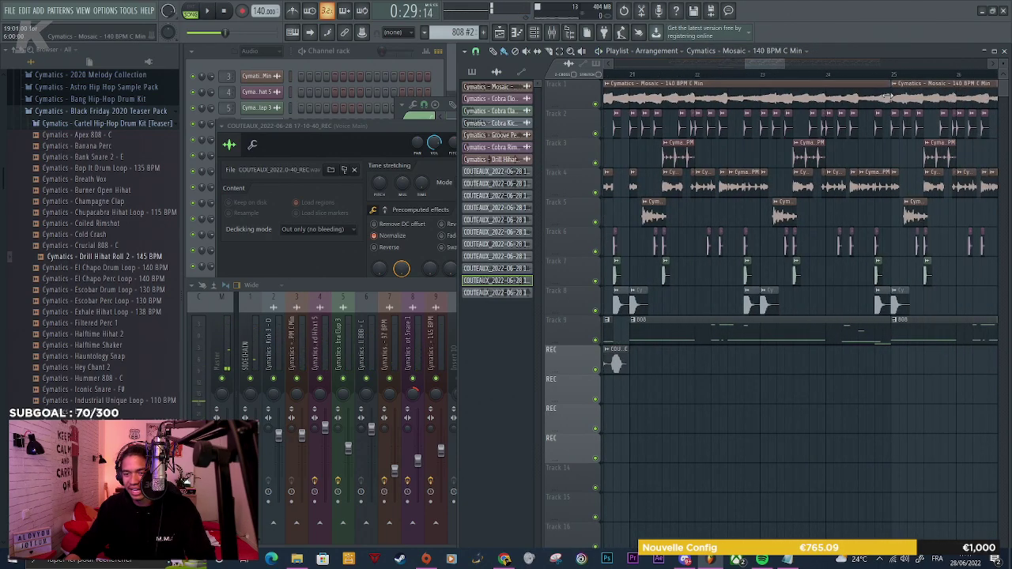
Play the vocal take with the beat from bar 18, and replay around bar 20 to find where kicks should accent the vocal
scroll(752, 94, "up", 5)
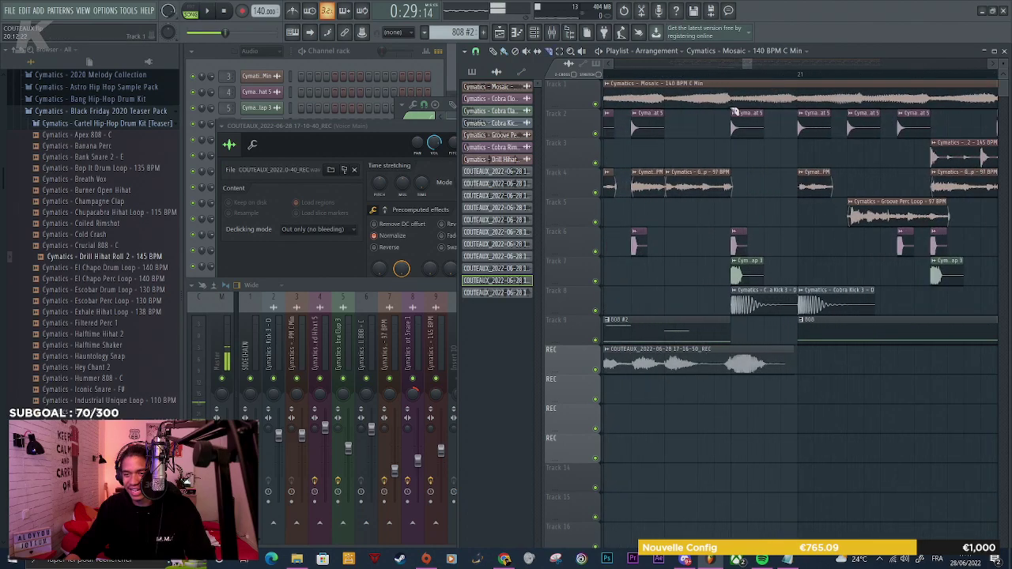
scroll(786, 103, "down", 5)
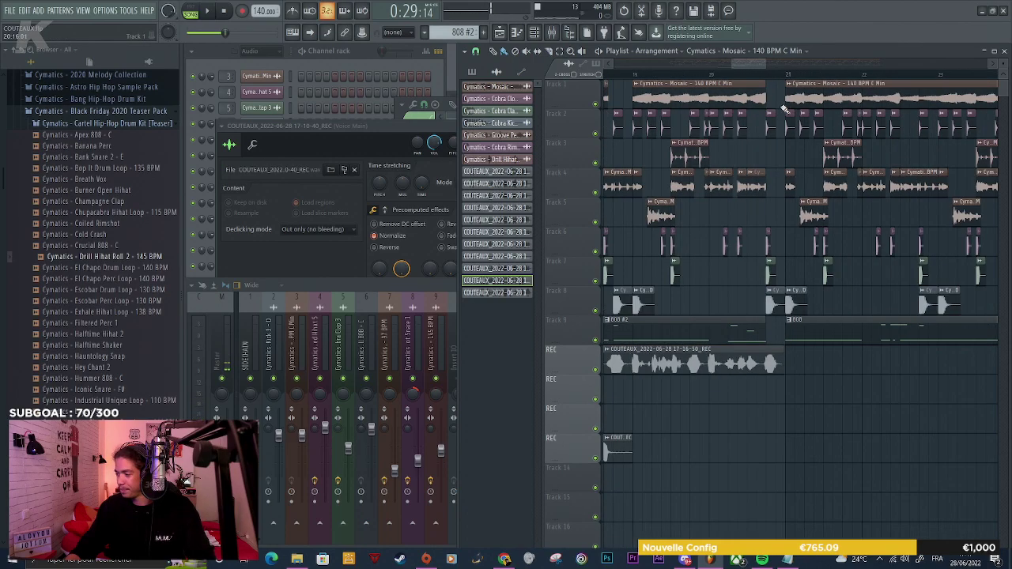
key("space")
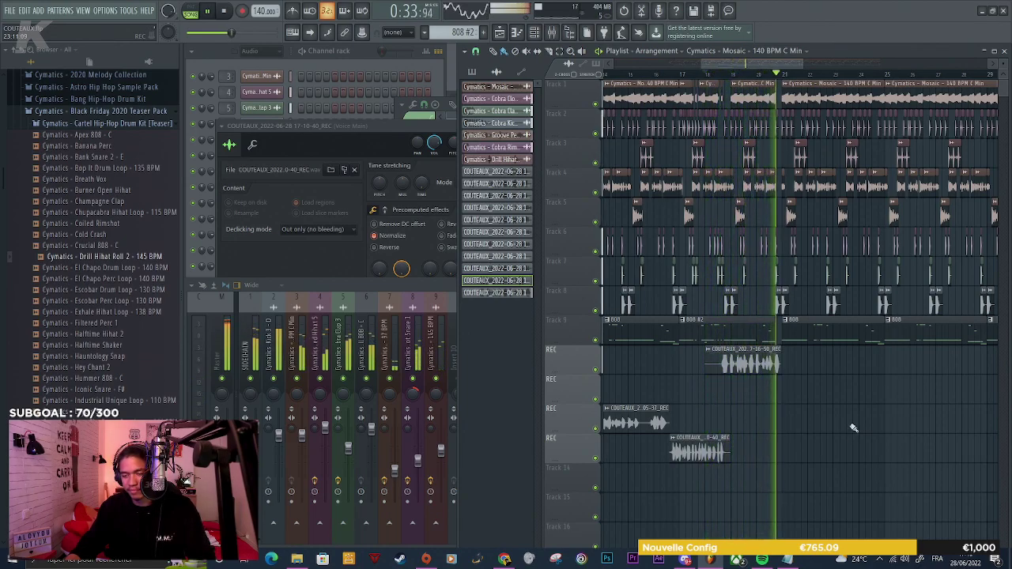
key("space")
scroll(766, 280, "up", 6)
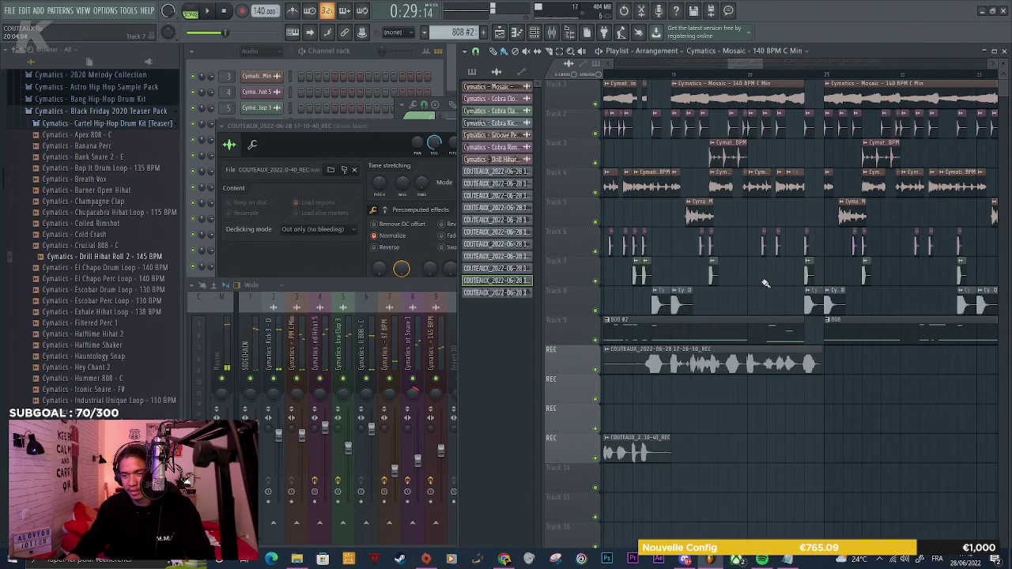
left_click(713, 73)
key("space")
scroll(858, 229, "up", 2)
key("space")
Place Cobra Kick clips on Track 8 at 20:05, 20:07 and 20:09, and play them back from bar 20
left_click(949, 303)
left_click(732, 300)
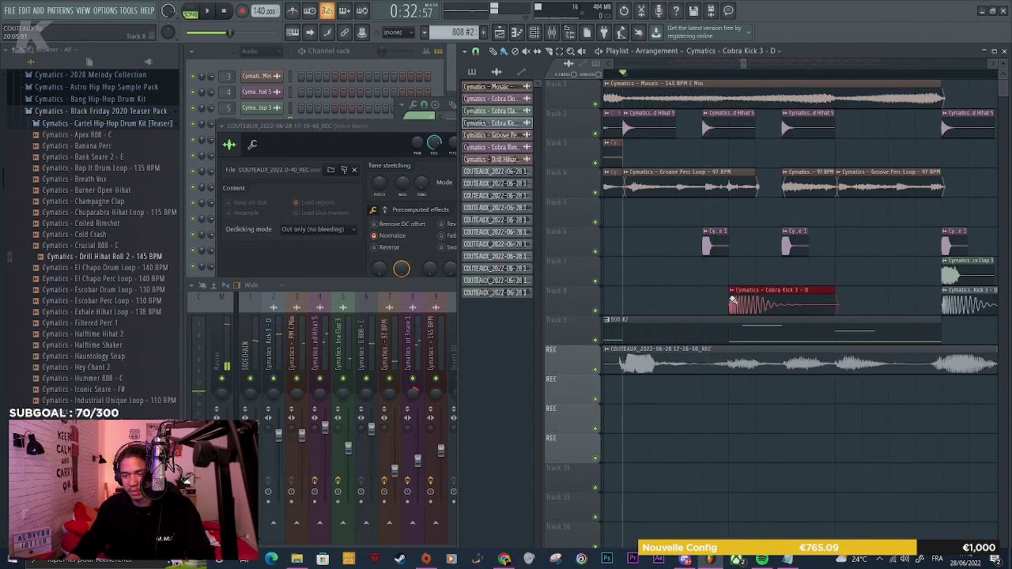
left_click(791, 302)
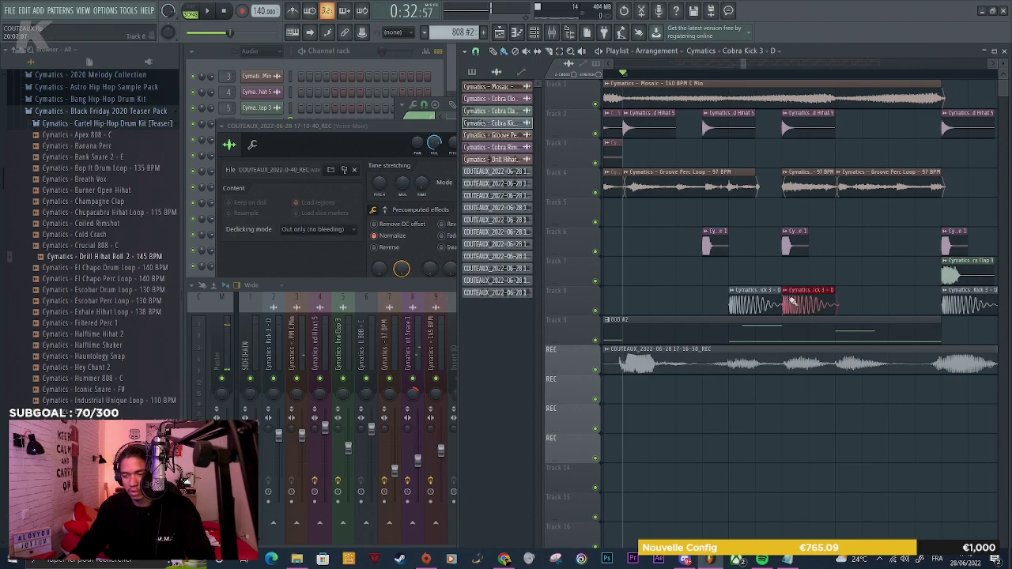
left_click(845, 303)
key("space")
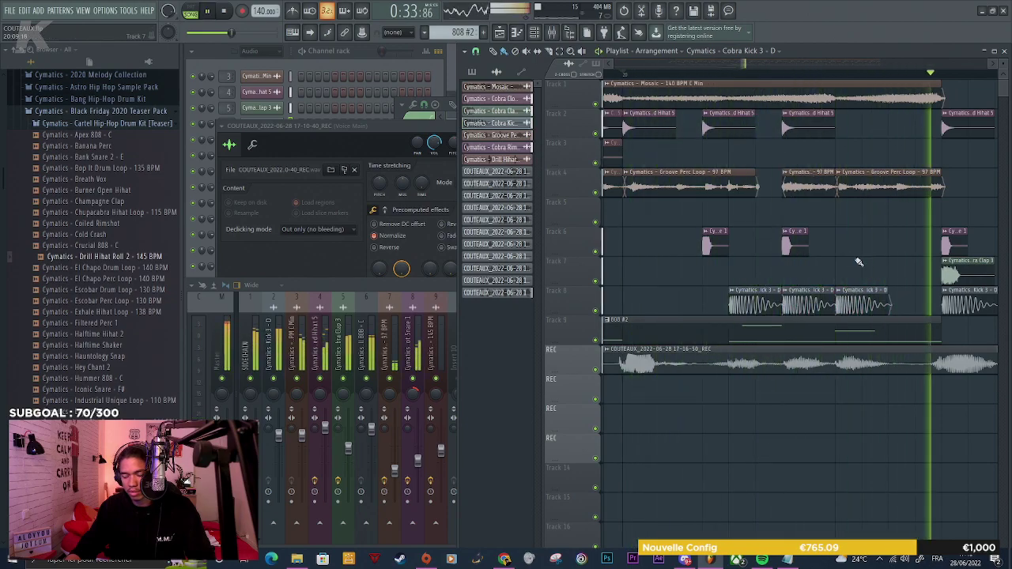
key("space")
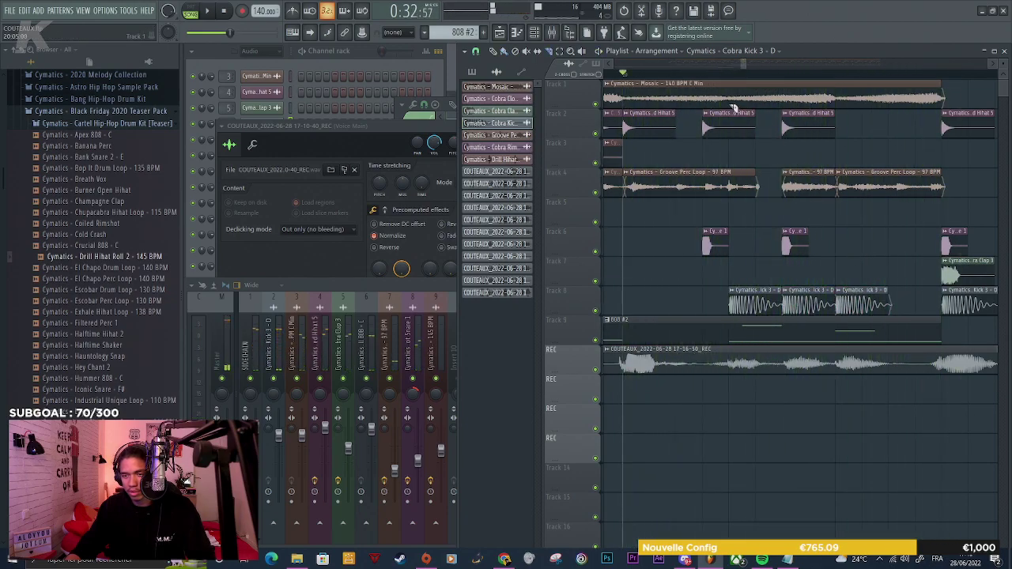
Slice the Mosaic melody in bar 20 and delete segments so only short stabs remain at 20:05, 20:07 and 20:09
left_click(757, 97)
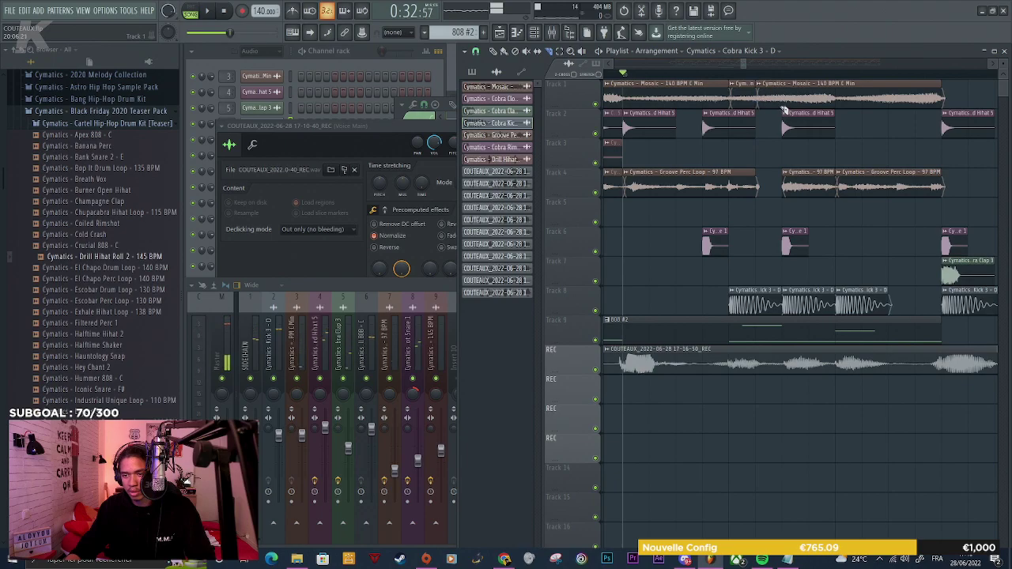
left_click(782, 92)
right_click(774, 95)
left_click(809, 98)
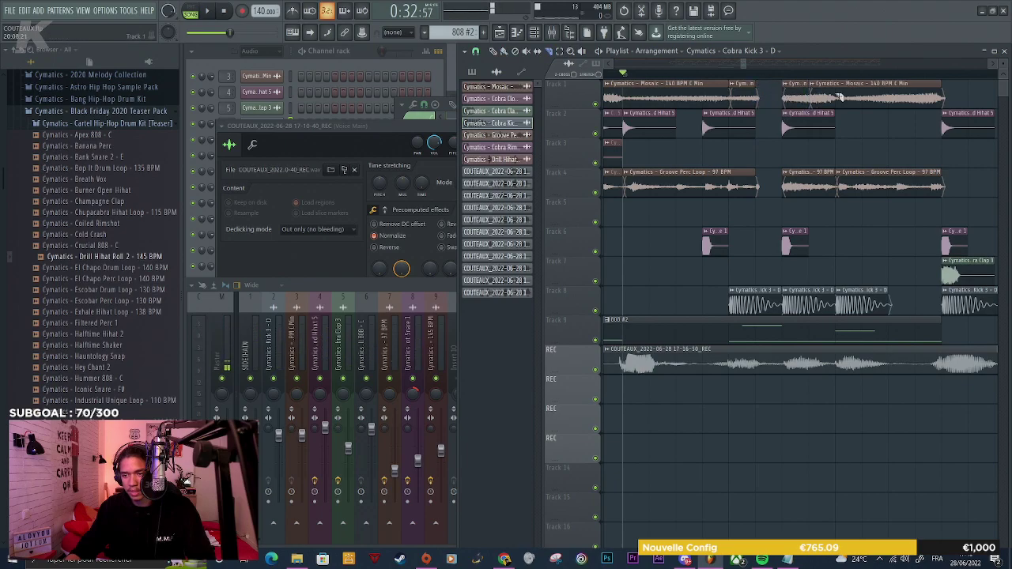
left_click(836, 95)
right_click(828, 91)
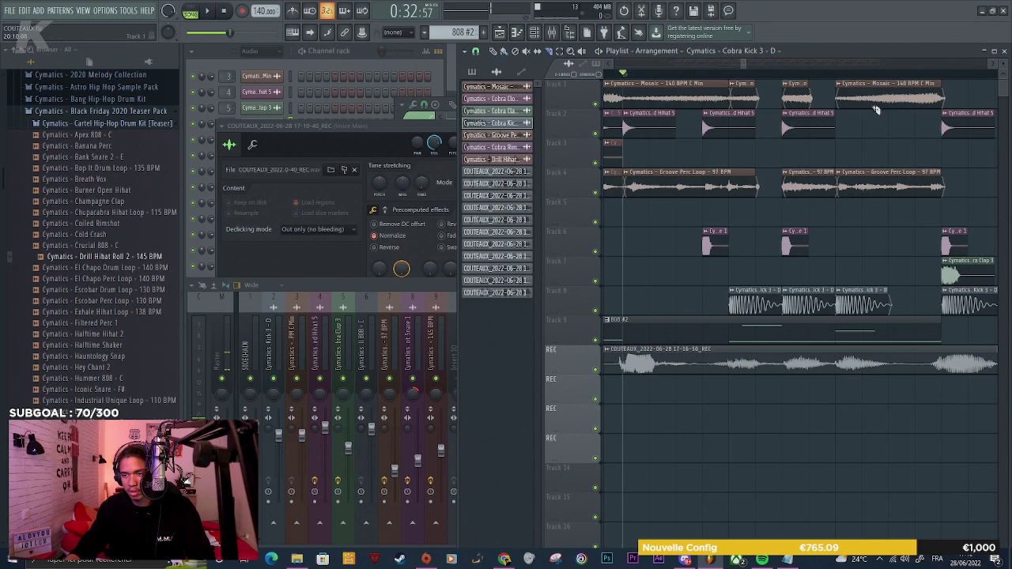
left_click(863, 94)
right_click(881, 95)
key("b")
Delete the last Groove Perc Loop clip of bar 20 on Track 4 and play back the result
key("space")
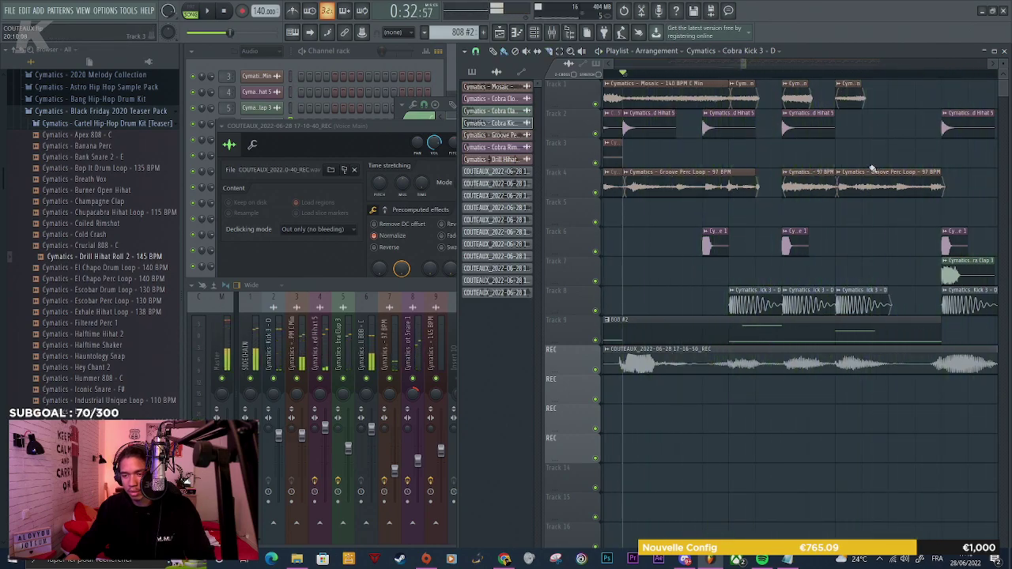
left_click_drag(944, 184, 893, 185)
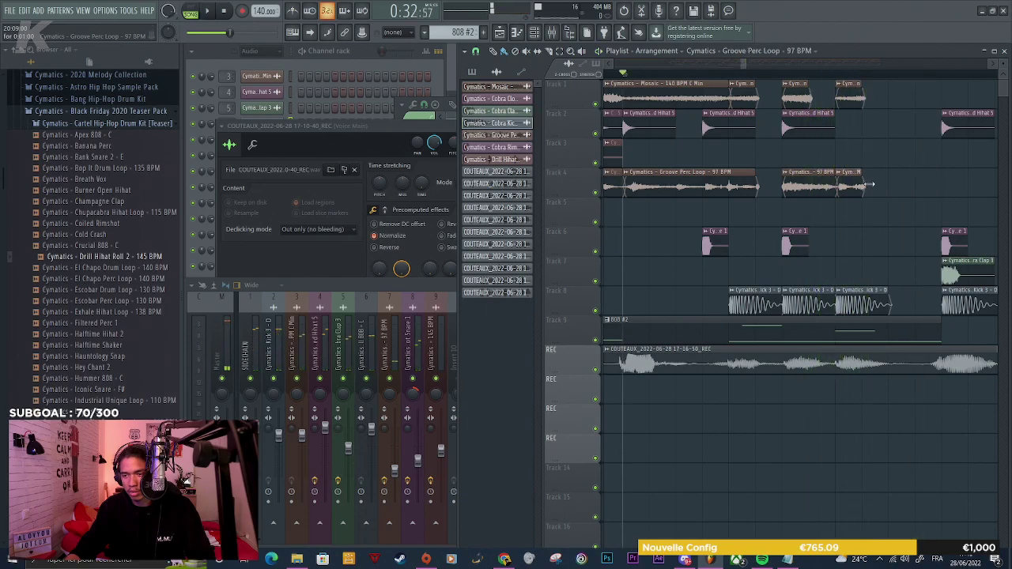
right_click(886, 185)
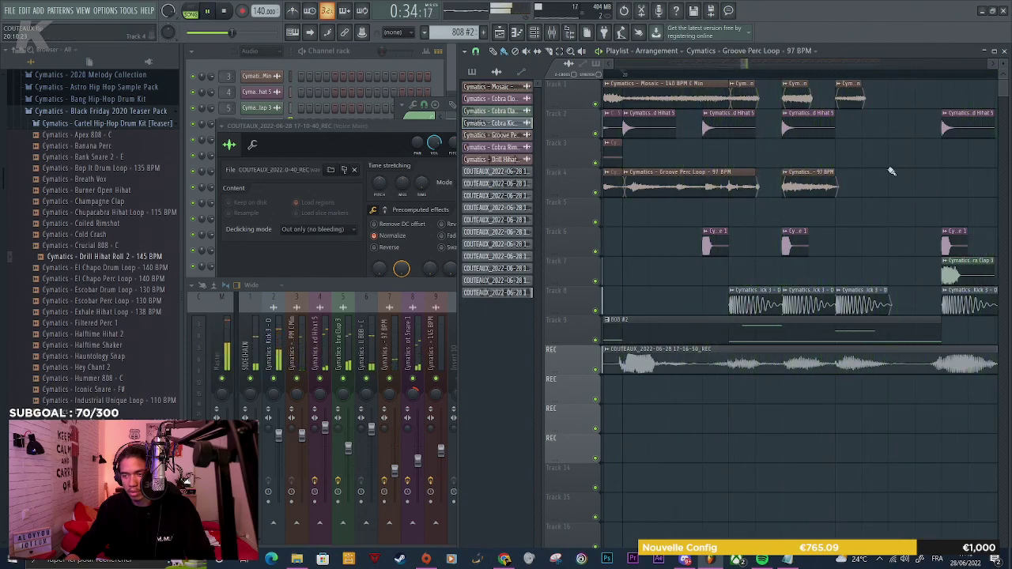
scroll(852, 174, "down", 5)
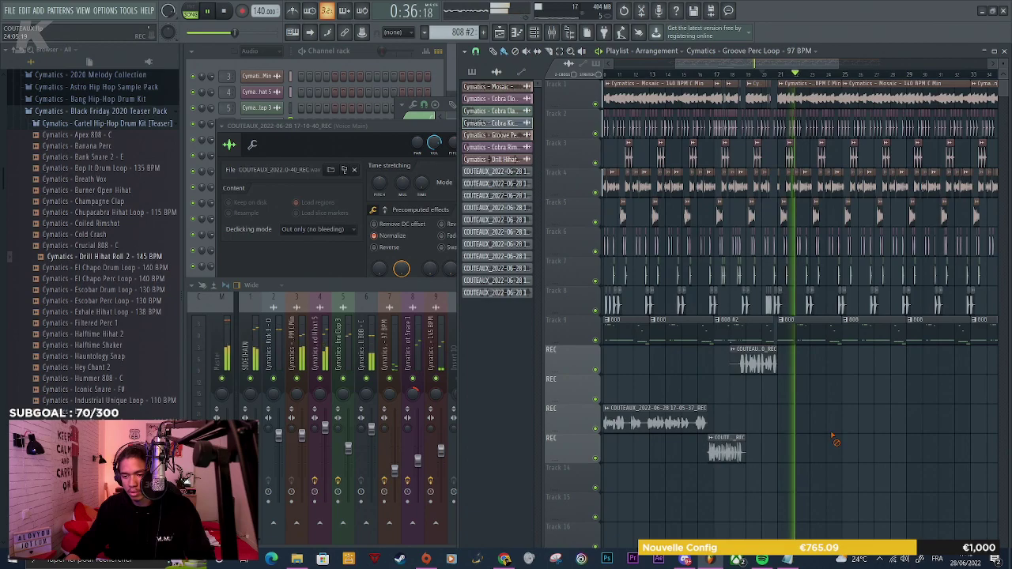
key("space")
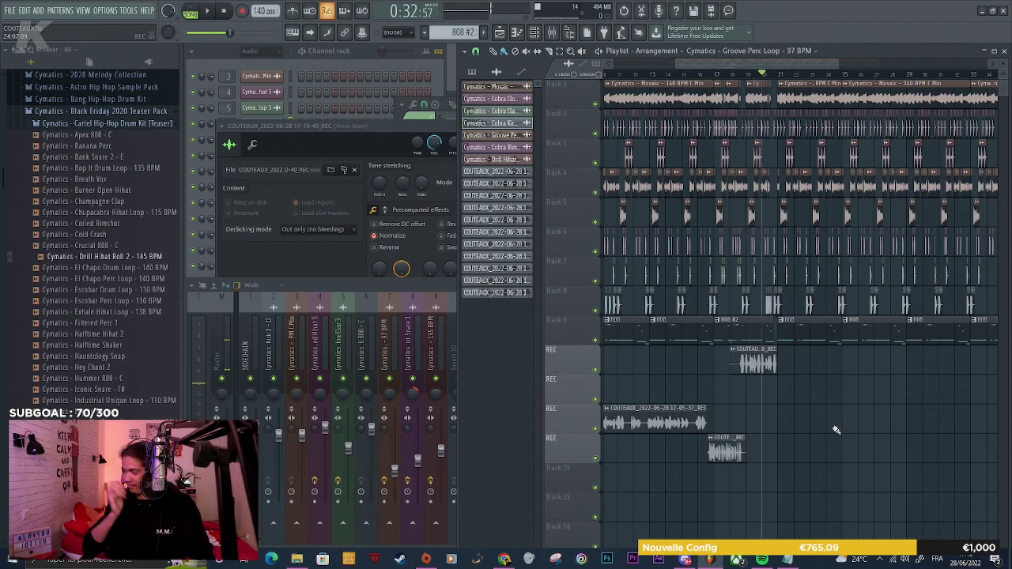
Play the arrangement from bar 17 through the stuttered break and the following bars
left_click(717, 75)
key("space")
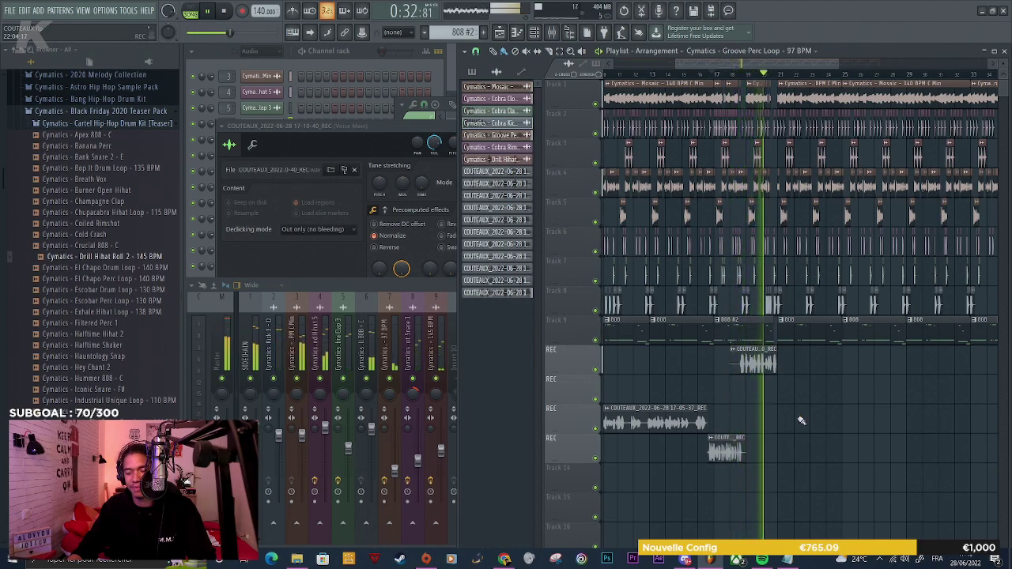
scroll(797, 413, "up", 2)
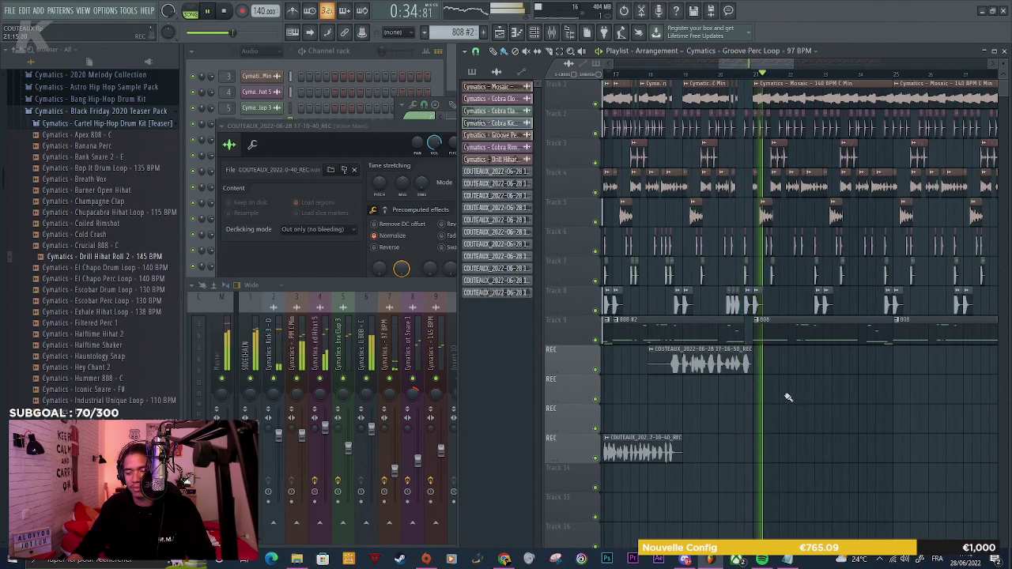
scroll(786, 397, "down", 2)
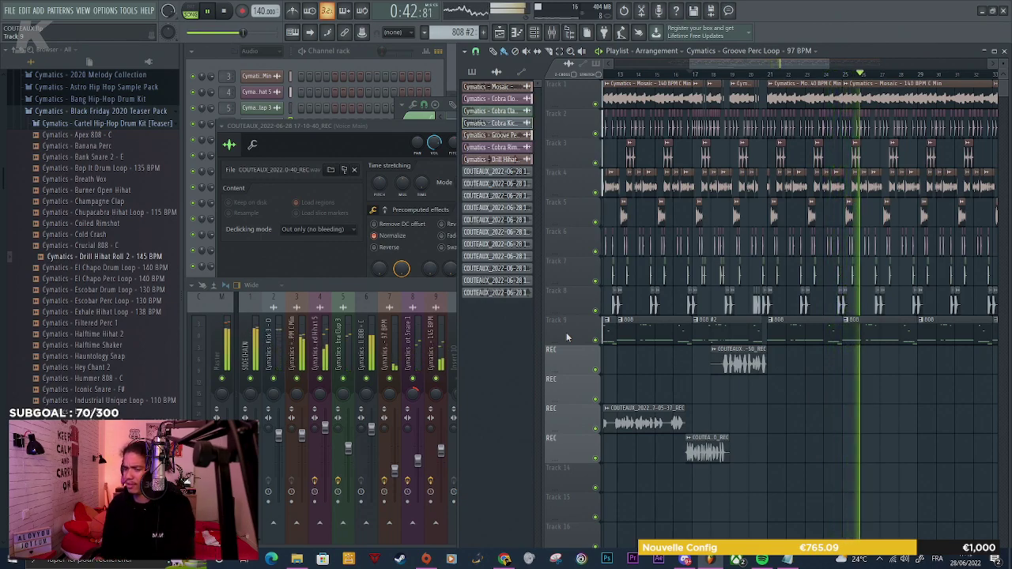
Solo the Drill 808, apply Fruity Parametric EQ 2's "20Hz + 18kHz cut" preset, lower the high cut to about 3.4 kHz, and unsolo it
left_click(427, 294)
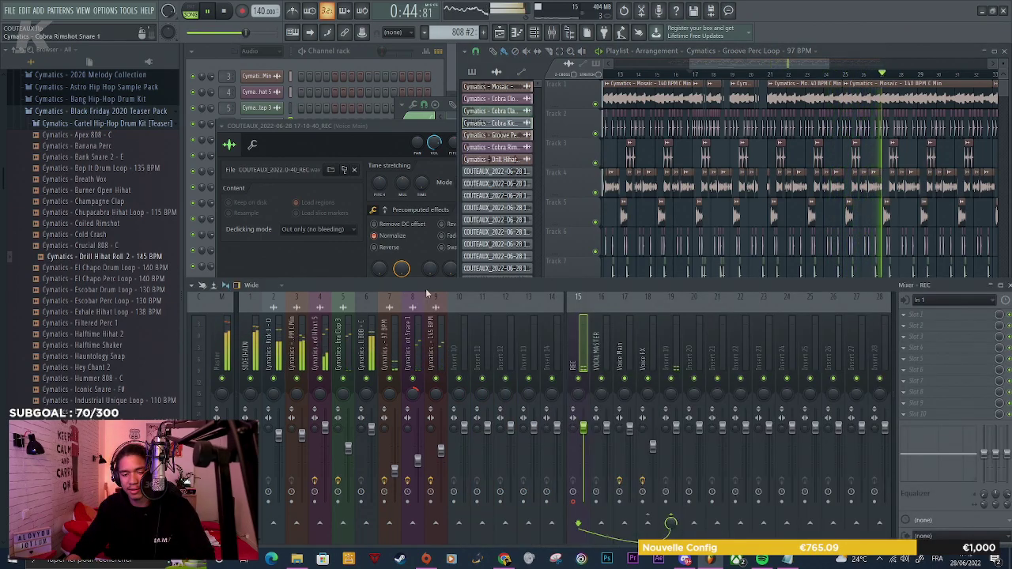
left_click(373, 364)
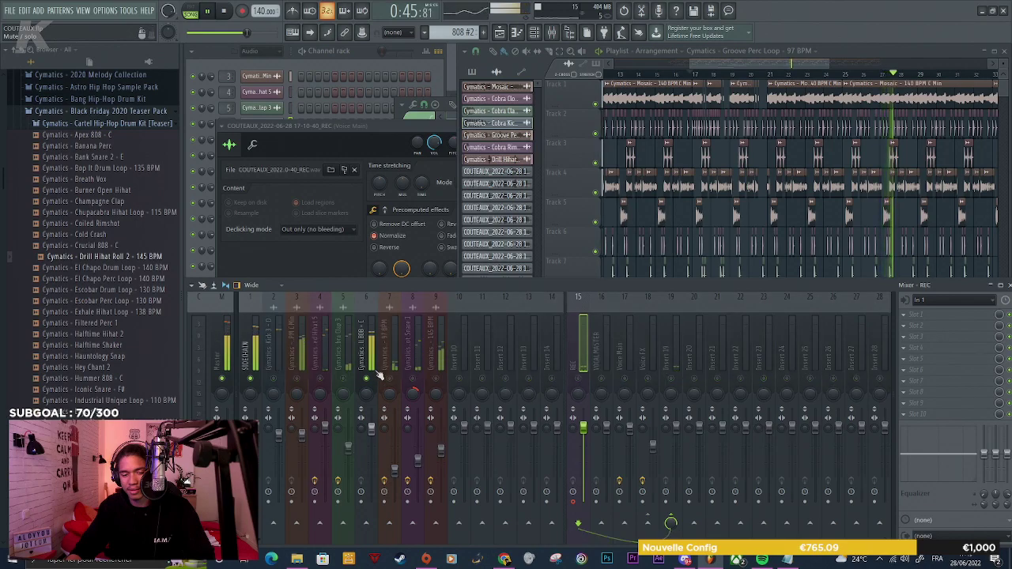
left_click(922, 316)
left_click(554, 183)
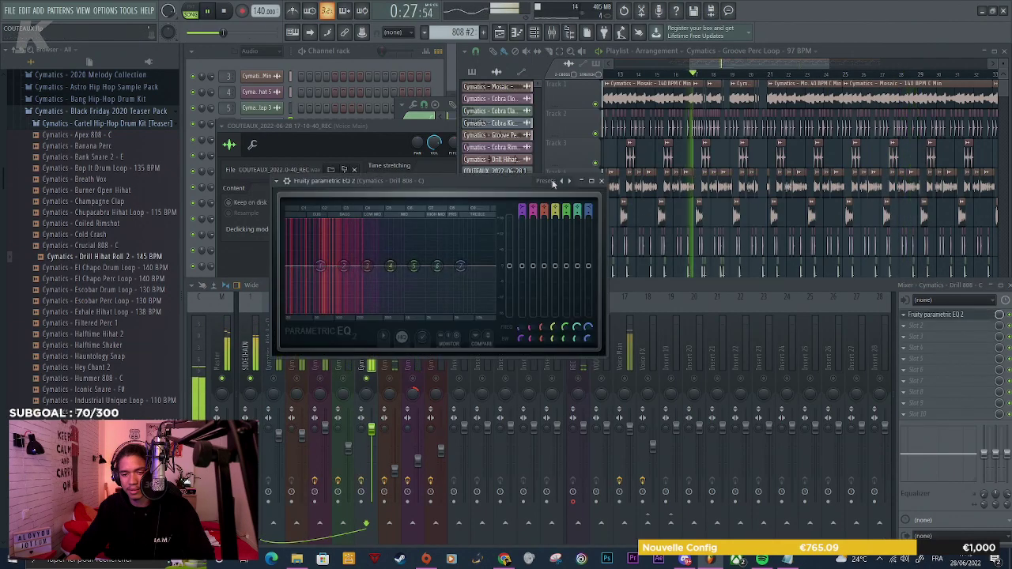
left_click(554, 183)
left_click(577, 235)
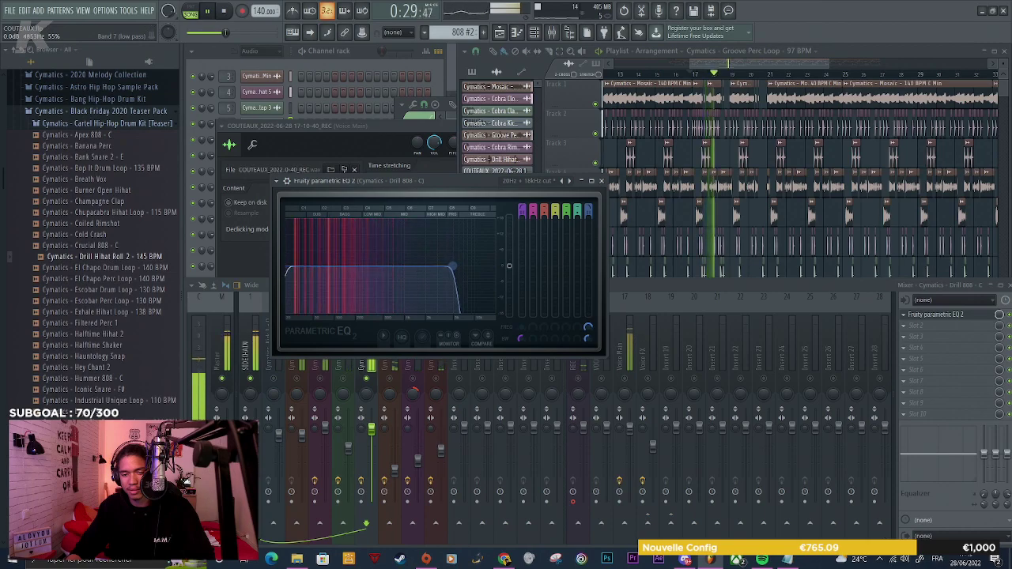
left_click_drag(453, 266, 446, 265)
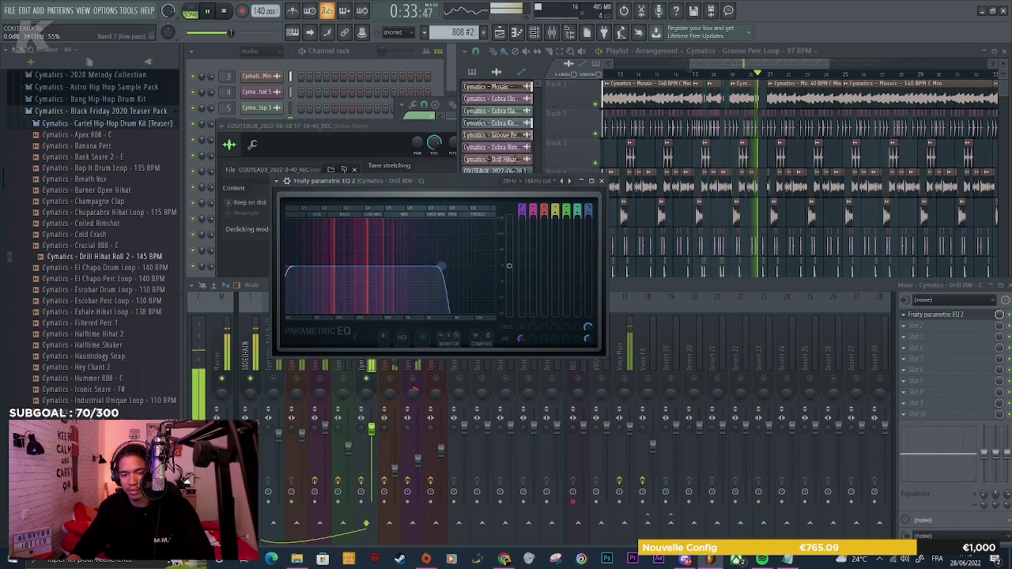
key("space")
left_click(624, 385)
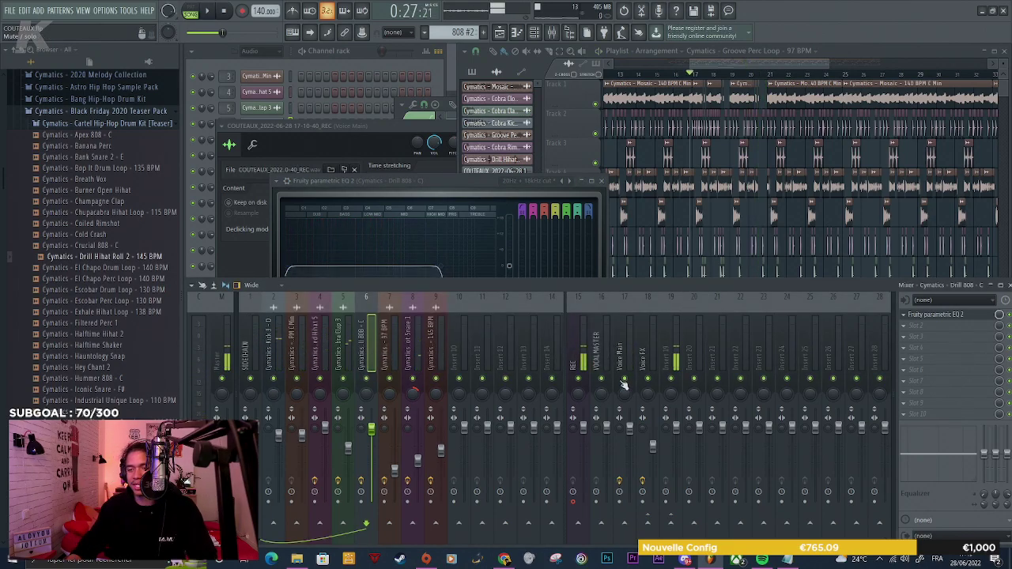
Play the section from bar 17 to check the filtered 808 against the vocals and the break
left_click(845, 48)
key("space")
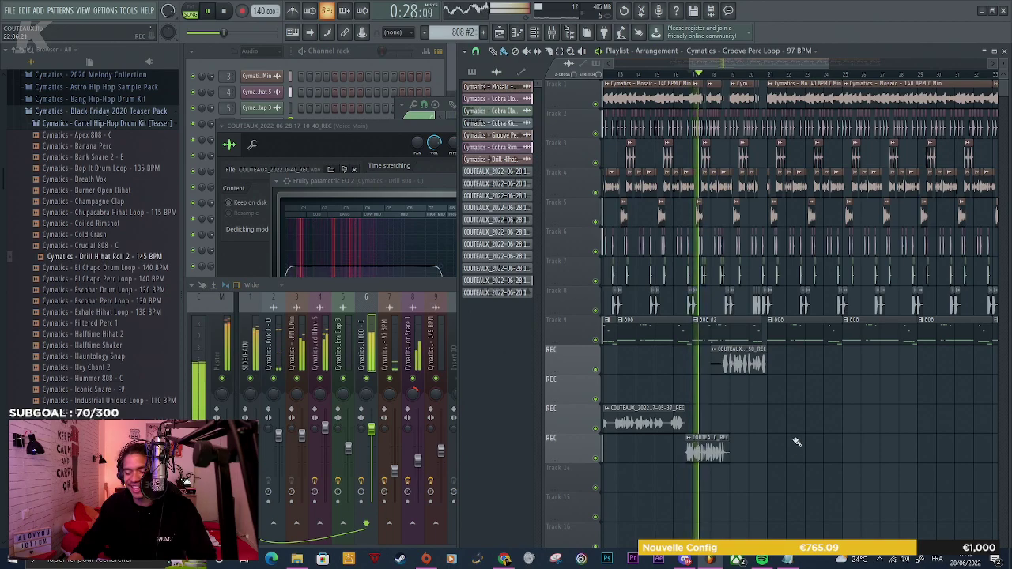
scroll(730, 410, "up", 4)
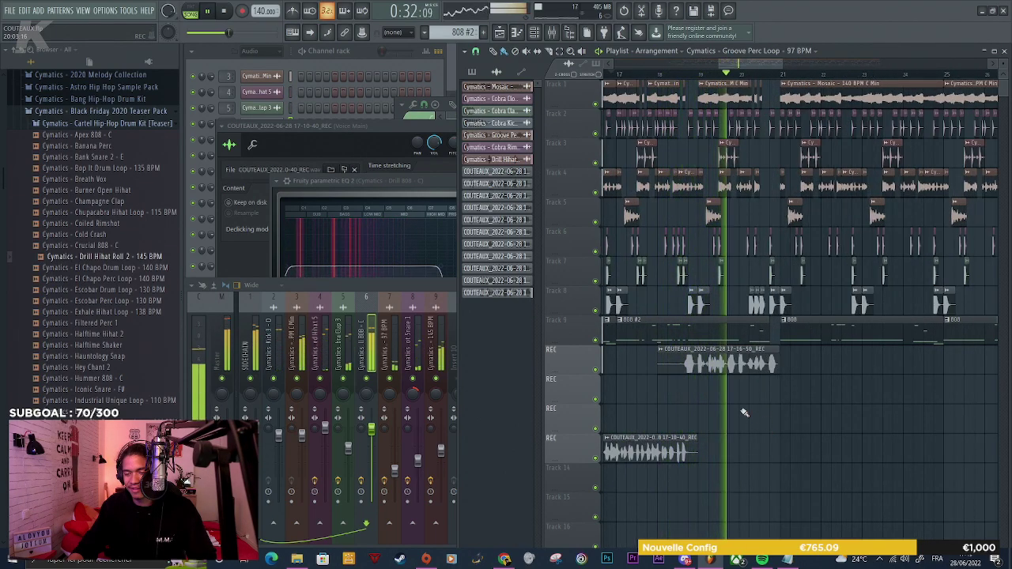
scroll(779, 415, "down", 3)
scroll(779, 412, "up", 2)
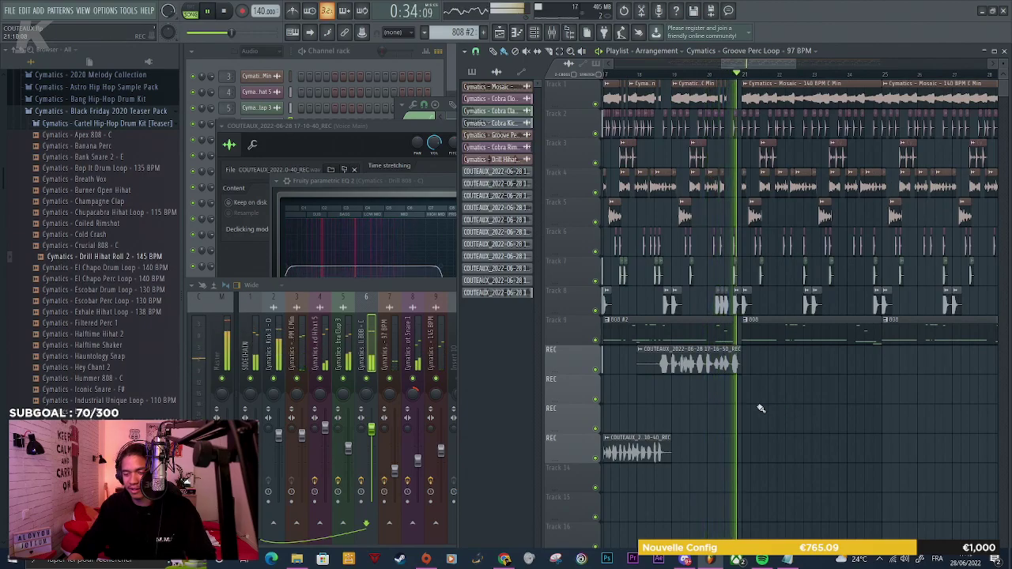
scroll(666, 383, "down", 3)
key("space")
Mute the playlist track holding the vocal take from bar 18, and select the REC mixer track to check its routing
scroll(710, 385, "up", 4)
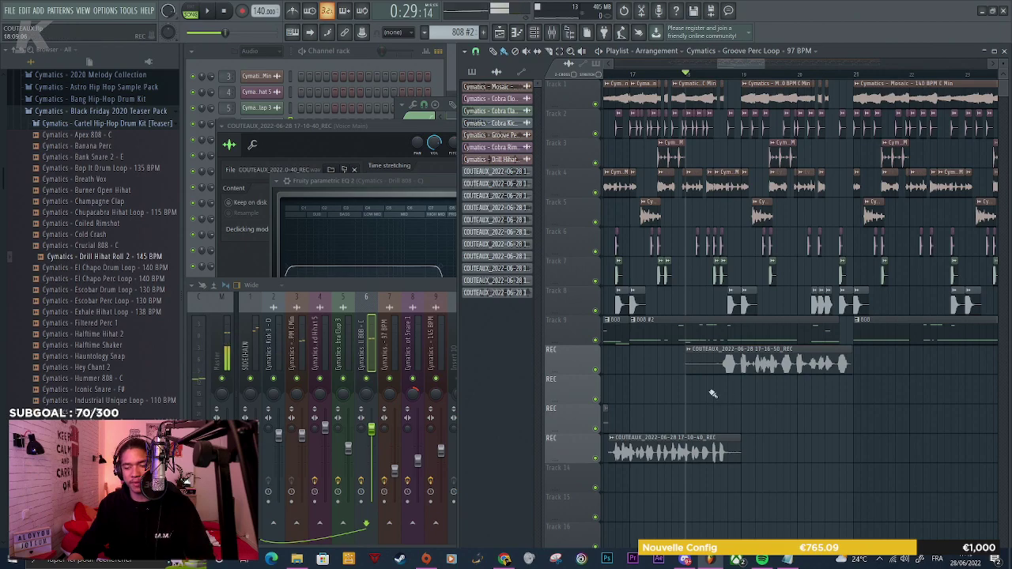
left_click(597, 370)
left_click(449, 288)
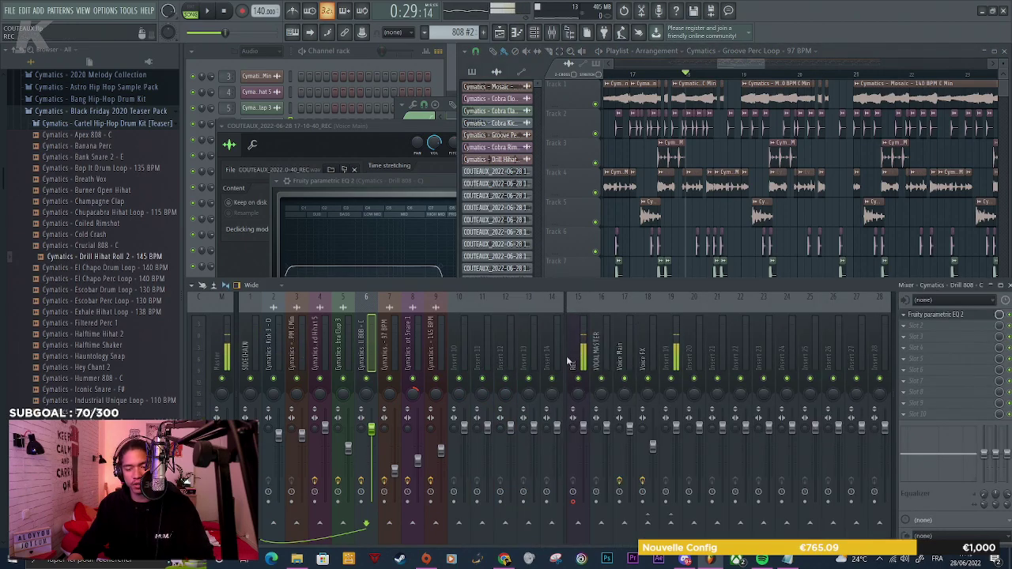
left_click(577, 356)
right_click(629, 529)
left_click(635, 511)
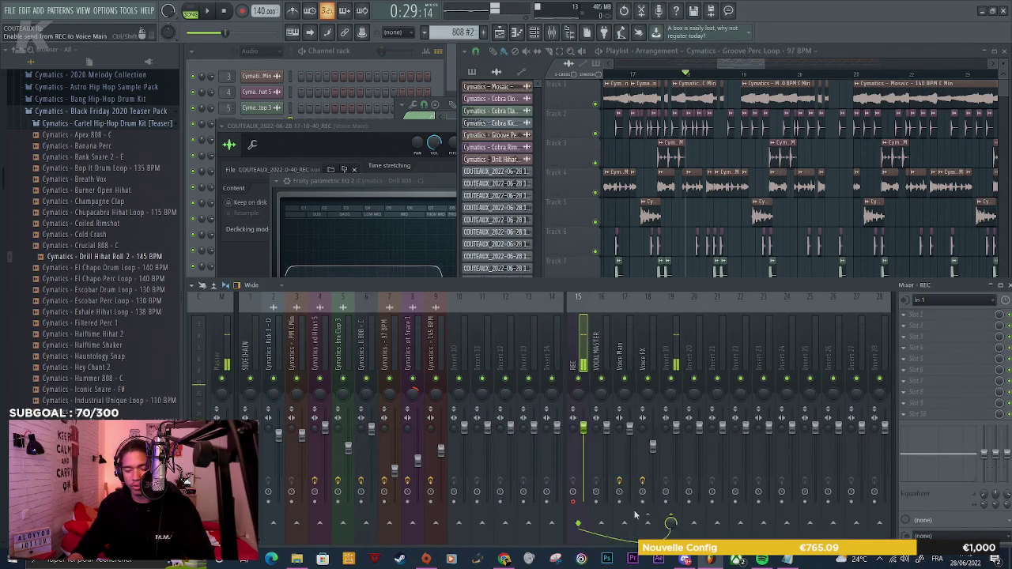
Record a new vocal take over the beat from bar 18 to just past bar 21
left_click(728, 270)
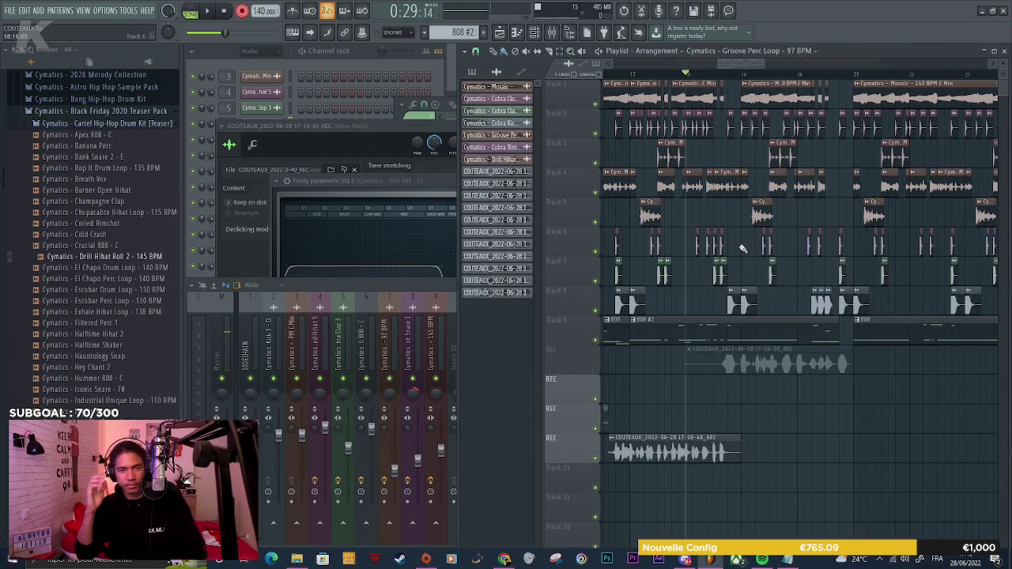
key("space")
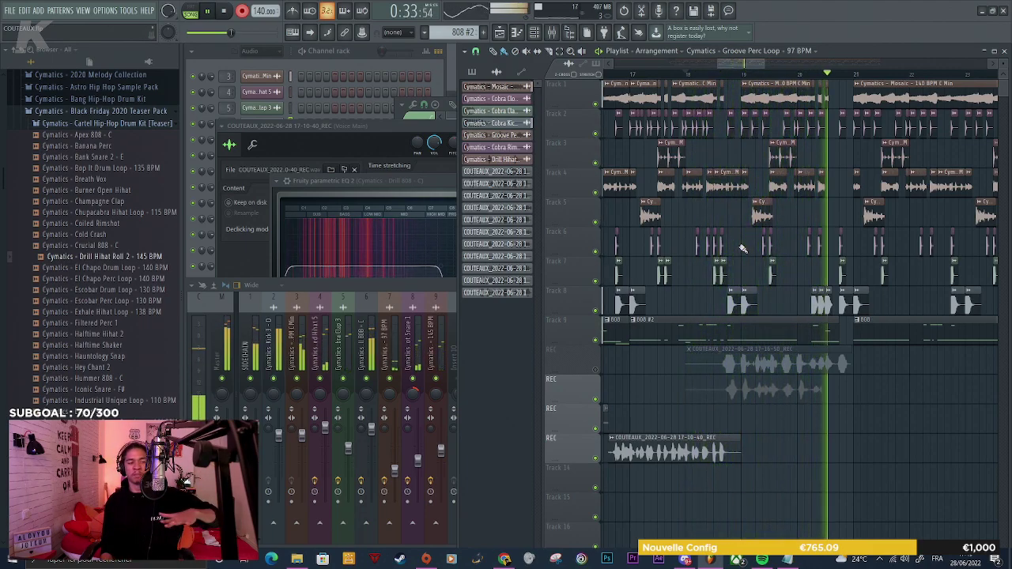
key("space")
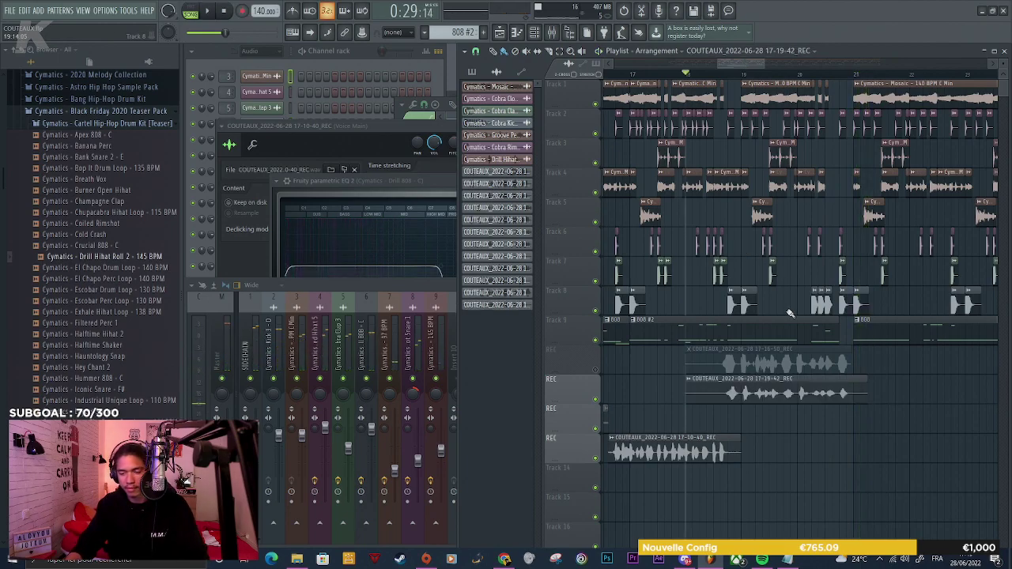
scroll(789, 314, "up", 4)
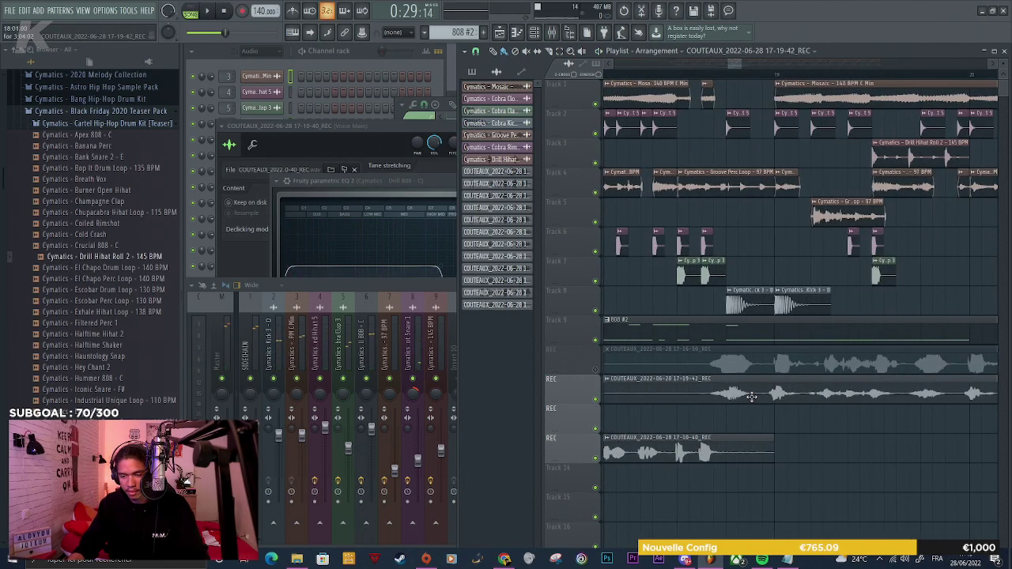
Normalize the newly recorded vocal take, route it to mixer track 17 (Voice Main), and play it back over the beat
double_click(749, 397)
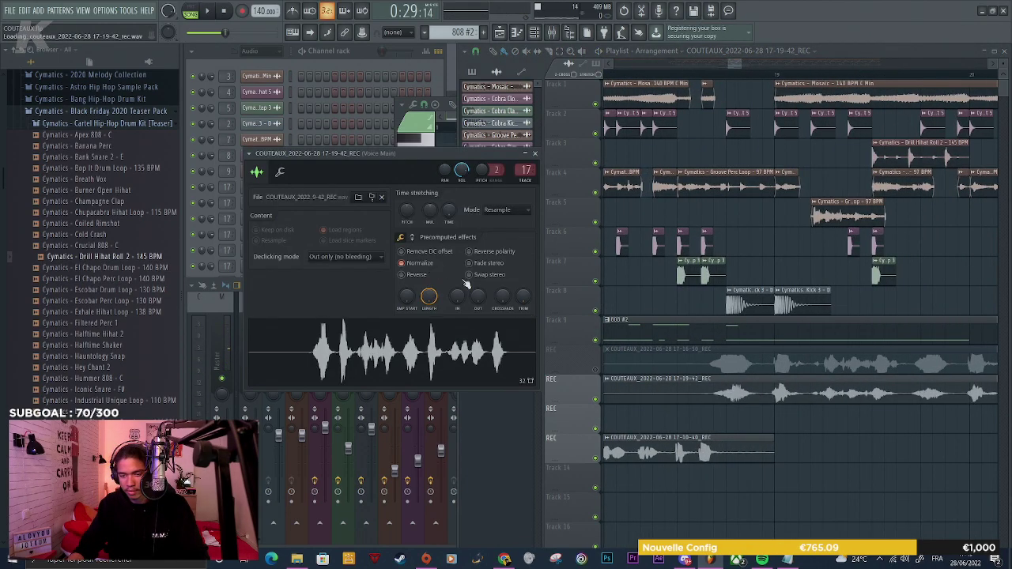
scroll(840, 449, "down", 6)
right_click(872, 450)
key("space")
scroll(868, 435, "up", 1)
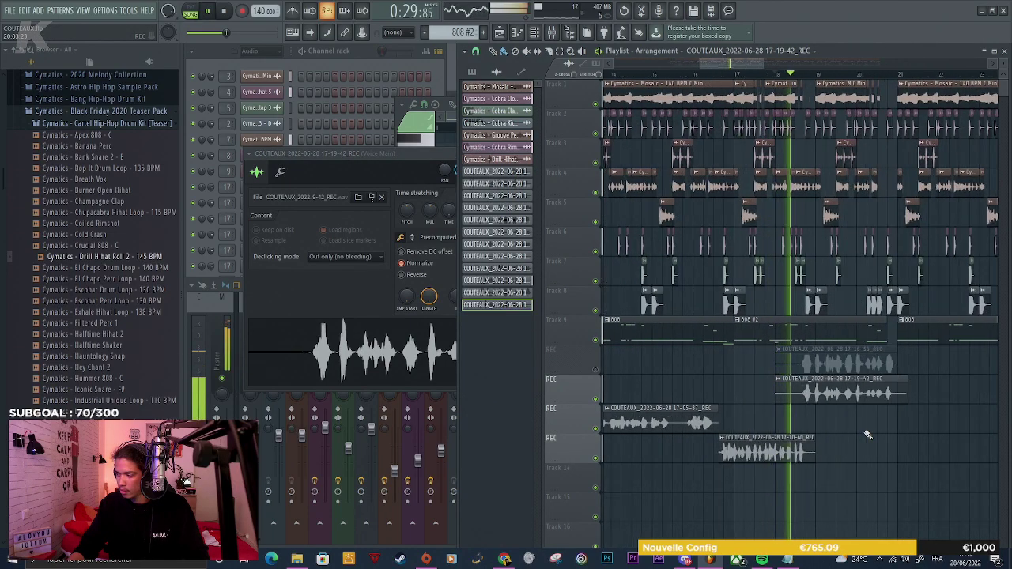
scroll(868, 435, "up", 1)
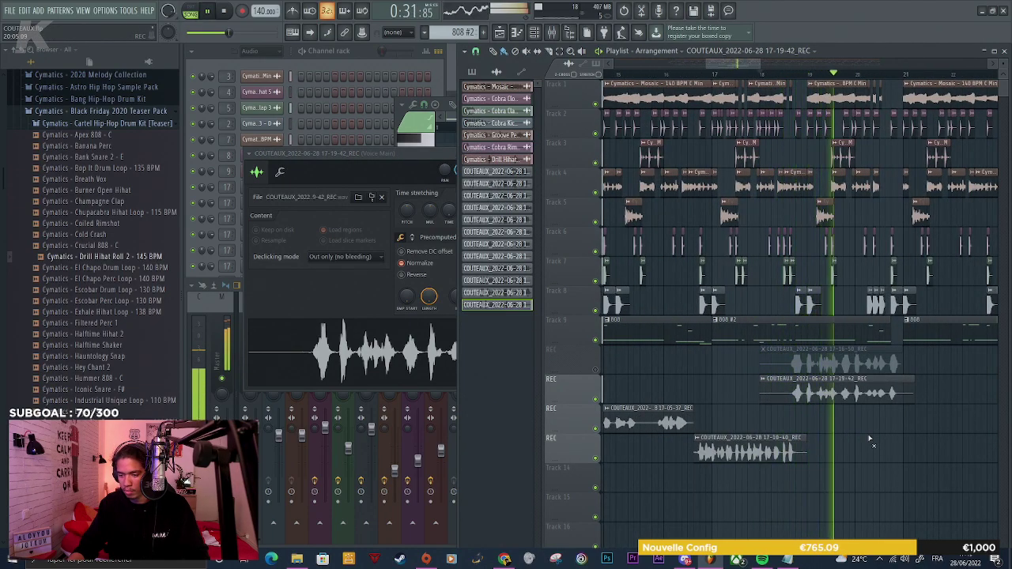
key("space")
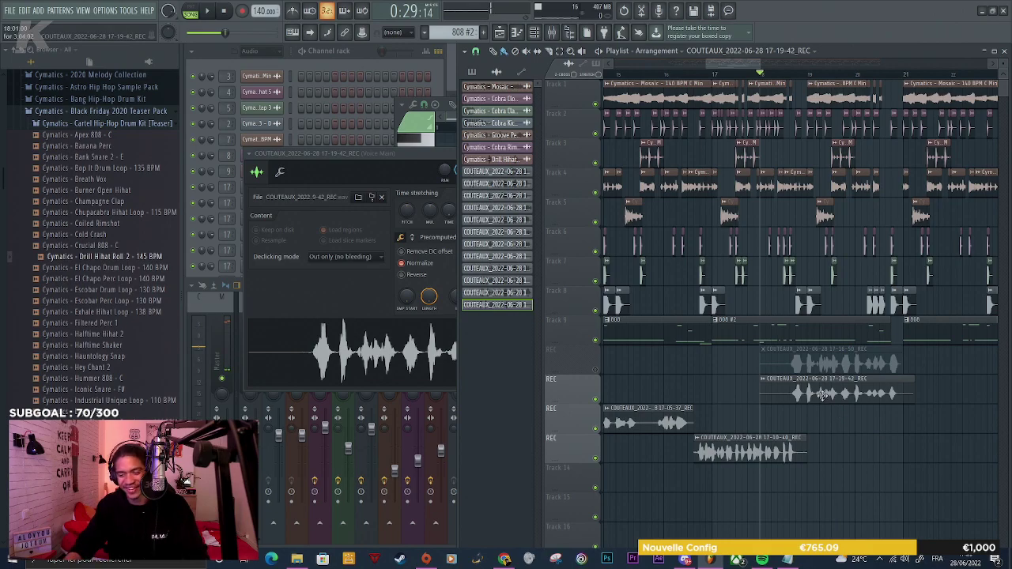
Record a replacement vocal take from bar 18 to just past bar 21, normalize it, and route it to mixer track 17
scroll(822, 400, "down", 3)
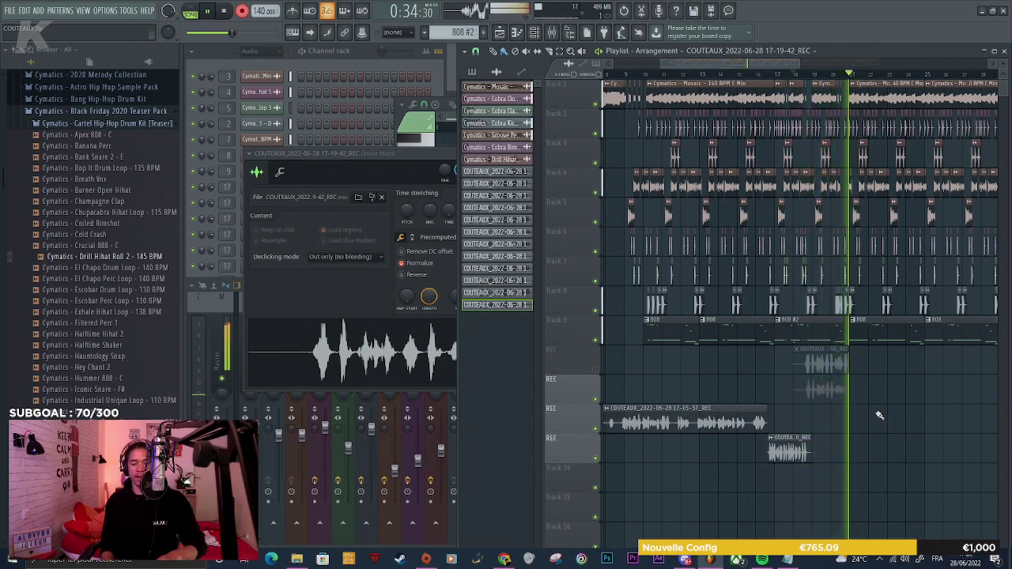
key("space")
scroll(805, 398, "up", 4)
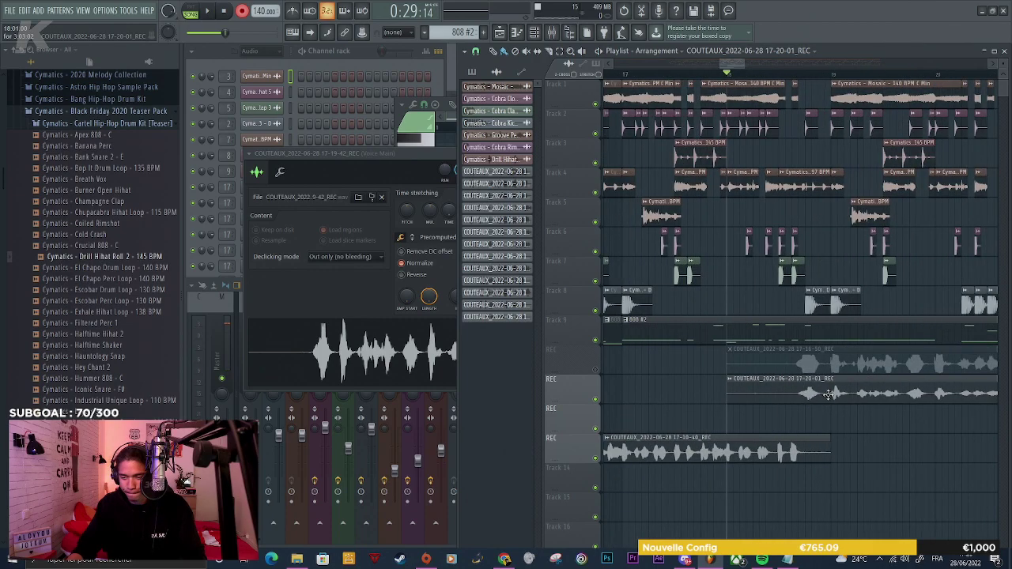
double_click(827, 393)
Play the replacement vocal take from bar 18 to bar 21 against the beat
key("space")
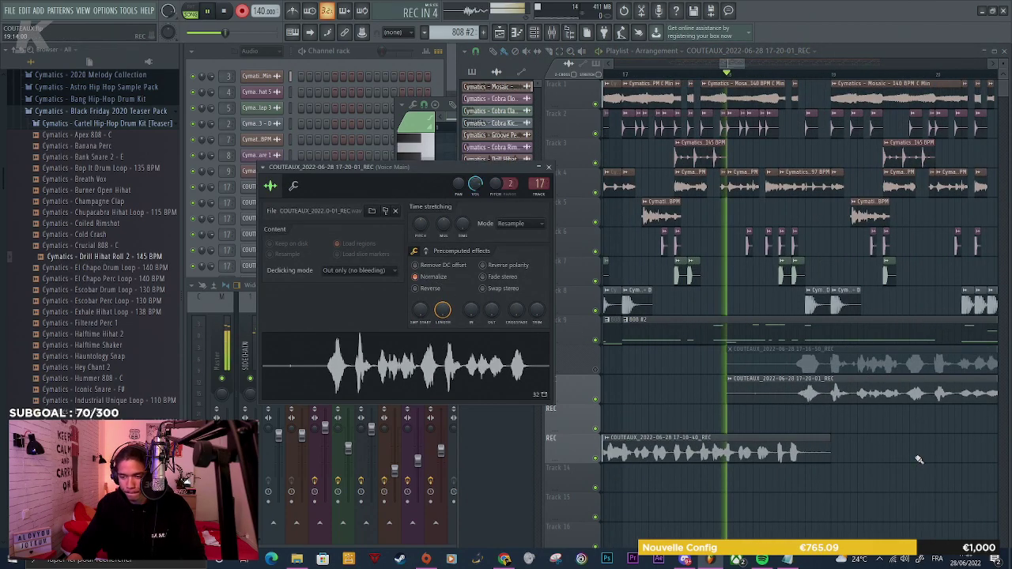
right_click(915, 458)
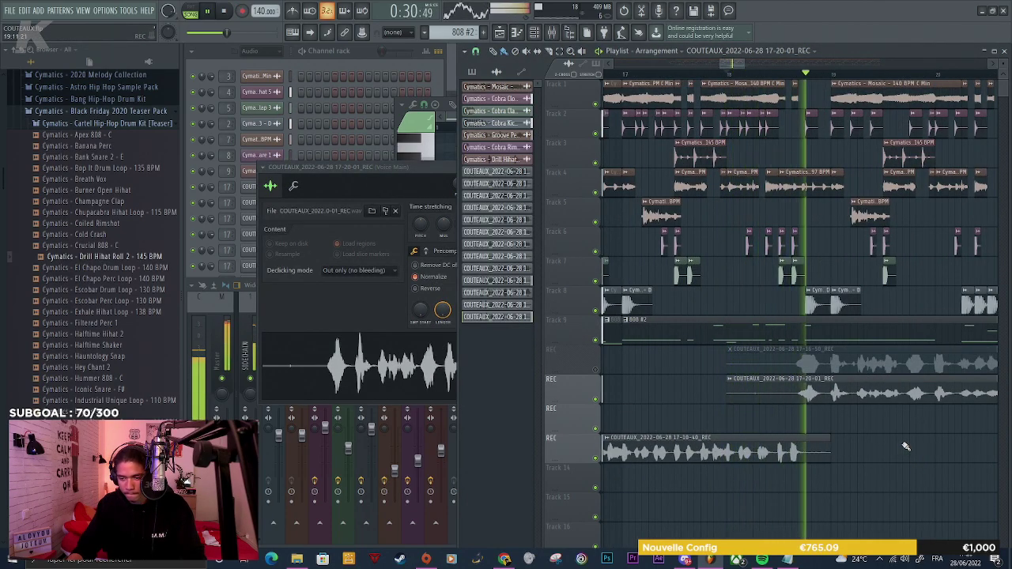
scroll(854, 403, "up", 2)
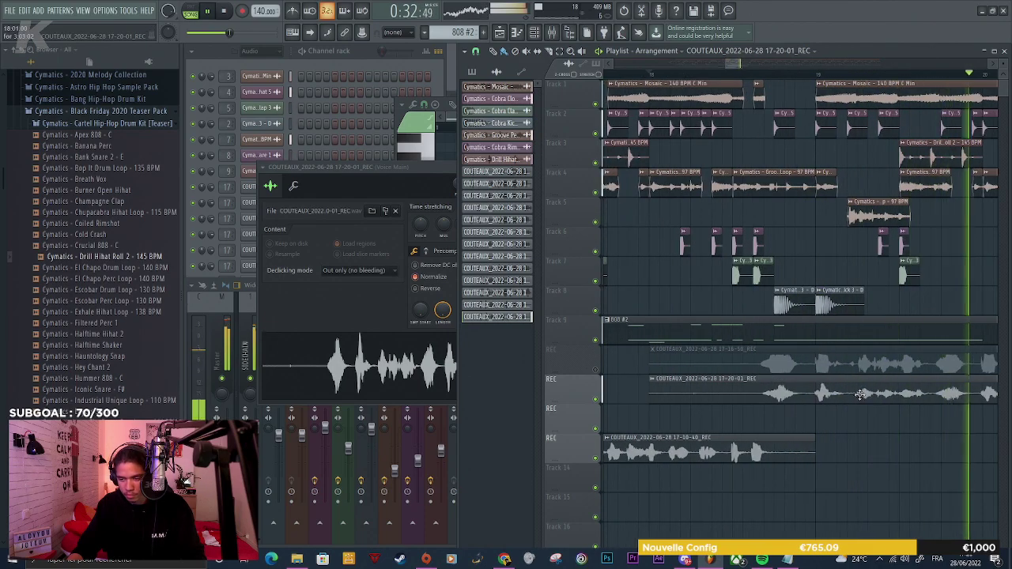
scroll(870, 411, "down", 3)
scroll(891, 420, "up", 3)
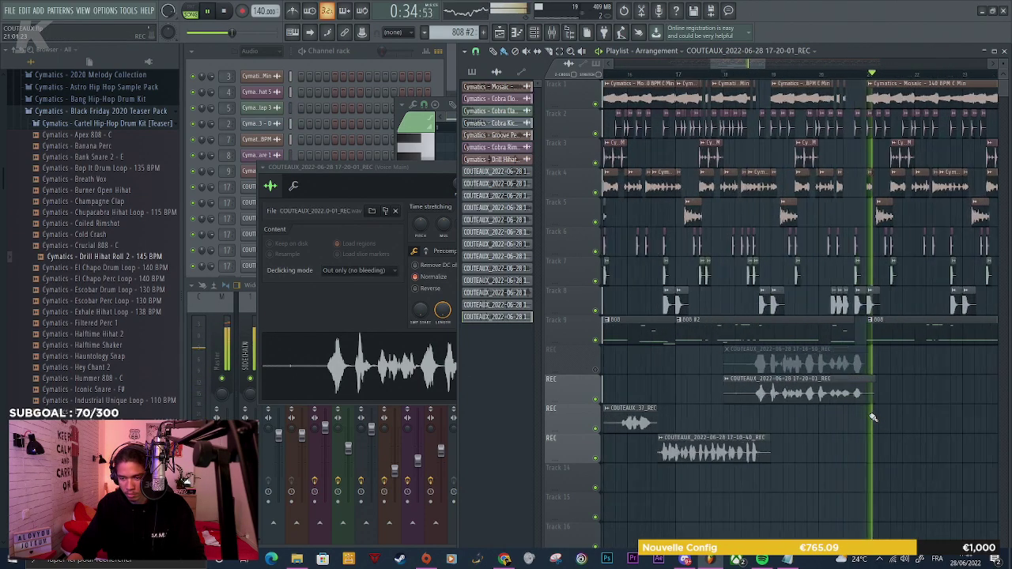
key("space")
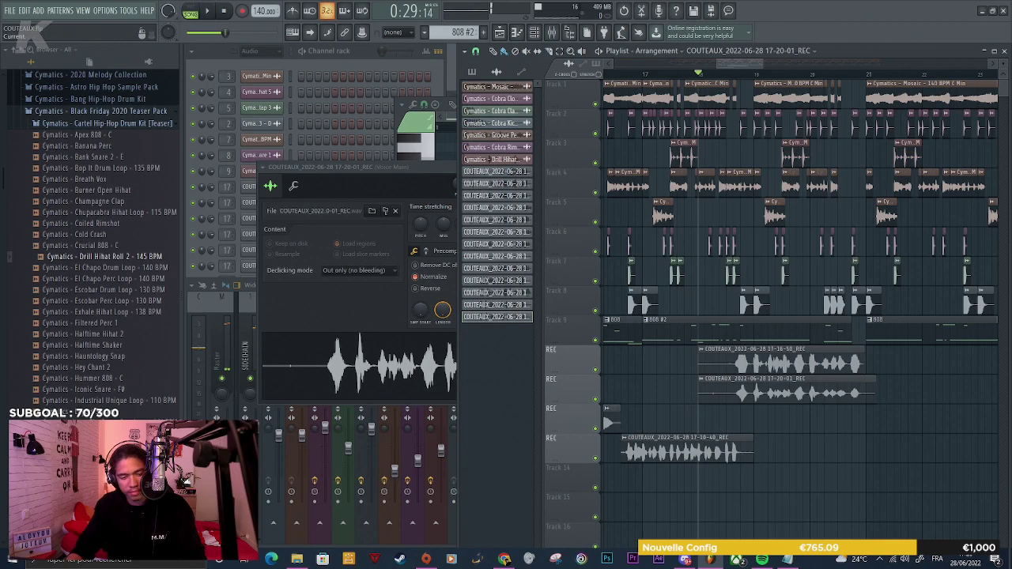
Check the REC mixer track's routing and mute the playlist track holding the older vocal take from bar 18
key("F9")
left_click(579, 362)
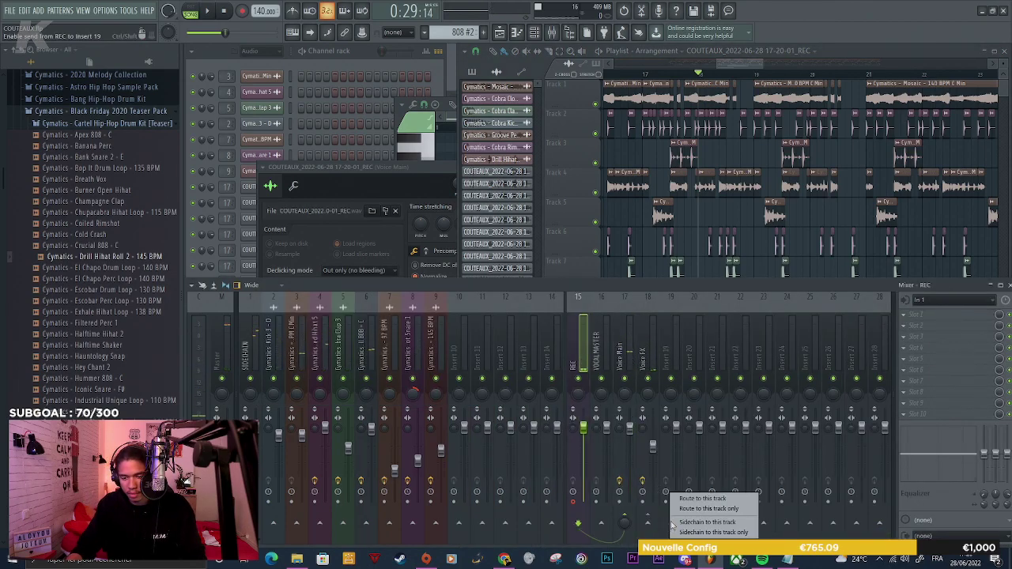
left_click(814, 49)
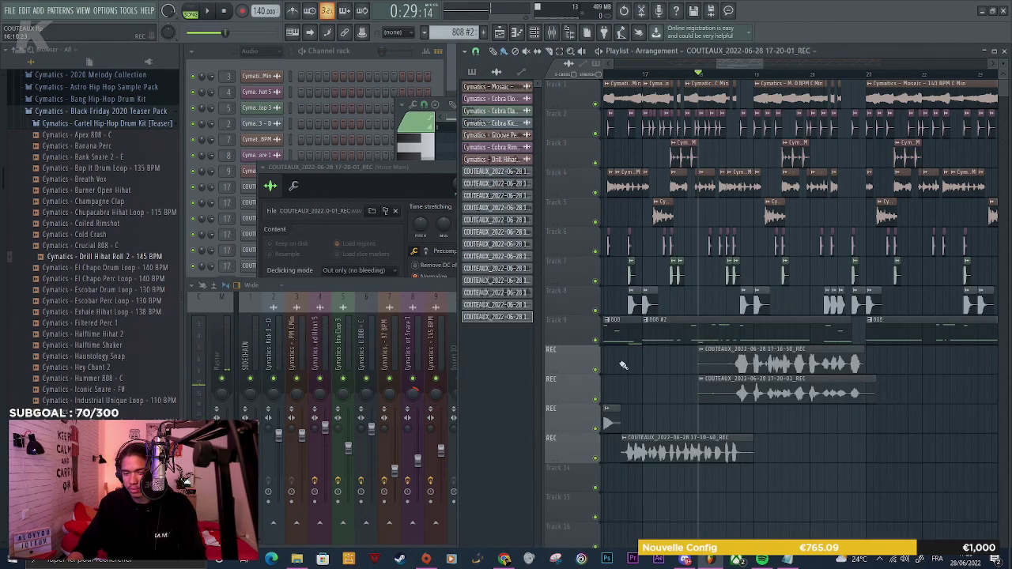
left_click(596, 369)
Play the section from bar 18 with the replacement take, and delete the muted older take from the playlist
key("space")
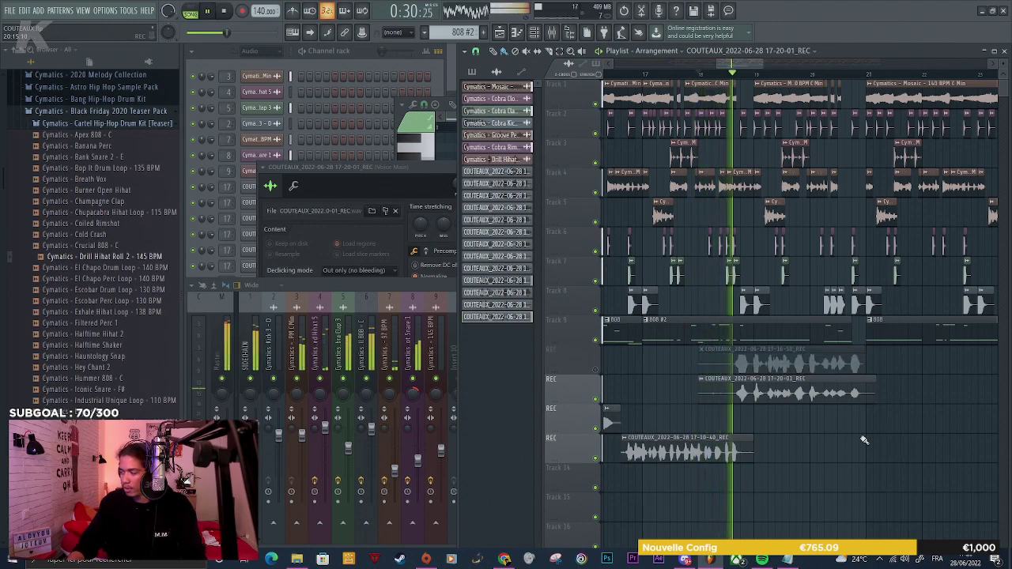
key("space")
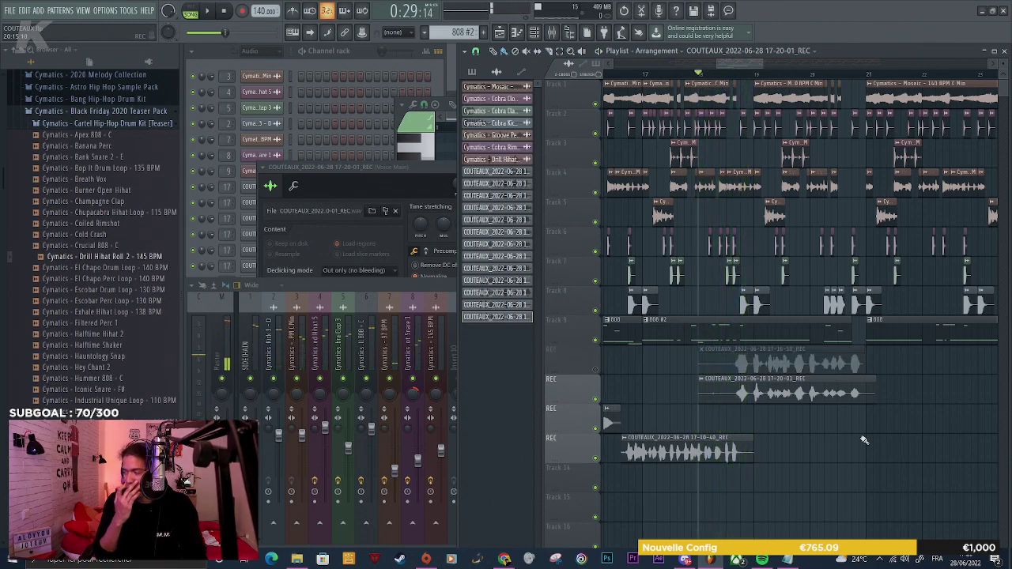
key("space")
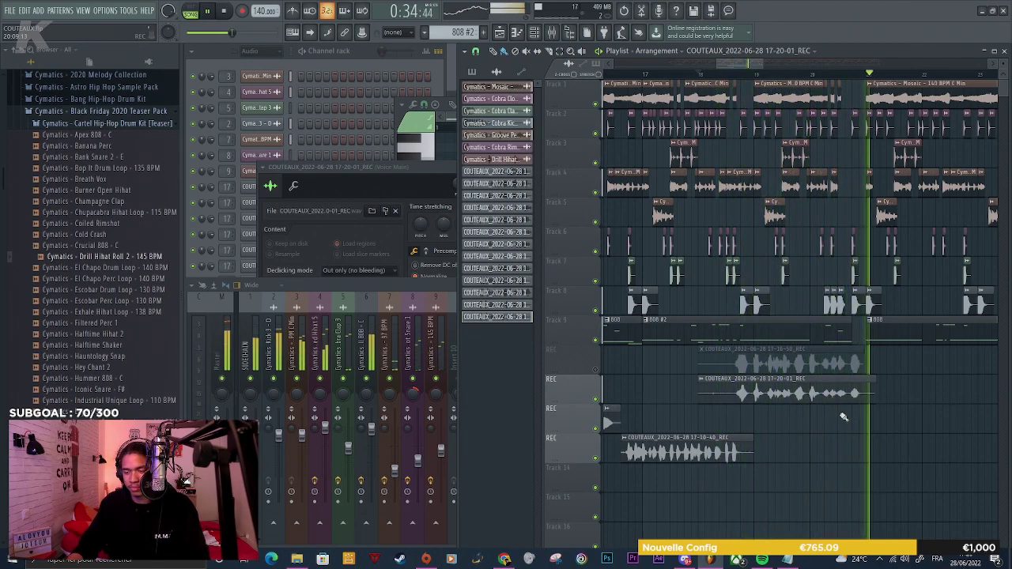
scroll(846, 423, "up", 2, "ctrl")
scroll(892, 409, "up", 2, "ctrl")
scroll(892, 383, "down", 2, "ctrl")
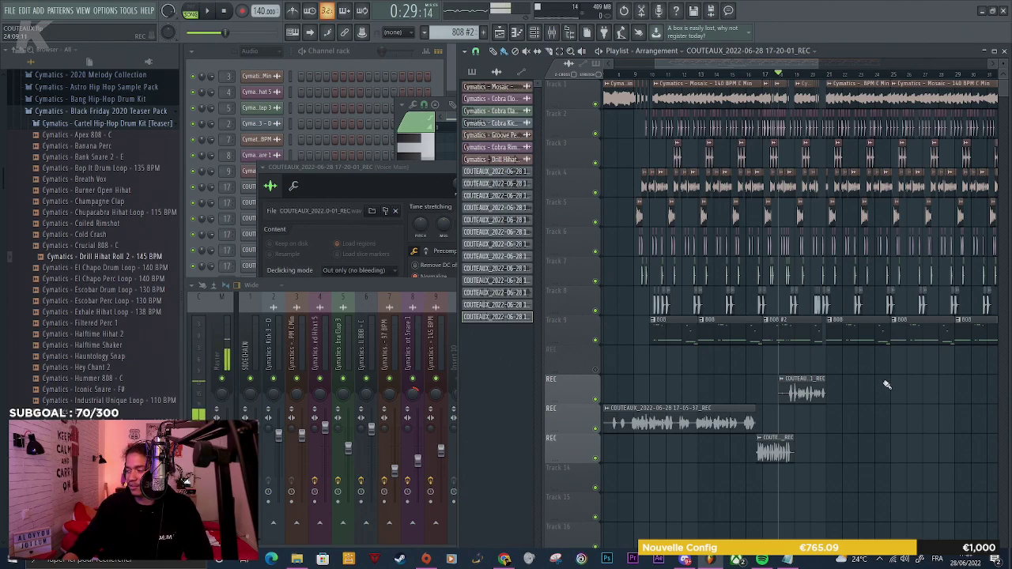
Play the arrangement from around bar 8 into bar 11 to check the beat against the first vocal take
scroll(894, 395, "down", 3)
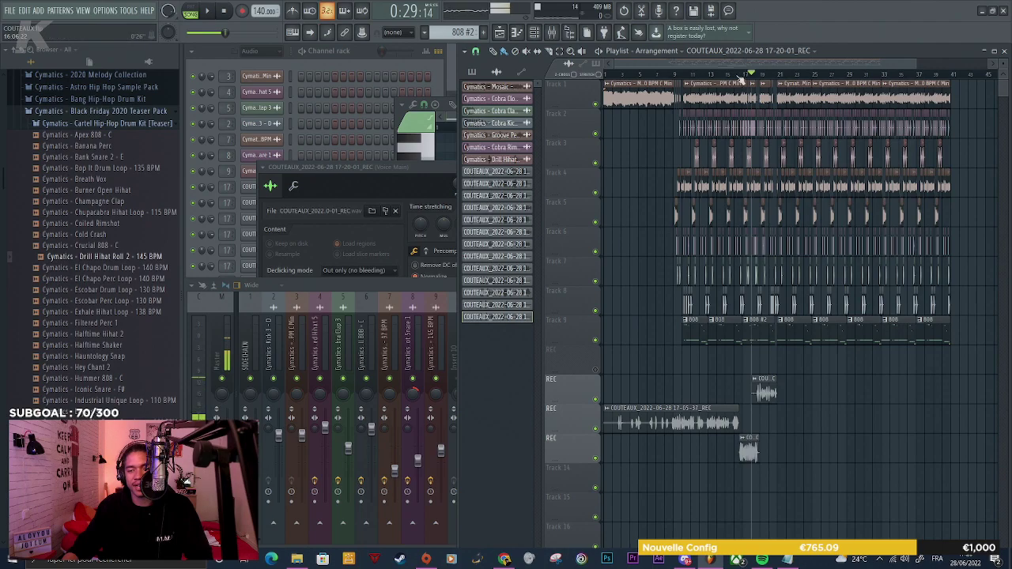
scroll(746, 265, "down", 2)
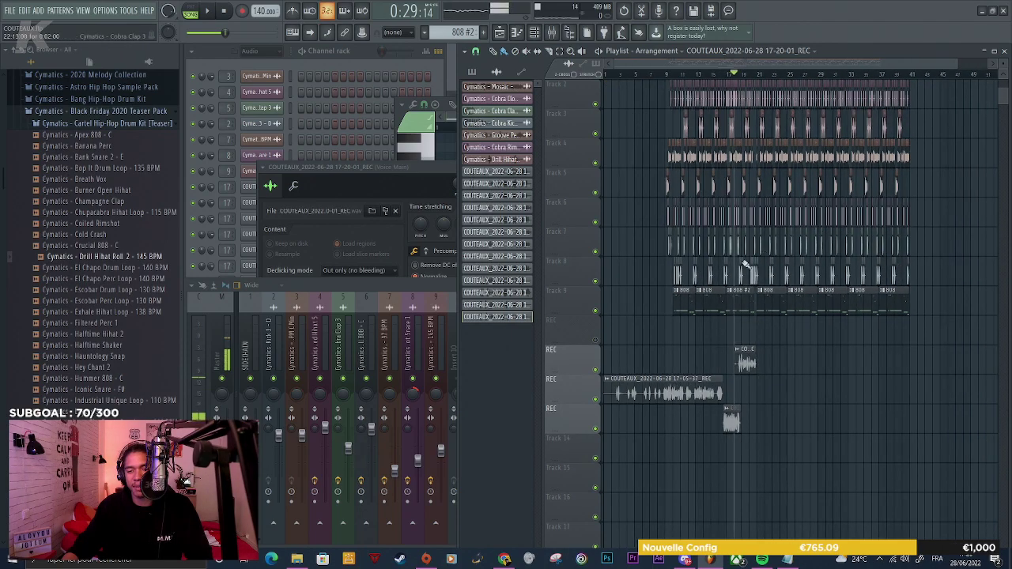
left_click(663, 78)
key("space")
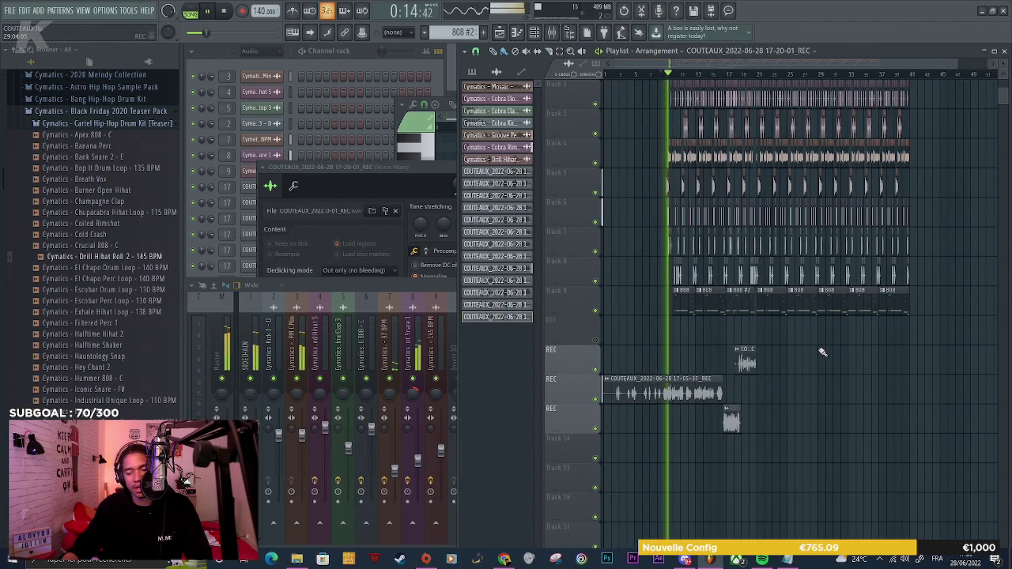
scroll(757, 368, "up", 8)
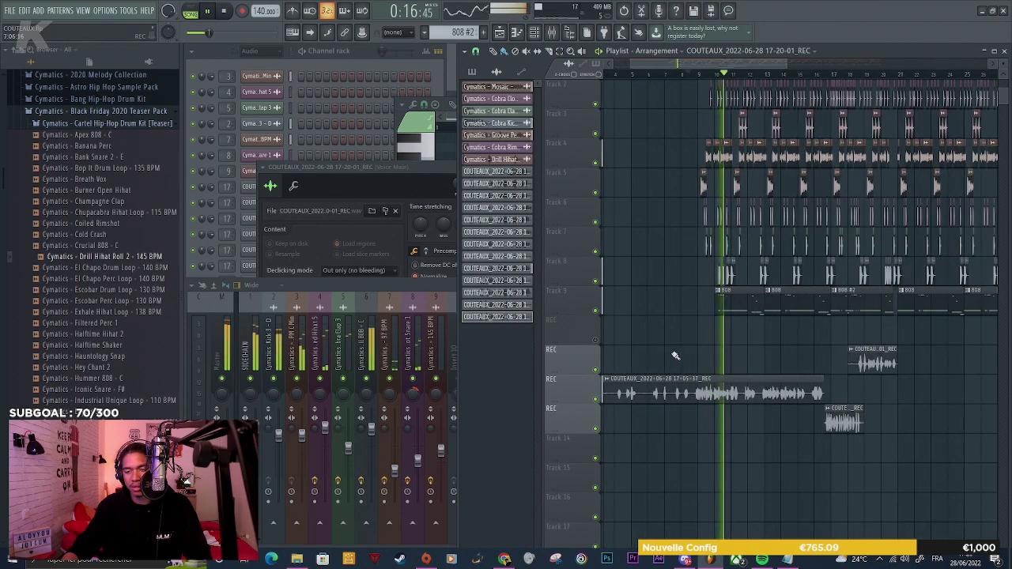
key("space")
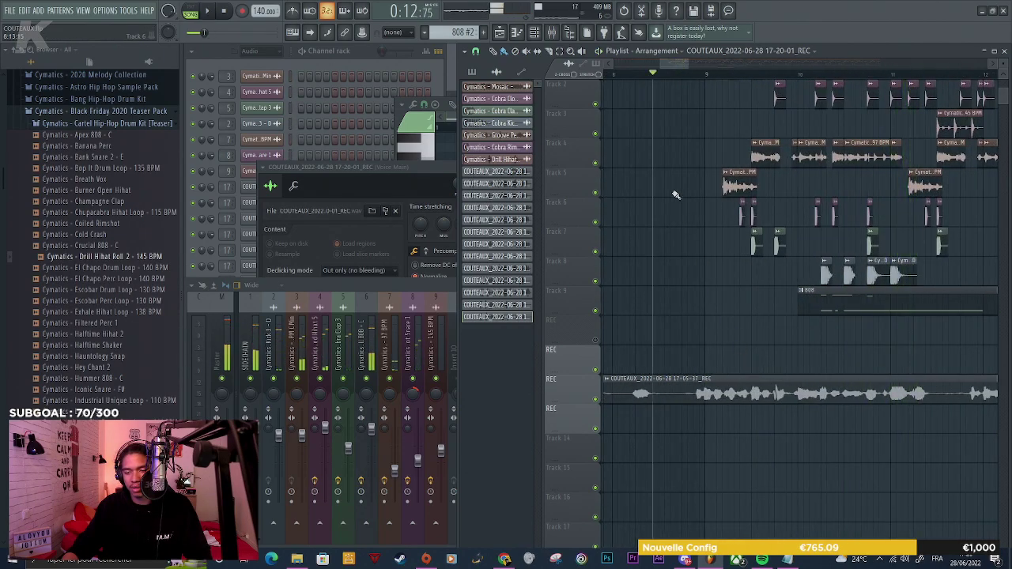
left_click(618, 80)
key("space")
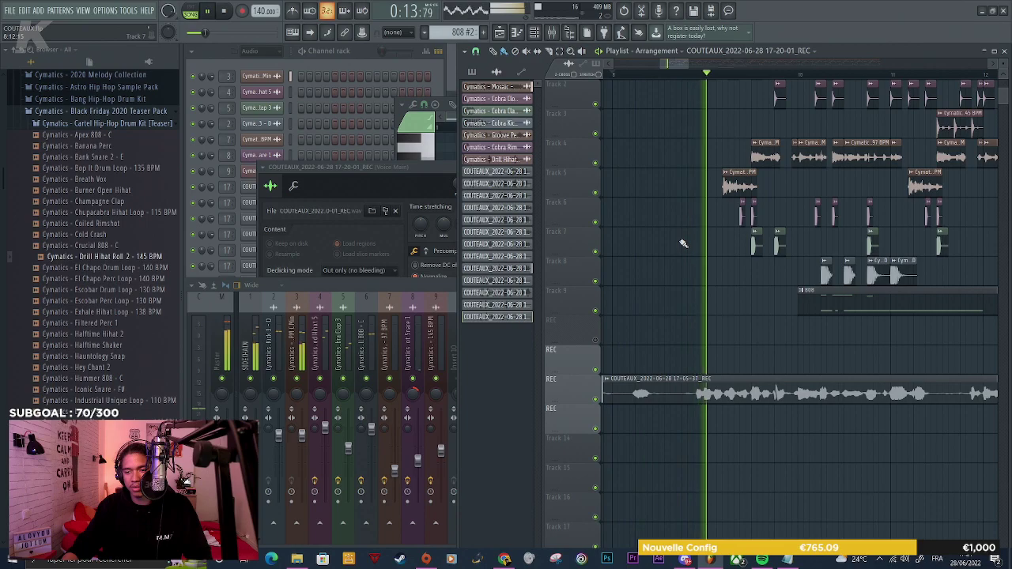
scroll(683, 244, "up", 1)
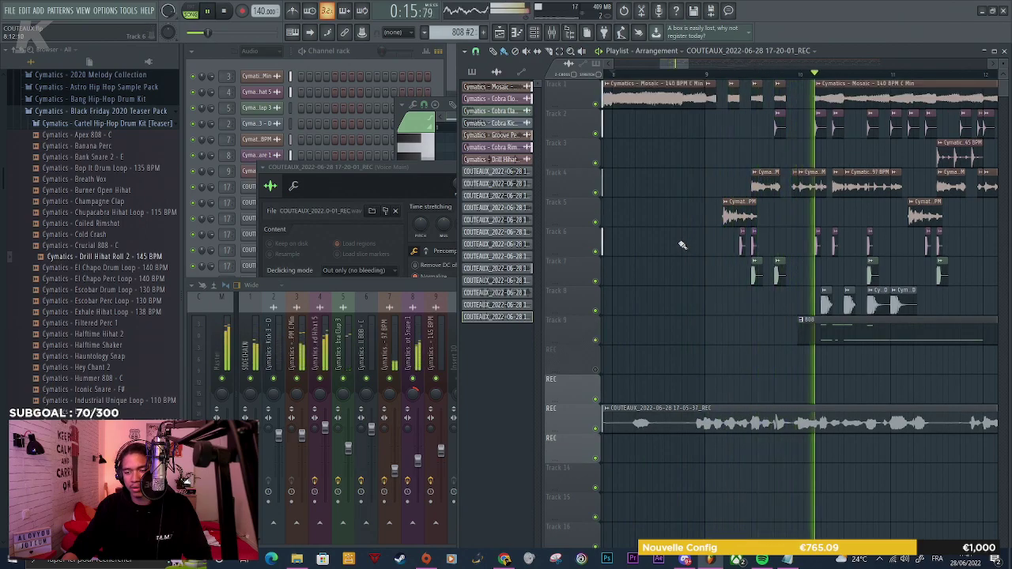
scroll(681, 244, "down", 3)
scroll(751, 333, "up", 4)
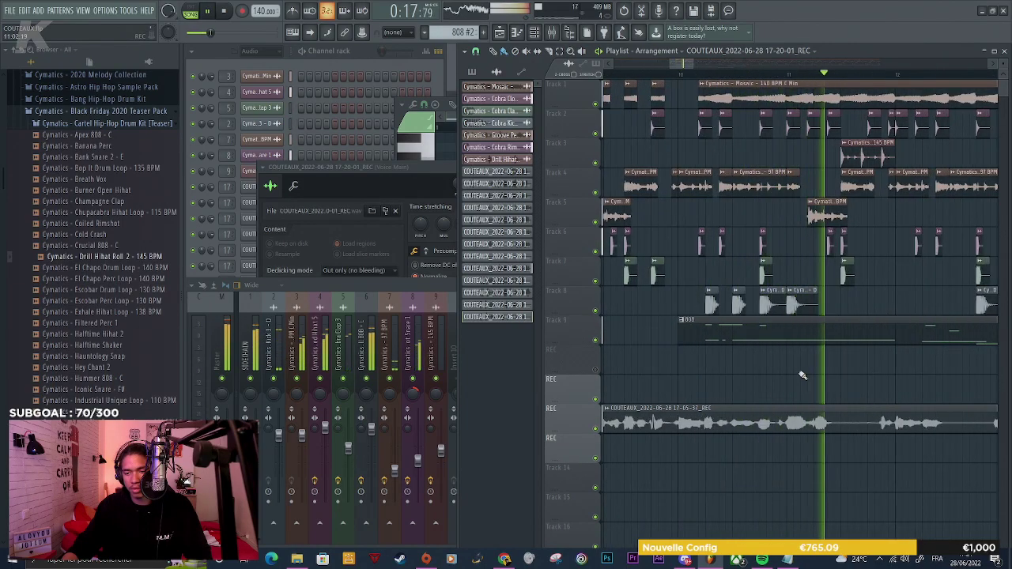
key("space")
Slice the first 808 pattern clip at bar 11 and trim its earlier part to end at the last beat of bar 10
scroll(764, 207, "up", 2)
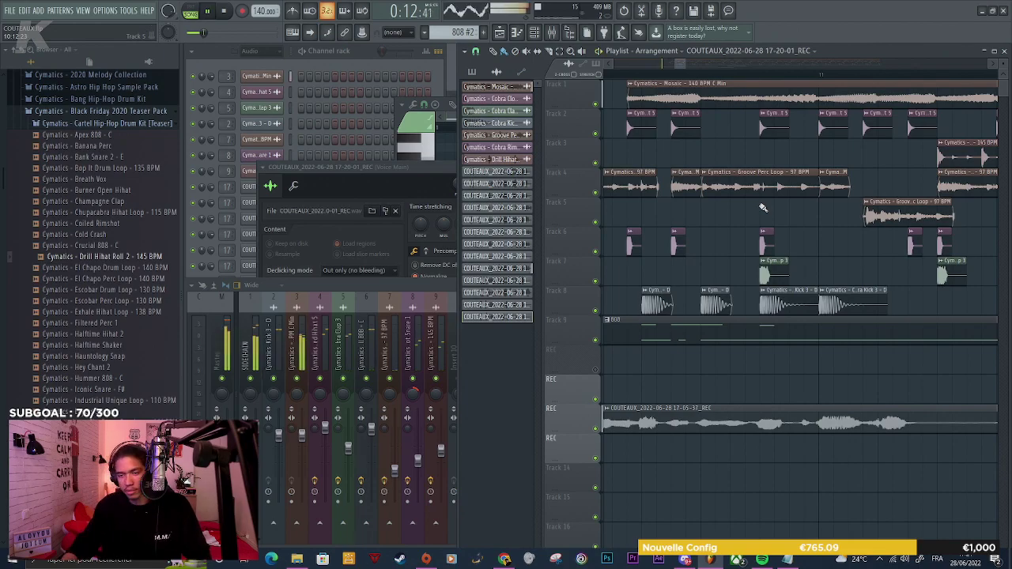
scroll(763, 208, "down", 1)
scroll(723, 238, "up", 1)
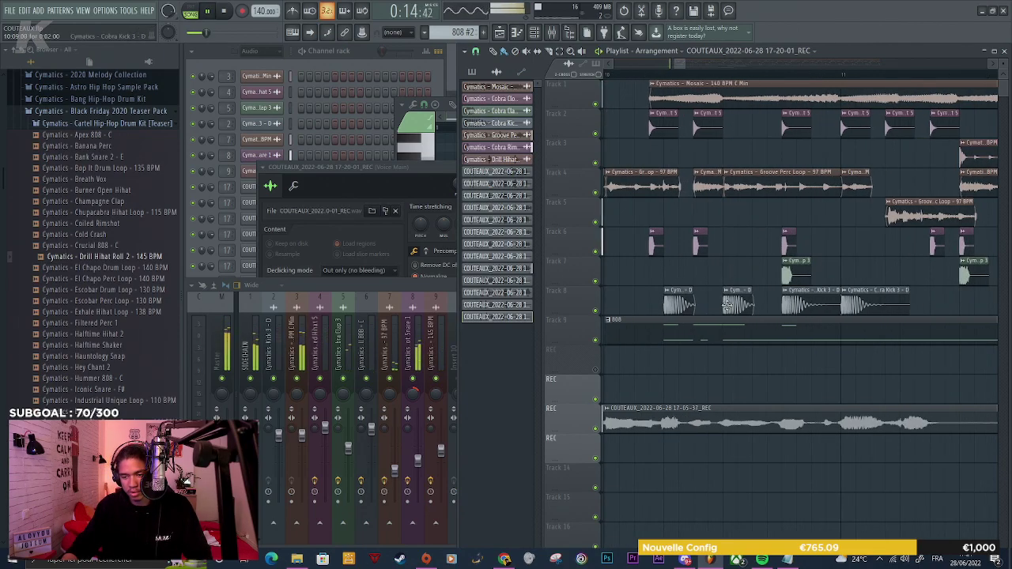
scroll(726, 303, "up", 1)
left_click_drag(884, 348, 884, 320)
right_click(859, 332)
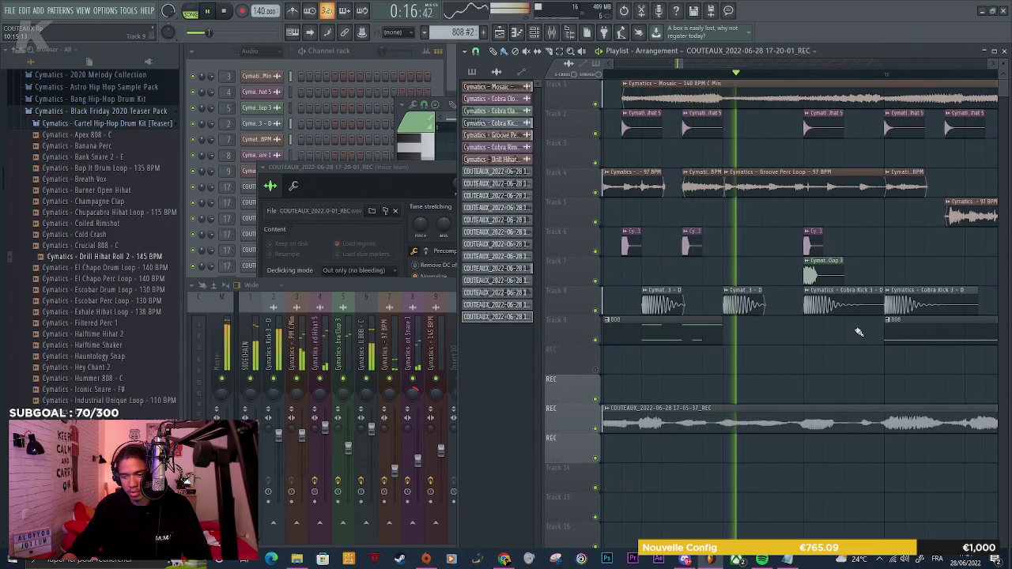
key("b")
key("space")
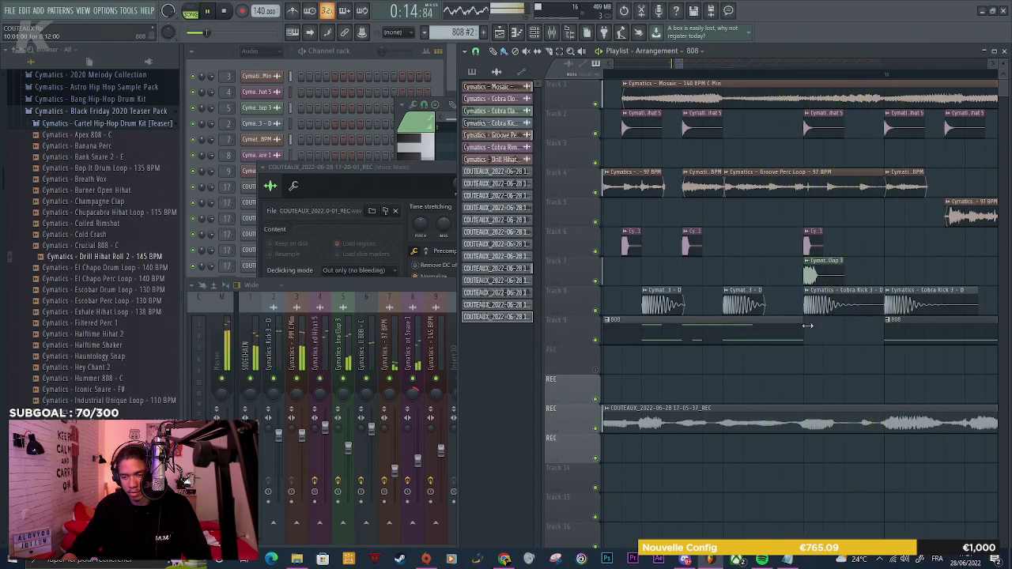
Cut the melody, groove percussion, rim, clap and kick clips from the last beat of bar 10, and play the break
key("space")
right_click(821, 91)
key("space")
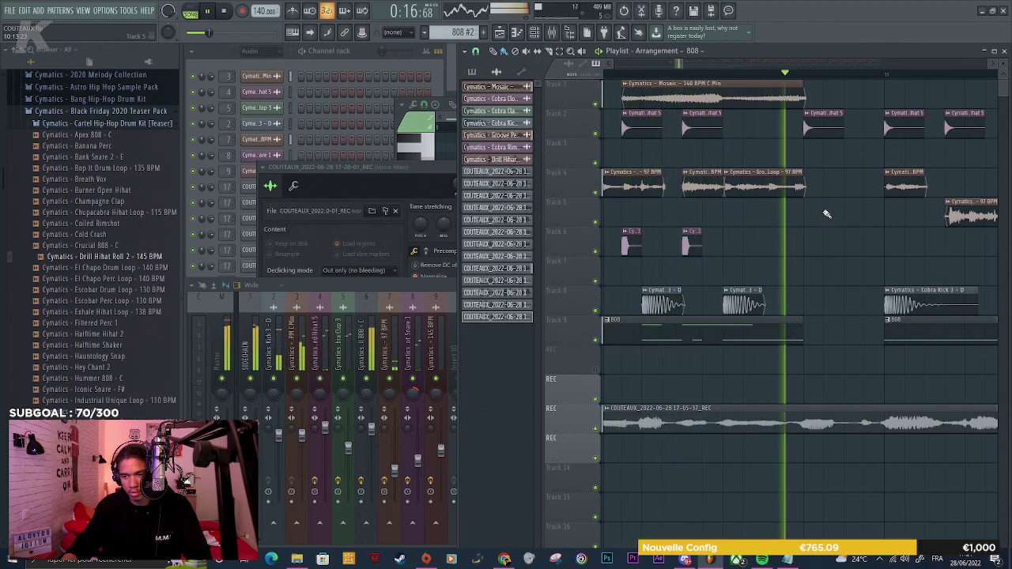
scroll(826, 213, "down", 3)
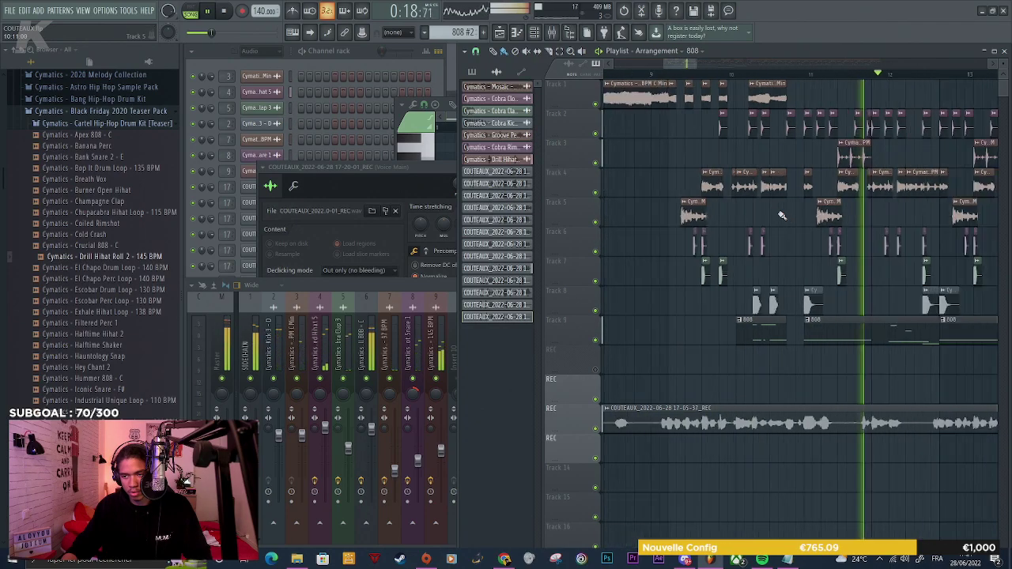
key("space")
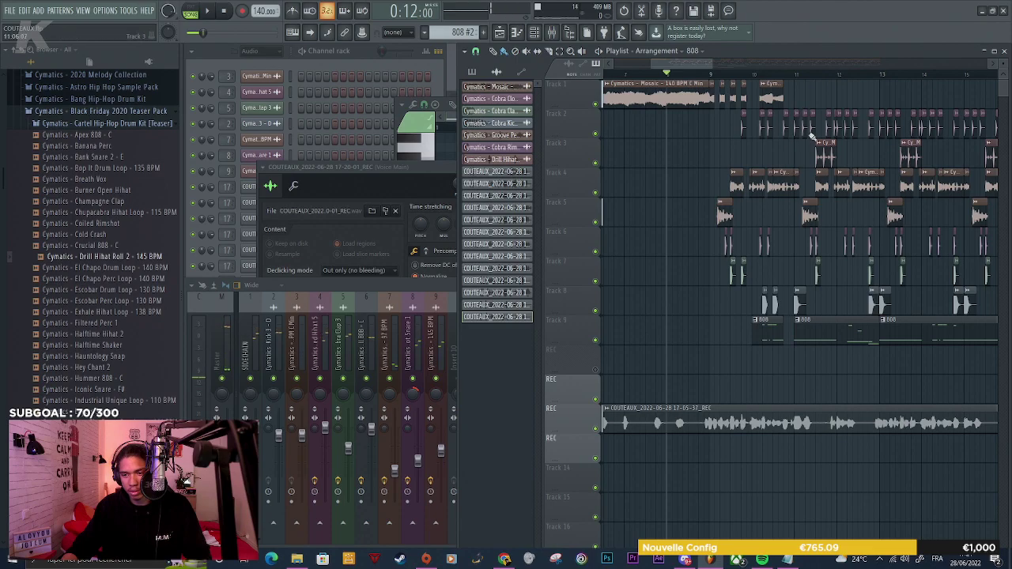
Restore the melody from bar 11 onward, leave the last beat of bar 10 without melody, and start playback
scroll(812, 136, "up", 4)
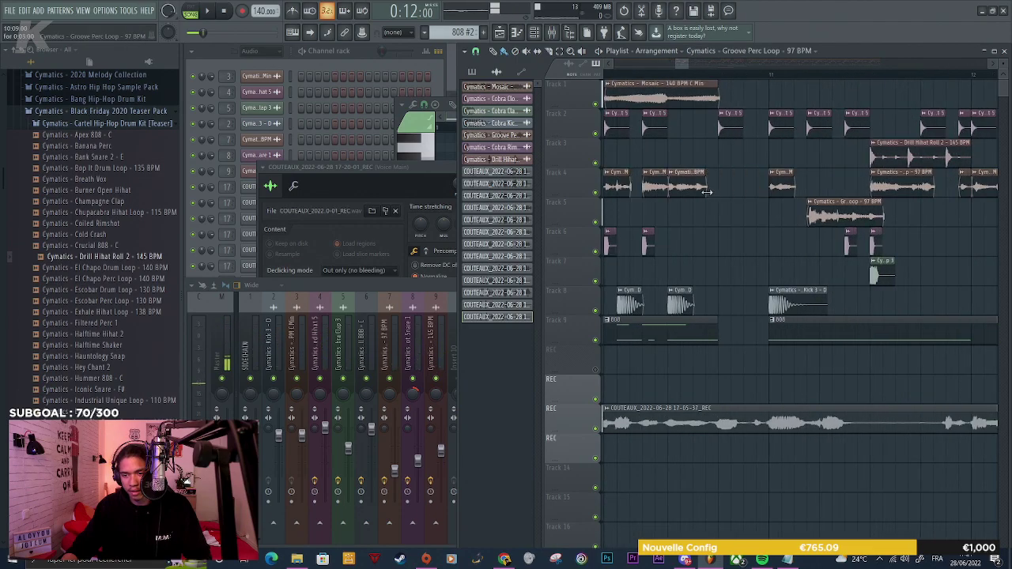
scroll(675, 114, "down", 5)
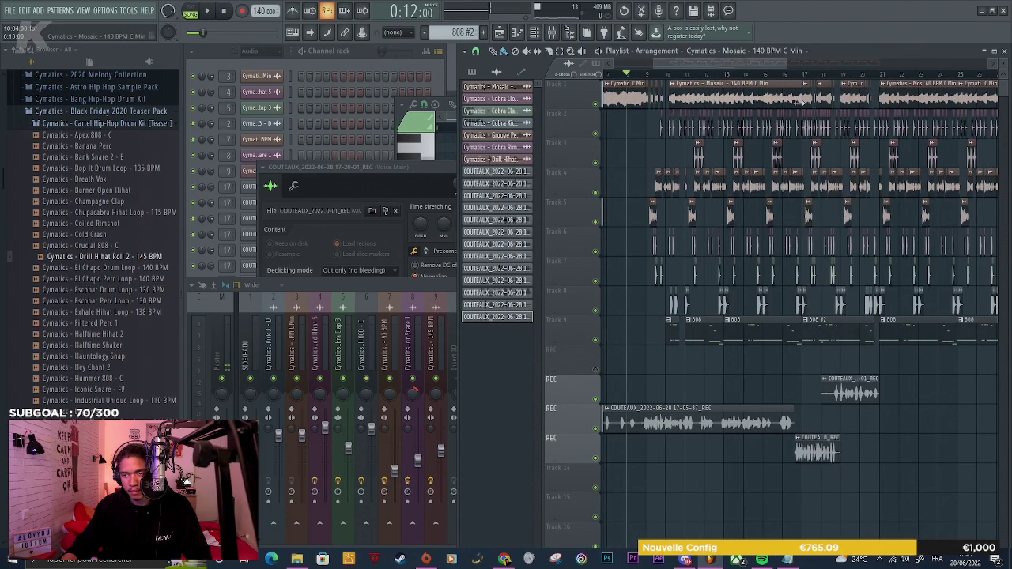
scroll(794, 102, "up", 5)
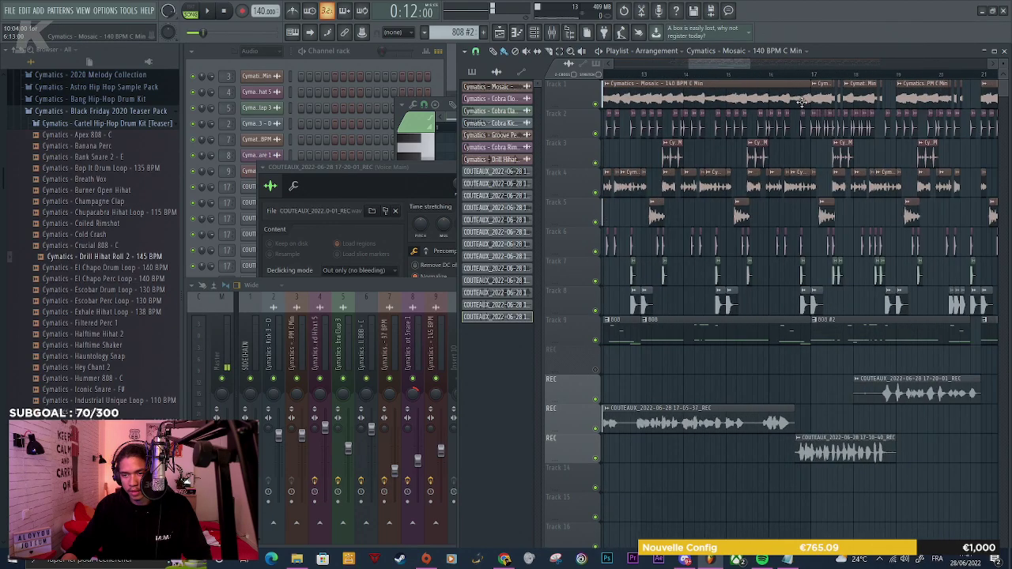
scroll(797, 107, "up", 6)
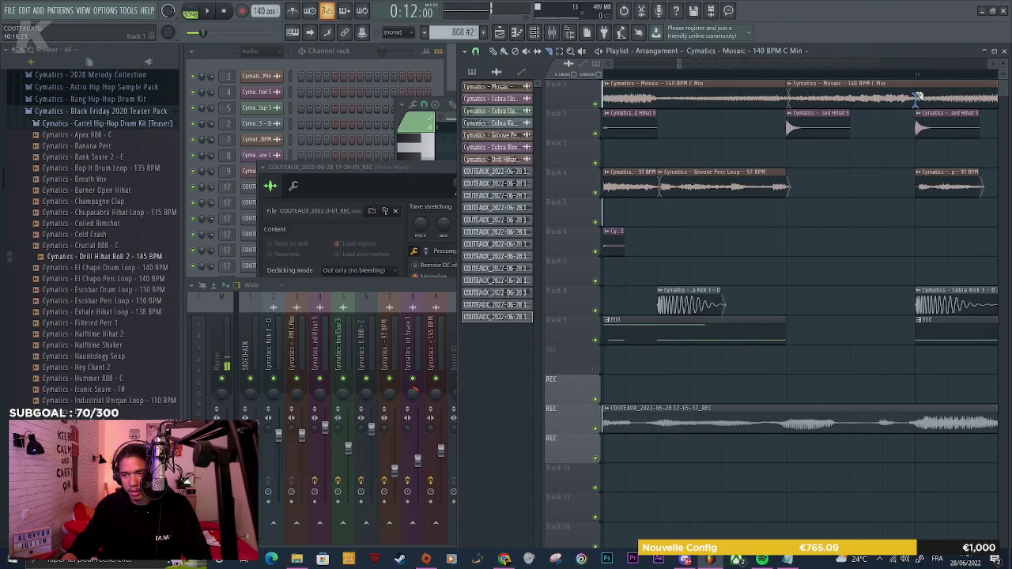
key("space")
Play the arrangement through the bar 10 break and on to the last vocal take, checking the beat against the vocals
scroll(679, 167, "down", 4)
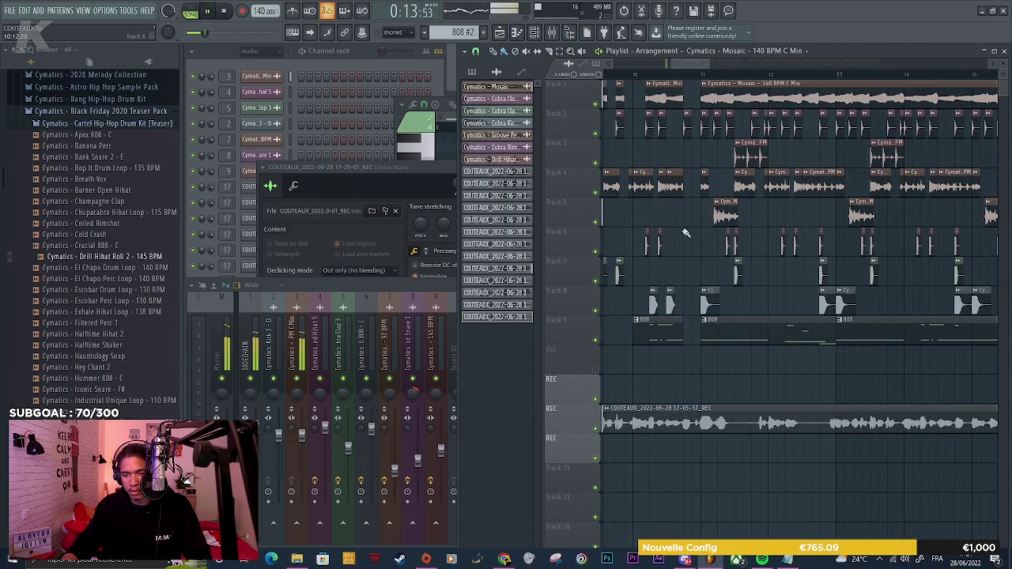
scroll(712, 246, "up", 3)
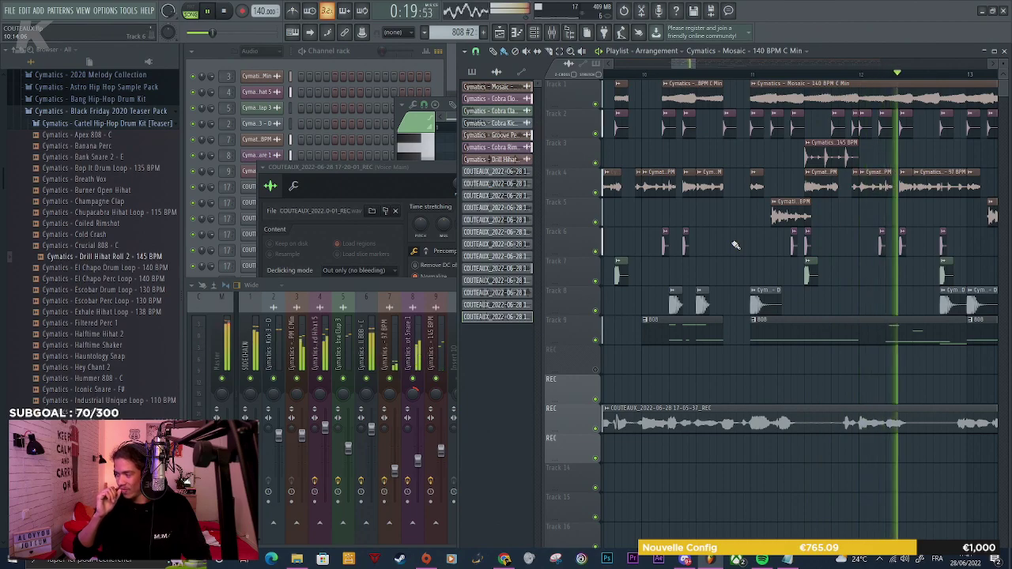
key("space")
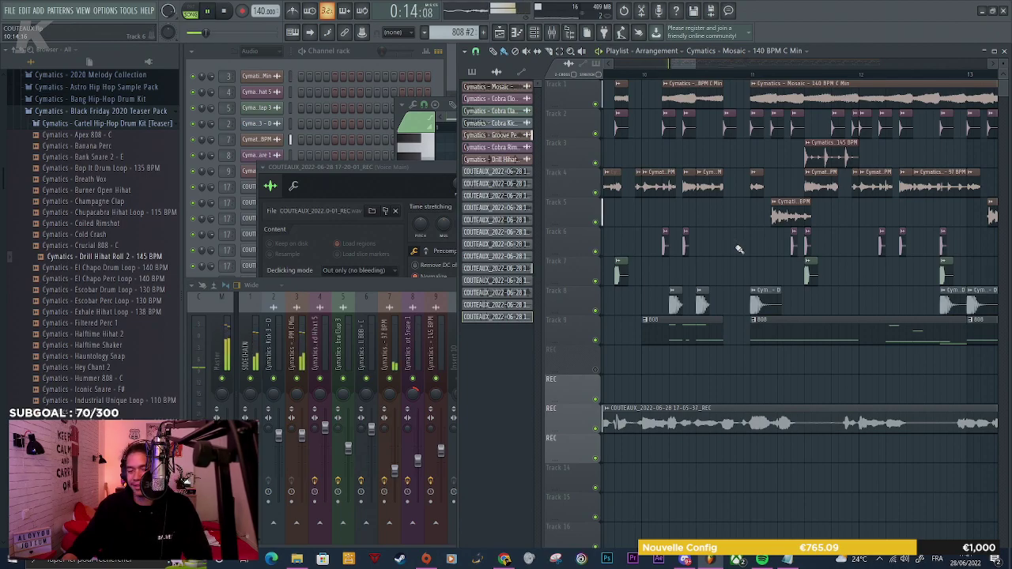
scroll(739, 250, "down", 3)
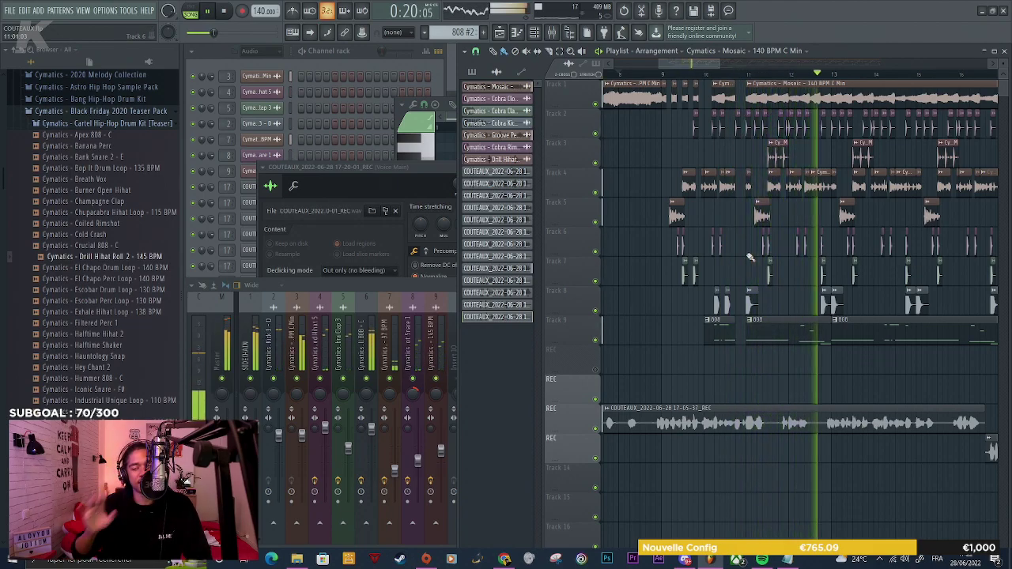
scroll(736, 256, "down", 4)
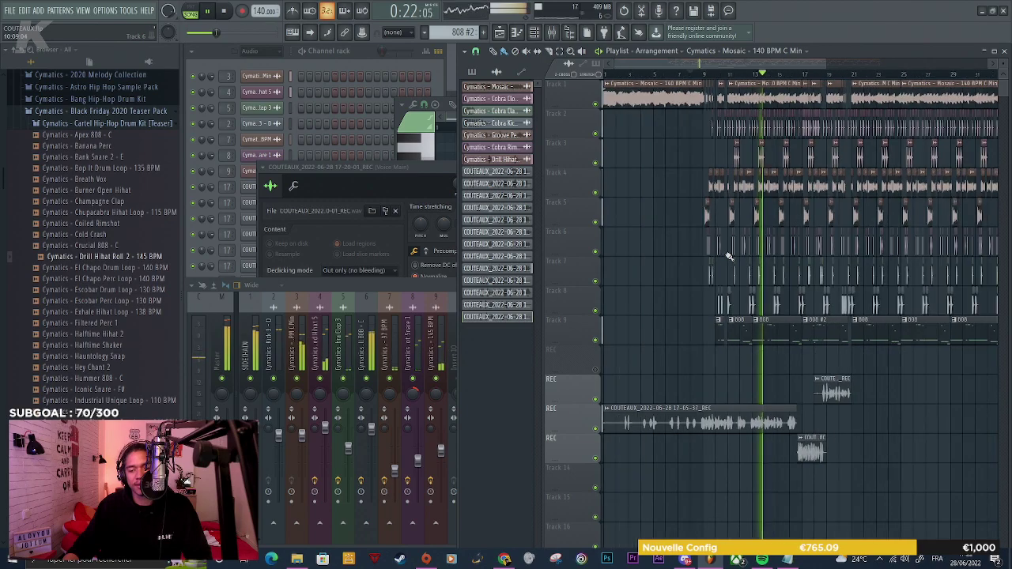
scroll(762, 285, "up", 4)
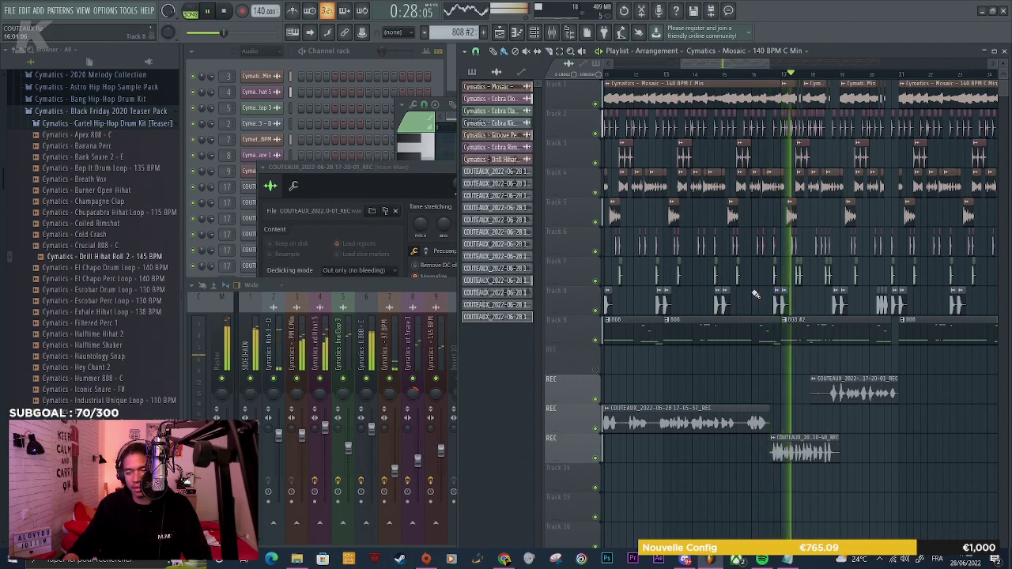
scroll(781, 303, "down", 3)
scroll(781, 302, "up", 3)
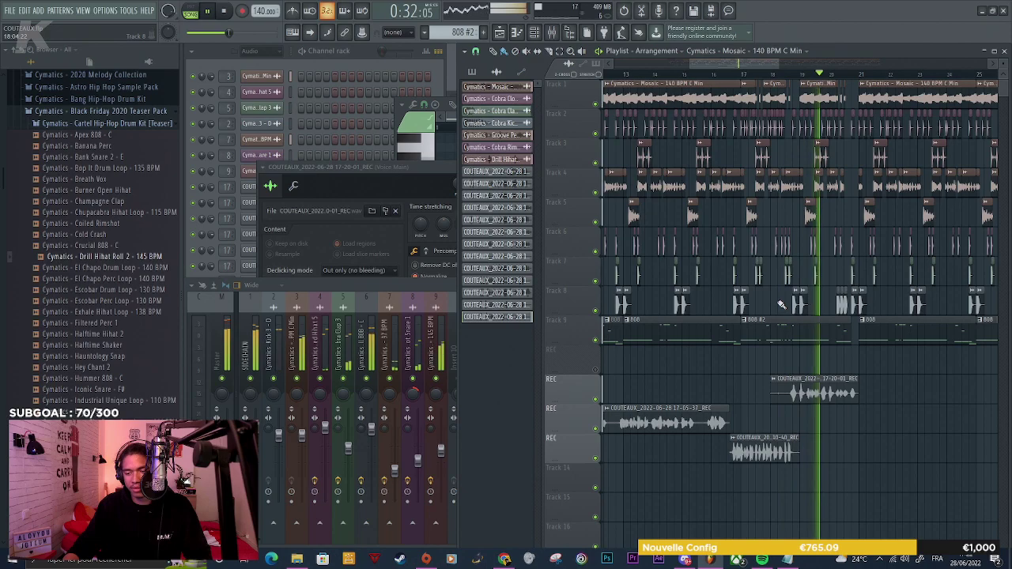
scroll(865, 350, "down", 3)
scroll(758, 449, "up", 2)
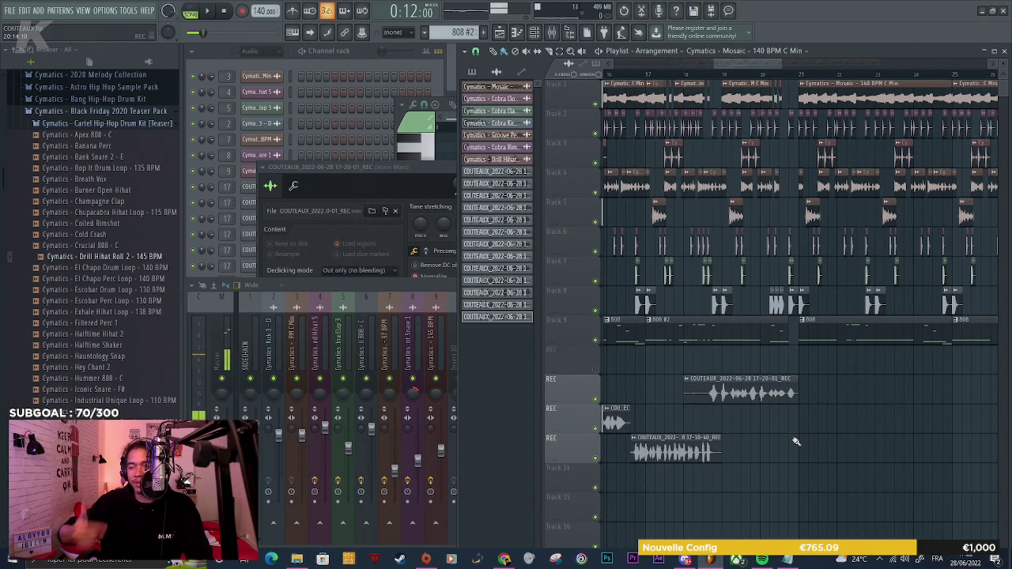
Delete the melody, drum and 808 clips between bars 21 and 25
scroll(768, 435, "up", 2)
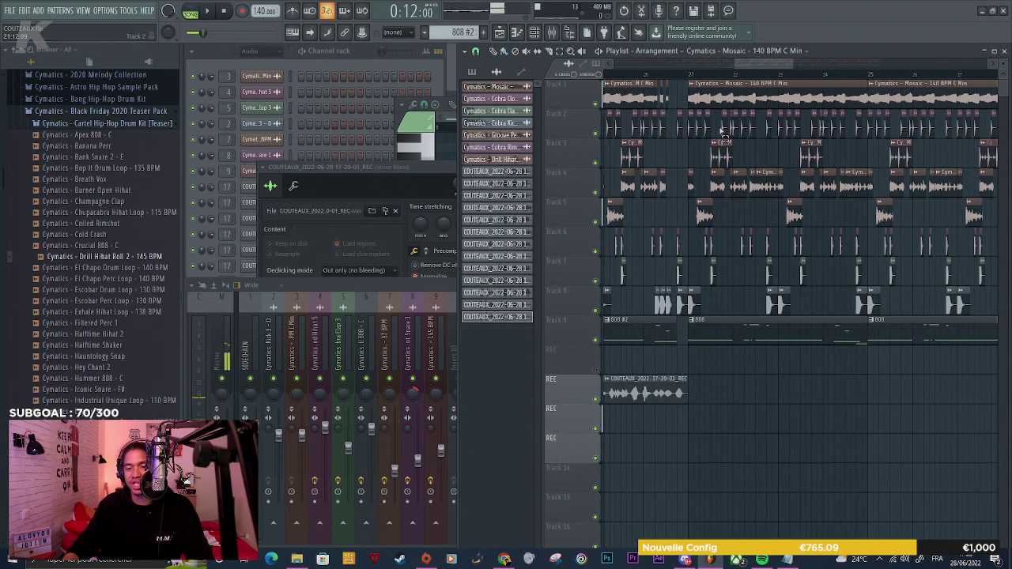
left_click_drag(692, 105, 867, 337)
key("Delete")
scroll(781, 370, "down", 2)
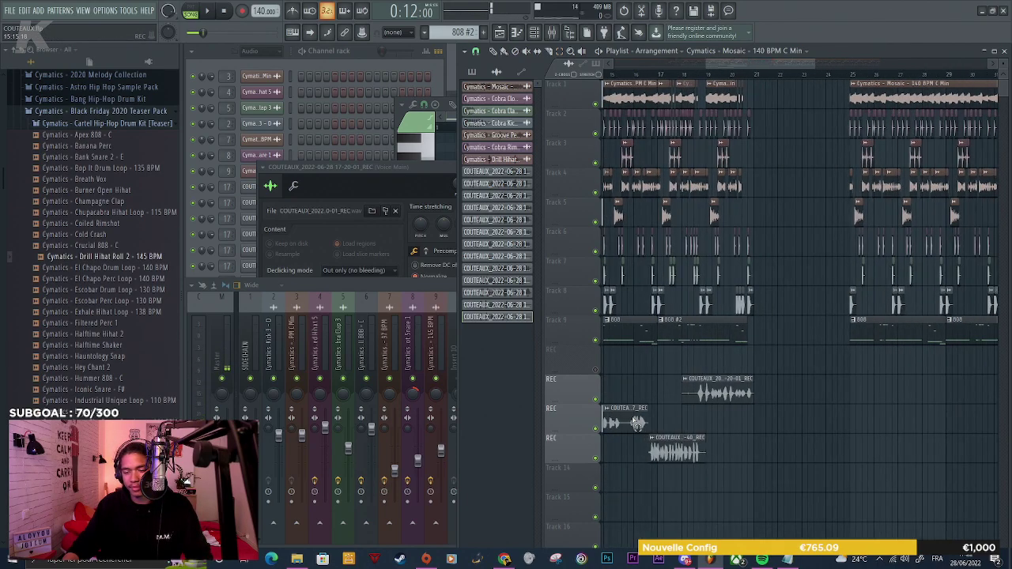
Duplicate the beat clips from bar 17 to 21 with their two vocal takes, aligning the copies to start the beat at bar 21
left_click_drag(848, 462, 680, 98)
scroll(682, 98, "down", 3)
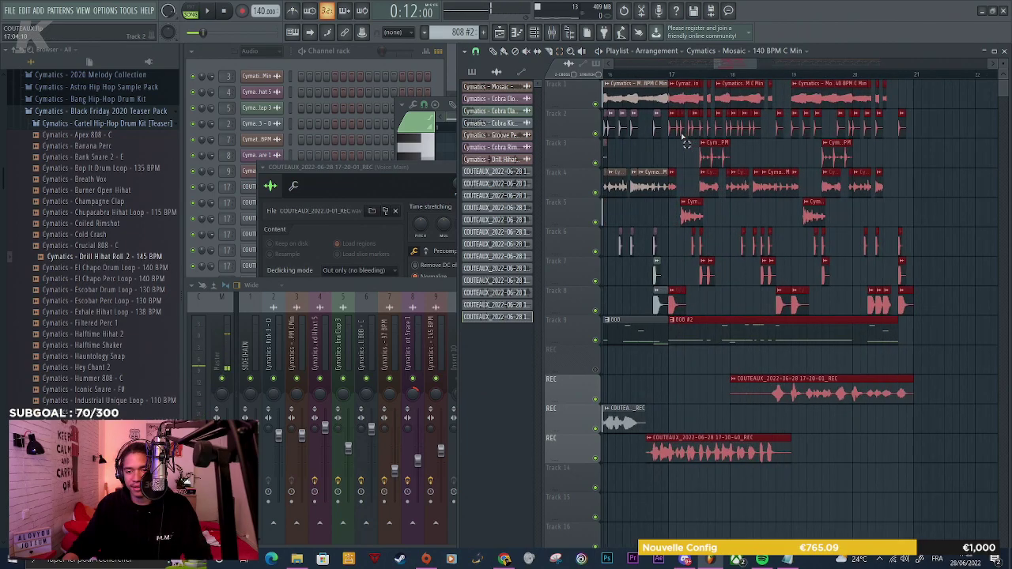
key("ctrl+b")
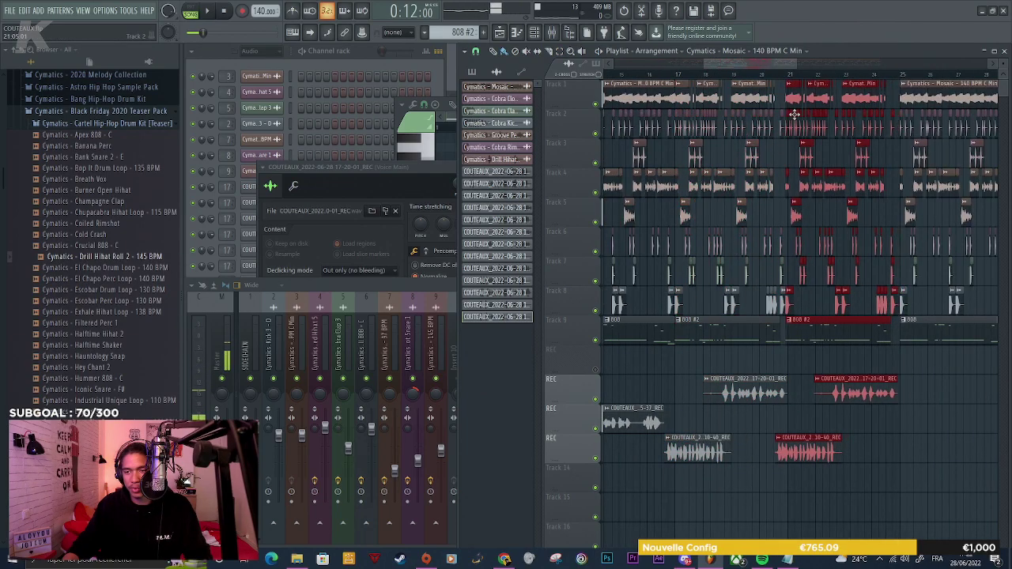
left_click_drag(794, 114, 796, 115)
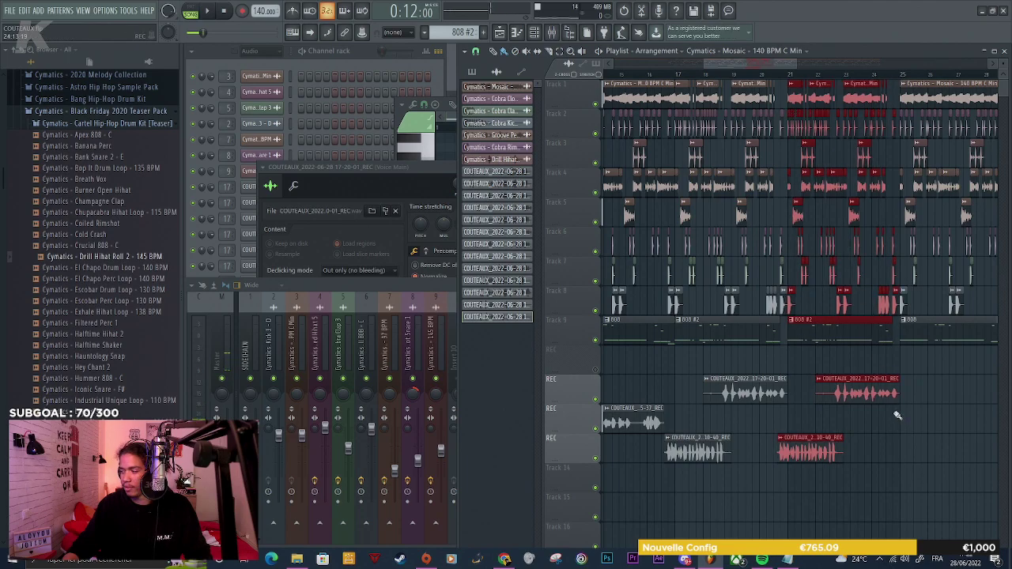
left_click(902, 449)
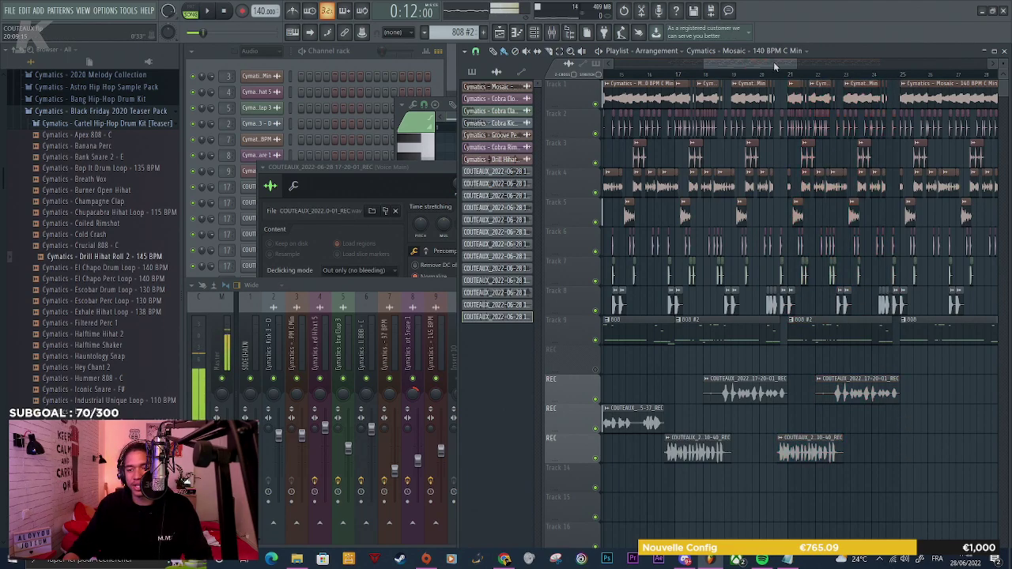
Trim the end of the upper vocal take to just before the last beat of bar 20, and play the transition from bar 20
left_click(780, 76)
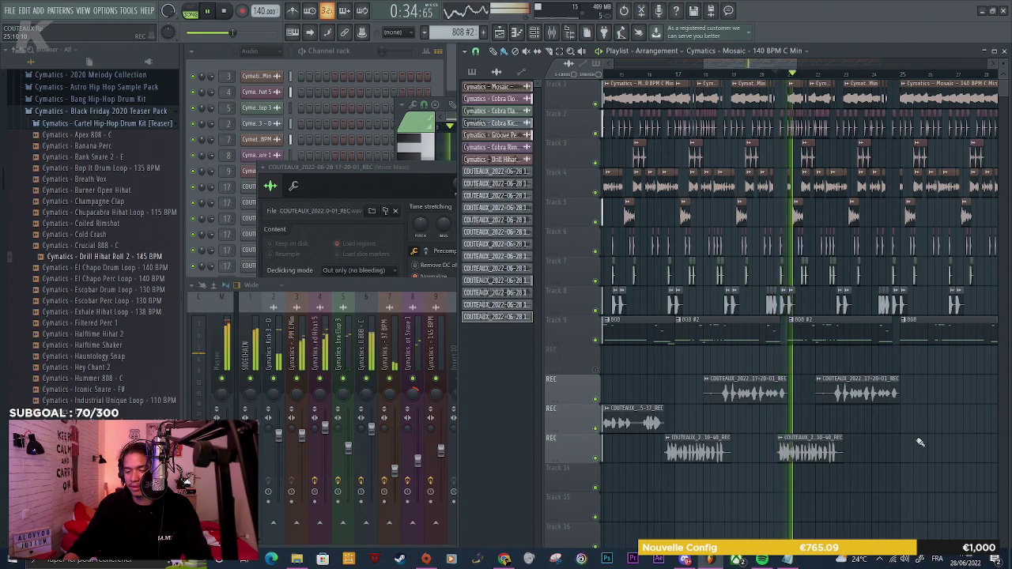
scroll(779, 421, "up", 5)
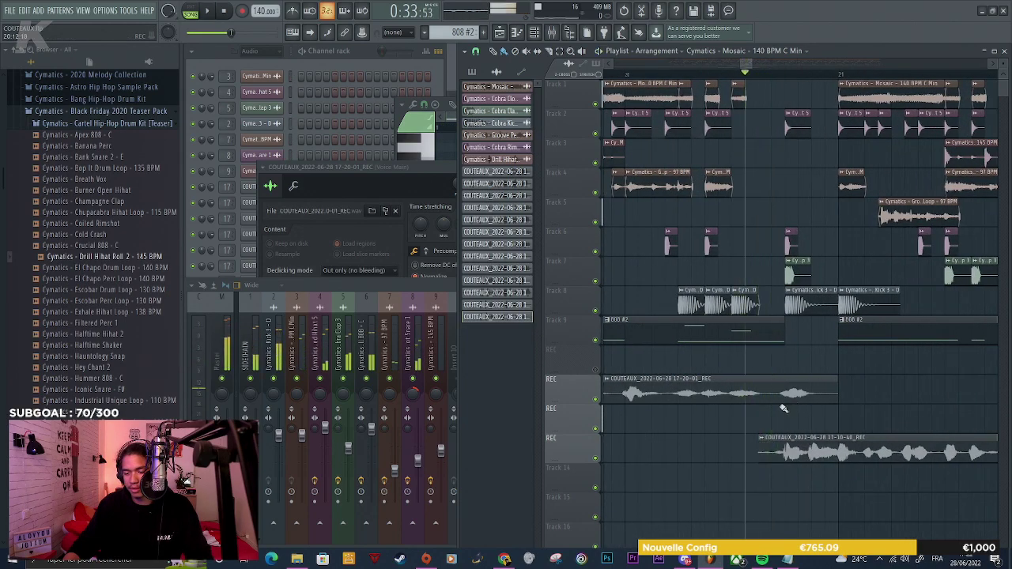
right_click(773, 383)
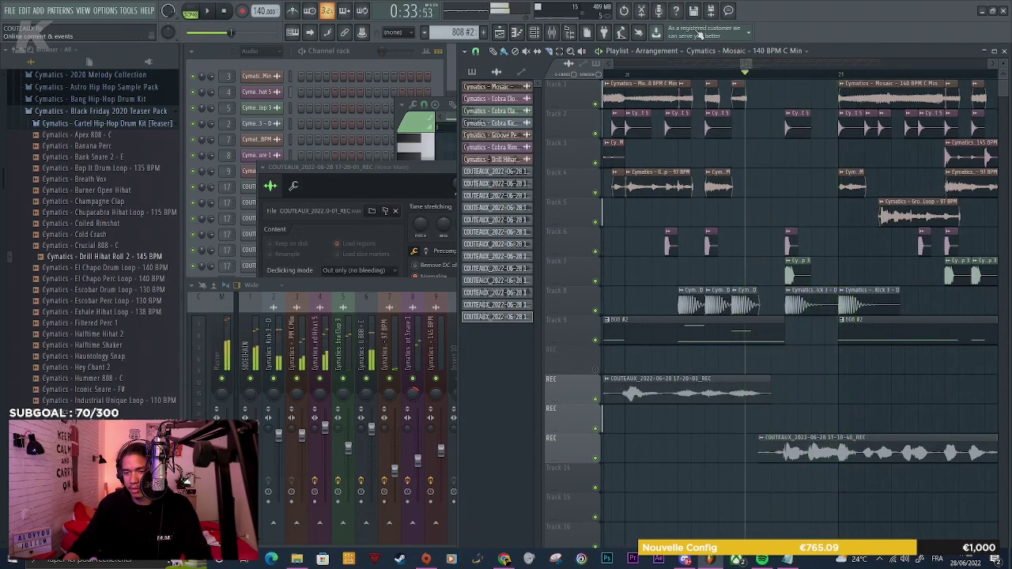
left_click(625, 76)
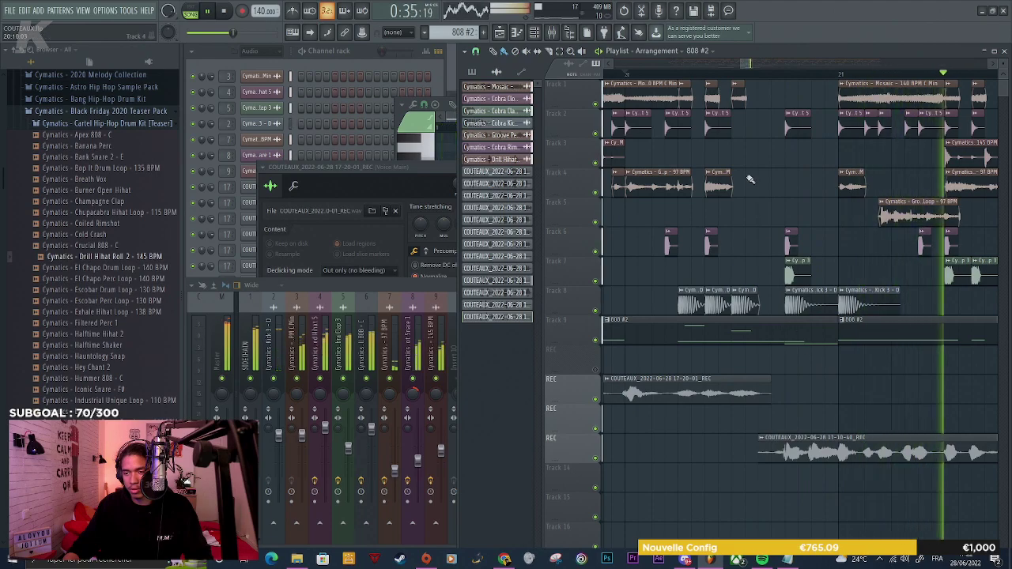
key("space")
key("space")
left_click_drag(840, 91, 789, 90)
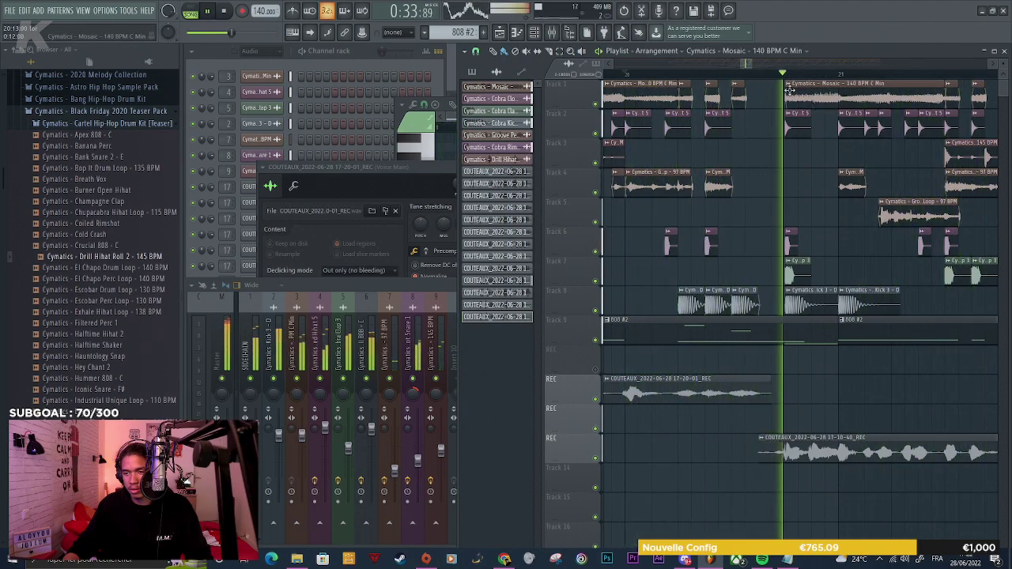
key("ctrl+z")
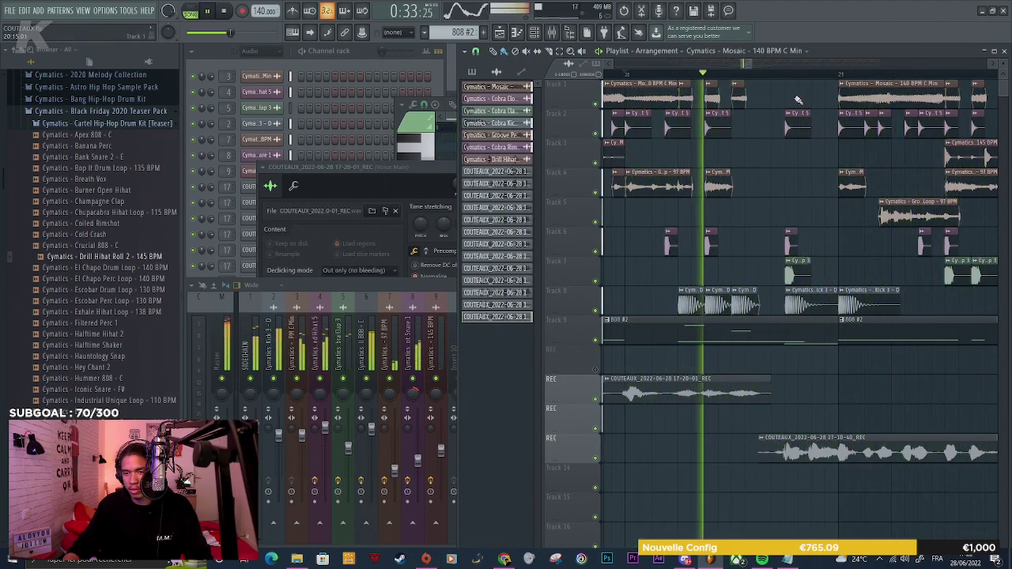
key("space")
Add a melody clip filling the last beat of bar 20 up to bar 21, and play the transition into the duplicated section
left_click_drag(744, 91, 831, 100)
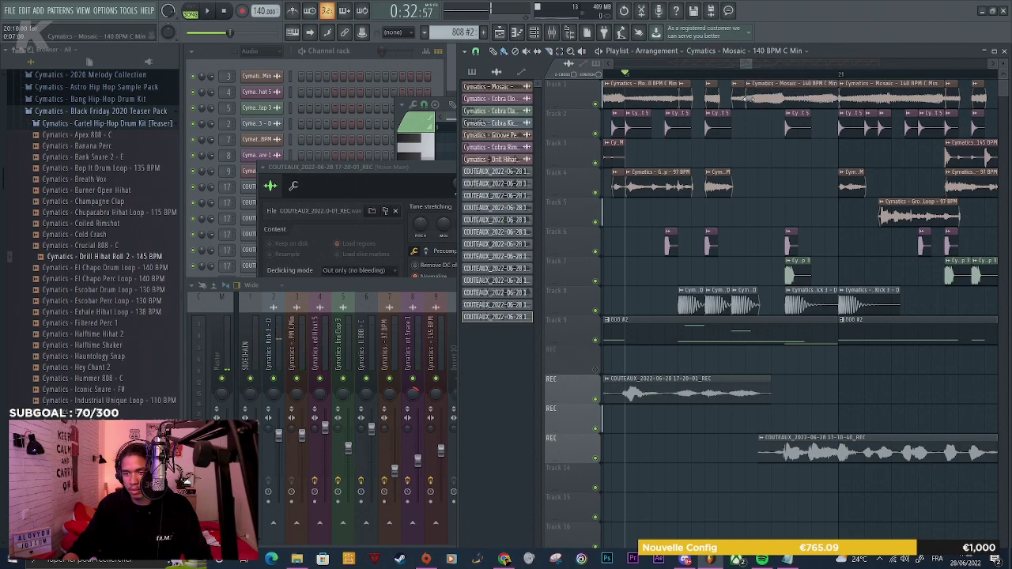
left_click_drag(748, 99, 785, 99)
key("space")
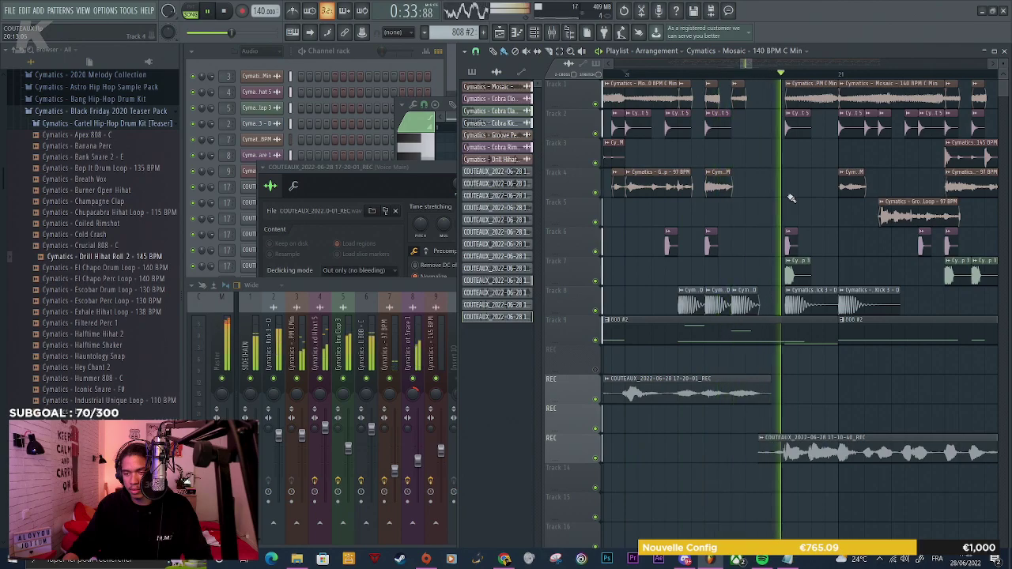
scroll(718, 209, "down", 4)
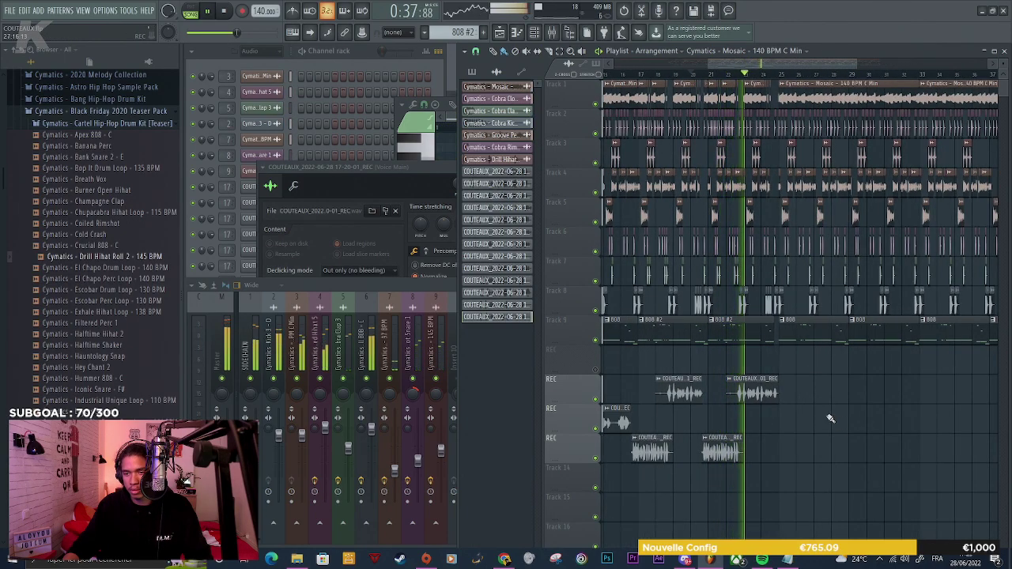
Slice the duplicated 808 #2 clip at the third and fourth beats of bar 22, delete the piece between, and play the break
scroll(759, 292, "up", 5)
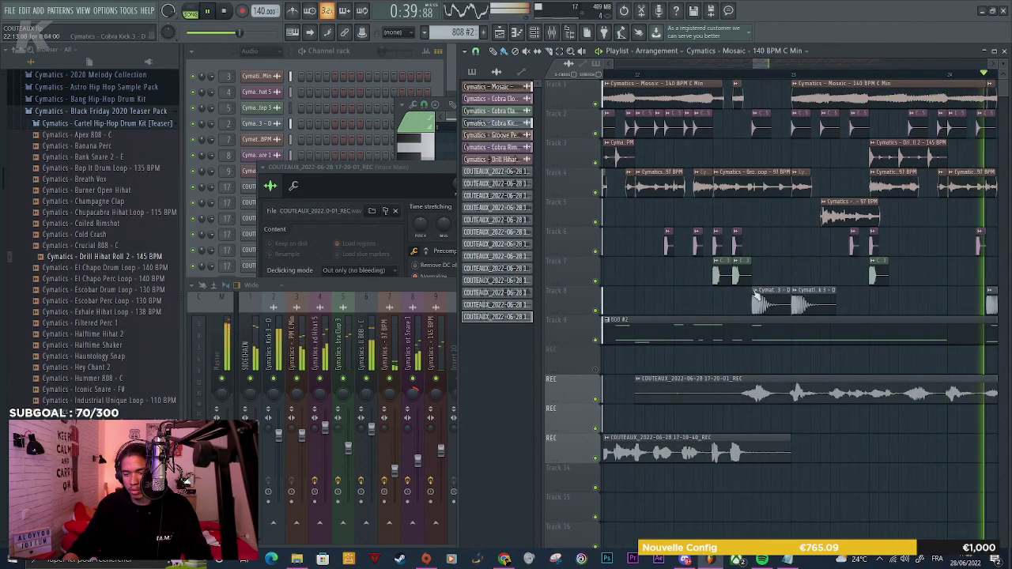
scroll(755, 295, "up", 3)
left_click(668, 74)
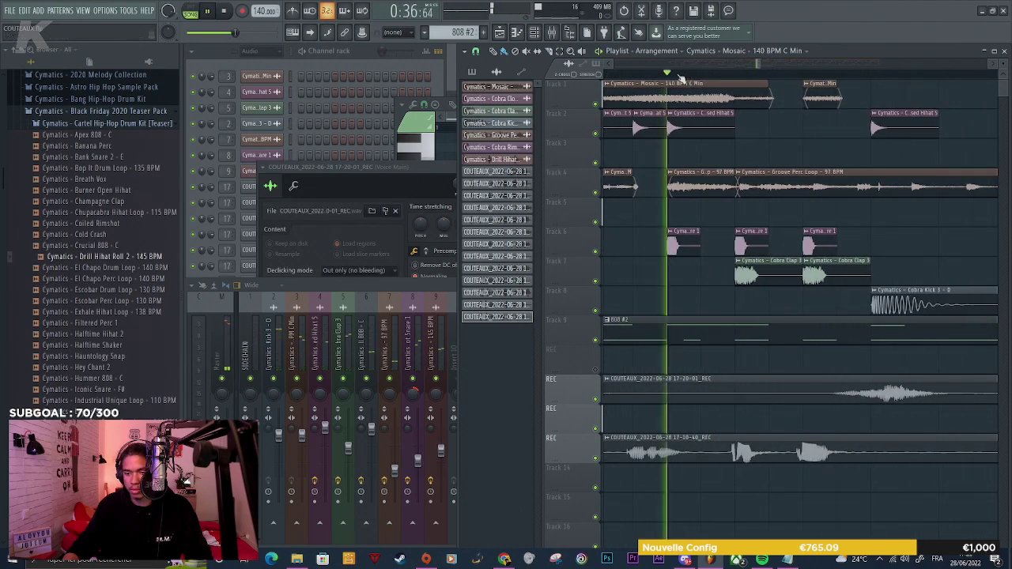
key("space")
key("c")
left_click_drag(735, 346, 735, 309)
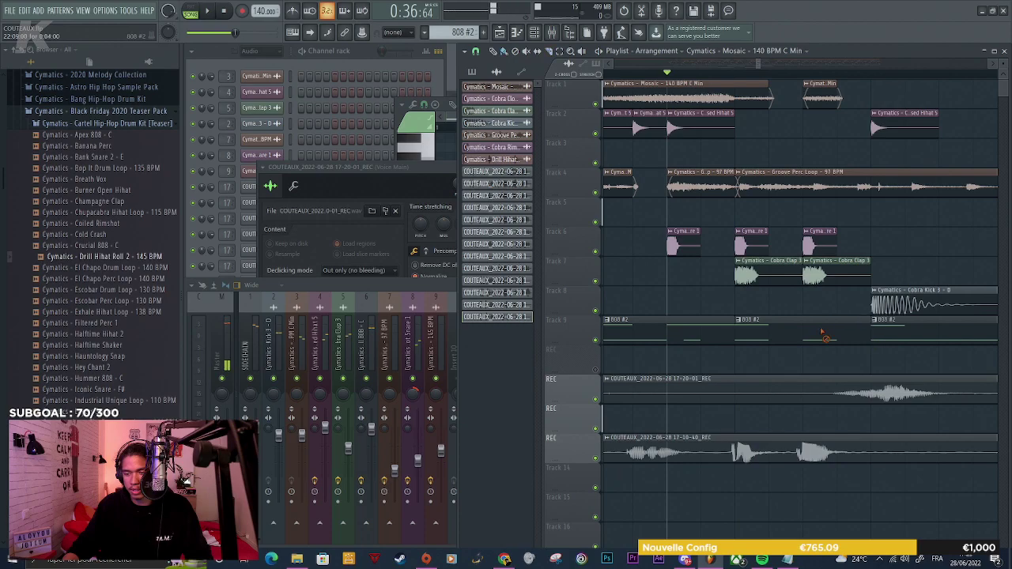
right_click(823, 336)
key("space")
key("space")
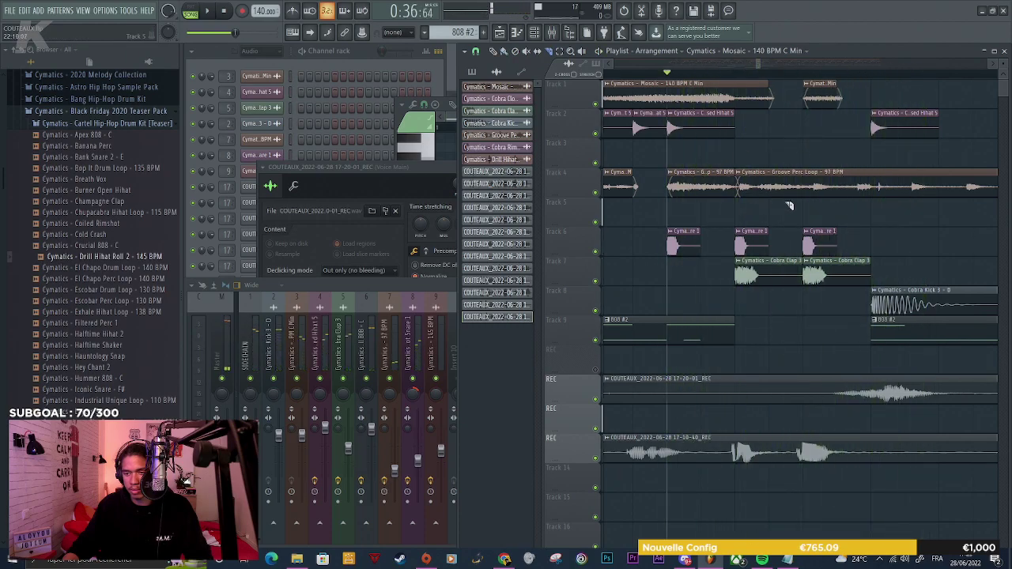
Delete the Groove Perc Loop segment on Track 4 just before the second 808 #2 pattern and play back the section
right_click(850, 188)
key("space")
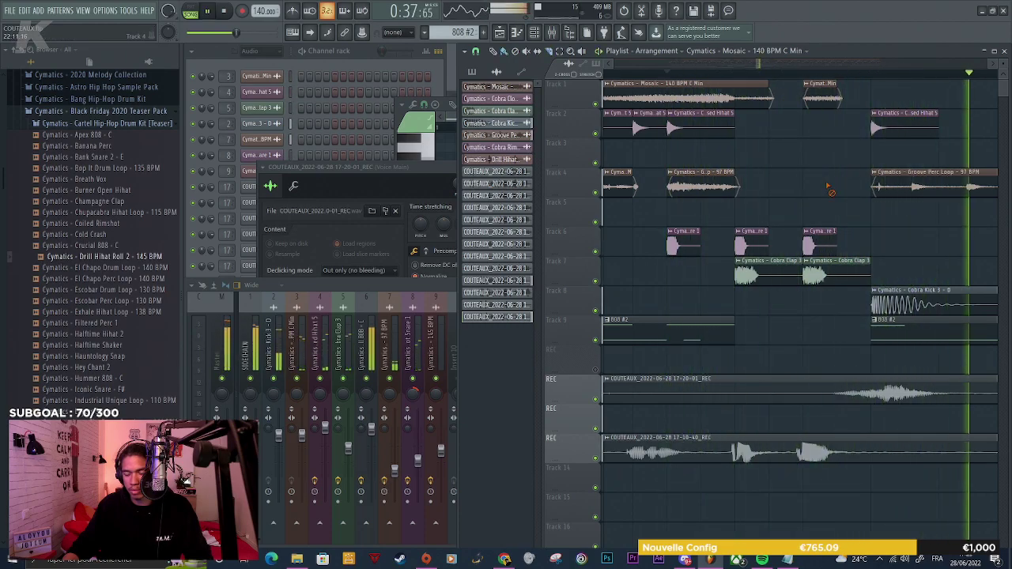
scroll(860, 372, "down", 5)
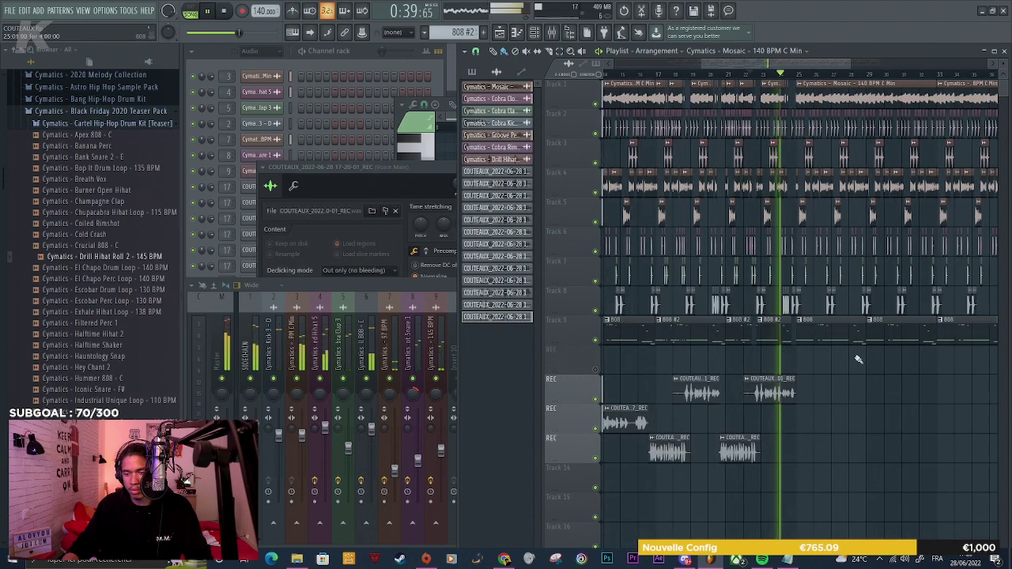
scroll(818, 381, "down", 3)
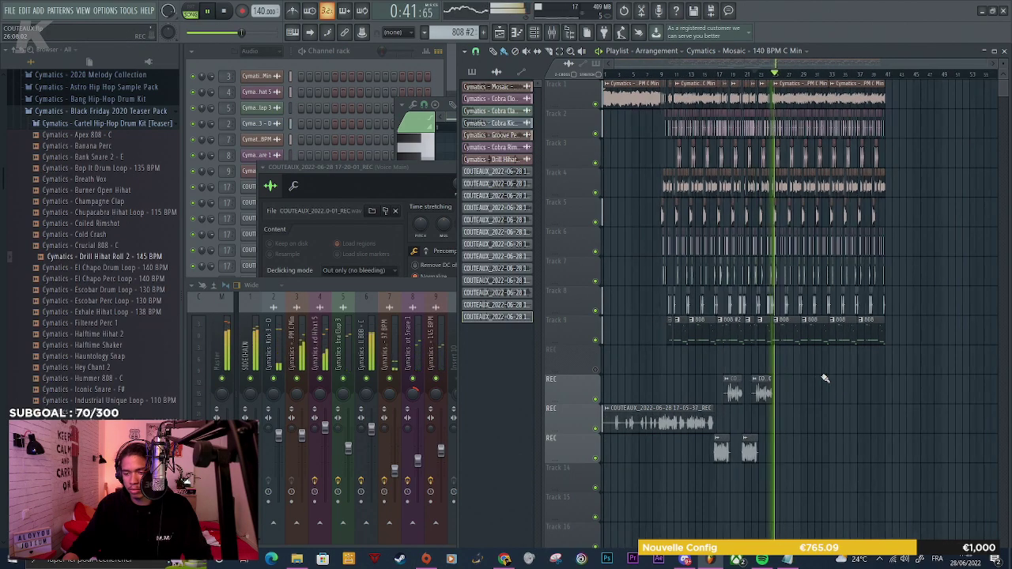
key("space")
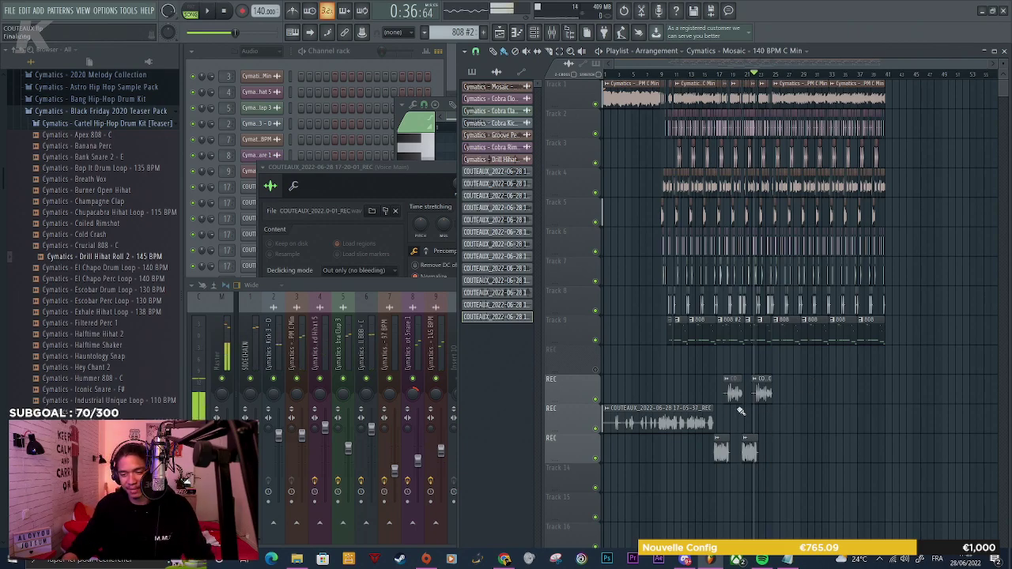
Move all the recorded vocal clips on the REC tracks up by one track
scroll(719, 380, "up", 3)
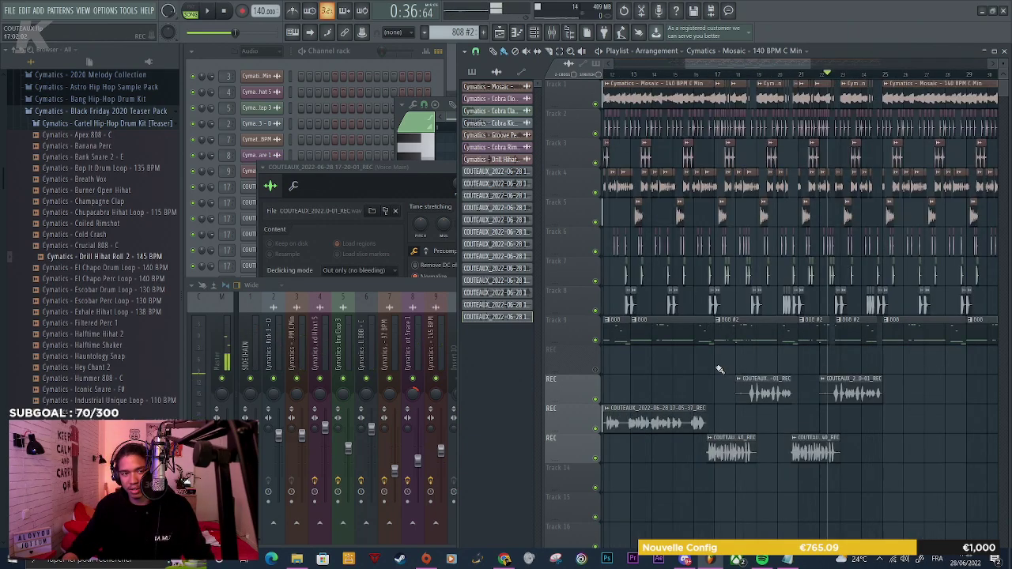
scroll(820, 392, "down", 5)
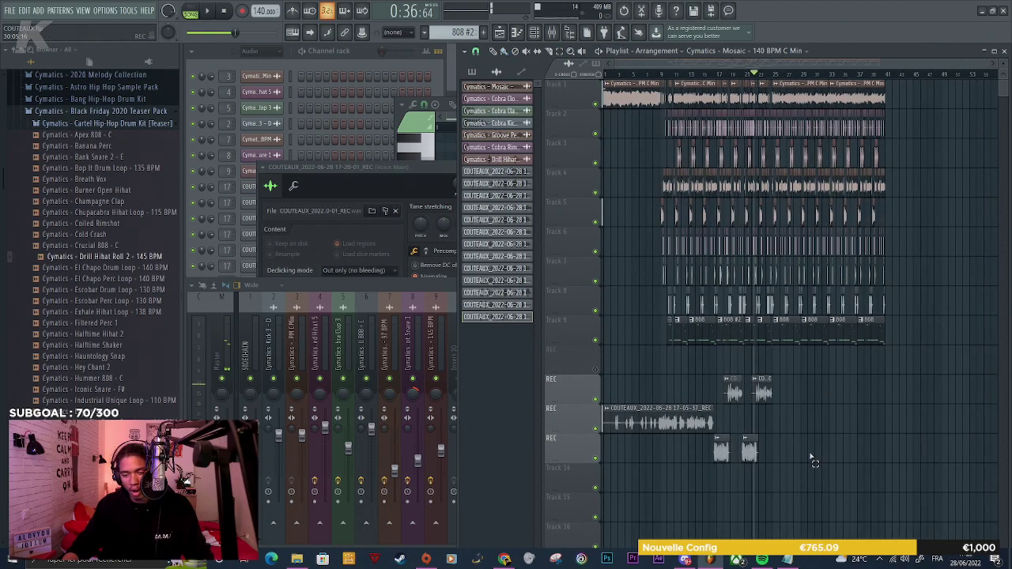
left_click_drag(822, 490, 614, 394)
key("shift+Up")
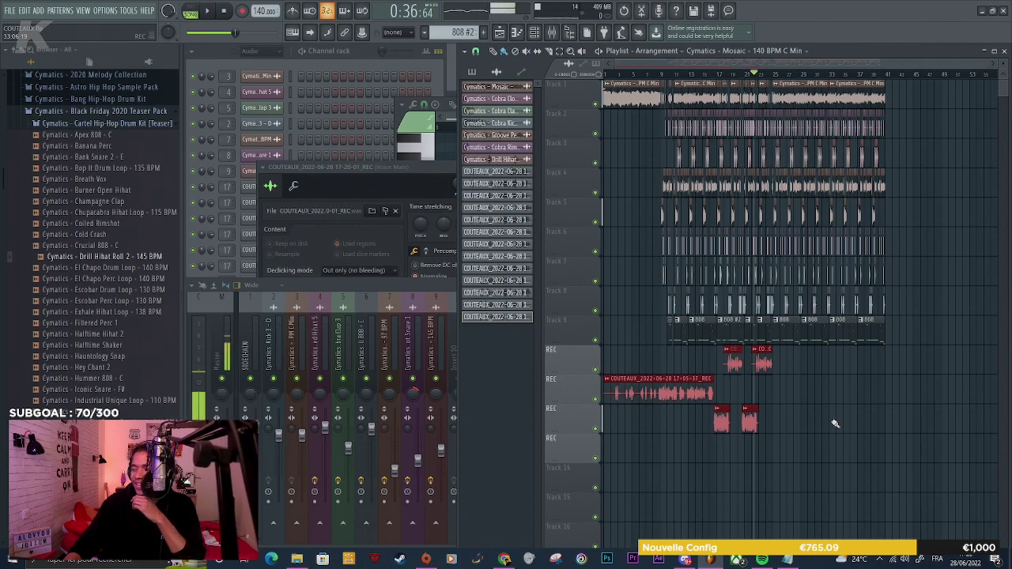
left_click(862, 423)
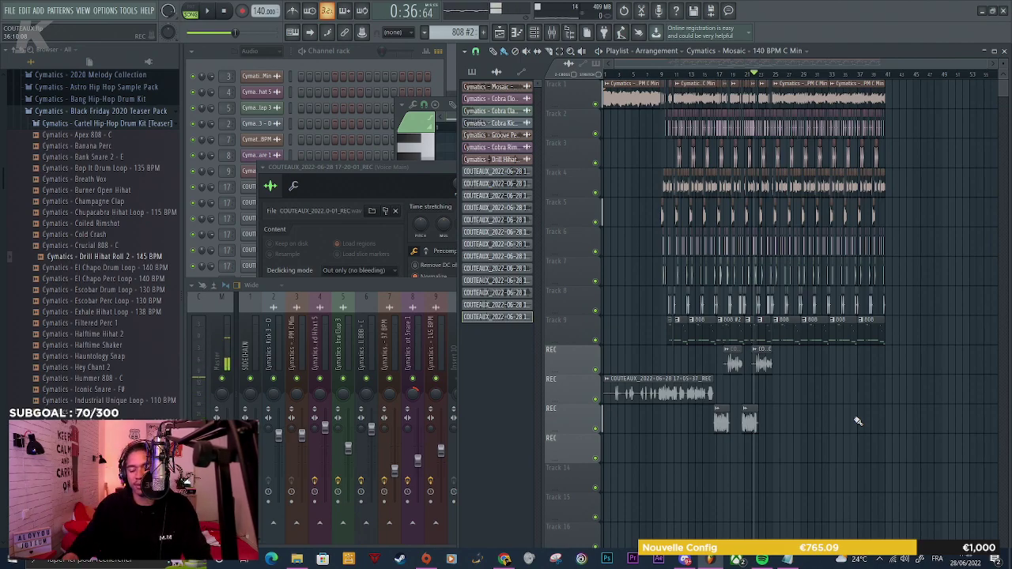
scroll(783, 376, "up", 3)
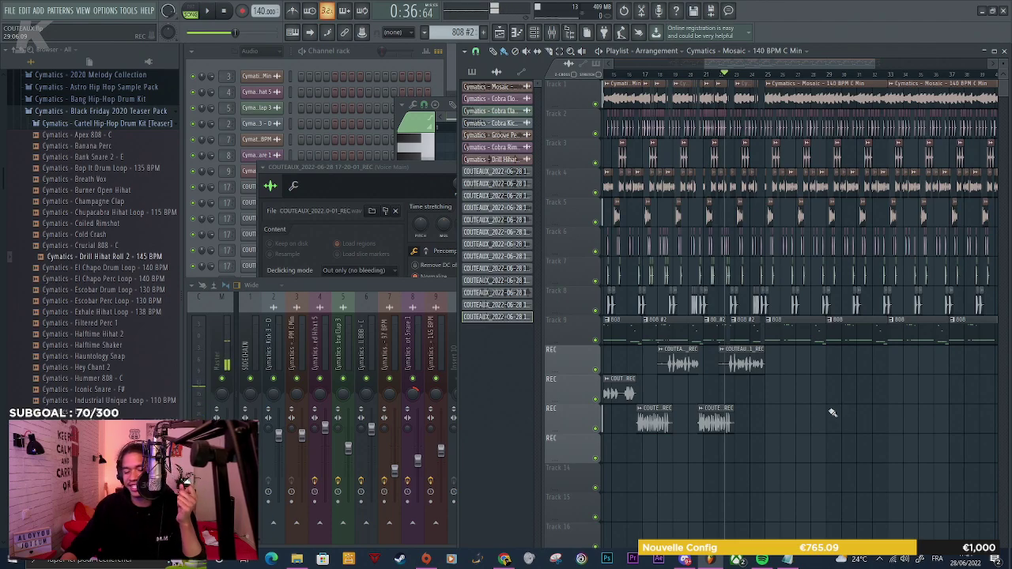
left_click(504, 560)
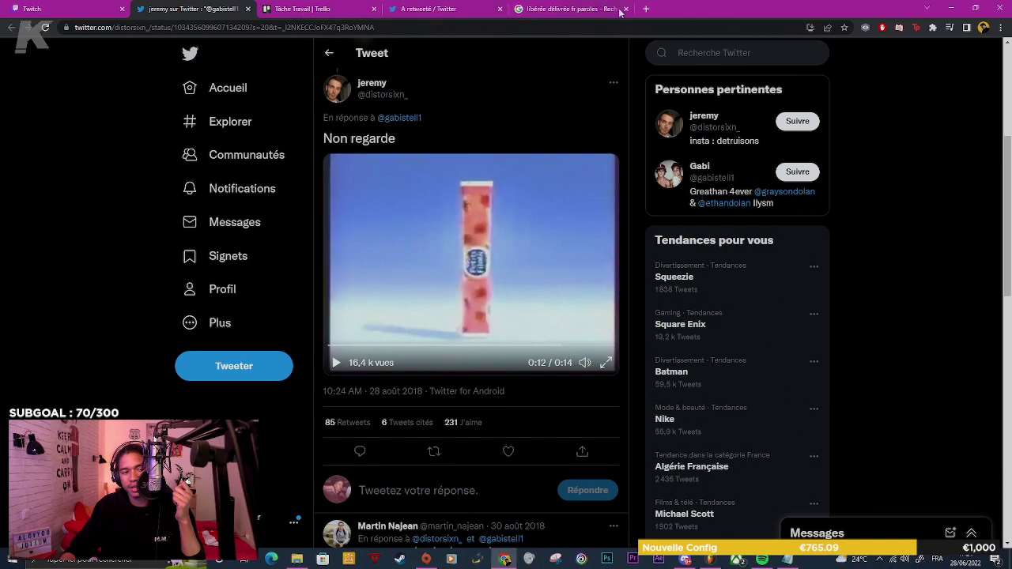
left_click(951, 7)
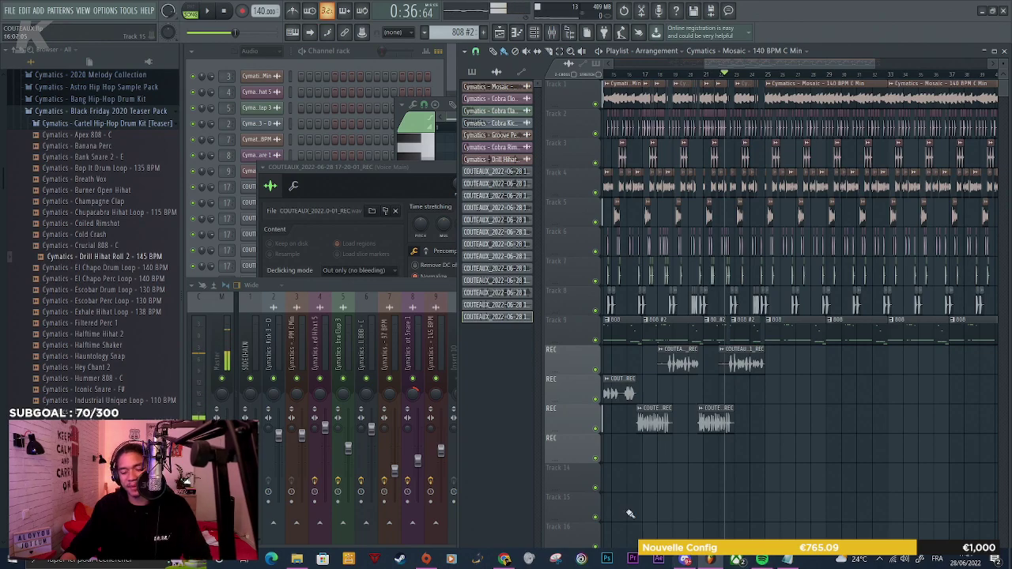
Switch to the Notepad lyrics and add two blank lines below "Du fromage frais (fromage frais)"
left_click(785, 559)
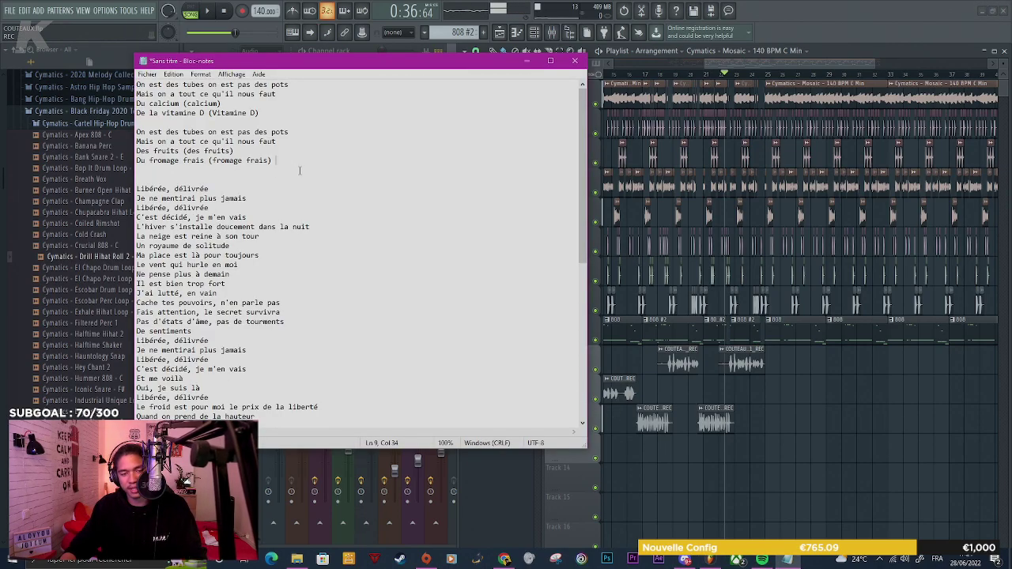
key("Return")
key("Return")
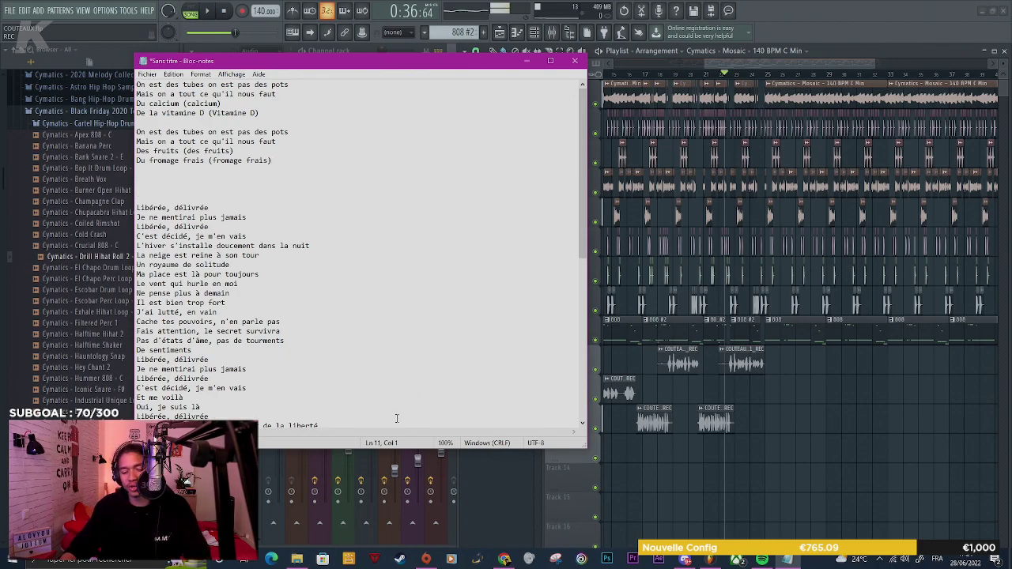
Switch to Chrome and search Google for "pomme de reinette et pomme d'api paroles"
left_click(504, 559)
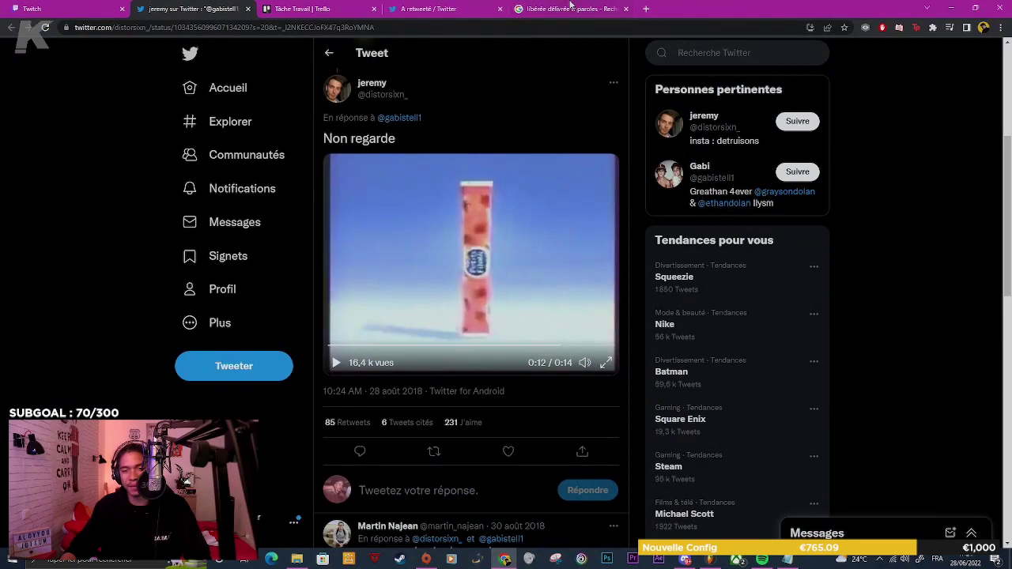
left_click(570, 8)
left_click_drag(159, 63, 55, 62)
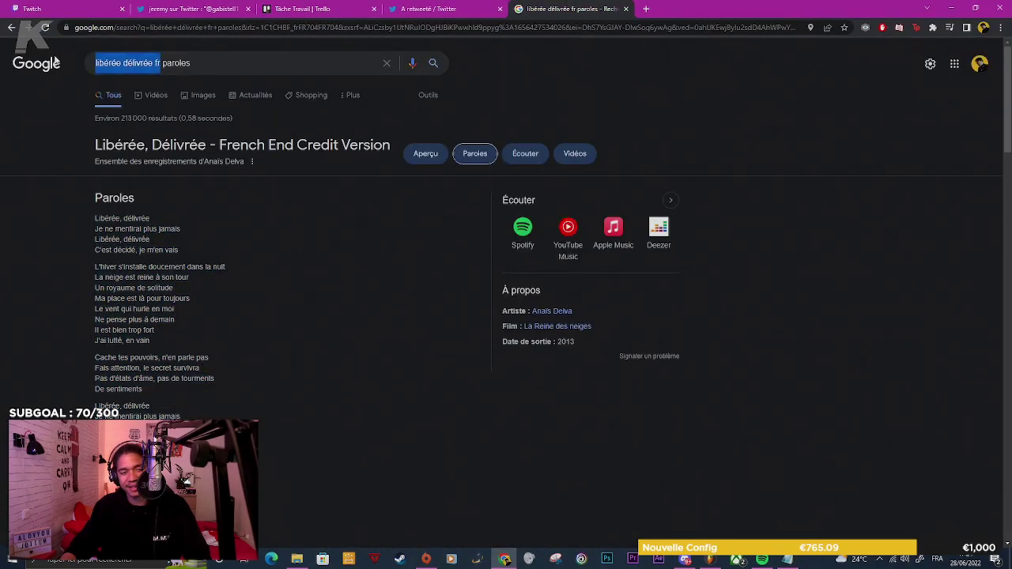
type("pomme de")
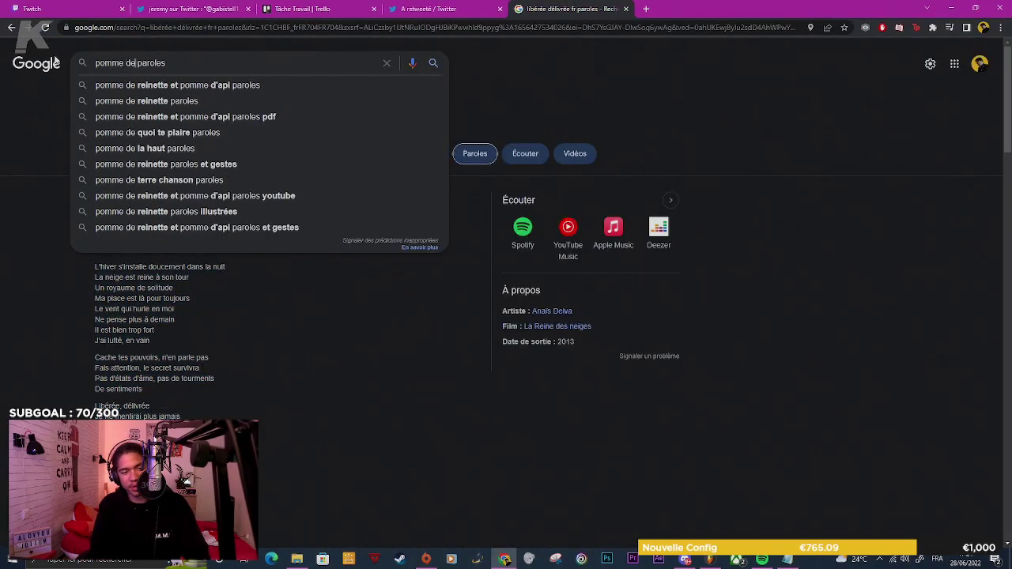
key("Down")
key("Return")
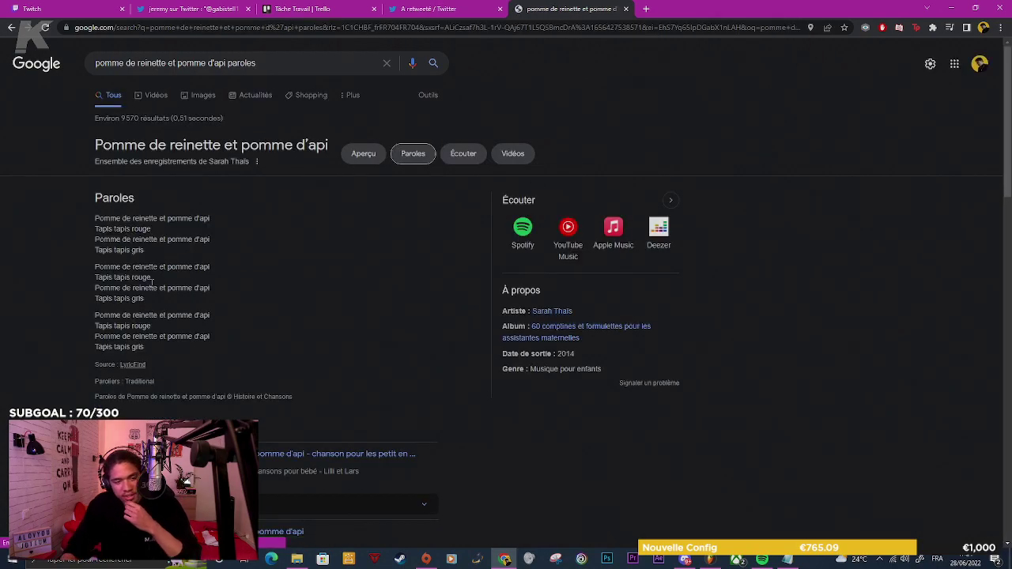
Copy all the "Pomme de reinette et pomme d'api" lyrics and paste them into Notepad above "Libérée, délivrée"
left_click_drag(153, 346, 94, 223)
key("ctrl+c")
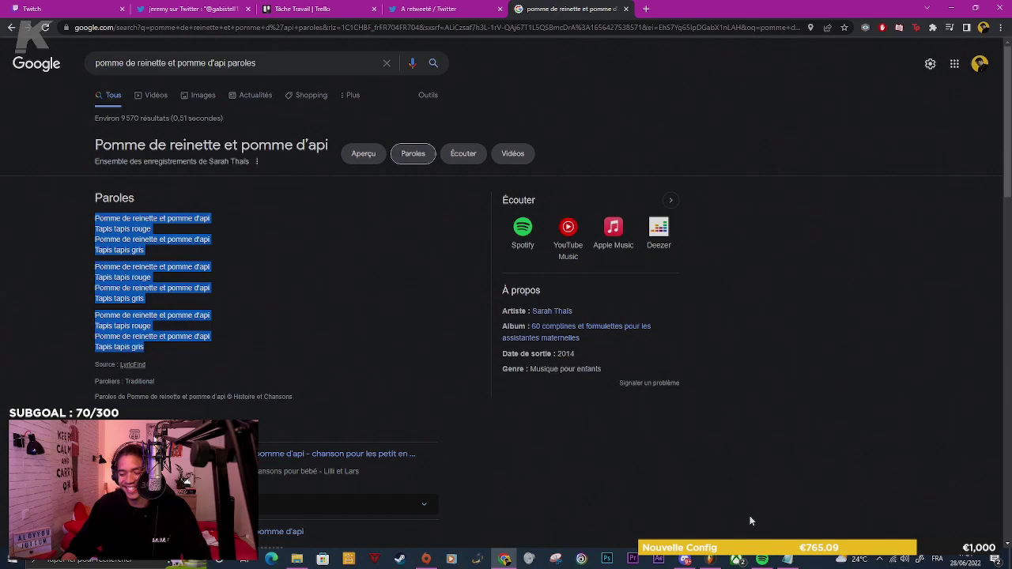
left_click(788, 559)
key("ctrl+v")
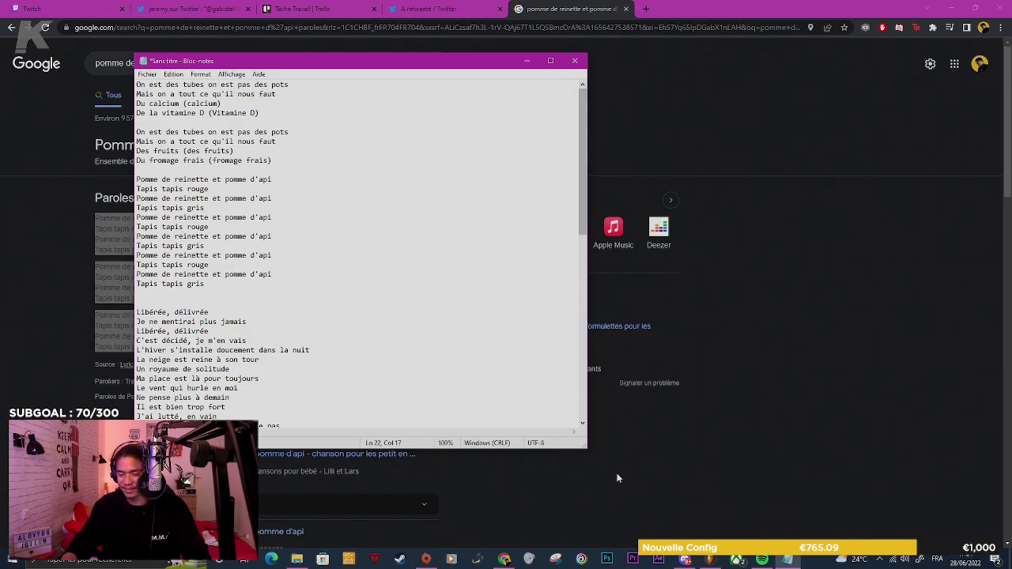
Return to FL Studio and route the REC mixer track only to Voice Main, with playback stopped
left_click(685, 560)
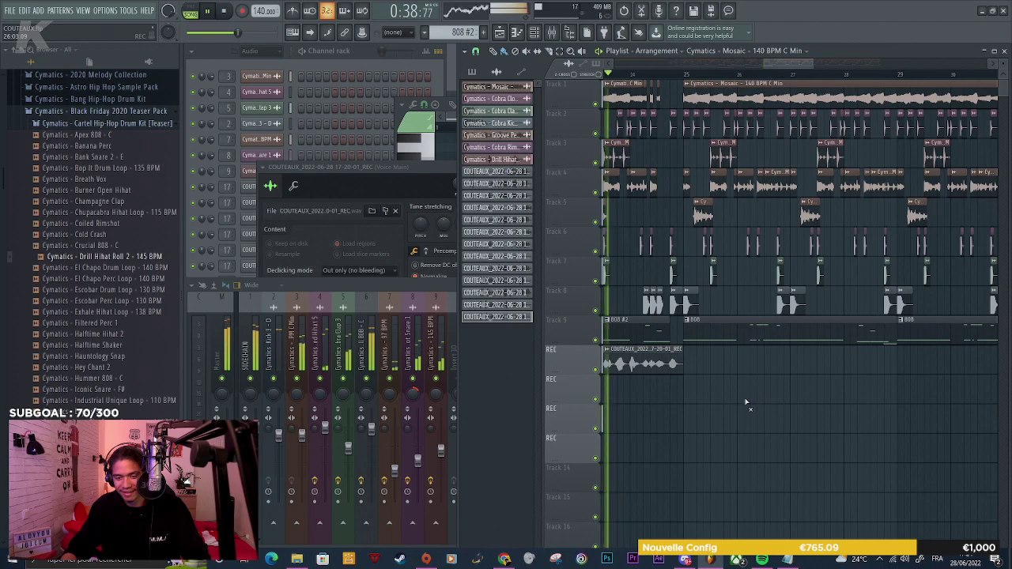
left_click(325, 287)
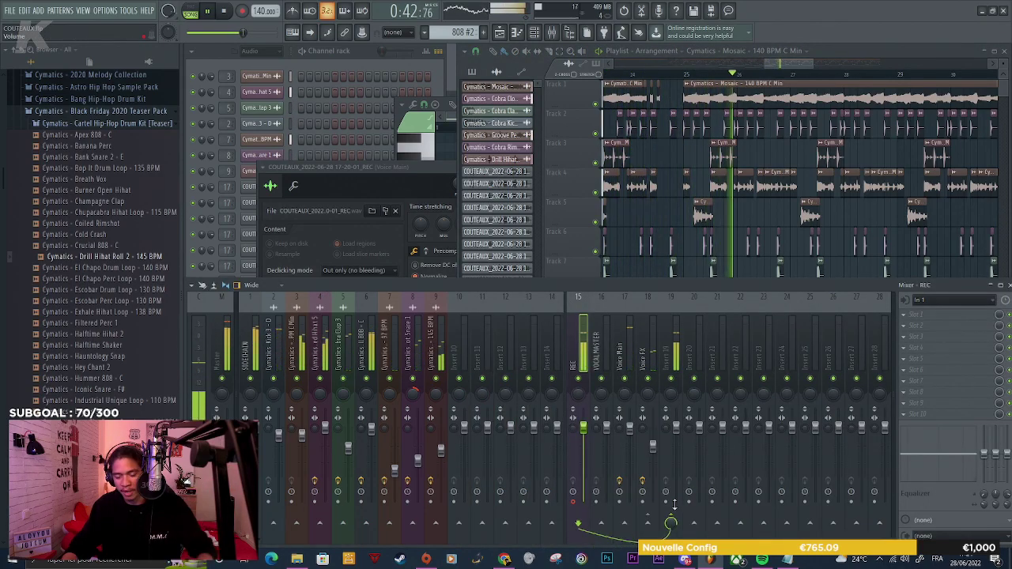
key("space")
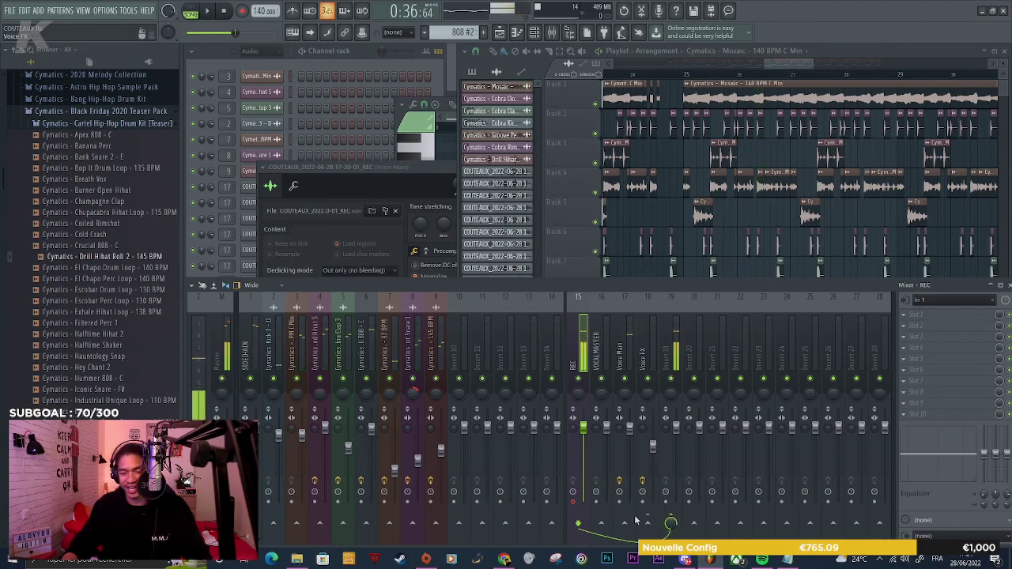
right_click(628, 524)
left_click(640, 510)
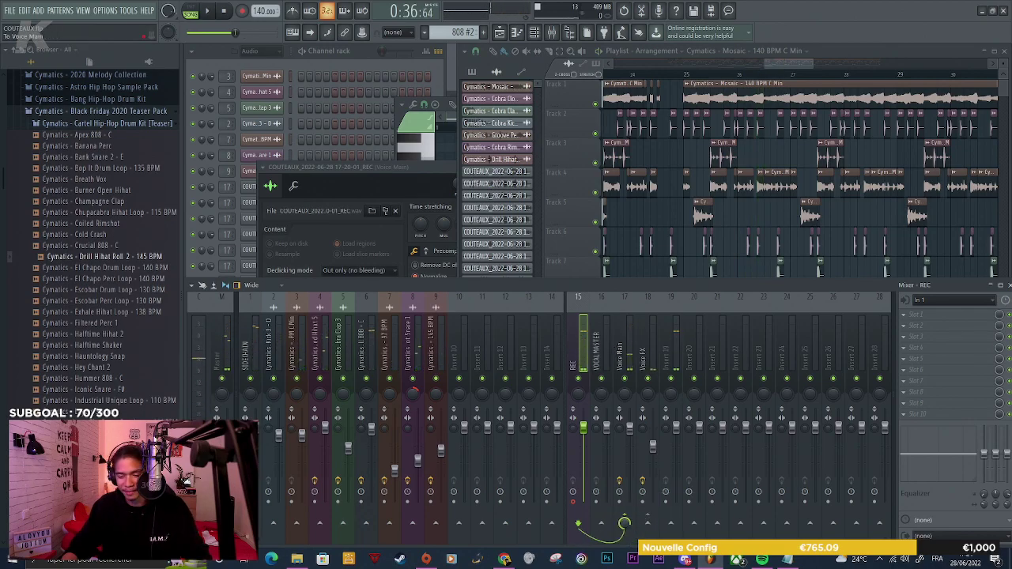
Play the arrangement from bar 24 to preview the section for the next vocal take
right_click(669, 222)
left_click(631, 75)
key("space")
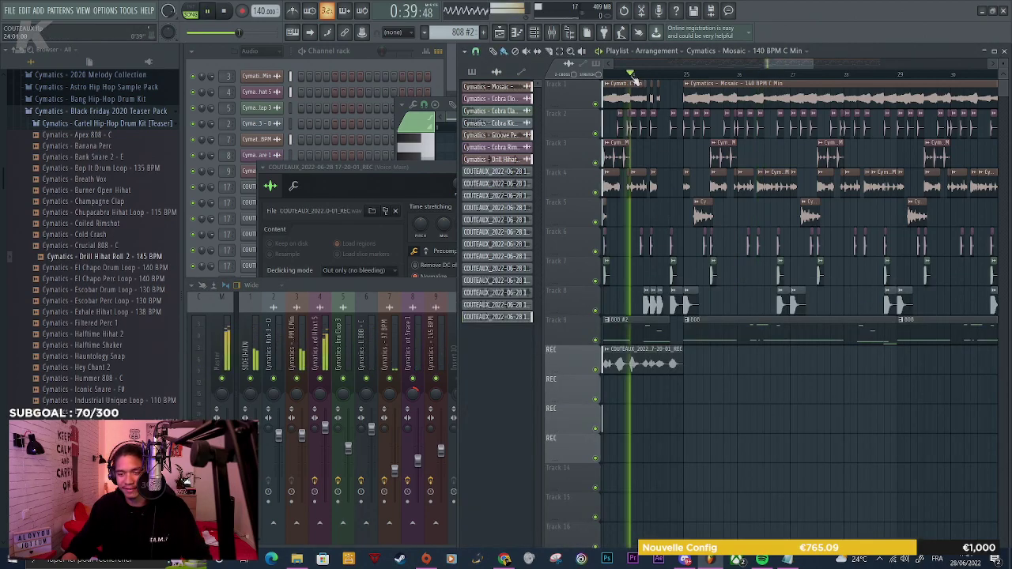
scroll(664, 385, "down", 2)
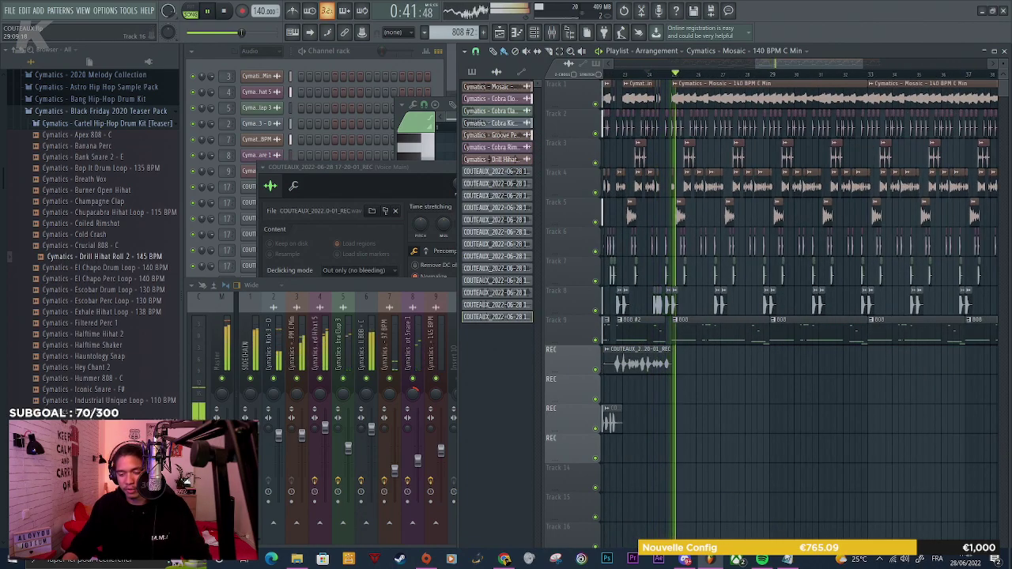
Record a new vocal take from bar 24 onto the free REC track, with the Notepad lyrics at hand
left_click(787, 559)
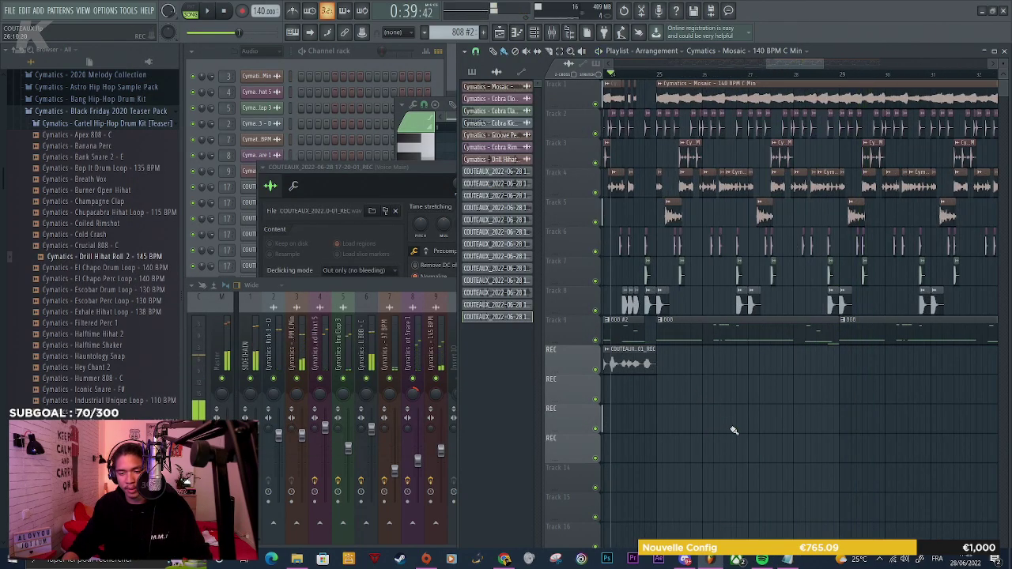
key("space")
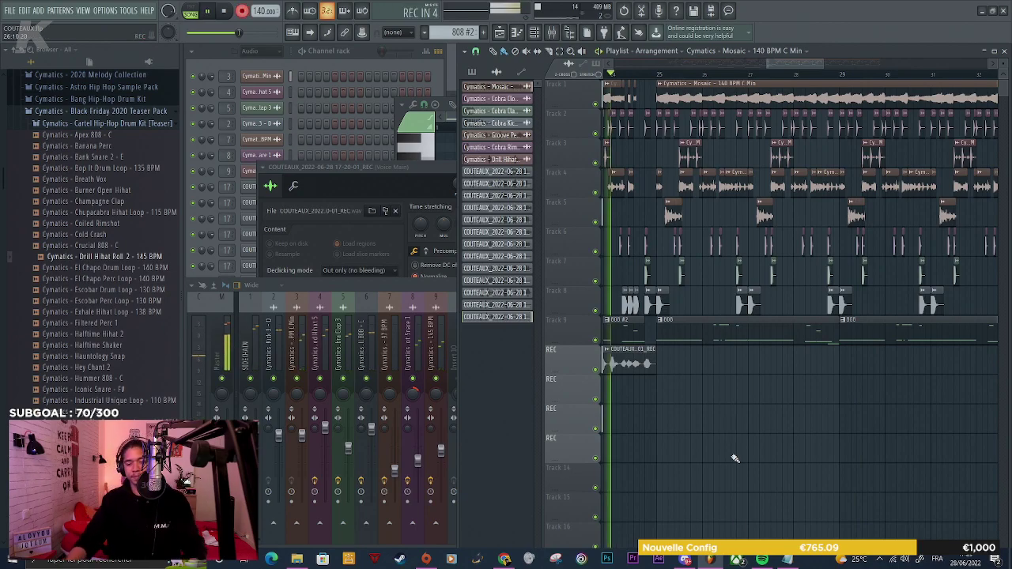
left_click(789, 561)
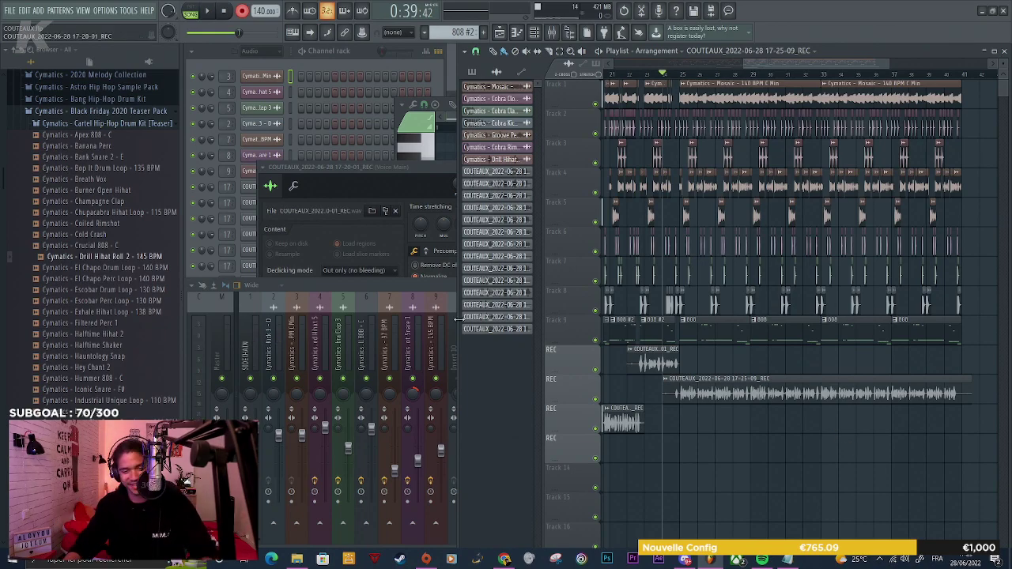
Reroute the REC mixer track from Voice Main to Insert 19
left_click(438, 280)
left_click_drag(655, 535, 680, 521)
left_click(1008, 171)
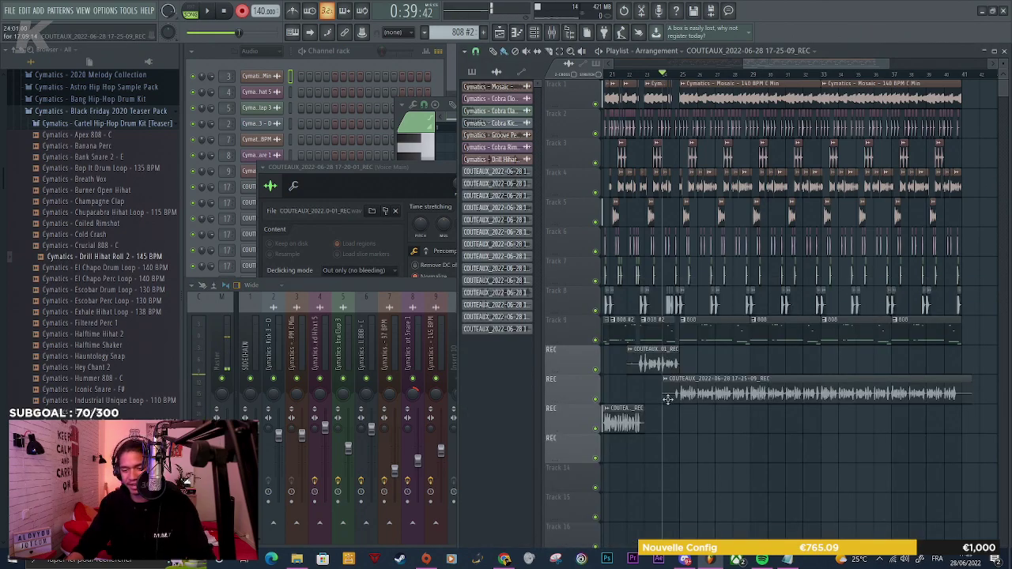
Trim off the start of the new vocal recording so the clip begins just before bar 25
scroll(668, 399, "up", 5)
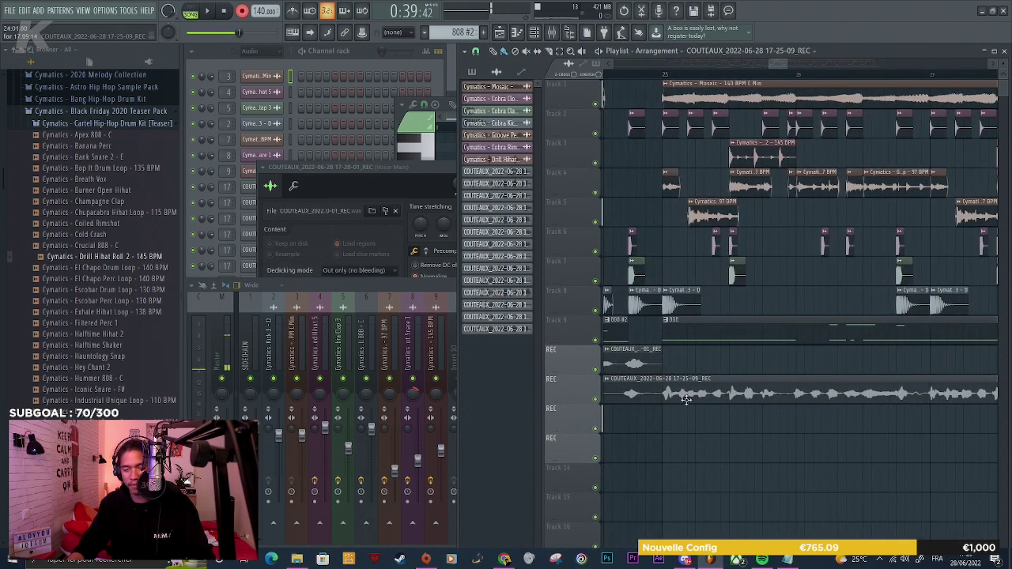
right_click(646, 387)
key("b")
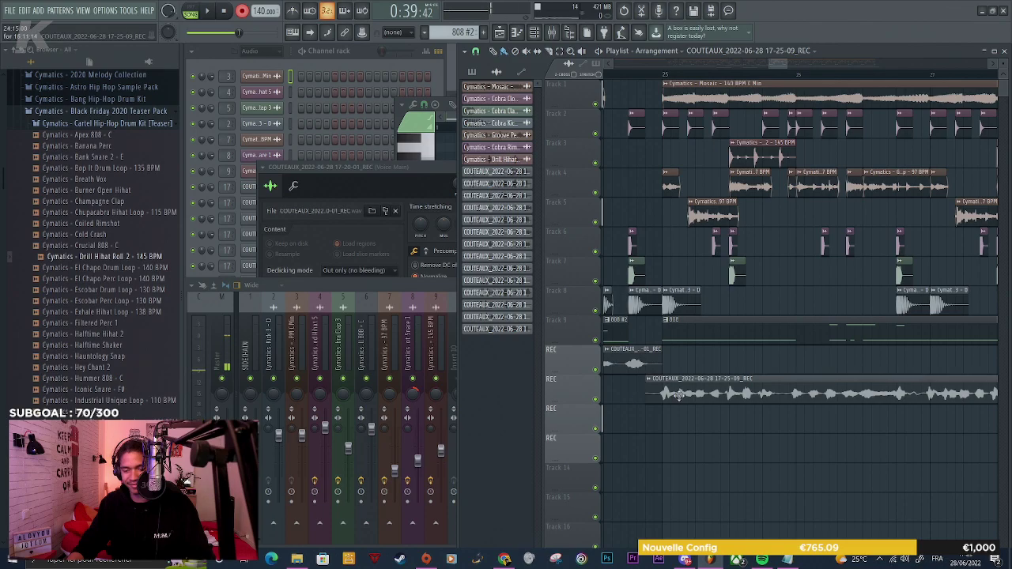
Open the new vocal recording's sample settings and enable Normalize
double_click(664, 381)
left_click(429, 290)
right_click(699, 446)
Play back the new vocal take and check its waveform through to the end of the clip
key("space")
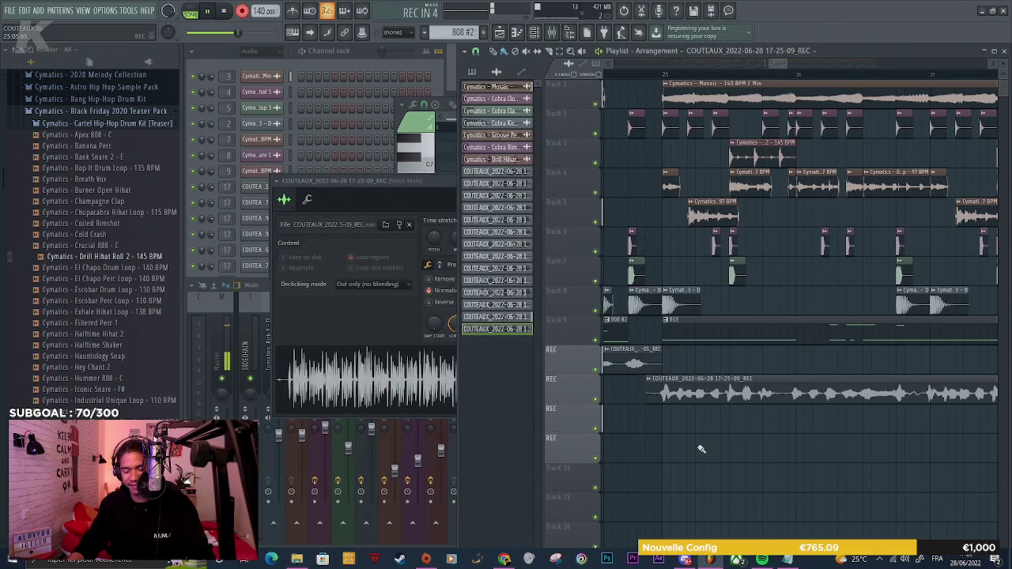
scroll(687, 447, "down", 2)
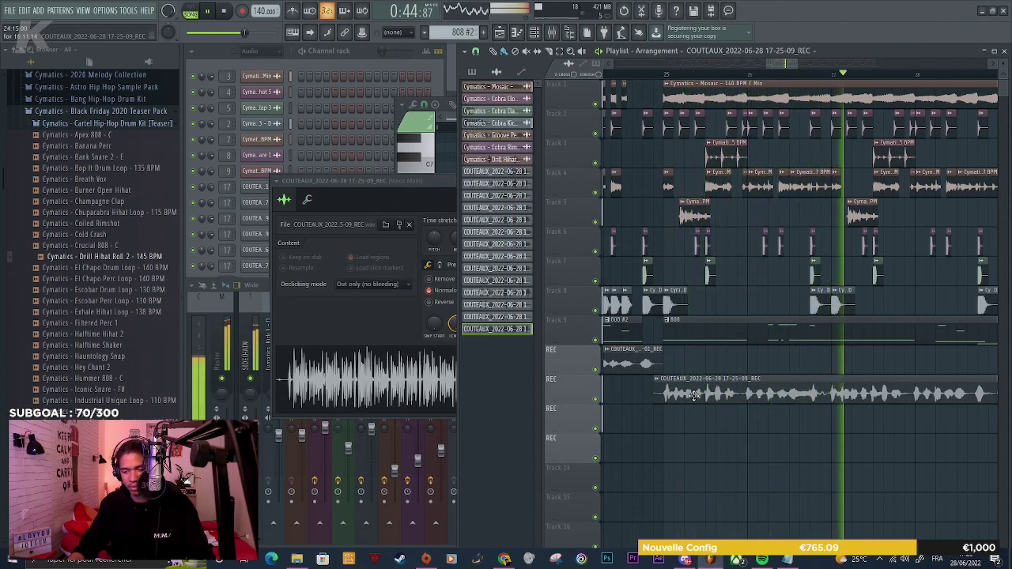
scroll(680, 400, "down", 2)
scroll(680, 400, "up", 2)
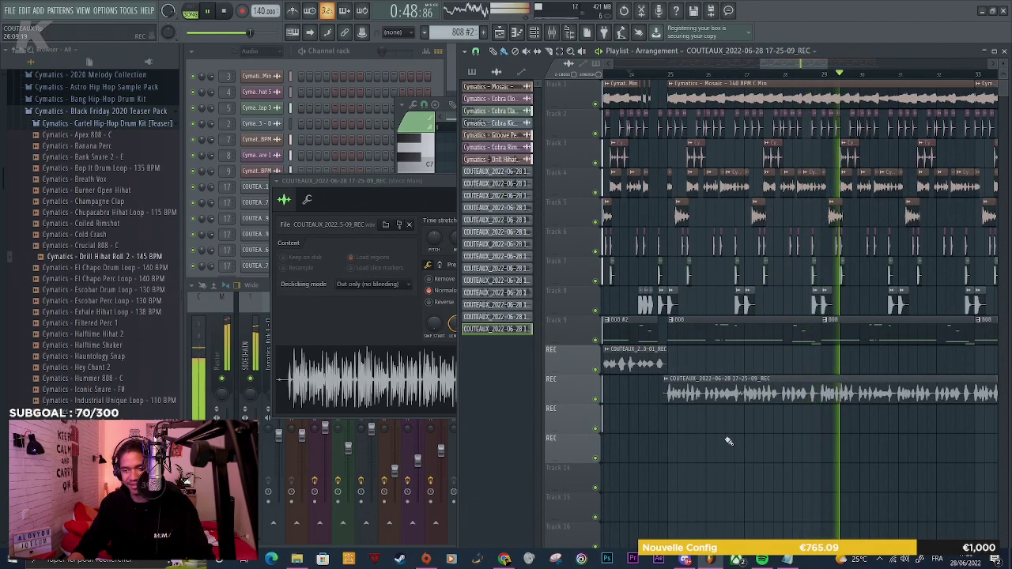
scroll(739, 446, "down", 4)
scroll(861, 398, "up", 4)
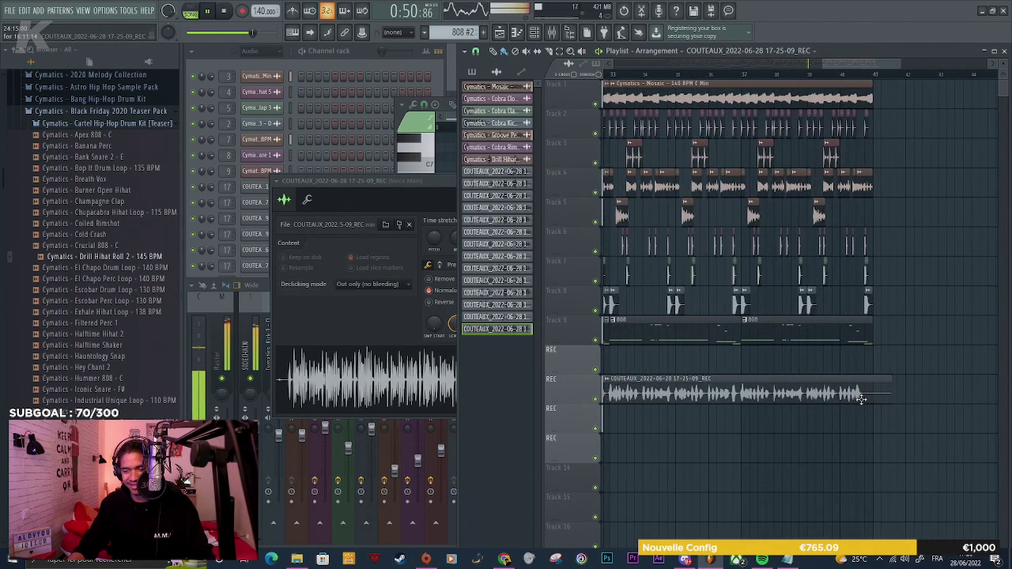
Cut the melody, Groove Perc Loop and 808 clips off at the end of the beat, about halfway through bar 40
scroll(875, 411, "down", 5)
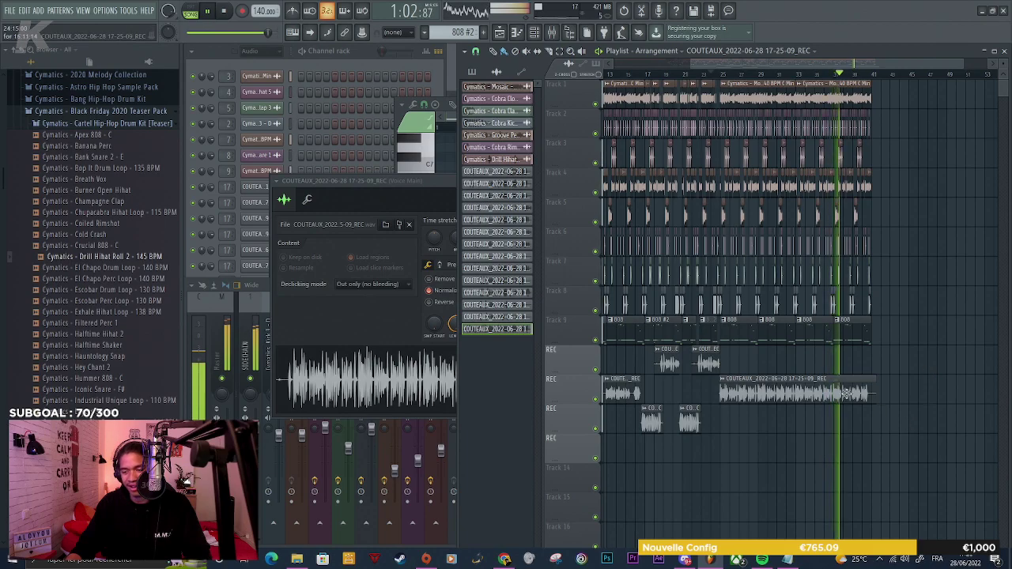
scroll(846, 393, "up", 2)
scroll(886, 400, "up", 4)
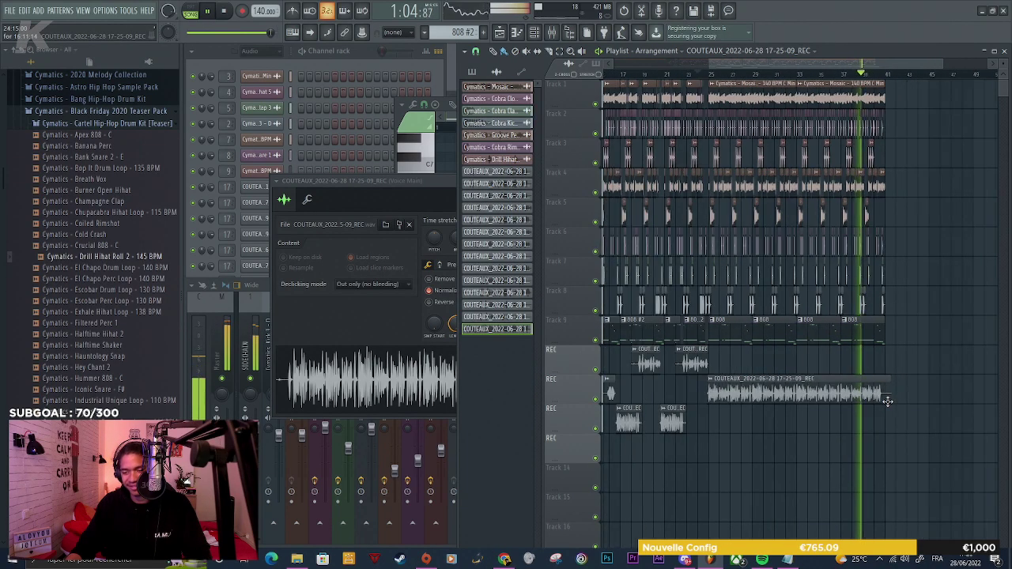
scroll(887, 402, "up", 2)
scroll(878, 377, "up", 2)
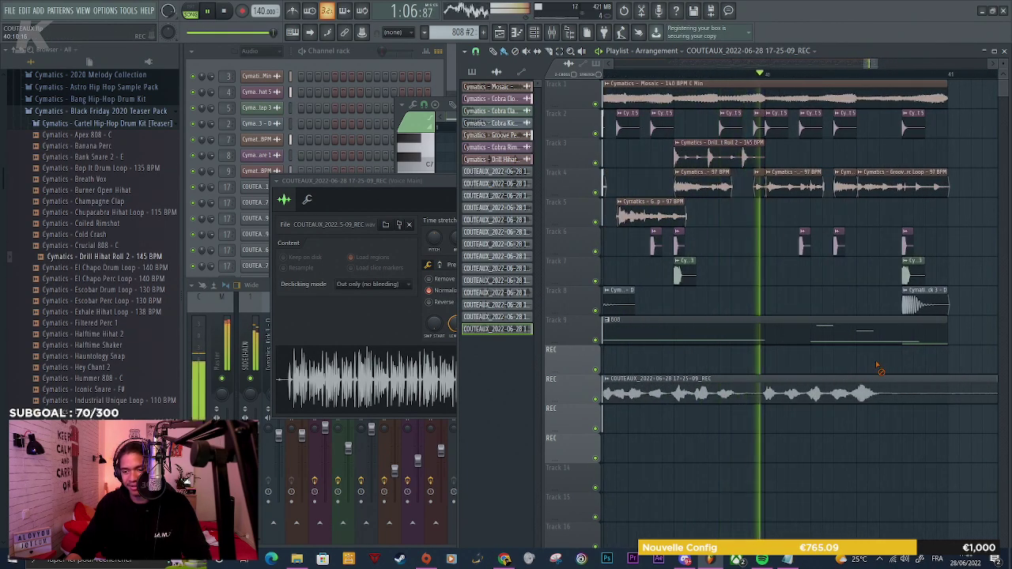
key("space")
scroll(910, 257, "up", 2)
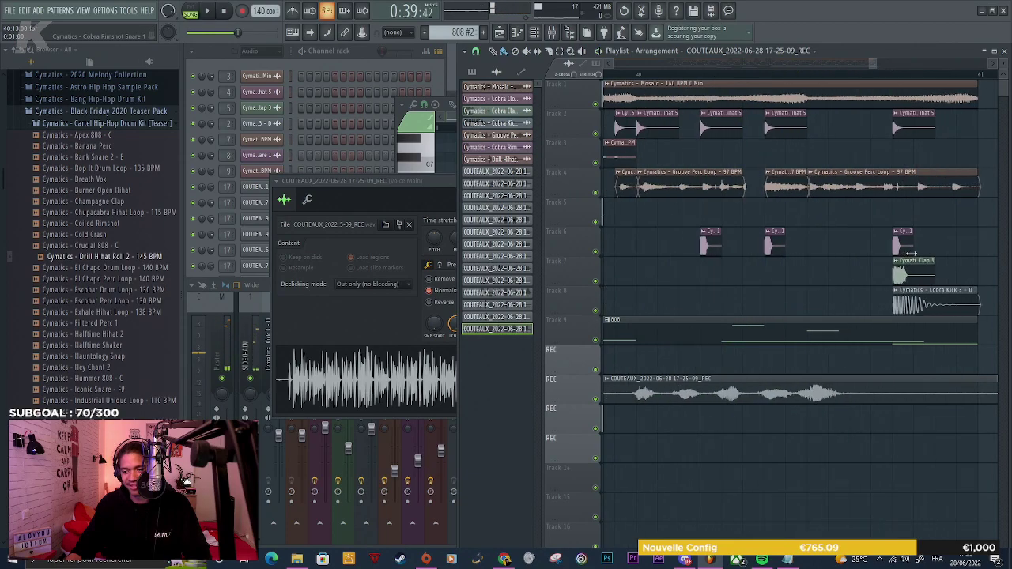
right_click(827, 322)
right_click(827, 188)
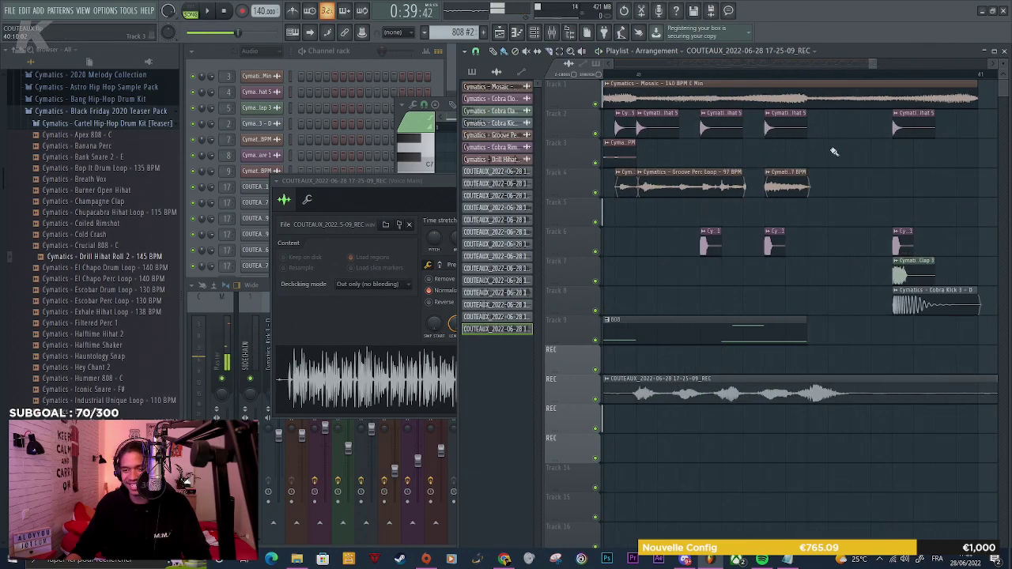
right_click(826, 97)
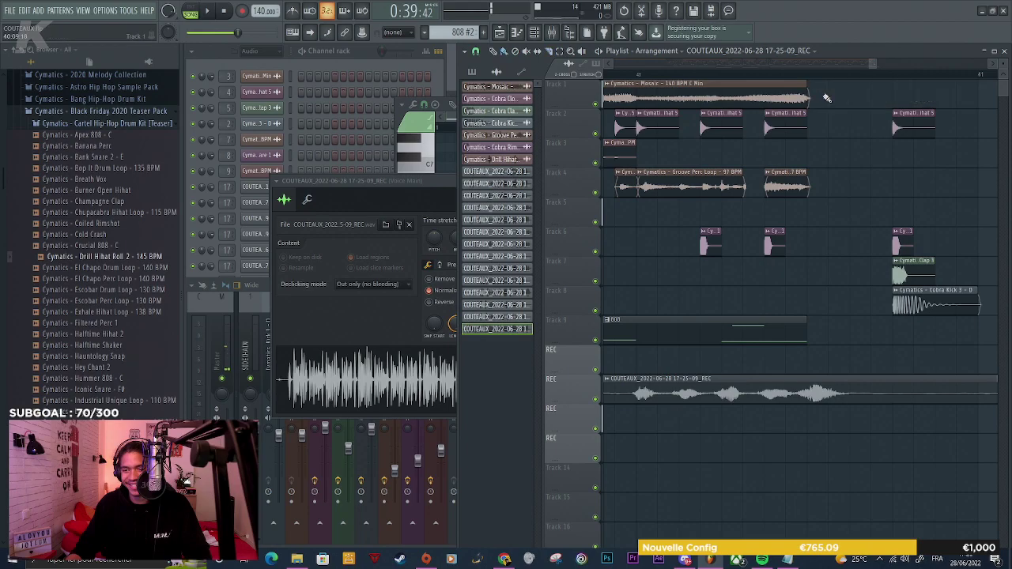
Delete the last hi-hat, rimshot snare, clap and kick hits in the second half of bar 40
right_click(907, 121)
right_click(902, 272)
right_click(923, 299)
Play back the cut ending and extend the end of the vocal clip to about bar 43
key("space")
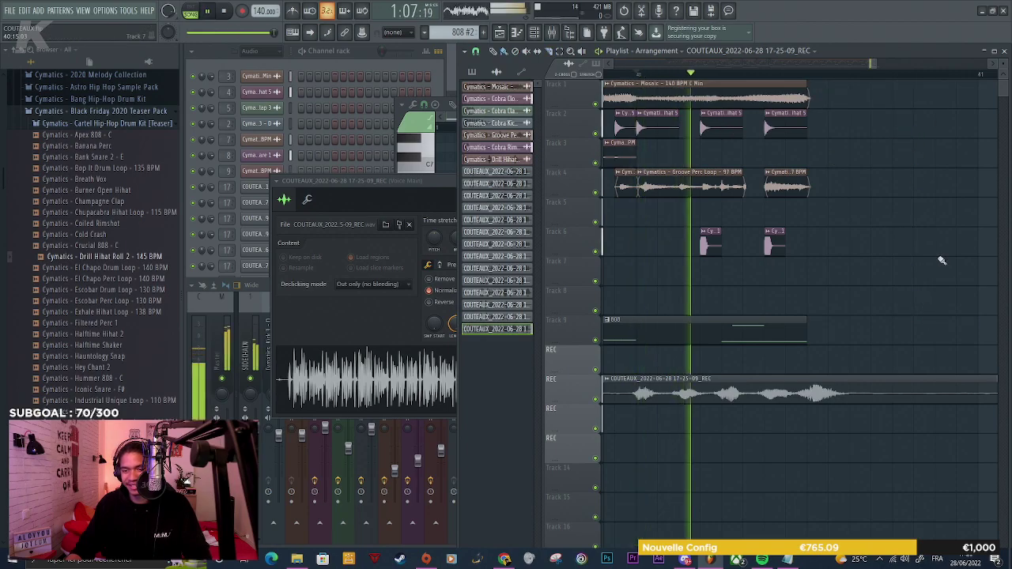
scroll(709, 262, "down", 2)
scroll(710, 262, "down", 1)
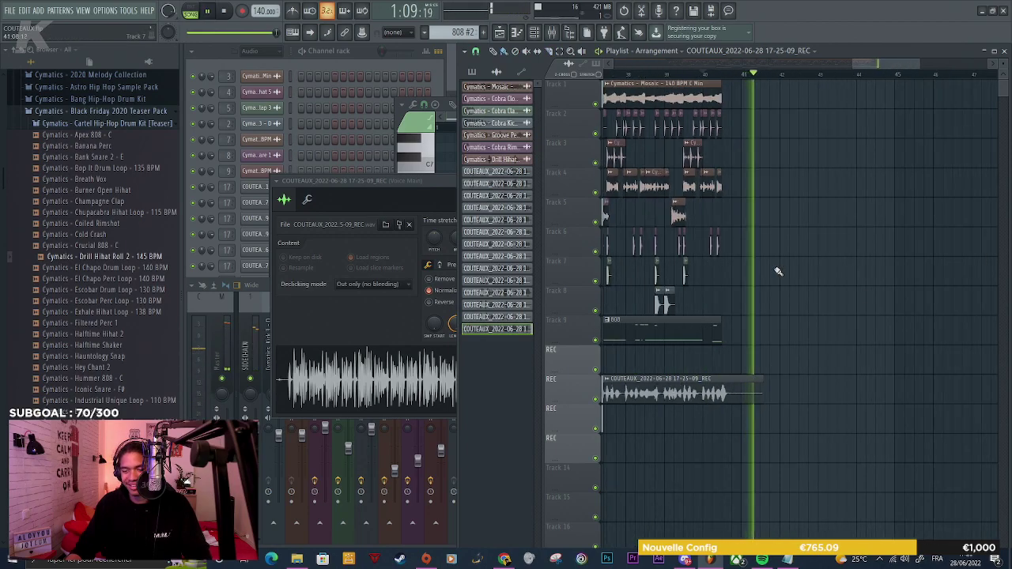
left_click_drag(760, 398, 793, 398)
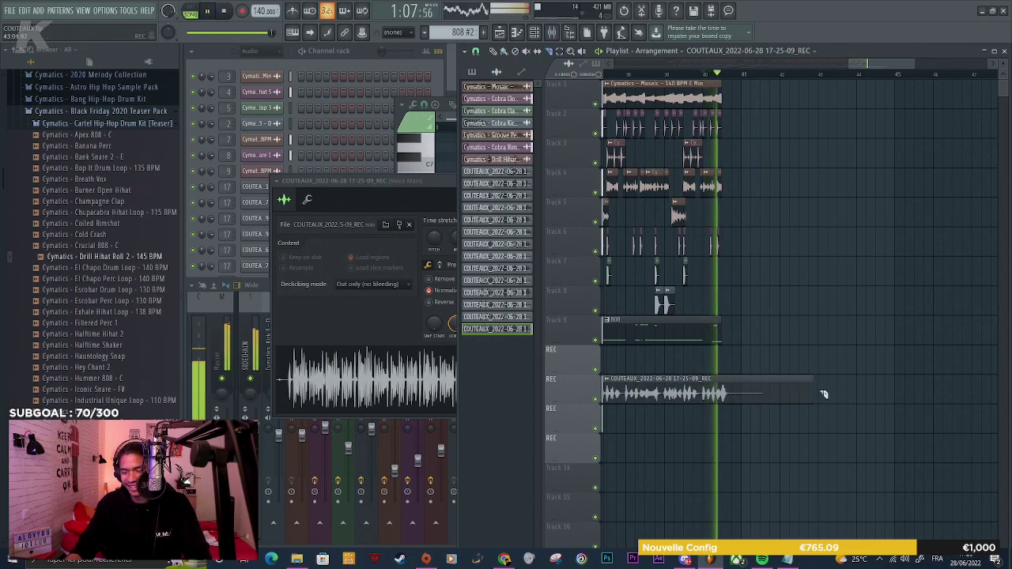
scroll(823, 393, "up", 3)
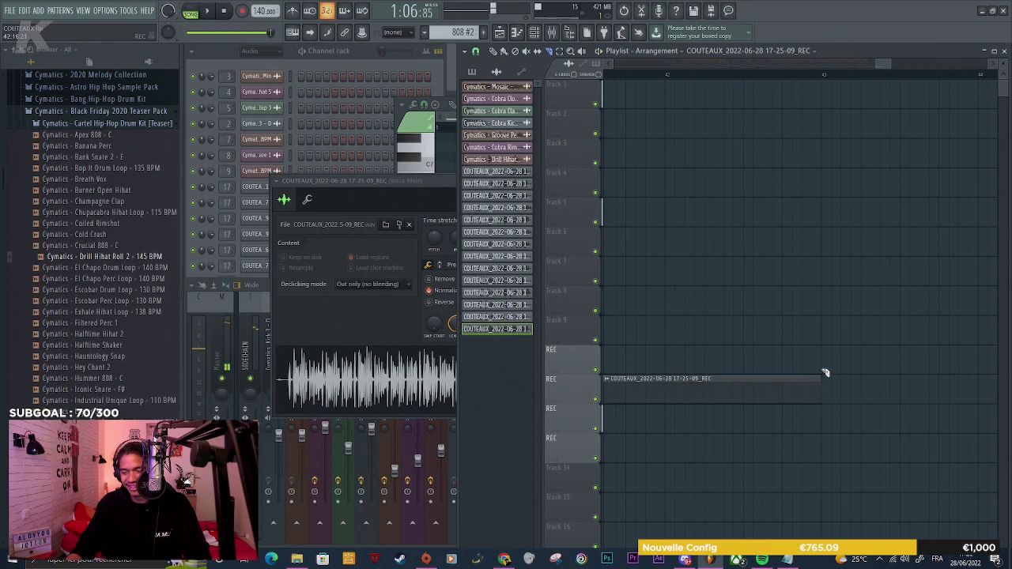
Lower the volume of mixer Insert 19 slightly and rename the track Voice Ambiance 1
scroll(825, 372, "down", 4)
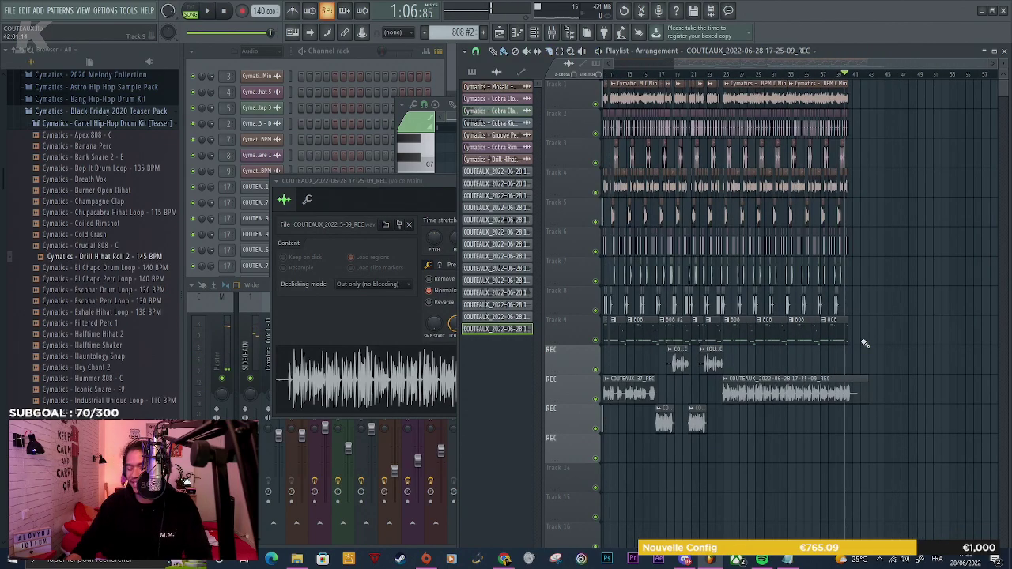
scroll(863, 342, "down", 2)
scroll(787, 377, "up", 2)
scroll(791, 377, "down", 2)
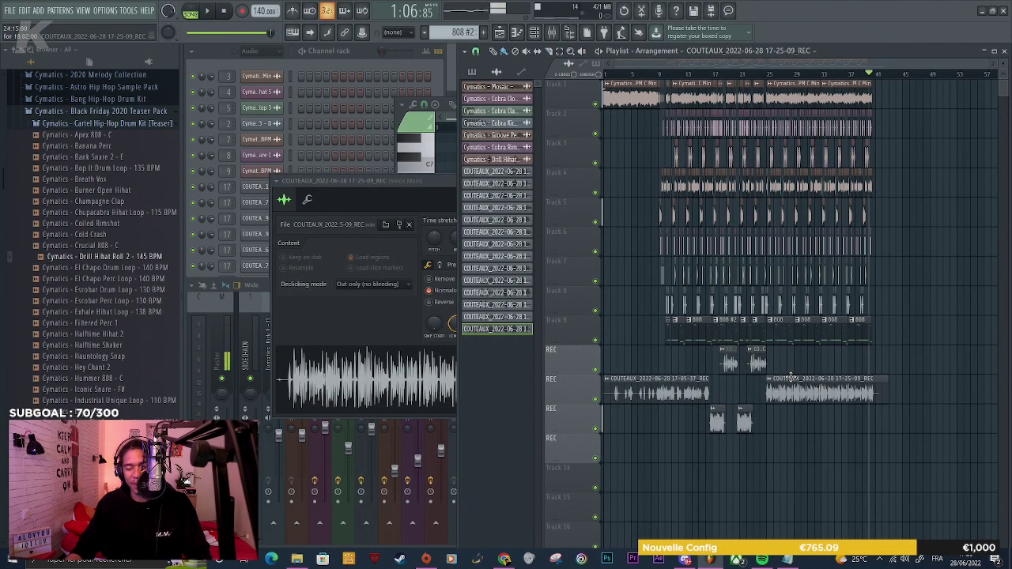
left_click(290, 447)
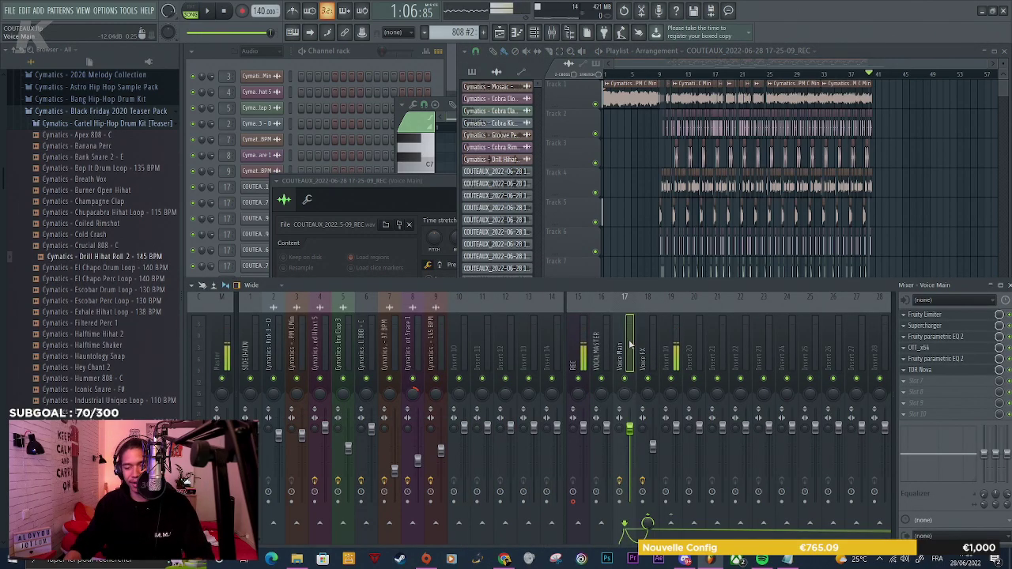
left_click(685, 418)
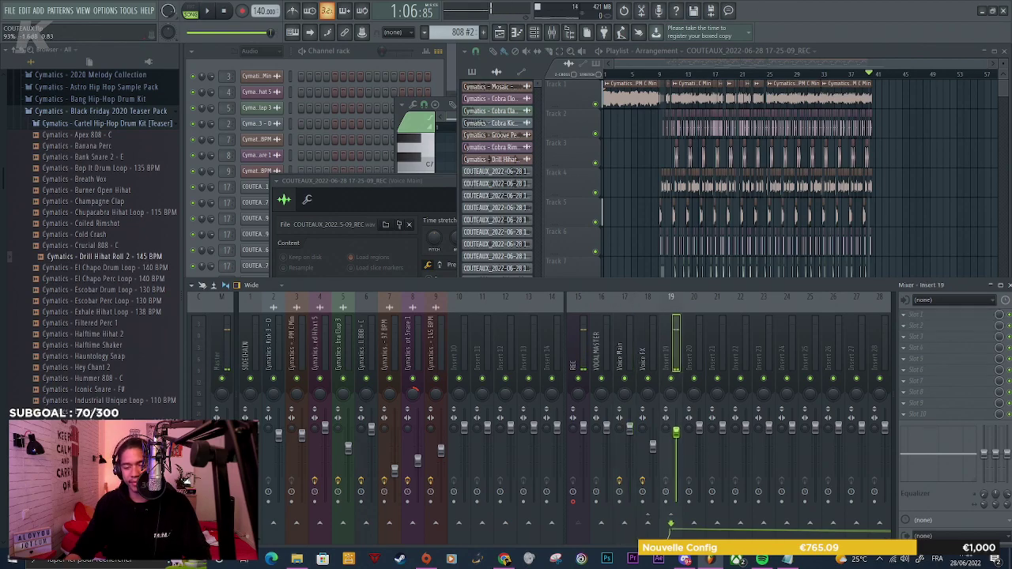
double_click(674, 338)
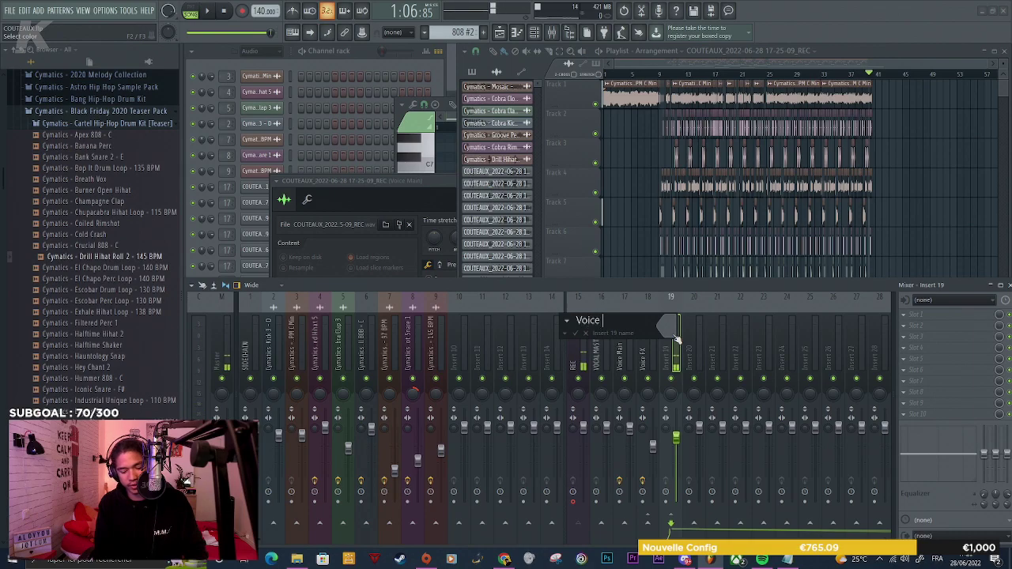
key("Return")
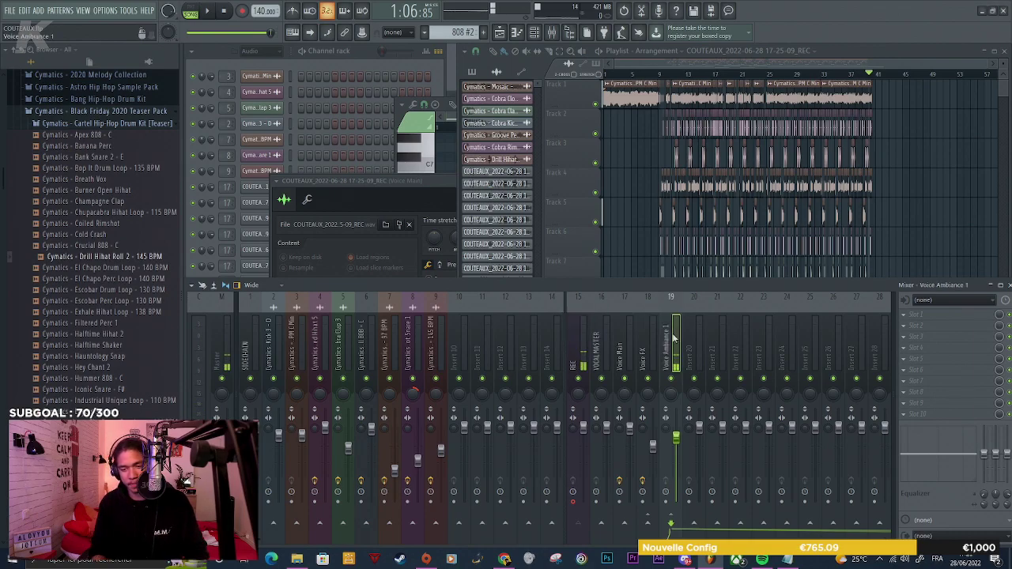
Play back the passage around bar 9 and place the song position at bar 9
right_click(928, 252)
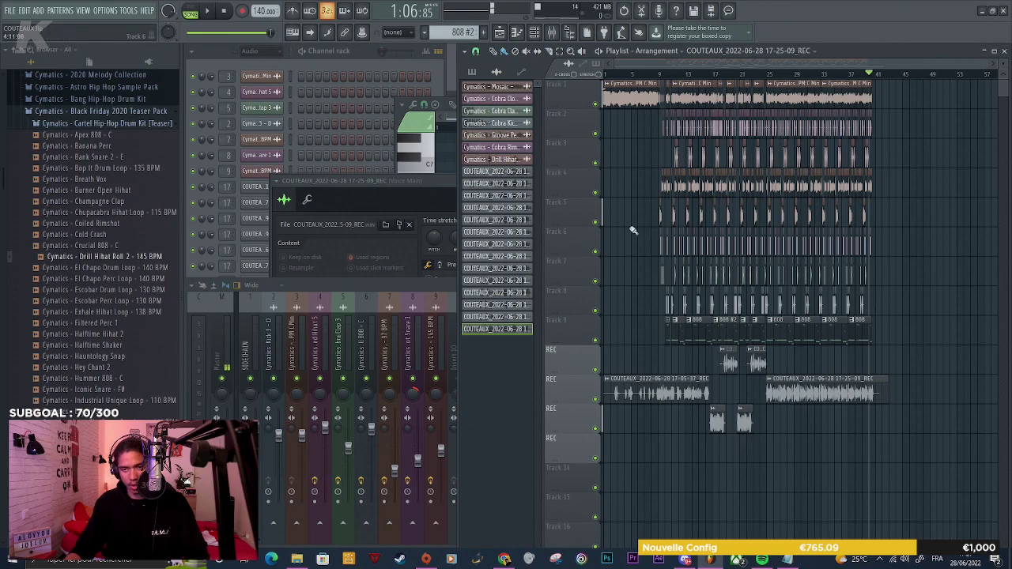
left_click(660, 75)
key("space")
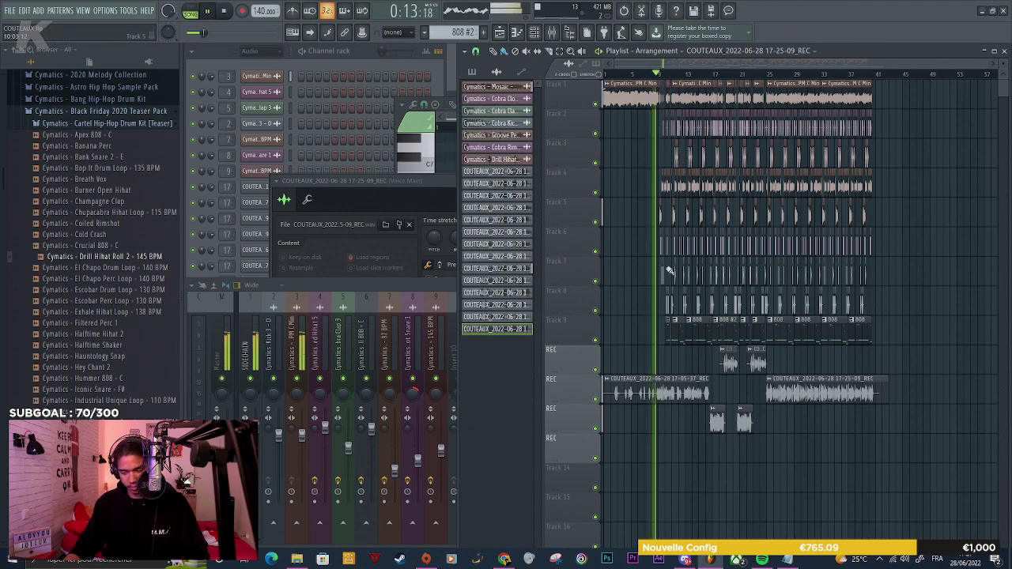
scroll(676, 452, "up", 4)
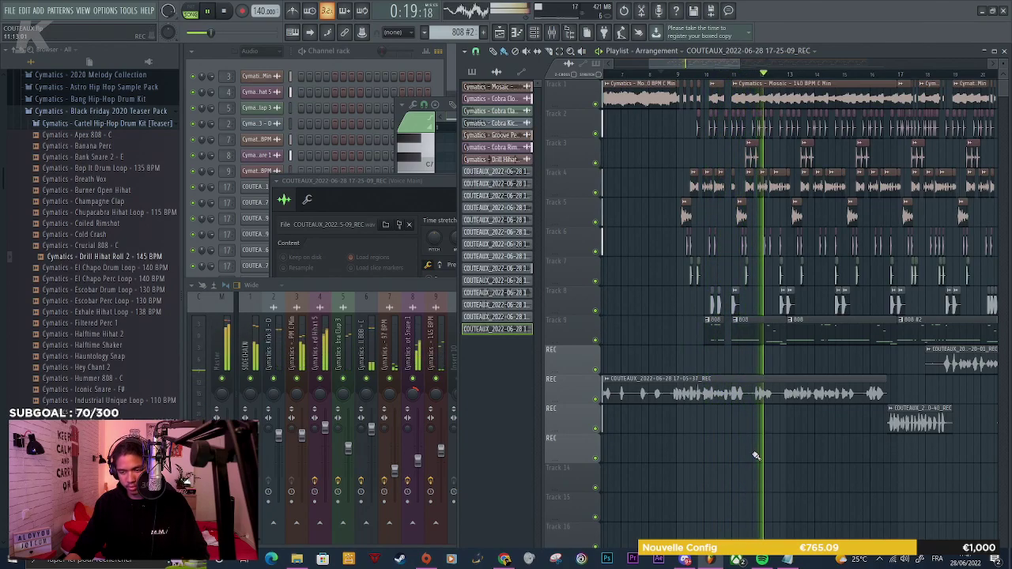
key("space")
scroll(681, 74, "up", 3)
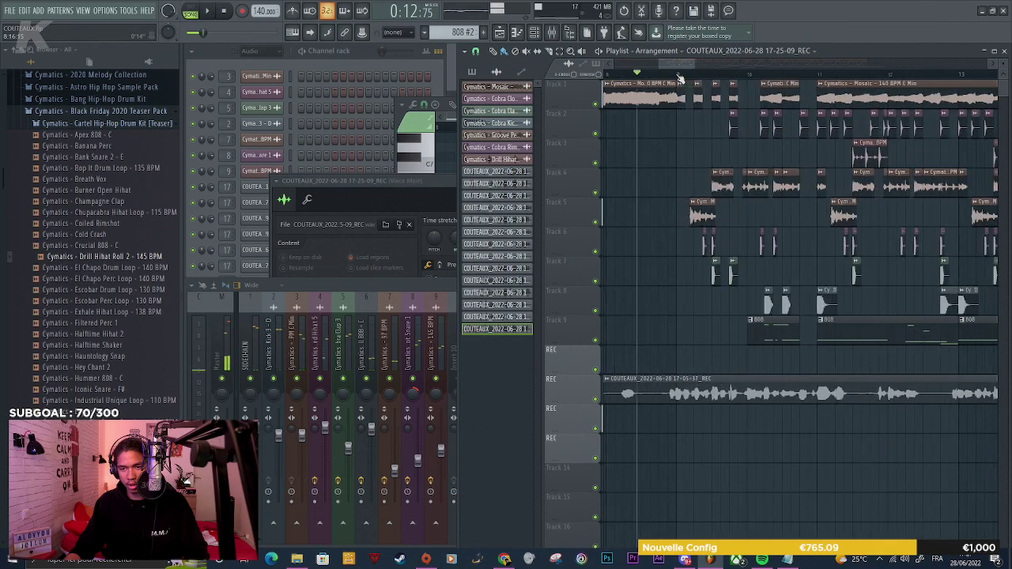
key("space")
key("space")
Check the REC mixer track's routing to Voice Ambiance 1 and record an ambiance vocal take from bar 9 to the end of the beat
left_click(408, 287)
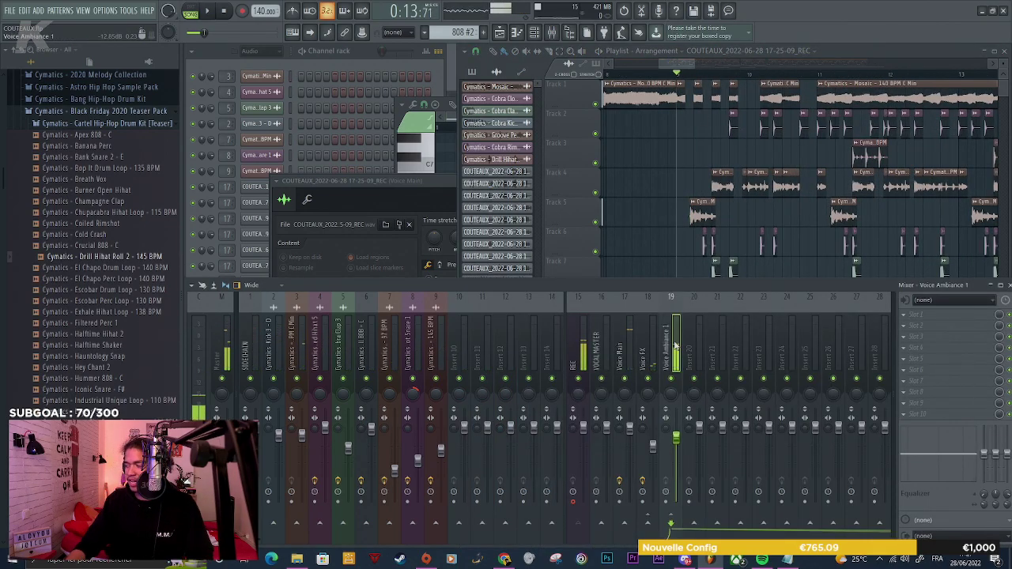
left_click(585, 379)
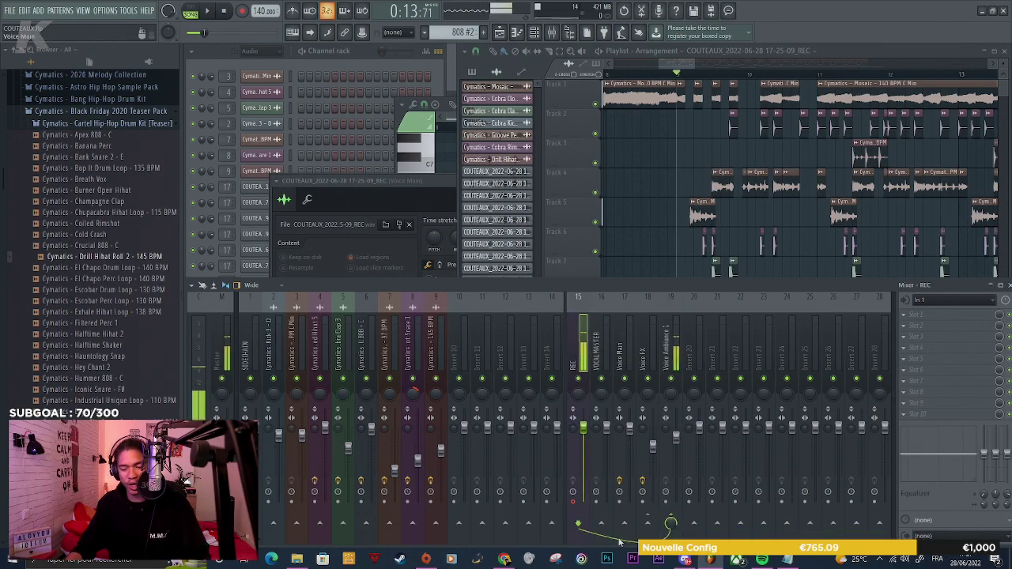
left_click(654, 233)
scroll(652, 228, "down", 4)
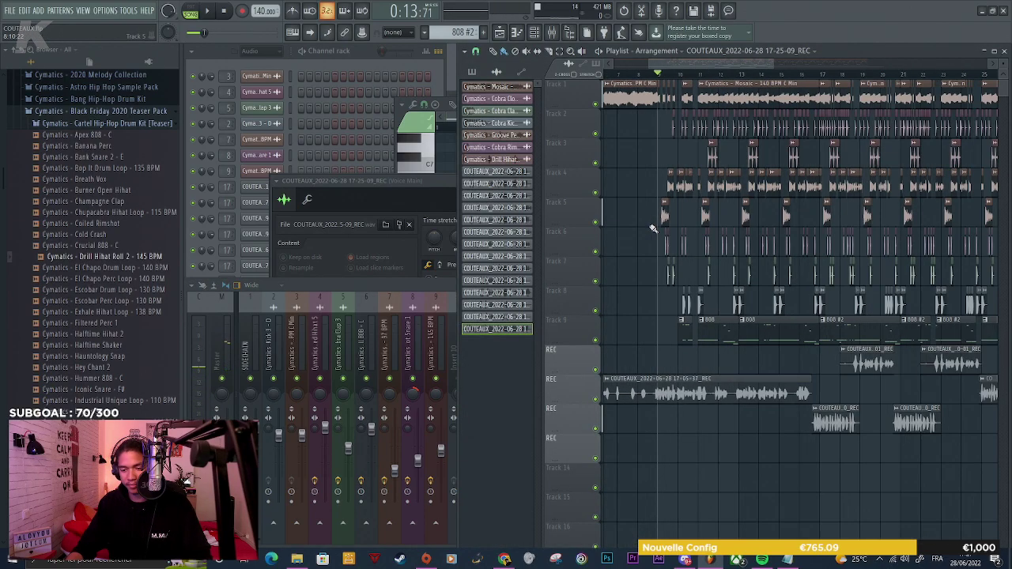
key("space")
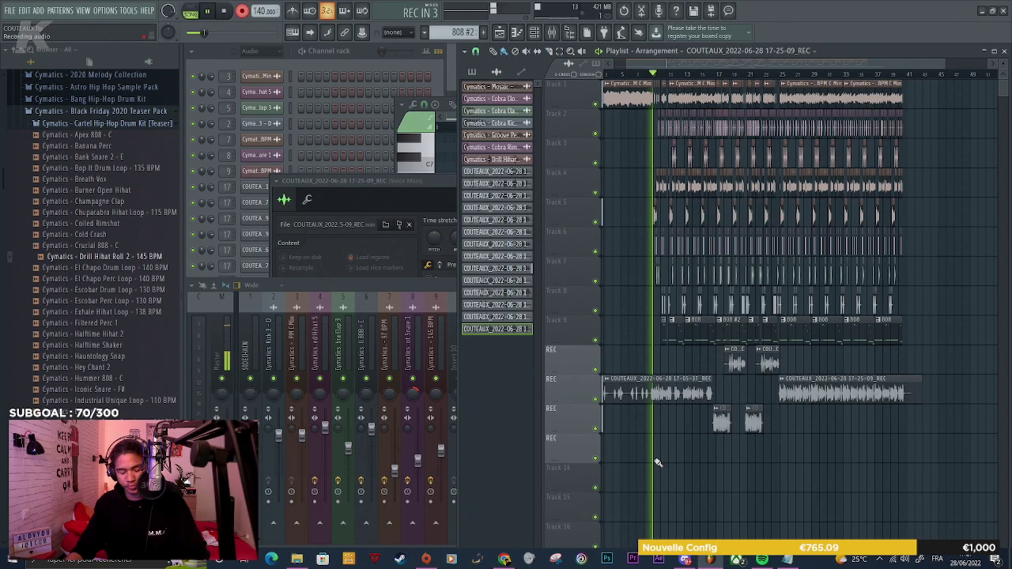
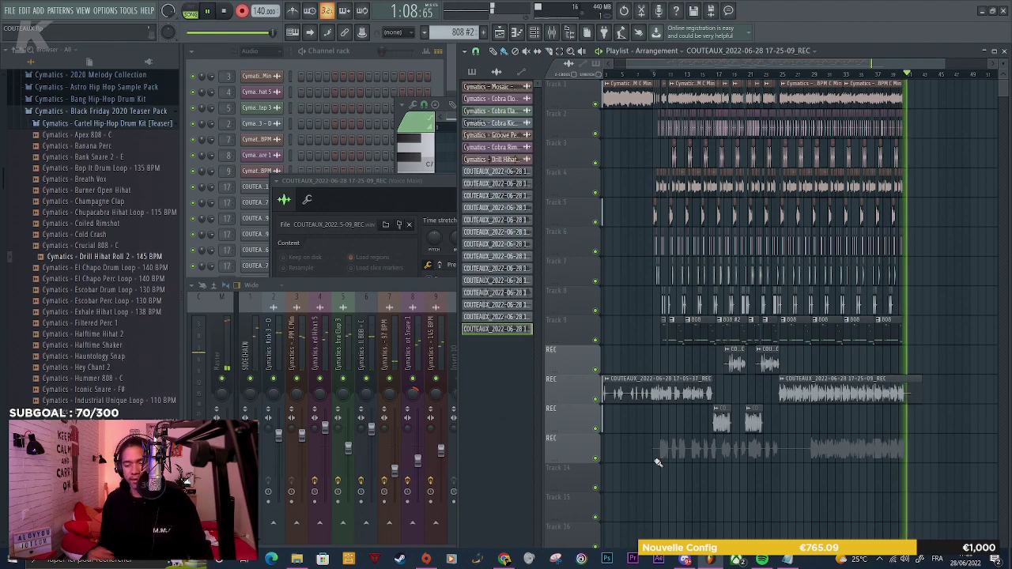
key("space")
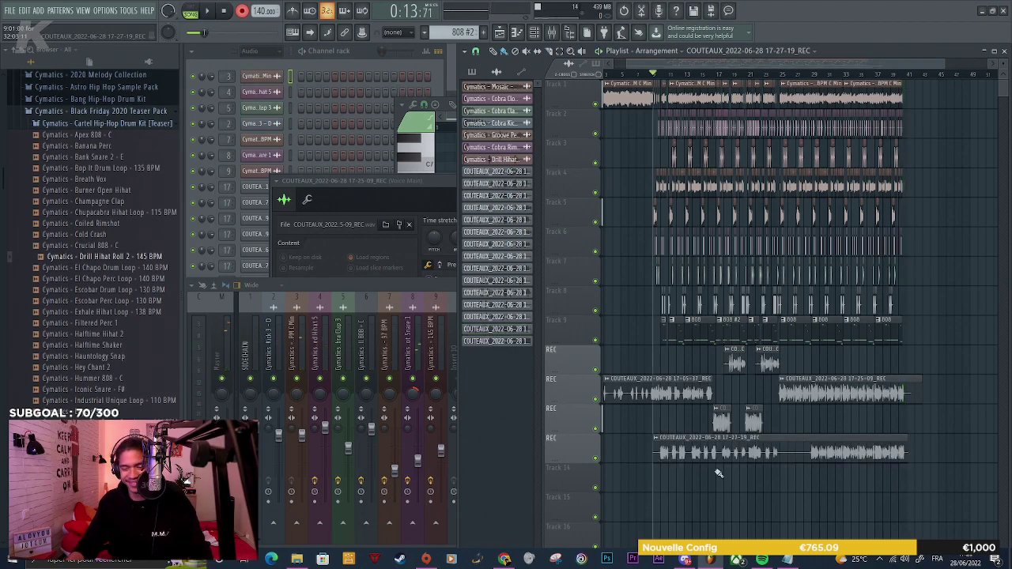
Reroute the REC mixer track to Insert 20 only
scroll(715, 467, "up", 6)
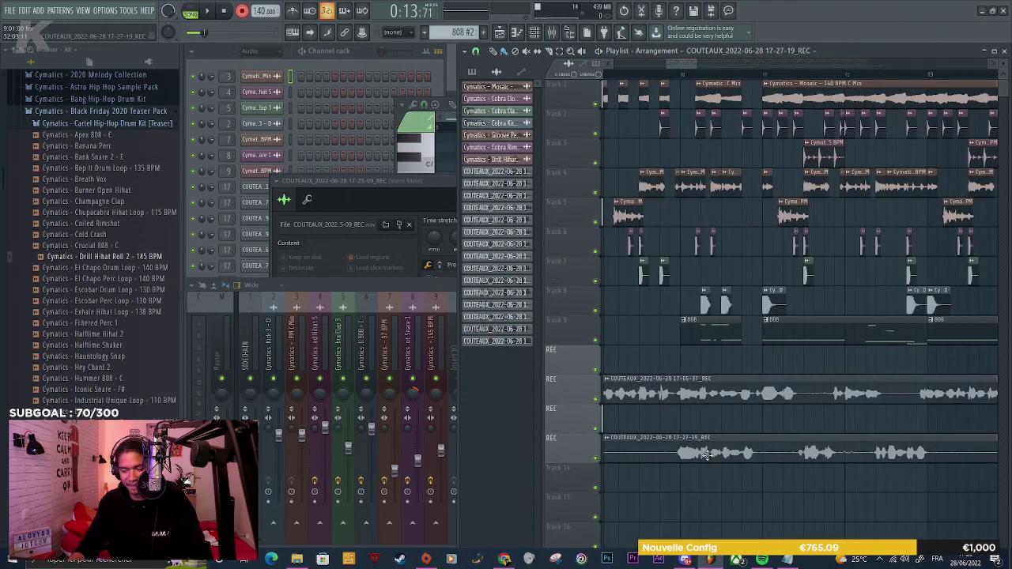
left_click(353, 294)
right_click(693, 523)
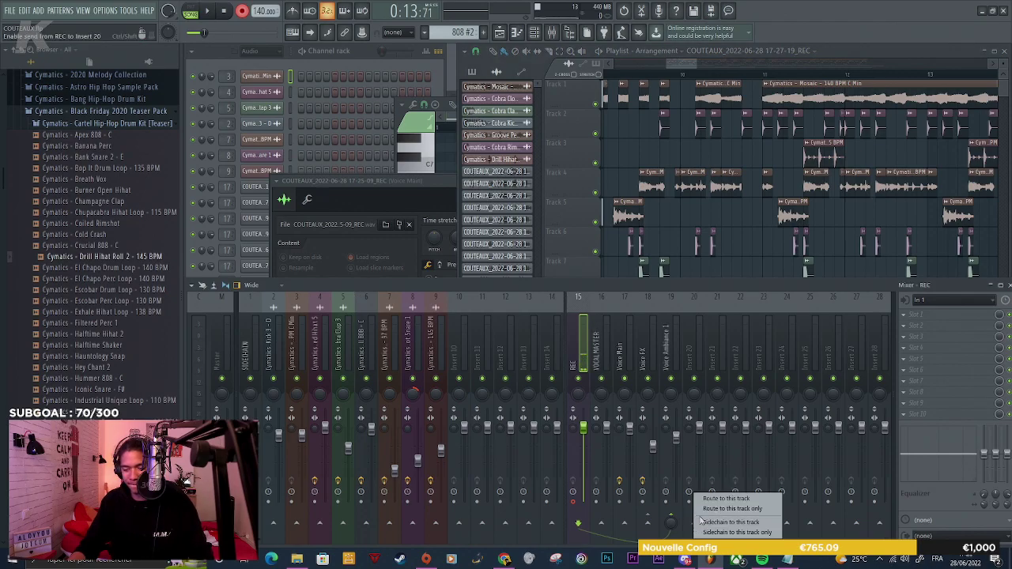
left_click(724, 510)
Load Fruity Limiter into the first effect slot of Voice Ambiance 1 and look through its presets without choosing one
left_click(671, 370)
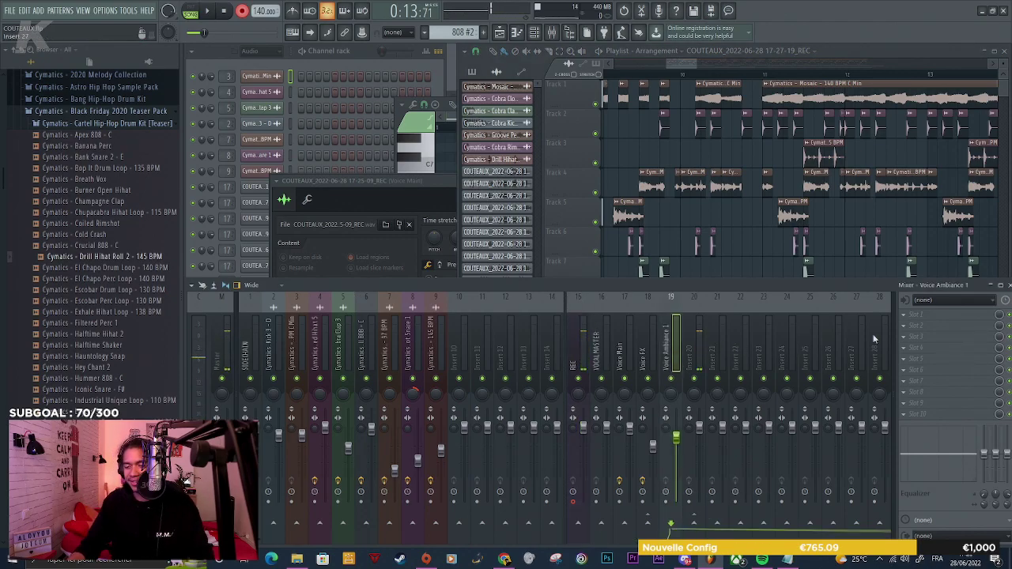
left_click(903, 314)
mouse_move(906, 321)
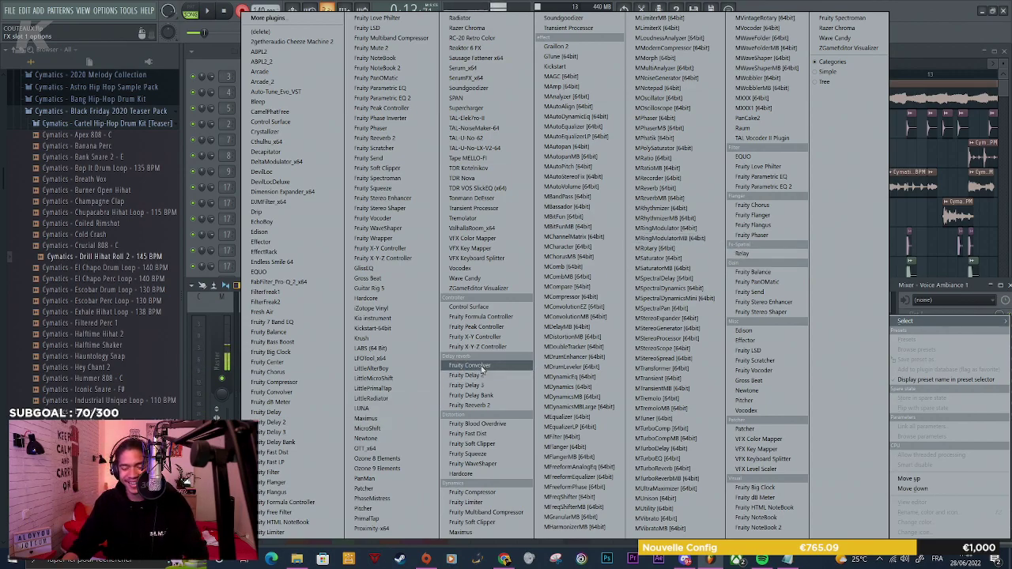
left_click(500, 501)
left_click(462, 103)
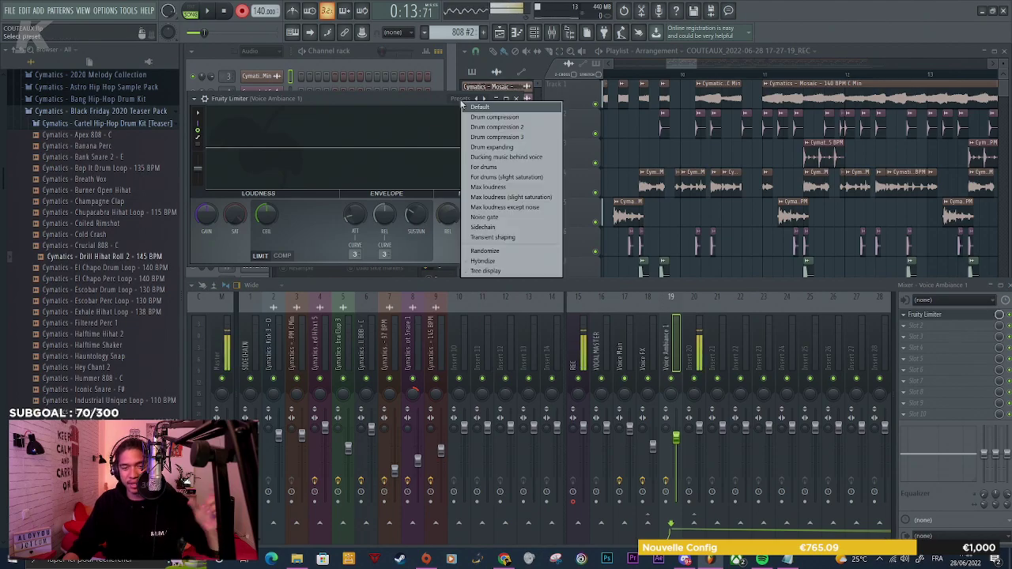
left_click(309, 255)
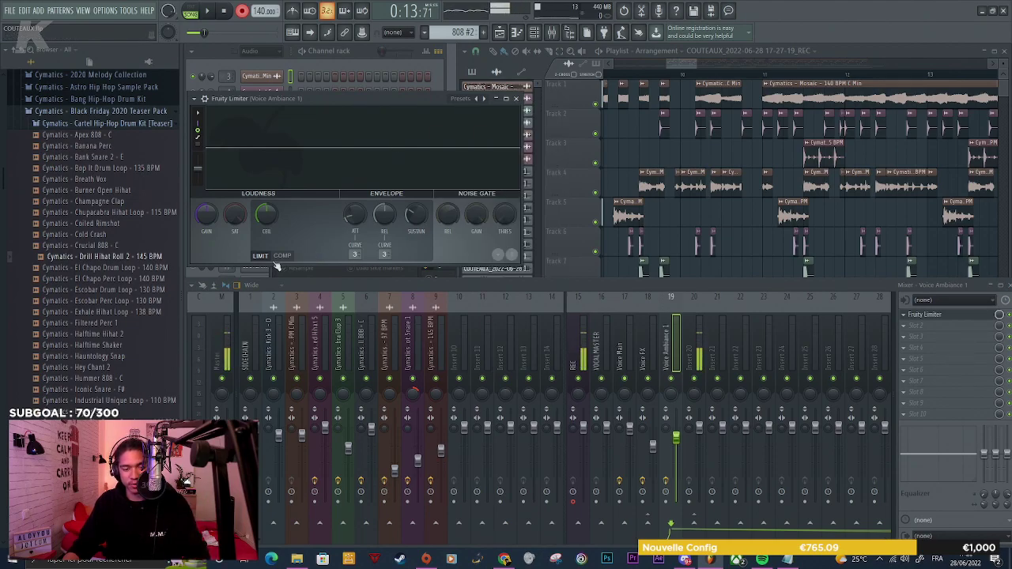
Switch Fruity Limiter to COMP mode, adjust its threshold, knee, ratio and release (about 248 ms), and set up its noise gate
left_click(282, 255)
left_click_drag(294, 213, 294, 190)
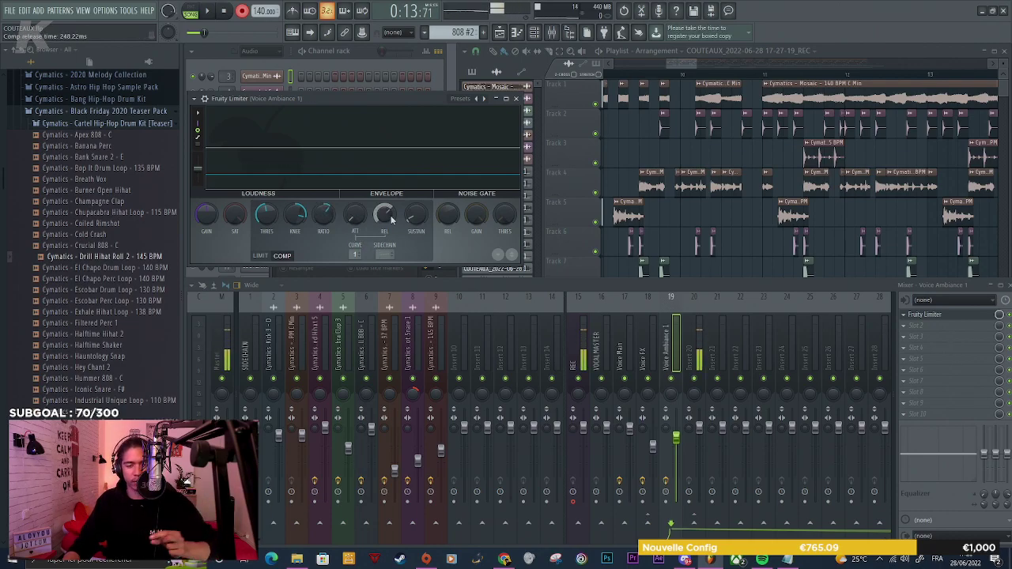
left_click_drag(477, 215, 476, 255)
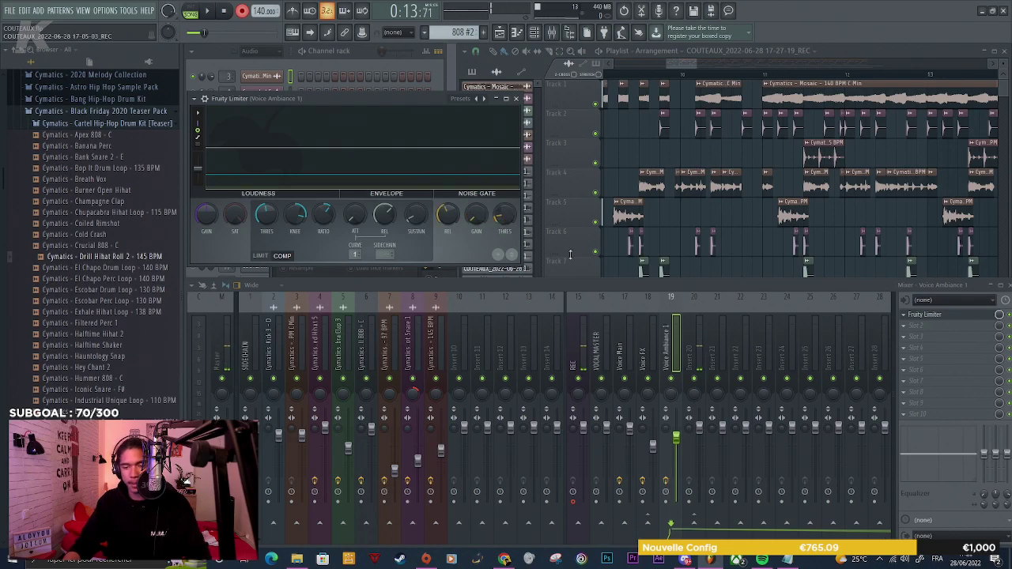
Load Fruity Multiband Compressor into the second effect slot of Voice Ambiance 1
left_click(936, 333)
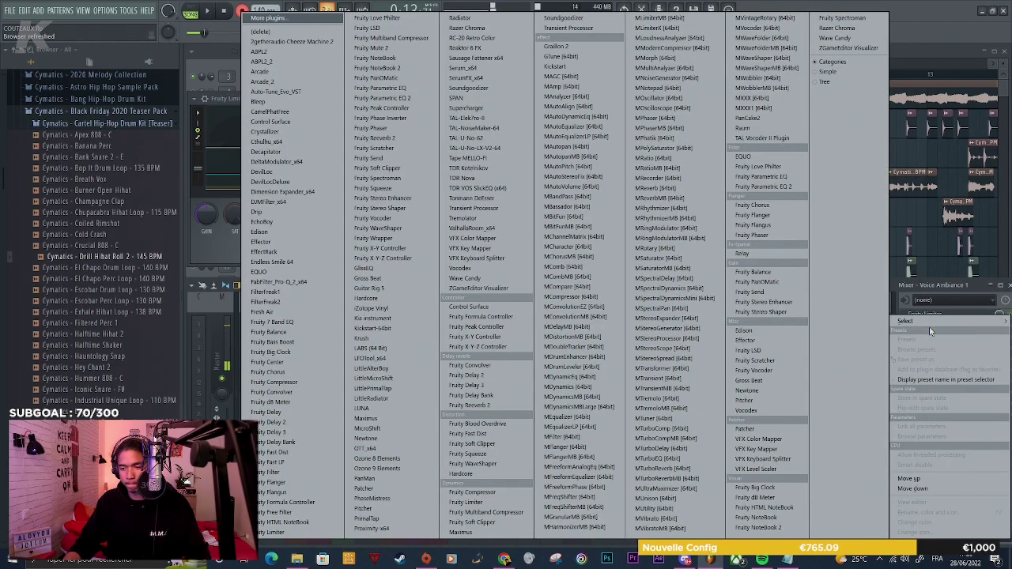
left_click(243, 11)
left_click(243, 12)
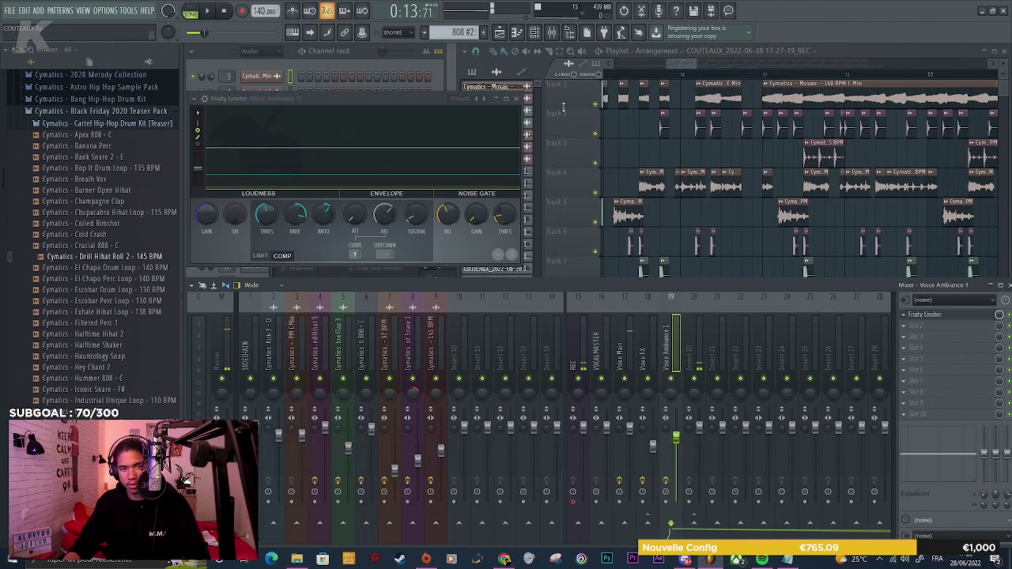
left_click(945, 327)
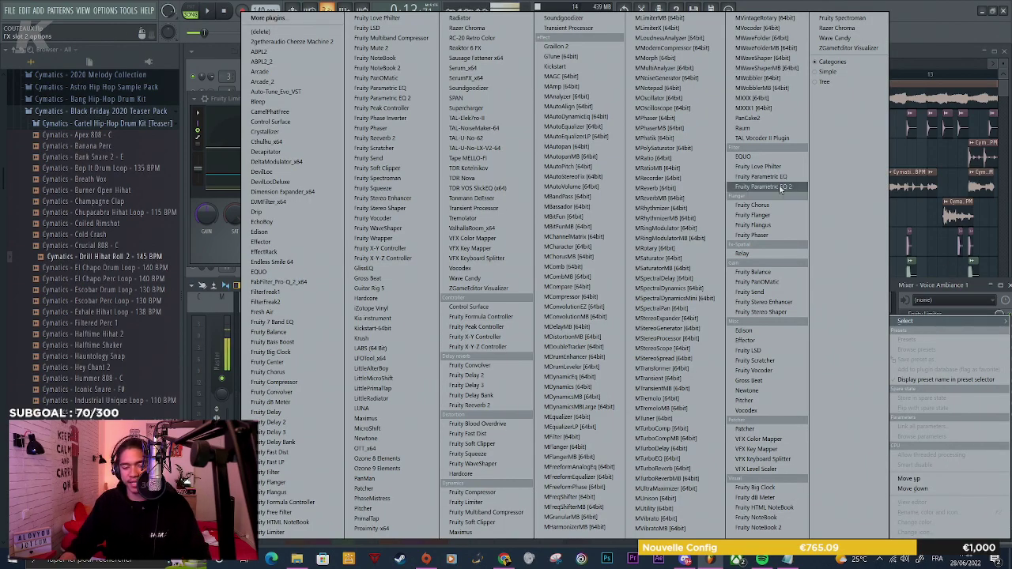
left_click(486, 512)
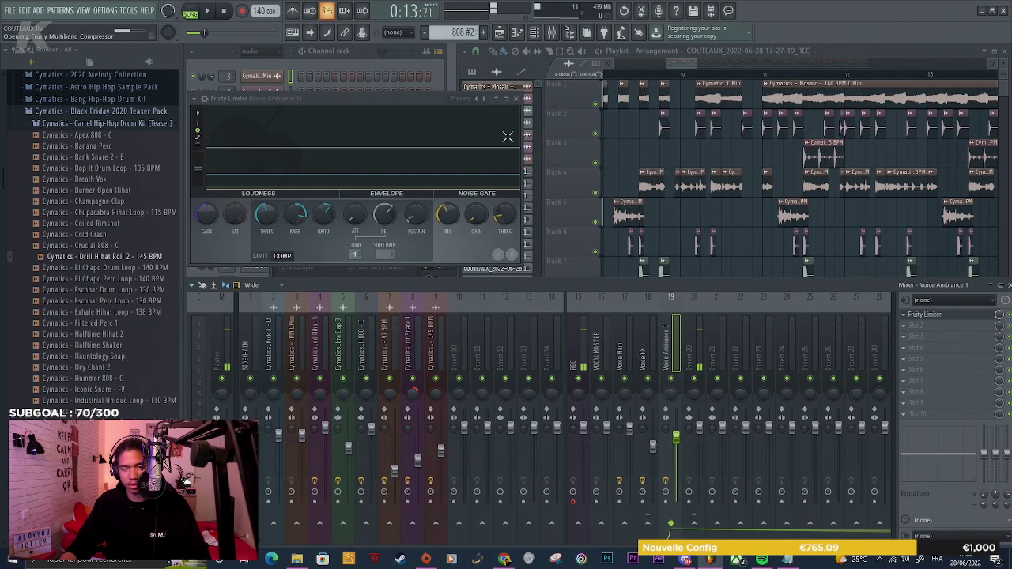
Load Fruity Parametric EQ 2 into the third effect slot and apply its 20Hz - 18kHz cut preset
left_click(904, 337)
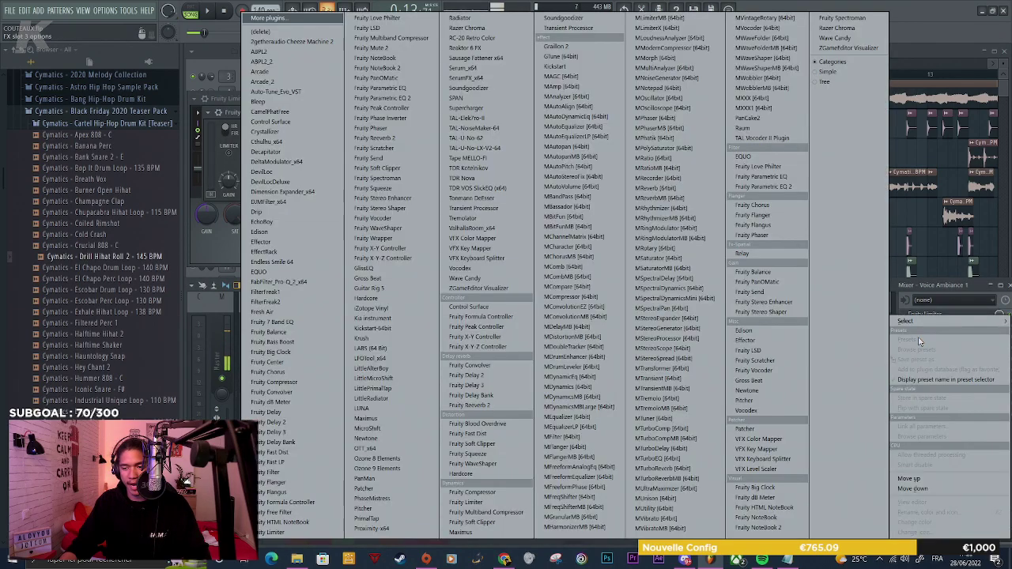
left_click(783, 187)
left_click(633, 236)
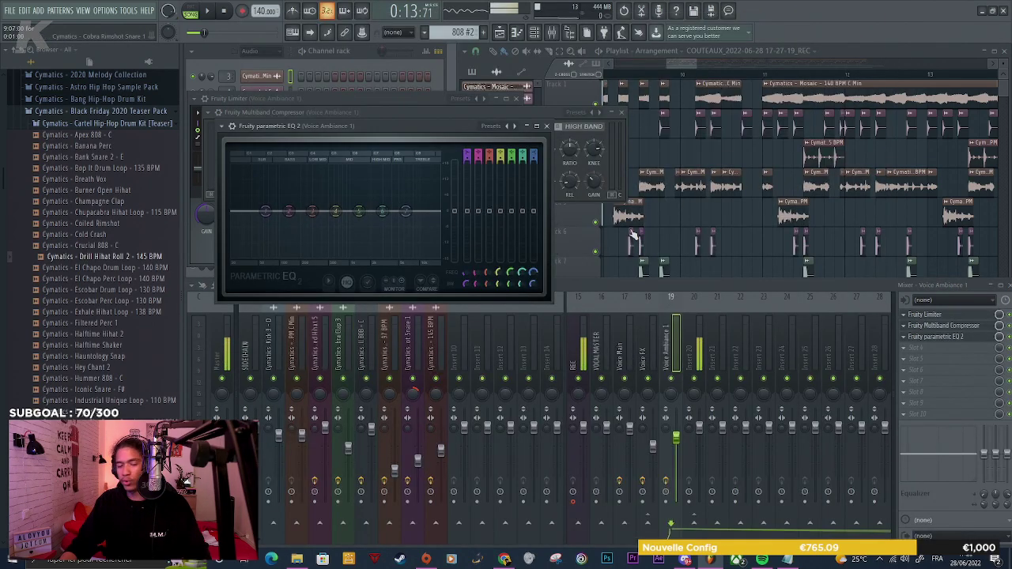
left_click(491, 126)
left_click(514, 182)
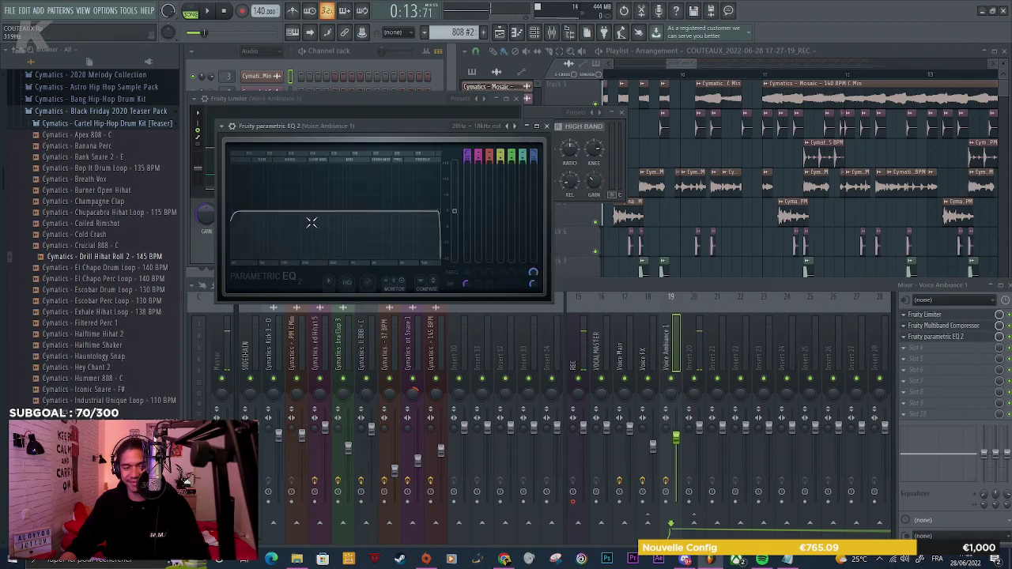
Play the beat, raise the EQ's band 1 high-pass cutoff, and lower the Voice Ambiance 1 fader to about 90% (-2.3 dB)
key("space")
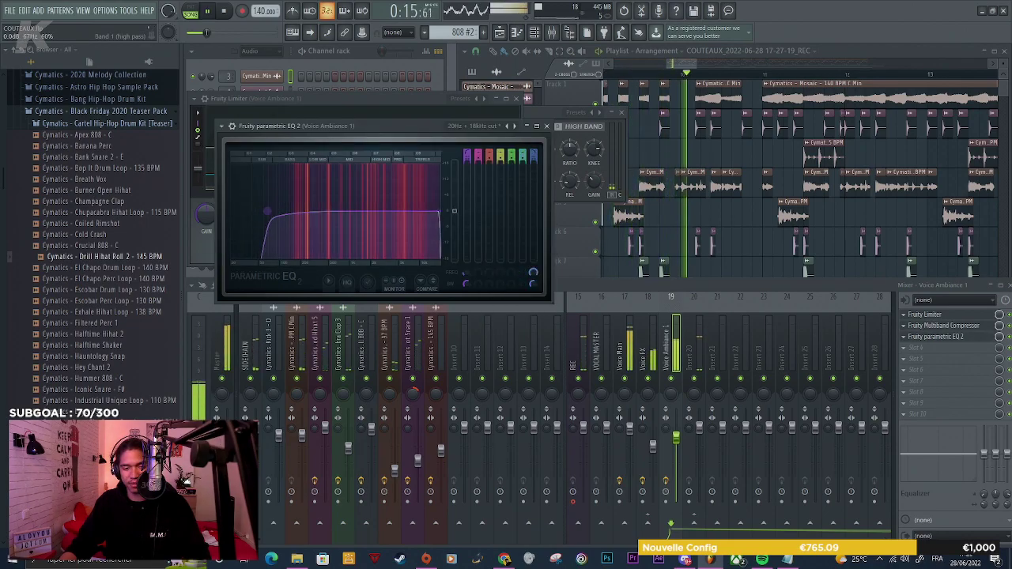
left_click_drag(279, 211, 282, 211)
scroll(287, 211, "up", 3)
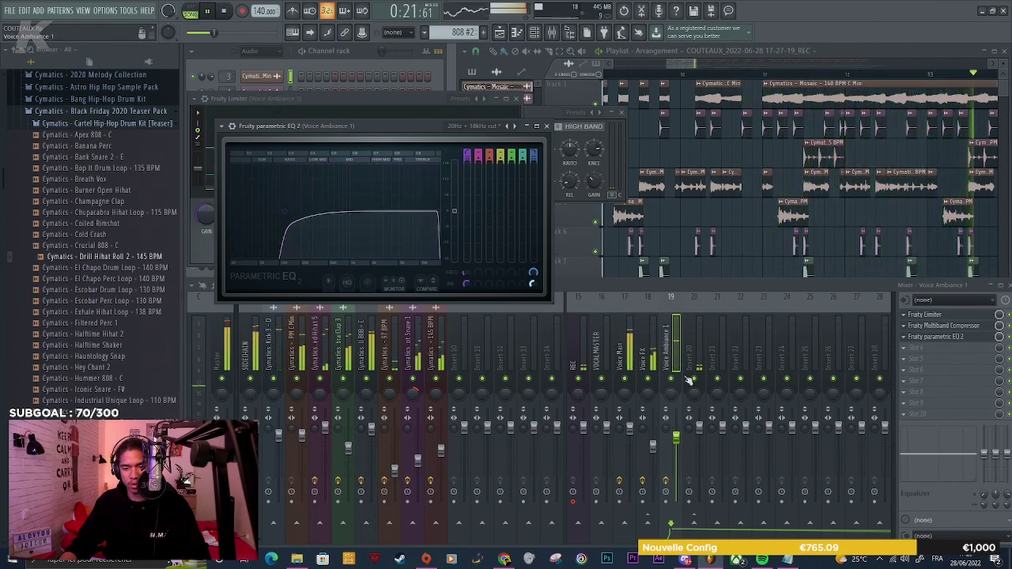
left_click(678, 440)
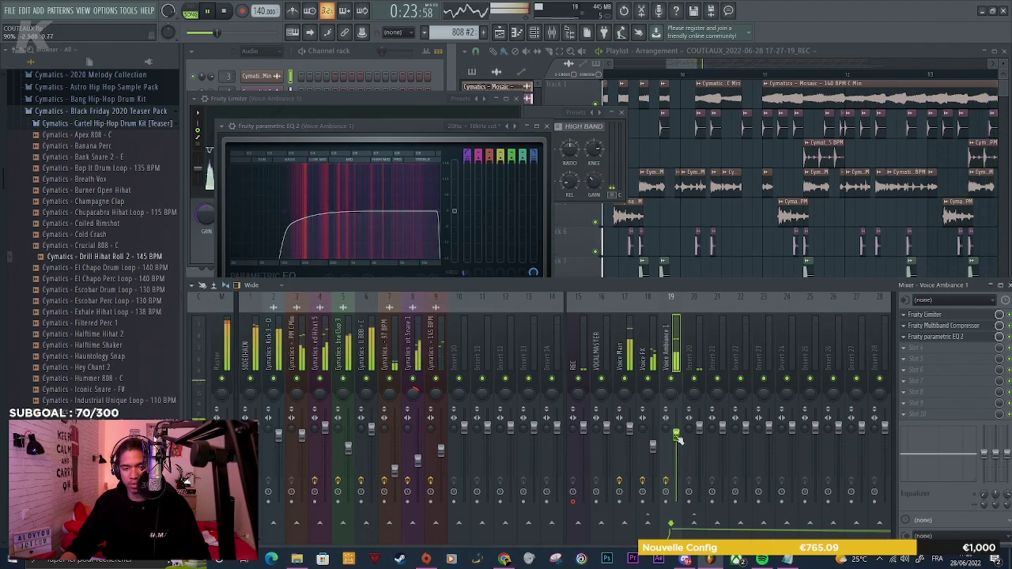
Load Fruity Stereo Enhancer into the fourth effect slot, set stereo separation to about 34% separated and adjust the phase offset
left_click(913, 348)
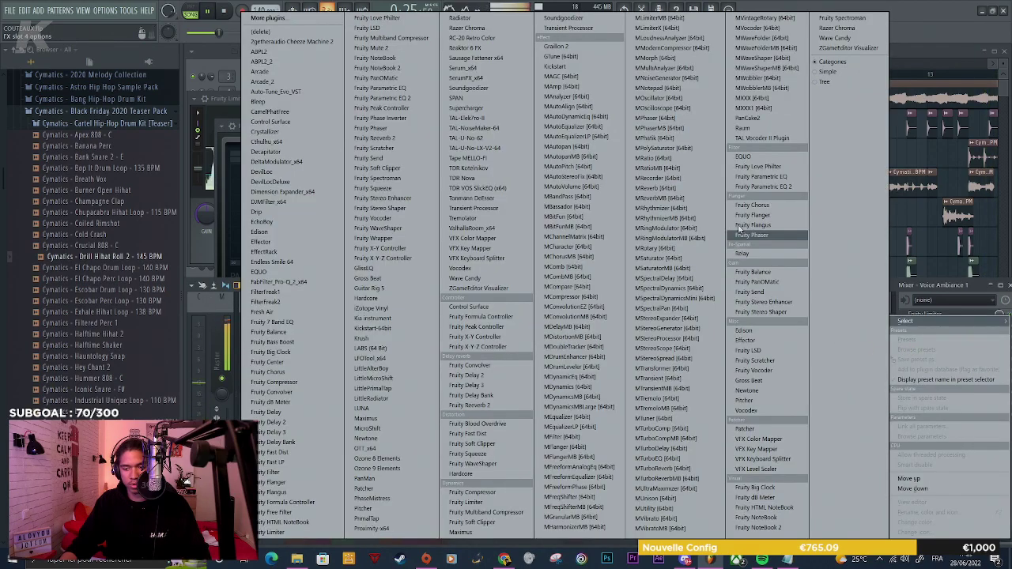
left_click(755, 302)
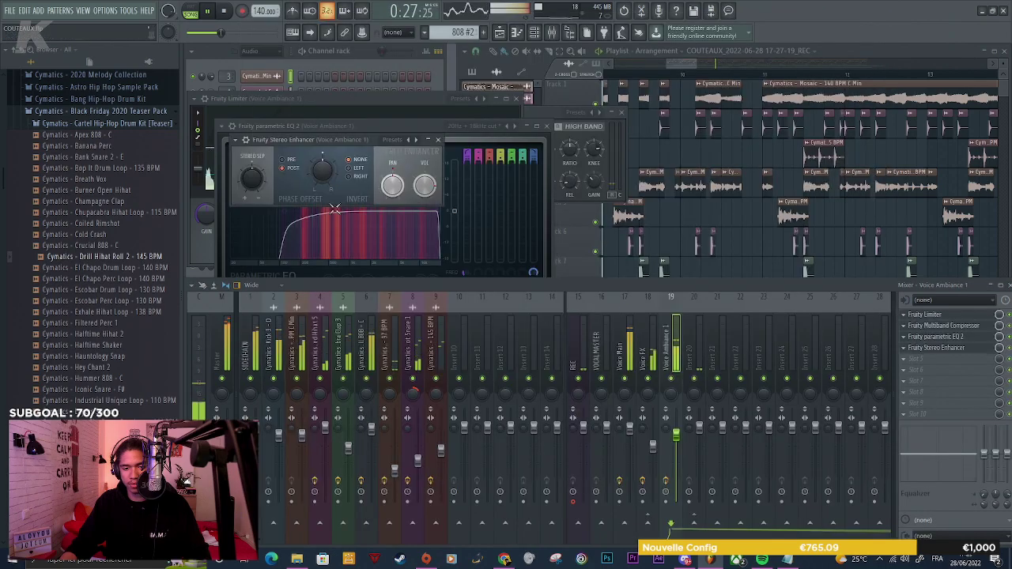
left_click_drag(247, 183, 246, 207)
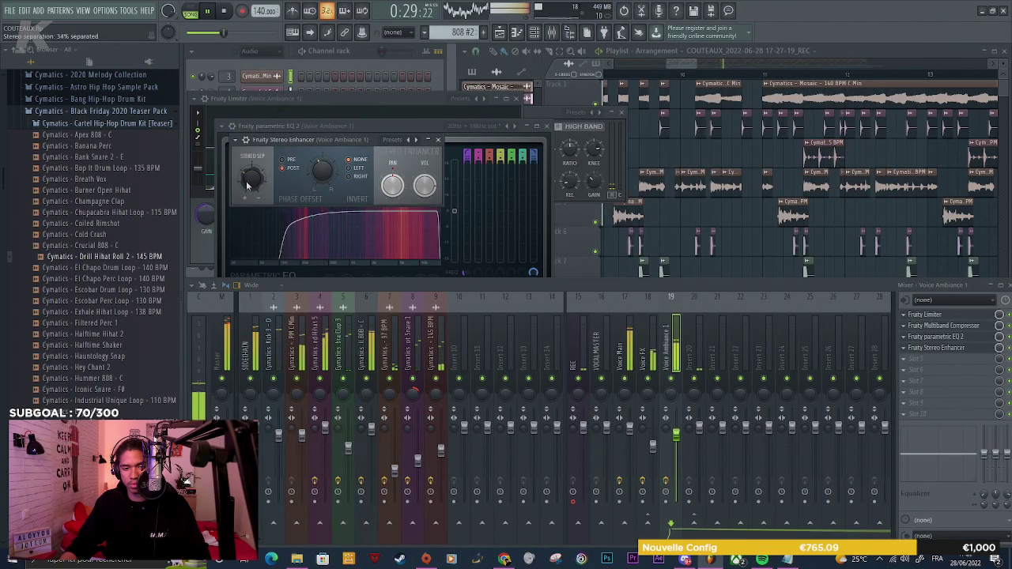
left_click_drag(322, 172, 323, 180)
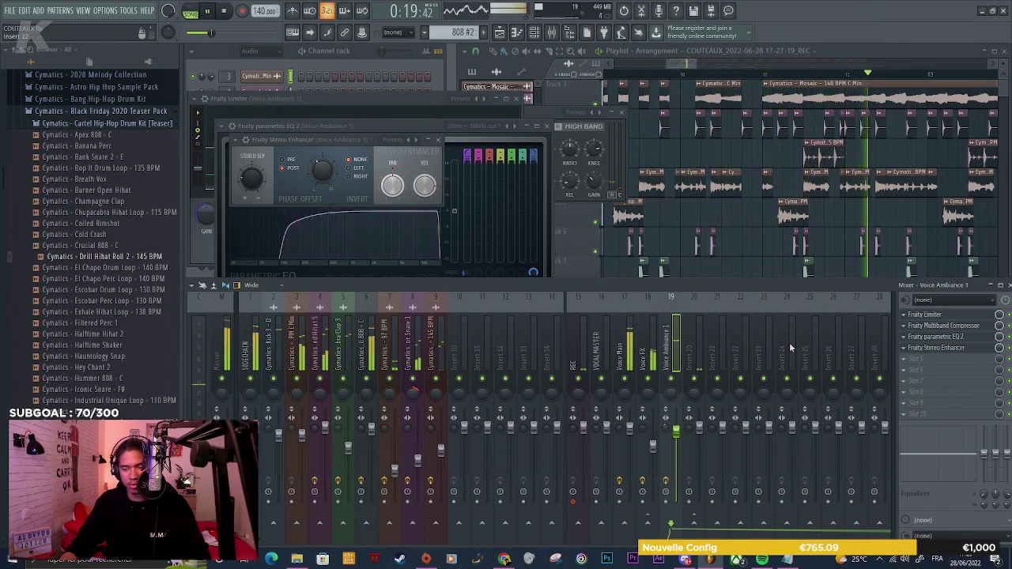
Load Supercharger into the fifth effect slot and Fruity Convolver into the sixth
left_click(927, 361)
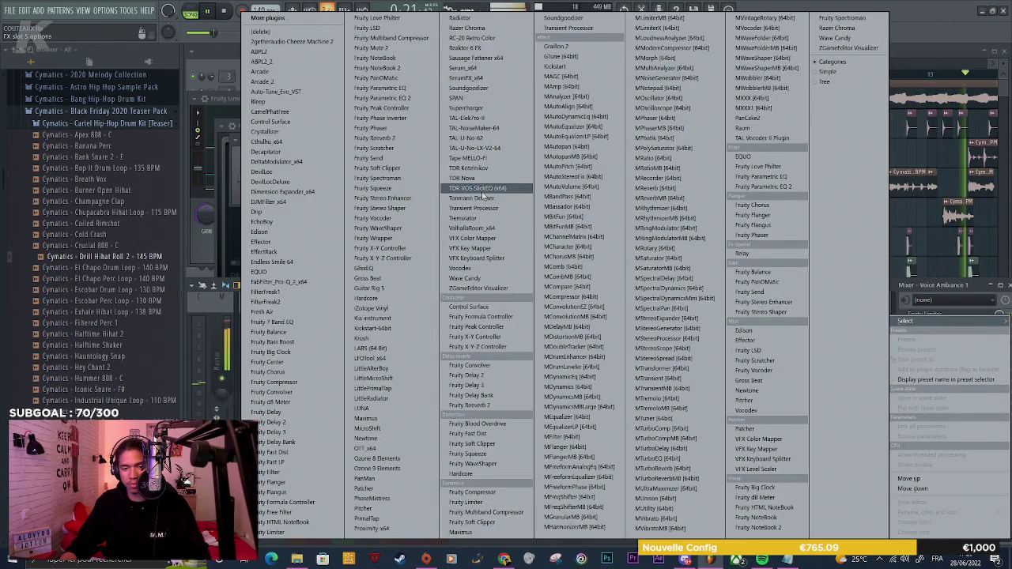
left_click(474, 107)
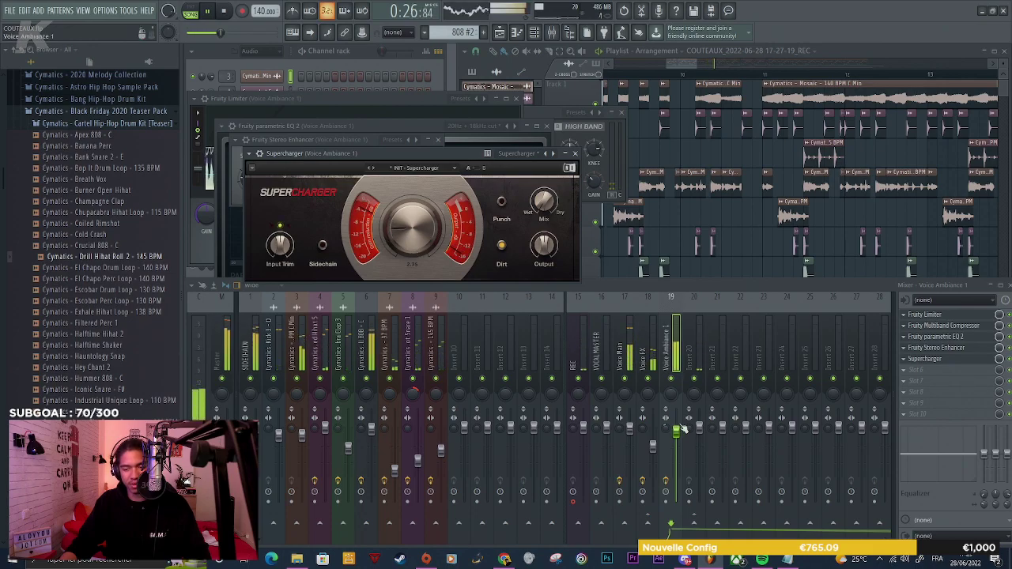
left_click(914, 369)
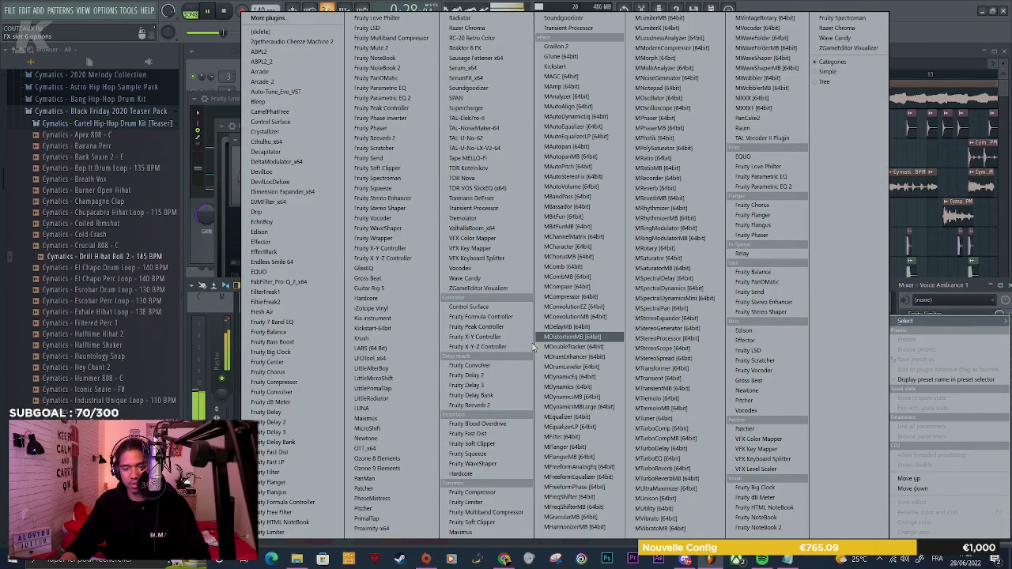
left_click(485, 365)
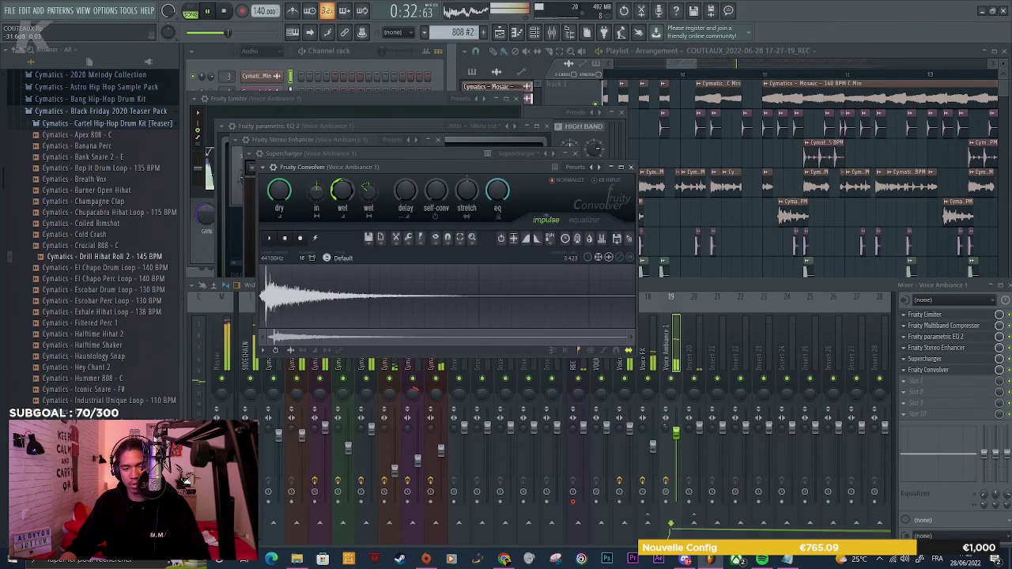
Shape Fruity Convolver's equalizer curve so that it rolls off the low and the high frequencies of the reverb
left_click(585, 222)
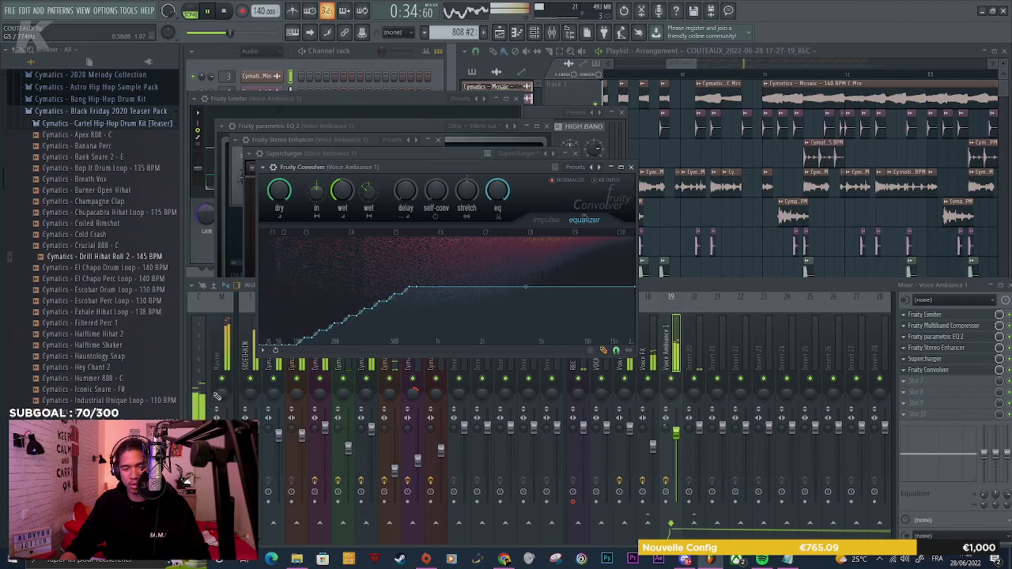
left_click_drag(454, 292, 242, 362)
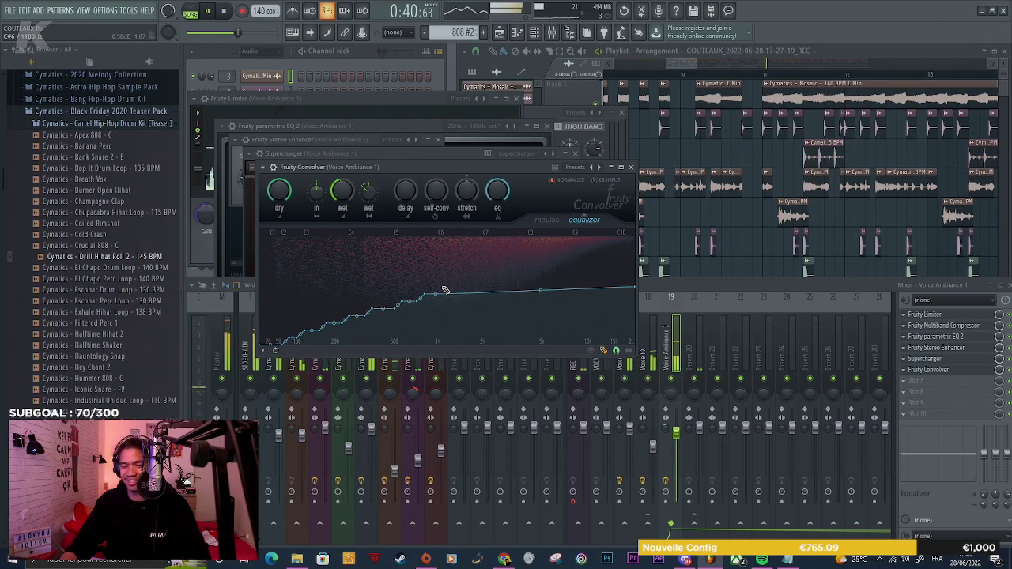
mouse_move(444, 305)
left_mouse_down()
mouse_move(255, 373)
mouse_move(208, 370)
left_mouse_up()
left_click_drag(560, 294, 574, 294)
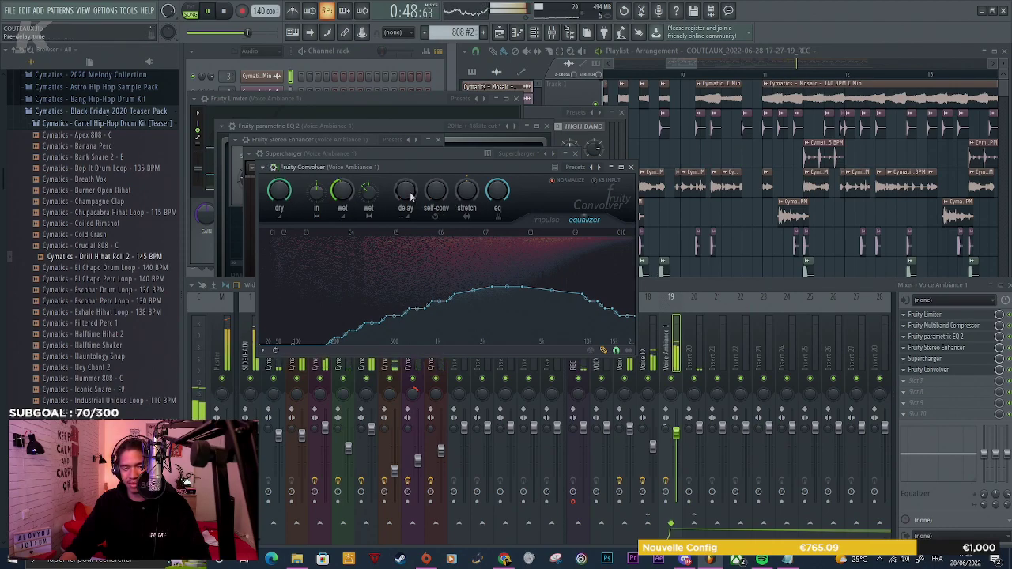
Lower the Voice Ambiance 1 fader to about 77% (-5.5 dB) and set the Convolver's stretch to about 111%
left_click(685, 421)
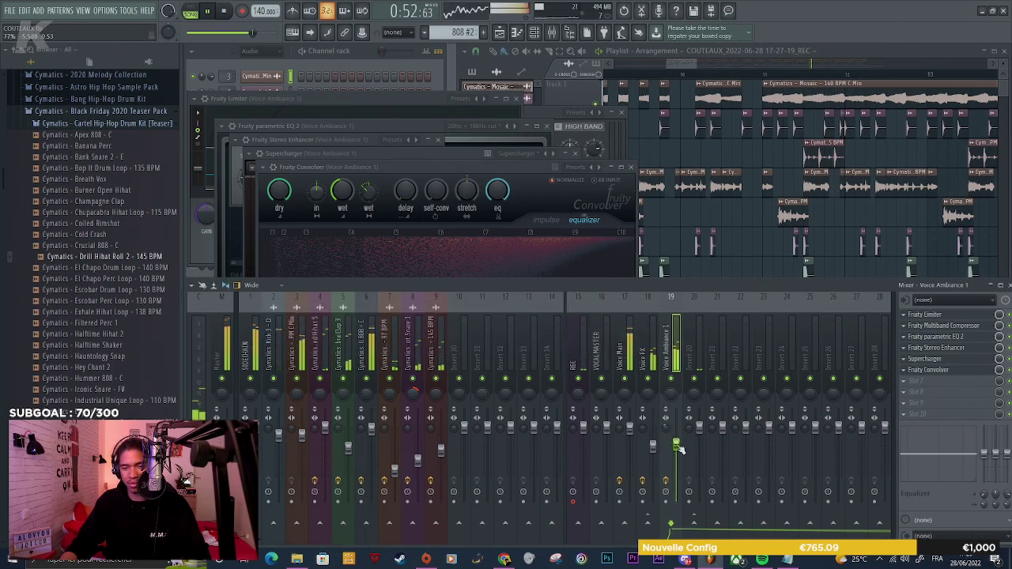
left_click(472, 204)
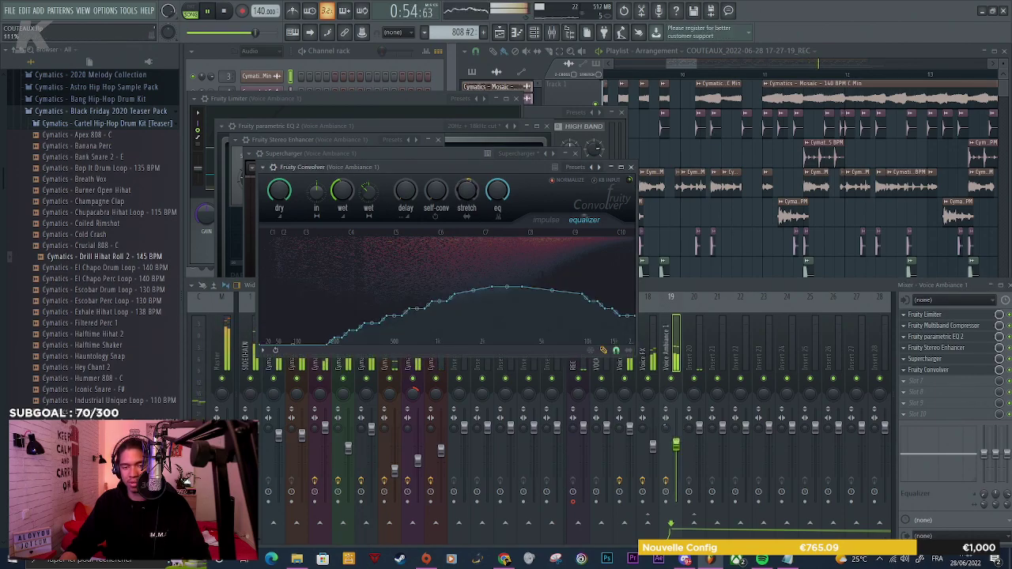
Solo Voice Ambiance 1 to audition its effect chain, unsolo it and stop playback
left_click(678, 386)
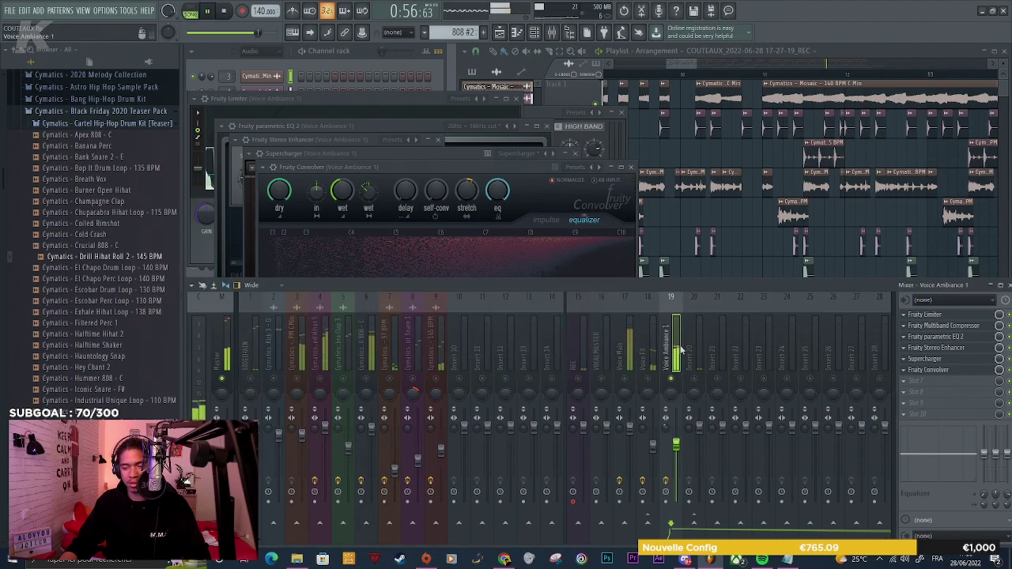
right_click(677, 384)
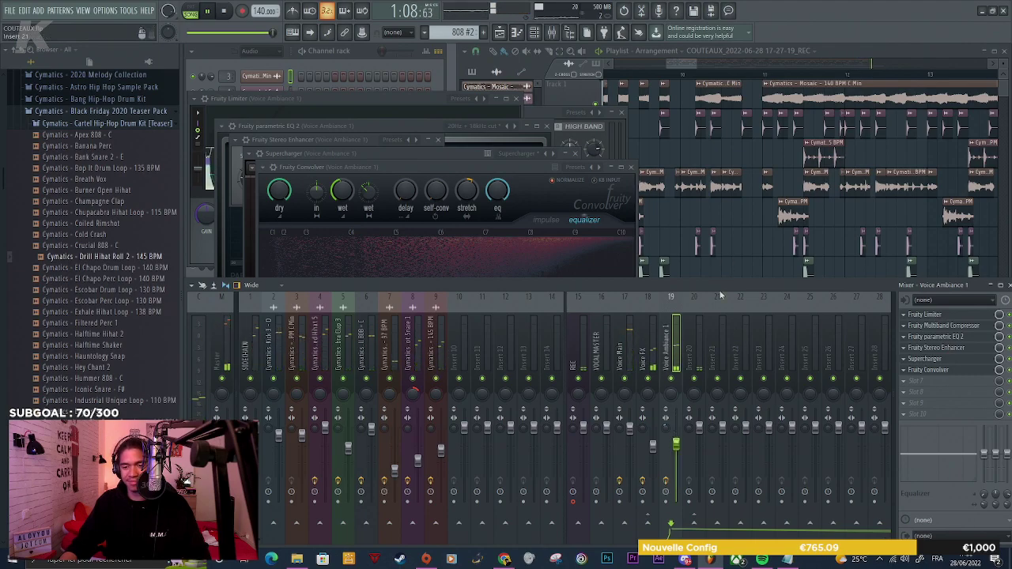
left_click(743, 241)
key("space")
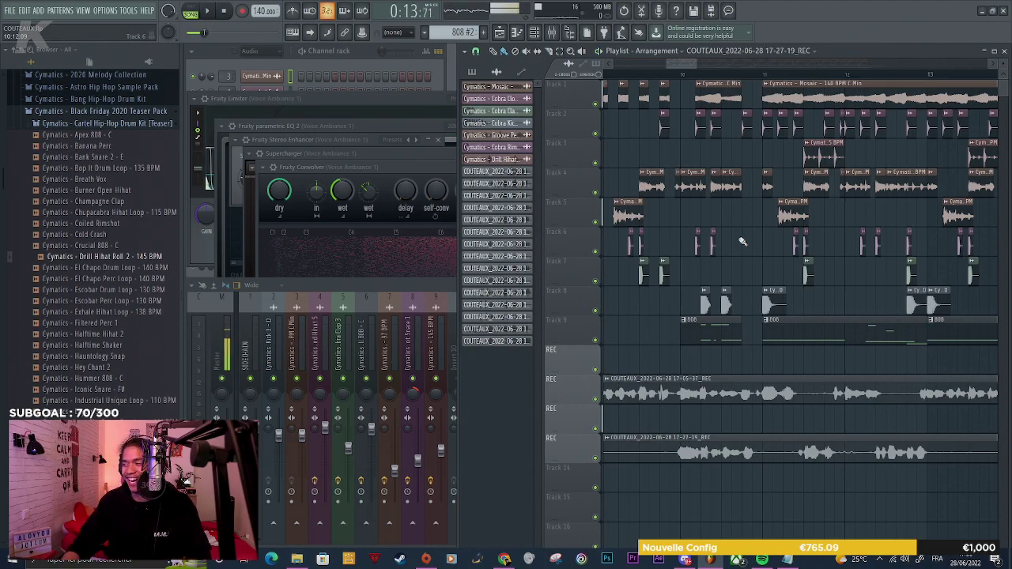
Play the arrangement from bar 9 and look over the vocal takes and the empty playlist tracks below them
scroll(747, 243, "down", 3)
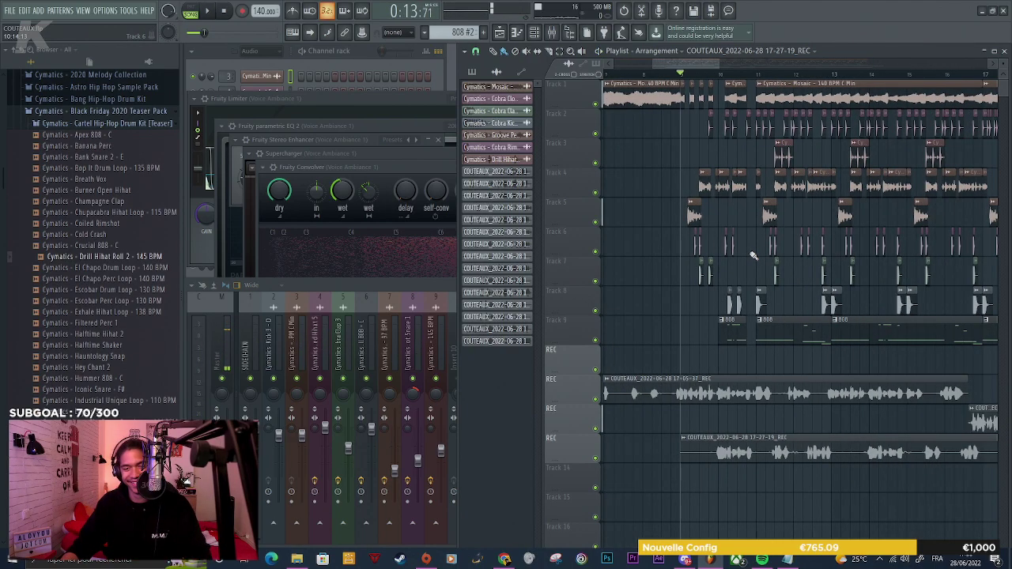
key("space")
scroll(724, 466, "up", 2)
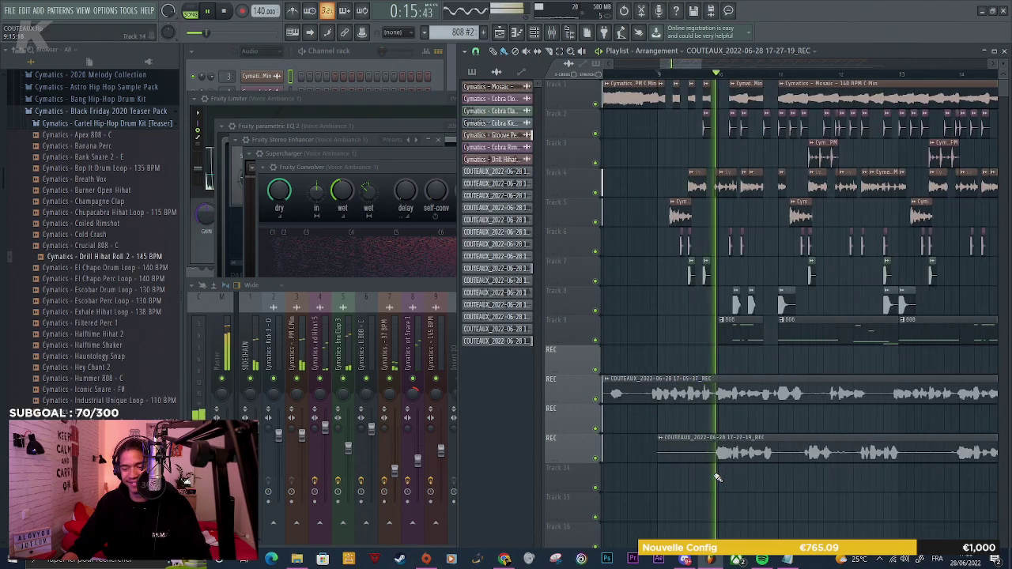
scroll(743, 484, "down", 3)
scroll(749, 443, "up", 2)
scroll(745, 439, "down", 3)
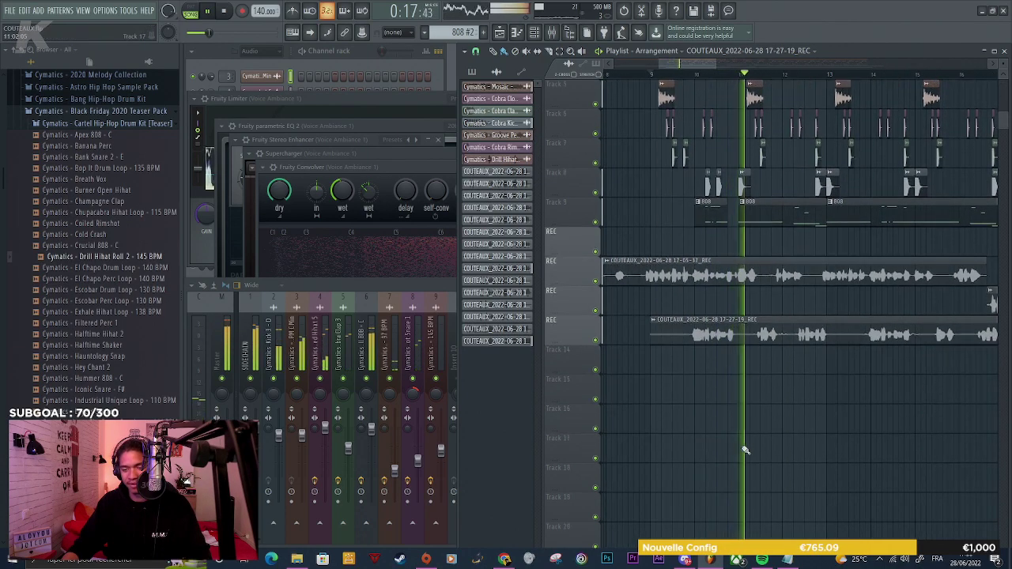
right_click(748, 434)
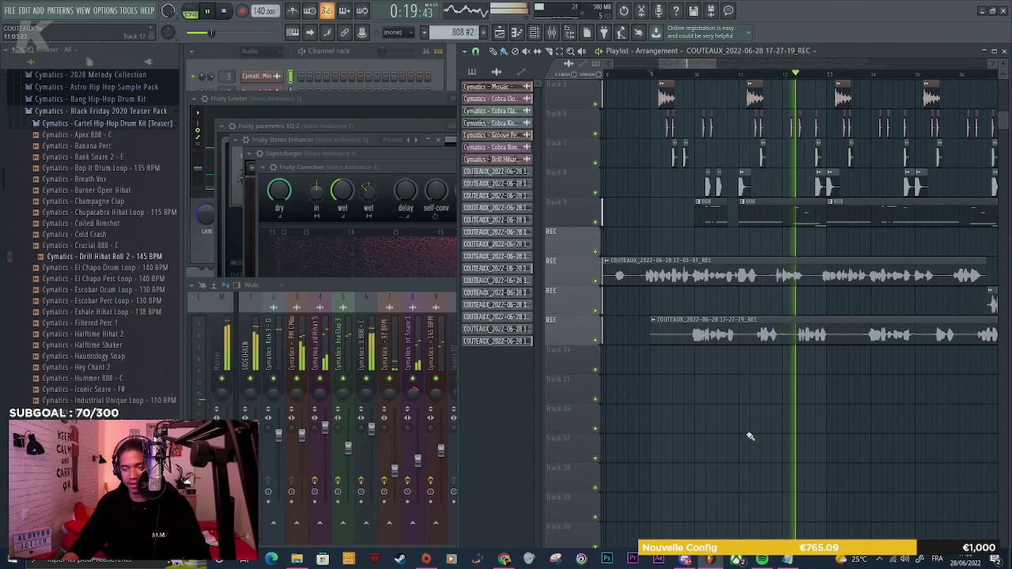
key("space")
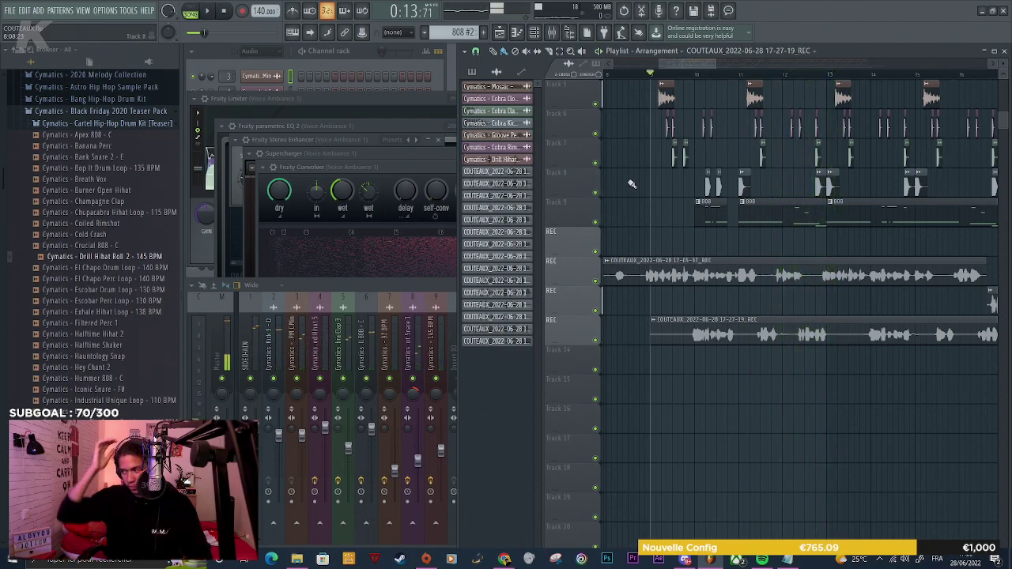
Copy the Voice Ambiance 1 mixer track's state, with its whole effect chain, onto Insert 20
key("F9")
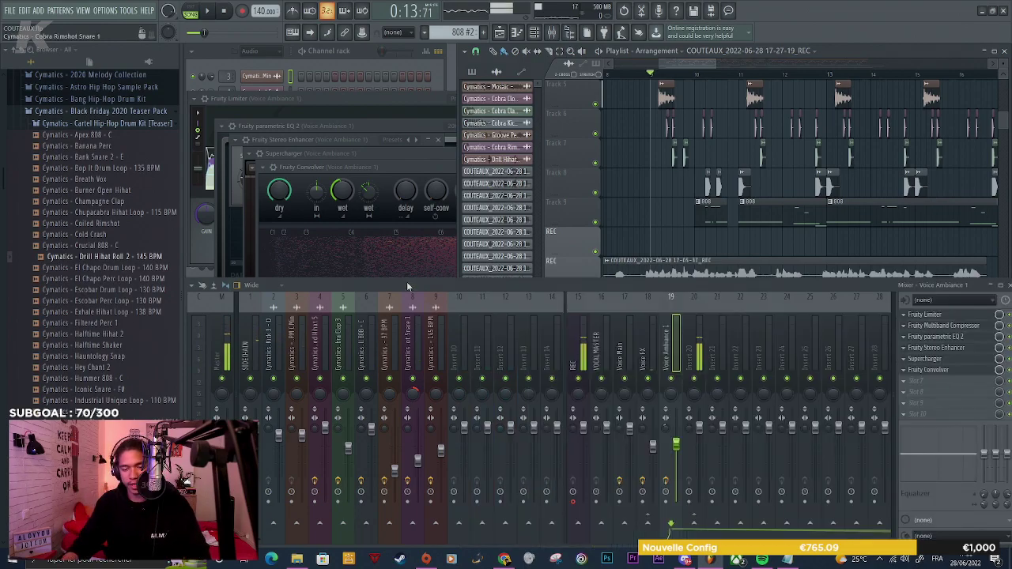
right_click(668, 348)
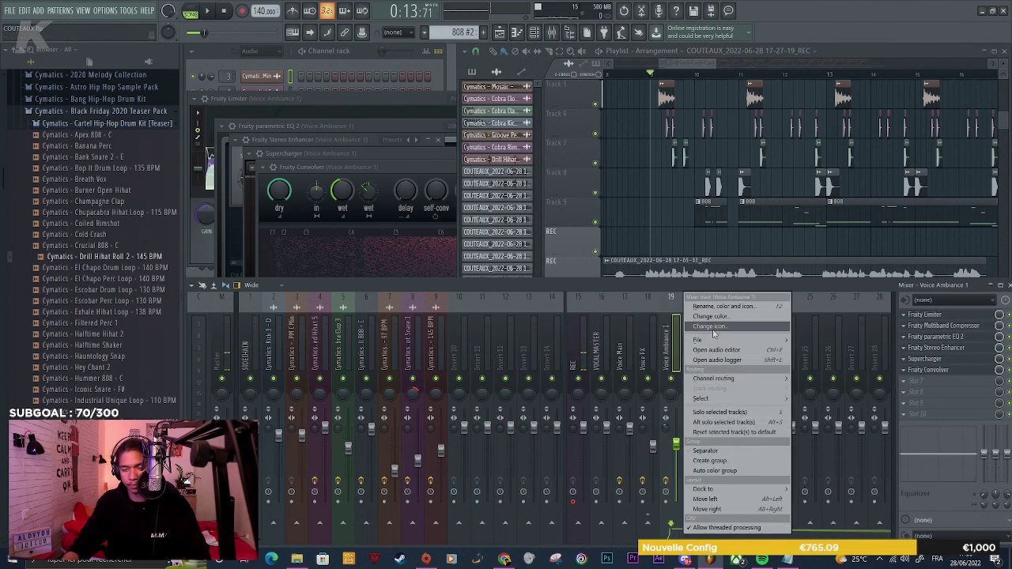
mouse_move(715, 345)
left_click_drag(850, 263, 669, 315)
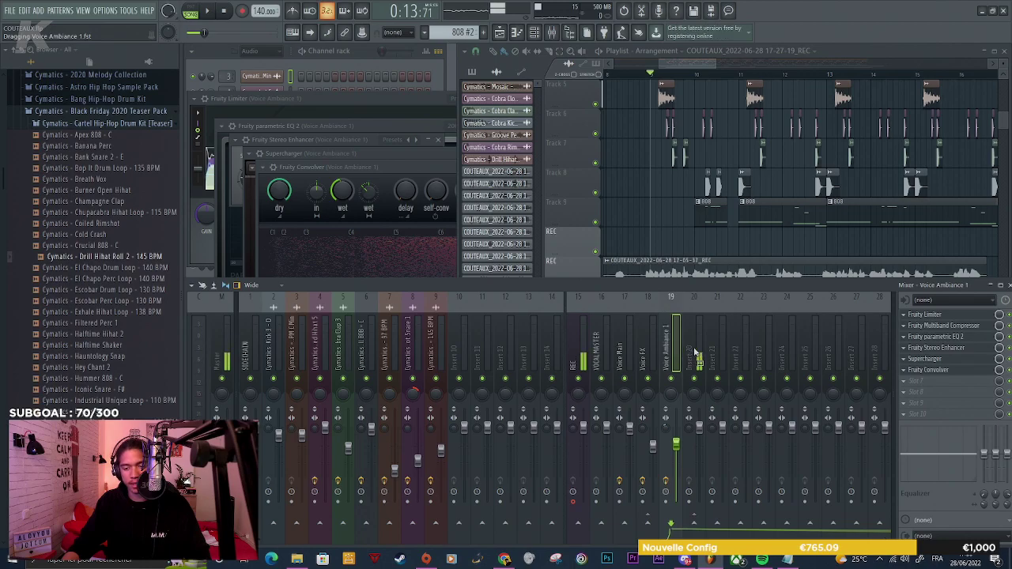
left_click_drag(694, 350, 695, 349)
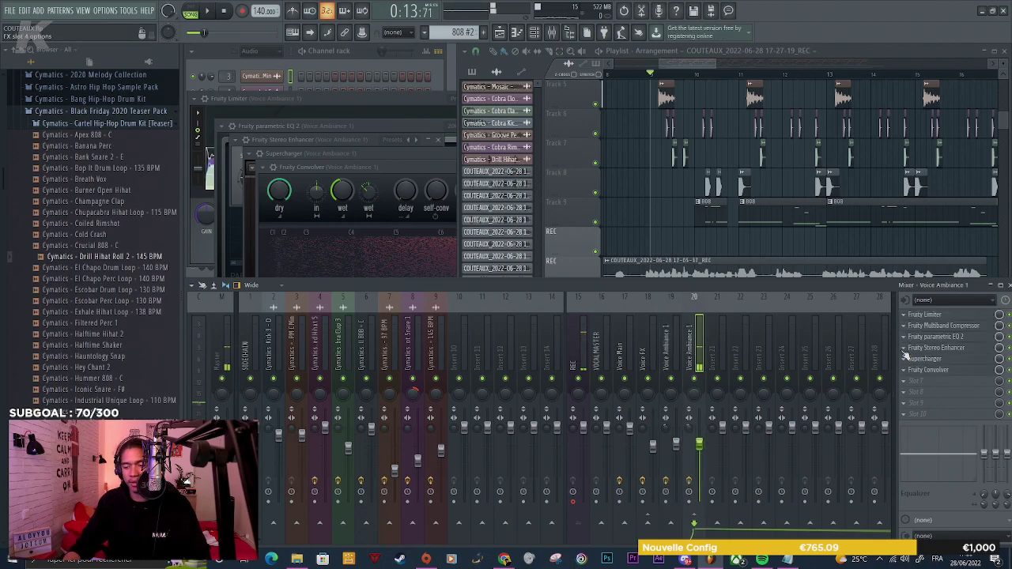
On the duplicated Voice Ambiance 1 mixer track, replace Fruity Stereo Enhancer with Fruity Chorus and move it below Supercharger
left_click(942, 362)
mouse_move(909, 308)
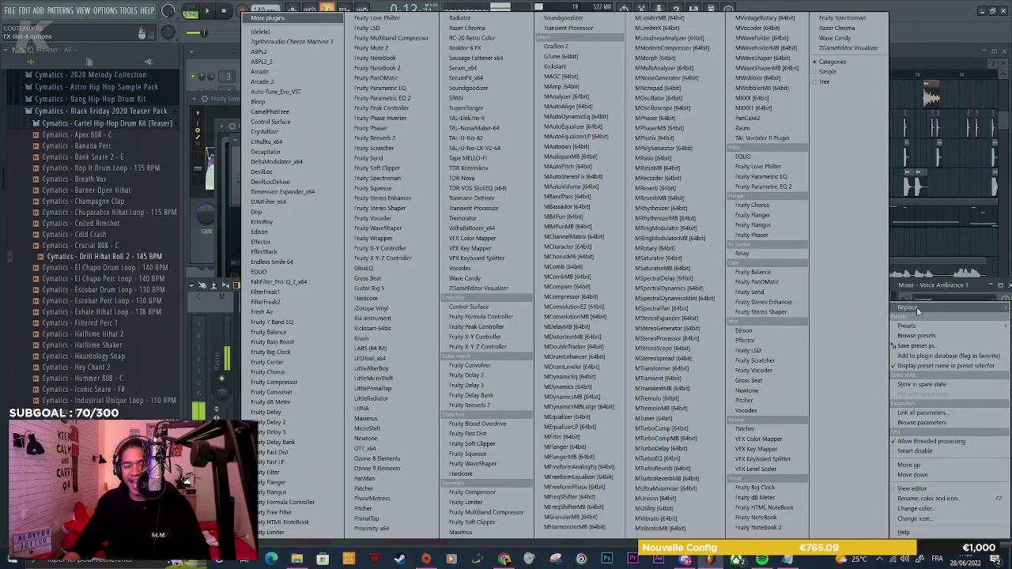
left_click(753, 205)
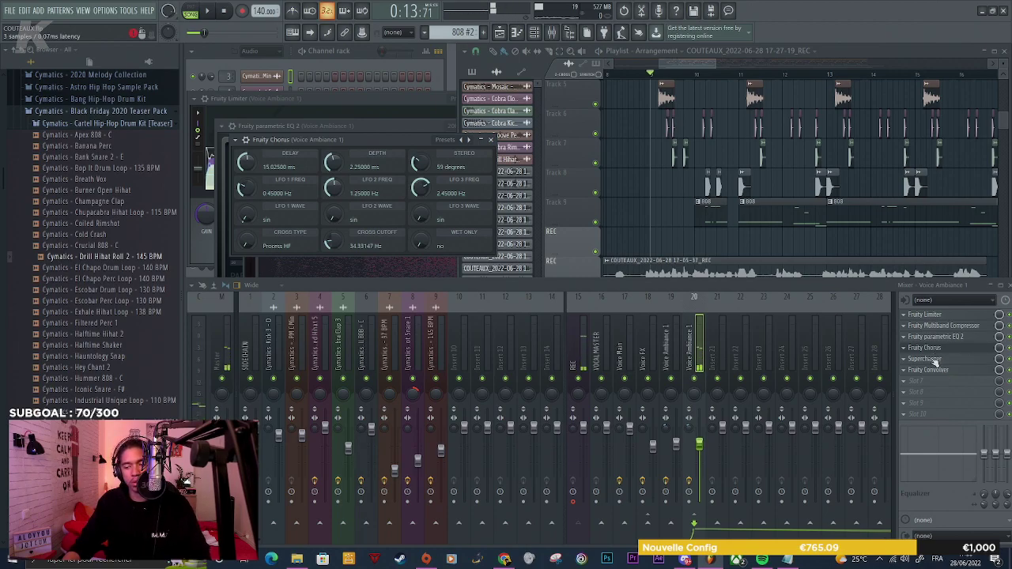
left_click_drag(936, 363, 936, 353)
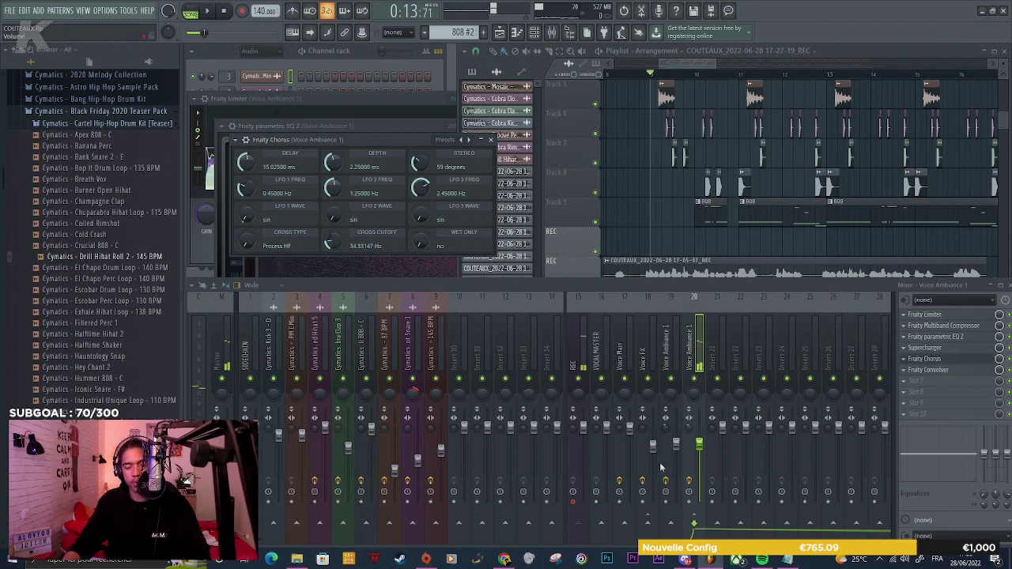
Open the Fruity Convolver on the duplicated ambiance track to check its settings
left_click(962, 371)
left_click(962, 372)
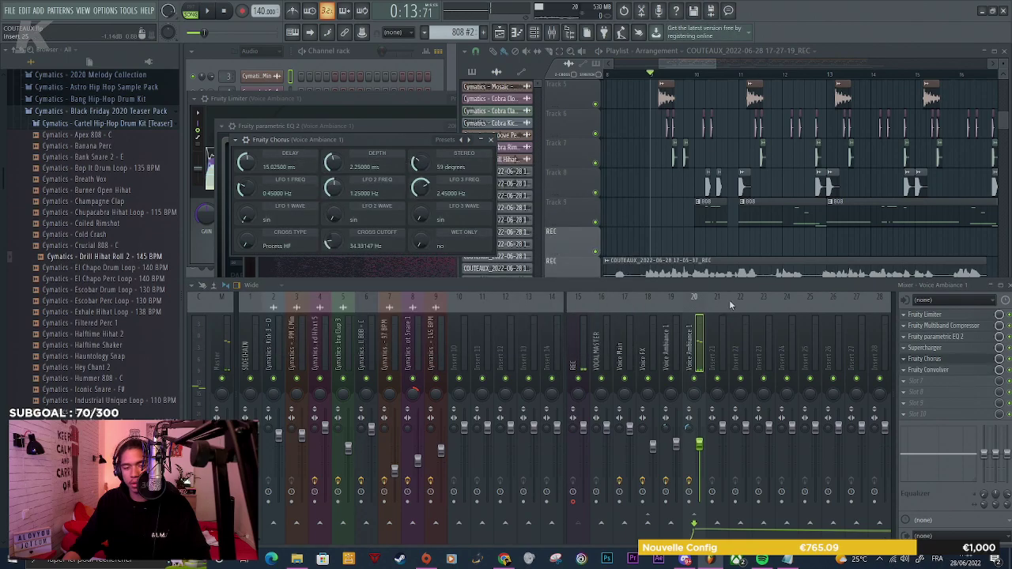
left_click(966, 372)
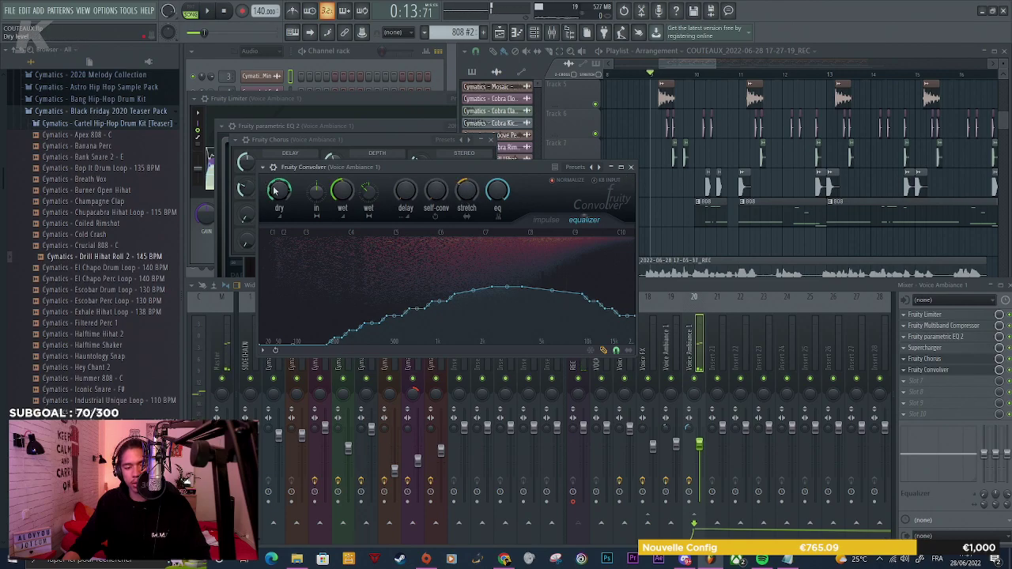
Rename the duplicated mixer track on insert 20 as Voice Ambiance 2
left_click(703, 340)
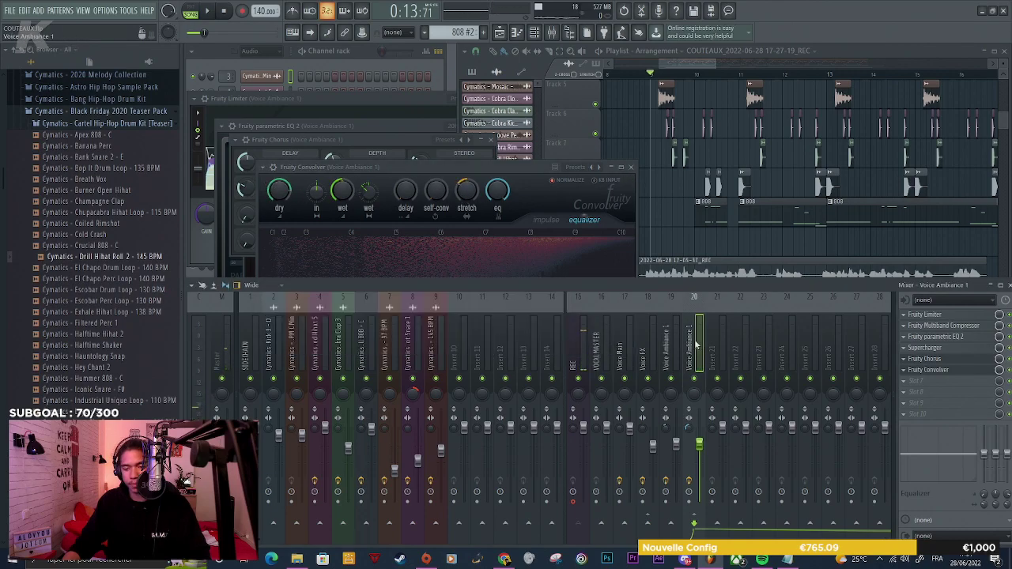
double_click(696, 344)
key("End")
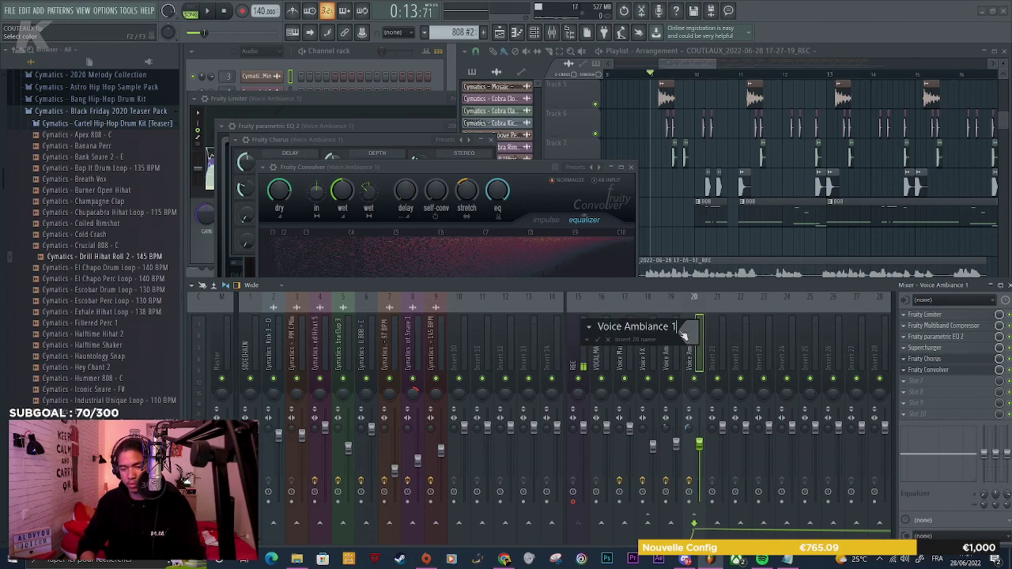
key("Return")
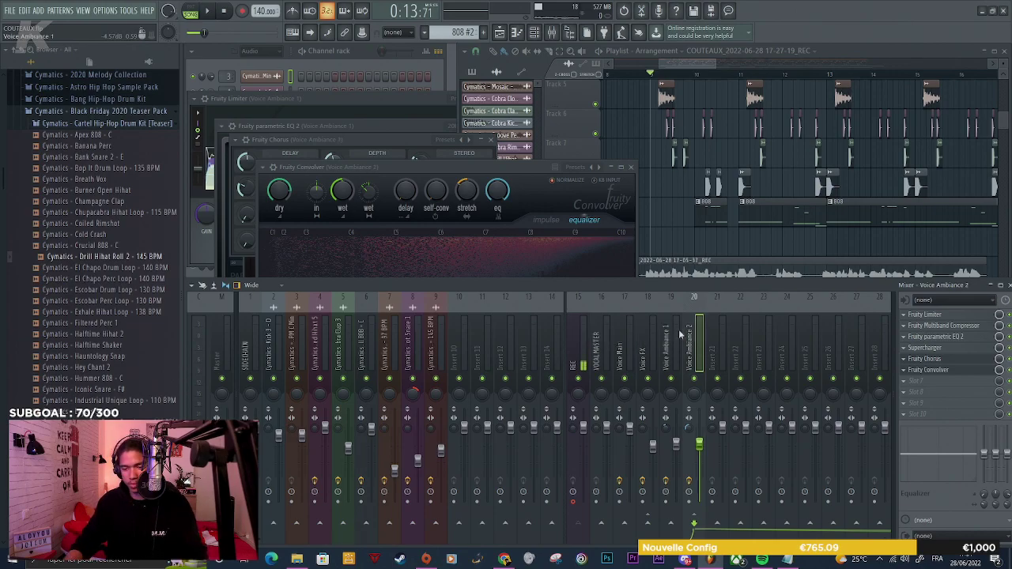
Record a vocal take through the REC mixer track from bar 8, with the lyrics text file open
left_click(582, 351)
left_click(667, 226)
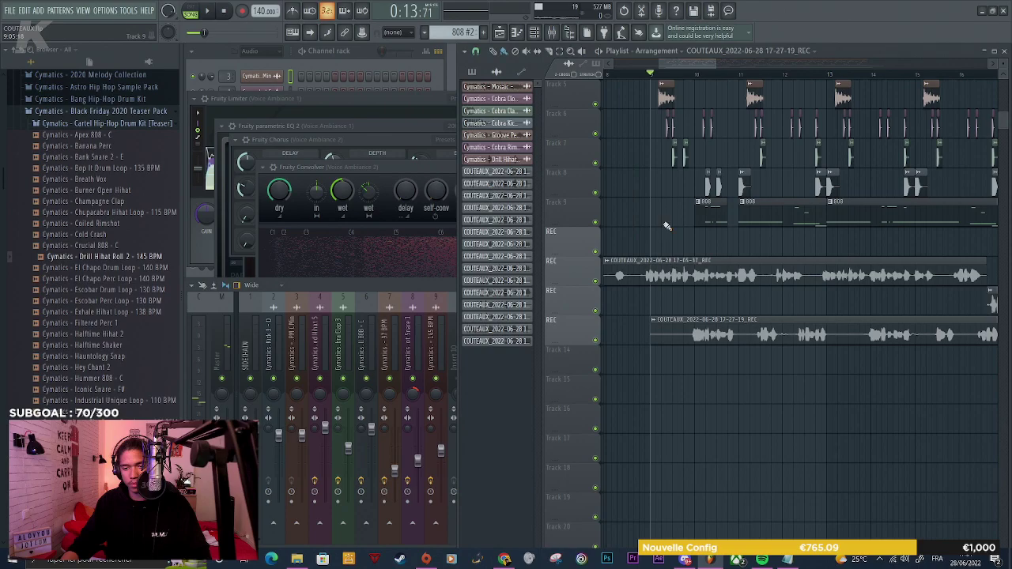
scroll(668, 225, "down", 3)
left_click(644, 75)
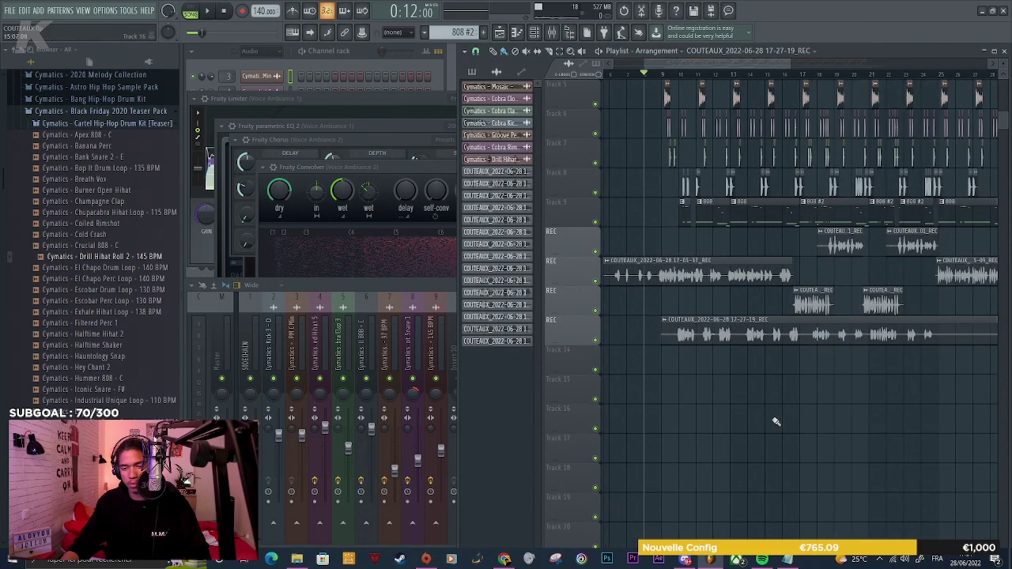
key("space")
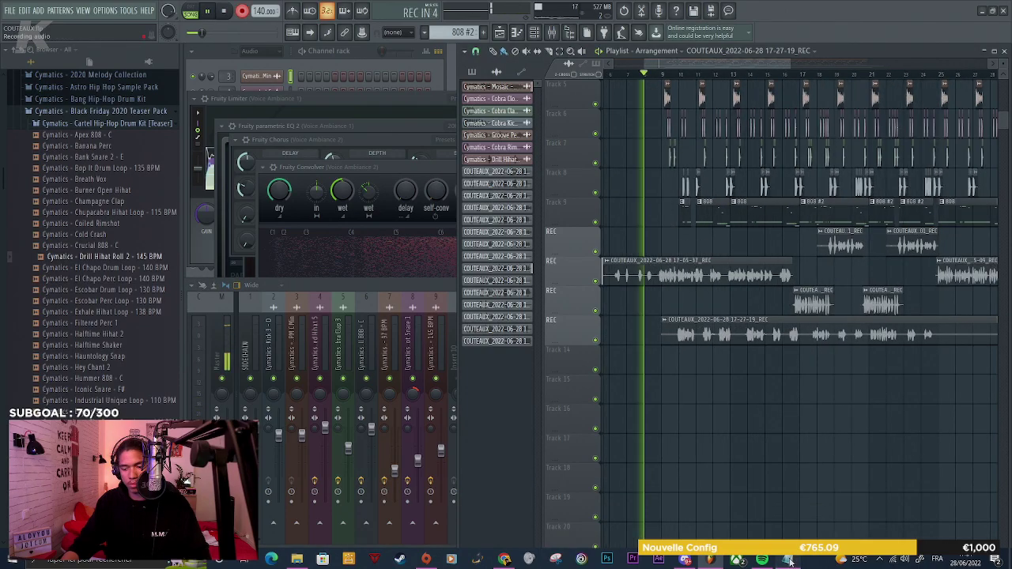
left_click(788, 561)
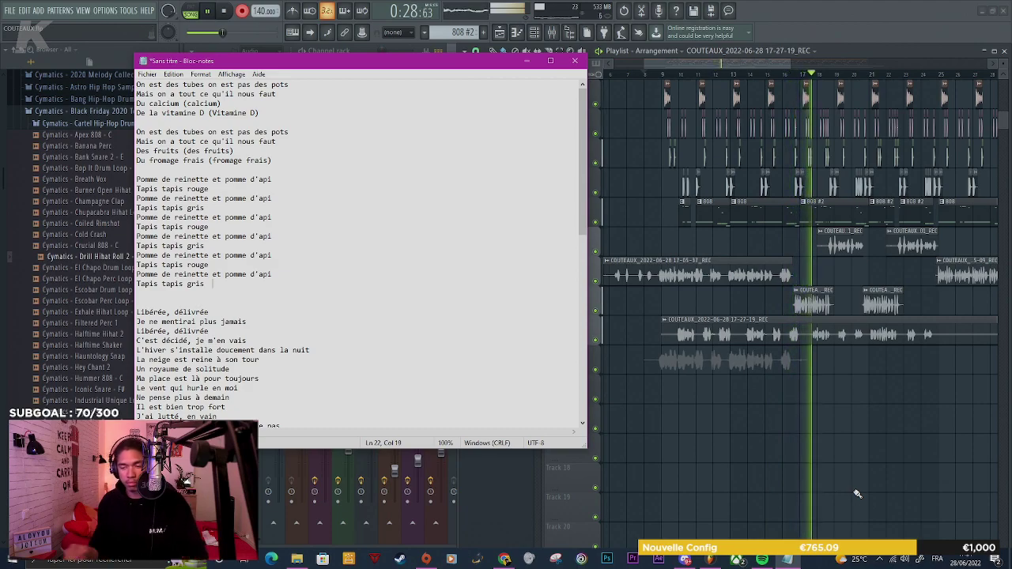
left_click(856, 494)
key("space")
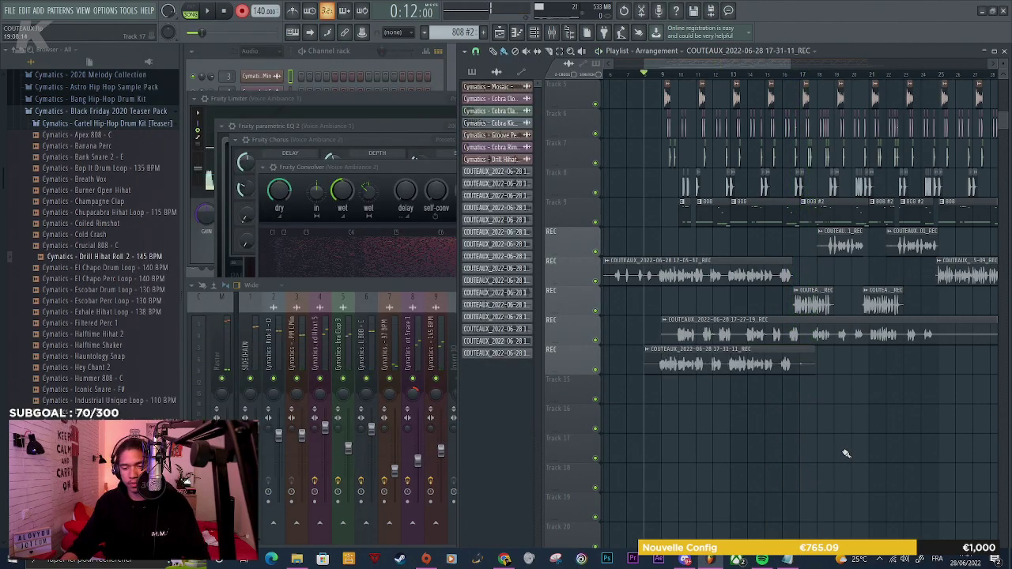
Play back the new take over the beat and route the REC mixer track only to Insert 21
scroll(661, 374, "up", 5)
key("space")
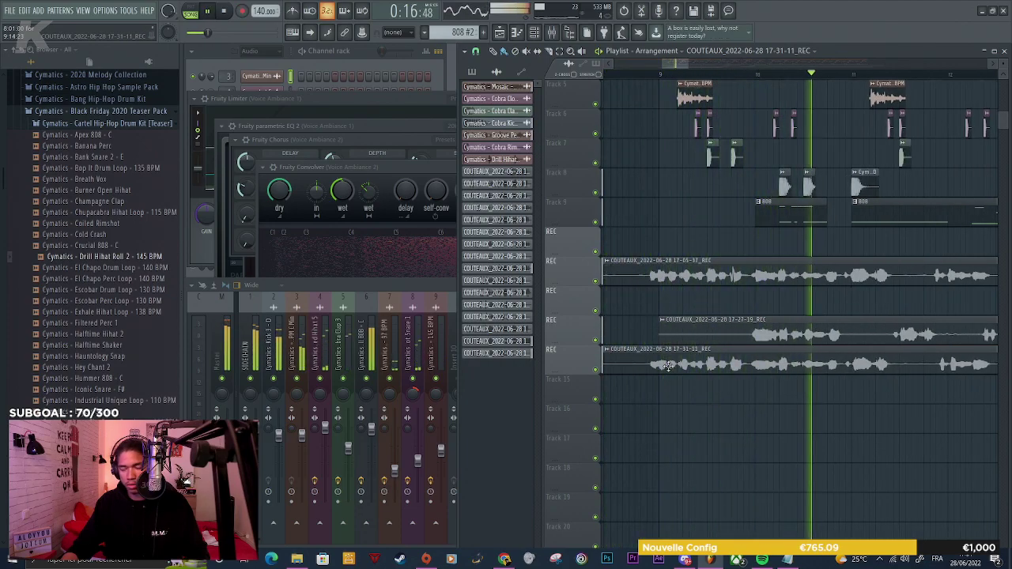
left_click(411, 289)
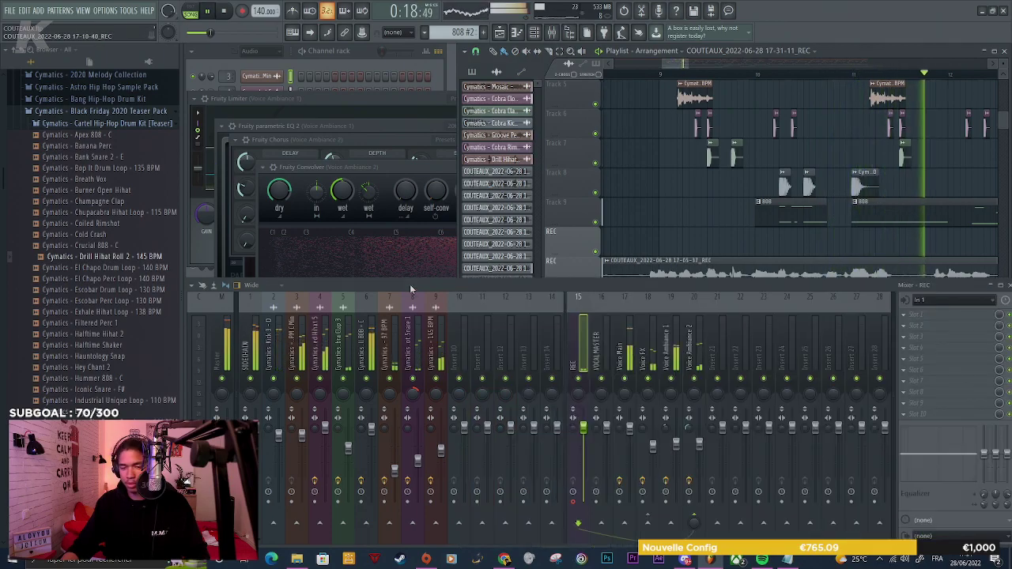
right_click(716, 523)
left_click(737, 510)
key("space")
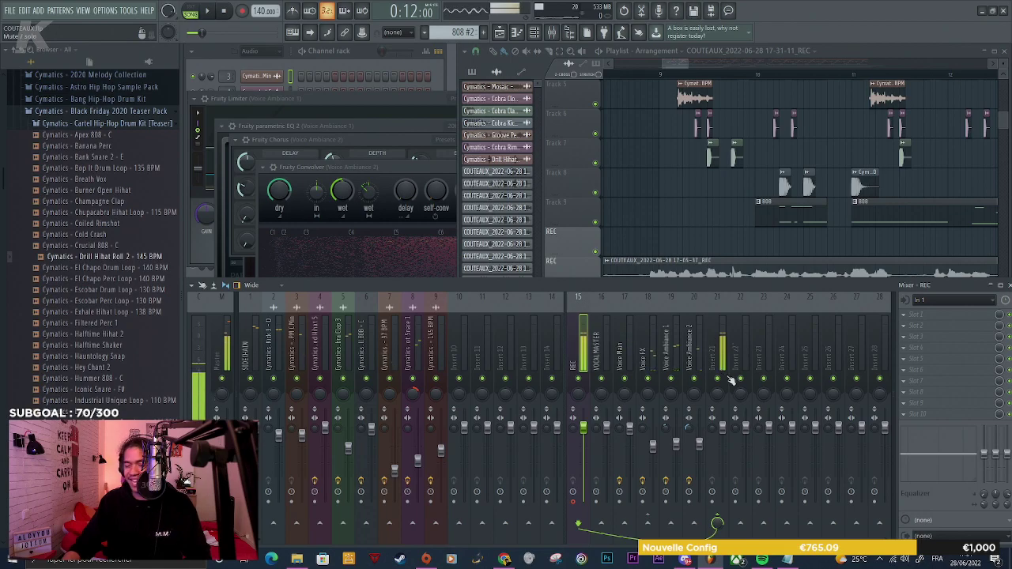
Solo the playlist track holding the 17-31-11 take and play it from just before bar 9
right_click(680, 211)
key("space")
key("space")
right_click(591, 373)
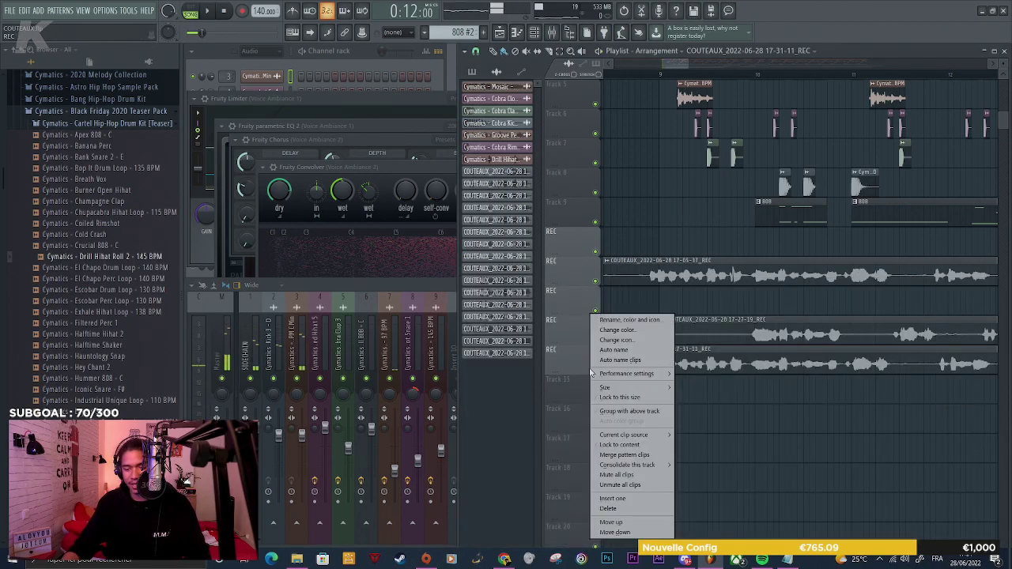
key("Escape")
right_click(596, 370)
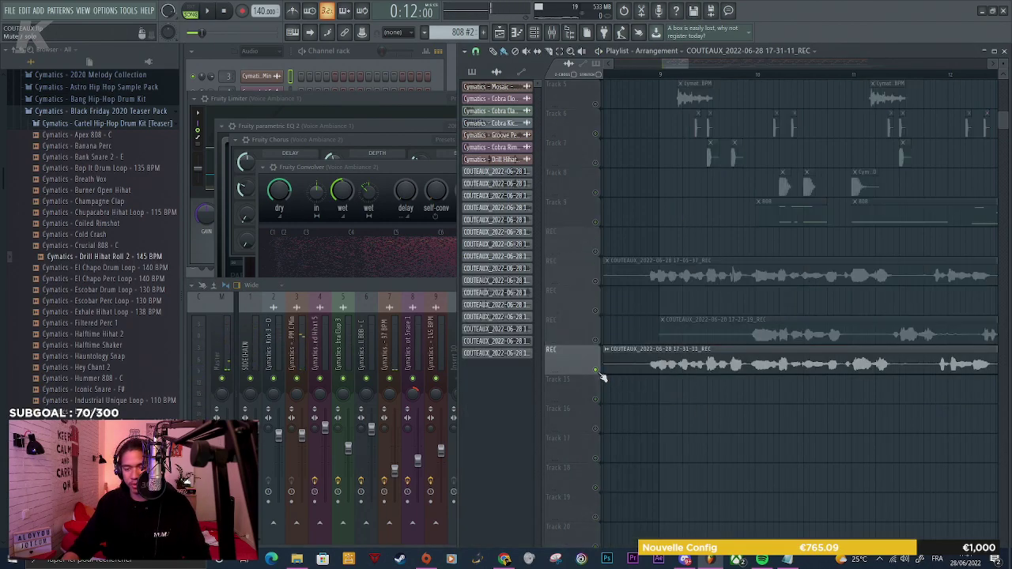
left_click(635, 74)
key("space")
Toggle the precomputed effects in the 17-31-11 take's sample settings and audition it while checking the Voice Ambiance 2 mixer track
double_click(676, 360)
key("space")
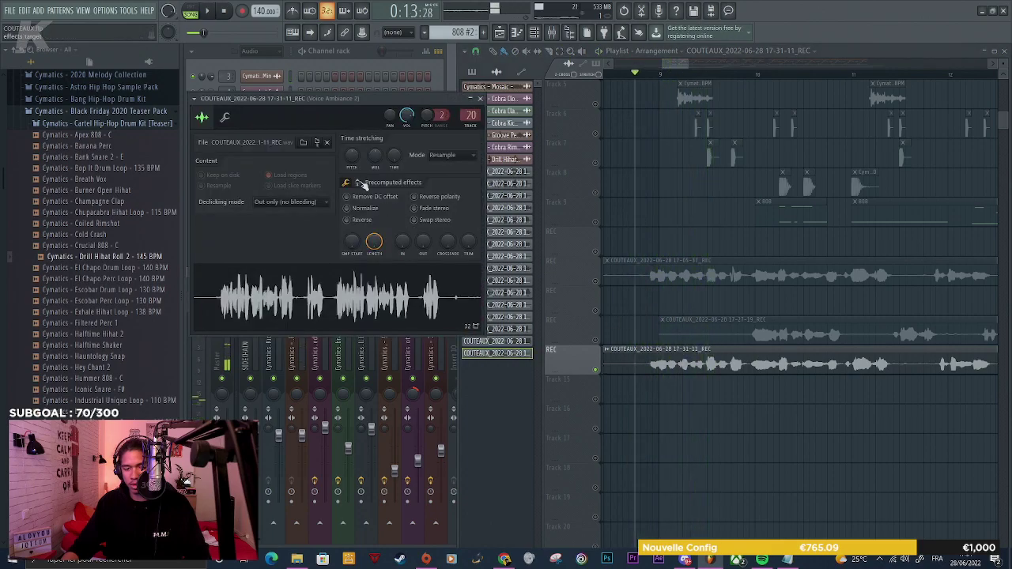
left_click(361, 183)
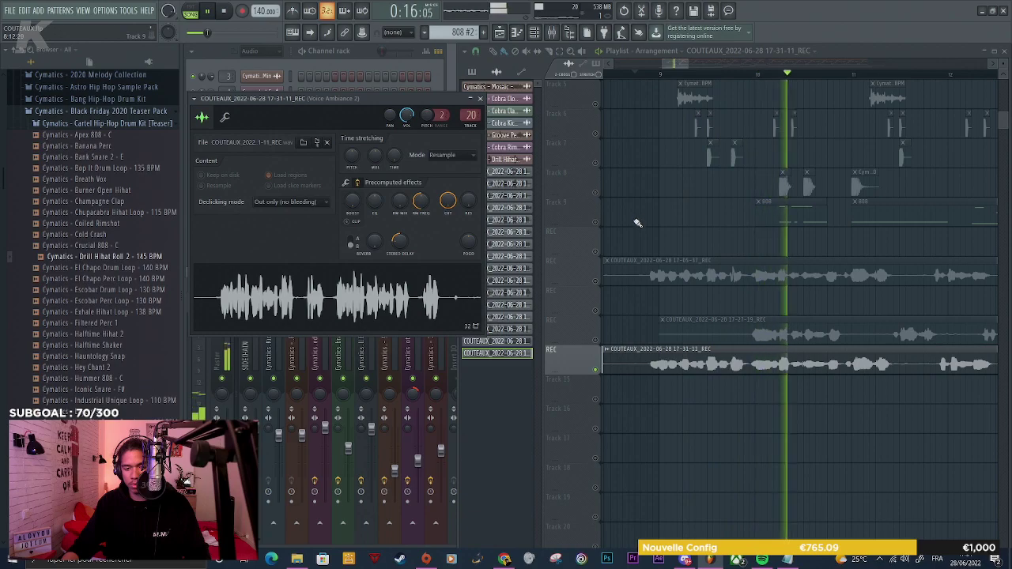
left_click(600, 367)
key("F9")
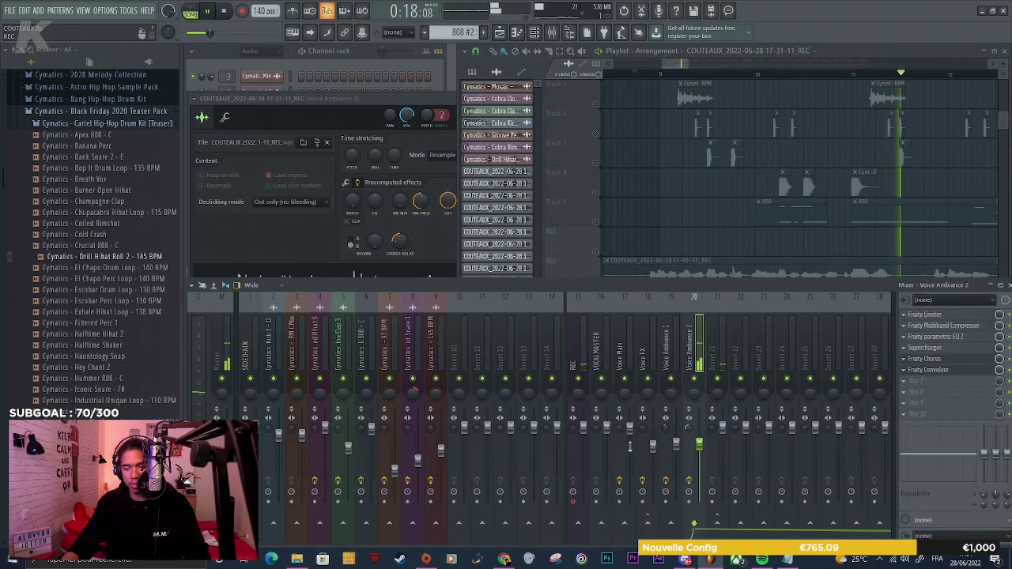
key("F9")
key("space")
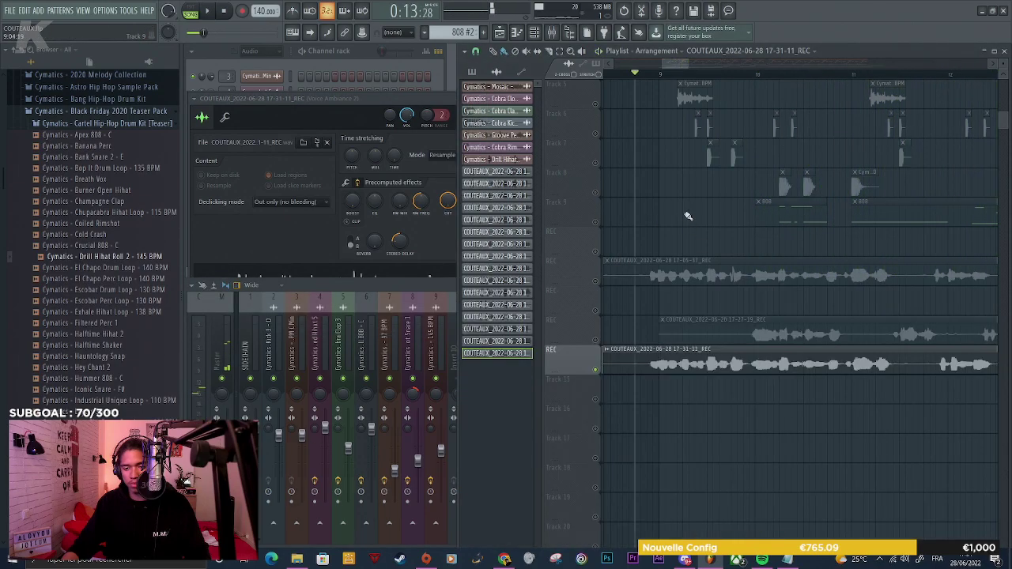
Delete the 17-31-11 take, unsolo its playlist track and set the playhead back to bar 8
scroll(691, 328, "down", 5)
right_click(700, 366)
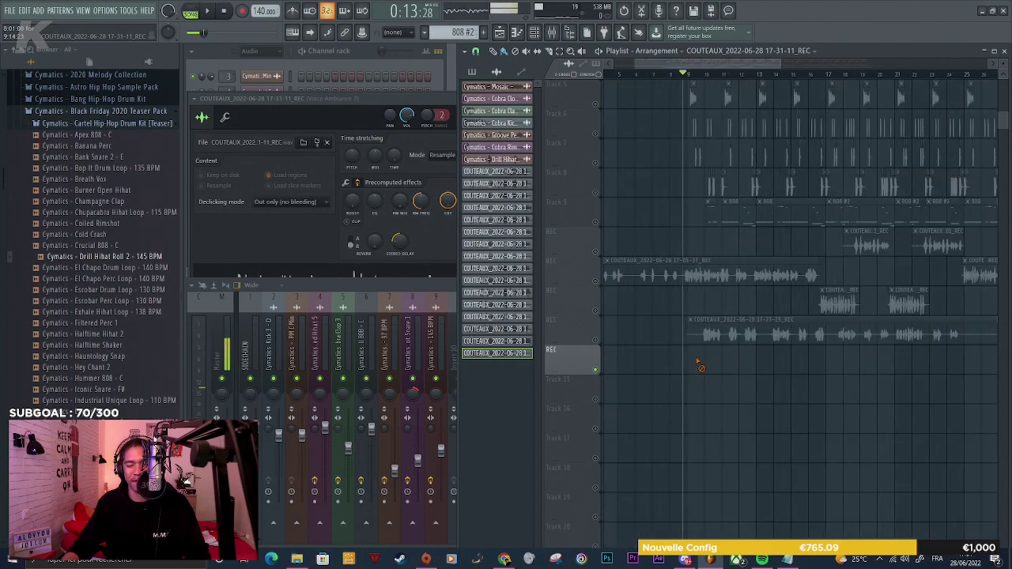
left_click(671, 75)
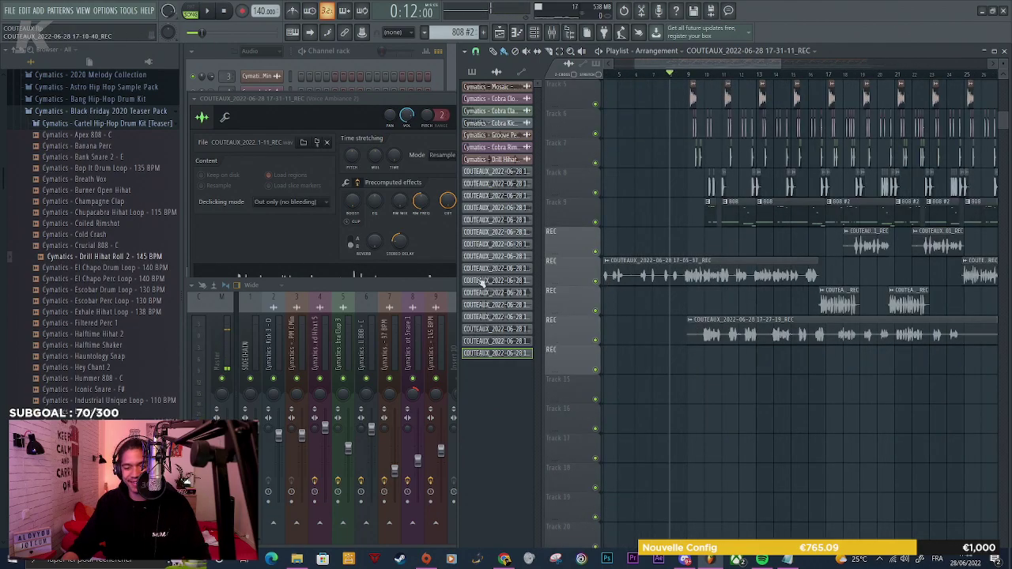
Route the REC mixer track only to Voice Ambiance 2
key("F9")
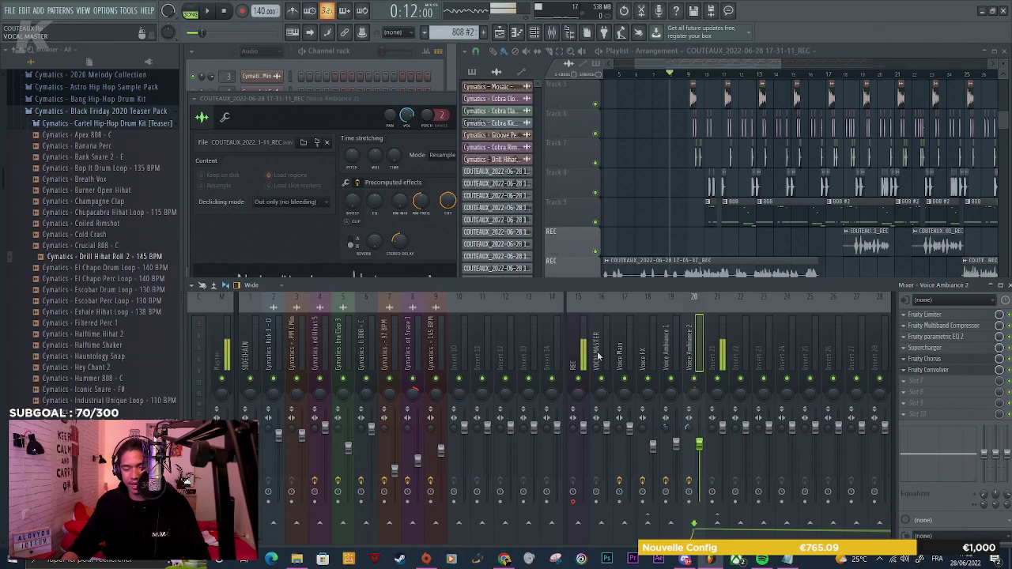
left_click(581, 360)
right_click(695, 523)
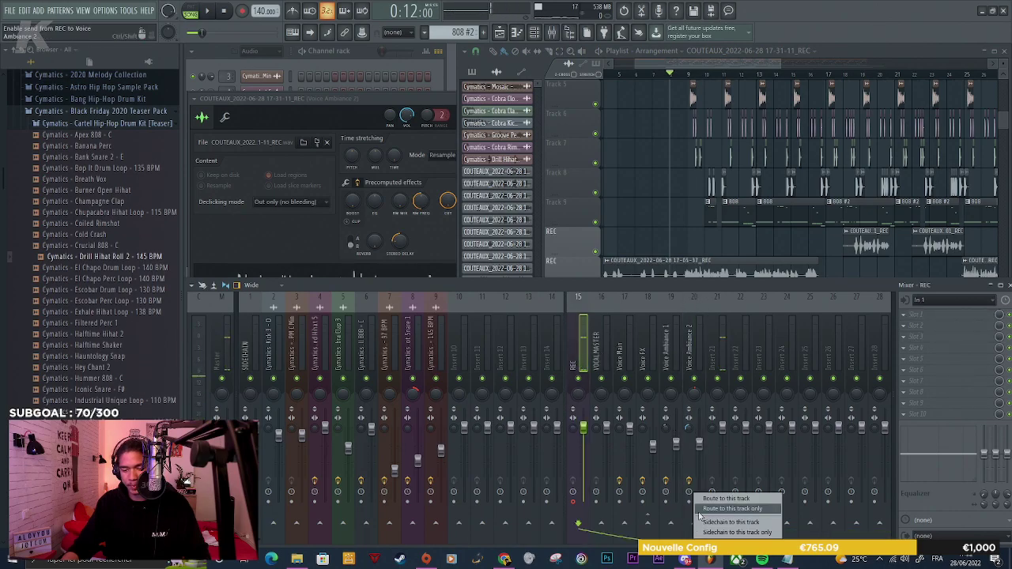
left_click(699, 510)
Try several times to record the second ambiance vocal from bar 8, starting over after each short attempt
left_click(655, 150)
key("space")
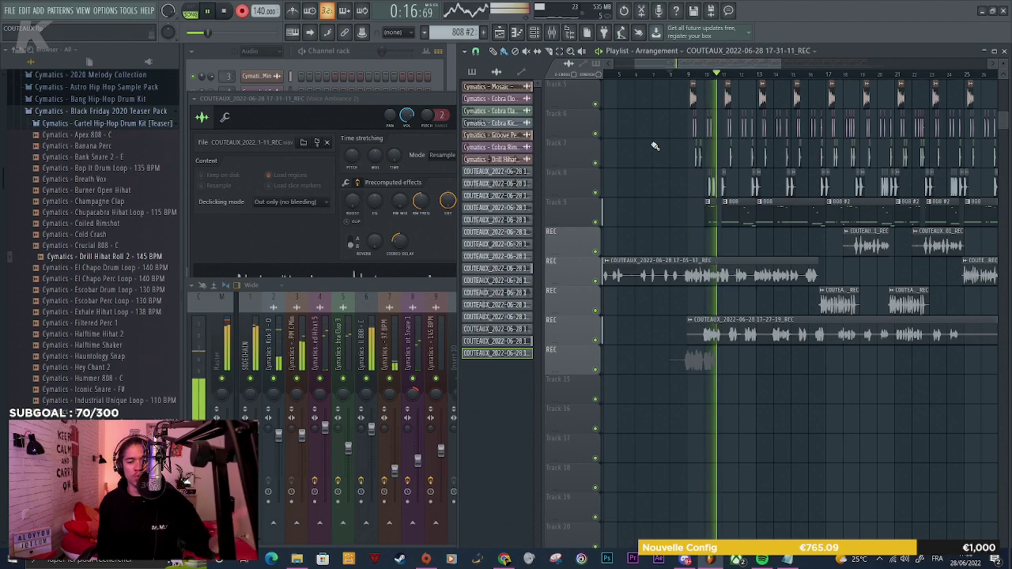
key("space")
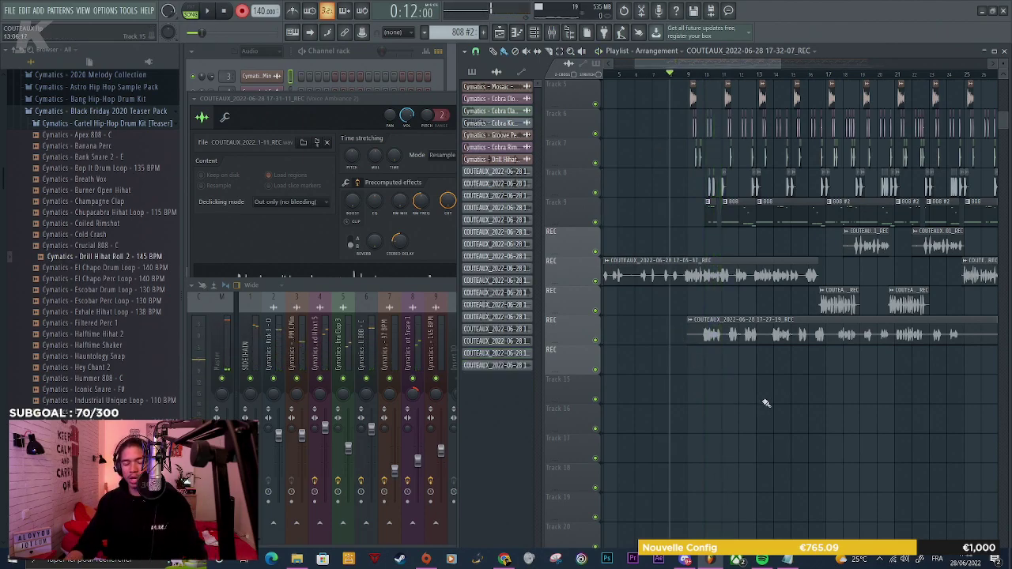
key("space")
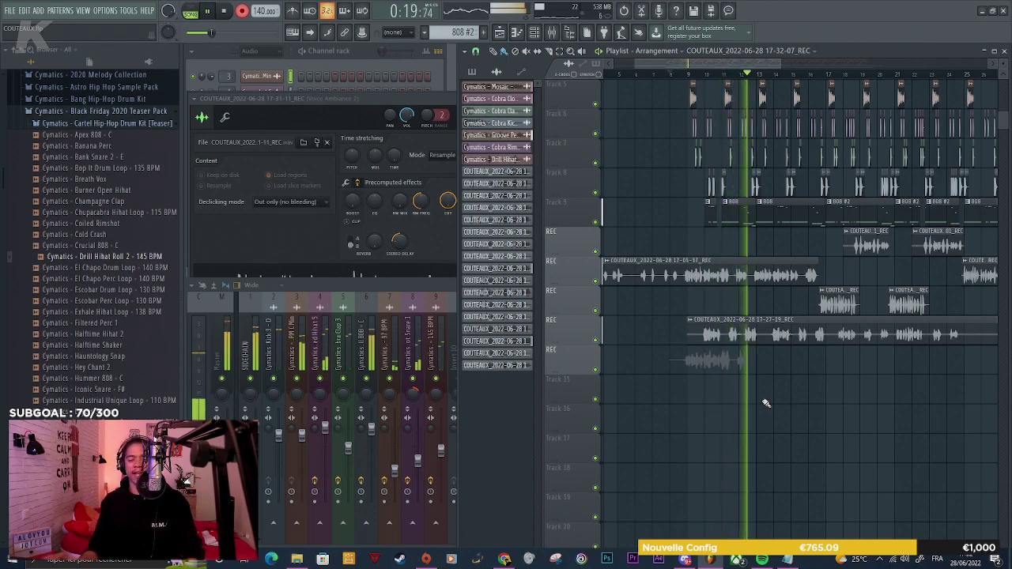
key("space")
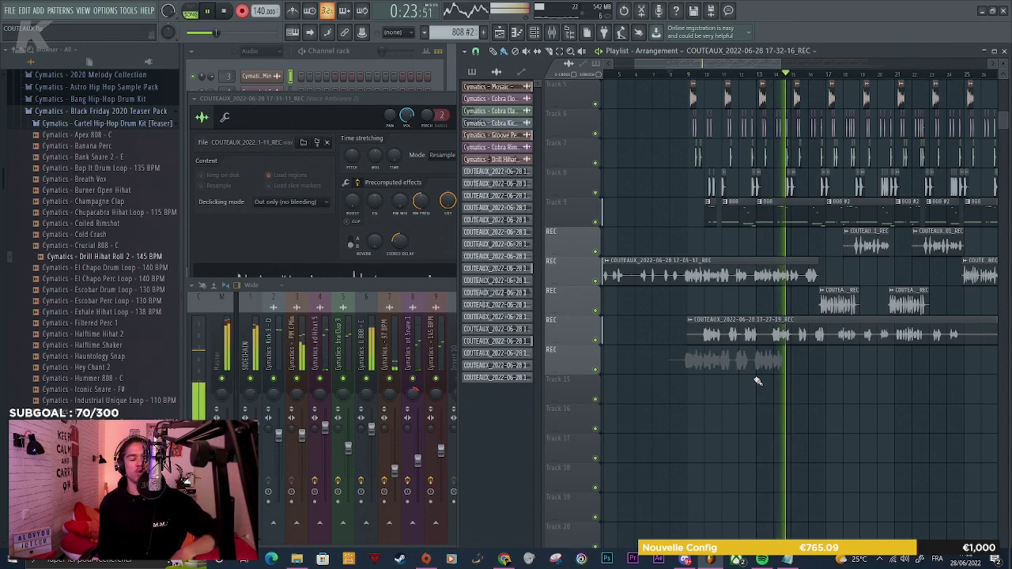
key("space")
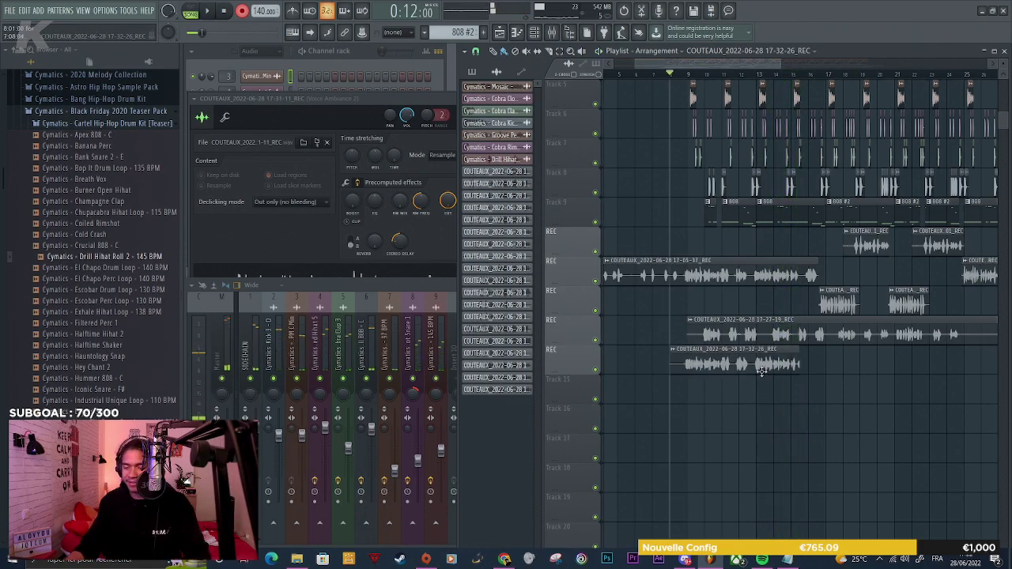
Delete the 17-32-26 attempt and record a full second ambiance take from bar 8 to about bar 41
right_click(764, 372)
key("space")
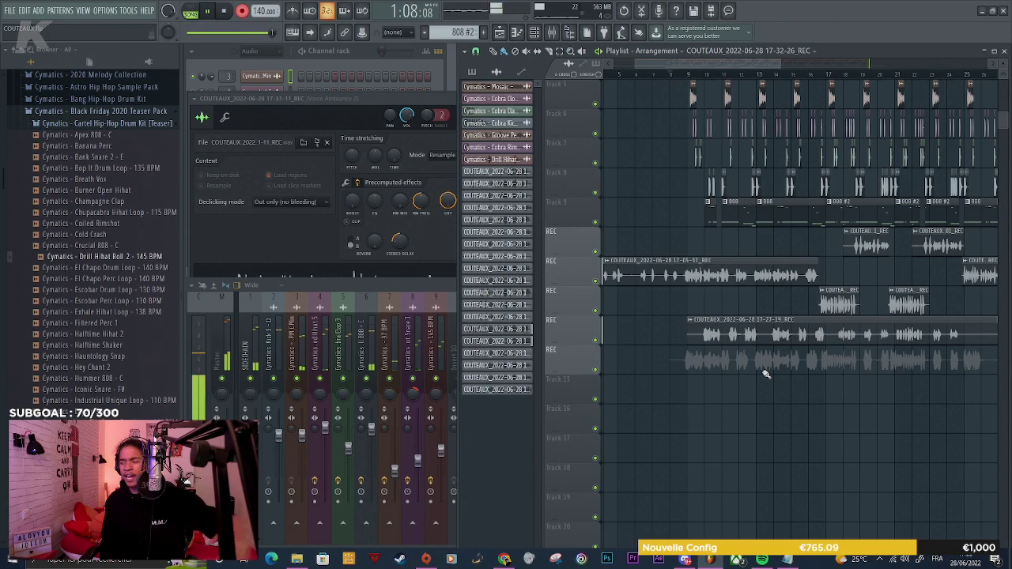
key("space")
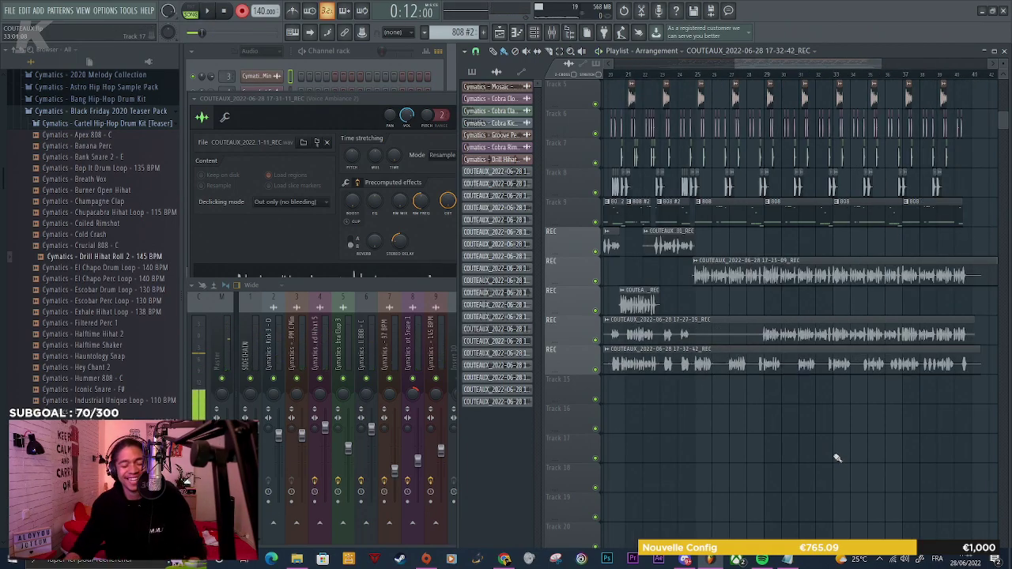
Route the REC mixer track only to Insert 21 and return to the playlist
left_click(417, 291)
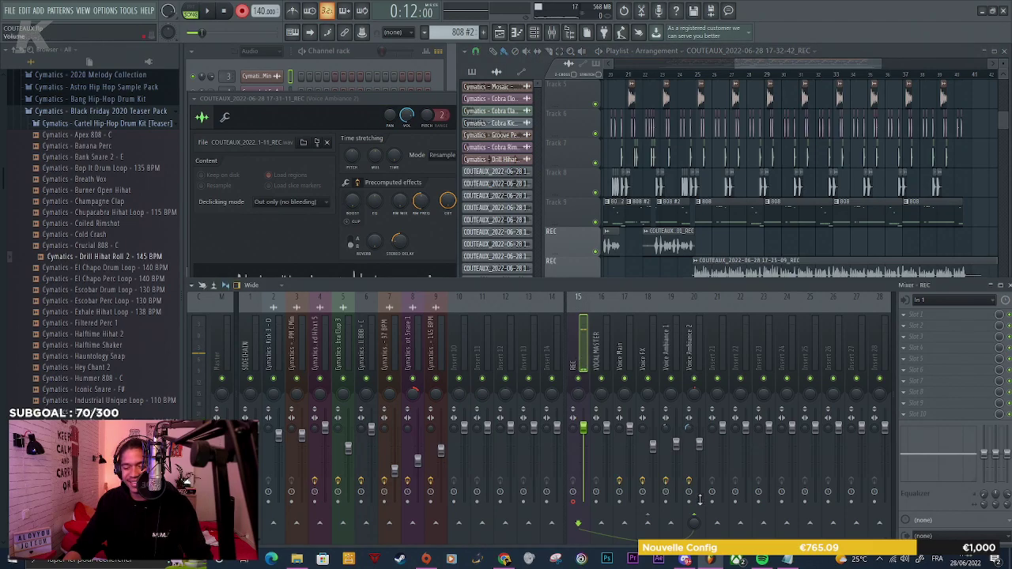
right_click(718, 523)
left_click(725, 508)
right_click(977, 233)
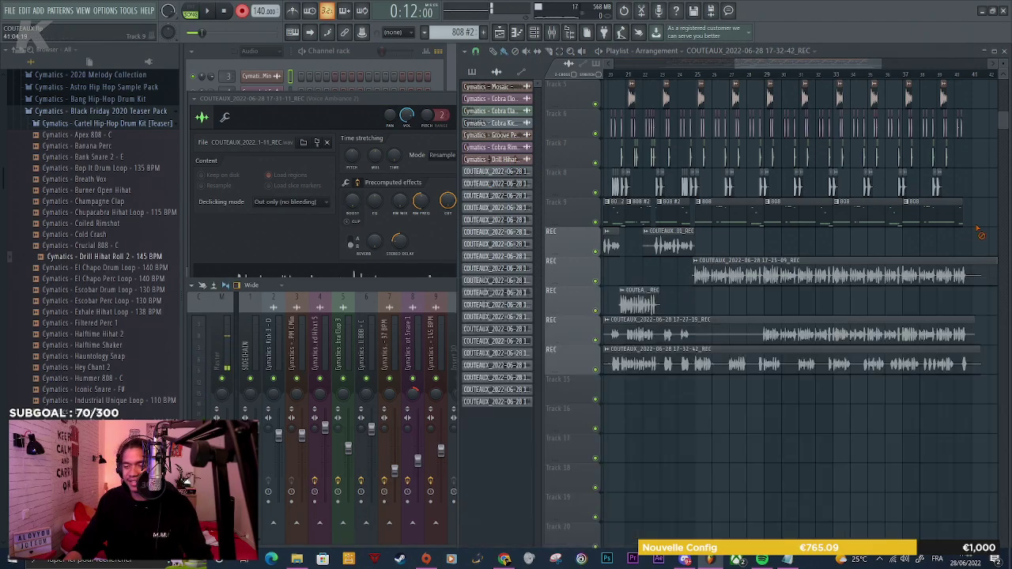
Play back the new second ambiance take from bar 8 and check its timing against the other vocal clips
scroll(901, 261, "down", 3)
scroll(678, 380, "up", 6)
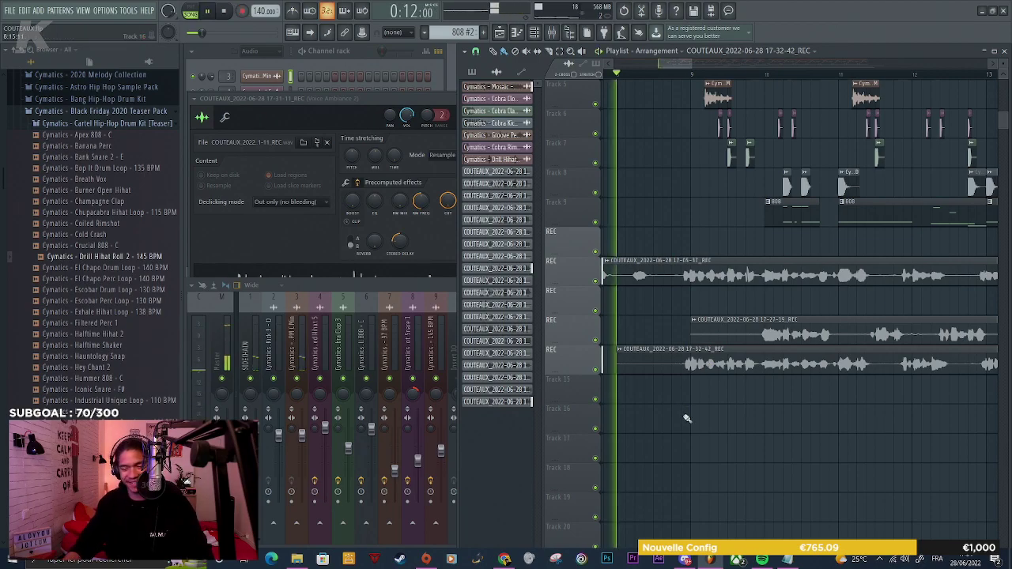
key("space")
scroll(701, 399, "up", 2)
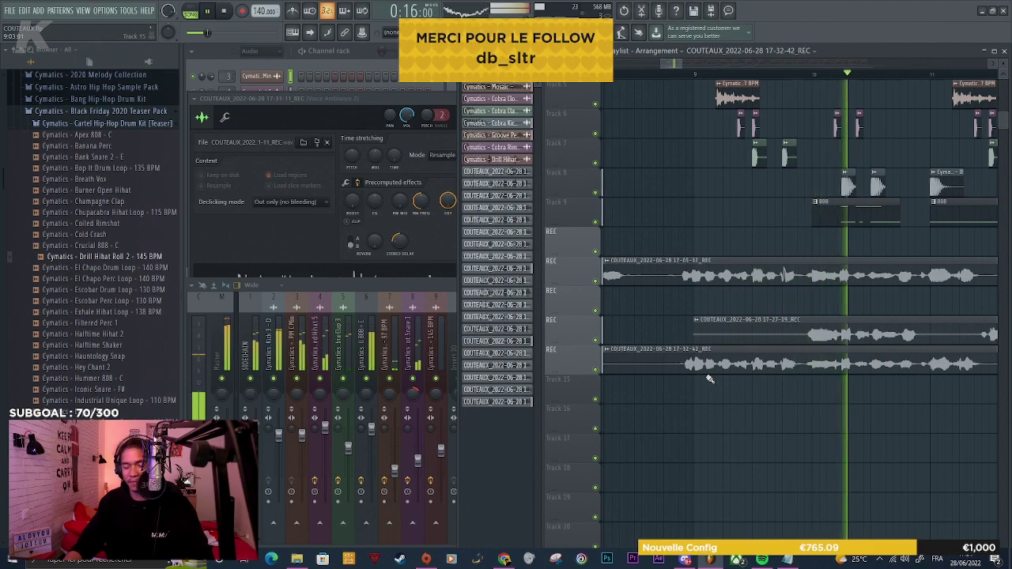
scroll(709, 375, "down", 2)
scroll(708, 375, "up", 3)
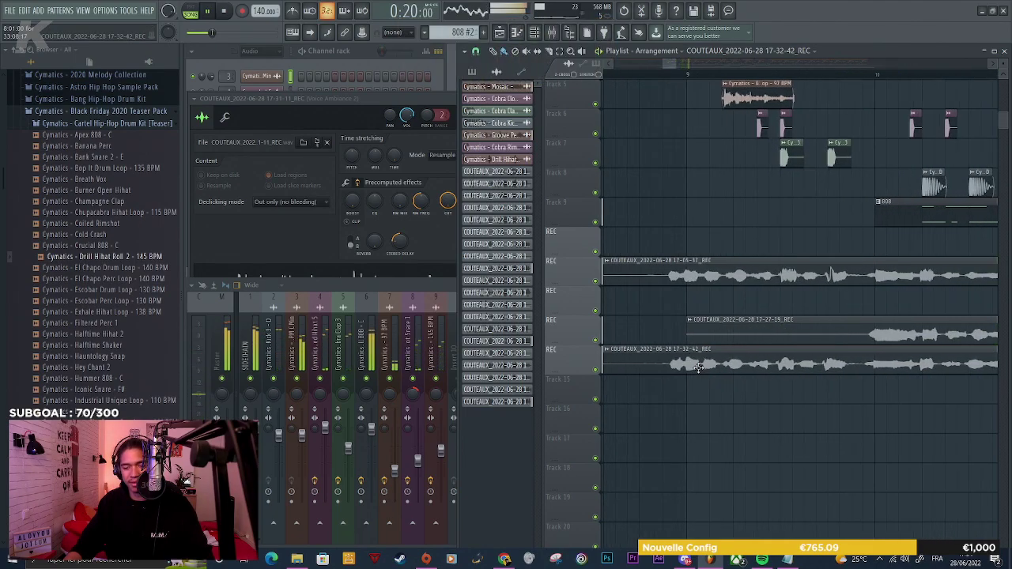
scroll(699, 367, "down", 2)
Open the channel settings of the 17-32-42 ambiance take and adjust its stereo delay in the precomputed effects during playback
double_click(699, 366)
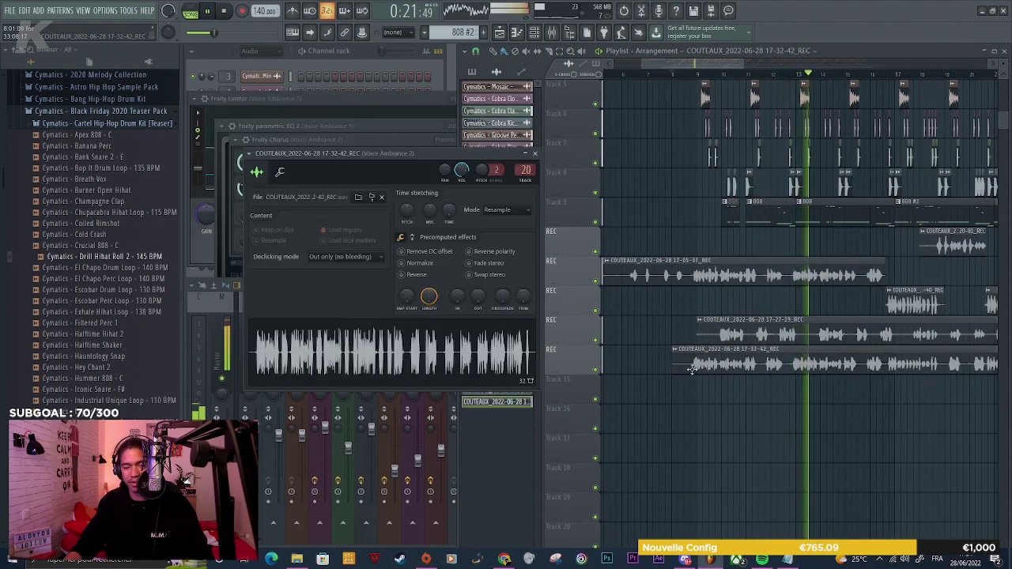
left_click(411, 237)
left_click_drag(454, 295, 458, 285)
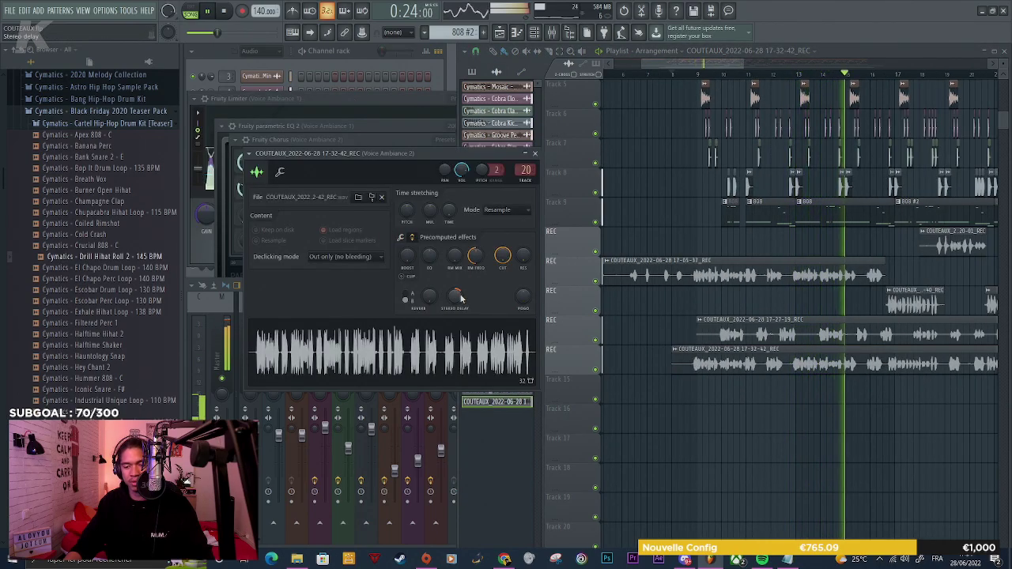
scroll(783, 434, "down", 3)
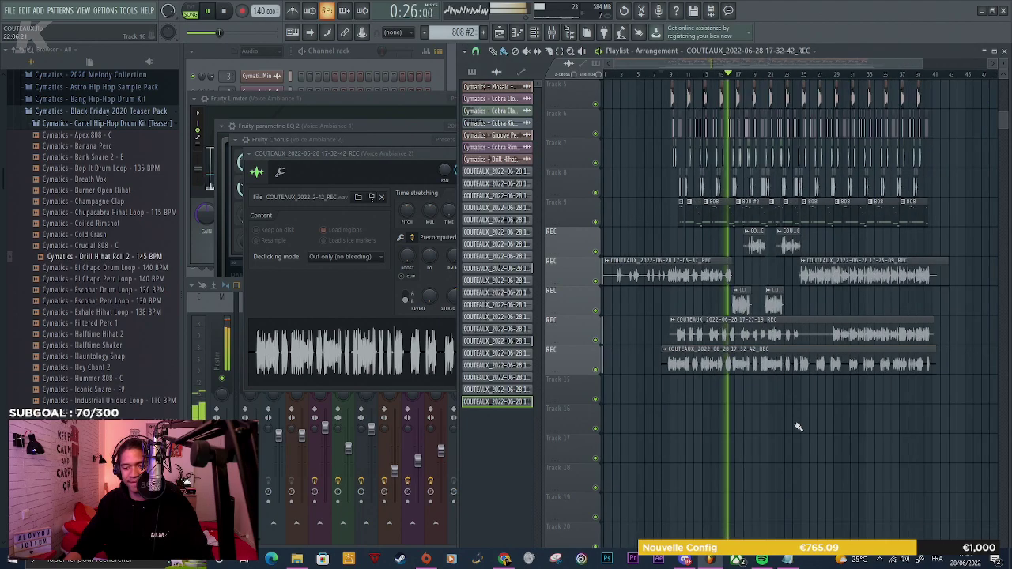
scroll(752, 419, "up", 3)
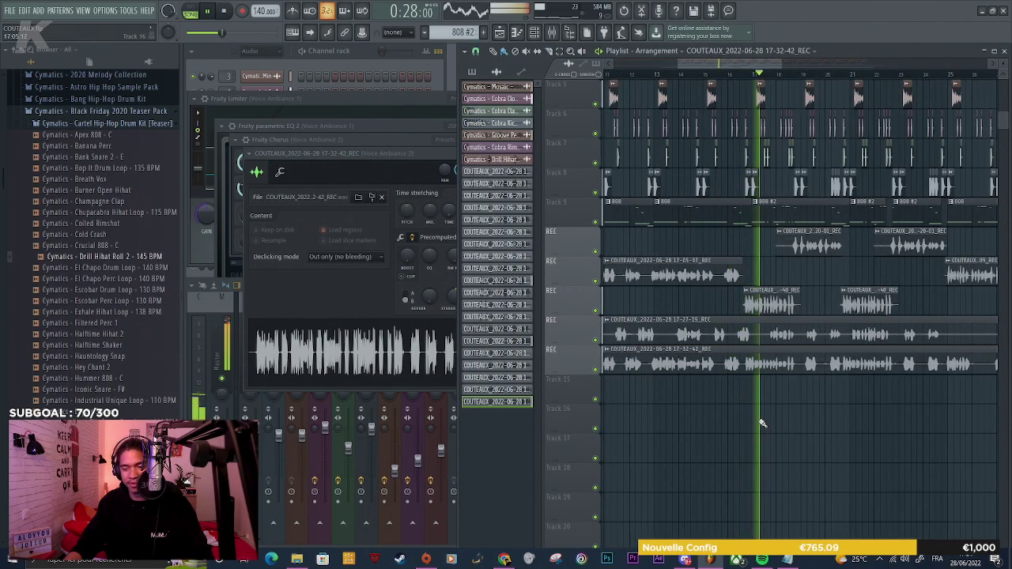
Enable Normalize for the 17-32-42 ambiance take and bring up the Voice Ambiance 2 track in the mixer
left_click(406, 243)
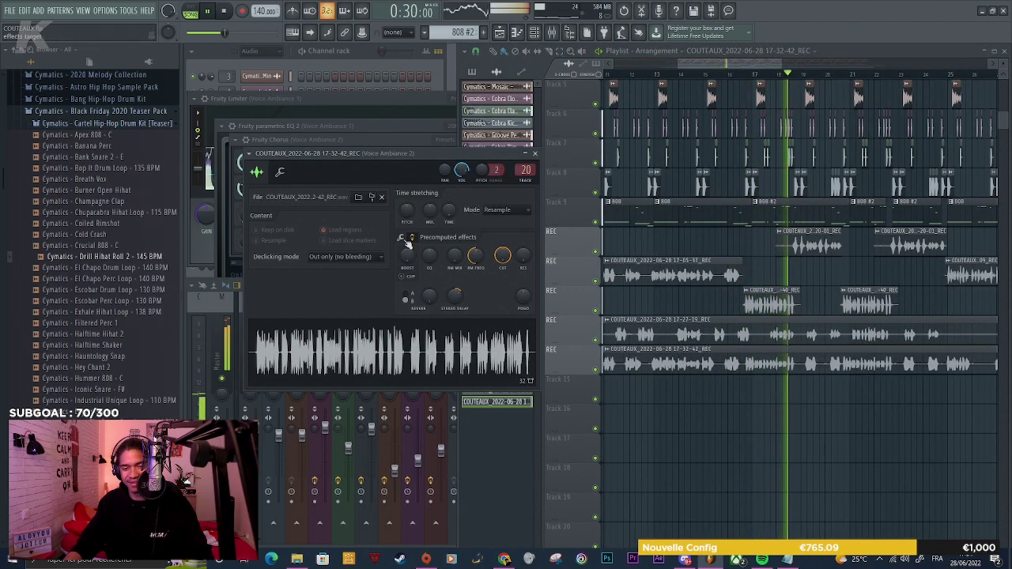
left_click(402, 238)
left_click(412, 264)
right_click(702, 435)
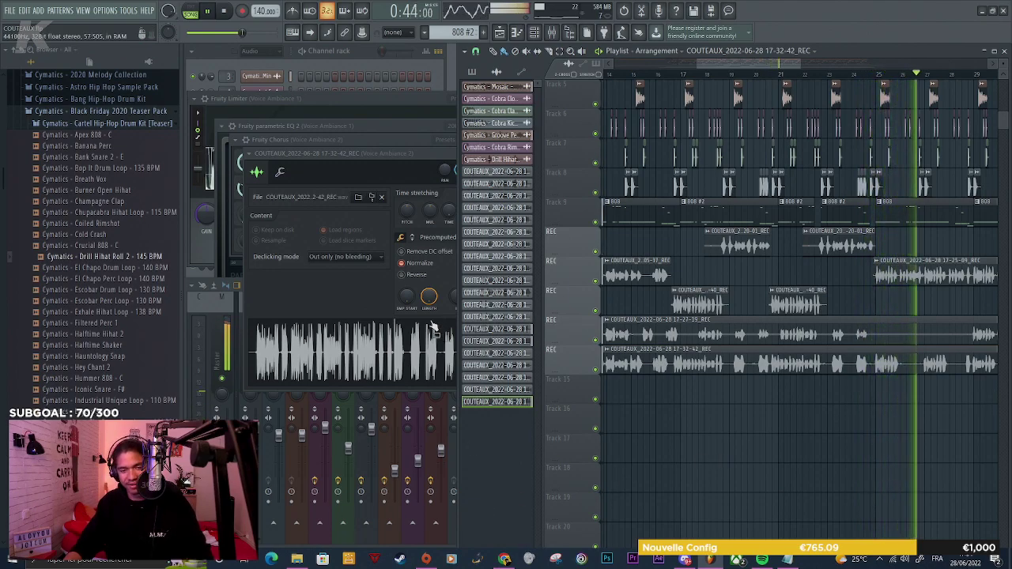
left_click(344, 295)
left_click(200, 411)
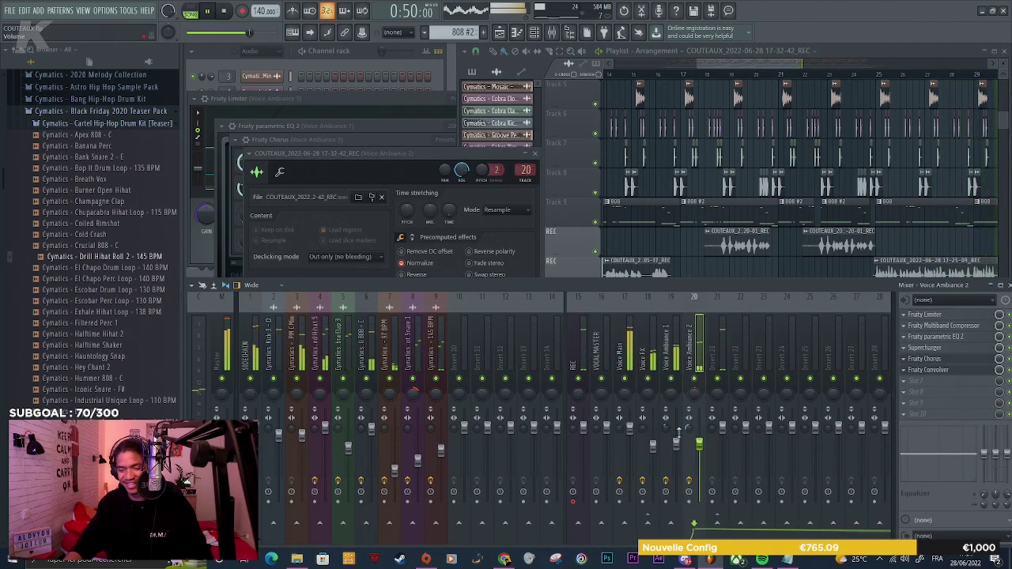
Return to the playlist, listen to the ambiance takes up to about bar 33, stop playback and review the beat tracks
left_click(732, 277)
scroll(718, 275, "down", 3)
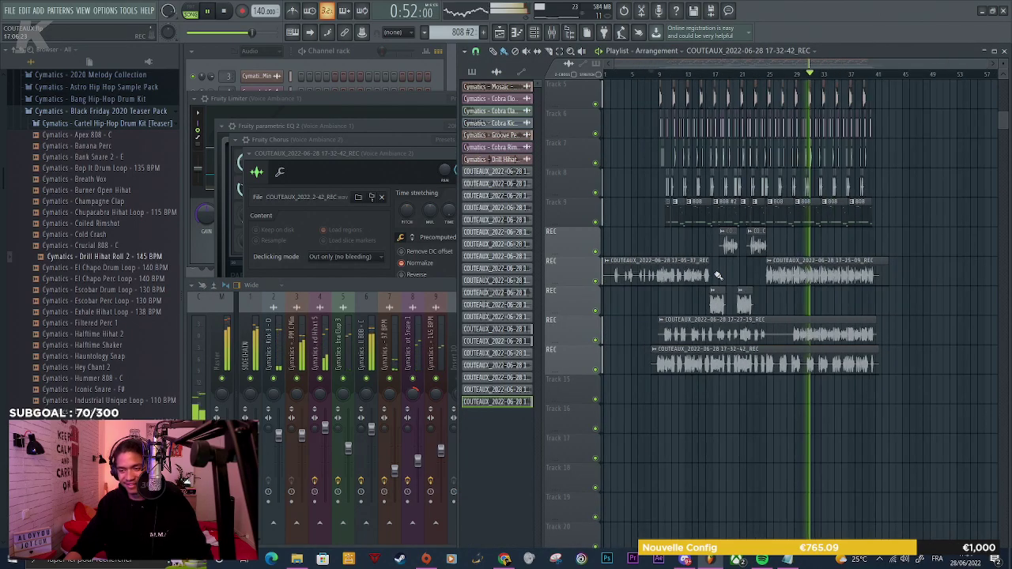
scroll(788, 381, "up", 4)
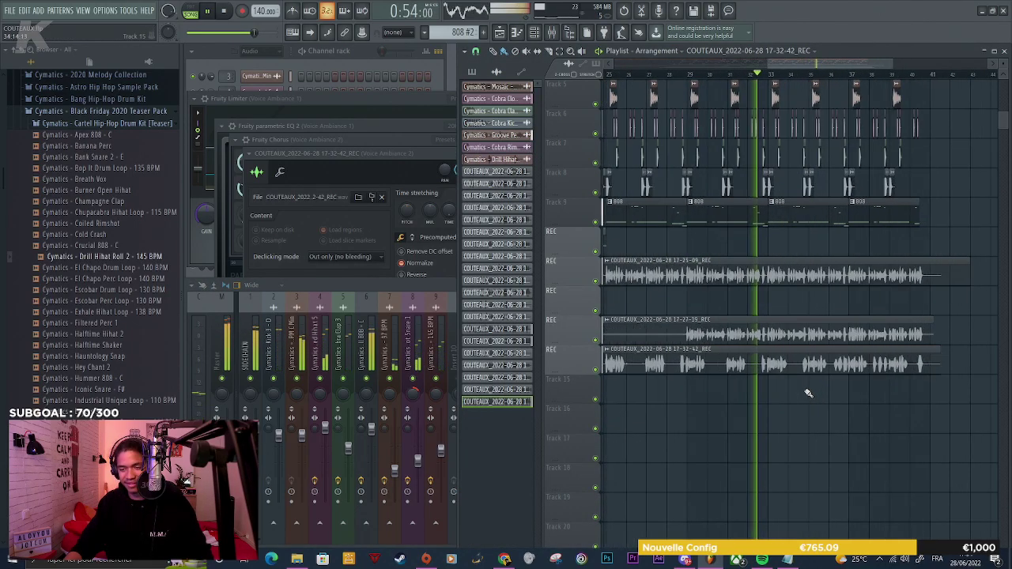
scroll(790, 383, "up", 3)
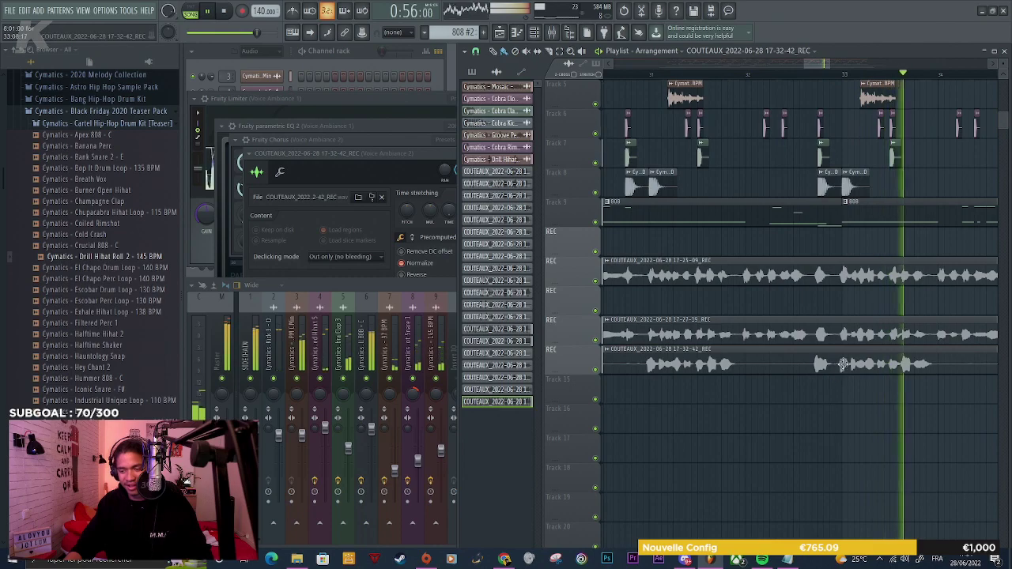
key("space")
scroll(752, 346, "down", 3)
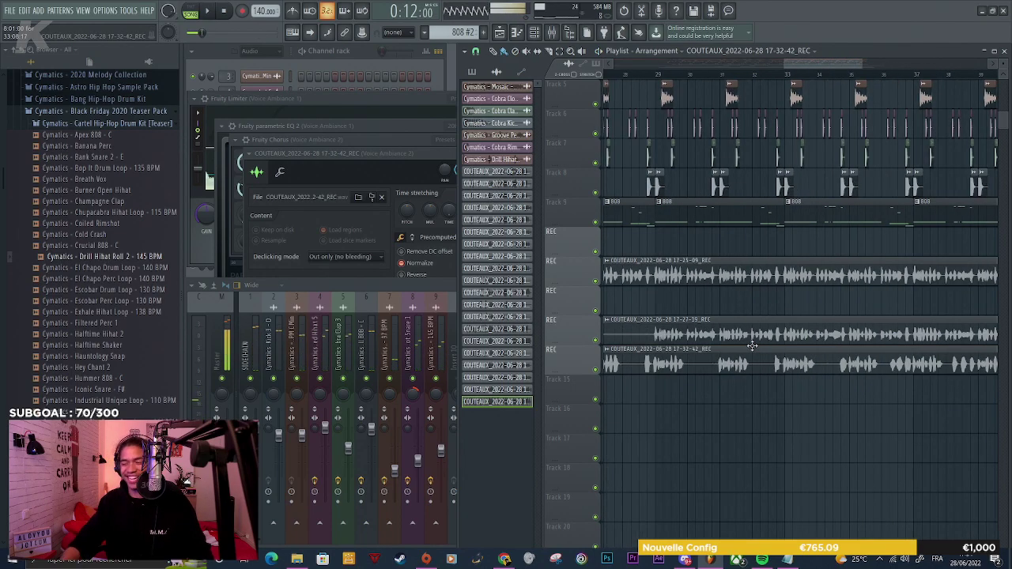
scroll(825, 346, "up", 4)
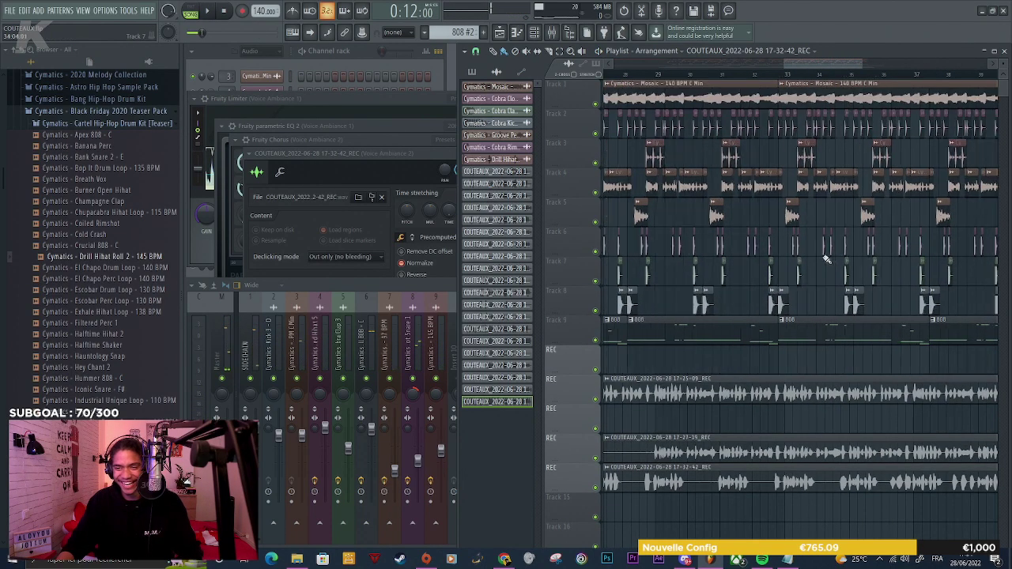
Set the playback start to bar 33, add a Cobra Rimshot Snare at 33:03 and solo Track 6 briefly to check it
left_click(676, 77)
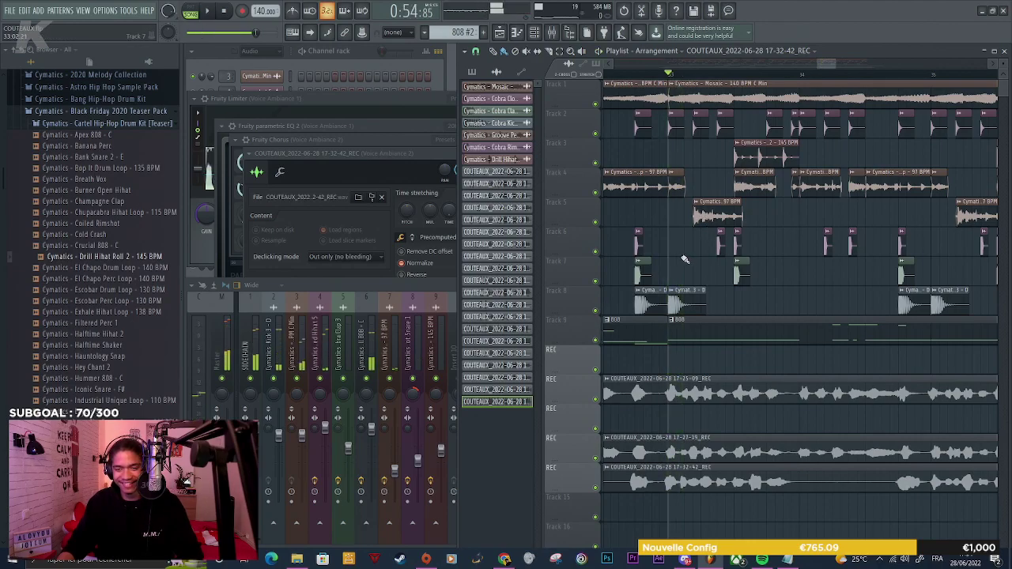
scroll(765, 261, "up", 2)
key("space")
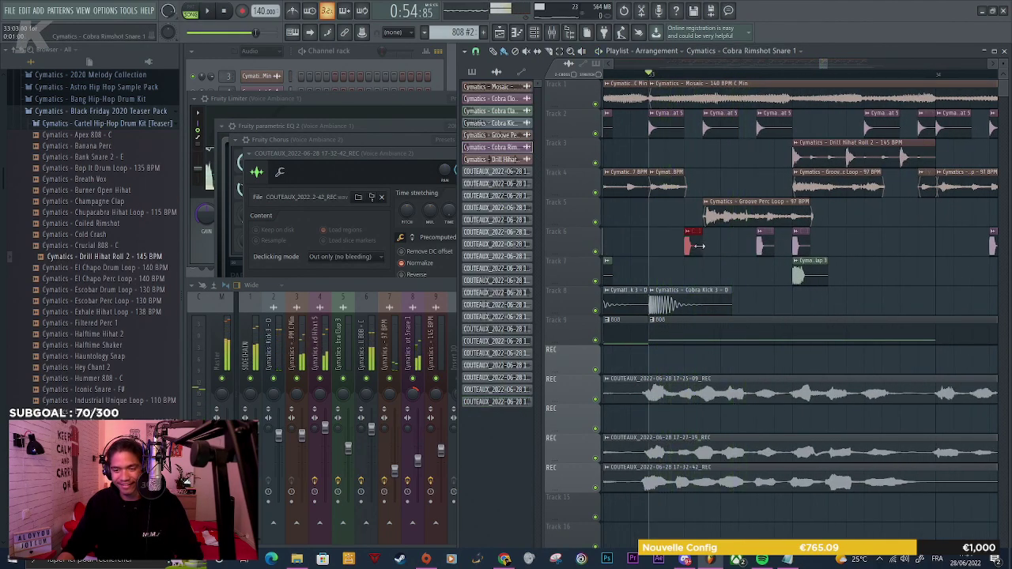
left_click(704, 242)
key("space")
left_click_drag(702, 245, 691, 248)
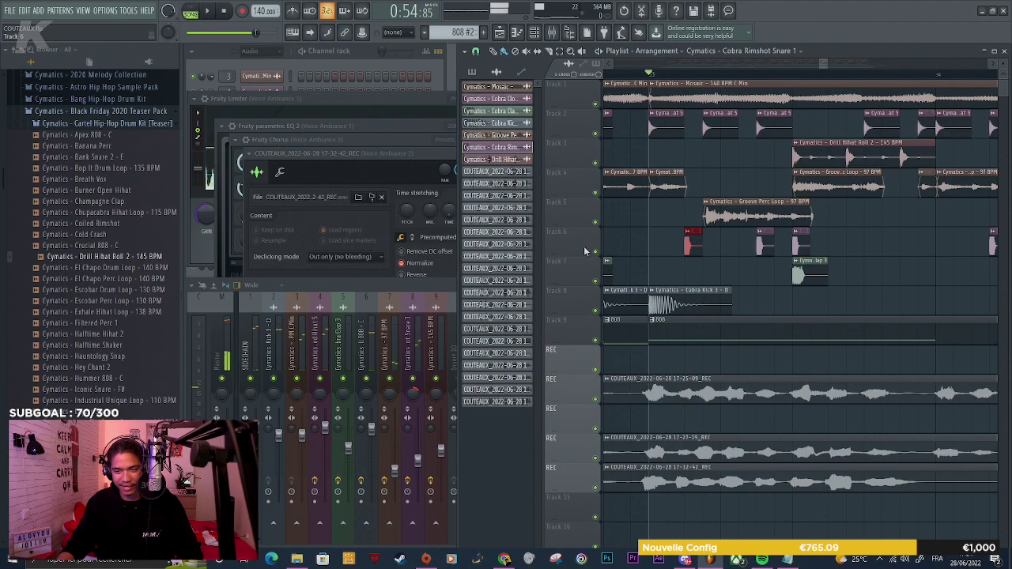
right_click(595, 252)
key("space")
key("space")
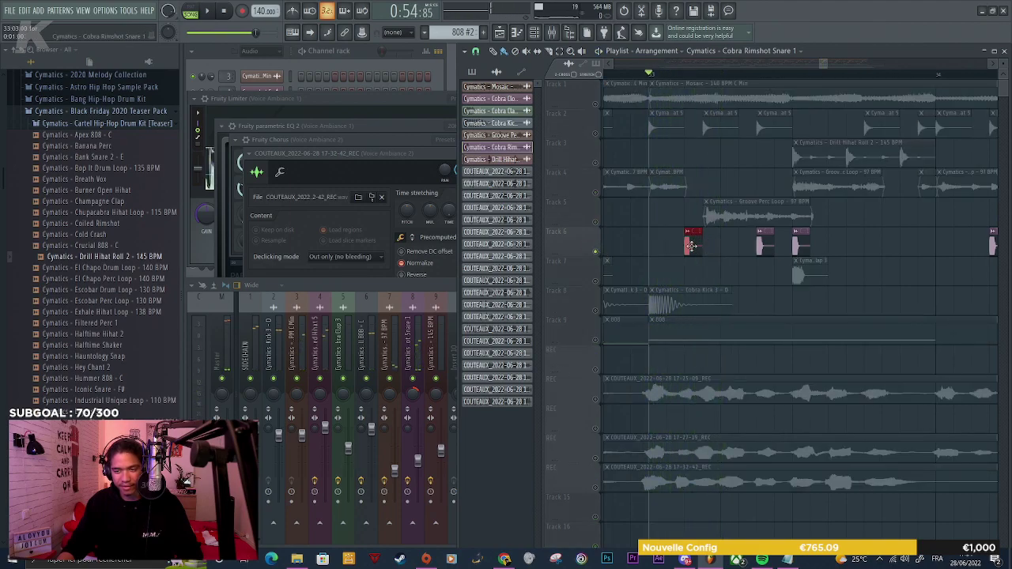
right_click(597, 282)
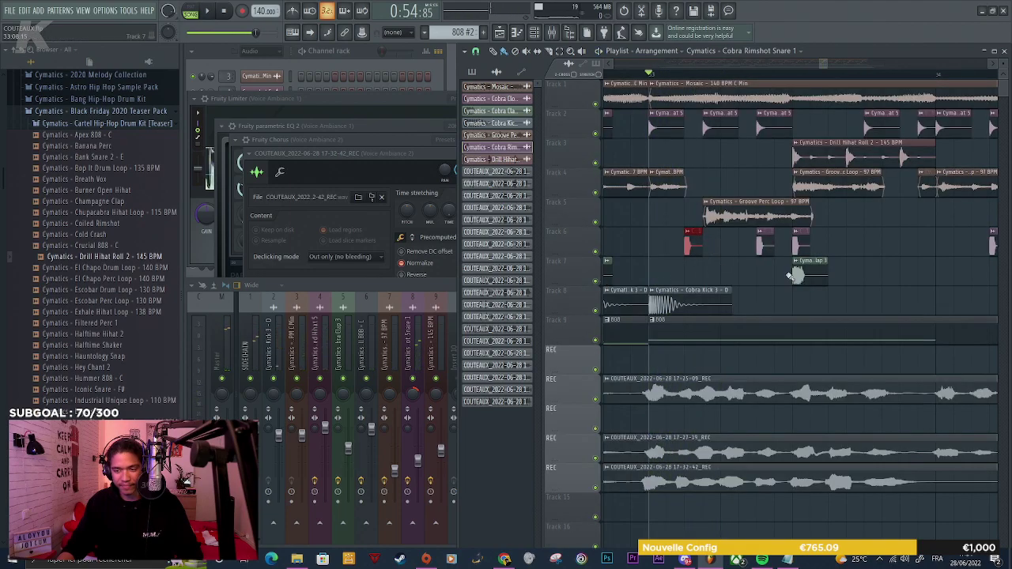
Add a Cobra Clap 3 on Track 7 in bar 33, aligned with the start of the Groove Perc Loop, and audition it
left_click(693, 280)
key("space")
key("space")
key("space")
left_click_drag(710, 277, 727, 276)
key("space")
key("space")
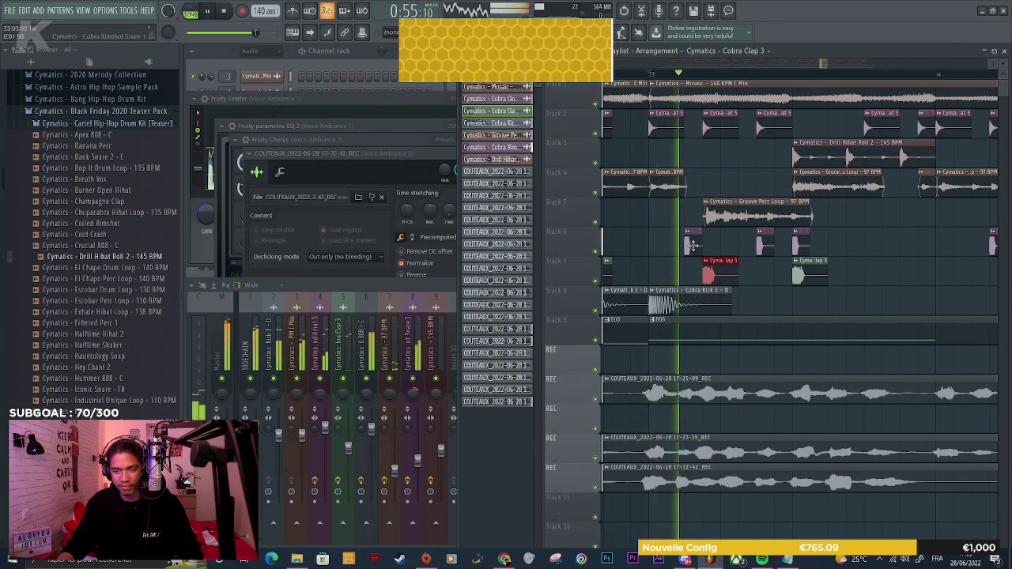
Move the rimshot at 33:03 into line with the new clap, and move the clap at 33:09 to 33:07
left_click_drag(694, 246, 712, 245)
key("space")
key("space")
key("space")
key("space")
left_click(796, 278)
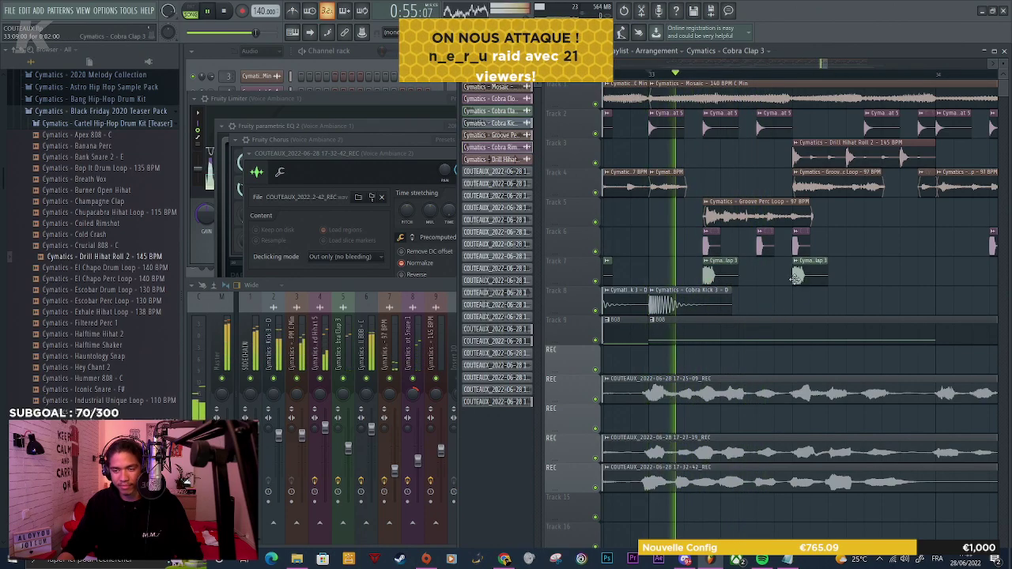
left_click_drag(797, 277, 760, 277)
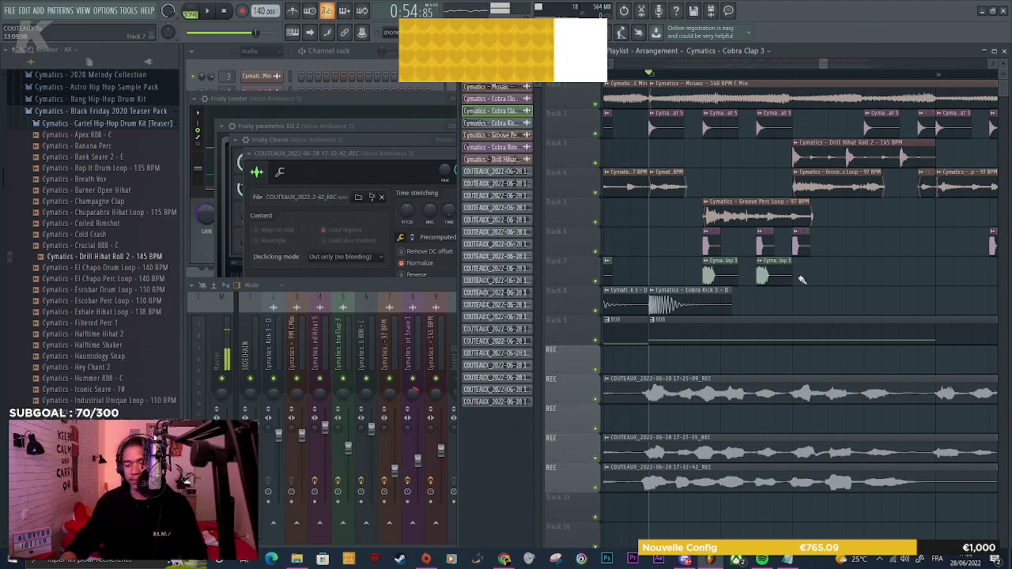
Add Cobra Kick 3 hits at 33:09 and 33:05 on Track 8 while playing the section back
key("space")
scroll(697, 348, "down", 2)
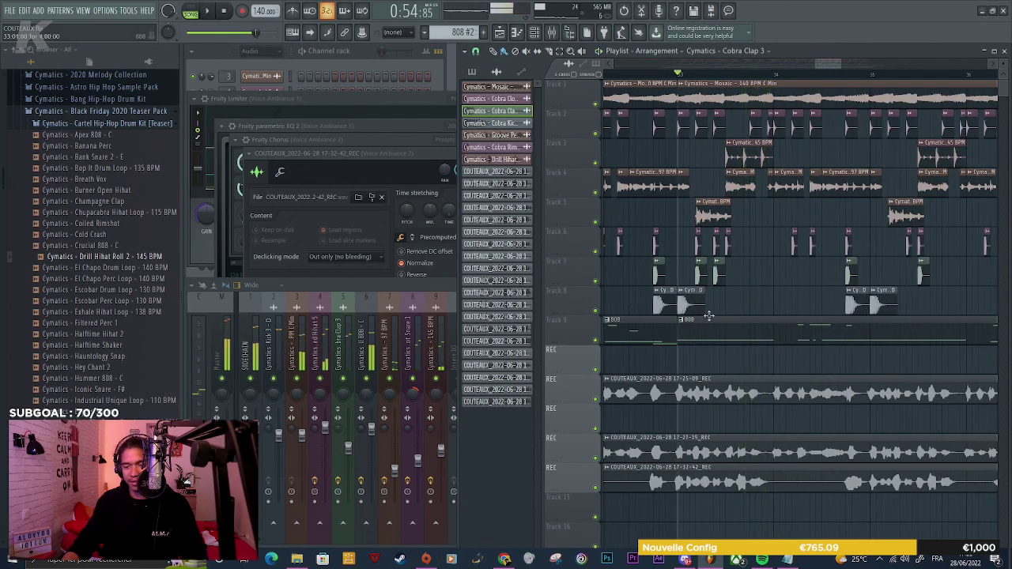
scroll(716, 325, "up", 3)
left_click(735, 301)
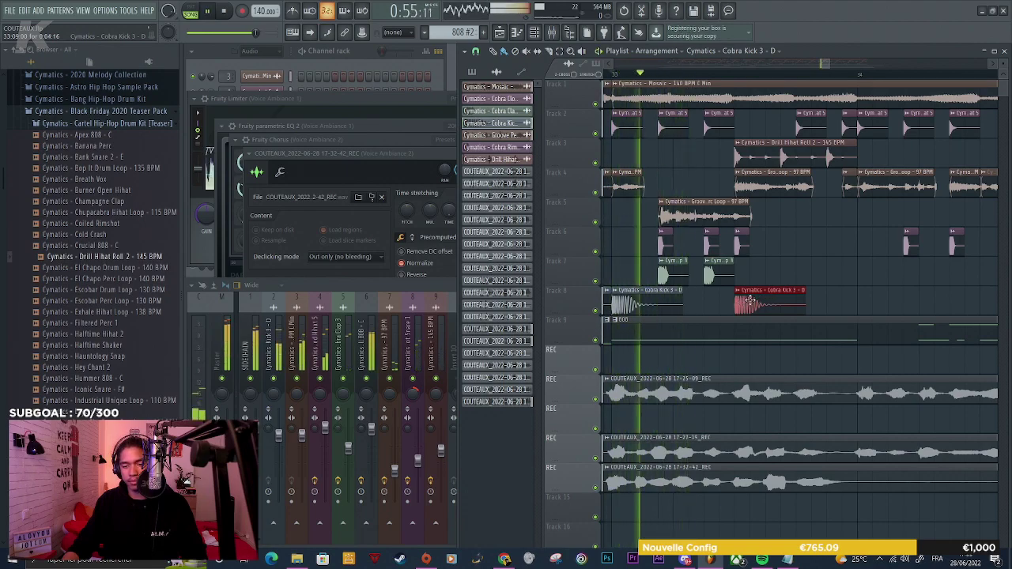
left_click(674, 306)
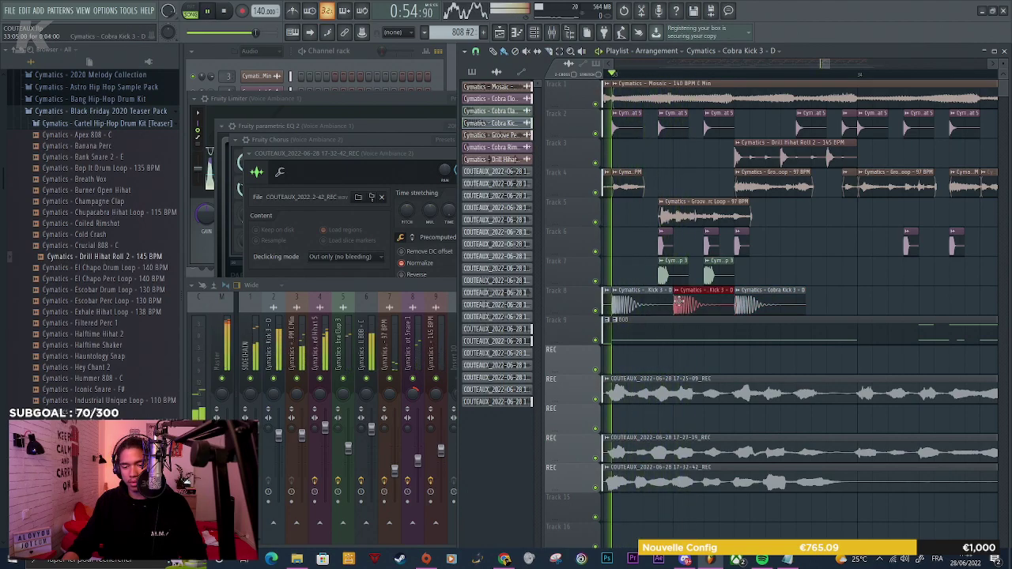
key("space")
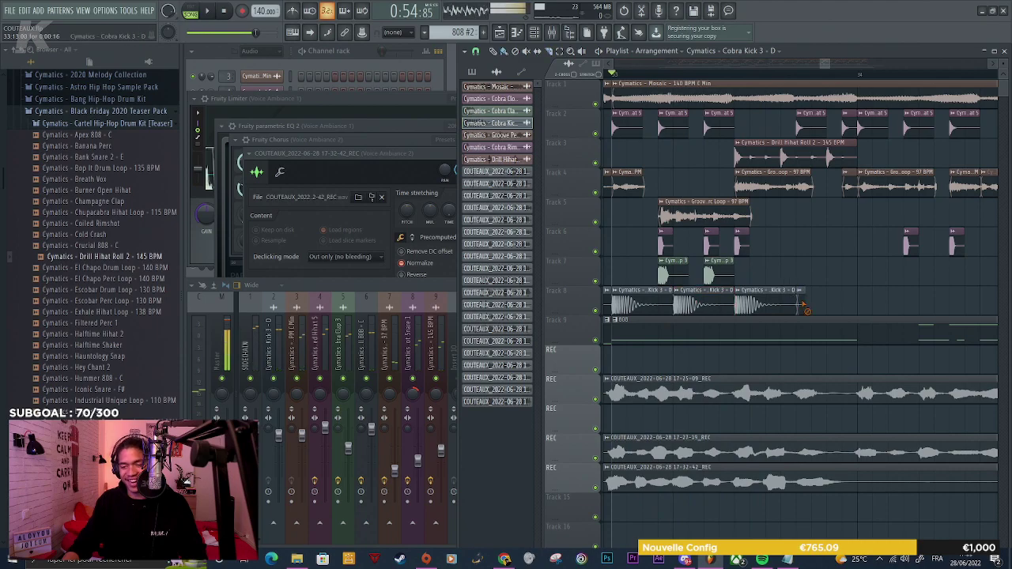
Duplicate the Cobra Kick 3 hits to fill every beat of bars 33 and 34, and clear the original kicks after them
scroll(764, 303, "down", 3)
left_click_drag(737, 304, 682, 306)
key("ctrl+b")
key("ctrl+b")
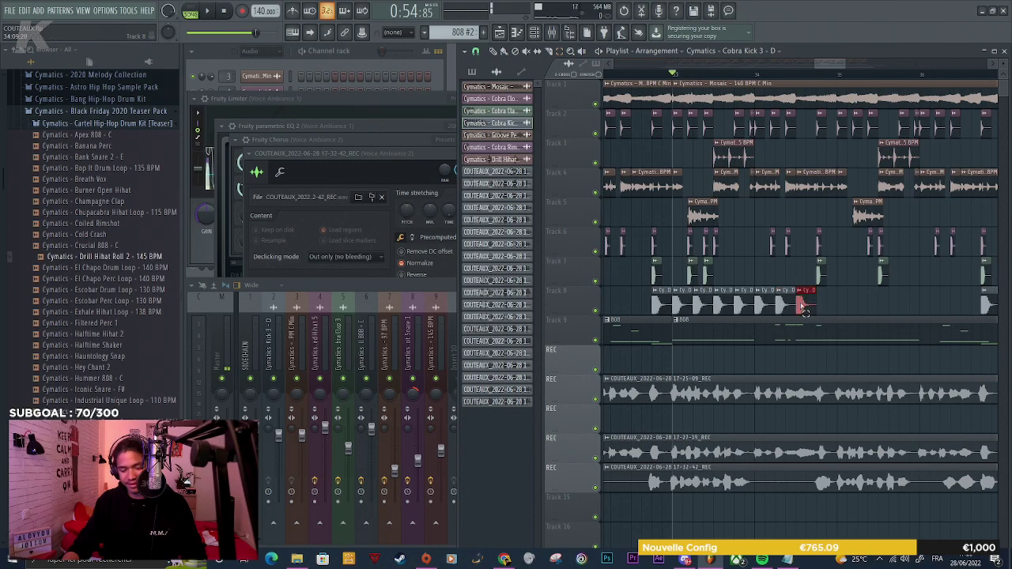
scroll(800, 310, "down", 4)
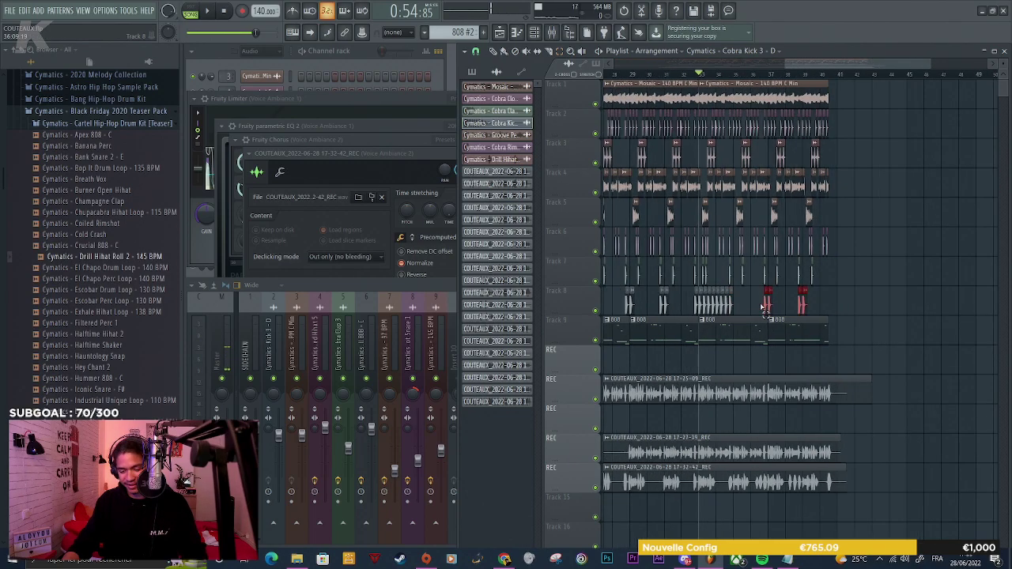
scroll(733, 319, "up", 2)
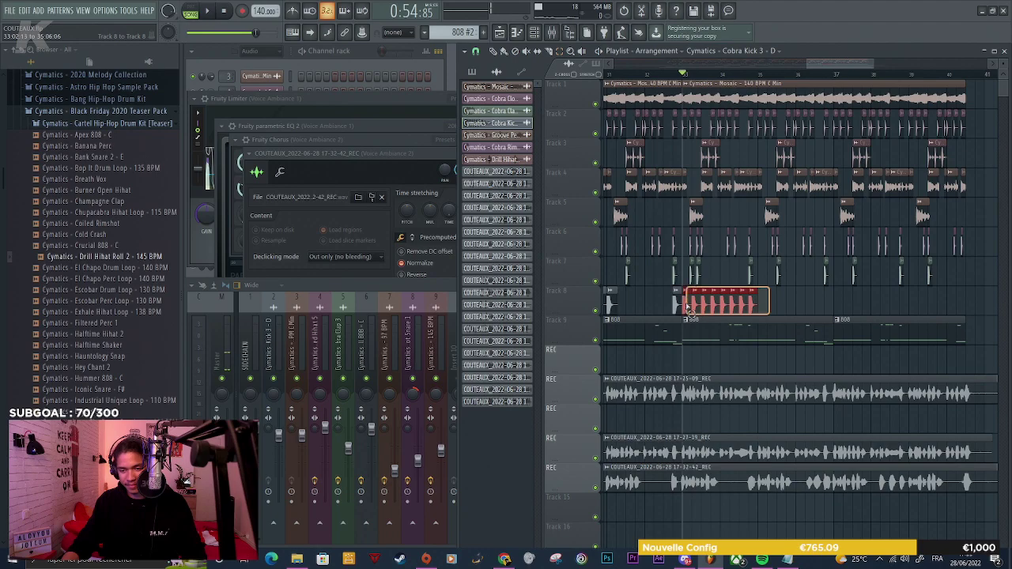
Duplicate the selected kick block three times and delete the extra kicks past the end of the beat
key("ctrl+b")
key("ctrl+b")
key("ctrl+b")
key("space")
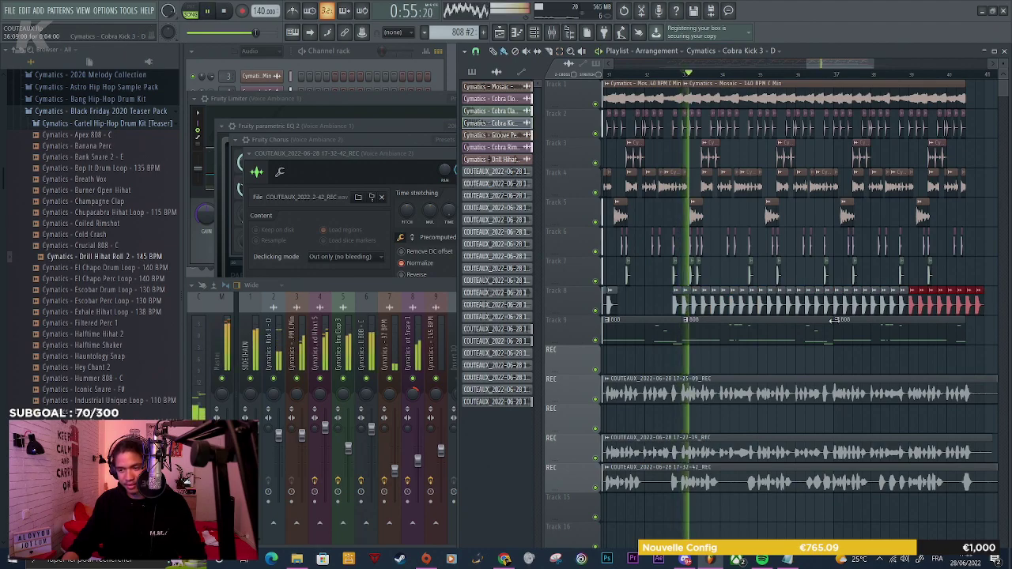
left_click(996, 274, "ctrl")
scroll(991, 299, "up", 3)
right_click(966, 305)
right_click(942, 305)
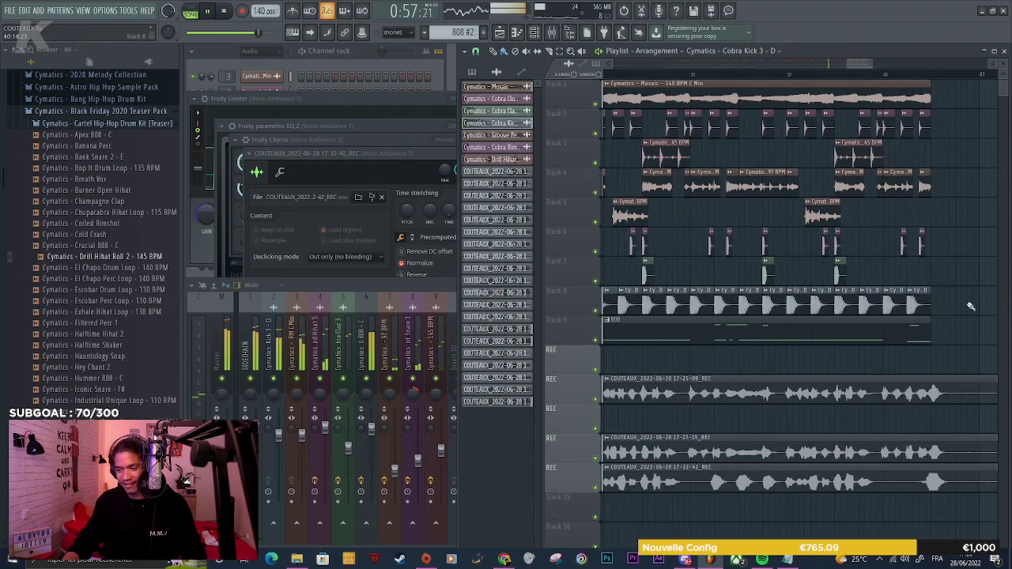
Stop playback and insert an empty playlist track between the clap and kick tracks around bar 33
scroll(971, 306, "down", 5)
key("space")
scroll(869, 277, "up", 6)
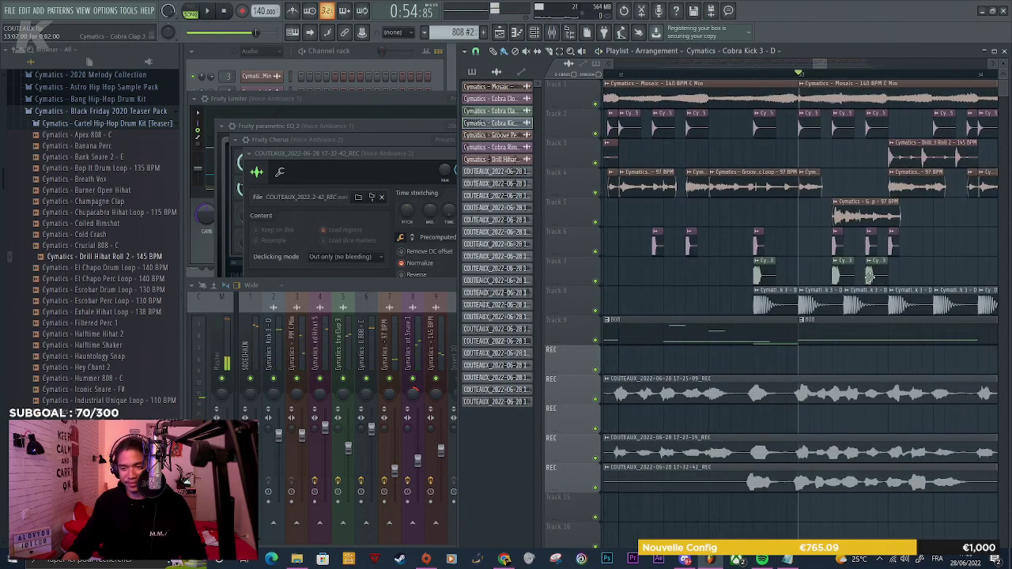
right_click(569, 291)
left_click(603, 473)
Audition the Coiled Rimshot sample, and browse to the rimshot snares in the Cobra Hip Hop Sample Pack's drum one-shots
scroll(646, 279, "down", 2)
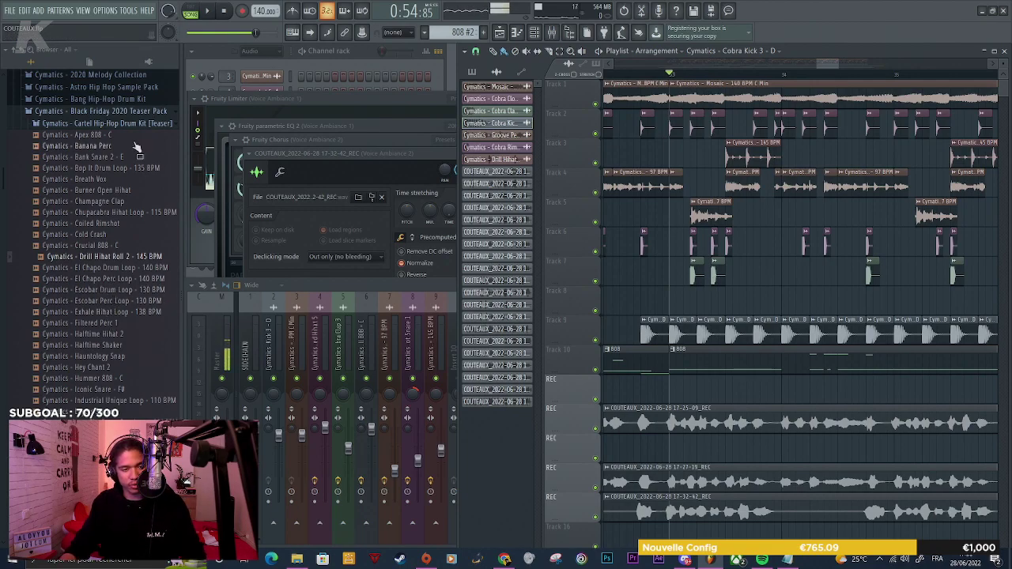
left_click(113, 223)
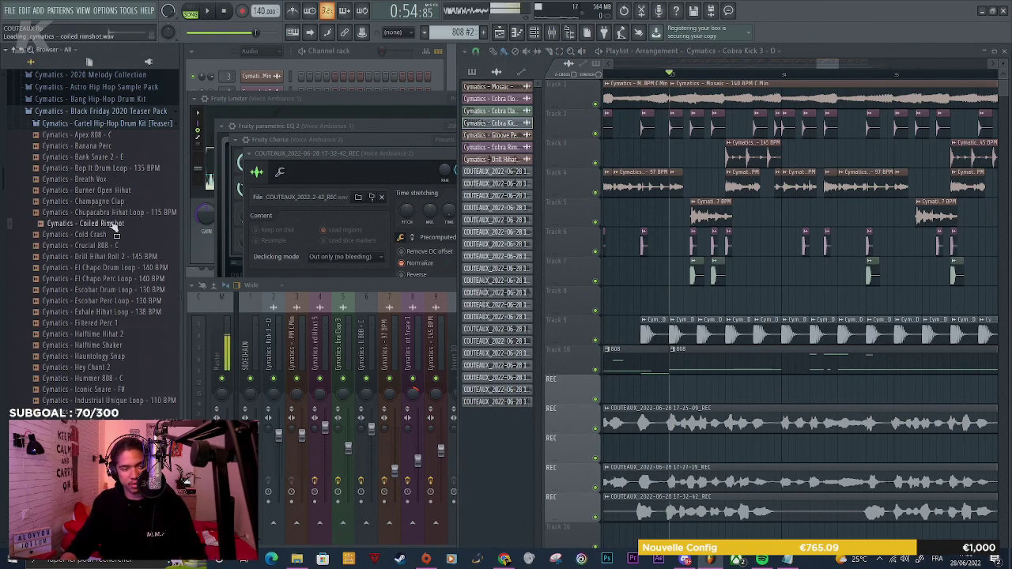
scroll(119, 201, "down", 15)
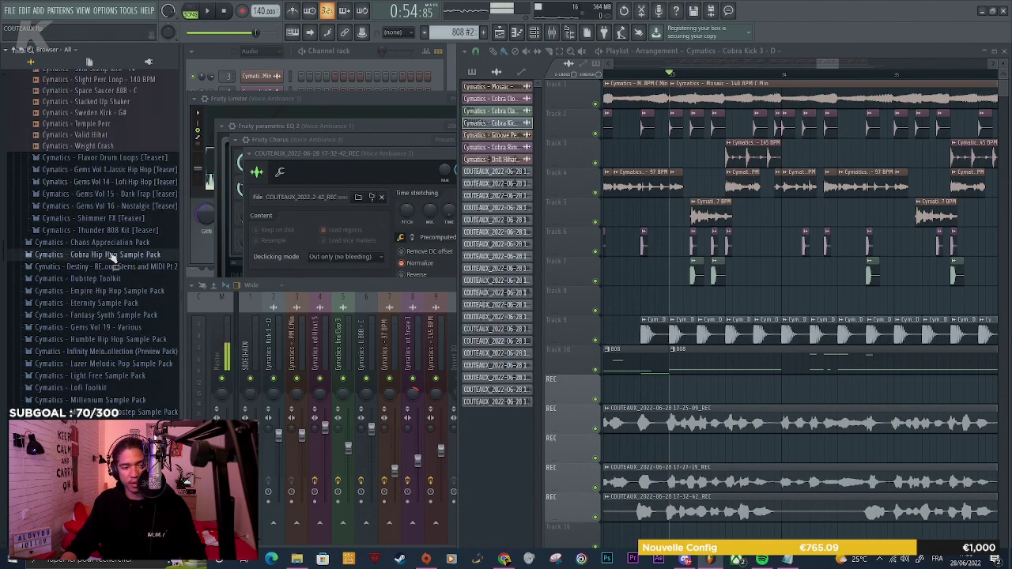
left_click(113, 255)
left_click(99, 291)
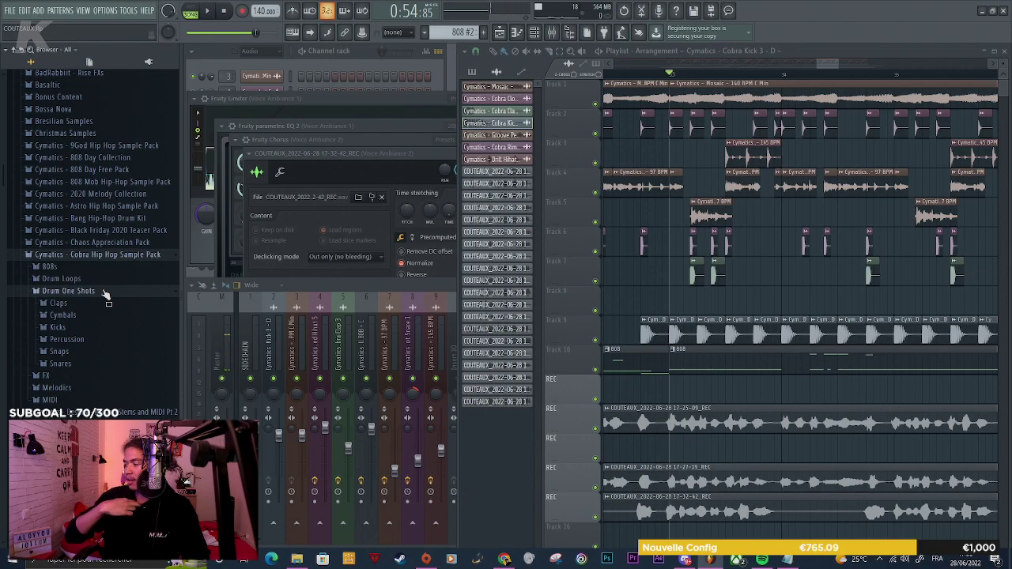
left_click(62, 364)
left_click(82, 321)
Audition several Cobra rimshot snares and place Cobra Rimshot Snare 5 on the empty Track 8 at 33:04
left_click(88, 333)
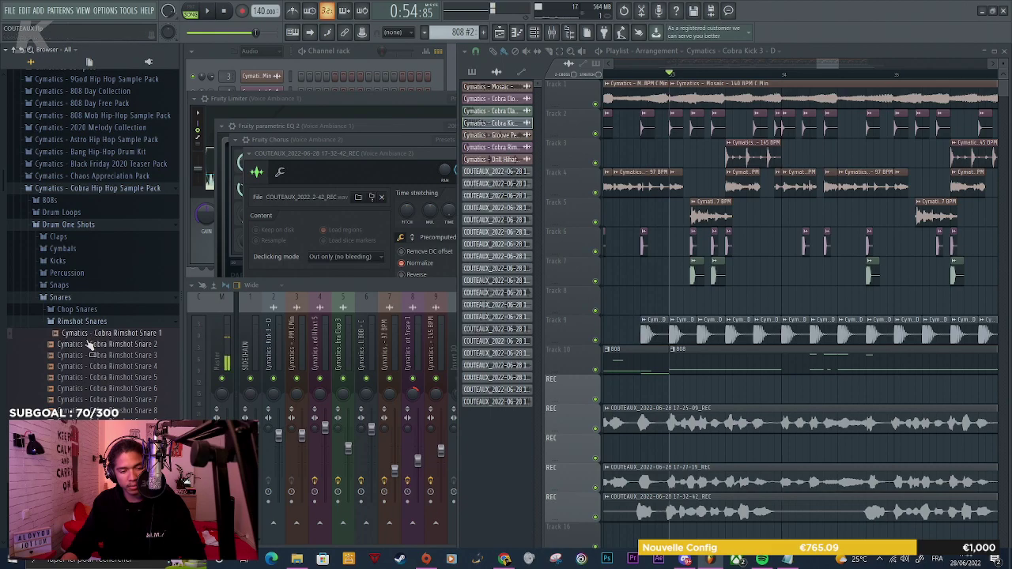
left_click(89, 344)
scroll(743, 246, "up", 5)
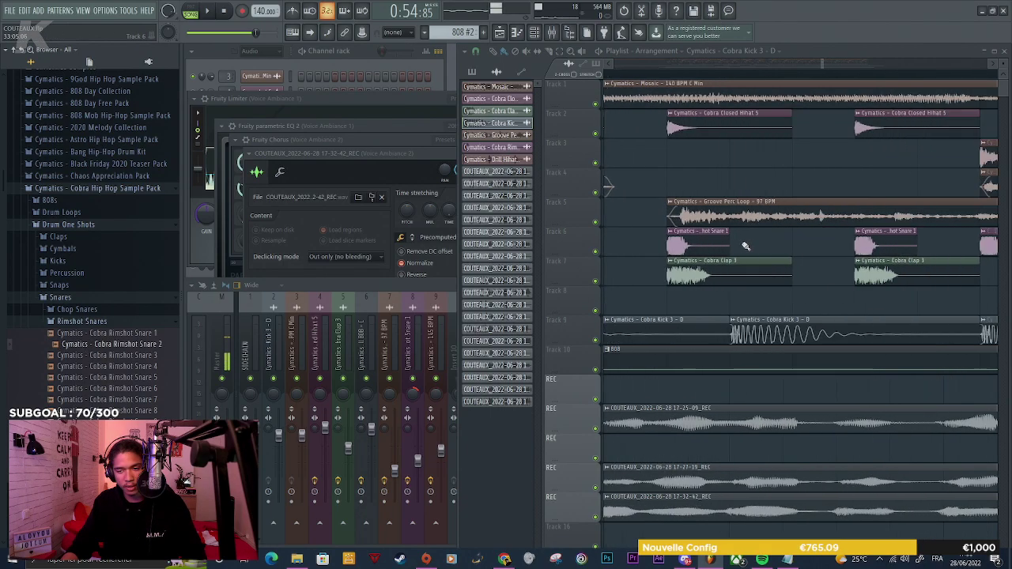
left_click(155, 367)
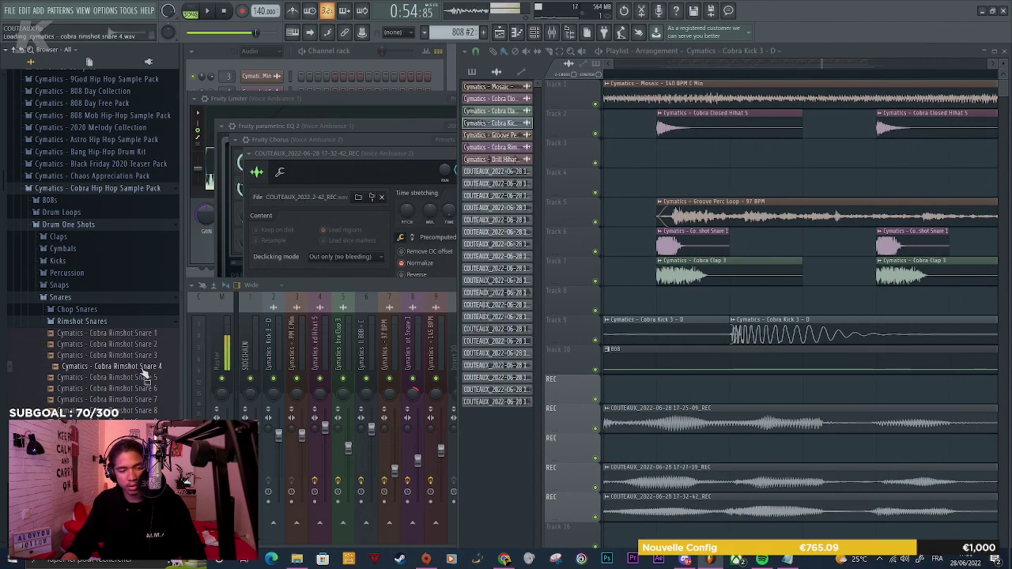
left_click(144, 378)
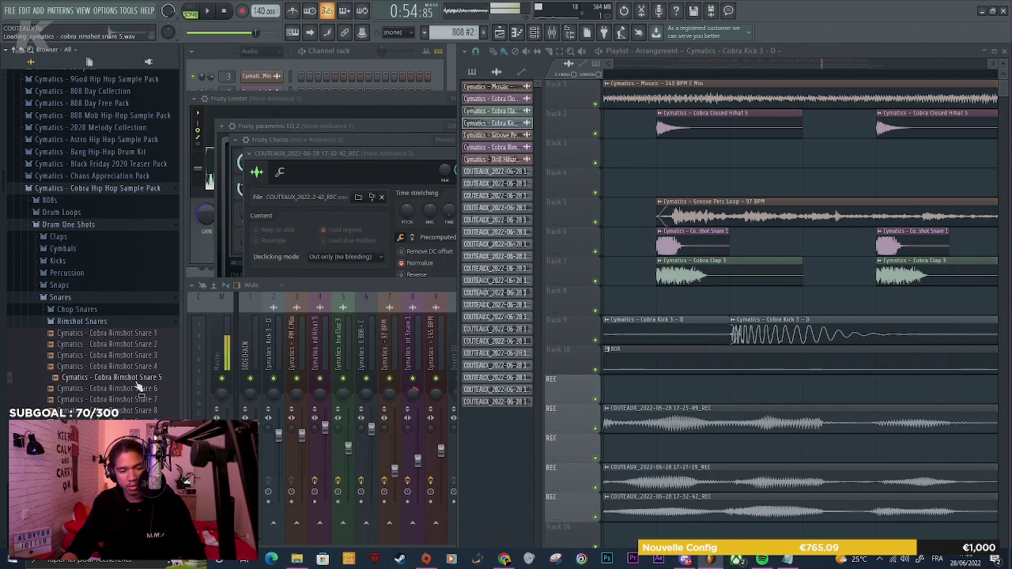
left_click_drag(143, 378, 686, 299)
scroll(685, 305, "down", 4)
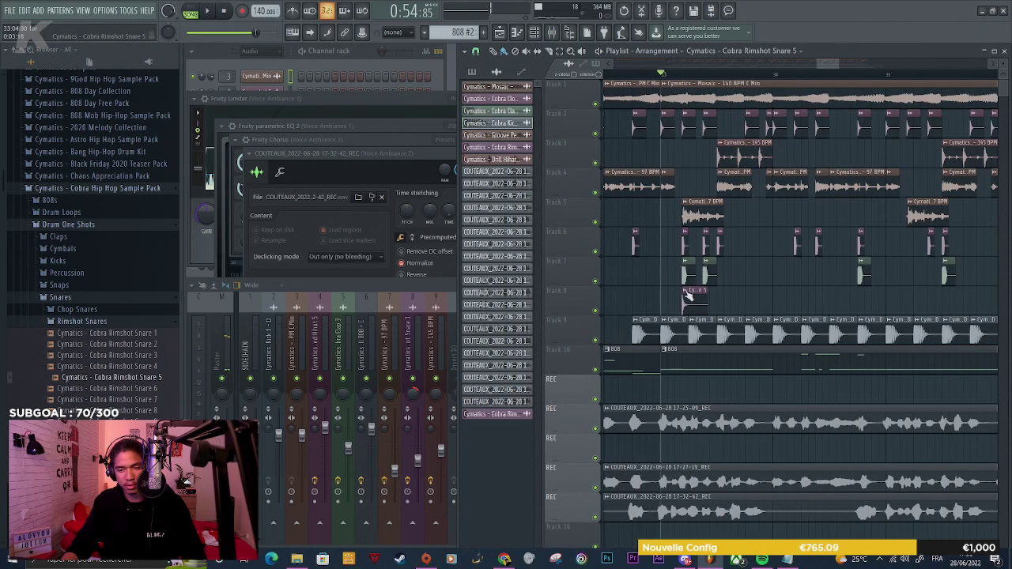
Add a second Cobra Rimshot Snare 5 hit on Track 8 at 33:07 and play the section back
key("space")
scroll(685, 307, "up", 4)
key("space")
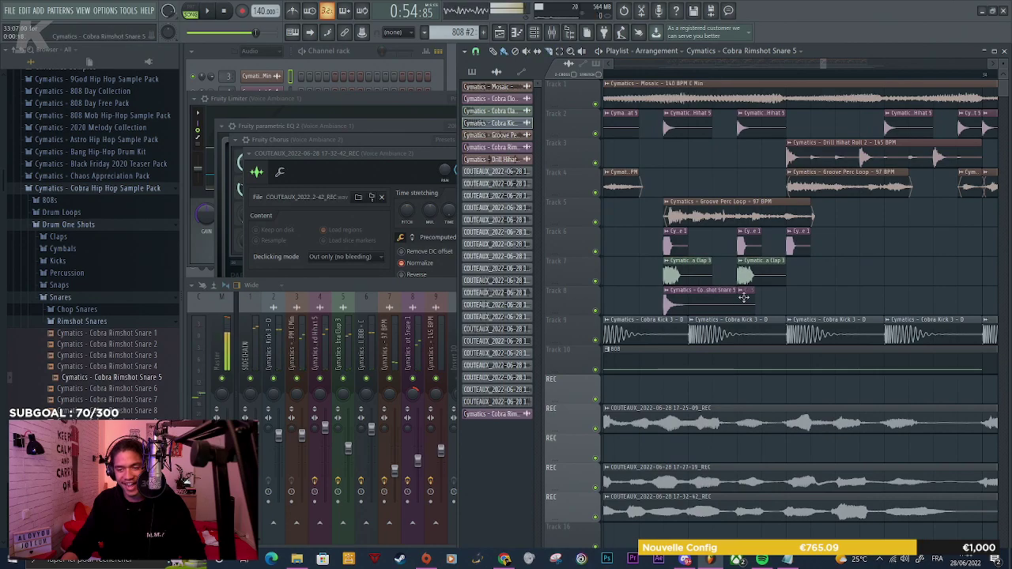
left_click(746, 301)
key("space")
scroll(804, 307, "down", 1)
key("space")
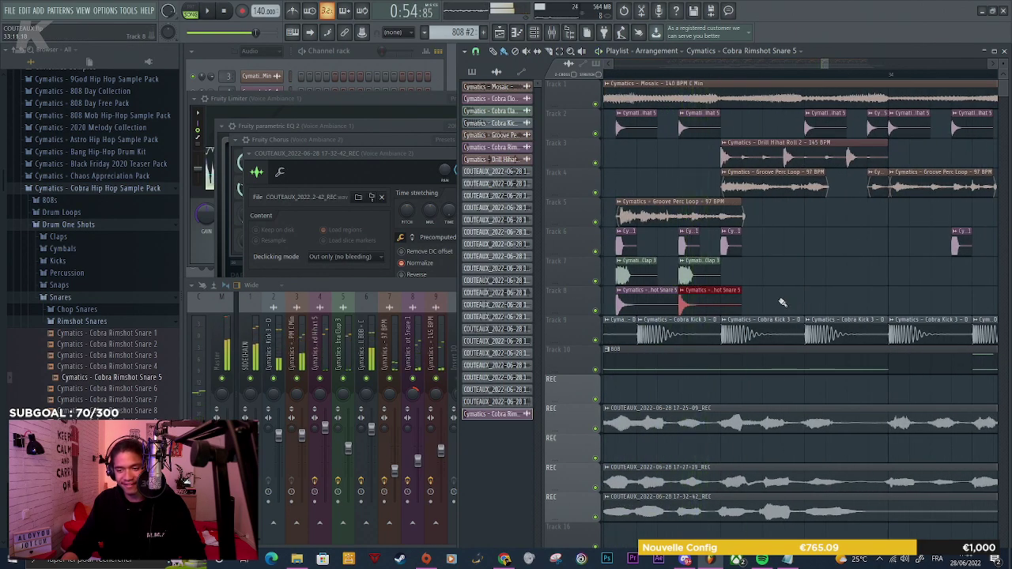
Add Cobra Rimshot Snare 5 hits on Track 8 at 33:12 and 33:15, checking the rhythm by playback
key("space")
left_click(780, 304)
key("space")
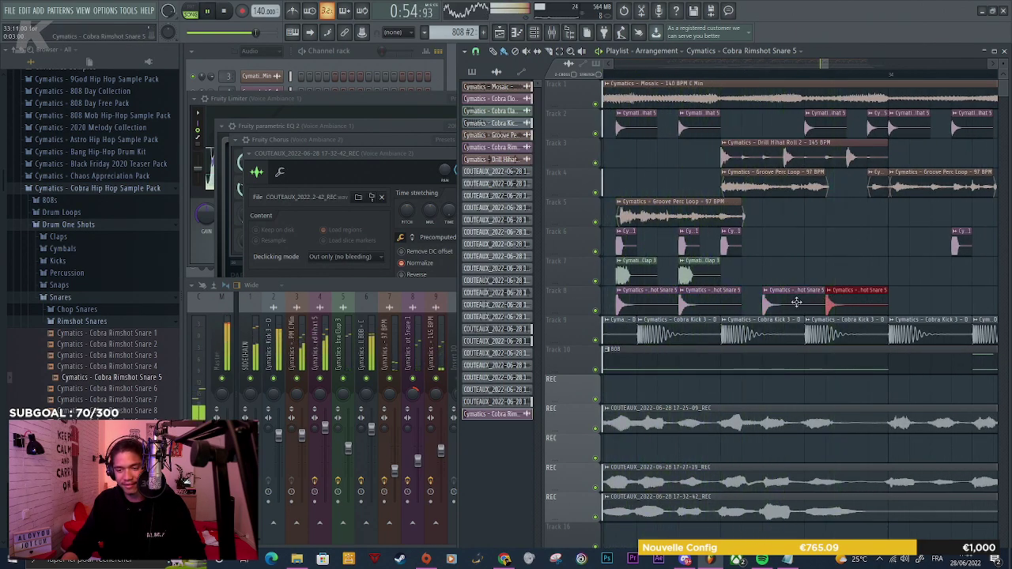
key("space")
key("space")
key("space")
left_click_drag(795, 305, 819, 303)
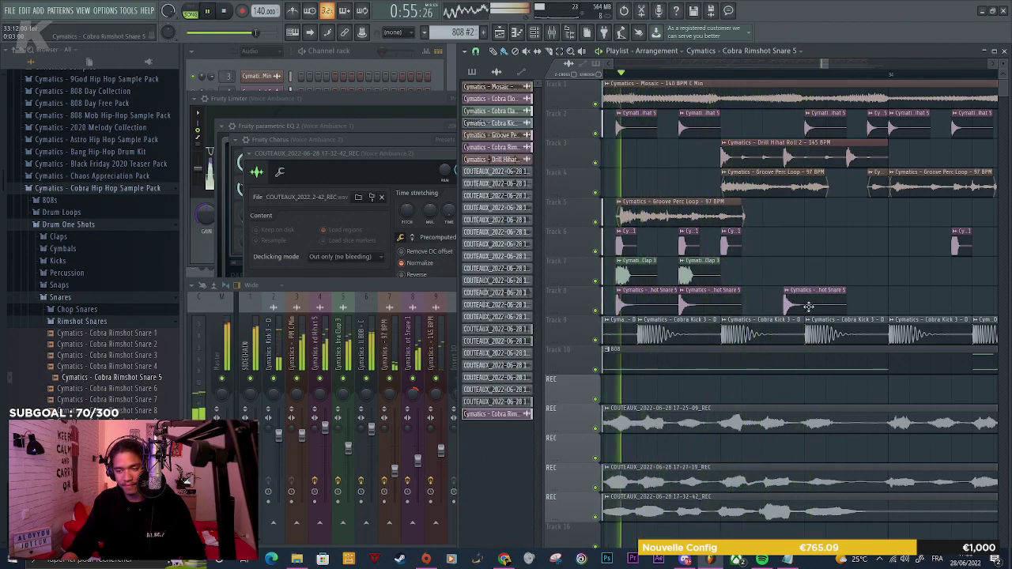
key("space")
key("space")
left_click(857, 301)
Continue the rimshot rhythm through bar 34 on Track 8 with hits at 34:04, 34:07, 34:12 and 34:15
scroll(784, 314, "down", 2)
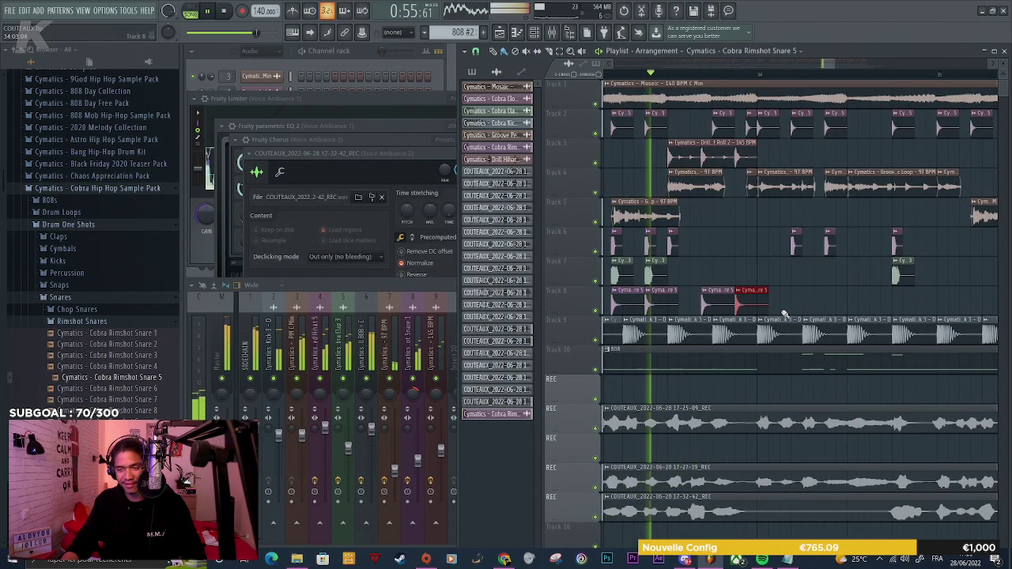
scroll(783, 314, "up", 1)
key("space")
key("space")
left_click(799, 303)
left_click(838, 303)
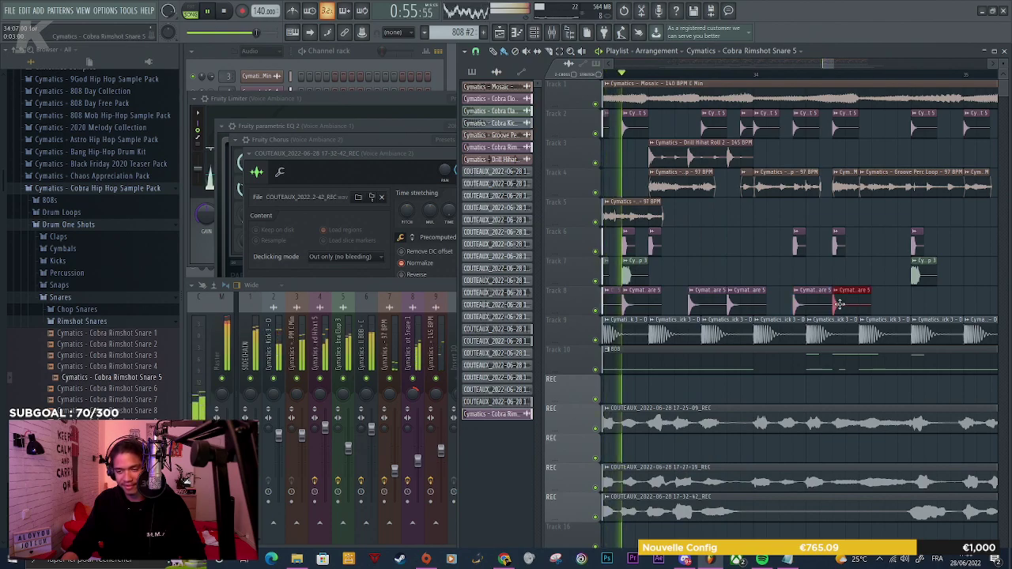
left_click(901, 307)
scroll(783, 309, "down", 2)
scroll(801, 305, "up", 1)
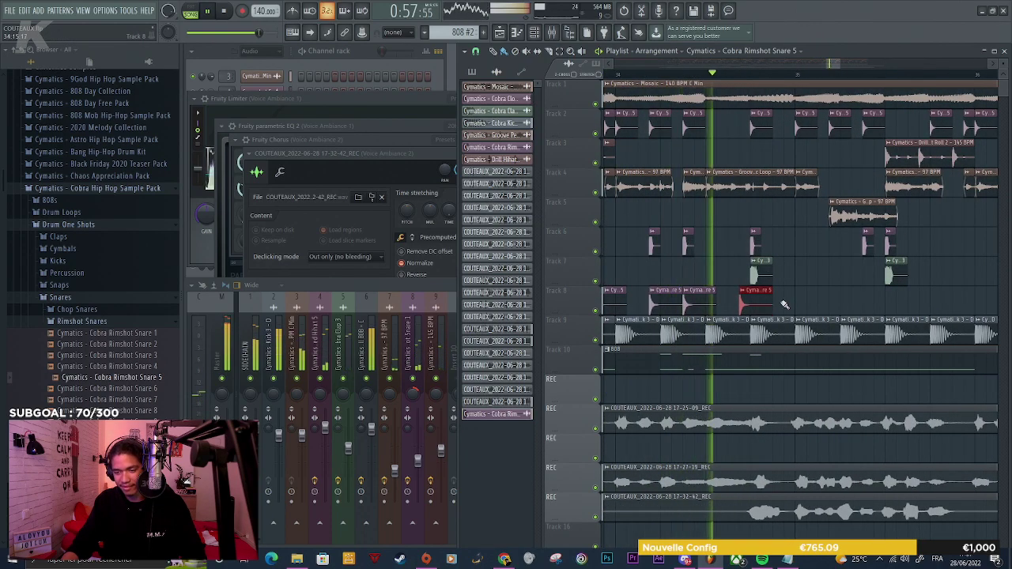
key("space")
left_click(776, 305)
scroll(769, 306, "down", 3)
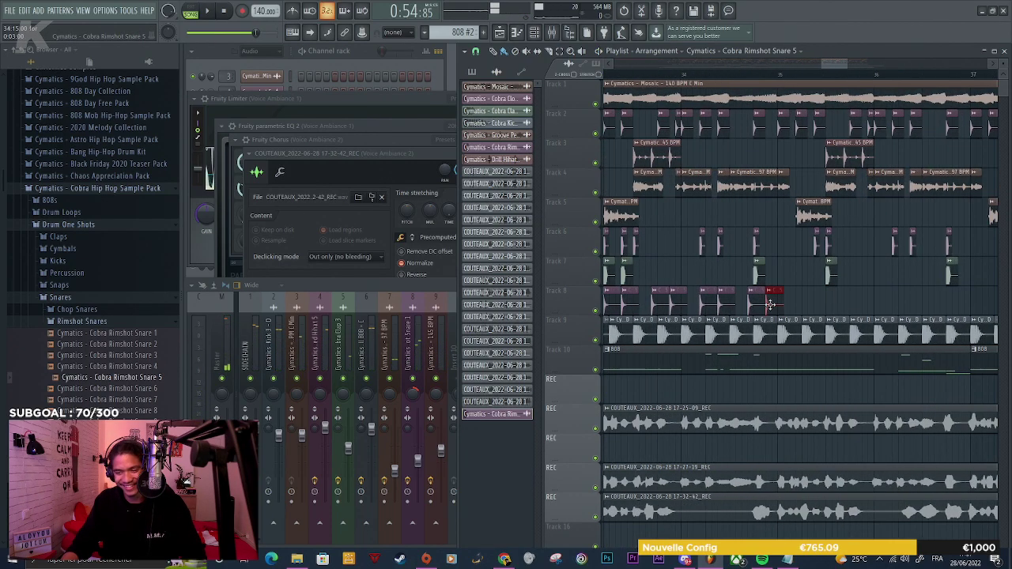
Duplicate the two-bar rimshot pattern along Track 8 to the end of the beat and remove the hits past it
right_click(779, 296)
scroll(779, 298, "down", 3)
left_click_drag(784, 300, 852, 302)
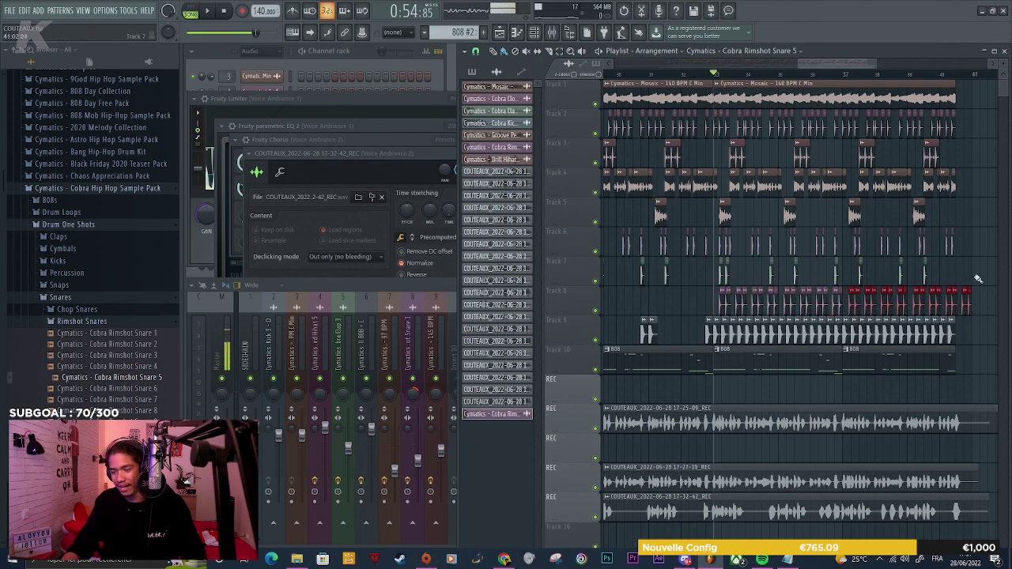
scroll(977, 278, "up", 3)
scroll(911, 317, "down", 2)
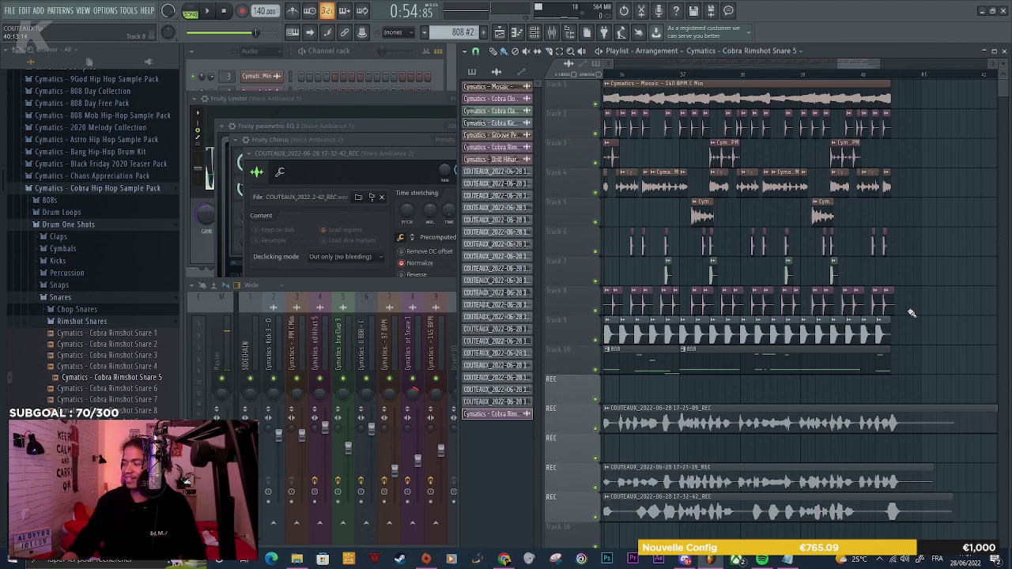
Play the section and lower the Cobra Rimshot Snare 5 mixer volume to about 66%
scroll(911, 313, "down", 2)
key("space")
scroll(916, 328, "down", 2)
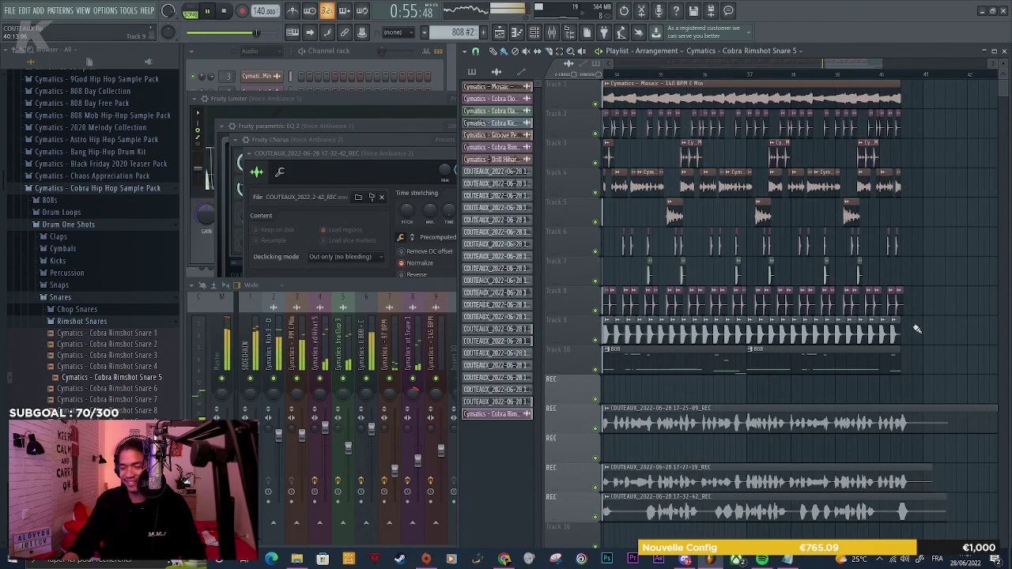
left_click(231, 57)
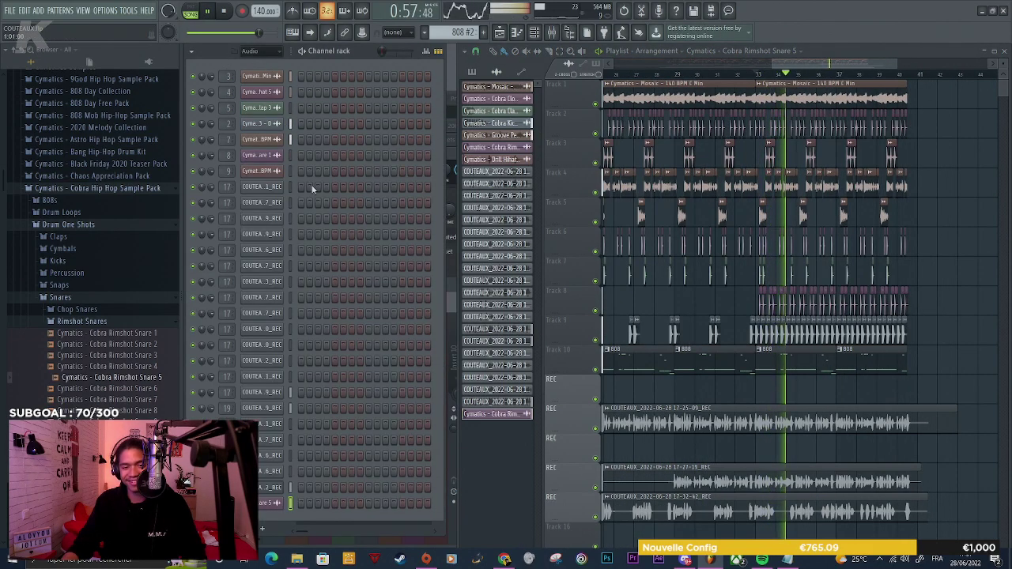
key("F9")
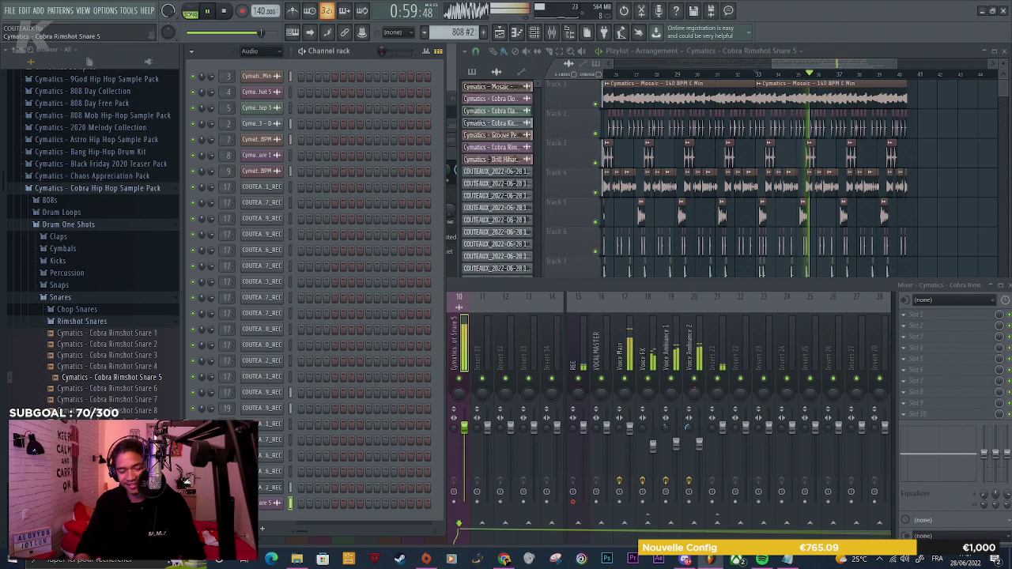
left_click_drag(465, 429, 465, 446)
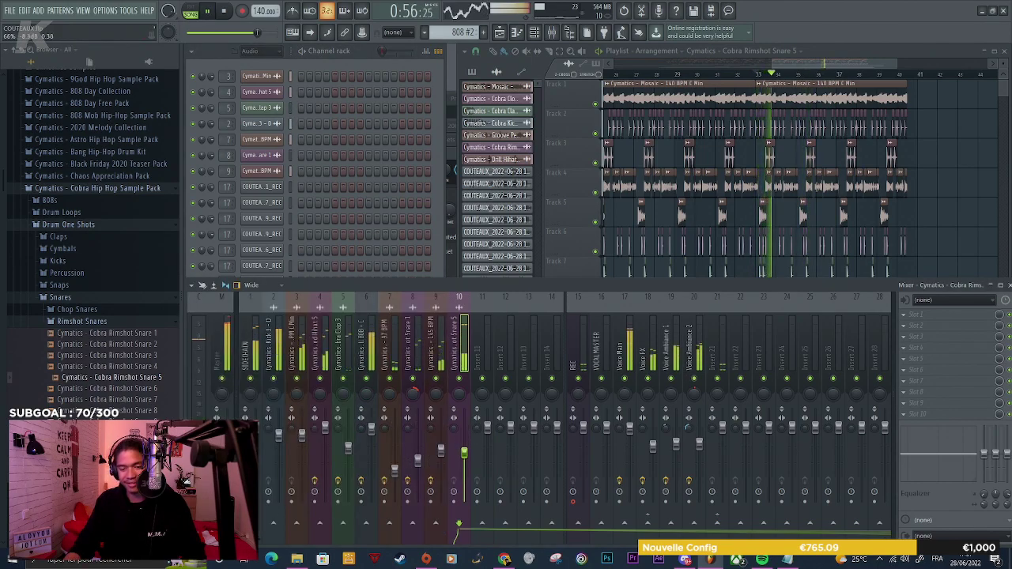
left_click(960, 235)
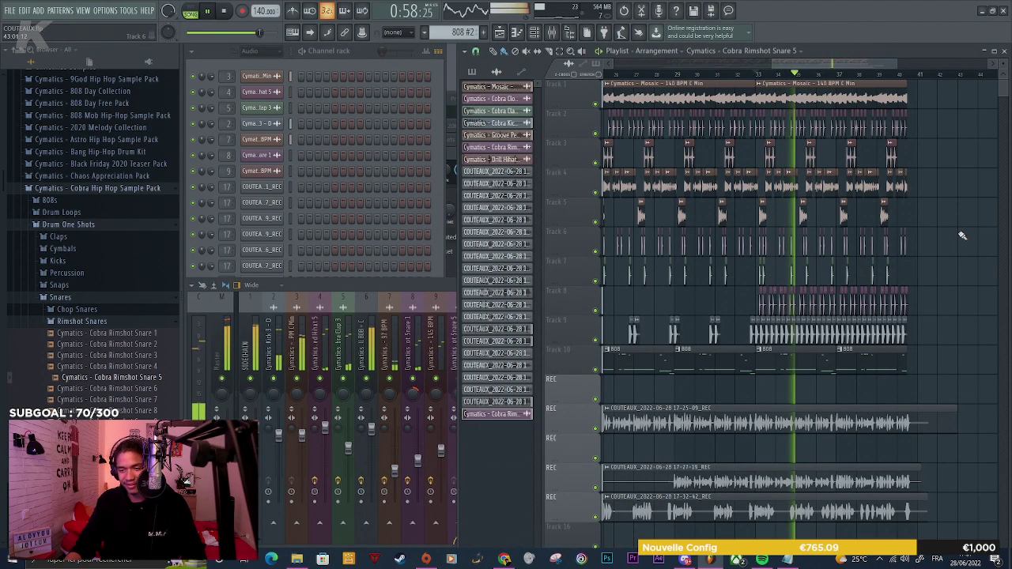
Try rearranging the Cobra Clap 3 hits on Track 7 in bars 33 and 34 to match the rimshot rhythm
key("space")
scroll(806, 321, "up", 3)
scroll(778, 309, "up", 2)
key("space")
left_click(783, 273)
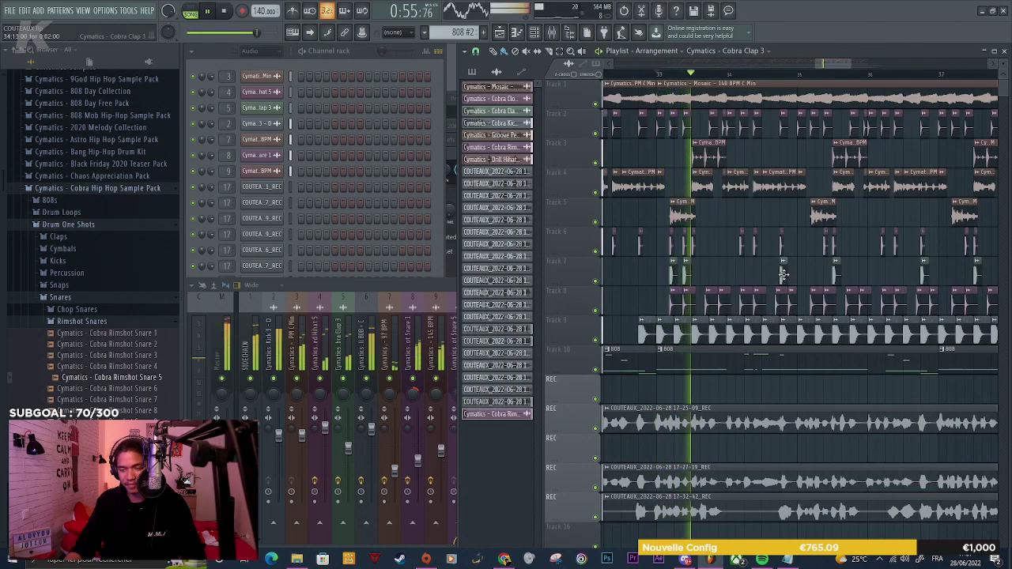
key("space")
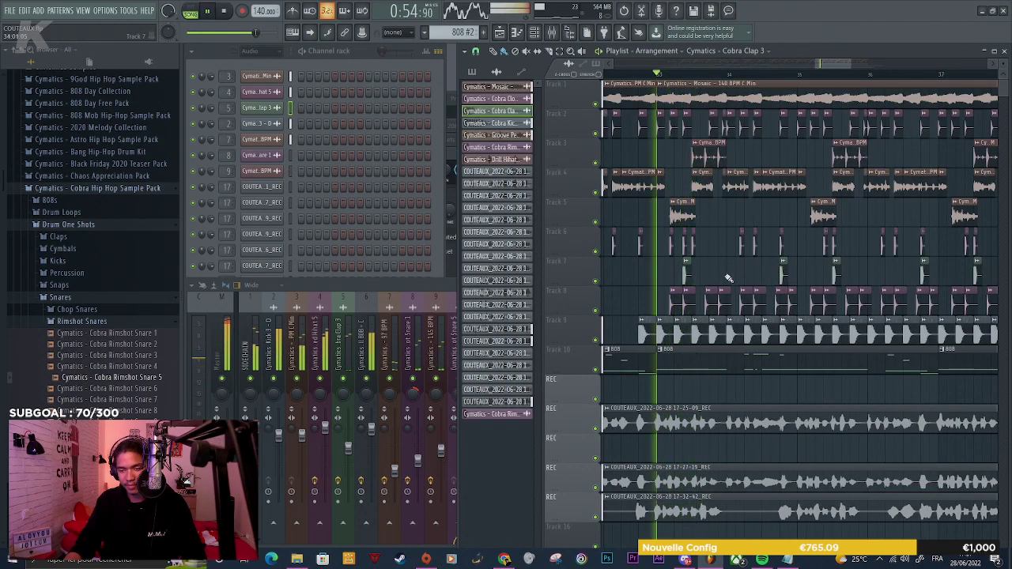
left_click(718, 273)
left_click_drag(784, 275, 793, 276)
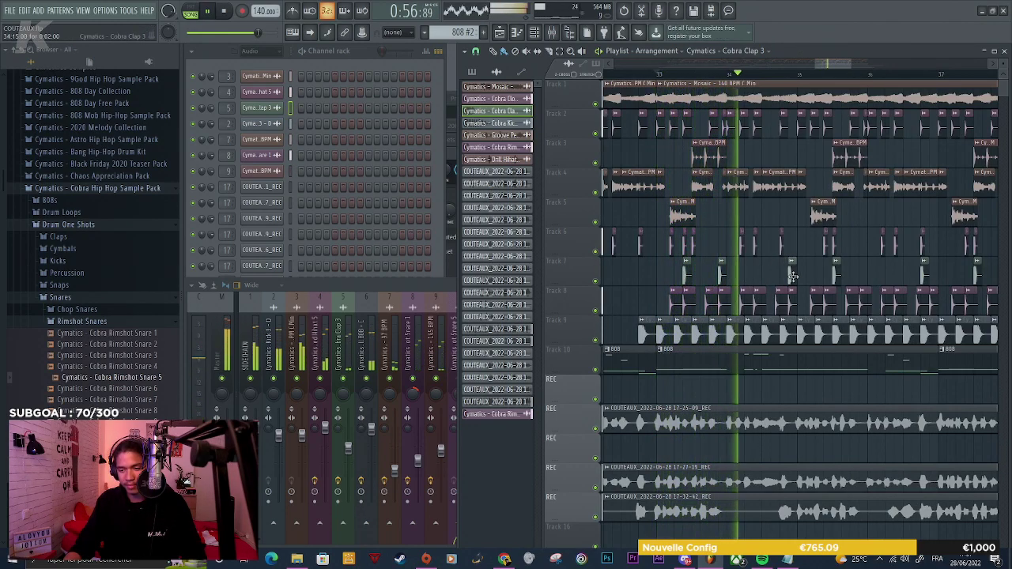
right_click(793, 275)
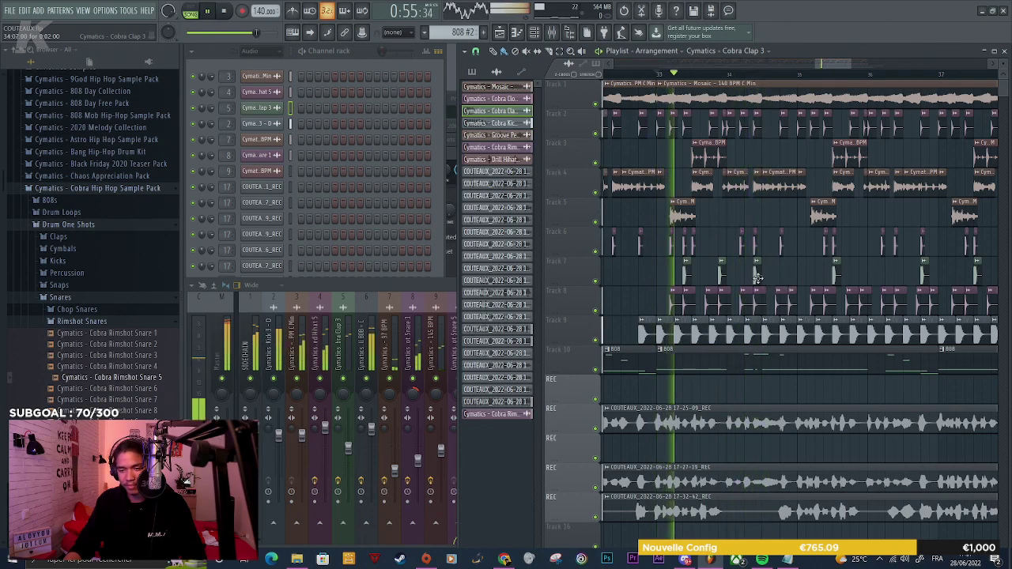
Delete all Cobra Clap 3 hits on Track 7 from bar 33 to the end of the beat
right_click(721, 273)
right_click(685, 273)
scroll(863, 266, "down", 4, "ctrl")
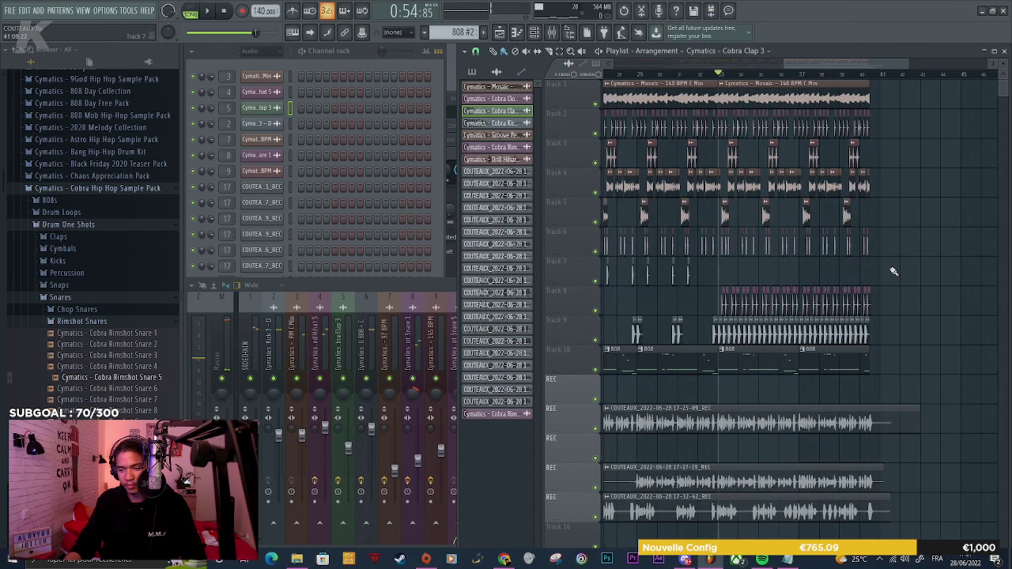
Move the closed hi-hats on Track 2 to 33:04 and 33:10, and add another hit at 33:13
scroll(892, 271, "up", 4, "ctrl")
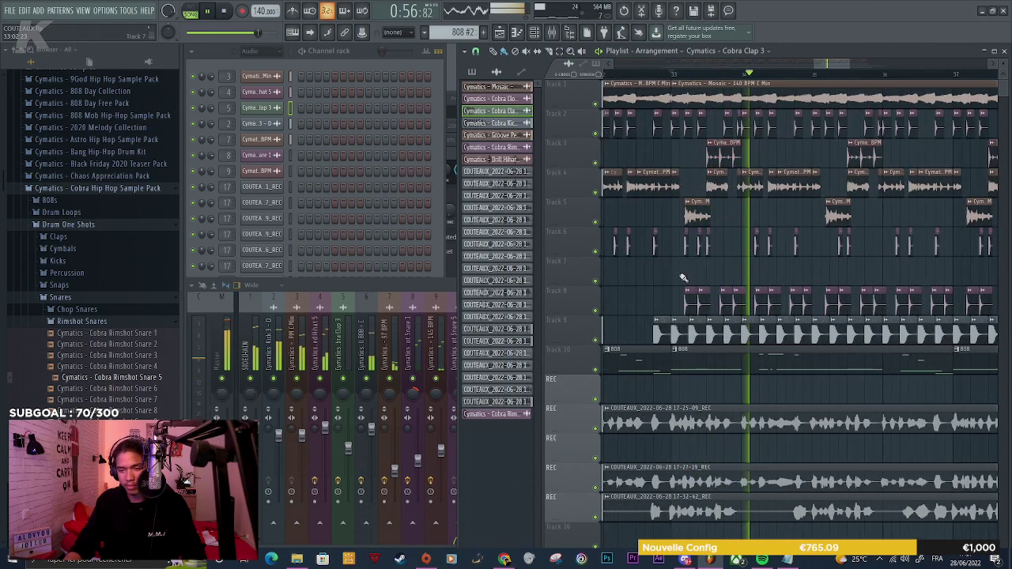
scroll(683, 277, "up", 2, "ctrl")
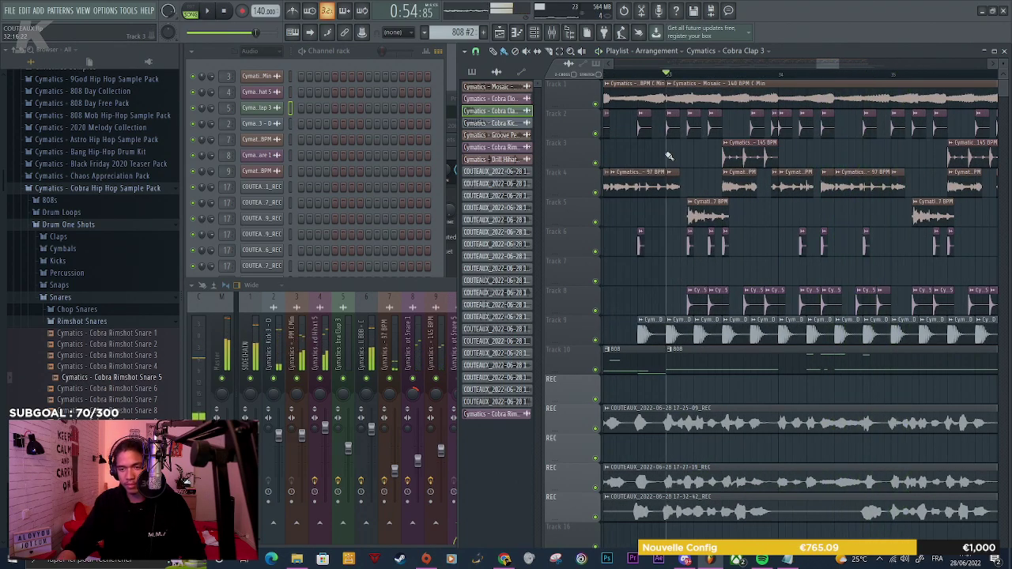
scroll(682, 142, "up", 3, "ctrl")
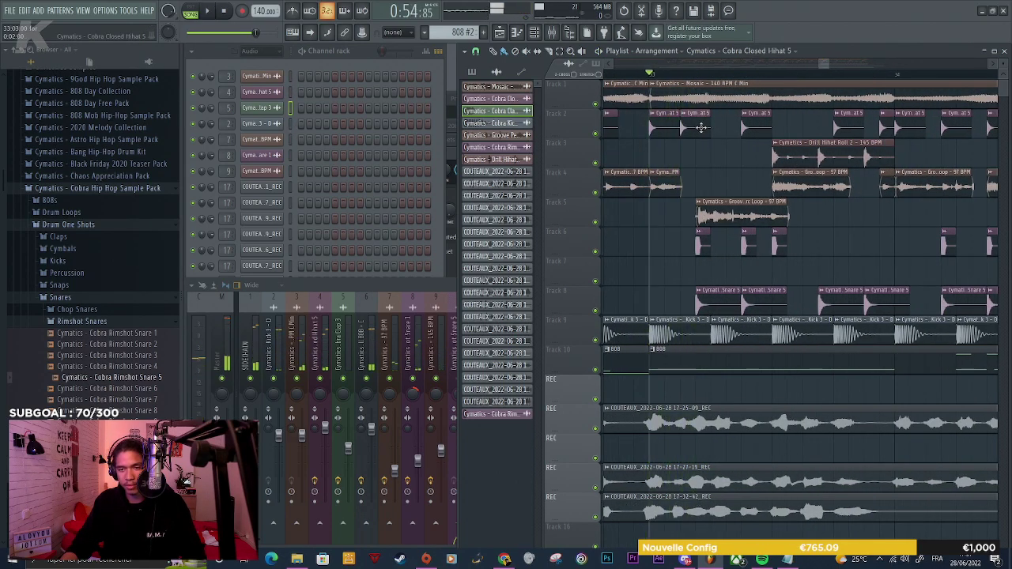
left_click_drag(700, 127, 716, 126)
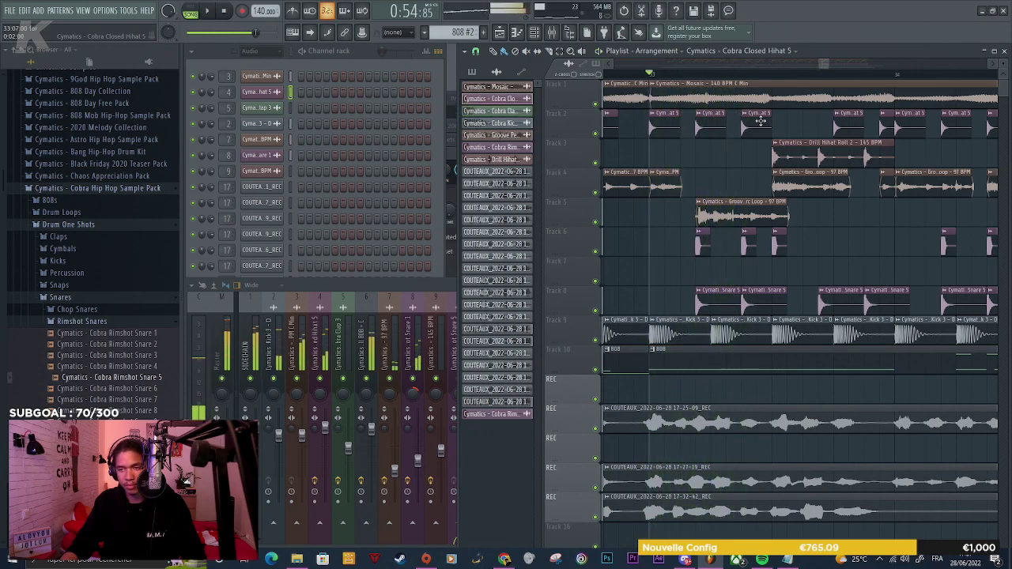
key("space")
left_click_drag(843, 122, 797, 124)
key("space")
left_click(839, 126)
key("space")
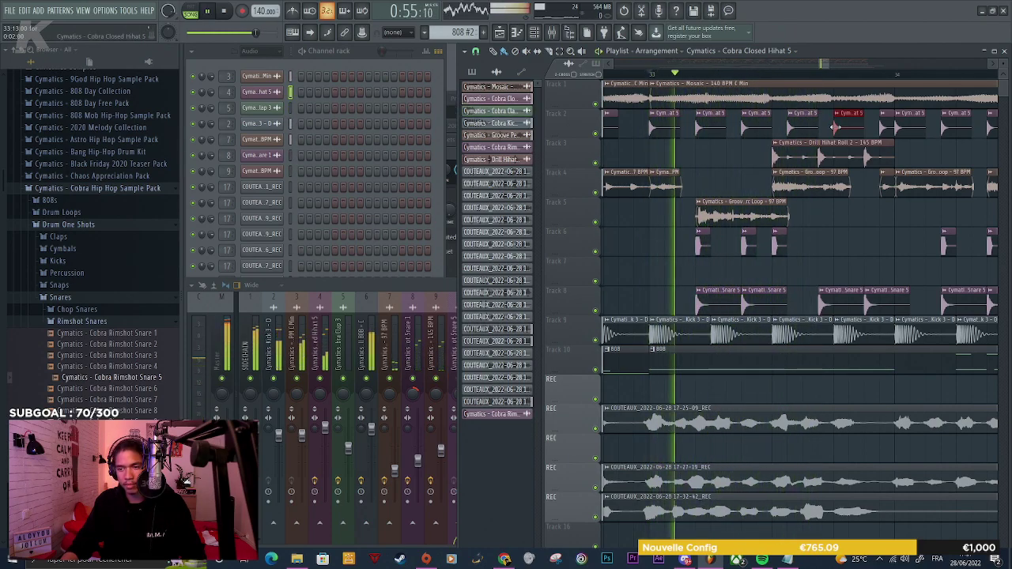
key("space")
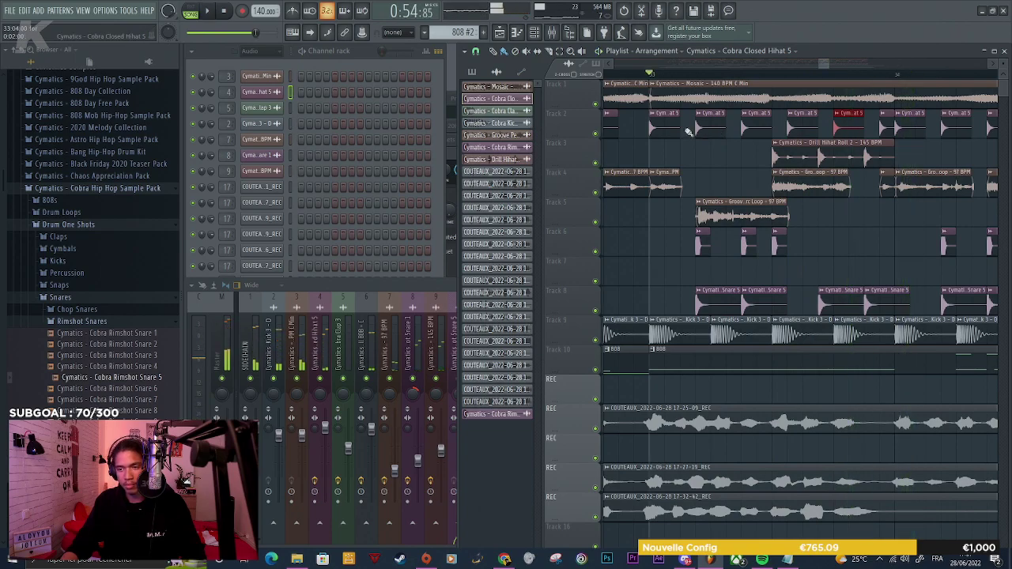
Delete the old closed hi-hats on Track 2 from bar 36 onward and repeat the new pattern to the end of the beat
scroll(745, 143, "down", 4)
scroll(734, 129, "down", 4)
left_click_drag(887, 112, 774, 133)
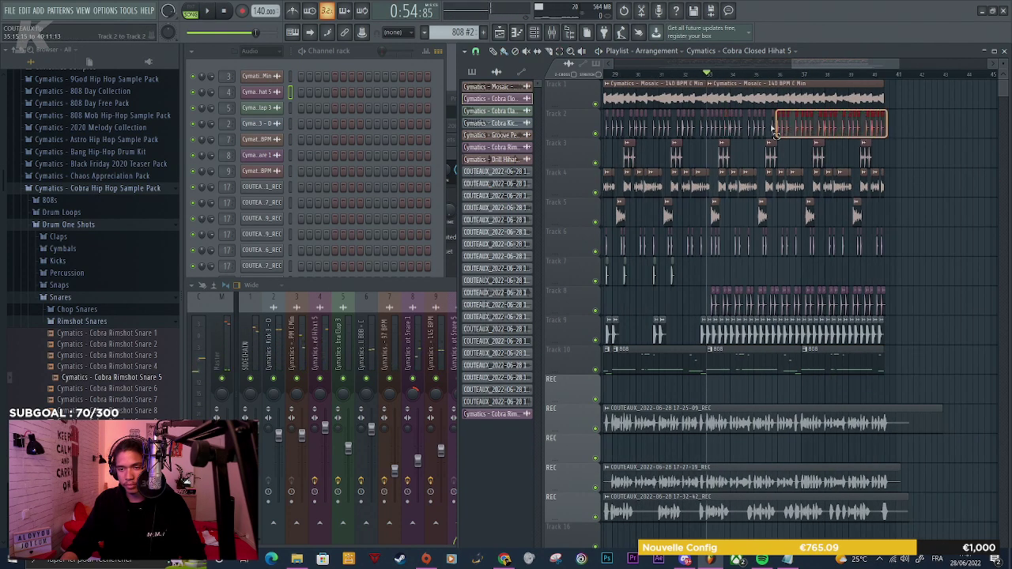
key("Delete")
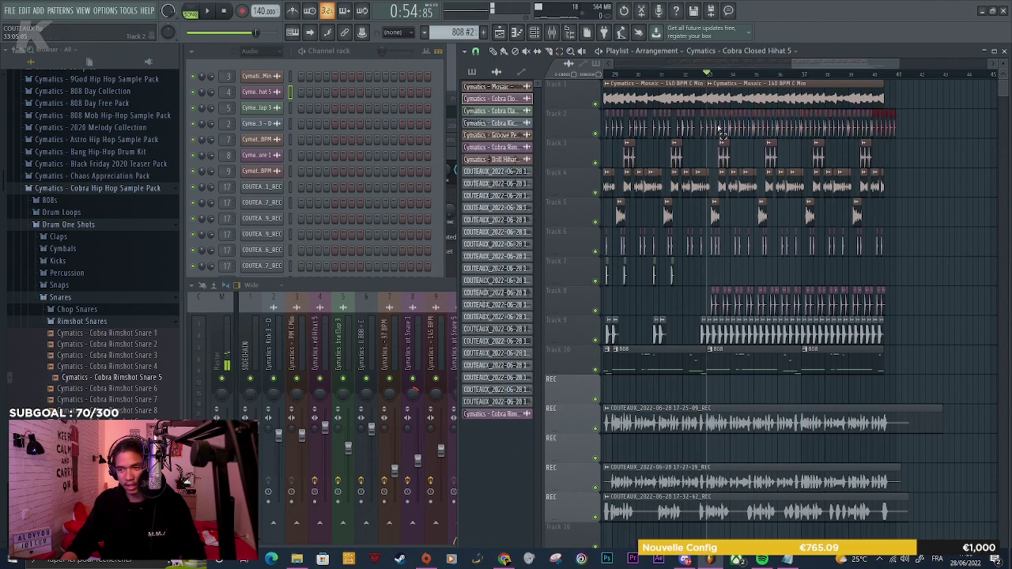
scroll(908, 126, "up", 4)
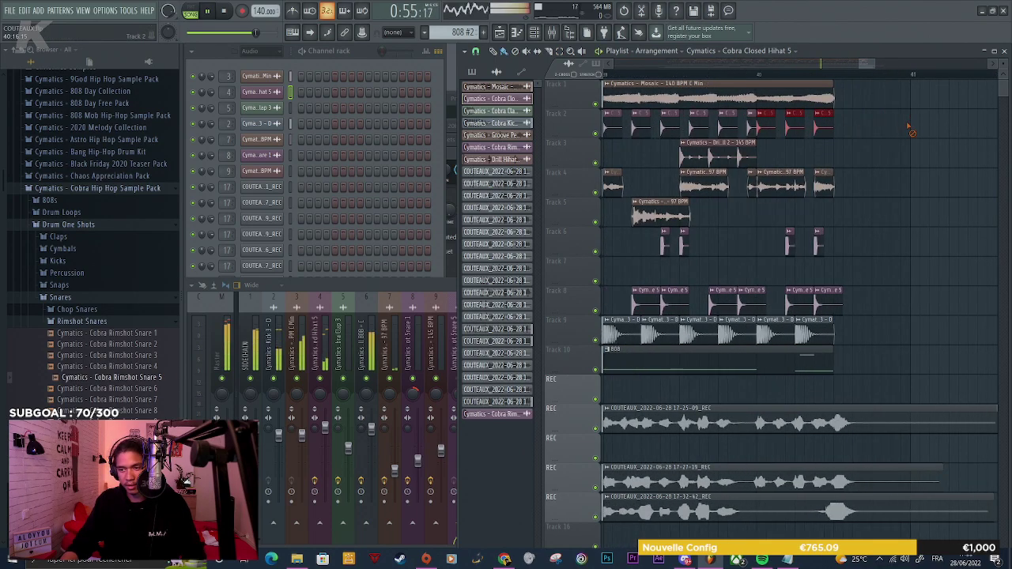
scroll(910, 130, "down", 4)
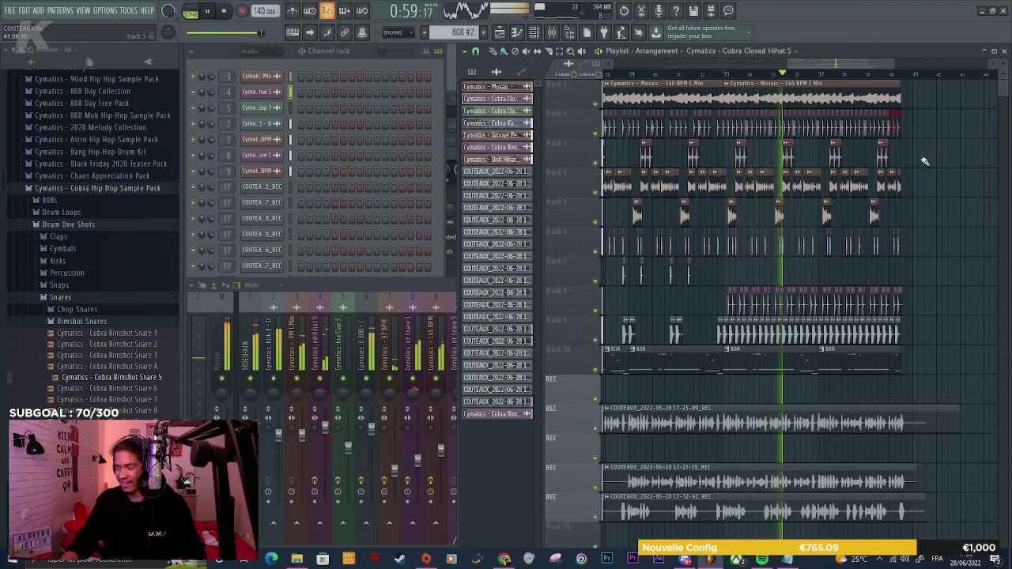
Make the first 808 clip at bar 10 on Track 10 unique and open its notes in the piano roll
scroll(933, 160, "up", 2)
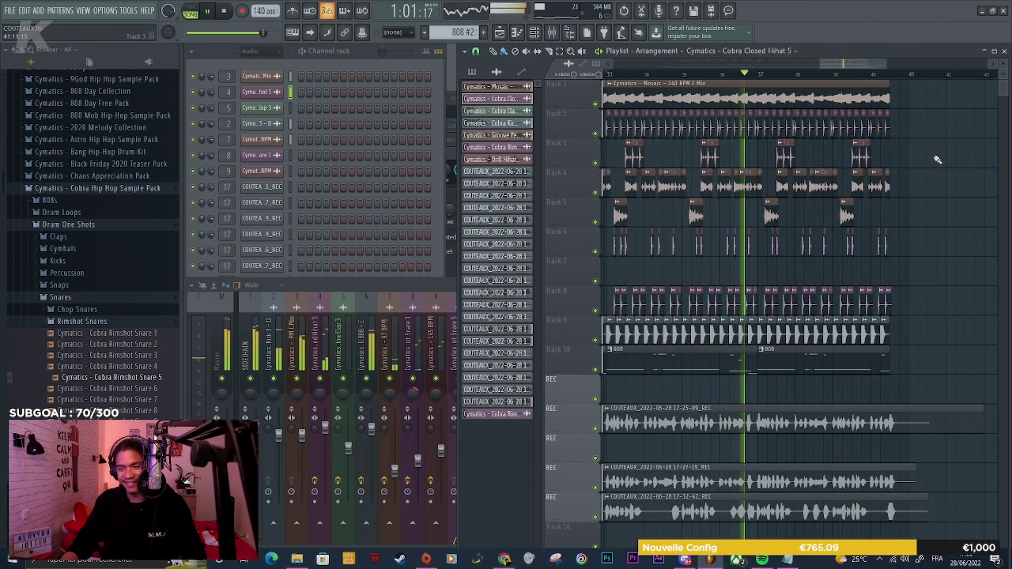
scroll(940, 164, "down", 3)
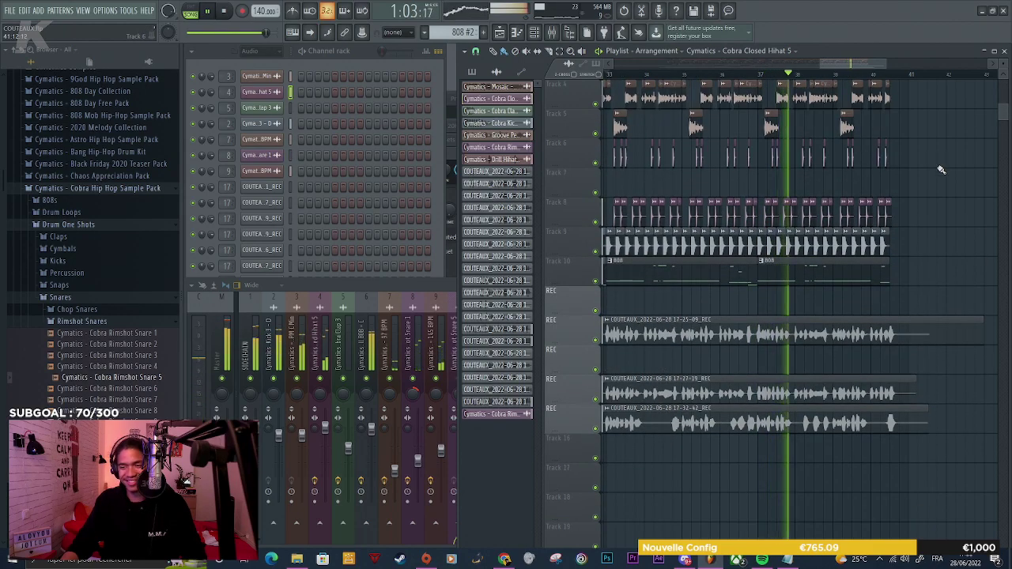
scroll(953, 194, "down", 2)
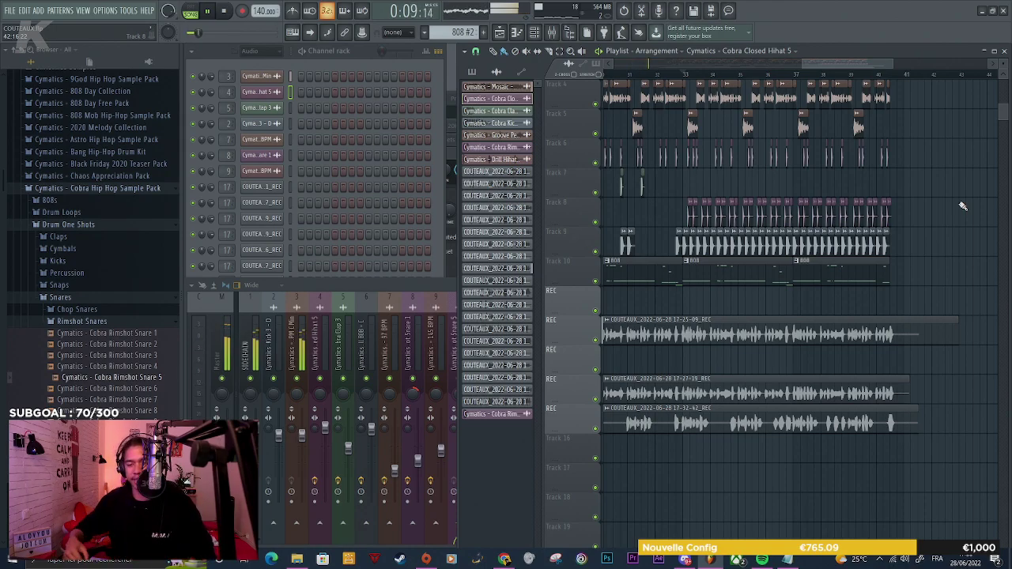
scroll(971, 205, "down", 3, "ctrl")
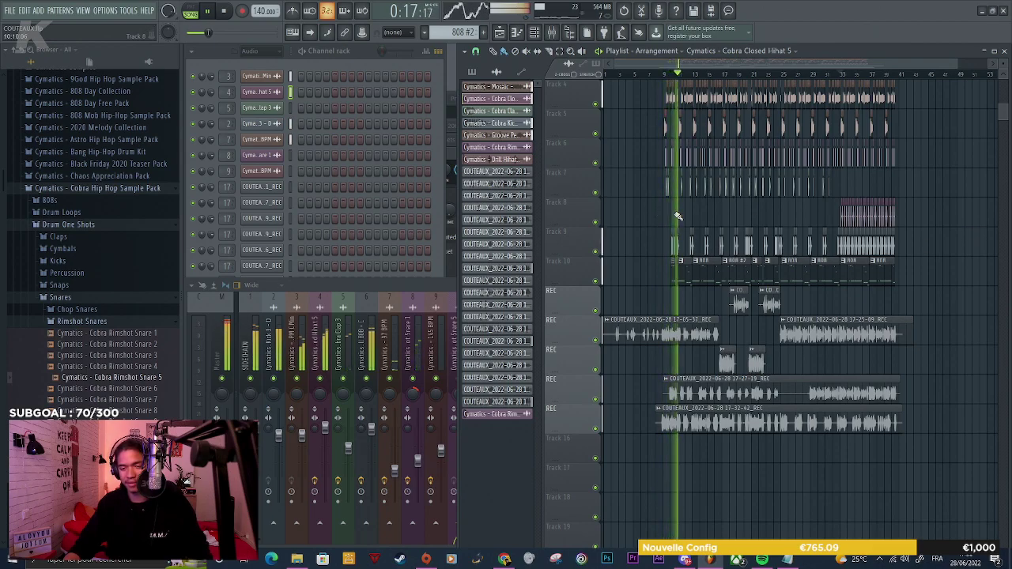
scroll(690, 226, "up", 2, "ctrl")
scroll(689, 226, "up", 4, "ctrl")
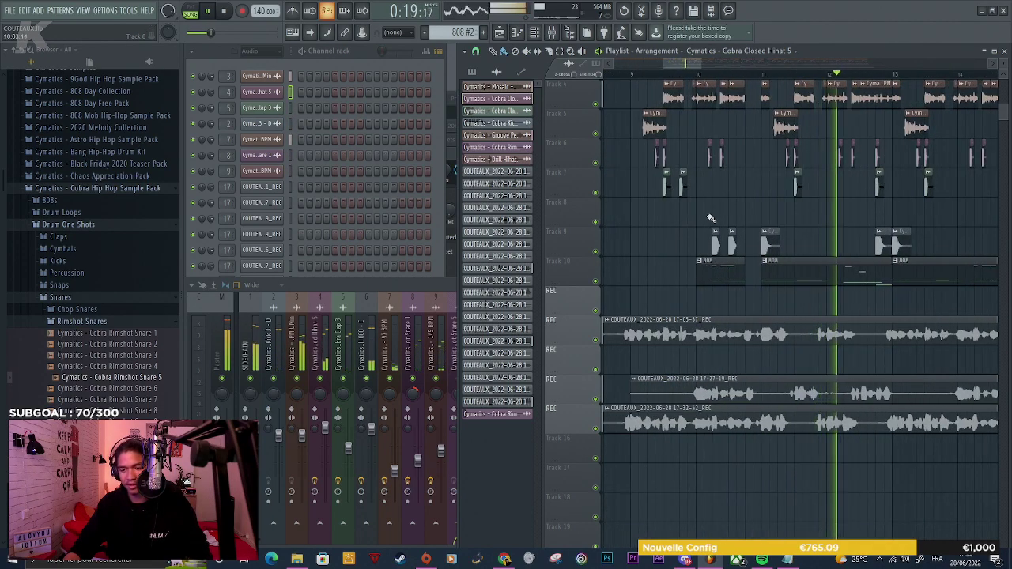
left_click(702, 263)
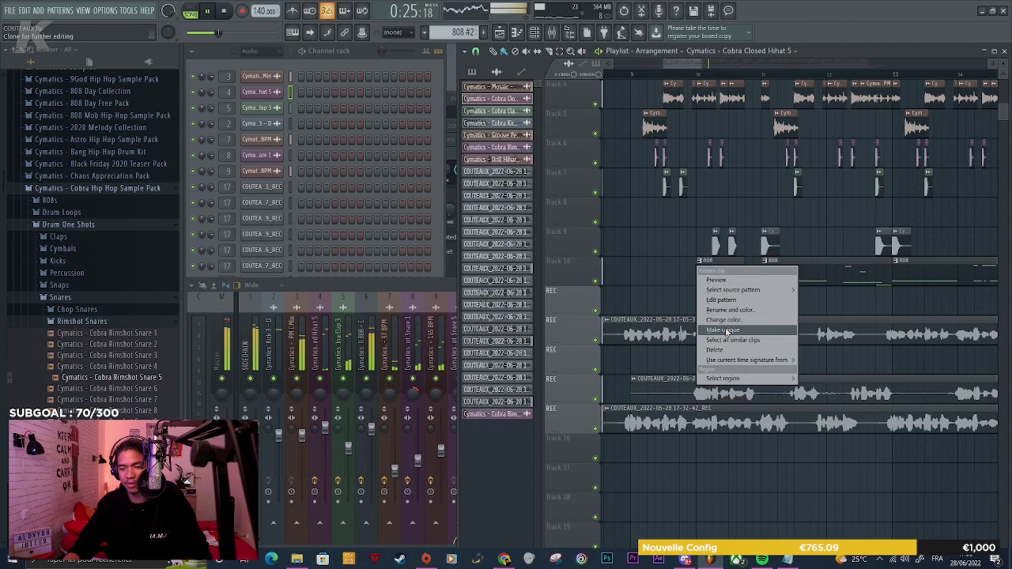
left_click(726, 332)
double_click(723, 272)
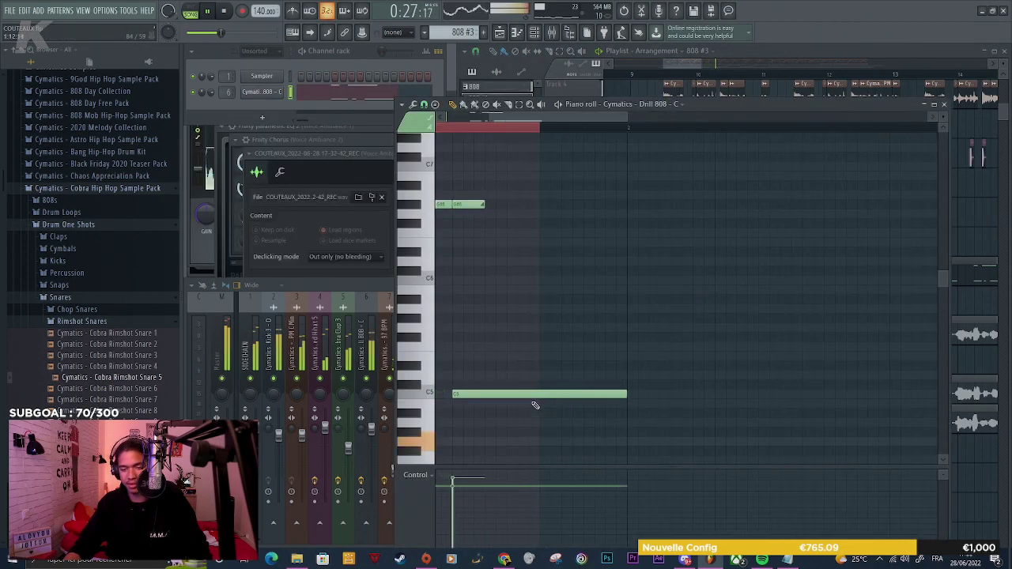
left_click(993, 232)
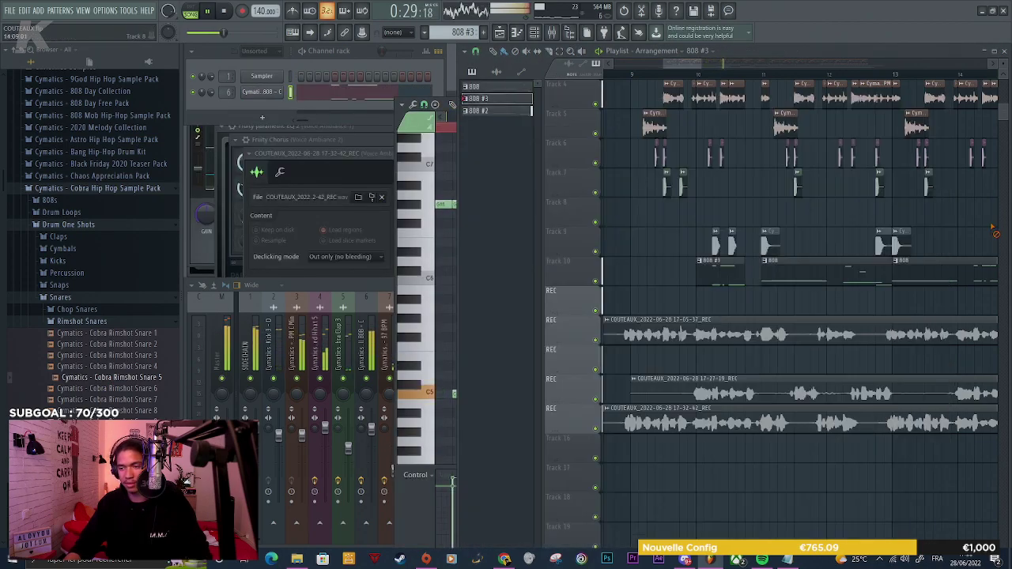
Place two Cobra Rimshot Snare 5 hits on Track 8 beneath the two claps in bar 9
scroll(773, 219, "down", 5)
left_click(824, 220)
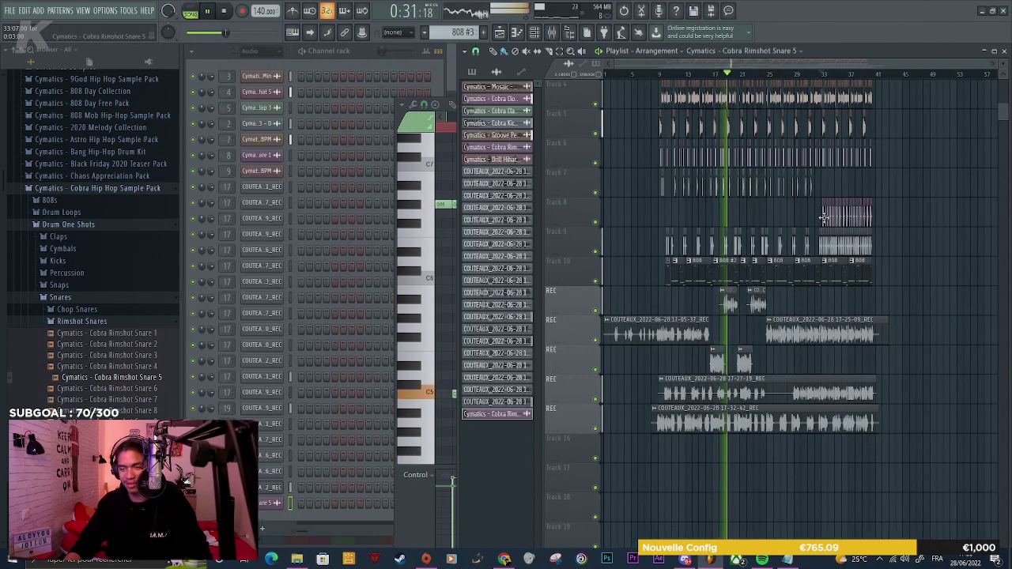
scroll(730, 226, "up", 8)
left_click(734, 215)
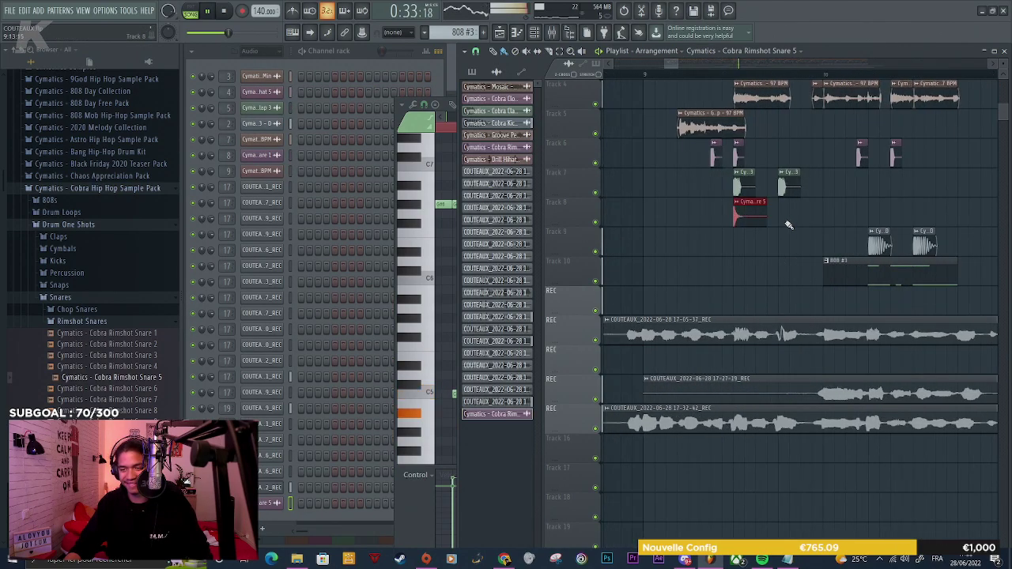
left_click(787, 222)
Add Cobra Rimshot Snare 5 hits on Track 8 beneath the claps in bars 11, 12 and 13
scroll(671, 216, "down", 3)
scroll(843, 214, "up", 3)
left_click(768, 216)
scroll(751, 215, "down", 3)
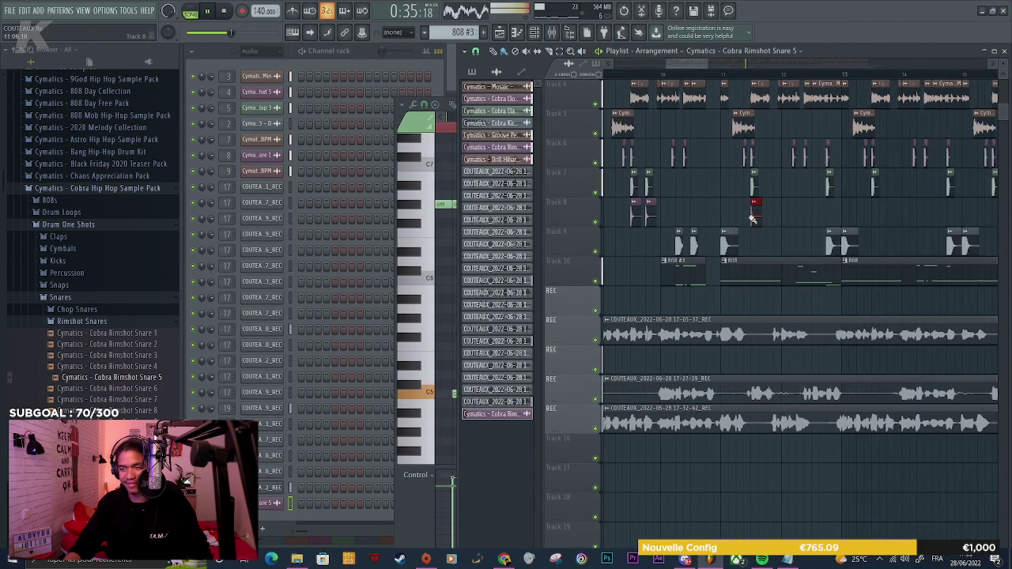
scroll(863, 217, "up", 3)
left_click(803, 214)
left_click(902, 213)
Add Cobra Rimshot Snare 5 hits on Track 8 beneath the claps in bars 14, 15 and 16
scroll(689, 207, "down", 3)
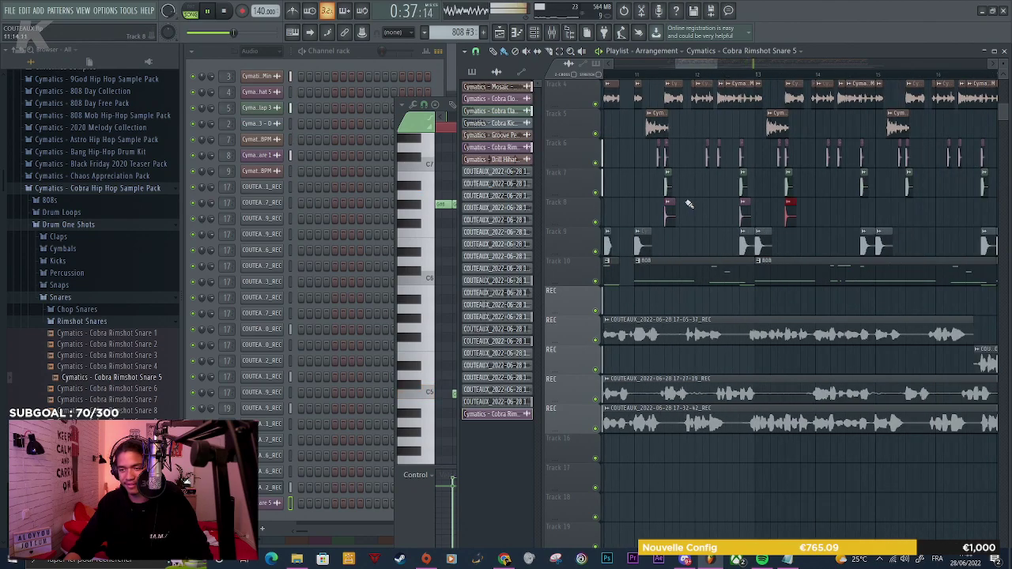
scroll(813, 214, "up", 3)
left_click(842, 212)
scroll(690, 214, "down", 3)
scroll(778, 213, "up", 3)
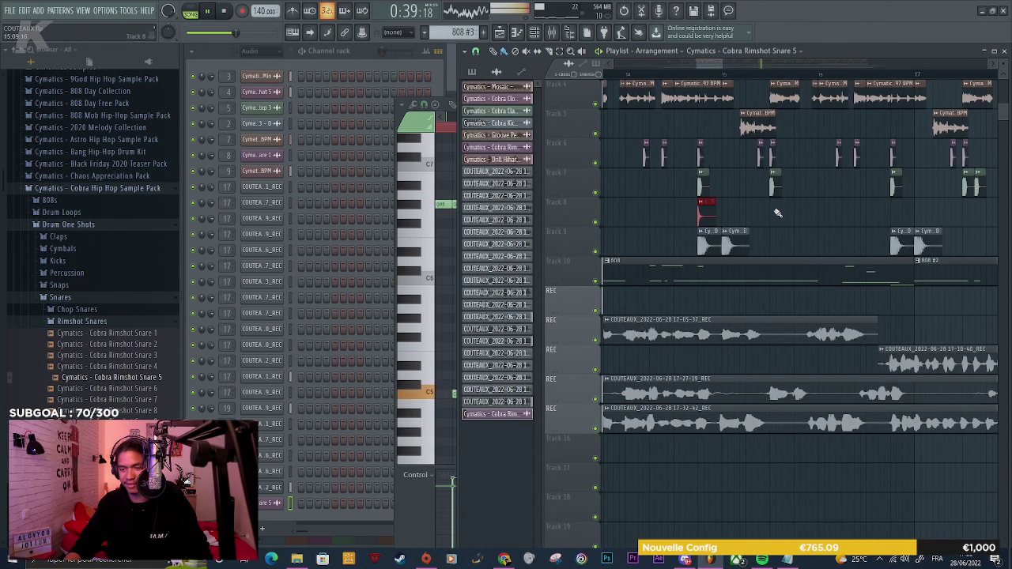
left_click(777, 212)
left_click(896, 212)
scroll(750, 209, "down", 3)
Copy the Track 8 rimshots from bars 9–16 into bars 17–24 and align the copies with the claps
scroll(751, 210, "down", 4)
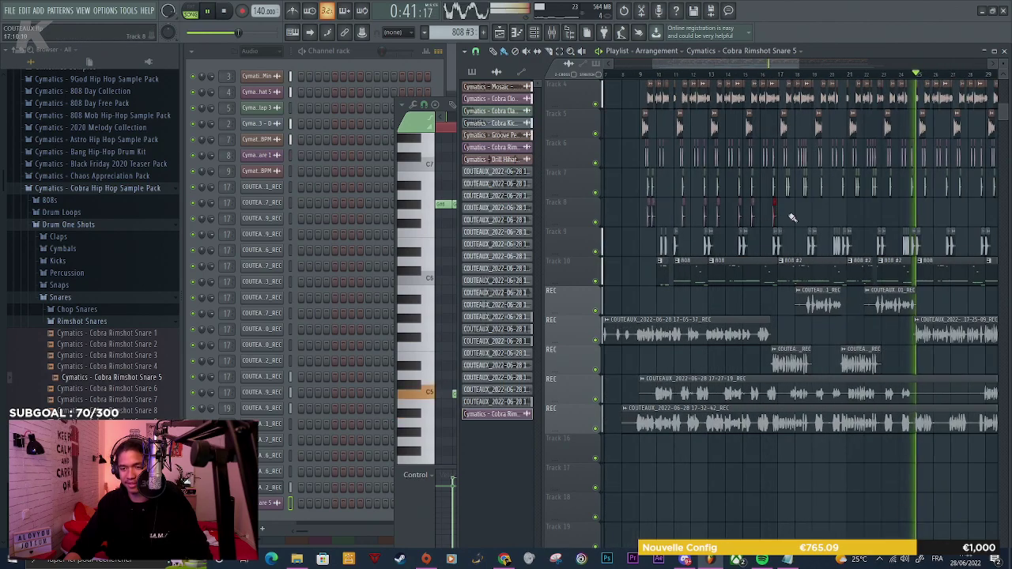
left_click_drag(795, 199, 637, 227)
key("ctrl+b")
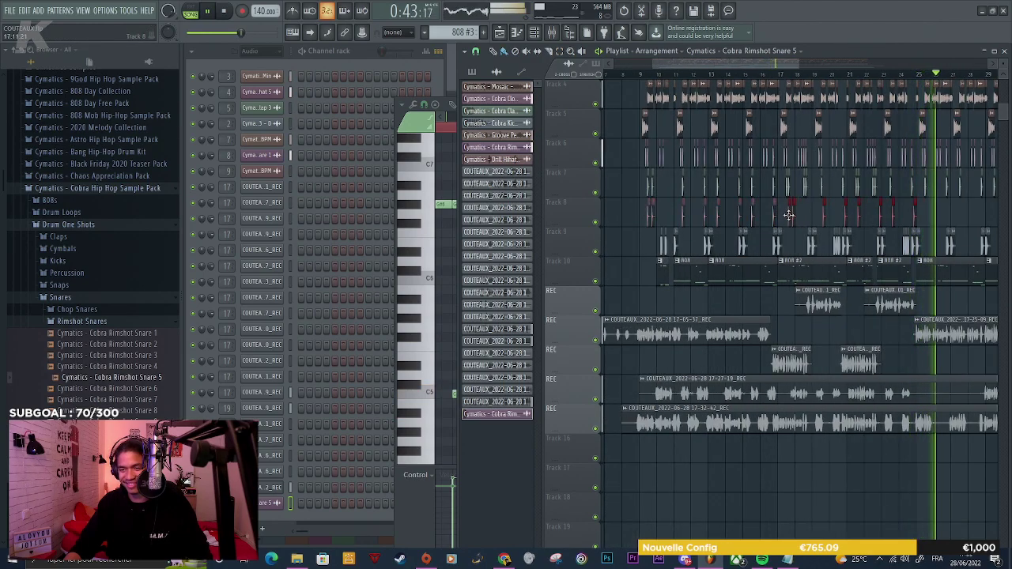
scroll(787, 215, "up", 5)
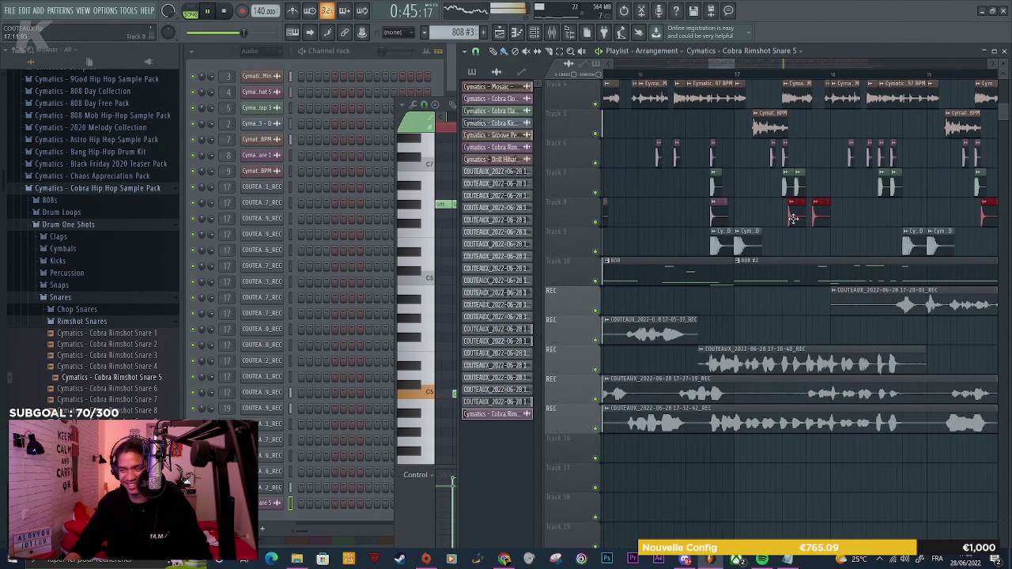
scroll(822, 218, "down", 3)
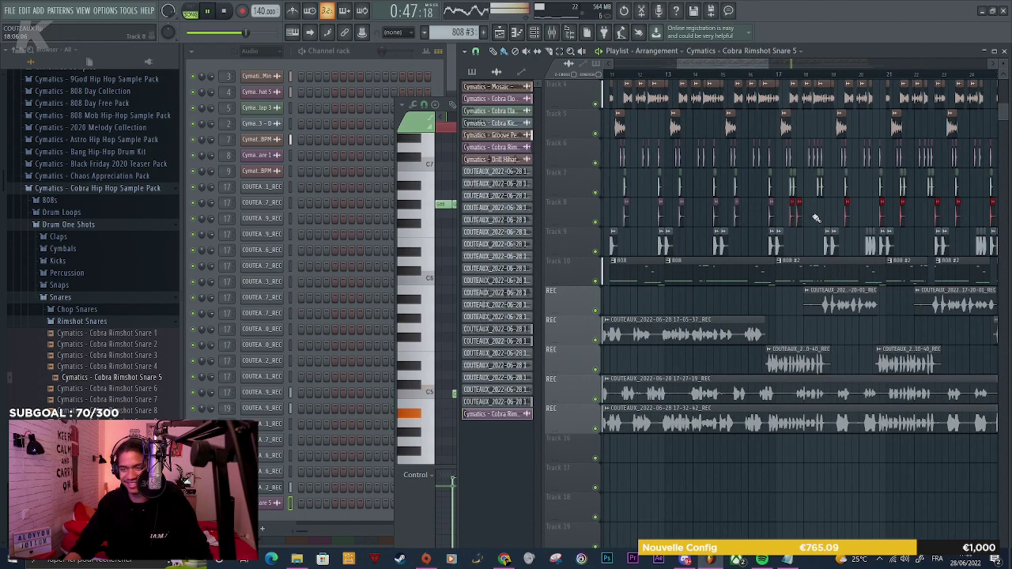
scroll(816, 218, "down", 4)
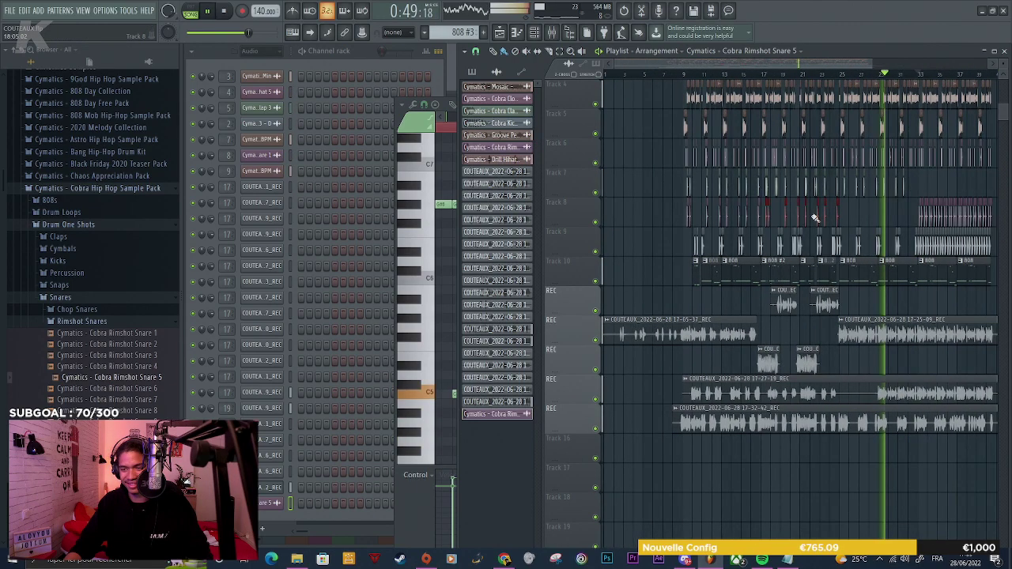
scroll(815, 218, "up", 5)
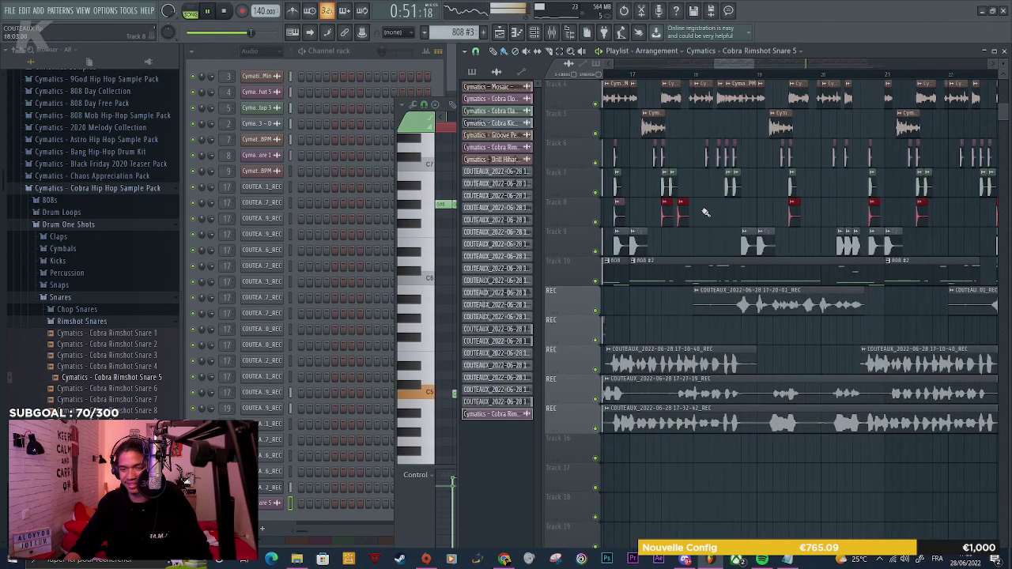
Deselect the copied rimshots and remove the extra Track 8 hits in bars 17 and 22 that do not coincide with claps
key("ctrl+d")
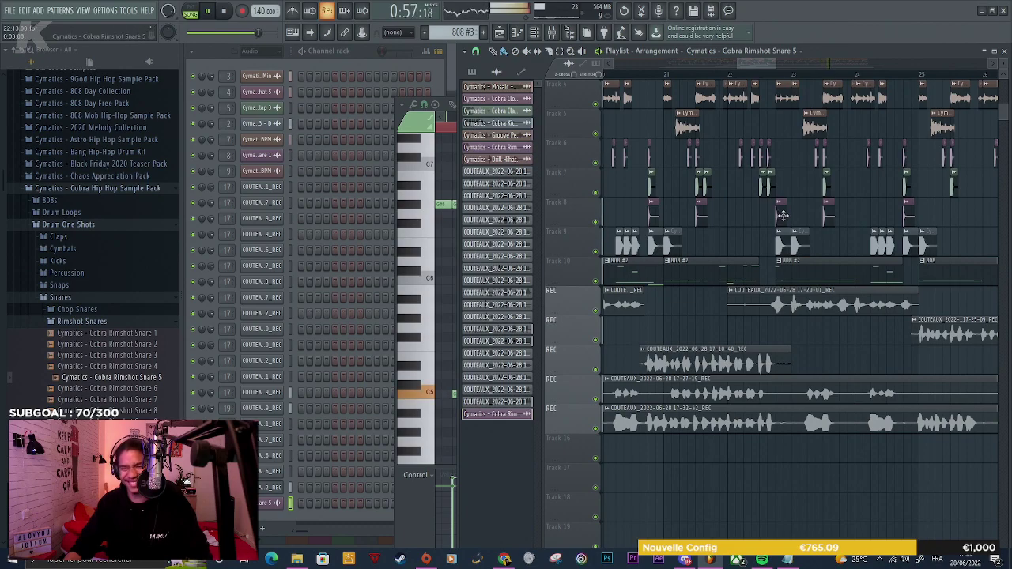
scroll(789, 216, "down", 3, "ctrl")
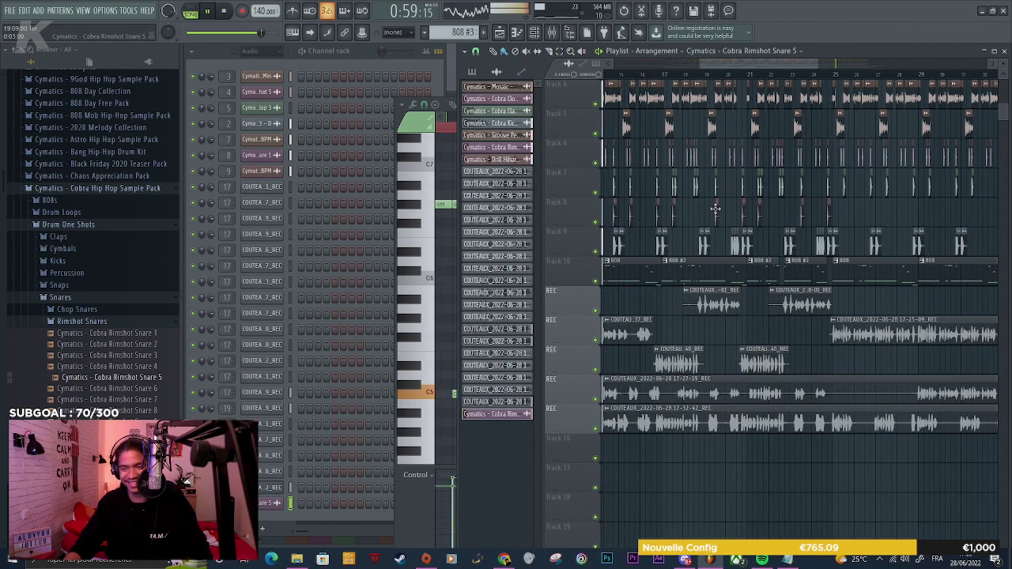
scroll(736, 209, "down", 4, "ctrl")
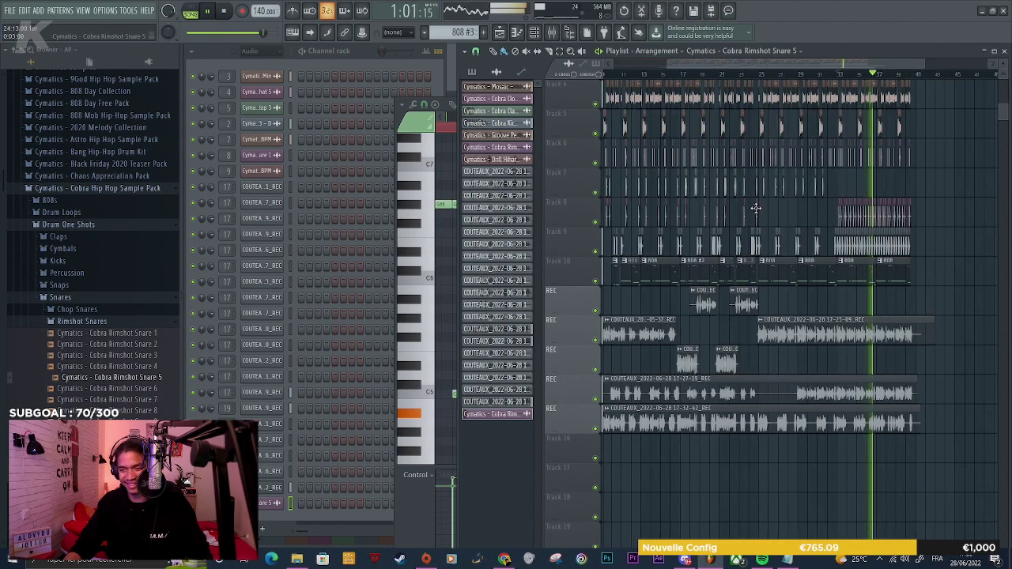
scroll(775, 217, "up", 2, "ctrl")
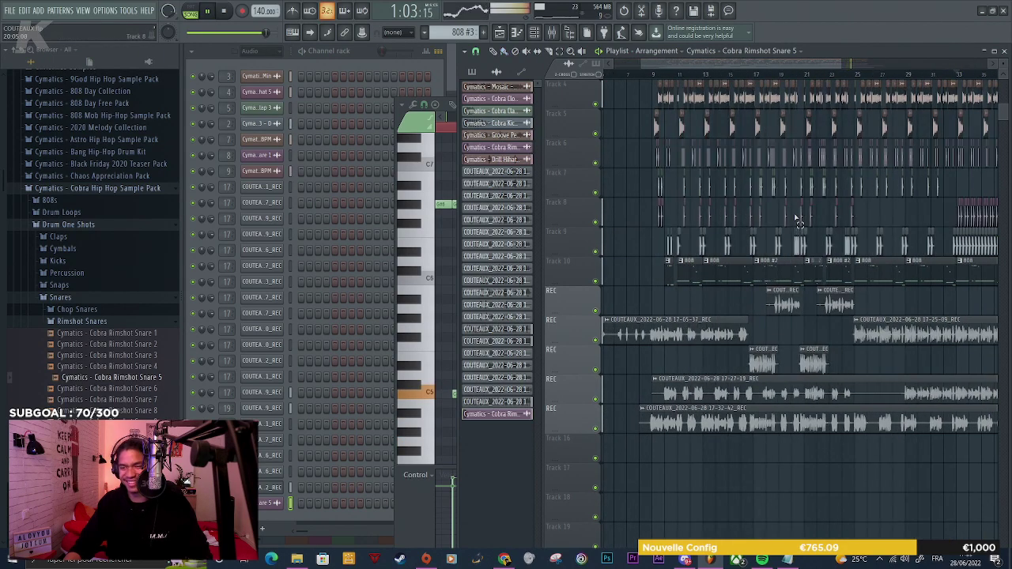
Copy the Track 8 rimshot pattern into bars 25–32 and line the copies up with the claps
left_click_drag(755, 202, 863, 226)
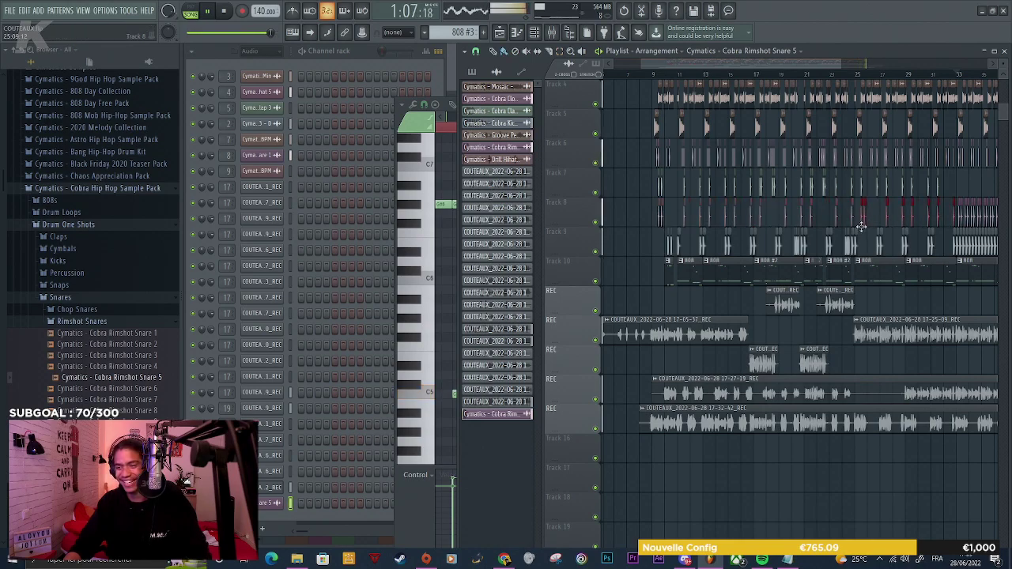
scroll(838, 220, "up", 4, "ctrl")
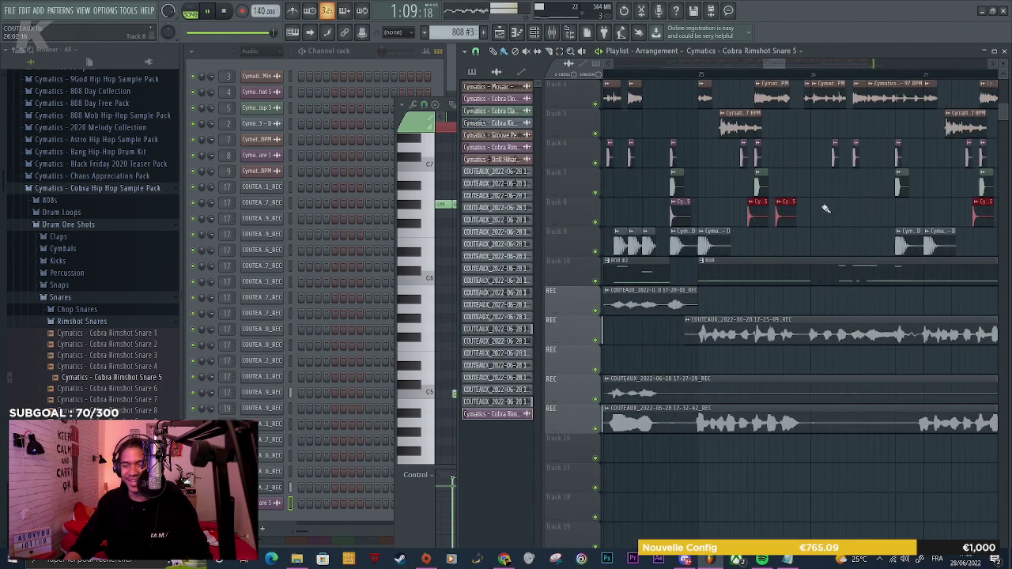
scroll(775, 219, "down", 4, "ctrl")
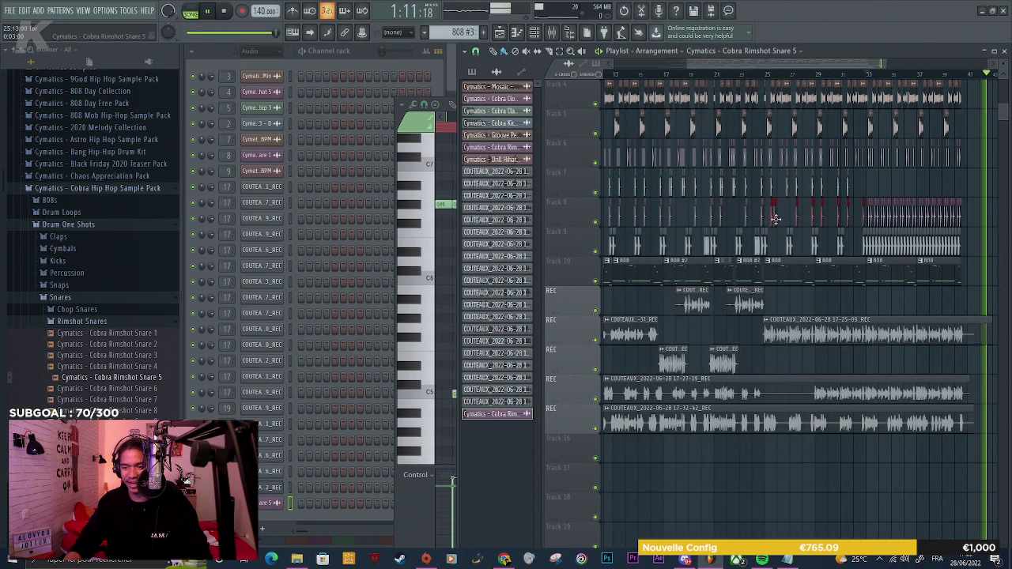
scroll(775, 219, "up", 2, "ctrl")
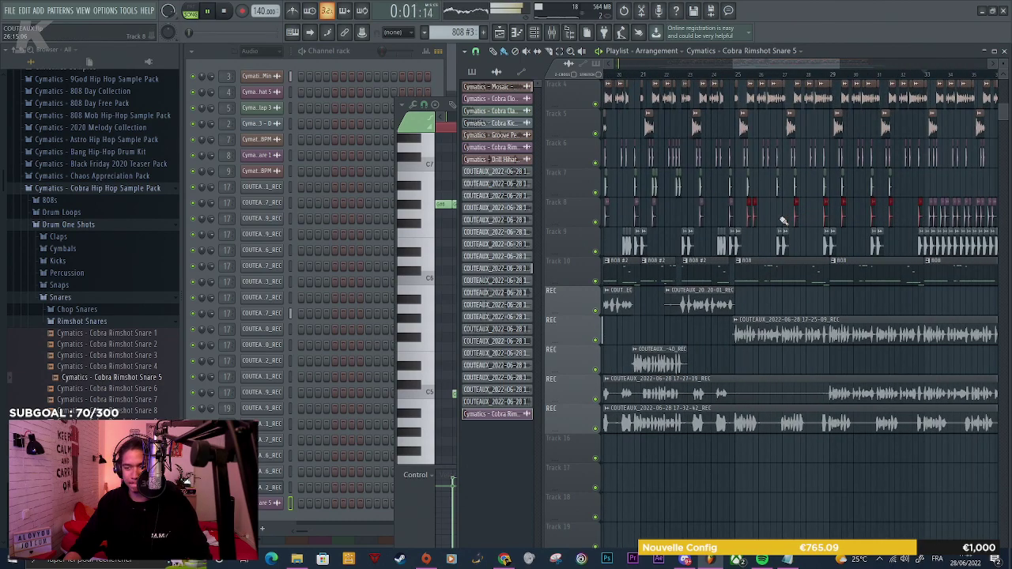
scroll(783, 220, "down", 4, "ctrl")
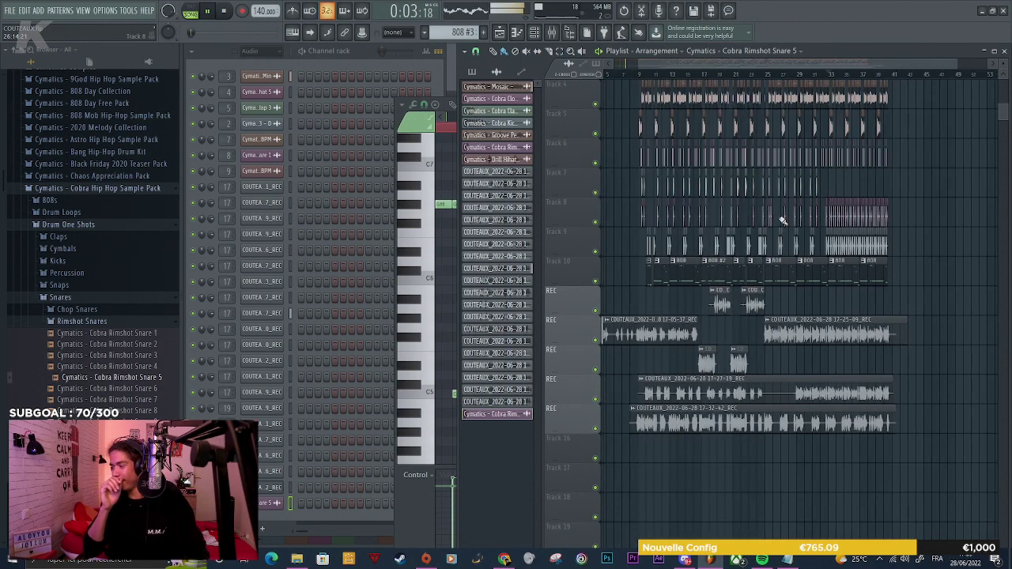
Stop playback and replay the arrangement from just before bar 9 to check the added rimshots
key("space")
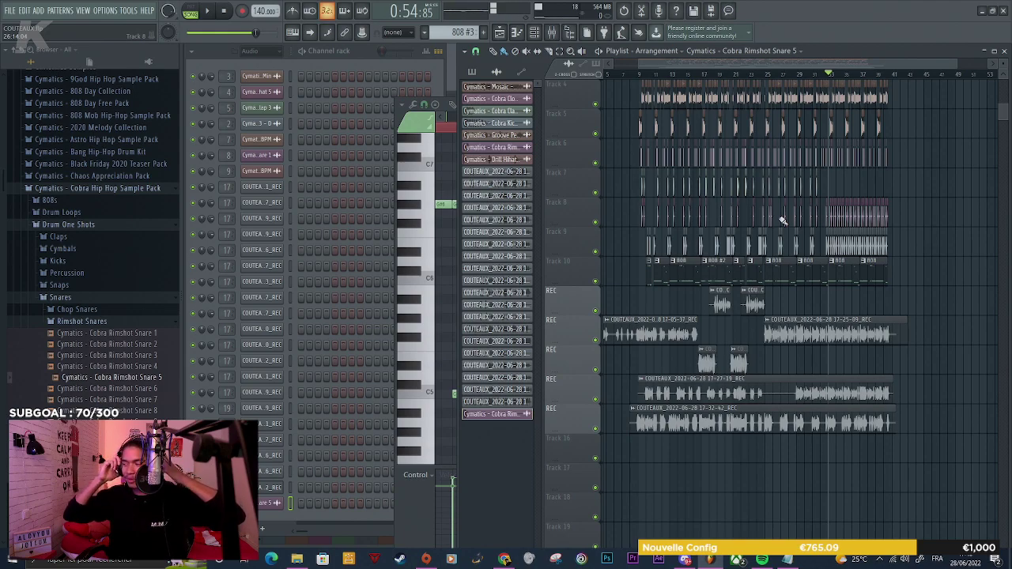
left_click(639, 73)
key("space")
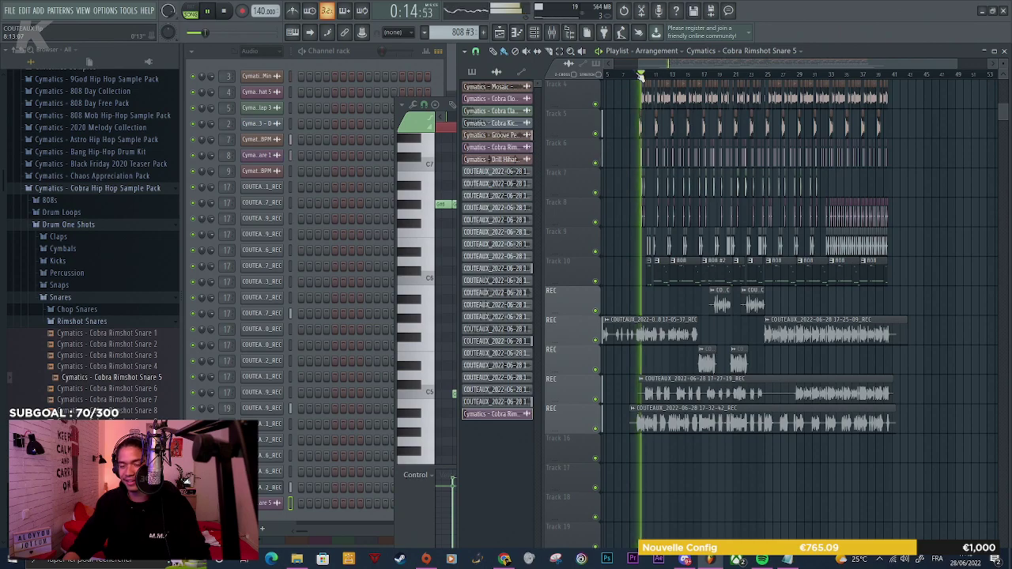
scroll(634, 239, "up", 2)
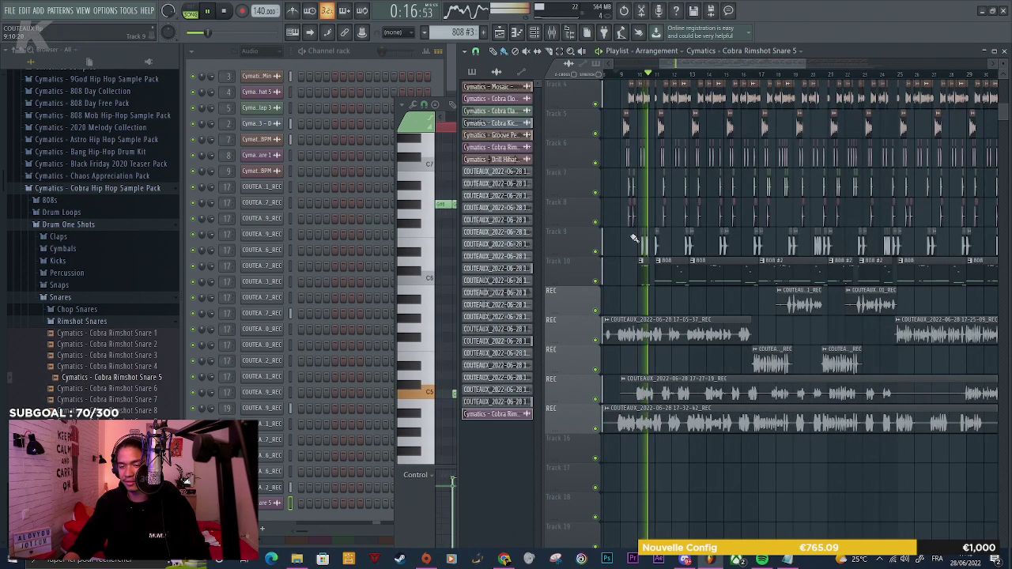
Add Fruity Parametric EQ 2 with the 20Hz - 18kHz cut preset to the Rimshot Snare 5 mixer track and raise its low-cut frequency
scroll(633, 238, "up", 3)
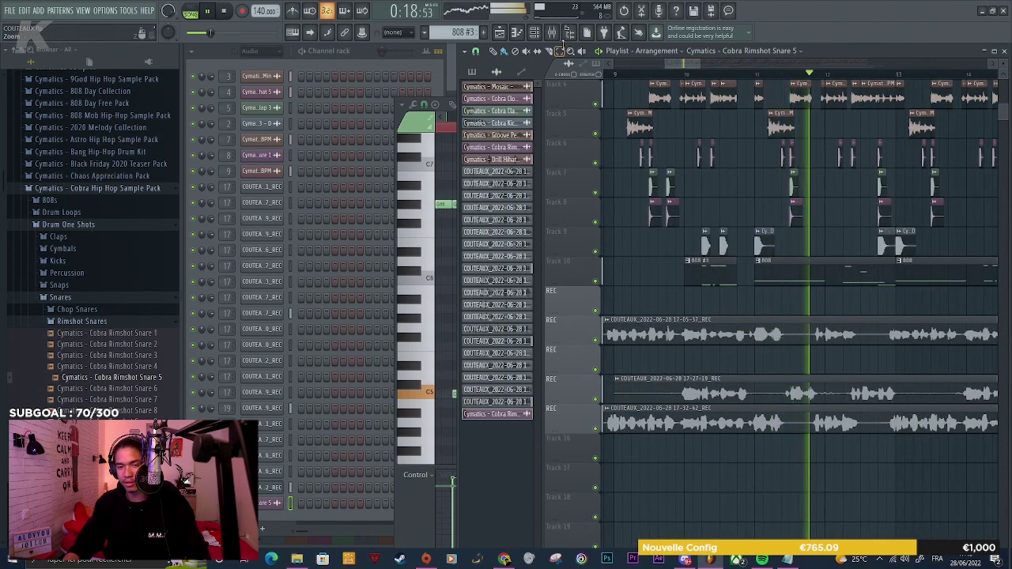
left_click(552, 32)
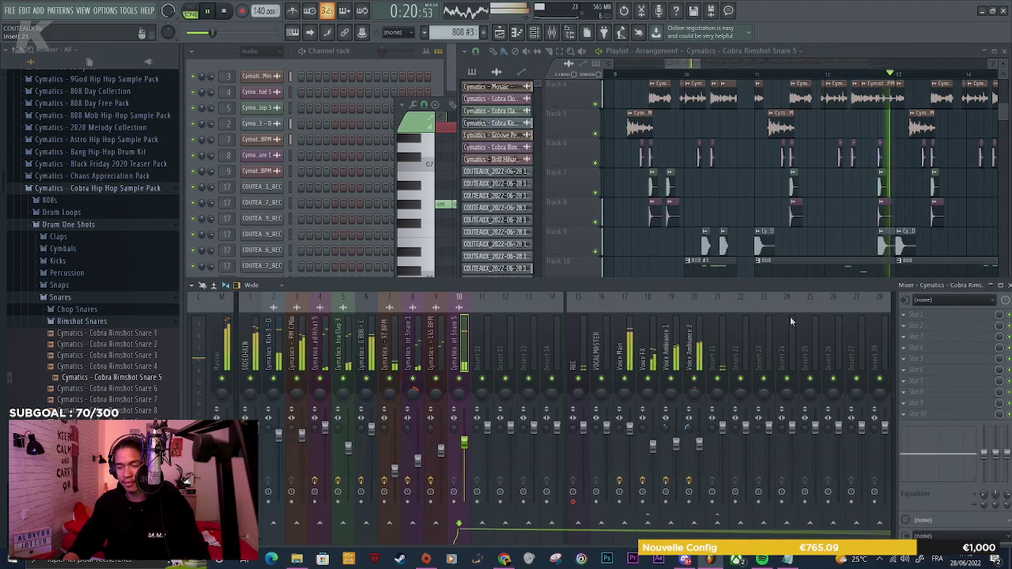
left_click(903, 315)
left_click(800, 198)
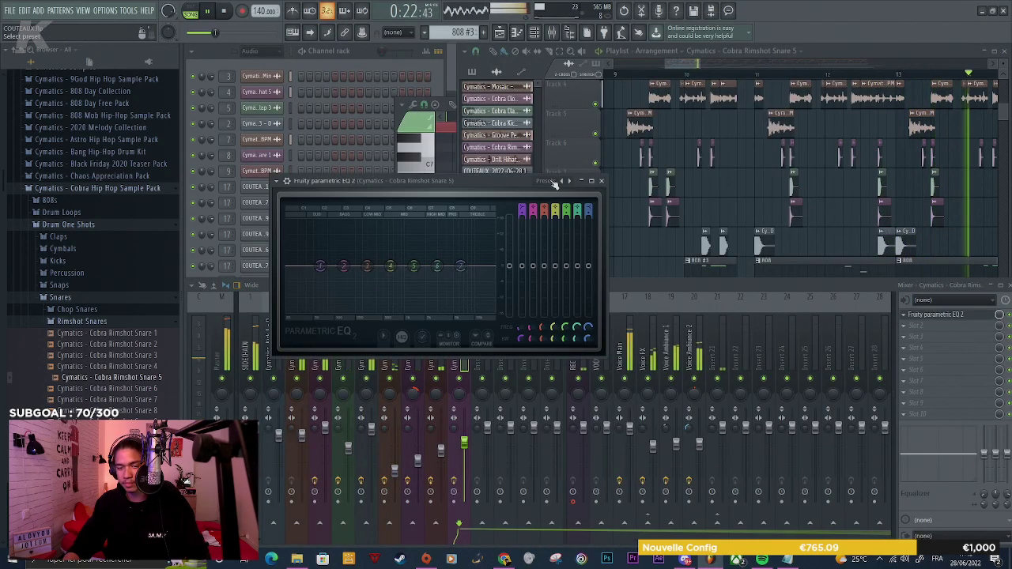
left_click(556, 182)
left_click(570, 238)
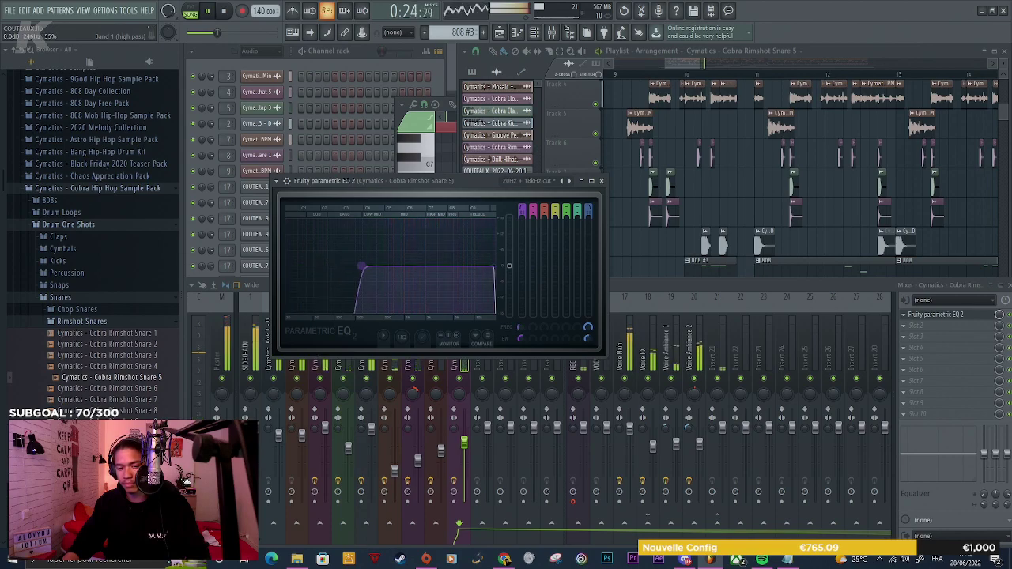
left_click_drag(362, 266, 385, 267)
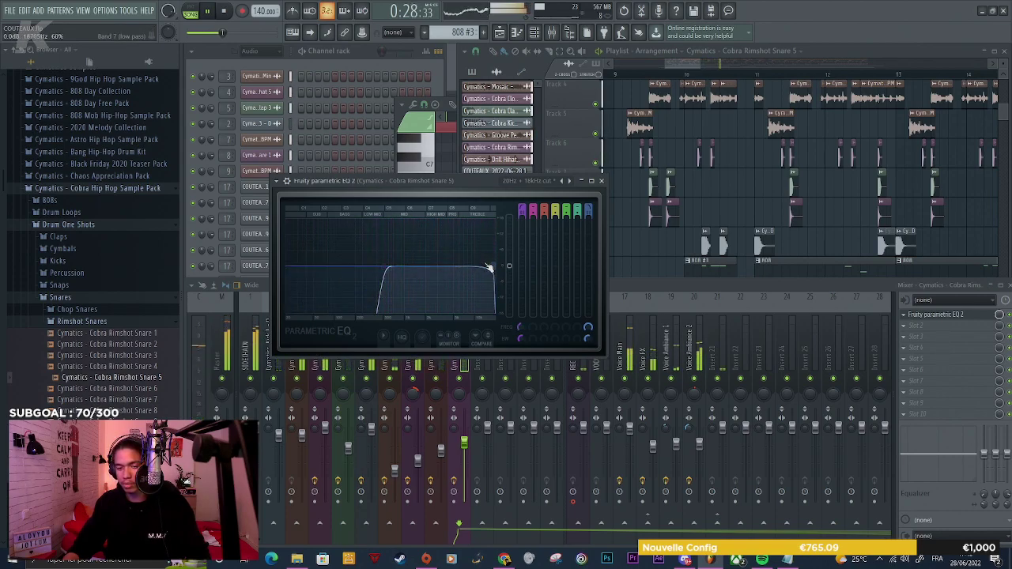
Insert an empty playlist track at Track 9, between the rimshots and the row of clips below them
left_click(648, 253)
scroll(649, 253, "down", 5)
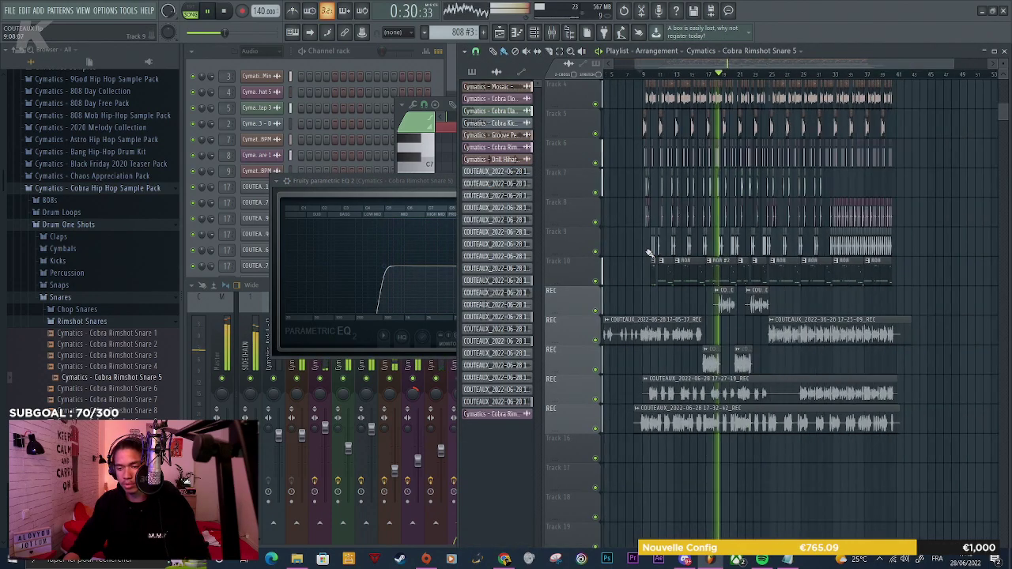
right_click(567, 229)
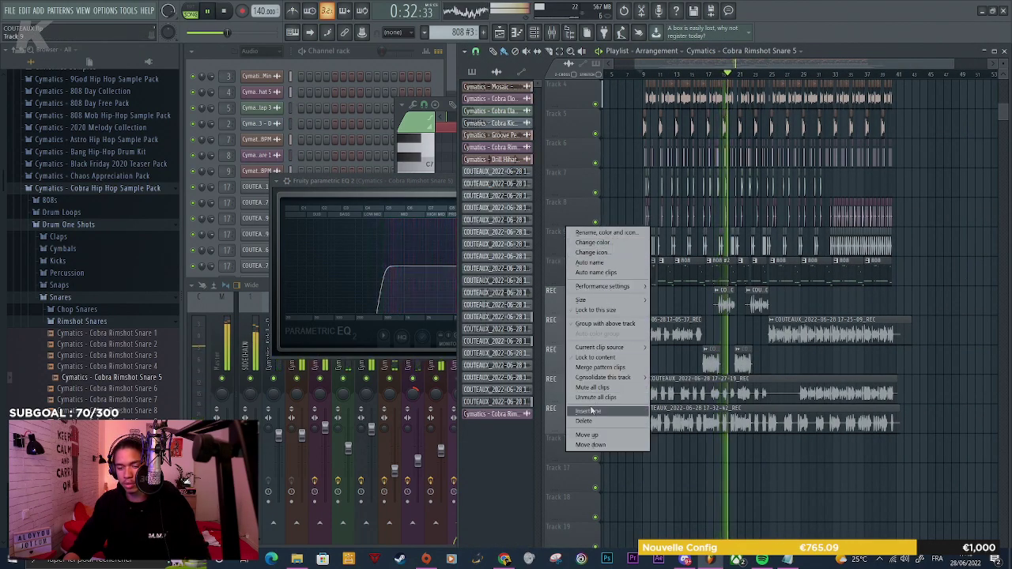
left_click(591, 411)
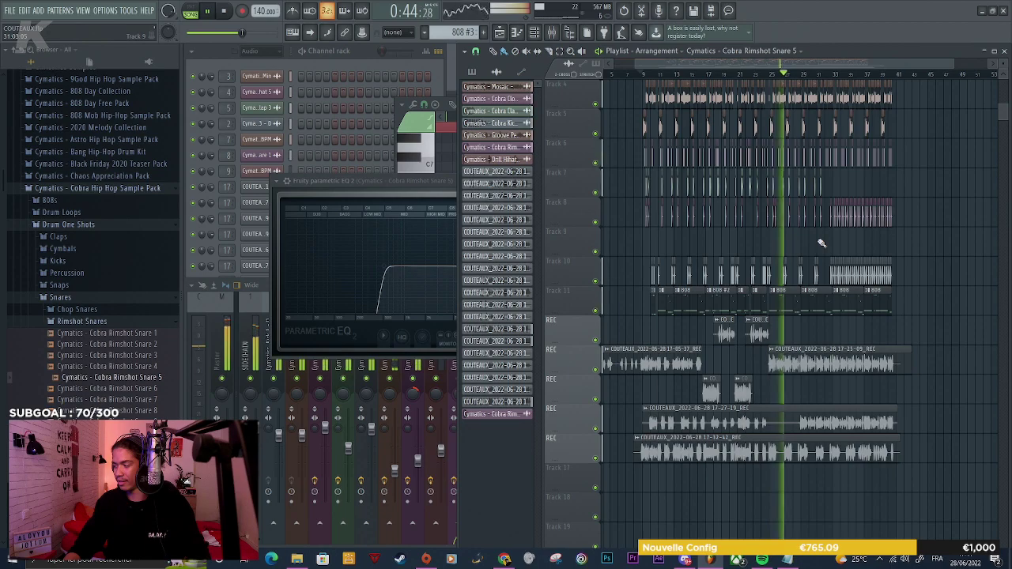
Pause and resume playback, listen through the last section up to about bar 40, and stop
key("space")
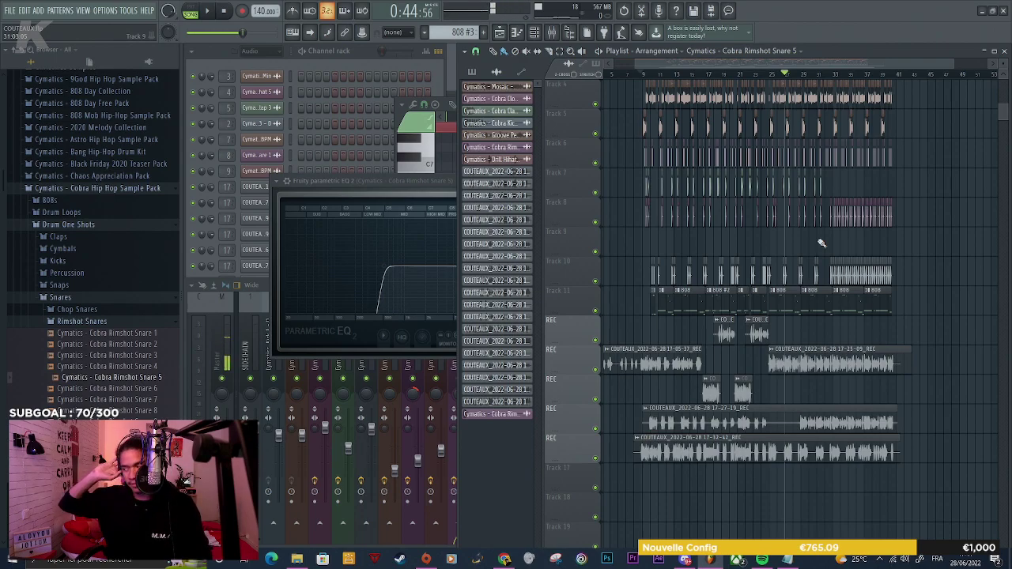
key("space")
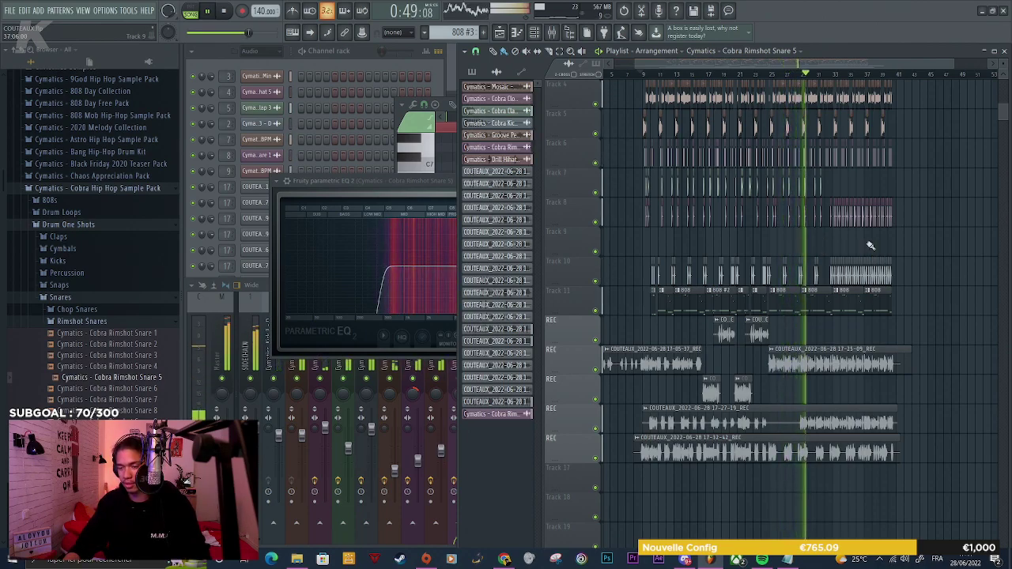
scroll(902, 245, "up", 4)
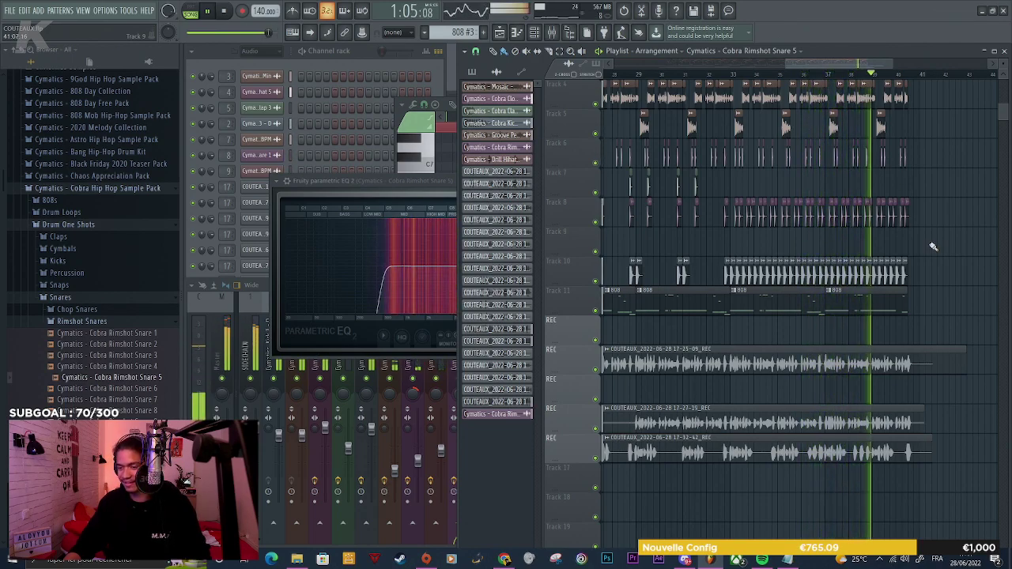
scroll(933, 247, "up", 4)
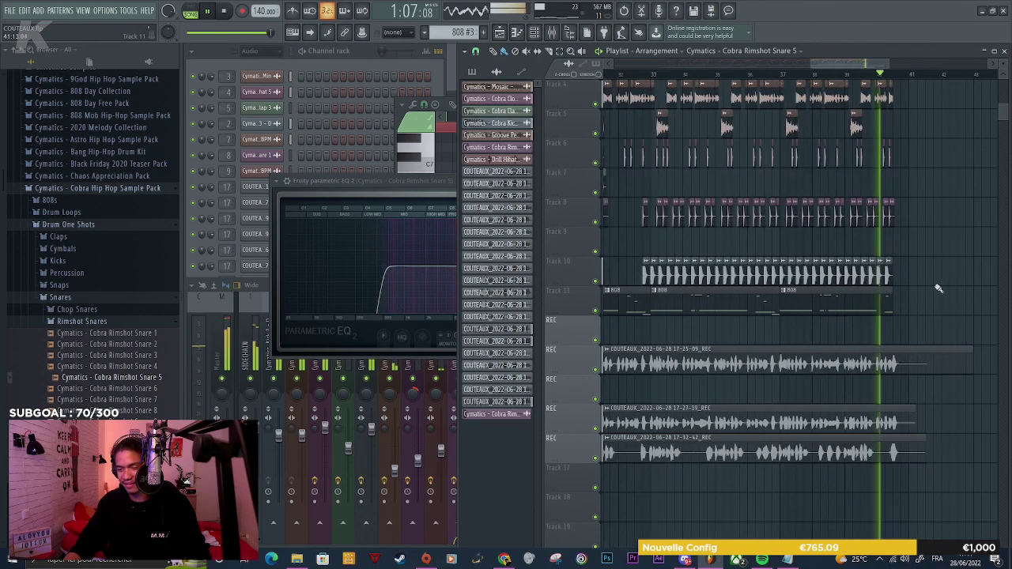
key("space")
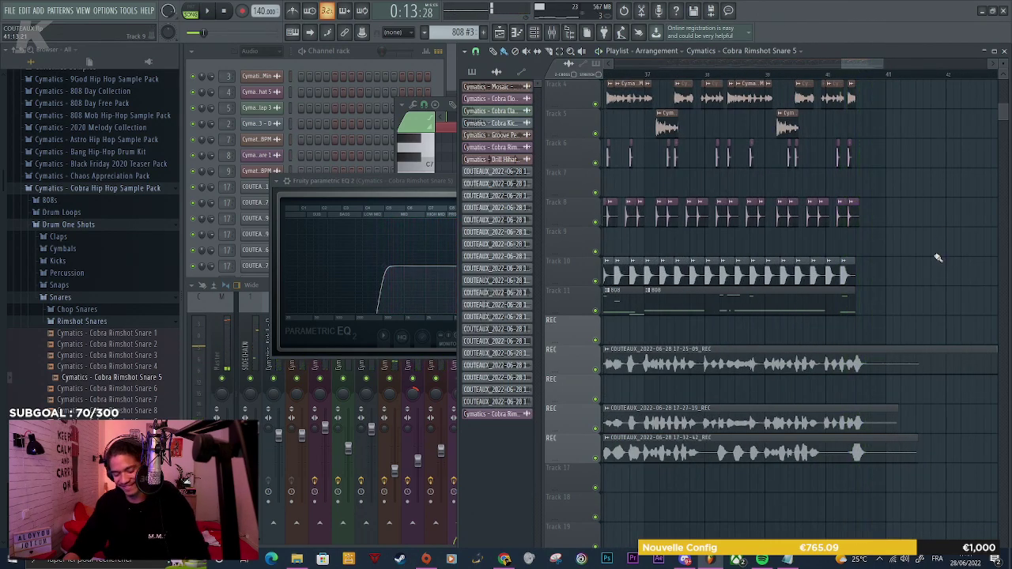
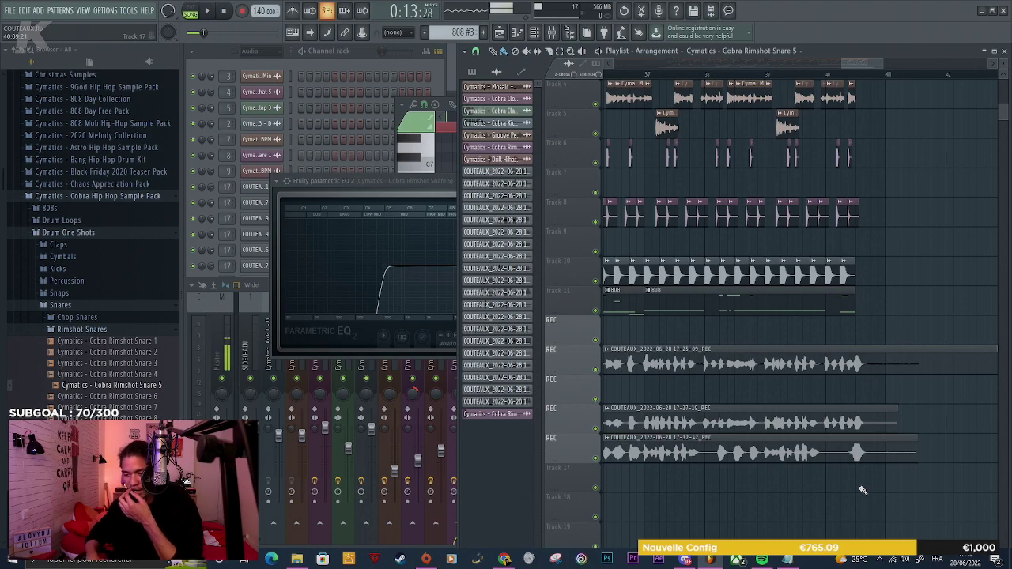
Move the playback position back to the start of the song
scroll(891, 471, "up", 2)
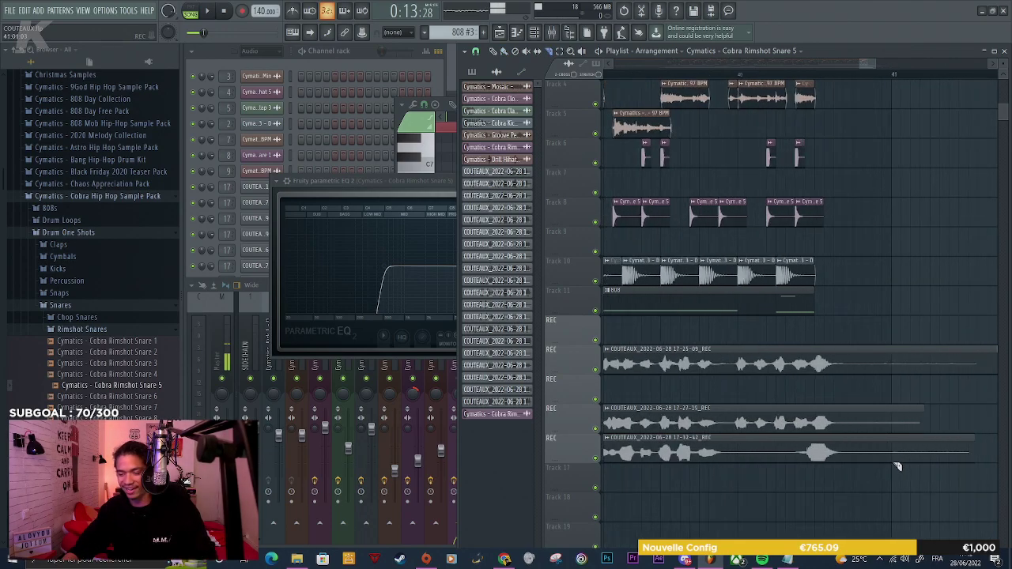
scroll(914, 462, "down", 5)
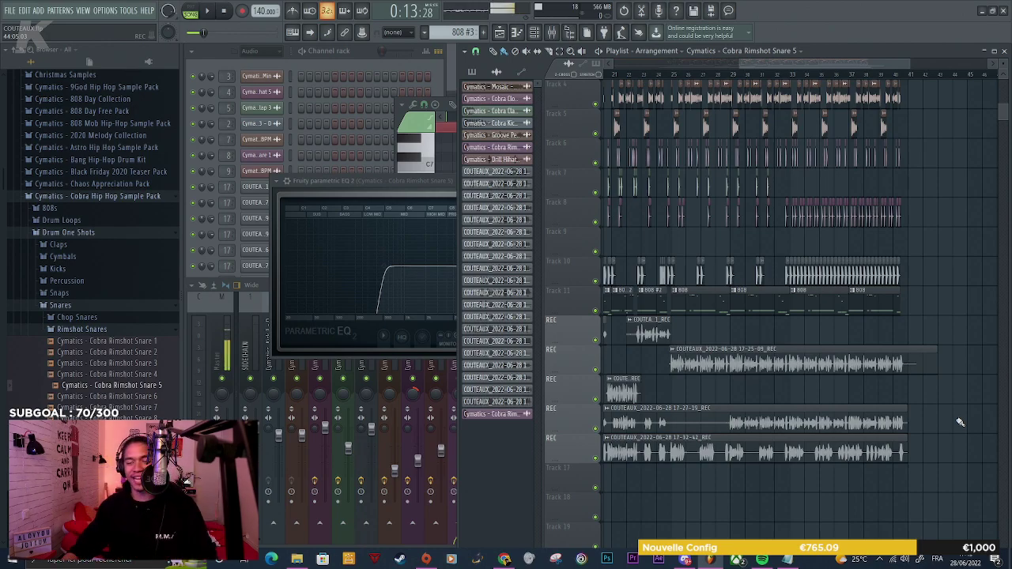
scroll(961, 418, "down", 4)
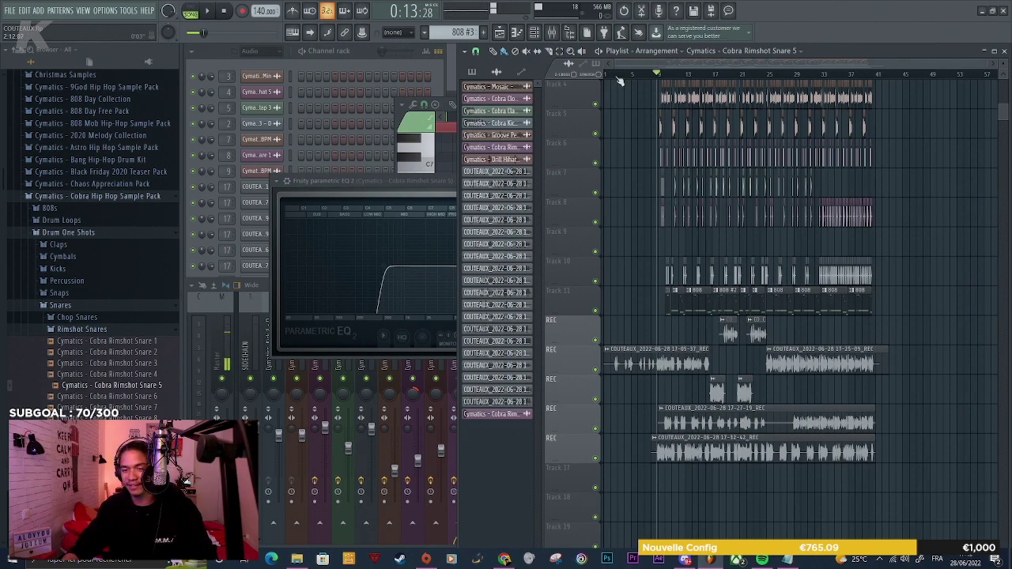
left_click_drag(616, 75, 577, 78)
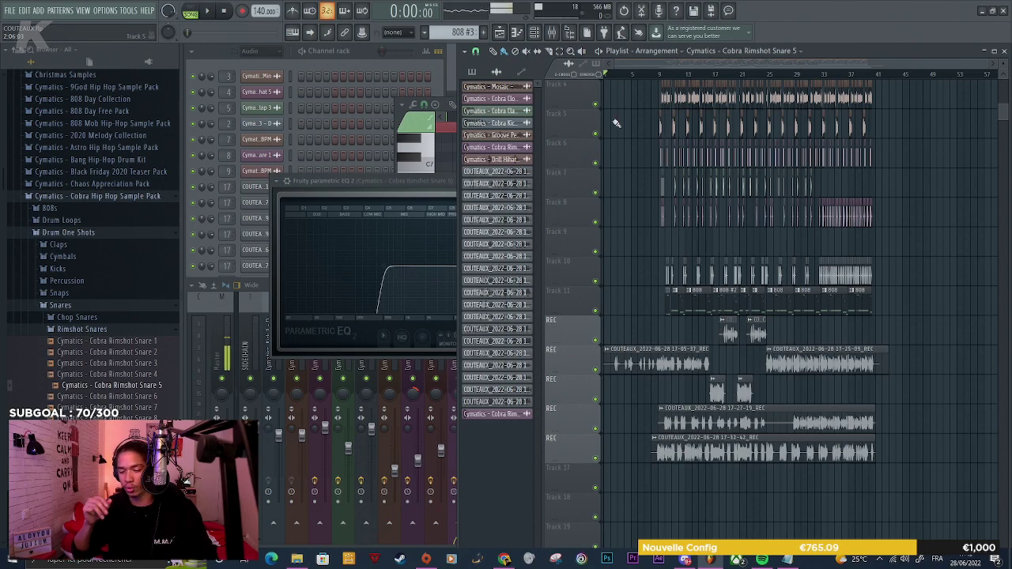
Copy the Voice Ambiance 2 mixer track with its effects to insert 21 and rename the copy Voice Ambiance 3
left_click(315, 444)
right_click(696, 352)
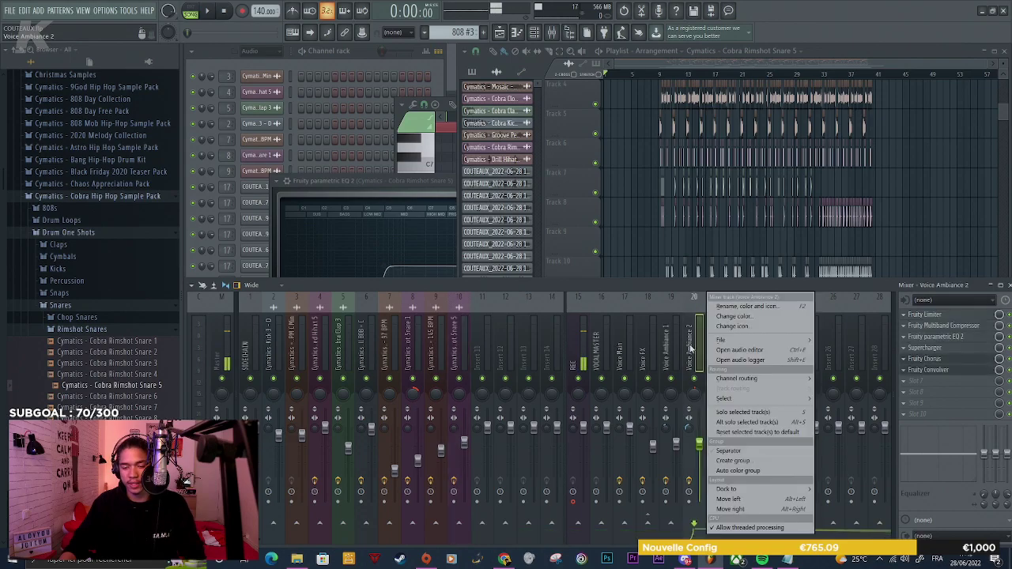
mouse_move(721, 340)
left_click_drag(833, 264, 721, 348)
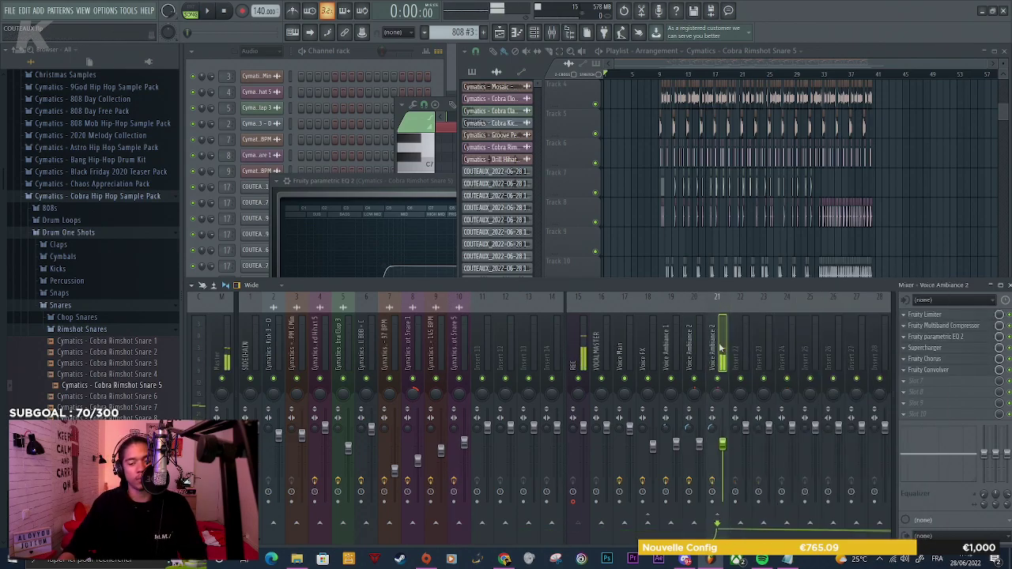
key("F2")
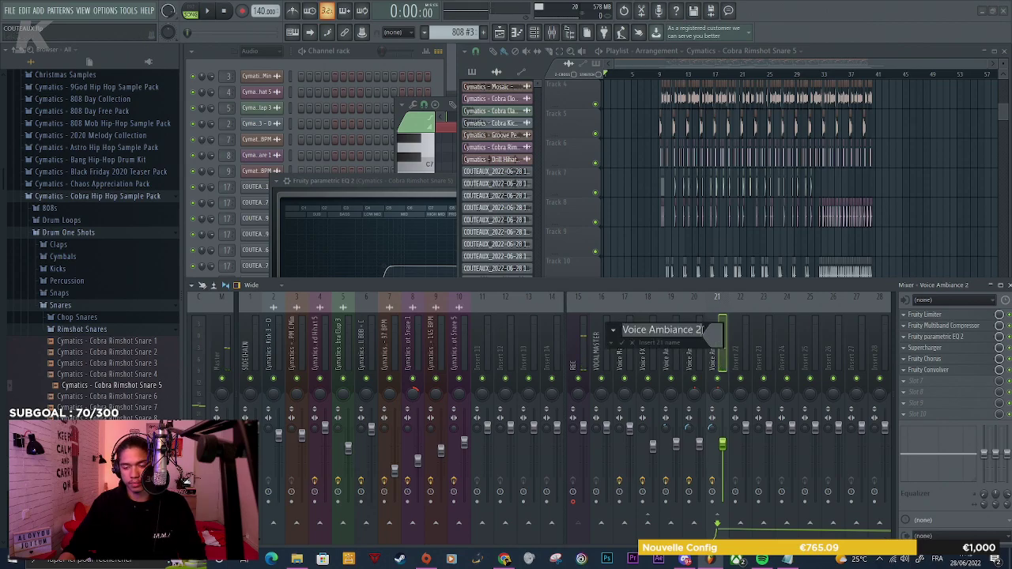
key("BackSpace")
type("3")
key("Return")
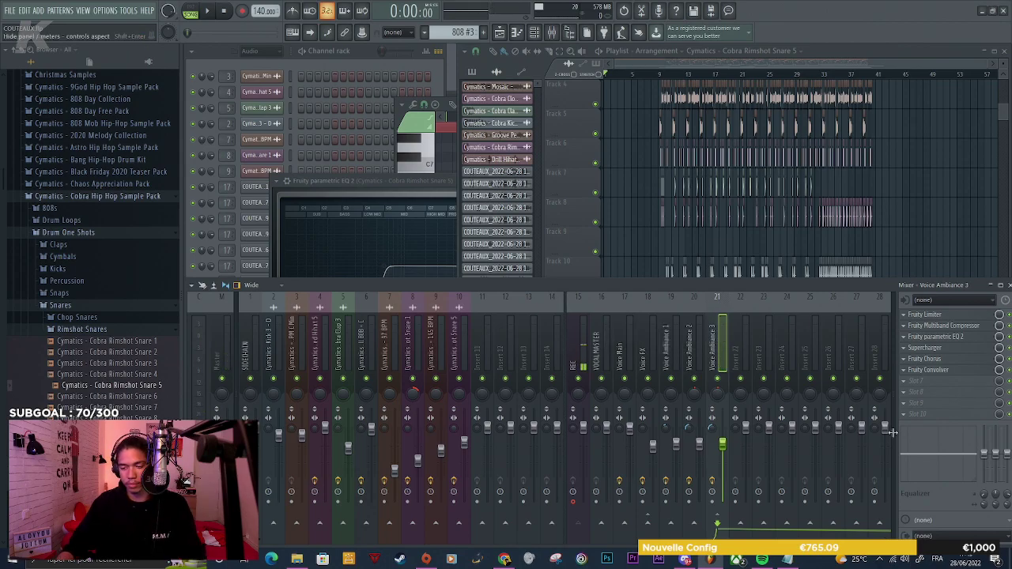
Add Fruity Parametric EQ 2 with the Radio preset to Voice Ambiance 3, and open the track's Fruity Convolver to review its settings
left_click(933, 386)
left_click(484, 129)
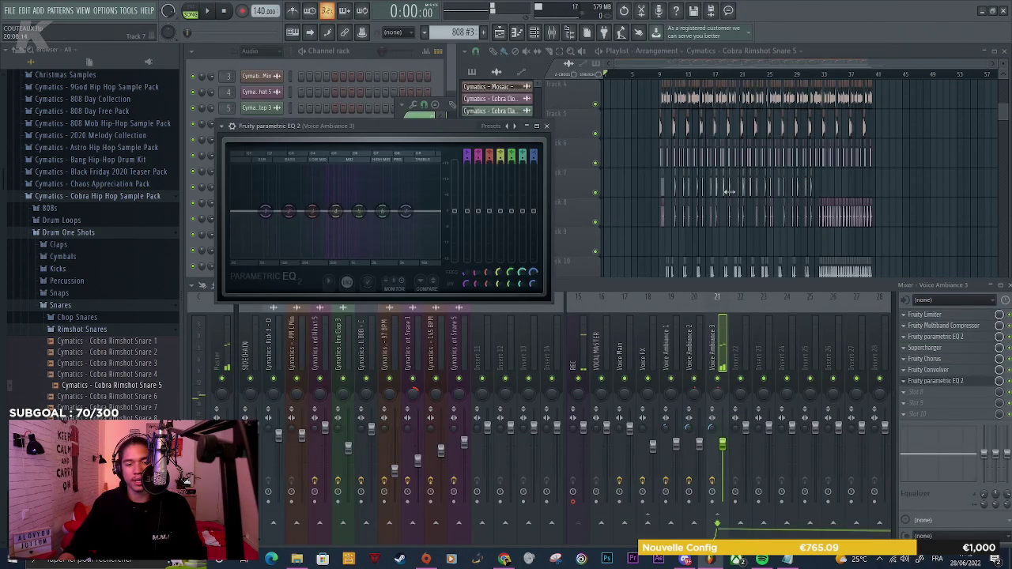
left_click(484, 129)
left_click(518, 269)
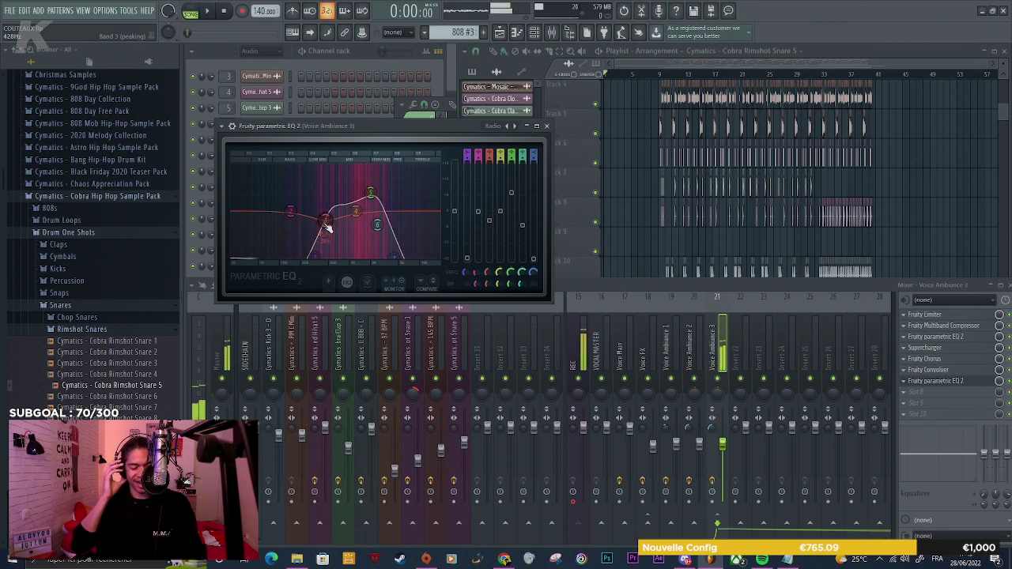
left_click(951, 371)
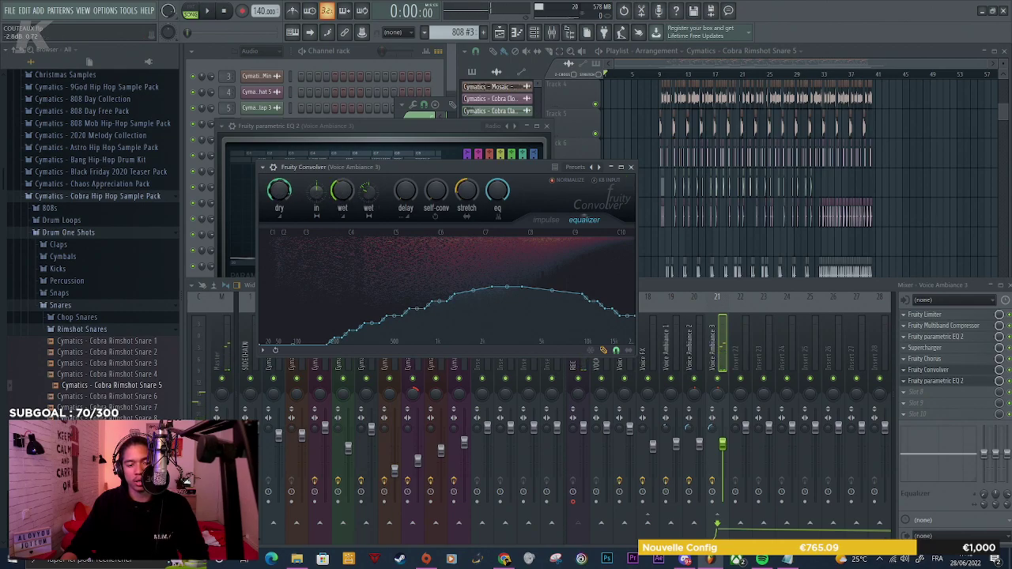
left_click(1005, 360)
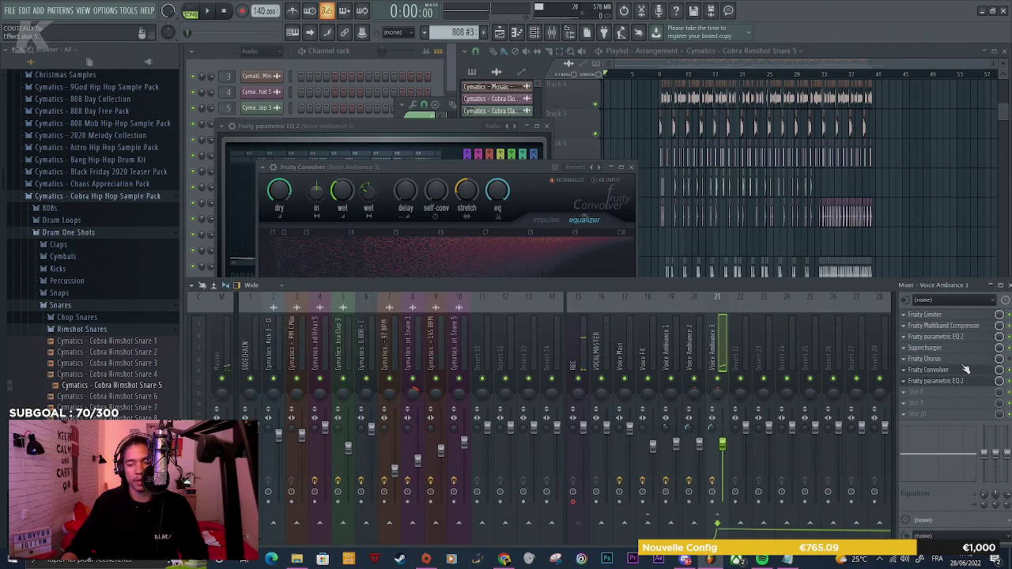
left_click(957, 225)
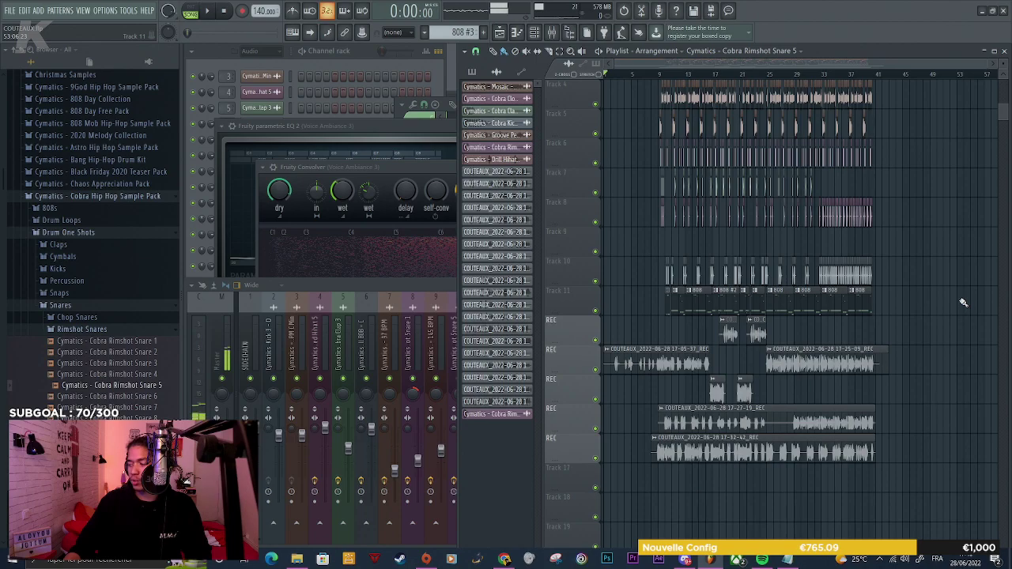
Select the REC mixer track, enable recording, start a vocal take from the song start and switch to the lyrics in Notepad
scroll(930, 262, "up", 3)
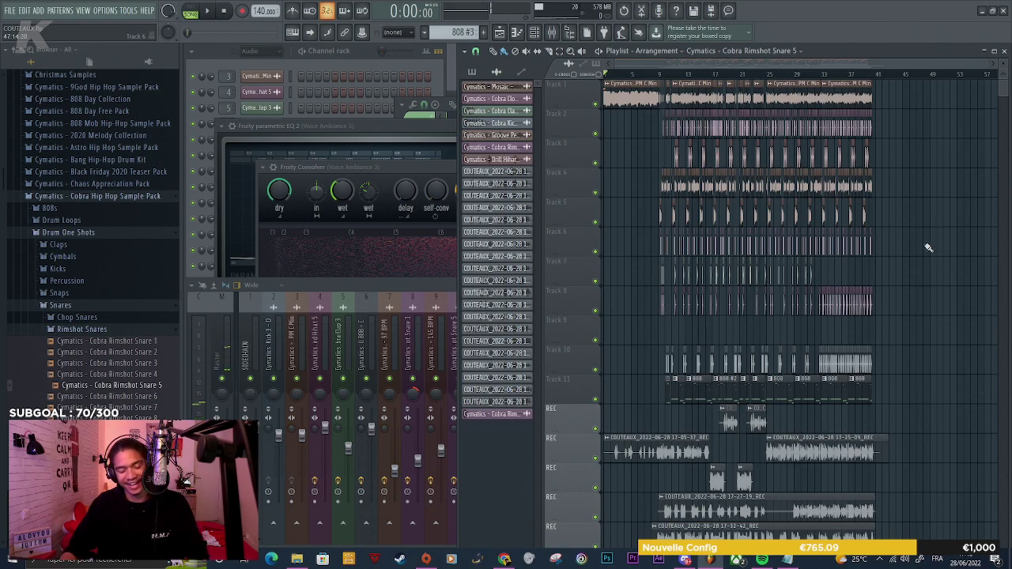
scroll(929, 247, "down", 5)
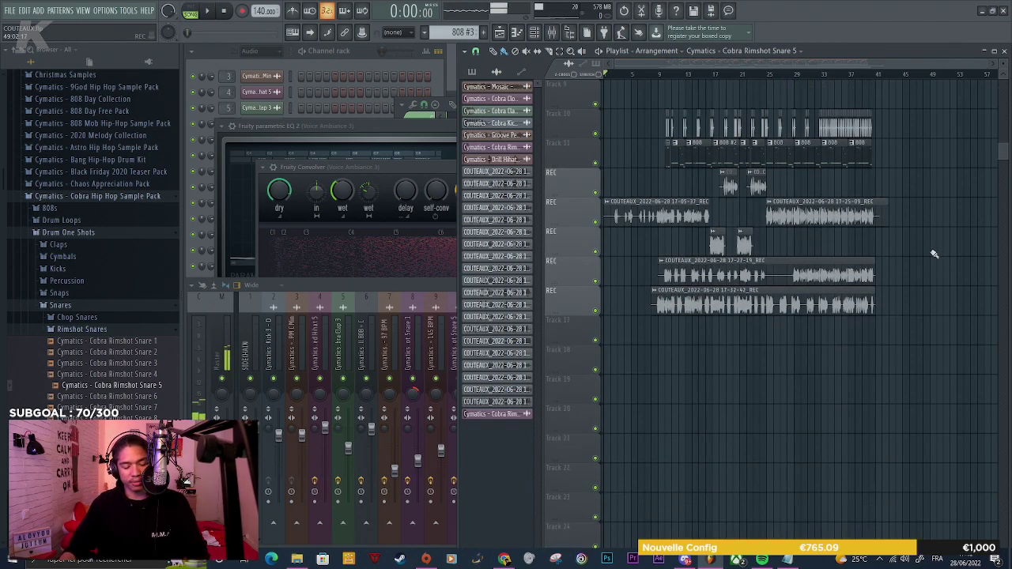
key("F9")
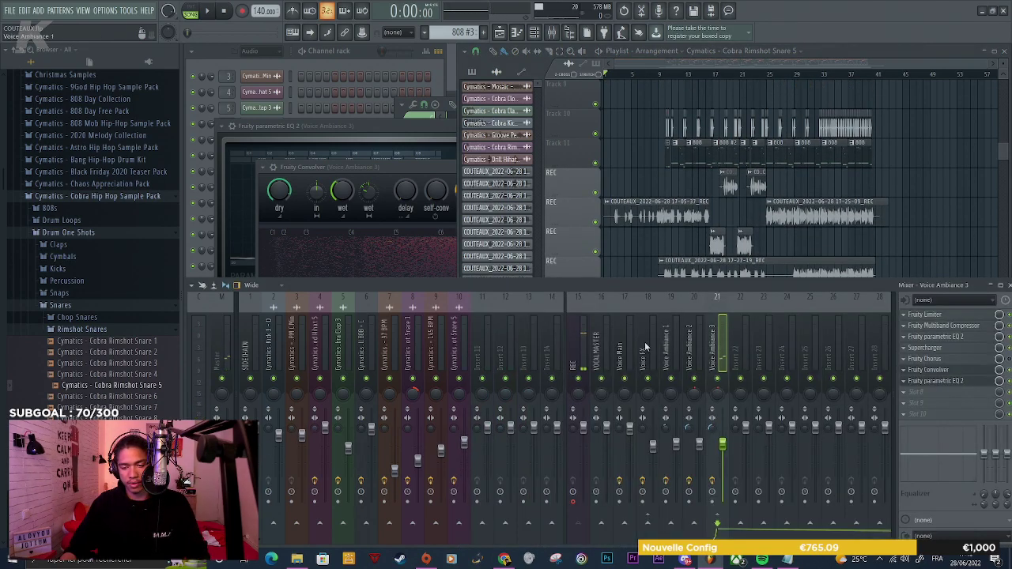
left_click(584, 355)
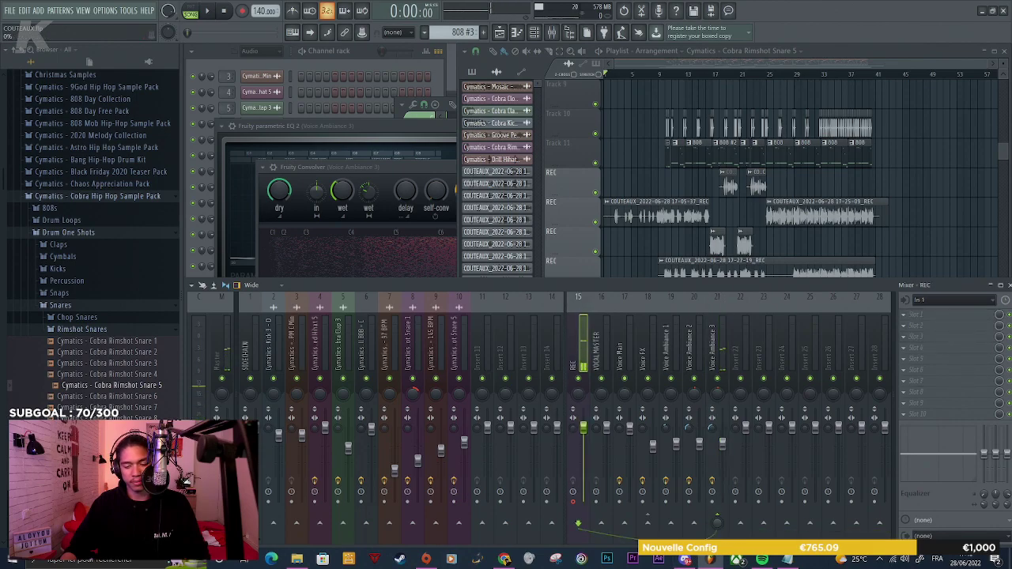
key("r")
right_click(948, 215)
key("space")
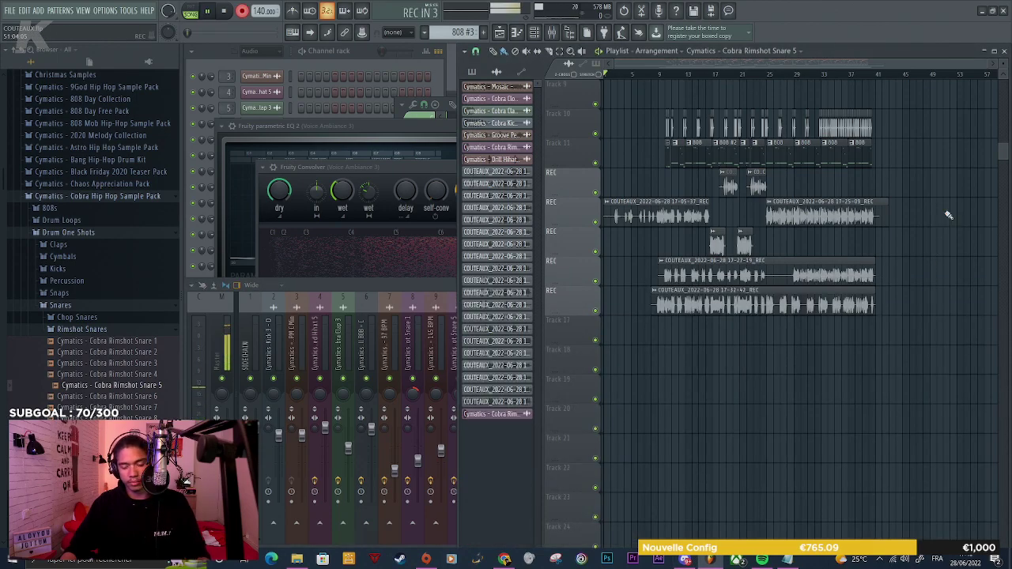
key("alt+Tab")
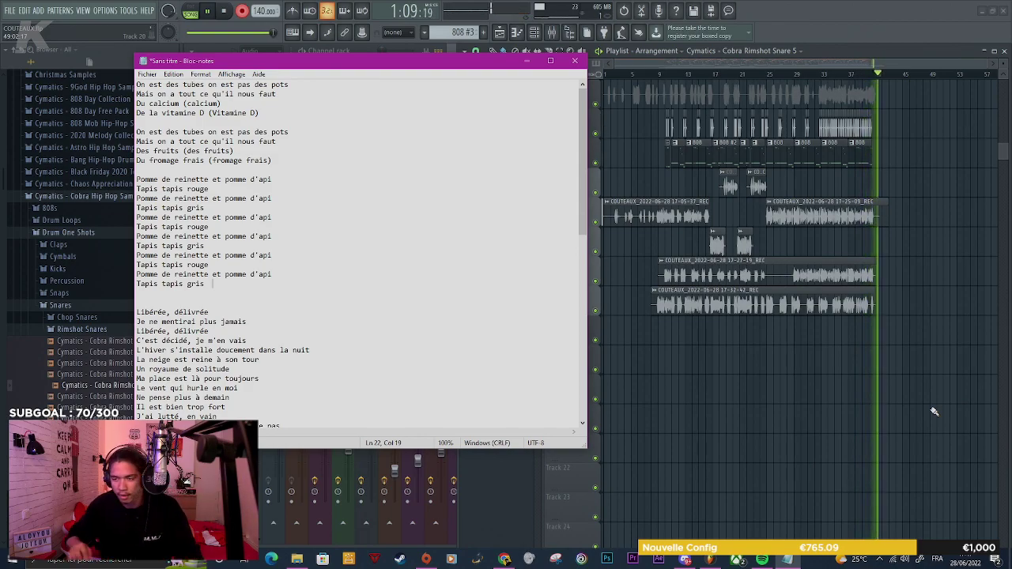
Return to the FL Studio playlist and stop the vocal recording once the song has played through
right_click(933, 414)
key("space")
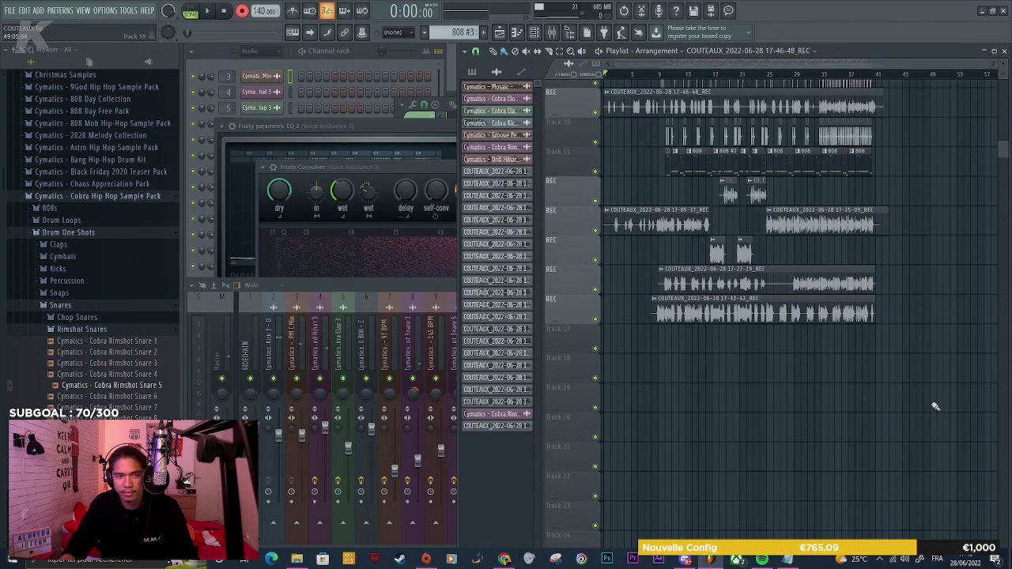
scroll(936, 399, "up", 4)
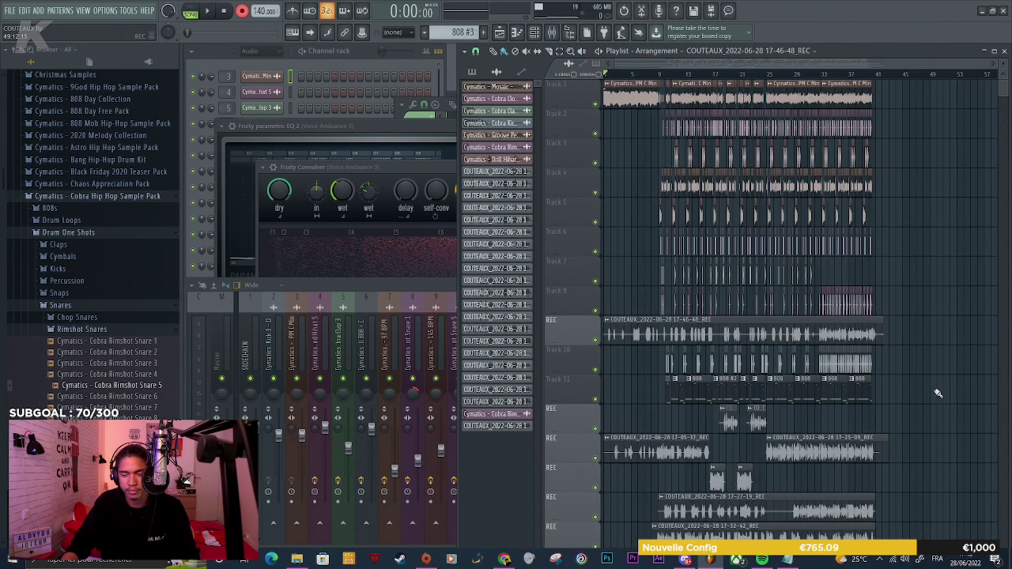
Send the REC mixer track to insert 22 and move the newly recorded vocal take from the REC track to Track 17
scroll(936, 387, "down", 2)
left_click(375, 286)
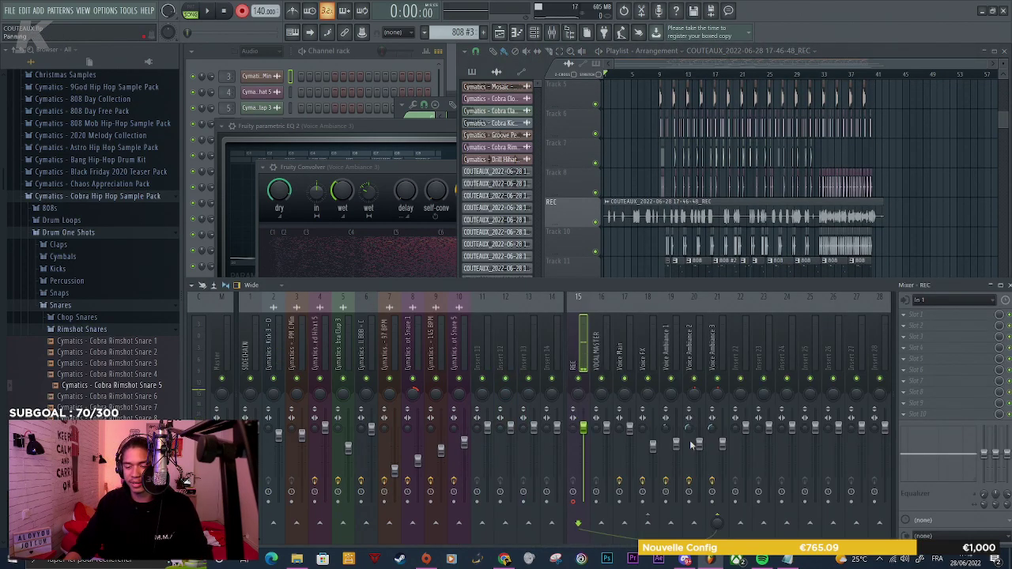
left_click(745, 526)
left_click(828, 219)
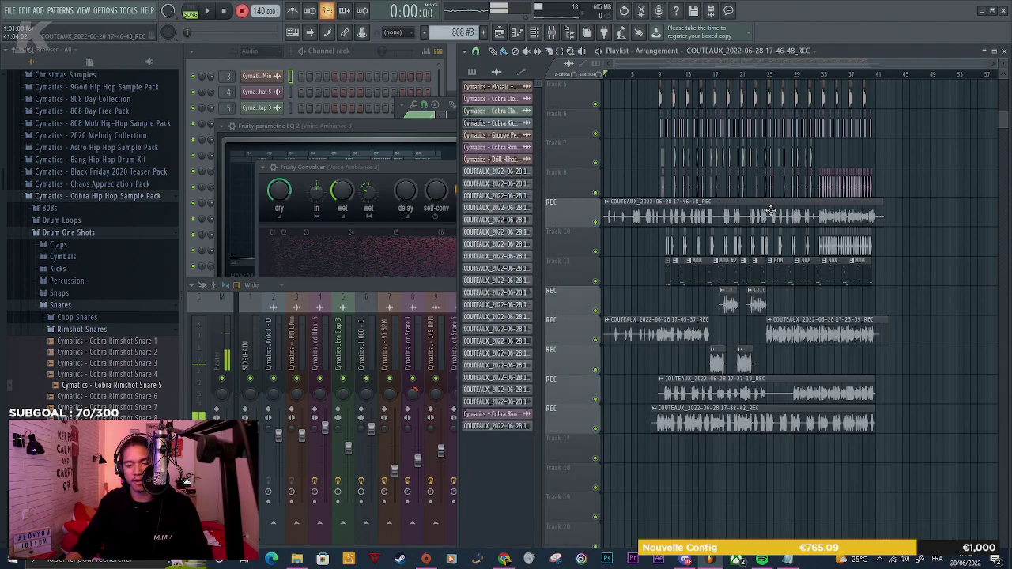
left_click_drag(771, 210, 704, 458)
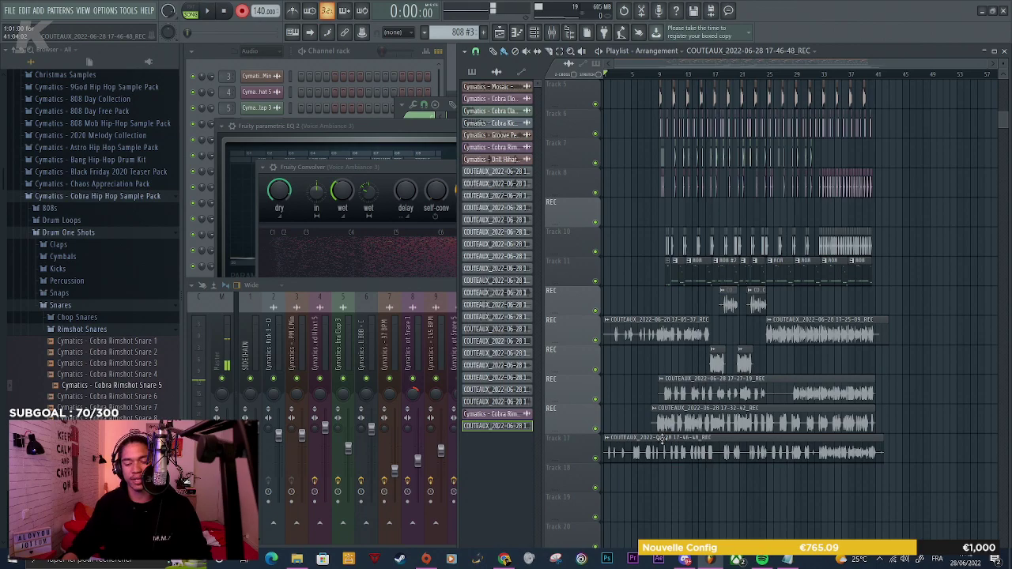
scroll(661, 439, "down", 5)
scroll(639, 332, "up", 5, "ctrl")
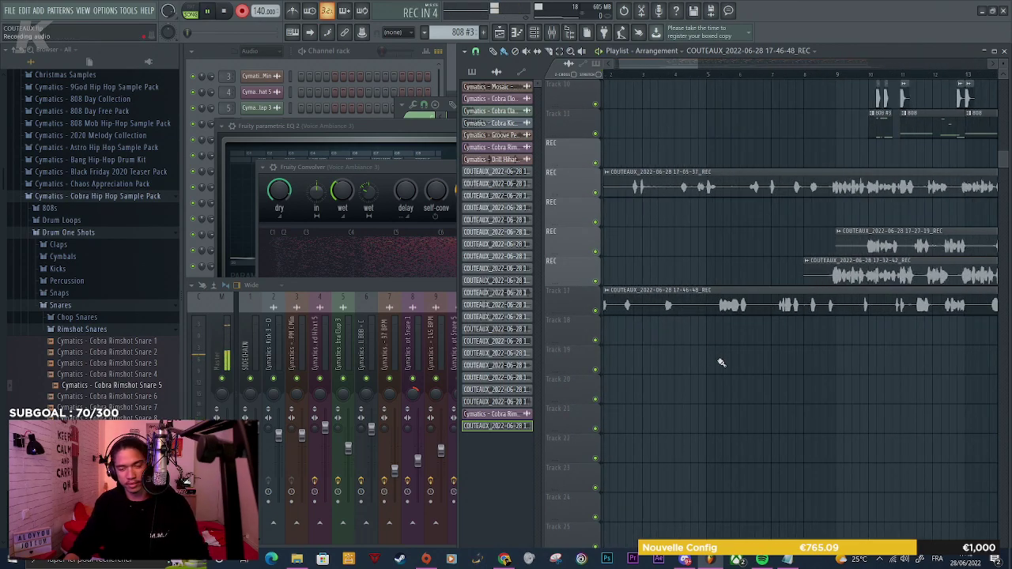
Route the new vocal take on Track 17 to the Voice Ambiance 3 mixer track and normalize it during playback
key("space")
scroll(692, 327, "up", 3, "ctrl")
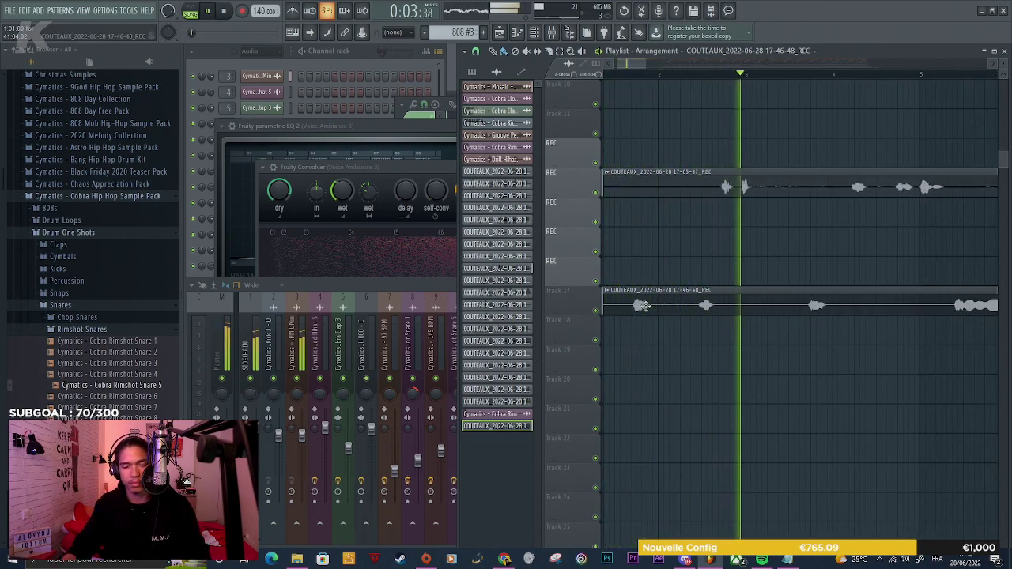
left_click(431, 290)
left_click(723, 338)
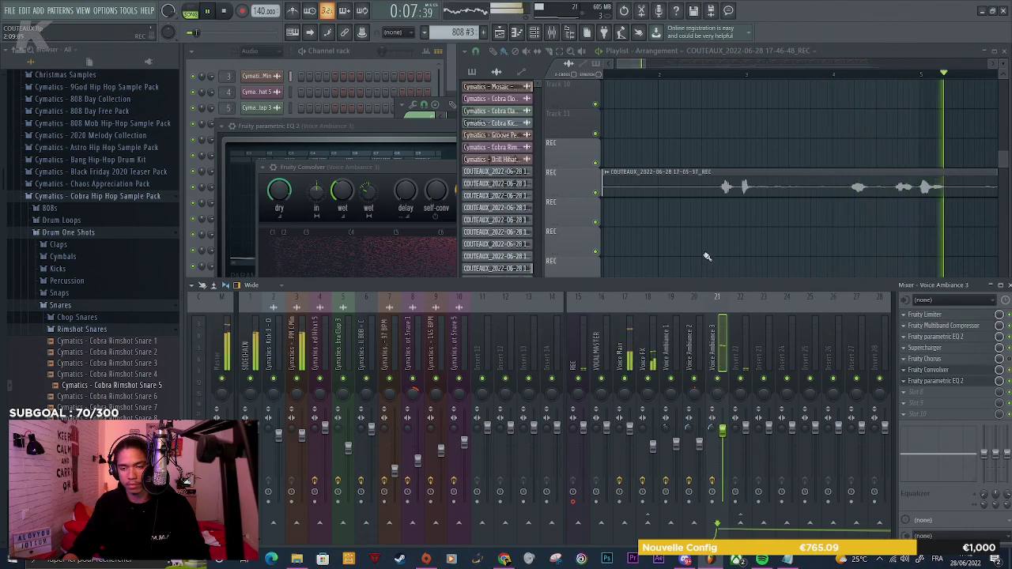
key("F5")
double_click(688, 306)
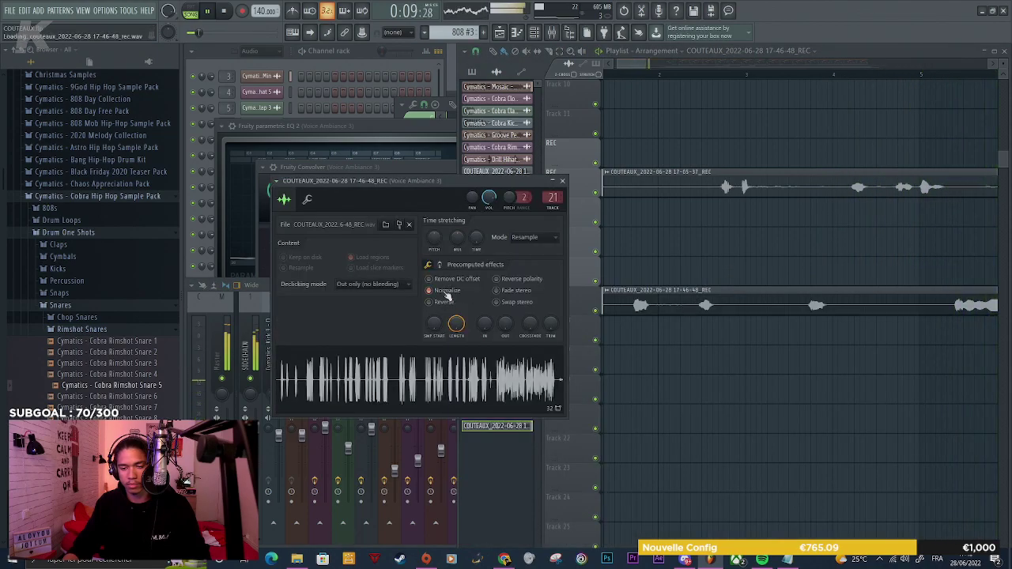
left_click(696, 237)
scroll(696, 242, "down", 4)
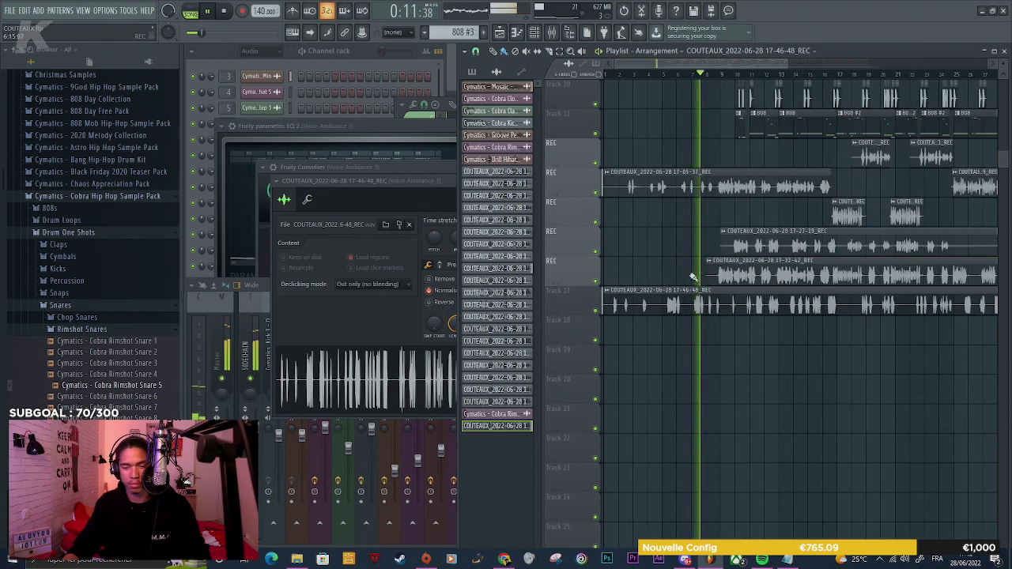
Open Voice Ambiance 3's Fruity Limiter, check its limiter section, and adjust the compressor threshold
key("F9")
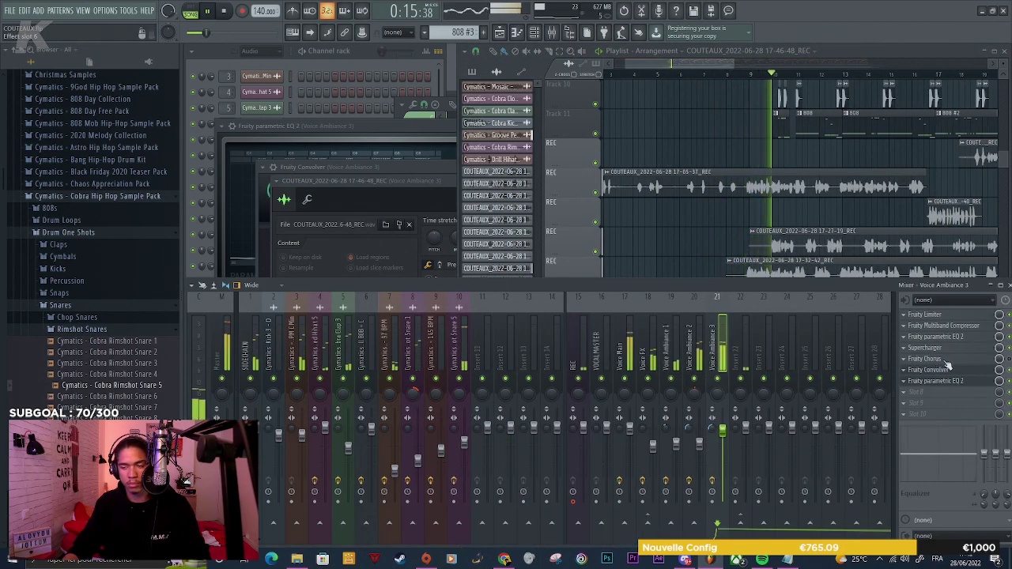
left_click(954, 326)
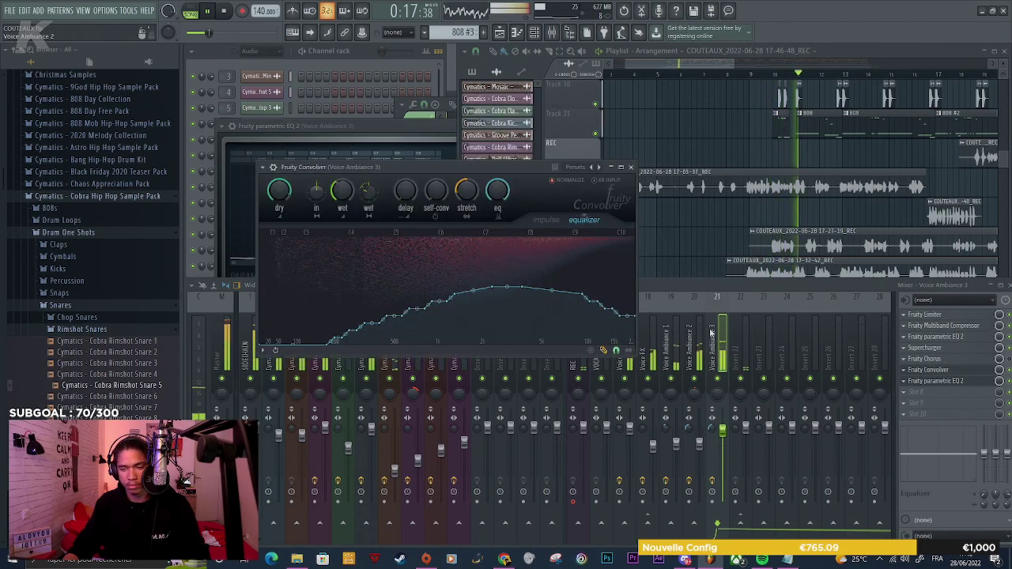
left_click(945, 315)
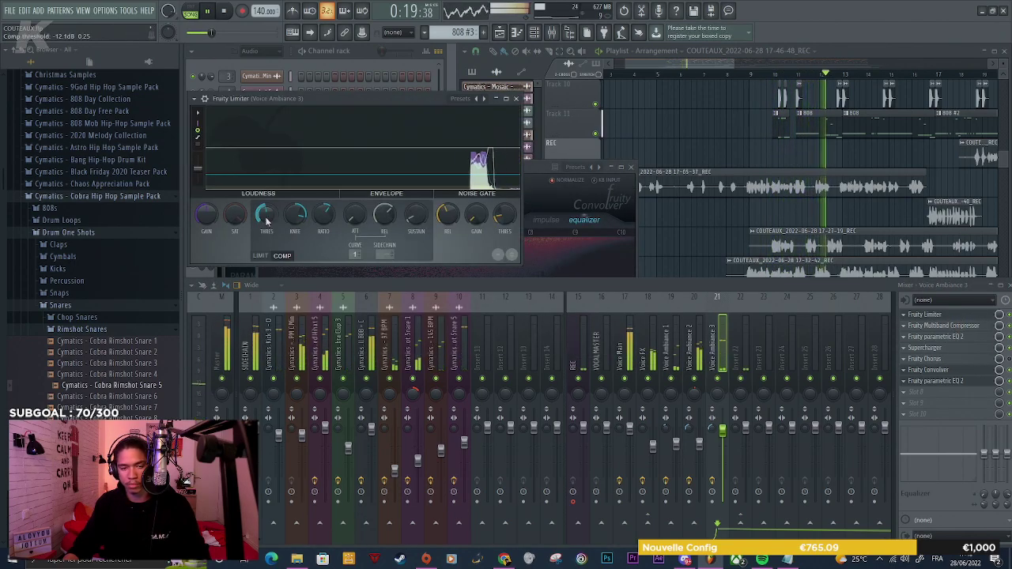
left_click(262, 255)
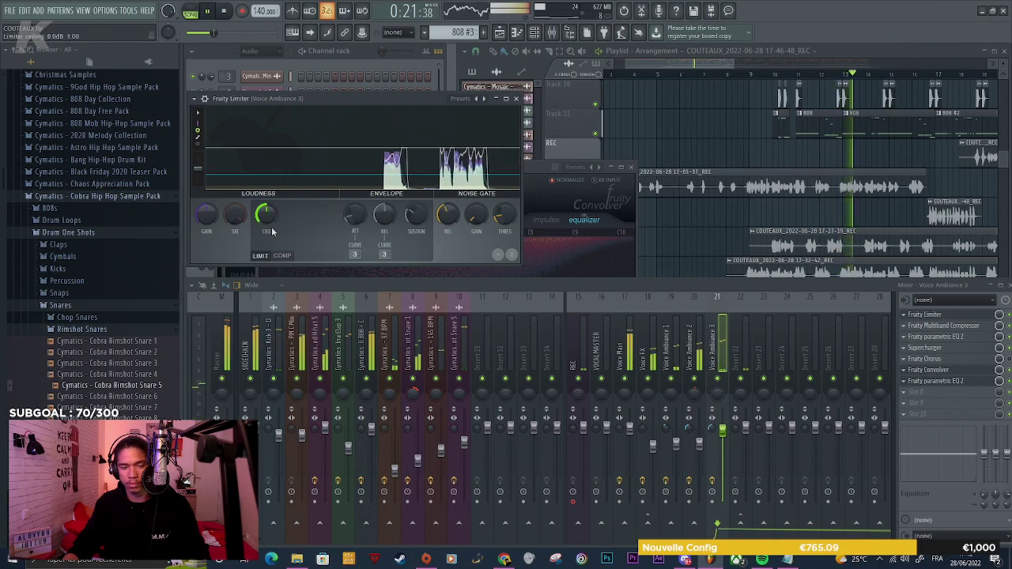
left_click(281, 256)
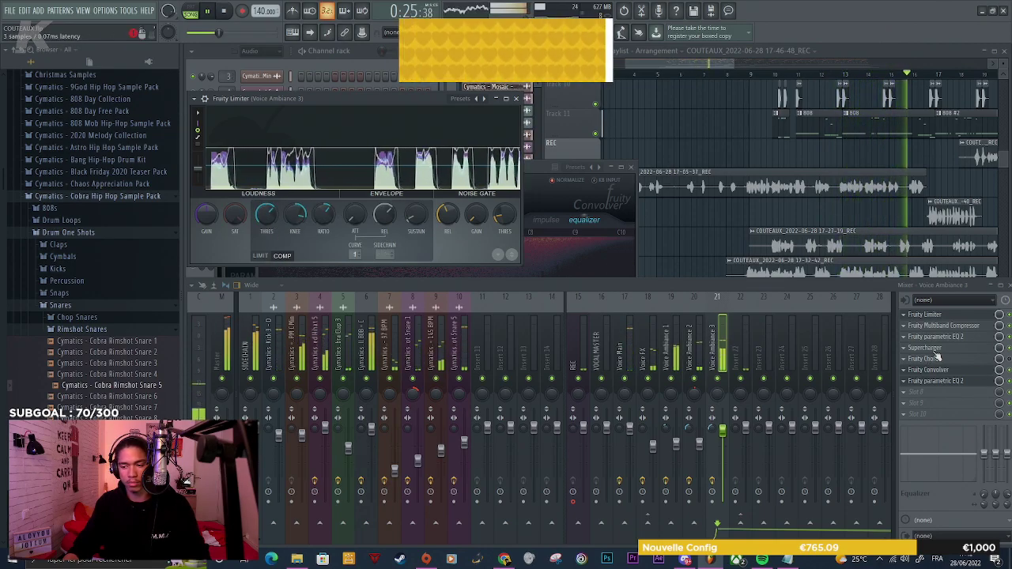
left_click(705, 264)
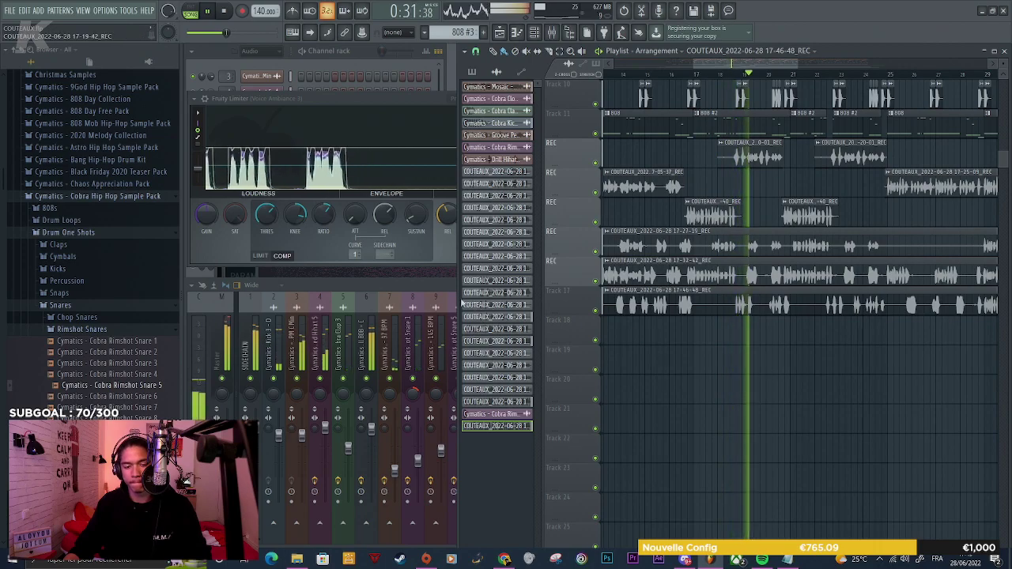
Solo the Voice Ambiance 3 mixer track and replay the song from the start to hear the take alone
left_click(419, 289)
key("space")
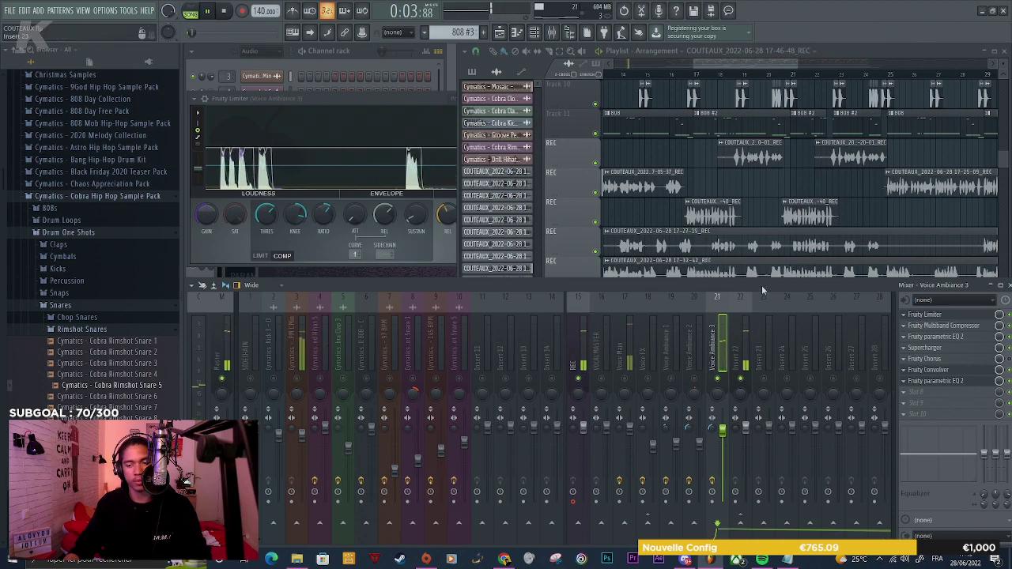
left_click(763, 199)
scroll(763, 200, "down", 3)
scroll(634, 315, "up", 3)
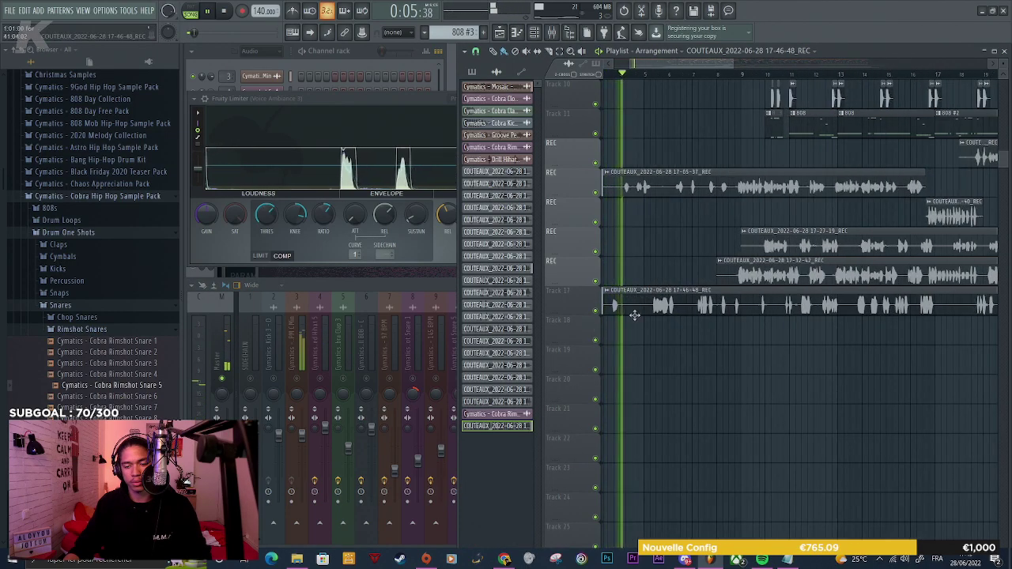
Shift the bands of Voice Ambiance 3's Parametric EQ 2 higher, with band 5 around 3861 Hz and the band 1 low shelf at 303 Hz
left_click(452, 290)
left_click(927, 385)
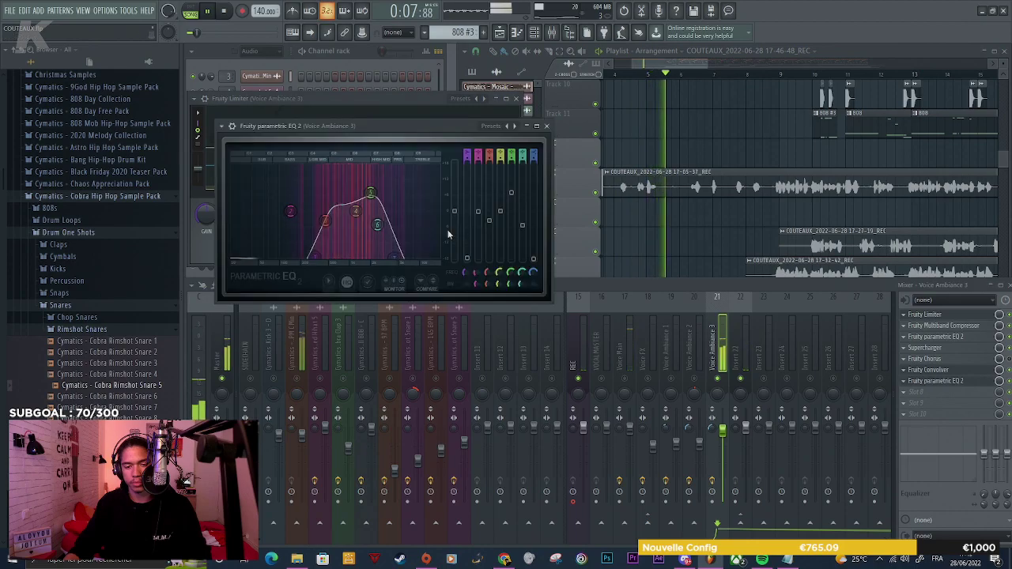
left_click_drag(371, 193, 382, 193)
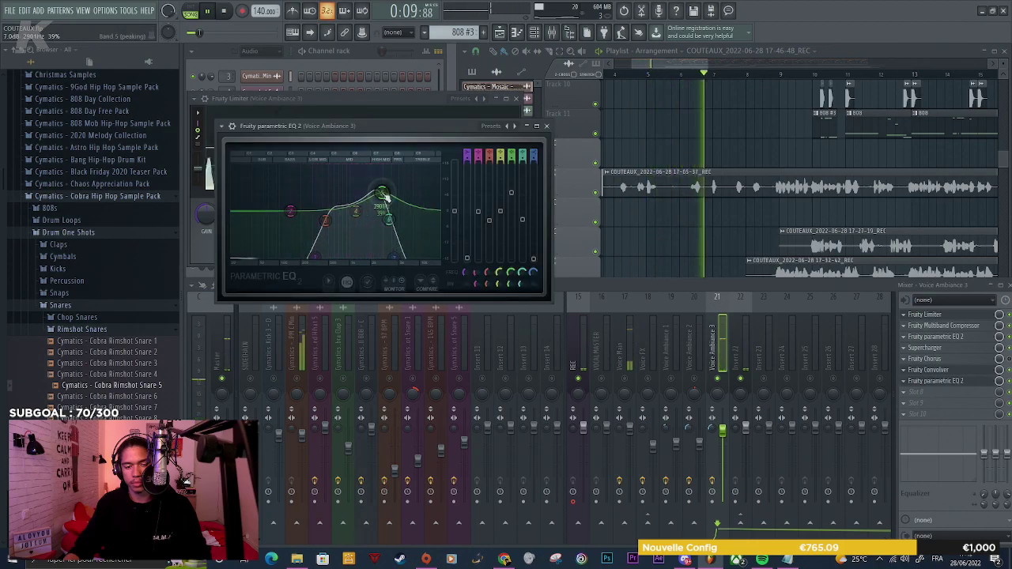
left_click_drag(325, 221, 327, 222)
left_click_drag(315, 257, 320, 257)
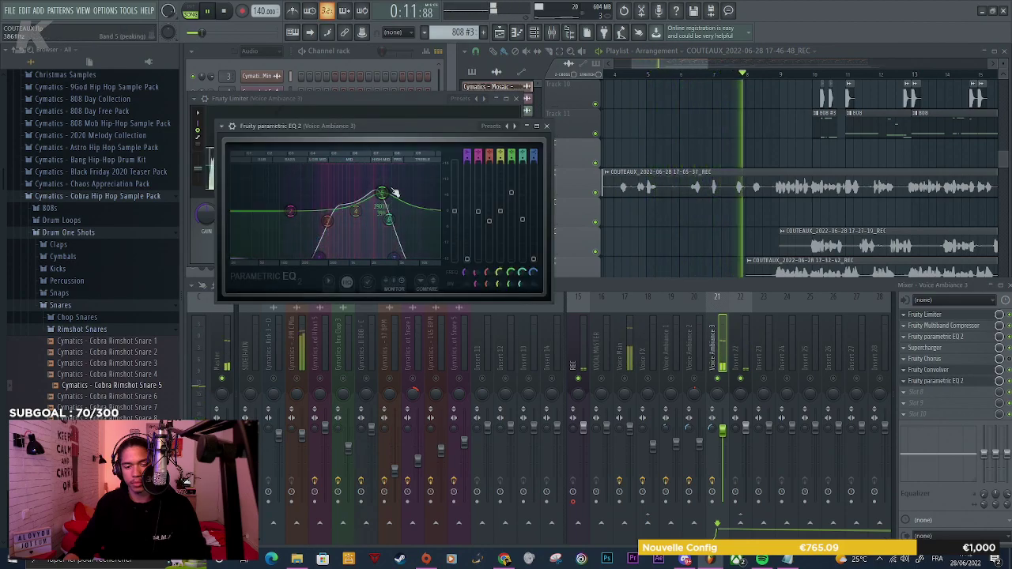
left_click_drag(382, 193, 399, 217)
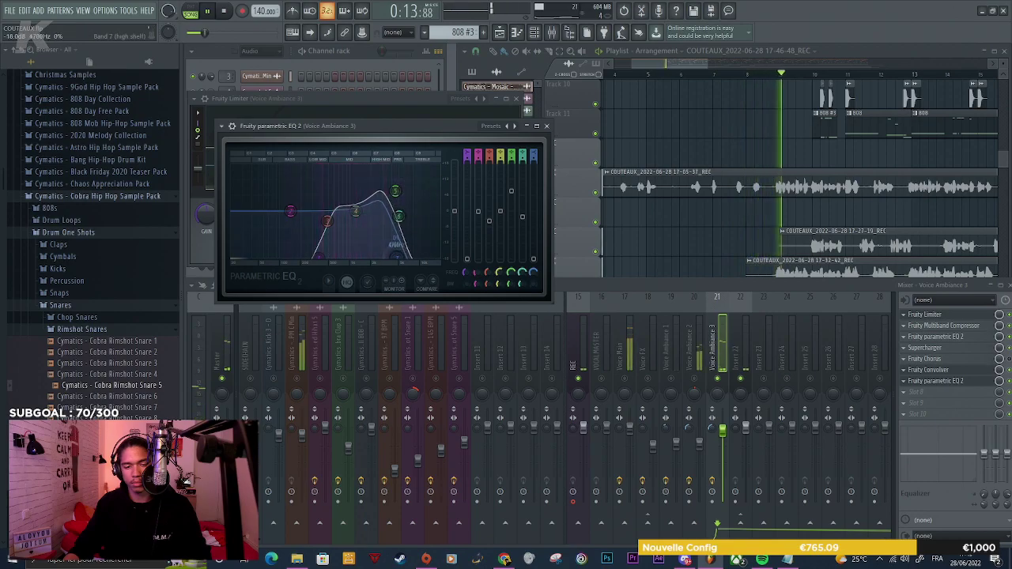
left_click_drag(394, 257, 402, 257)
left_click_drag(315, 258, 319, 257)
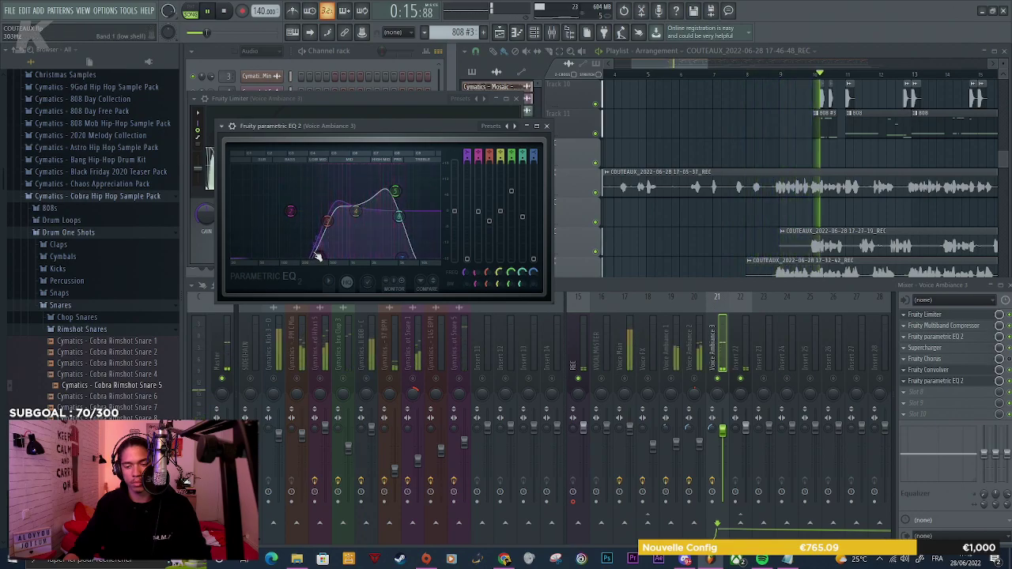
Audition the take with Track 17 soloed in the playlist, and remove the solos to hear it in the full mix
right_click(689, 238)
scroll(704, 247, "down", 3)
scroll(723, 255, "up", 4)
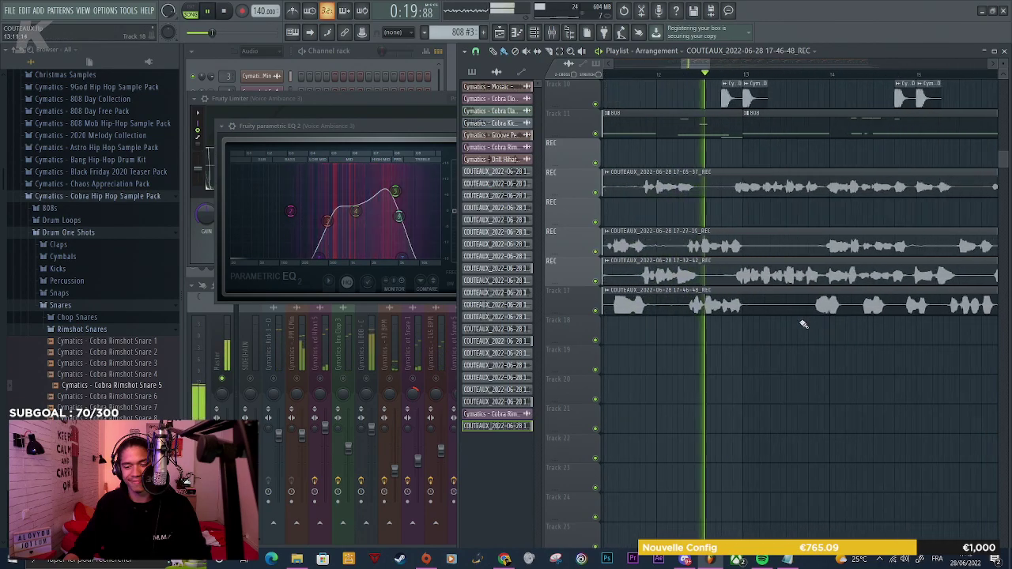
scroll(779, 333, "down", 2)
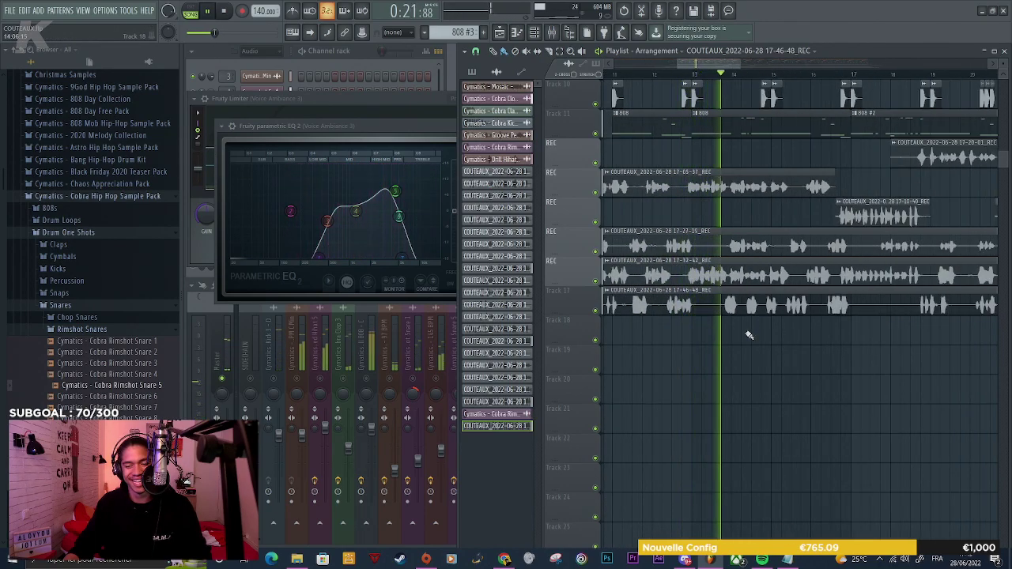
scroll(751, 335, "down", 4)
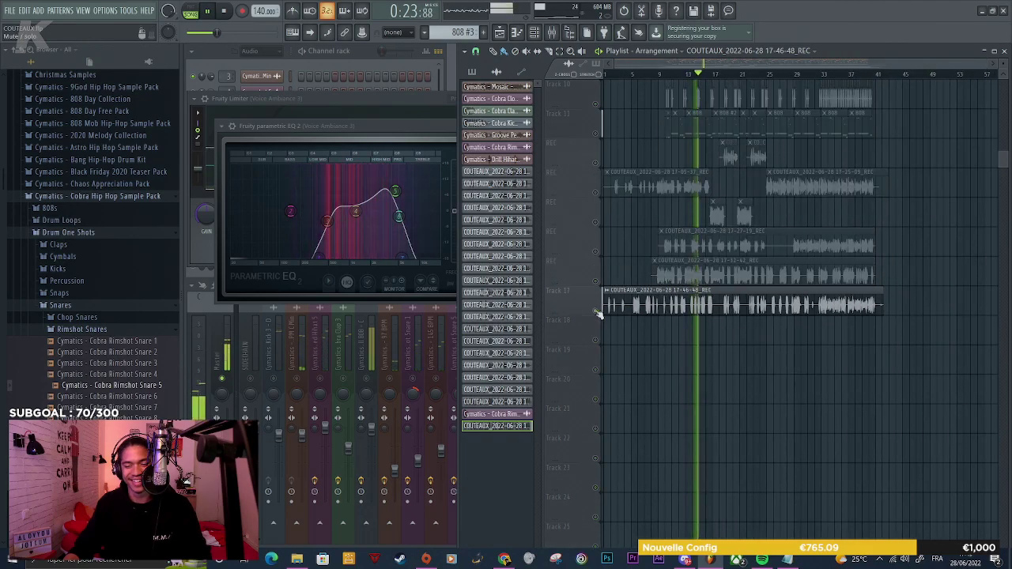
left_click(376, 377)
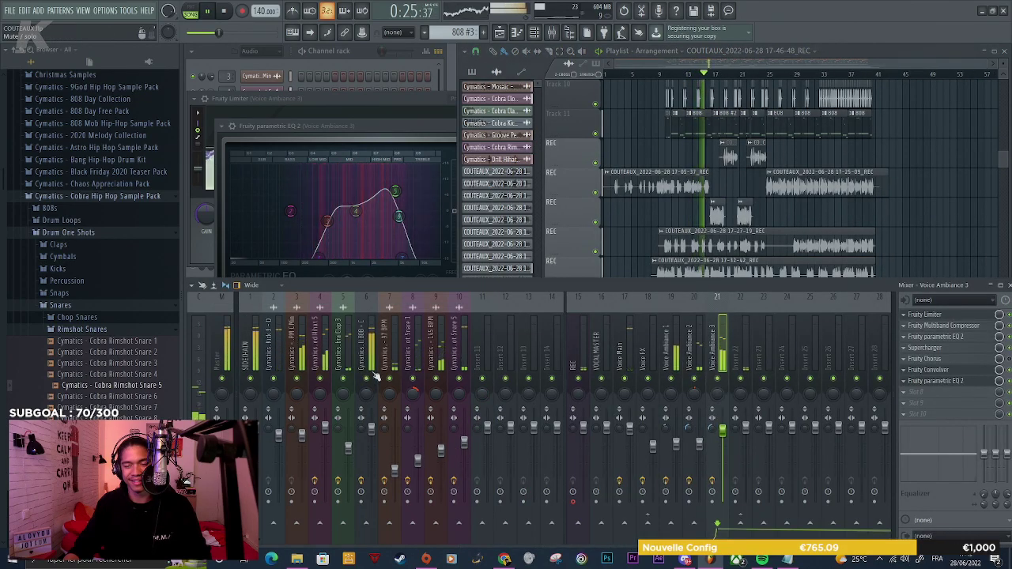
left_click(939, 237)
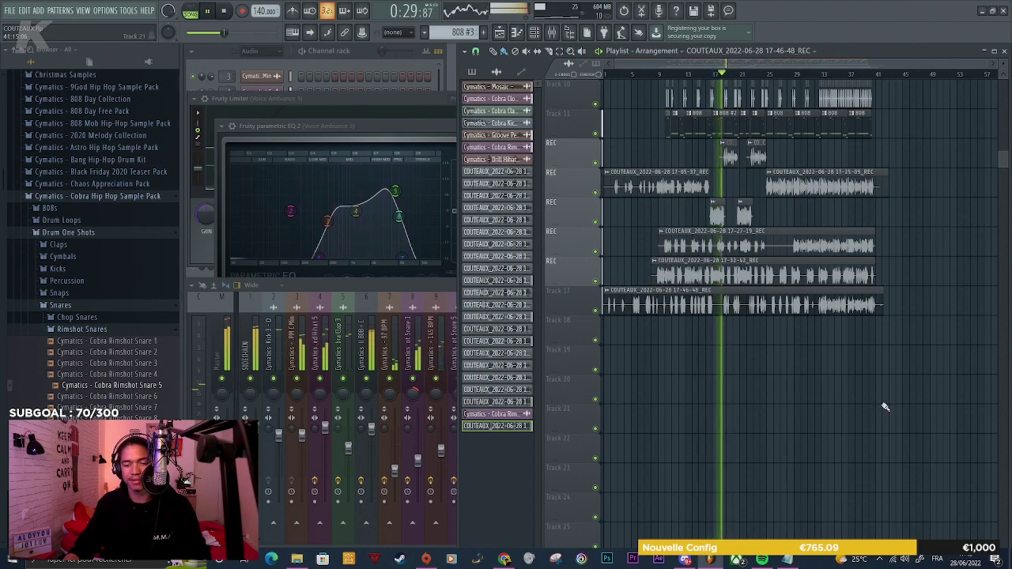
Move Fruity Parametric EQ 2 ahead of Fruity Convolver in the Voice Ambiance 3 effects chain and open the Convolver
left_click(391, 289)
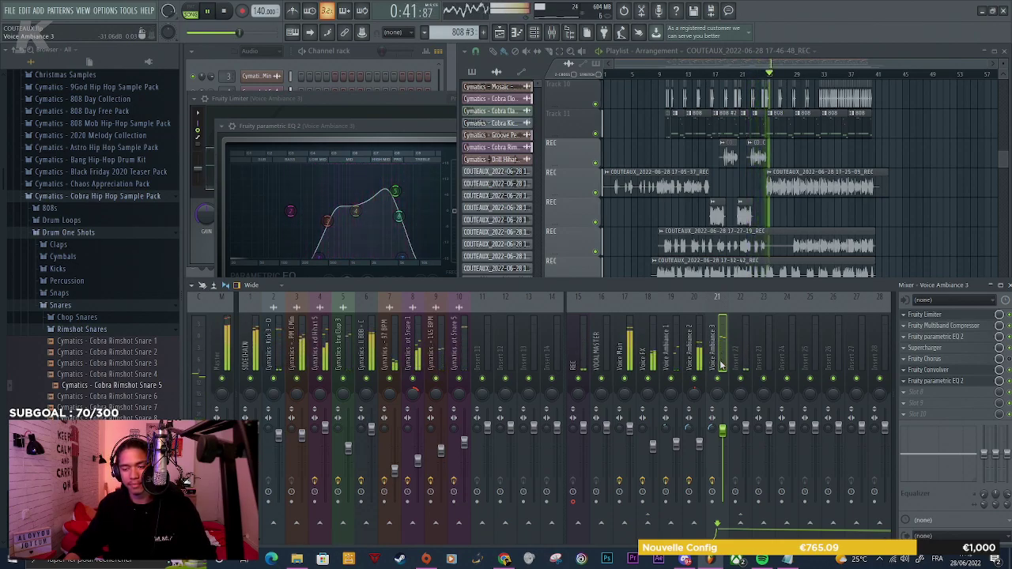
right_click(932, 220)
scroll(815, 399, "up", 4, "ctrl")
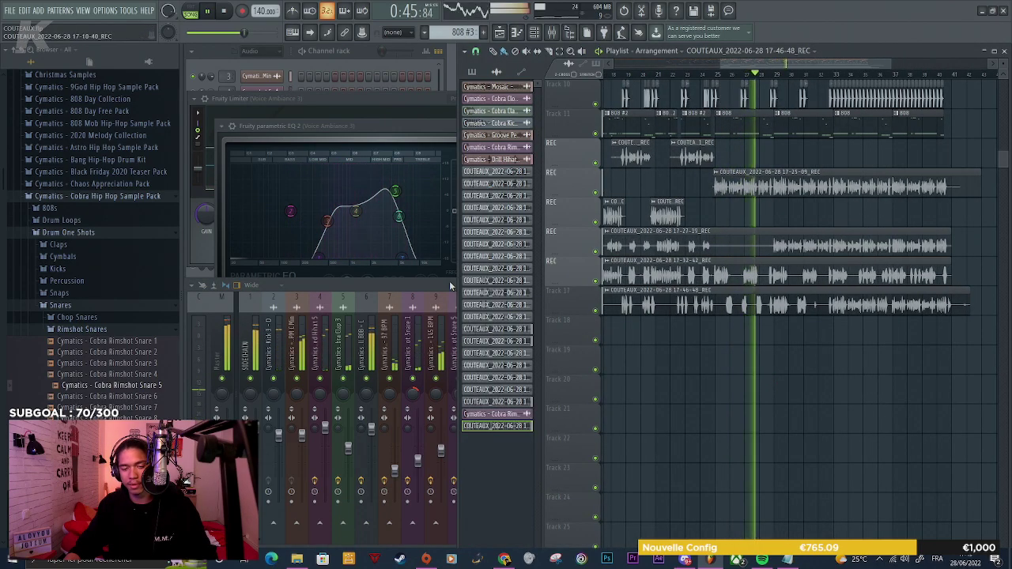
left_click(450, 283)
left_click(930, 381)
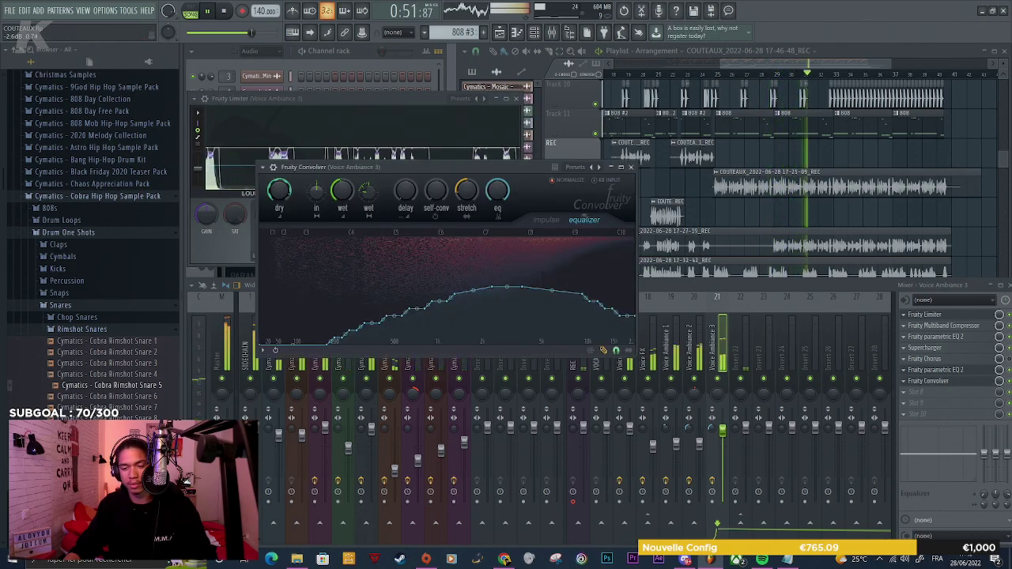
Add another Fruity Parametric EQ 2 in slot 8 of Voice Ambiance 3, cutting the lows and dipping narrowly around 1.5 kHz
left_click(932, 399)
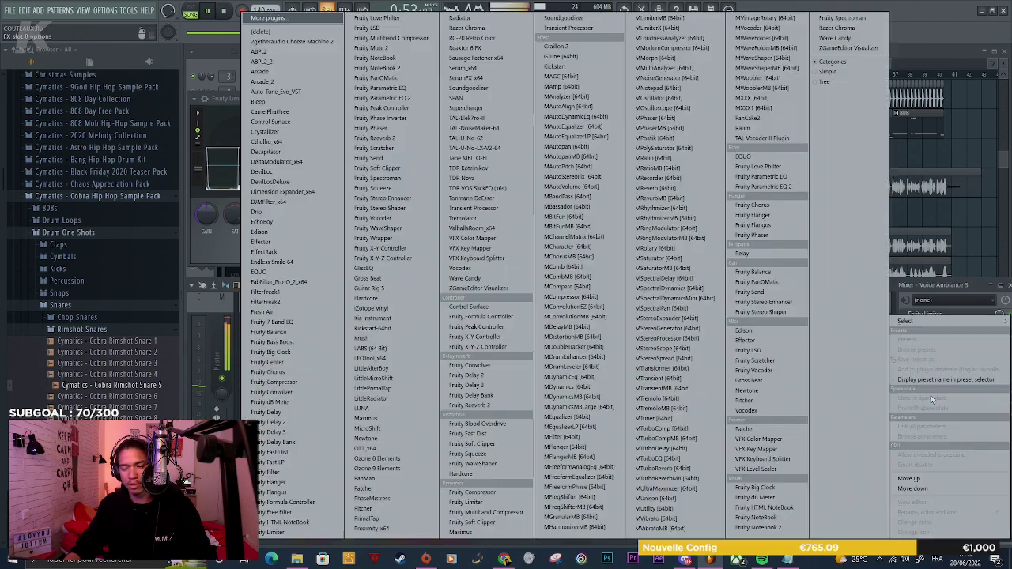
left_click(771, 188)
left_click_drag(278, 226, 324, 267)
left_click_drag(372, 224, 373, 225)
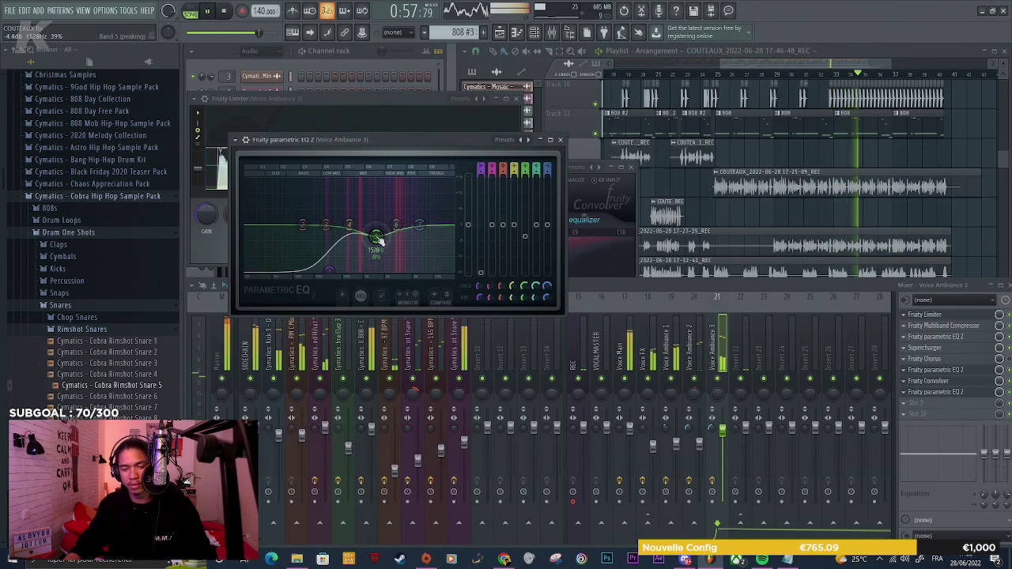
scroll(378, 239, "down", 3)
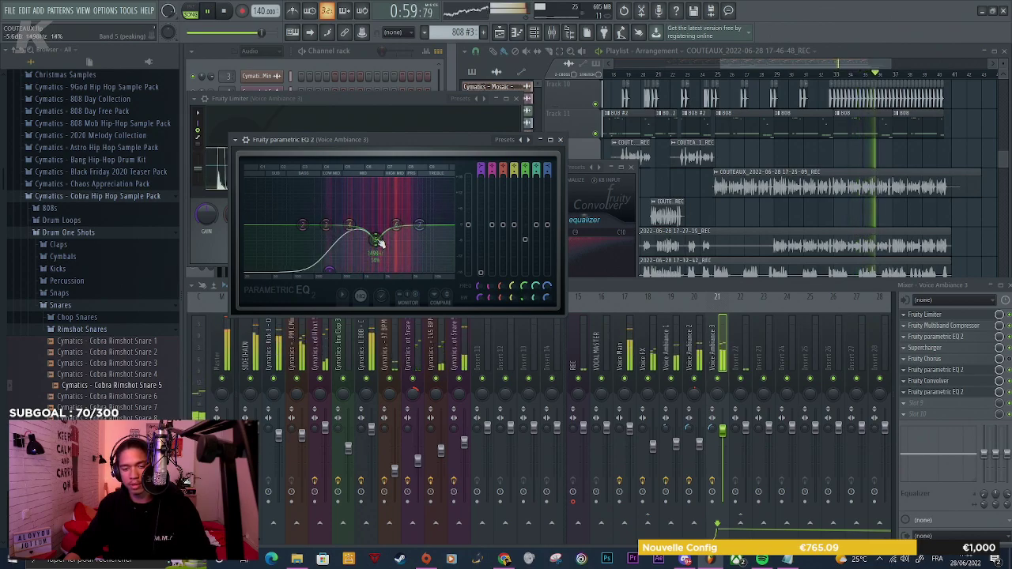
left_click_drag(377, 239, 375, 239)
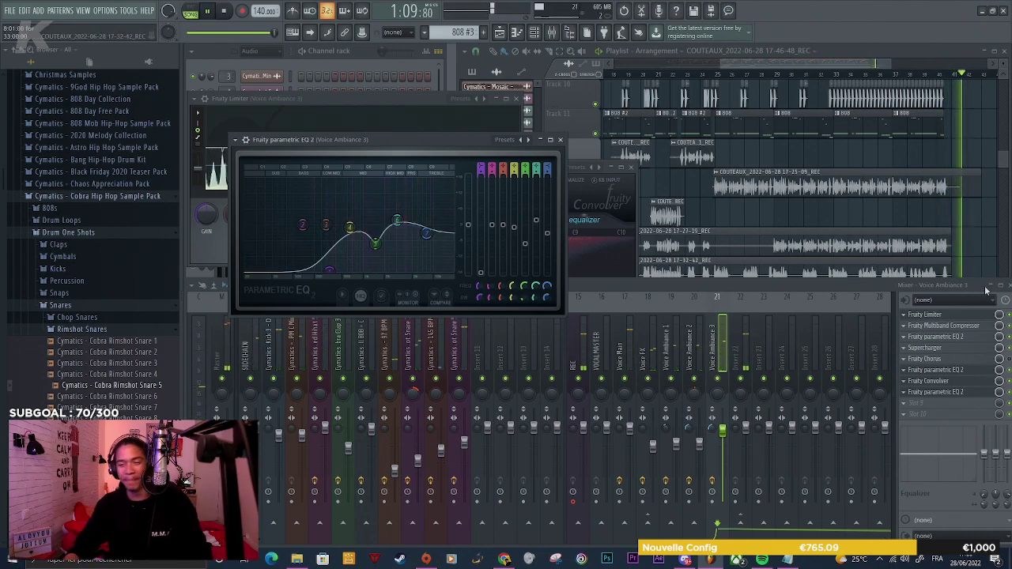
Return to the playlist and replay the song from the start to review the new ambiance vocal in the mix
left_click(985, 230)
scroll(985, 230, "up", 5)
scroll(915, 220, "down", 5)
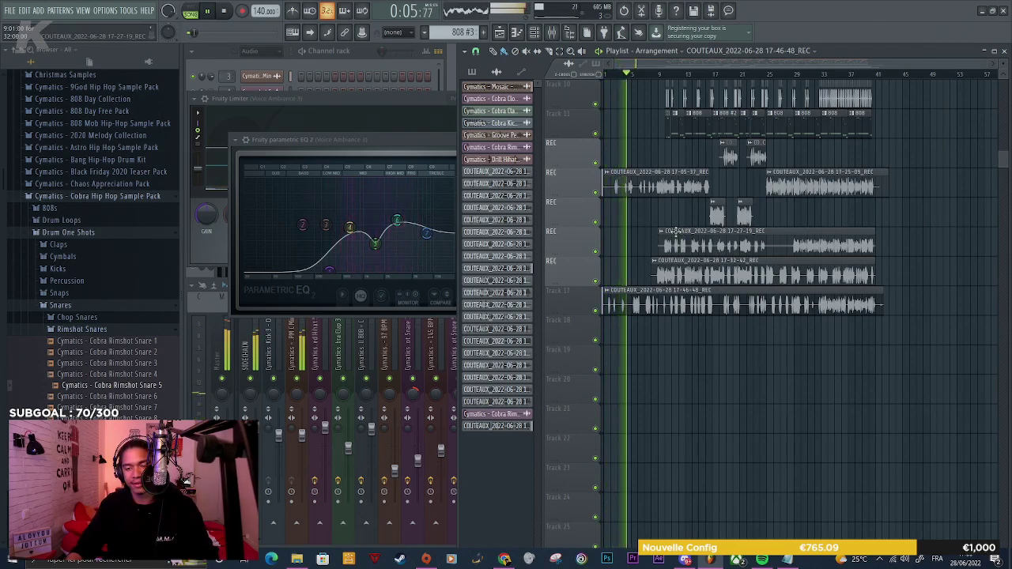
scroll(638, 248, "up", 2)
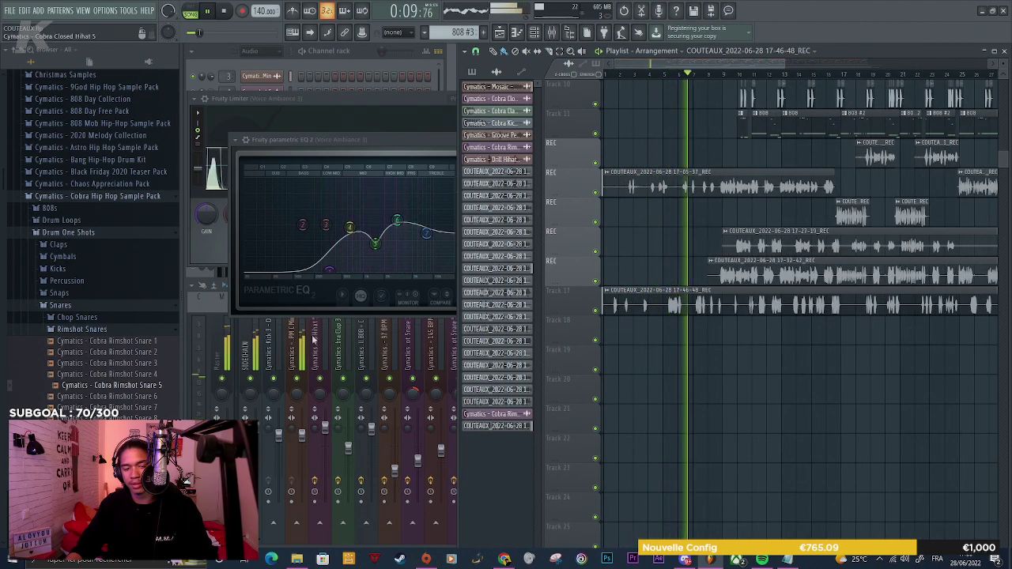
Reopen Voice Ambiance 3's Fruity Parametric EQ 2 placed before the Convolver and nudge band 3 slightly lower
key("F9")
left_click(937, 382)
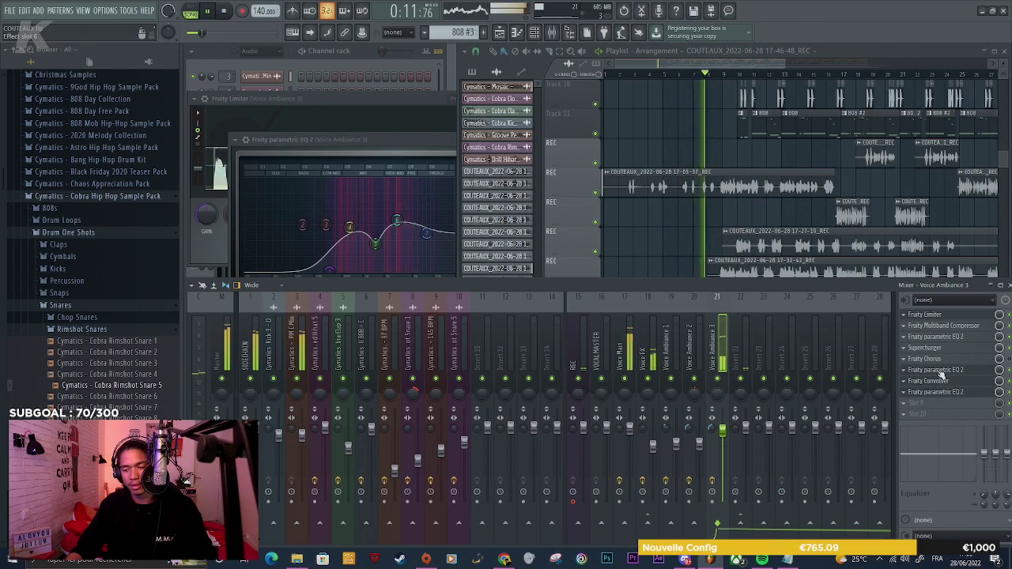
left_click(934, 369)
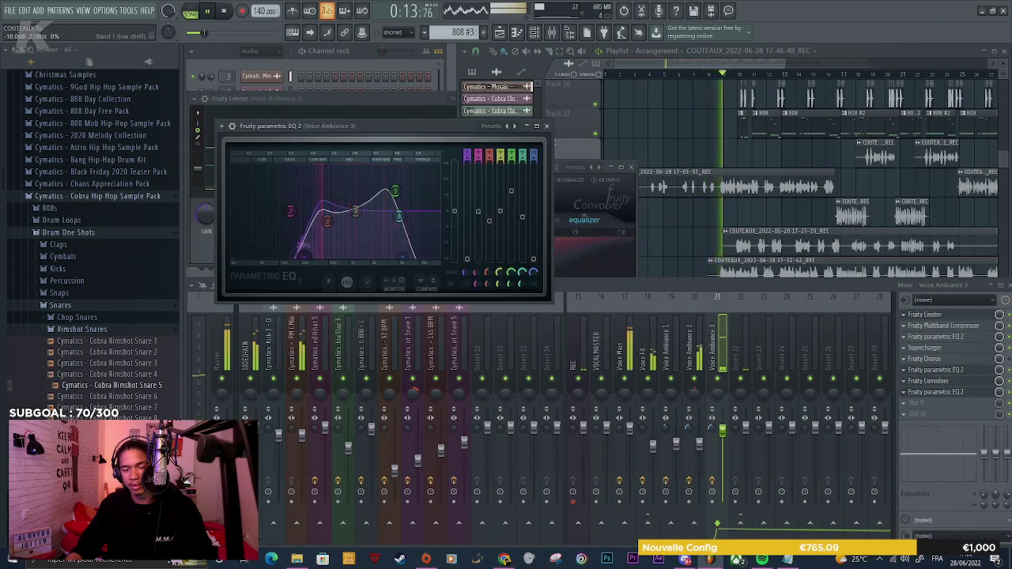
left_click_drag(325, 223, 323, 225)
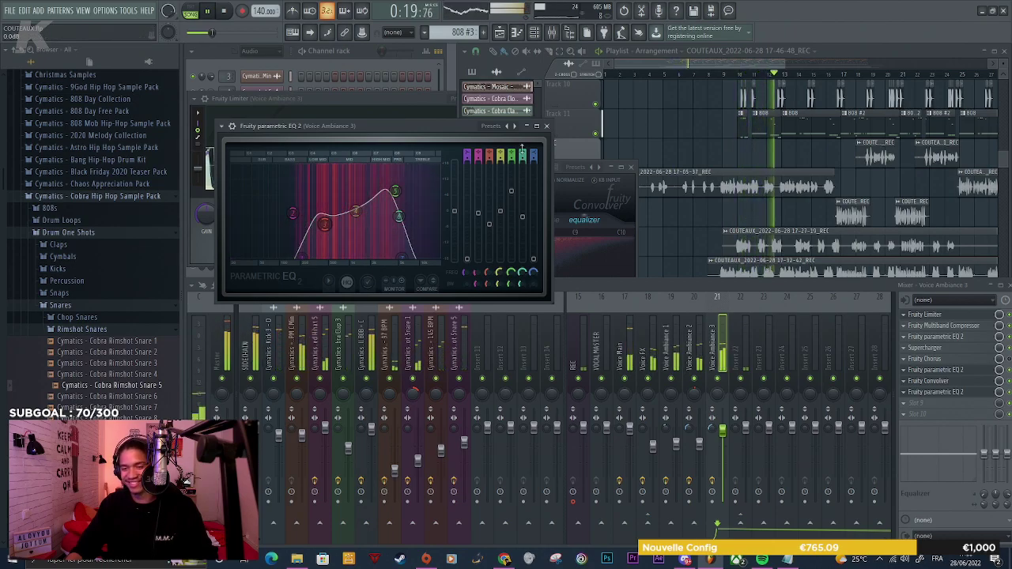
Place the playhead at bar 12 in the playlist and audition the gap in the Track 17 ambiance vocal
left_click(684, 136)
key("space")
scroll(778, 325, "up", 4)
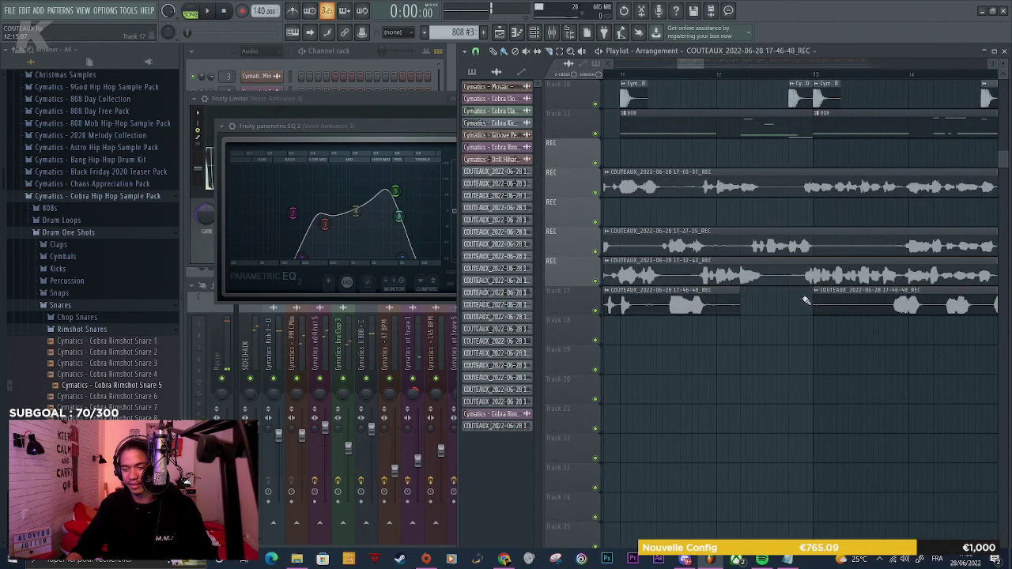
left_click(720, 79)
key("space")
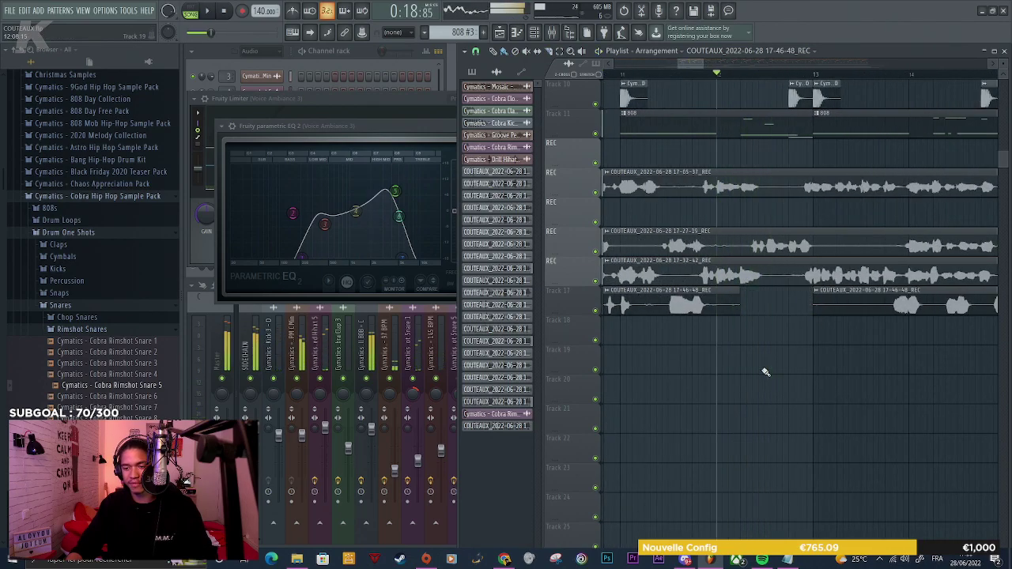
key("space")
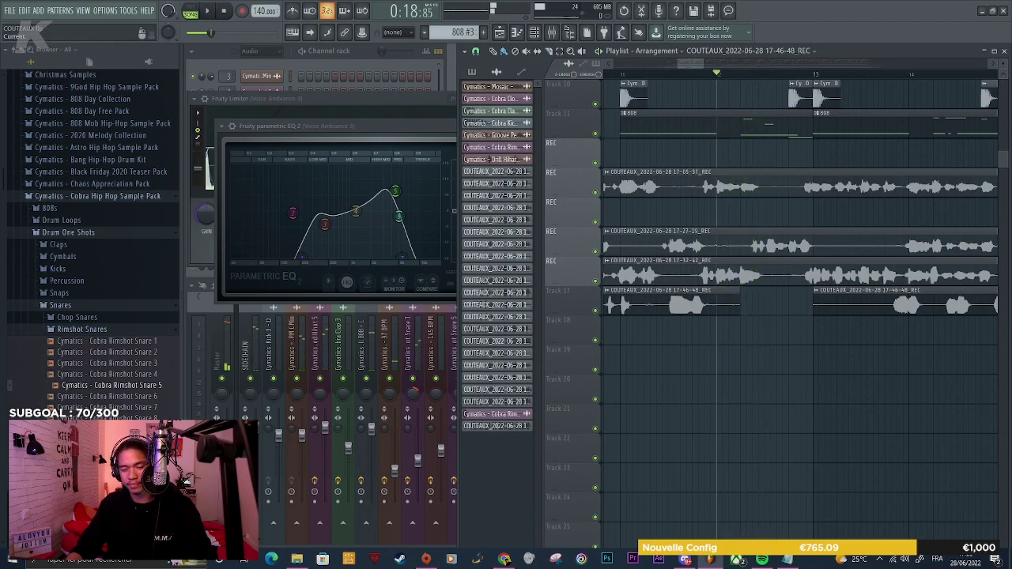
Route the REC mixer track to Voice Ambiance 3 and record a short vocal take from bar 12
key("F9")
left_click(586, 357)
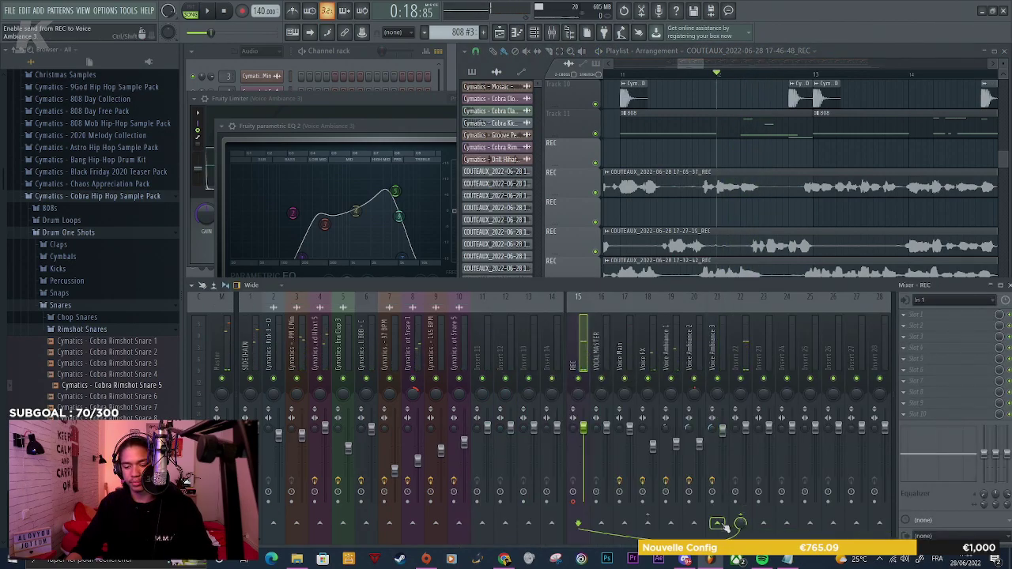
left_click(762, 227)
key("space")
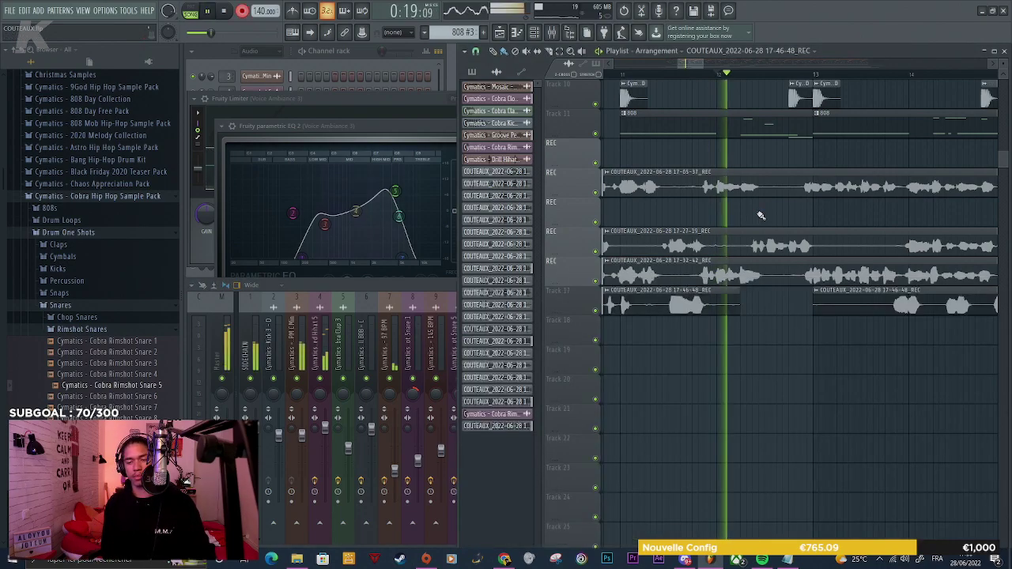
key("space")
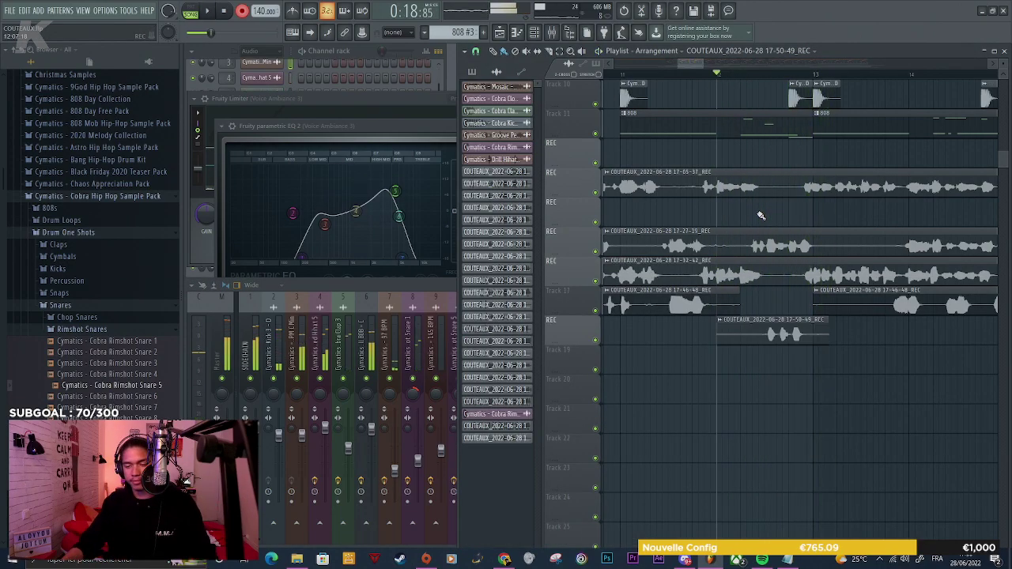
Play back the new take on Track 18 from bar 12 to check it against the other vocals
scroll(782, 391, "up", 3)
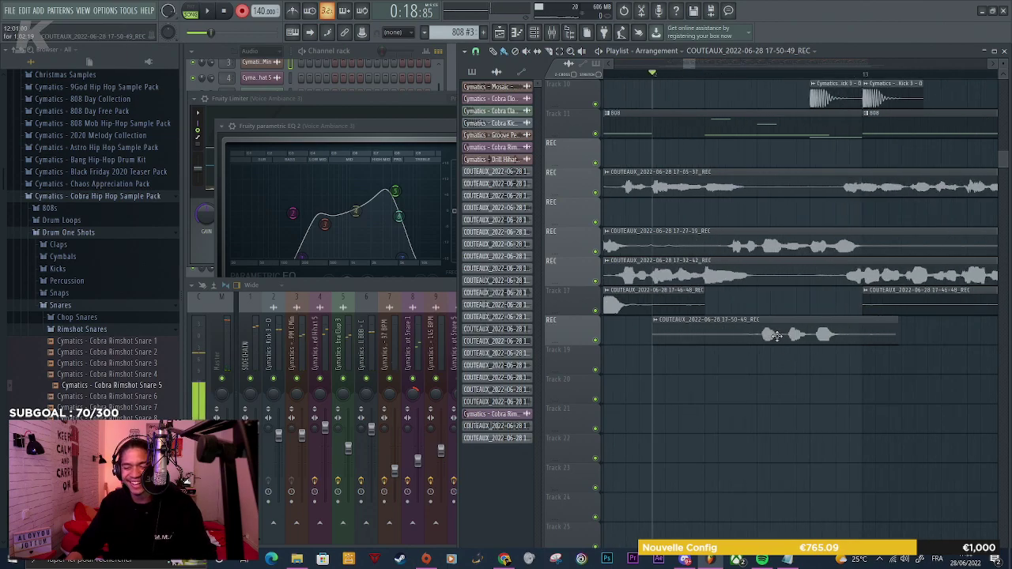
key("space")
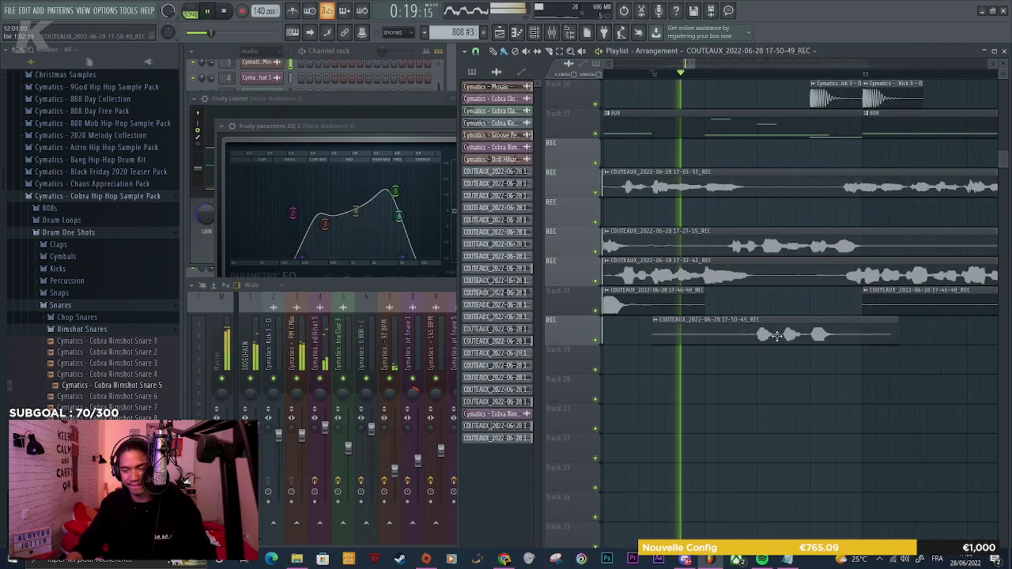
key("space")
key("space")
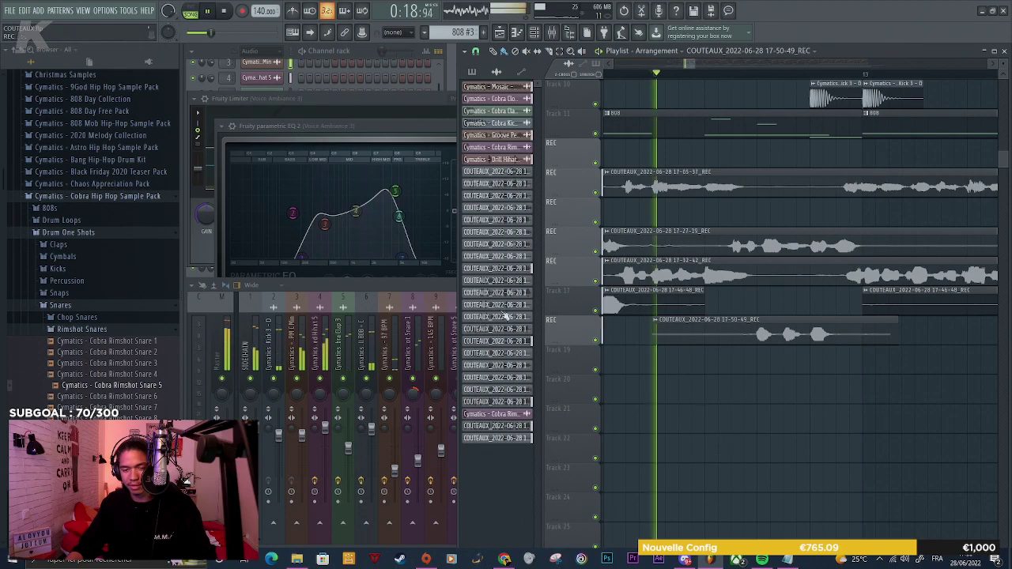
Switch the REC mixer track's send from Voice Ambiance 3 back to Insert 22 and return to the playlist
left_click(415, 287)
key("space")
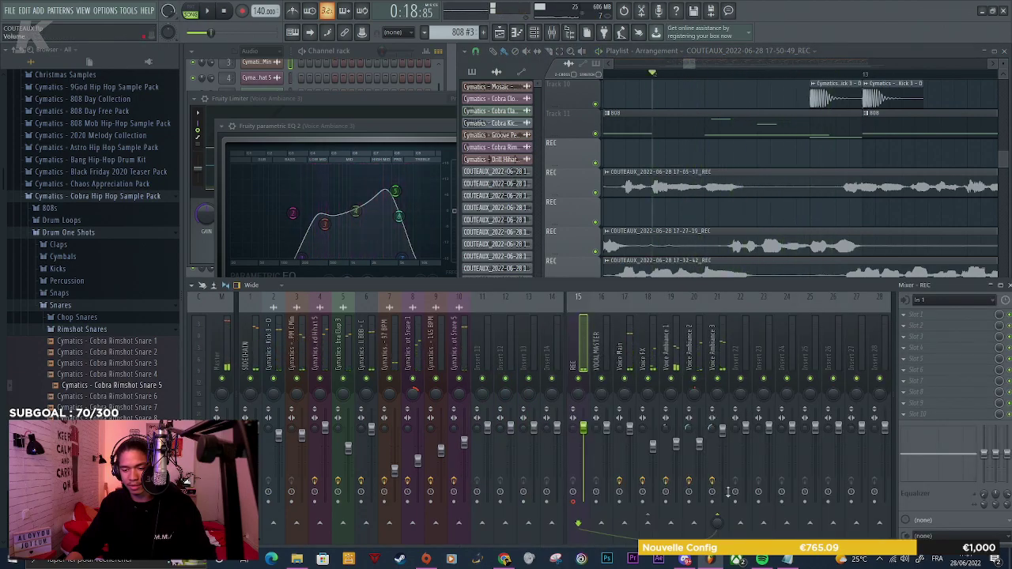
left_click(766, 227)
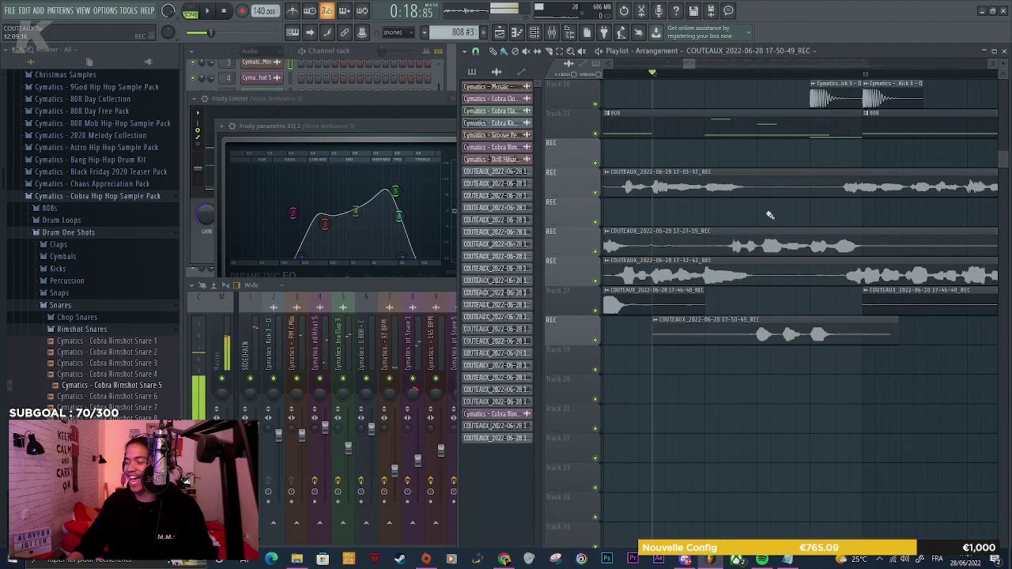
Slice the silent start and end off the new take, delete them, and move the remaining clip into Track 17's gap
scroll(744, 352, "down", 5)
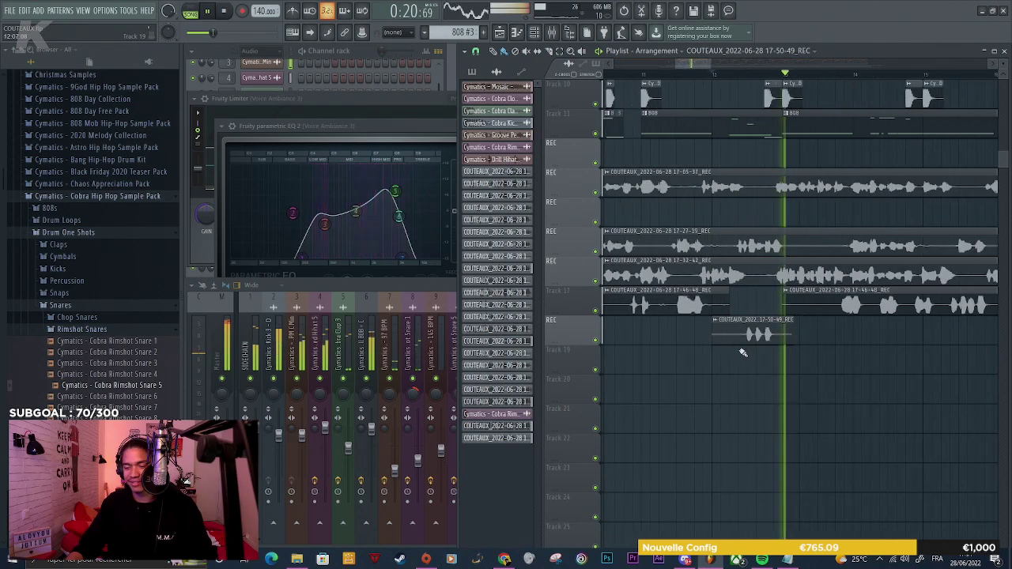
scroll(732, 343, "up", 4)
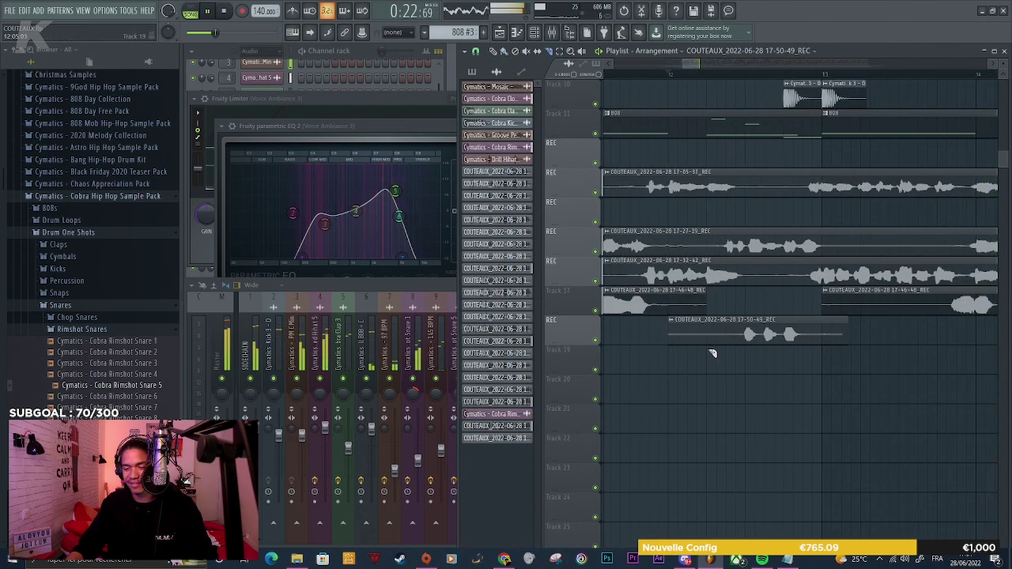
left_click_drag(712, 353, 710, 321)
left_click_drag(831, 353, 831, 326)
right_click(831, 326)
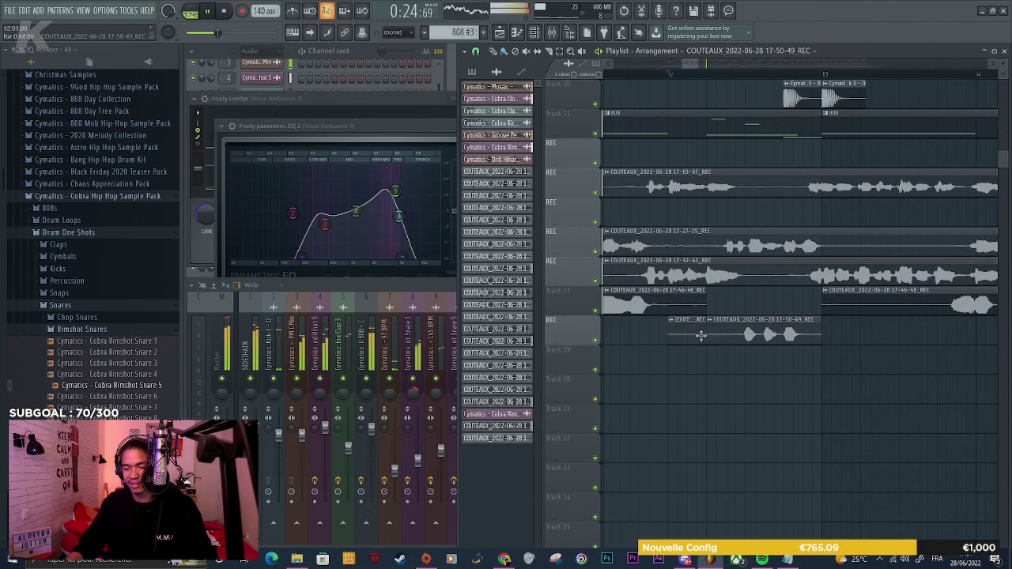
right_click(696, 335)
left_click_drag(738, 322, 738, 293)
scroll(684, 282, "down", 3)
scroll(684, 282, "down", 3)
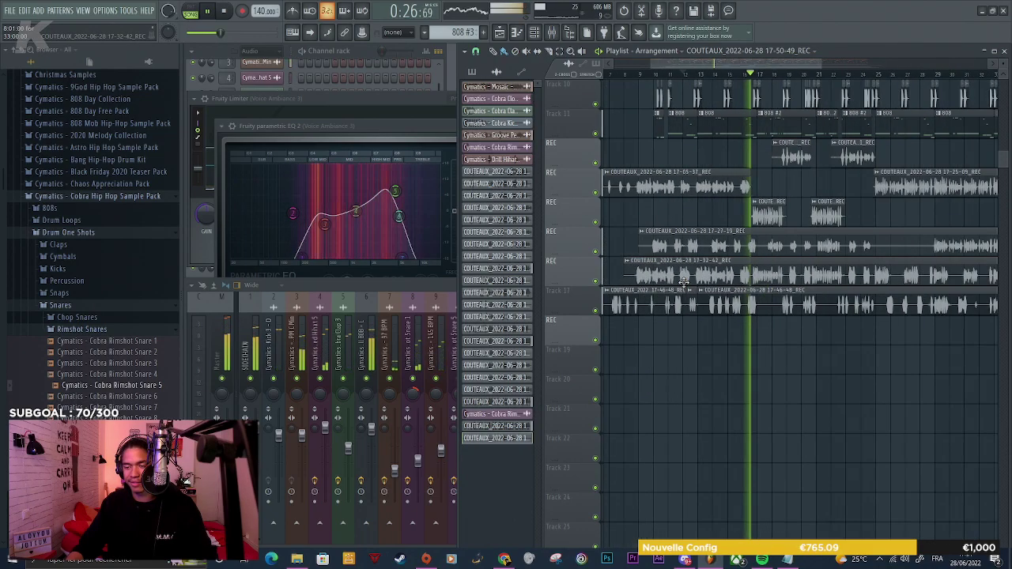
Open Supercharger in the Voice Ambiance 3 effects chain to check its settings during playback
key("F9")
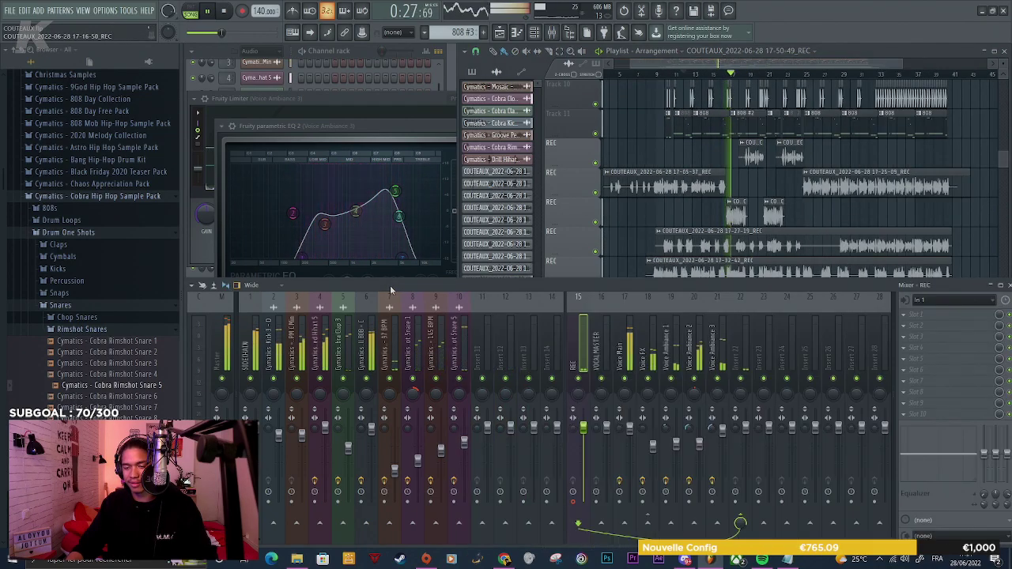
left_click(713, 340)
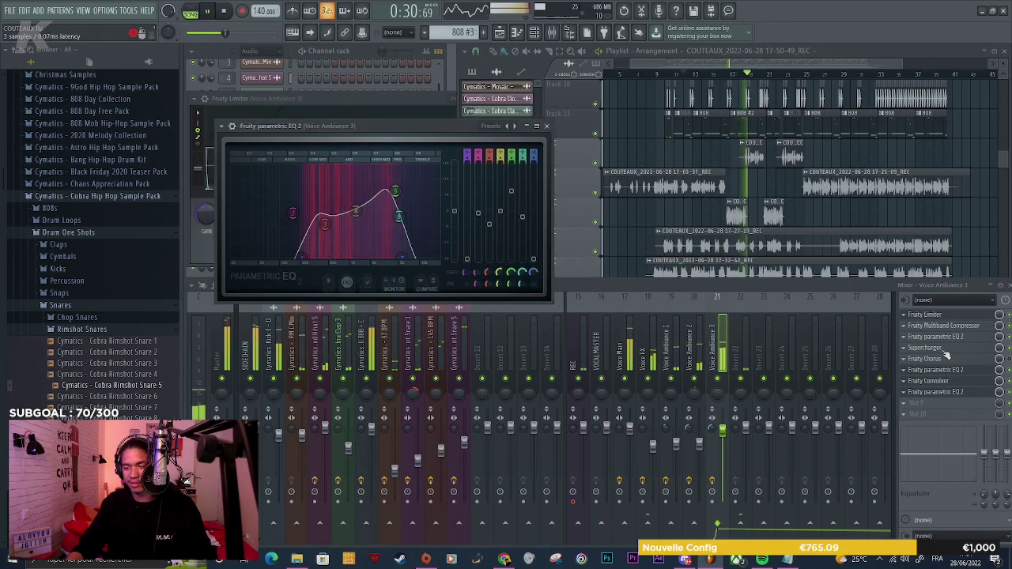
left_click(943, 348)
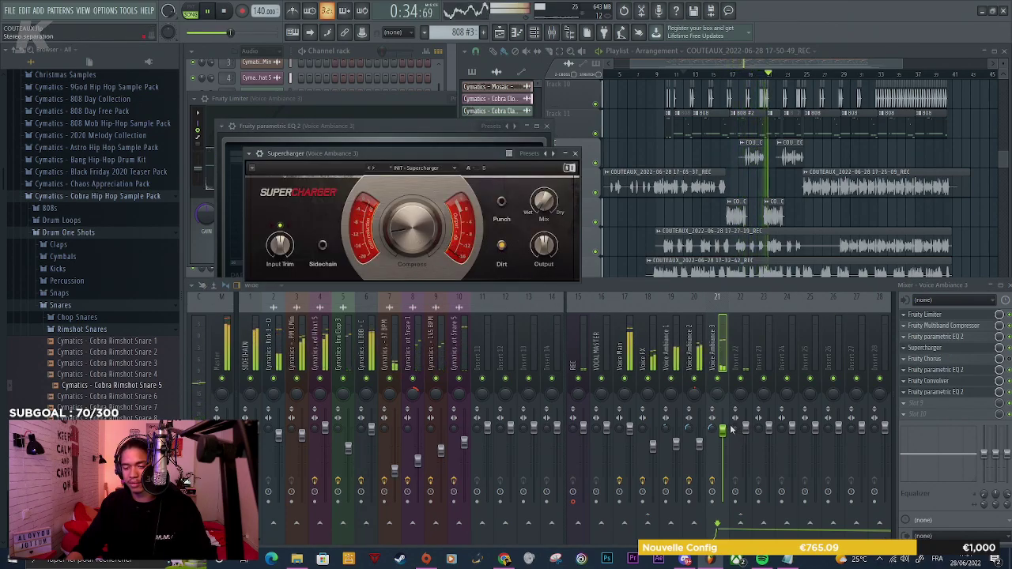
Move the empty Insert 23 one position earlier, send Voice Ambiance 3 to it, and lower its fader
left_click(763, 356)
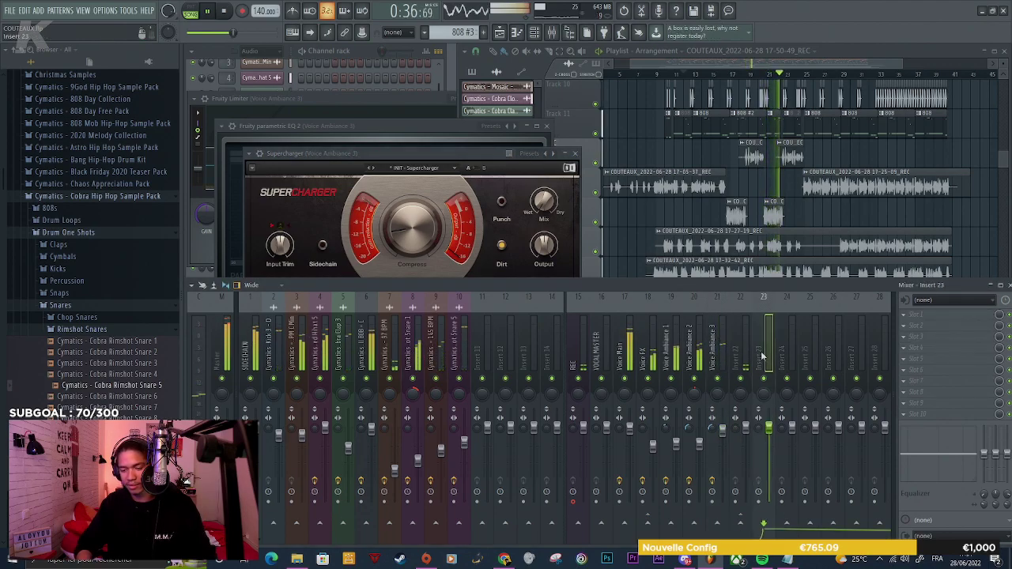
key("alt+Left")
left_click(715, 356)
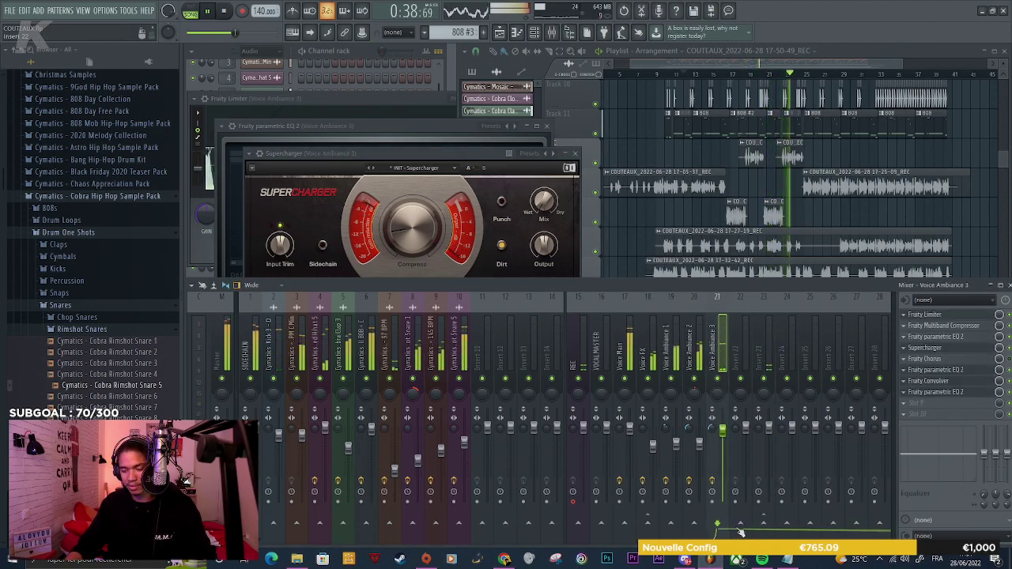
left_click(746, 344)
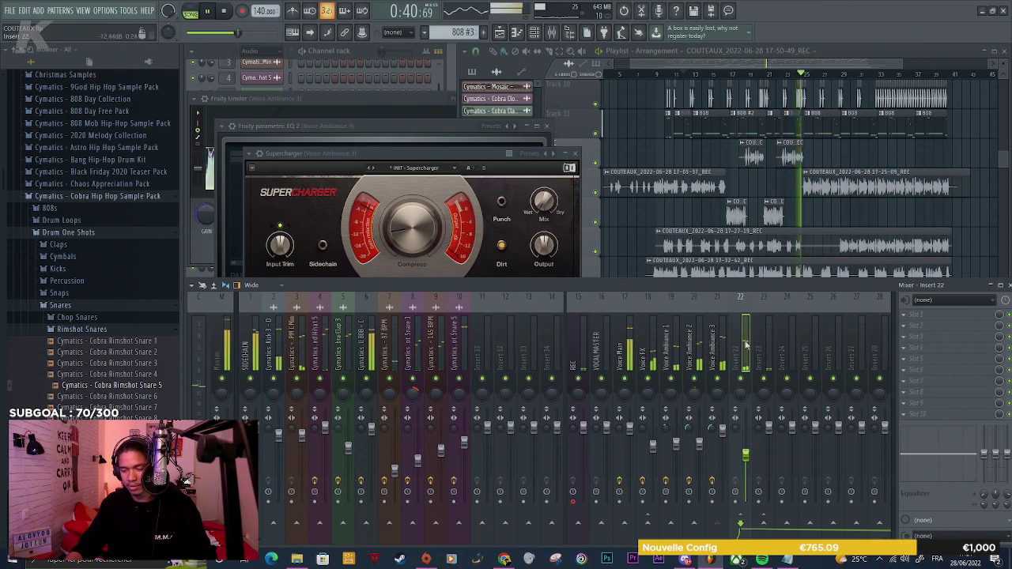
Load Fruity Stereo Shaper in slot 1 of Insert 22 with 37% right dephasing, set its effects to Pre, and solo the vocal pair
left_click(909, 315)
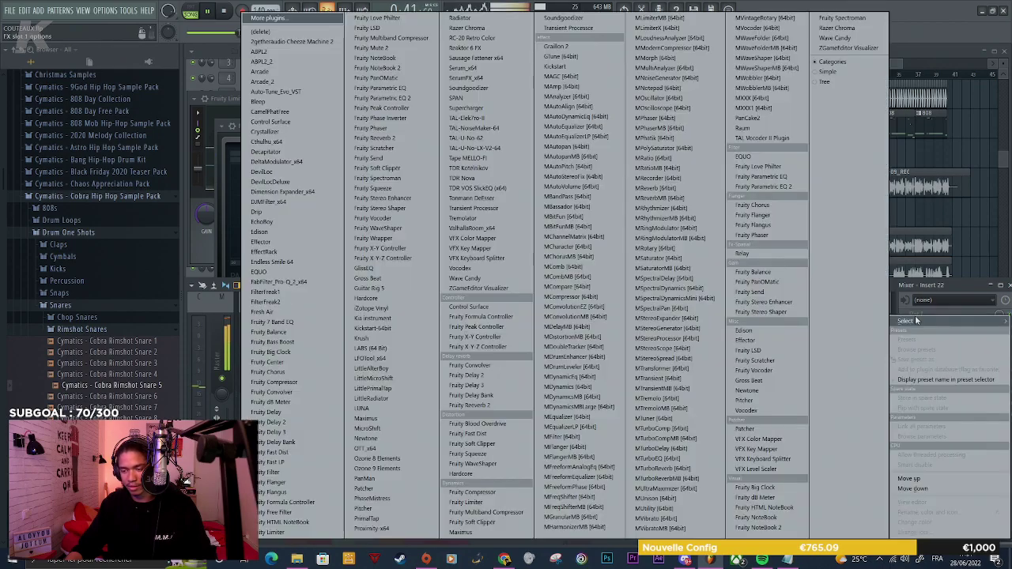
left_click(761, 312)
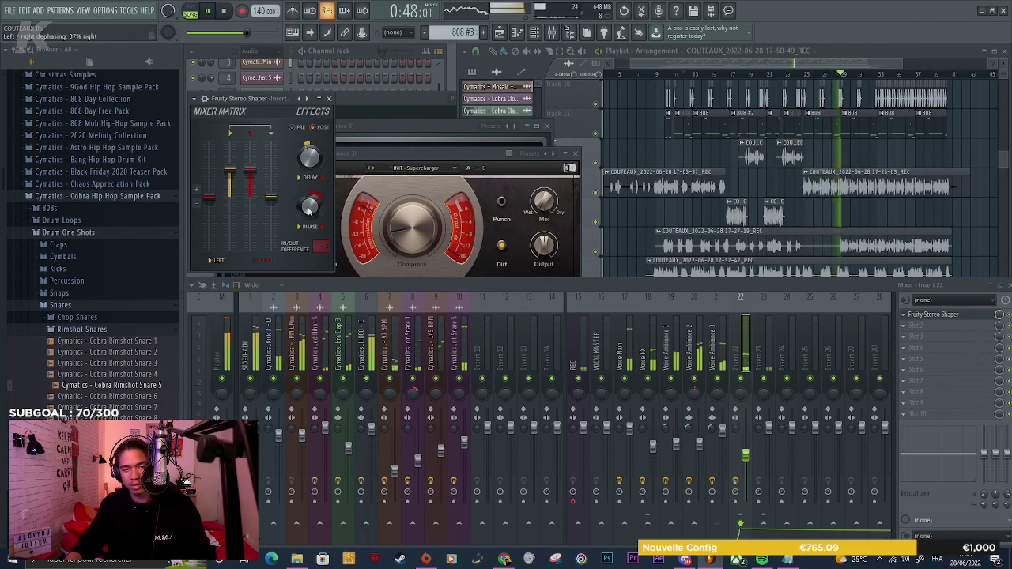
left_click(297, 129)
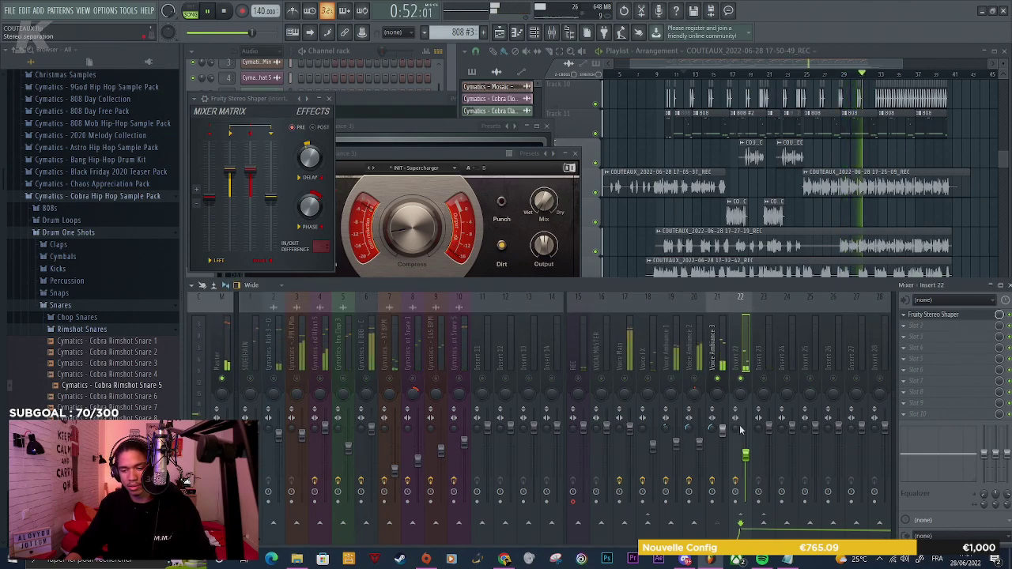
Add Fruity Stereo Enhancer in slot 2 of Insert 22 and set the stereo separation to 83% separated
left_click(915, 334)
mouse_move(906, 321)
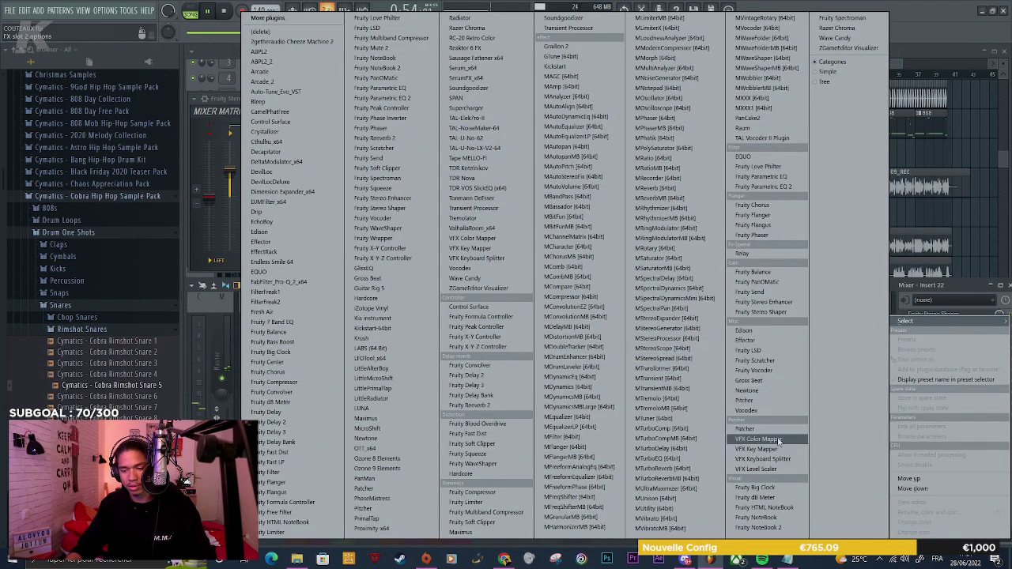
left_click(769, 312)
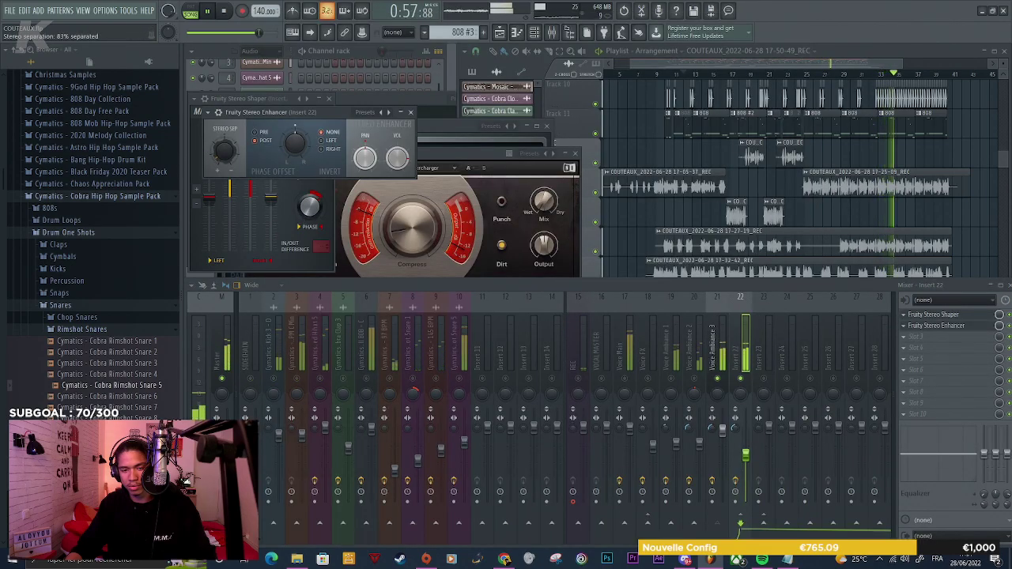
Add Fruity Parametric EQ 2 in slot 3 of Insert 22 with the 20Hz - 18kHz cut preset, moving the cutoffs to about 128 Hz and 4.4 kHz
left_click(903, 348)
mouse_move(905, 321)
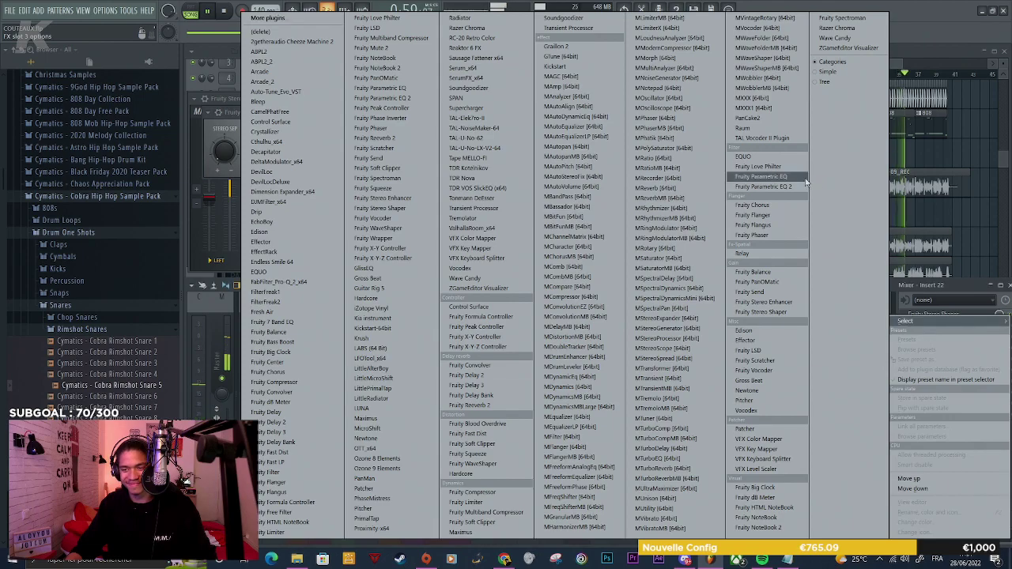
left_click(764, 187)
left_click(488, 126)
left_click(513, 176)
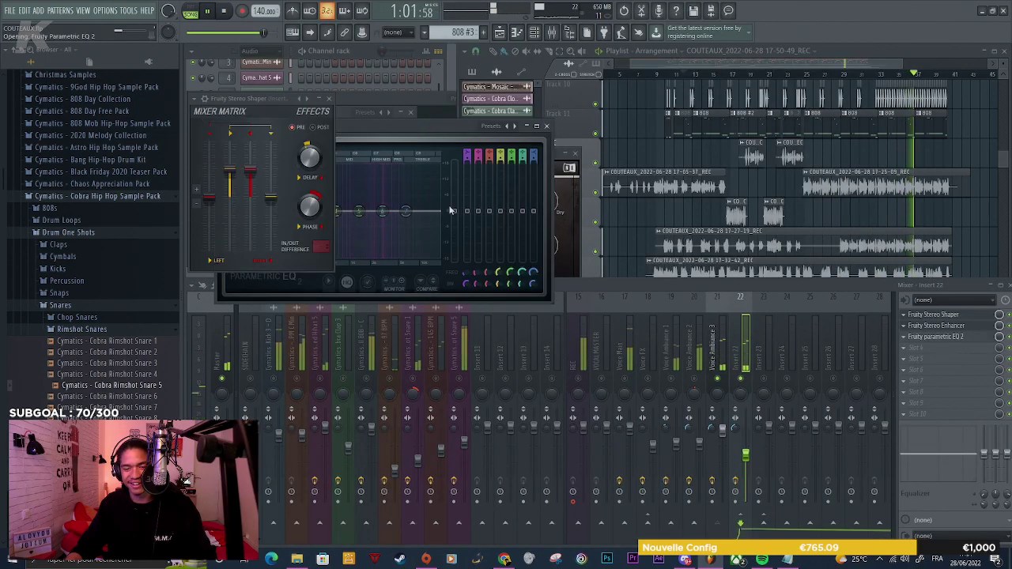
left_click_drag(439, 211, 403, 212)
scroll(416, 211, "up", 5)
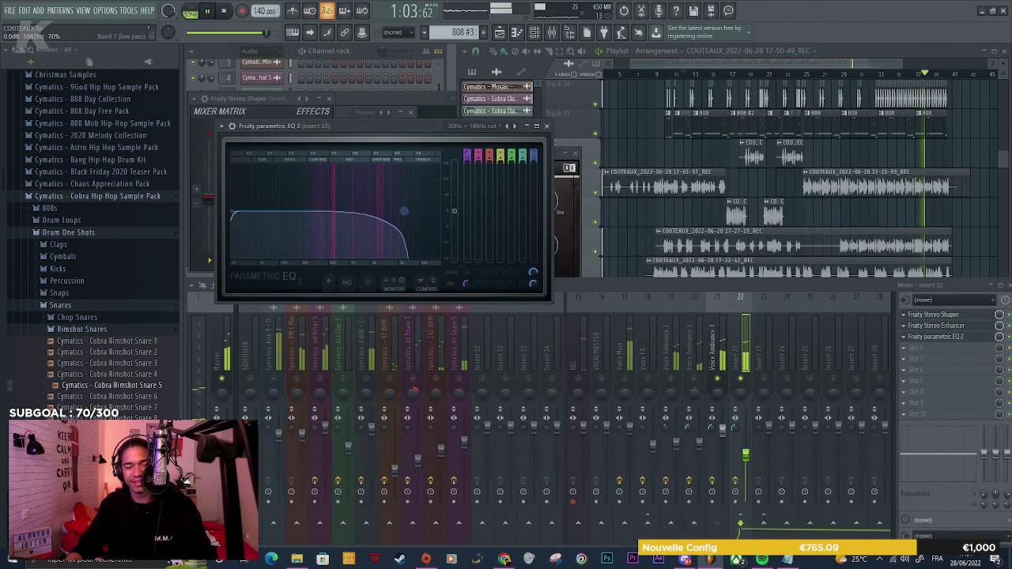
left_click_drag(235, 217, 290, 217)
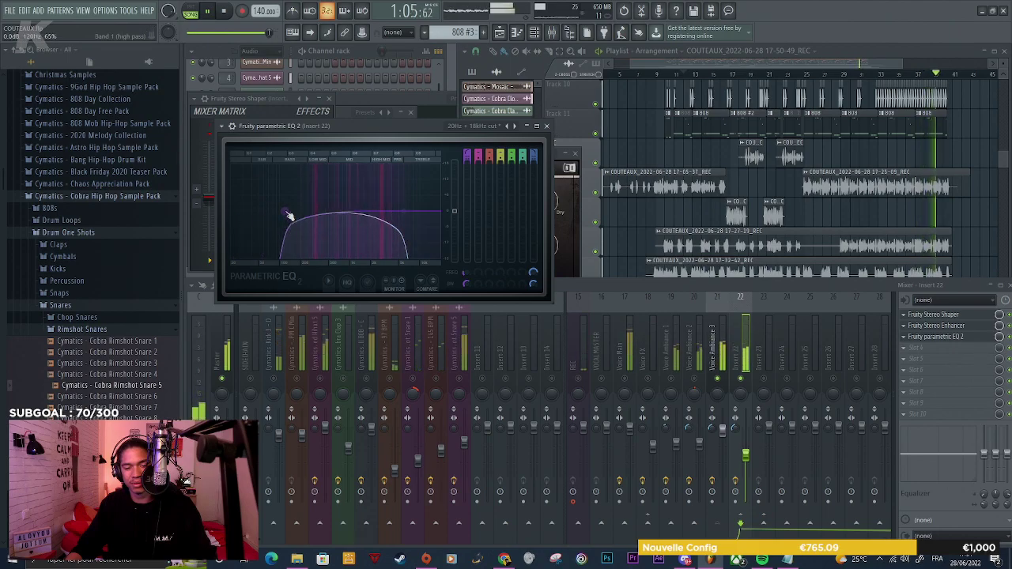
left_click_drag(403, 211, 395, 211)
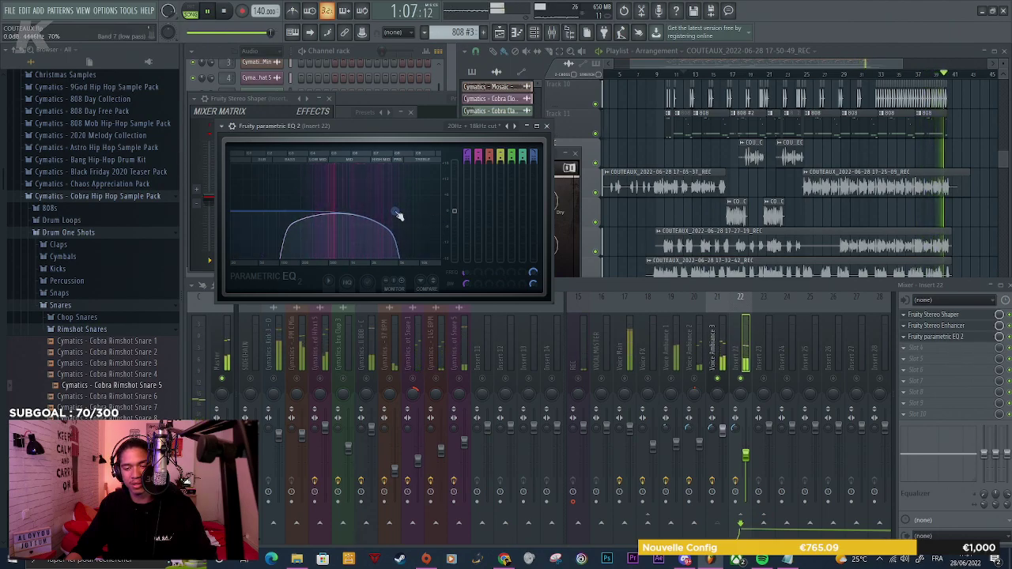
Stop playback, rename mixer Insert 22 to "Voice Ambiance 3 FX", and unsolo the vocal pair so all mixer tracks are enabled
left_click(741, 353)
key("space")
double_click(743, 352)
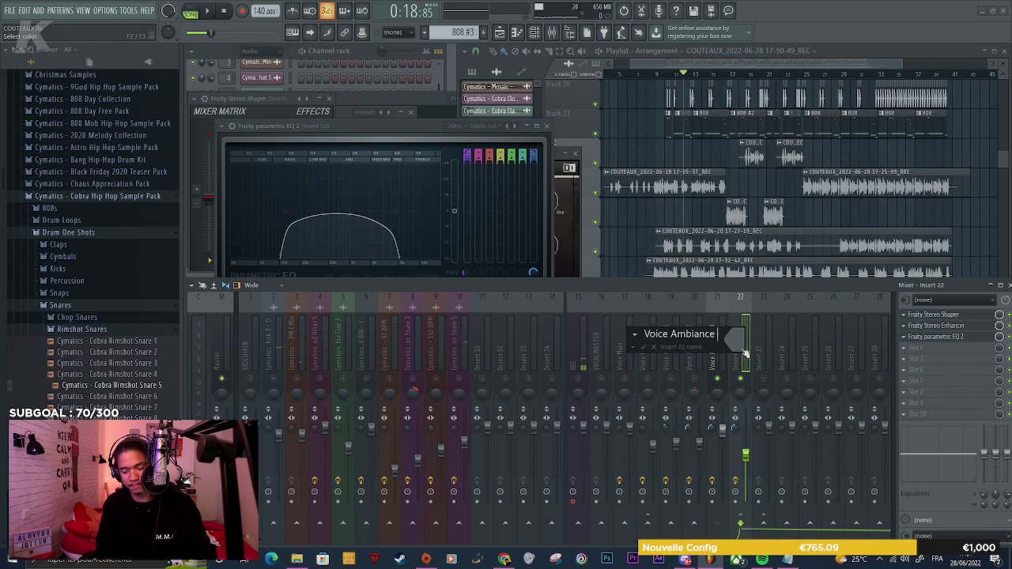
type("Voice Ambiance 3 FX")
key("Return")
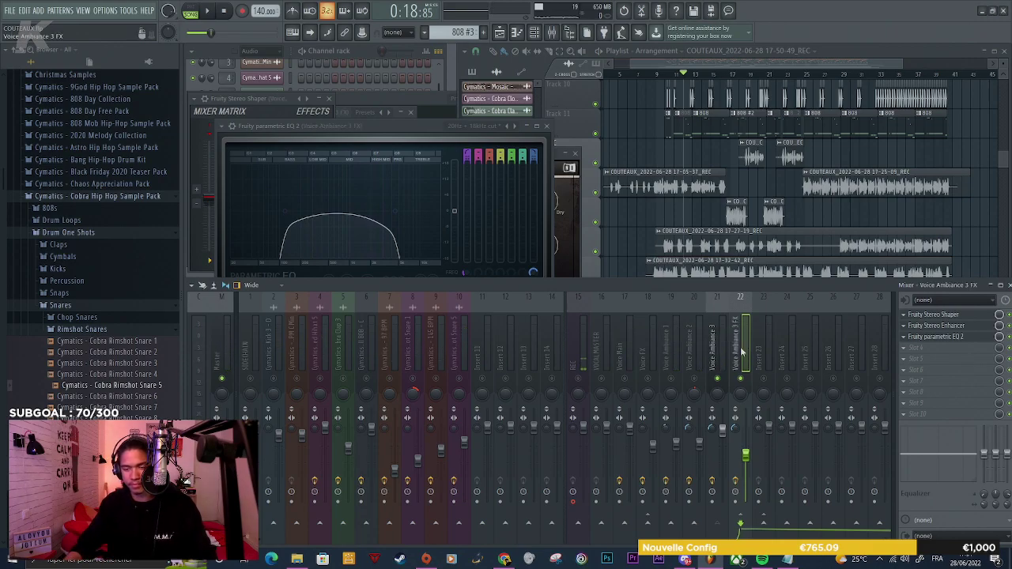
right_click(601, 378)
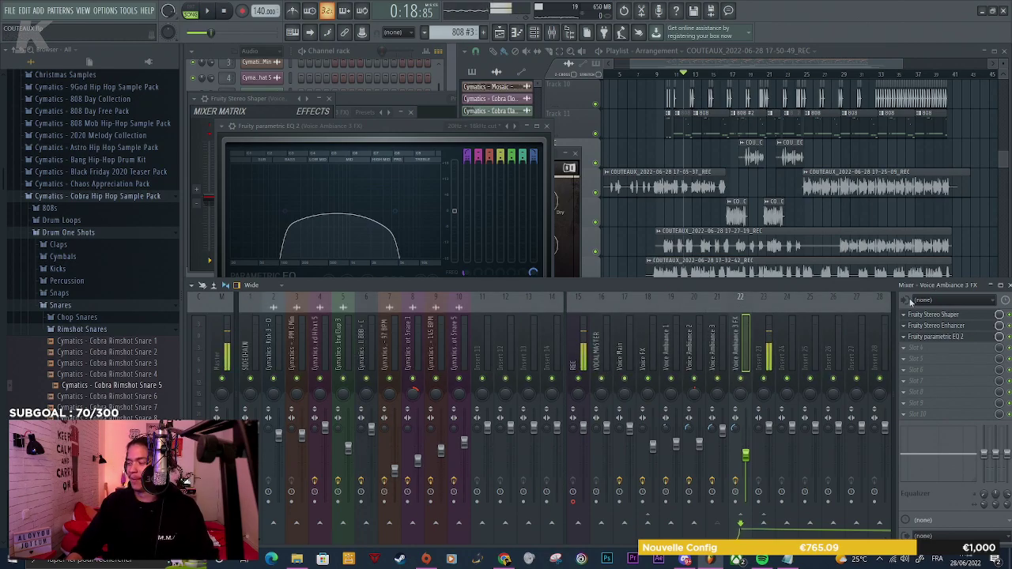
right_click(974, 227)
key("space")
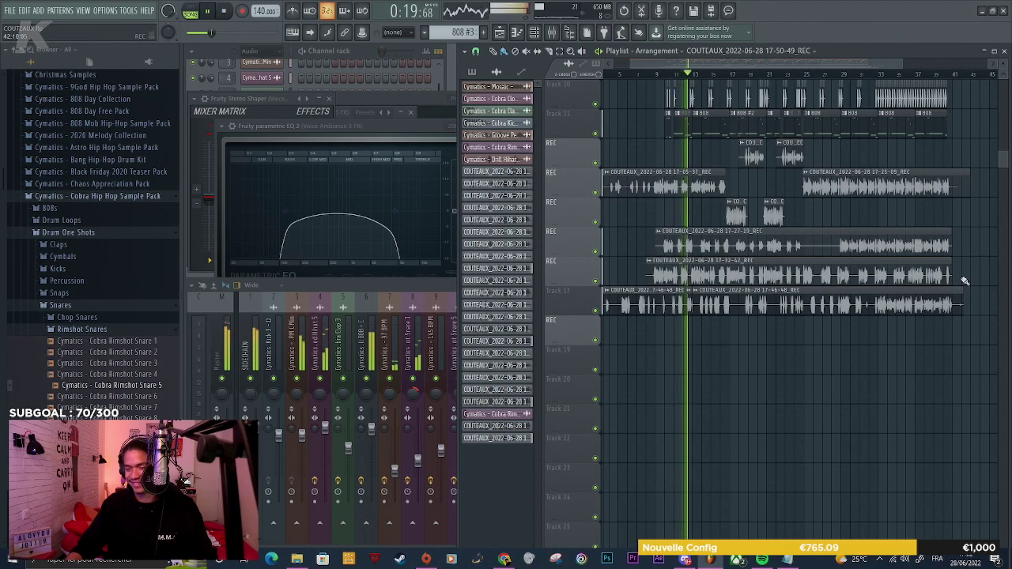
scroll(711, 329, "up", 3)
scroll(711, 329, "up", 3)
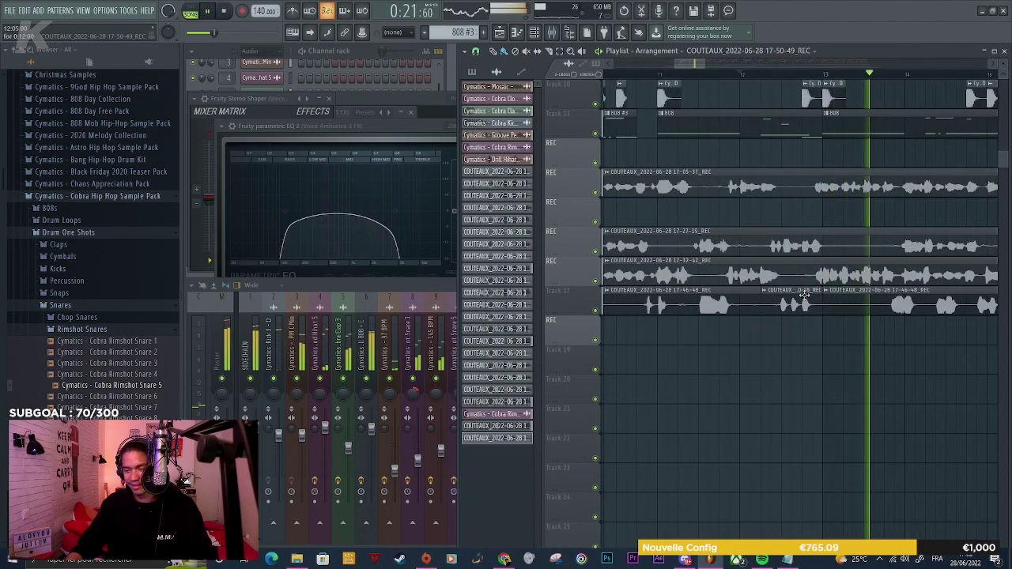
double_click(496, 437)
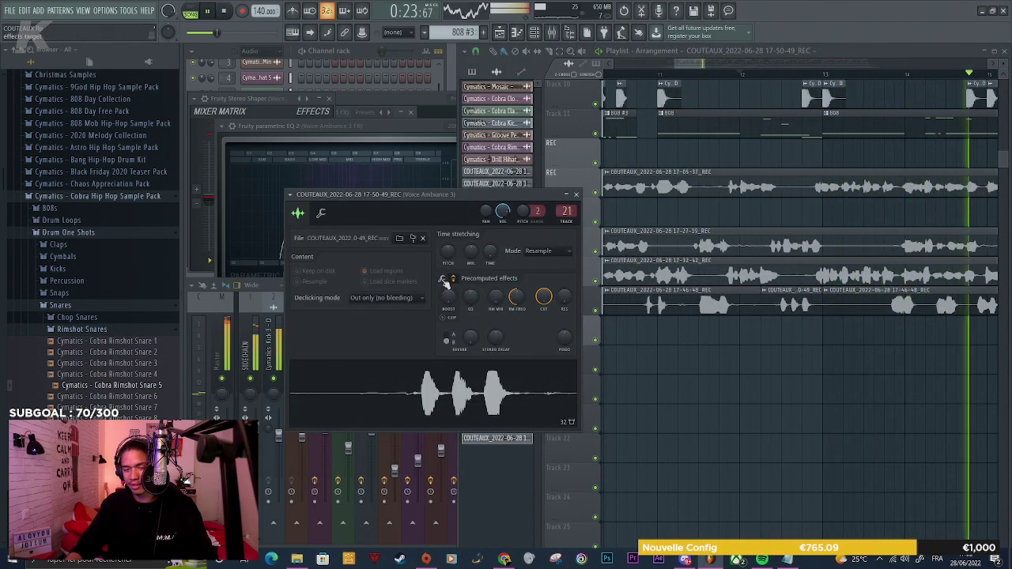
left_click(453, 278)
left_click(442, 304)
Set the mixer stereo separation to 86% separated on Voice Ambiance 3 FX and 53% separated on Voice Ambiance 3
right_click(831, 385)
scroll(782, 382, "down", 6)
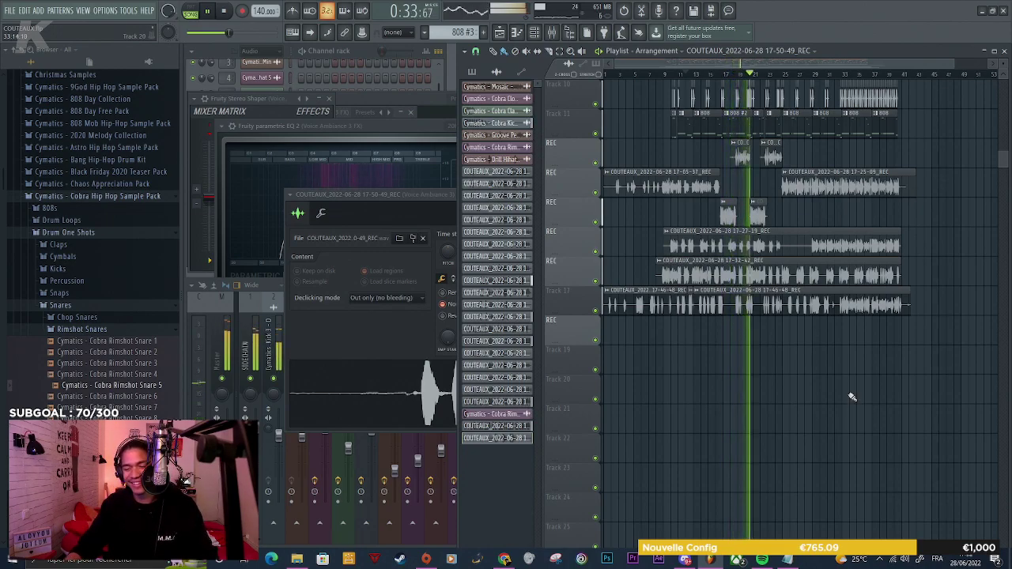
key("F9")
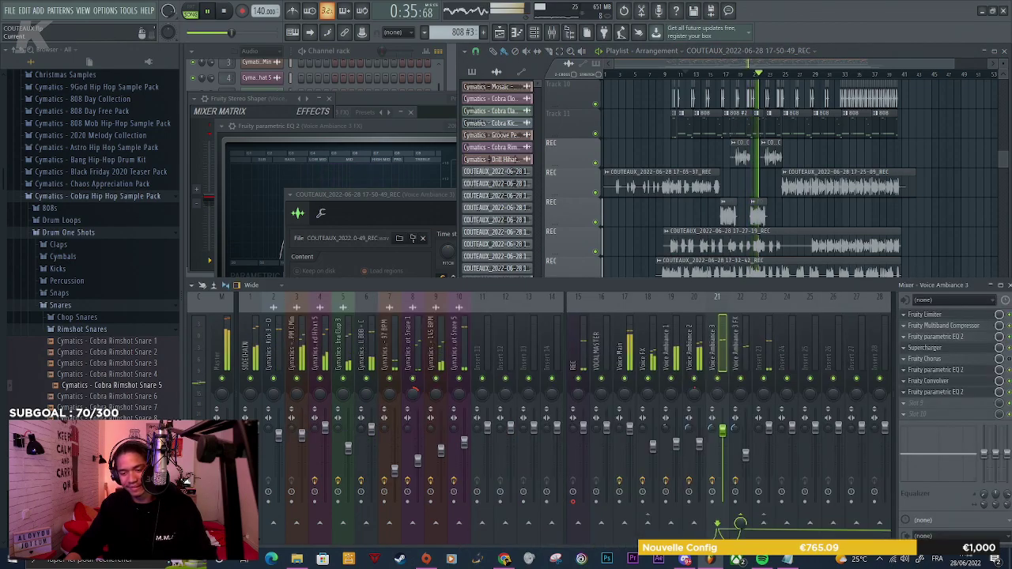
left_click(735, 434)
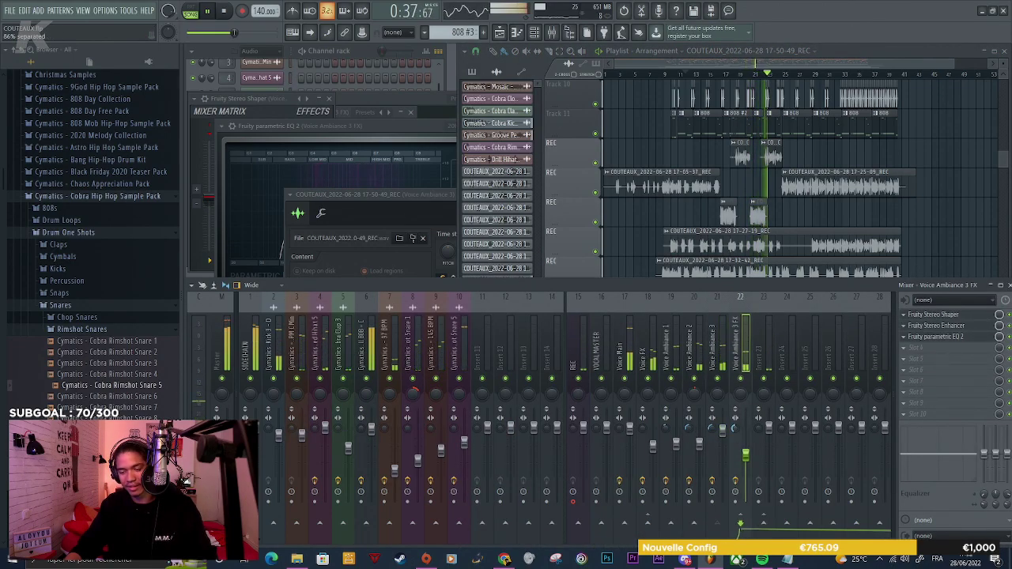
left_click(716, 349)
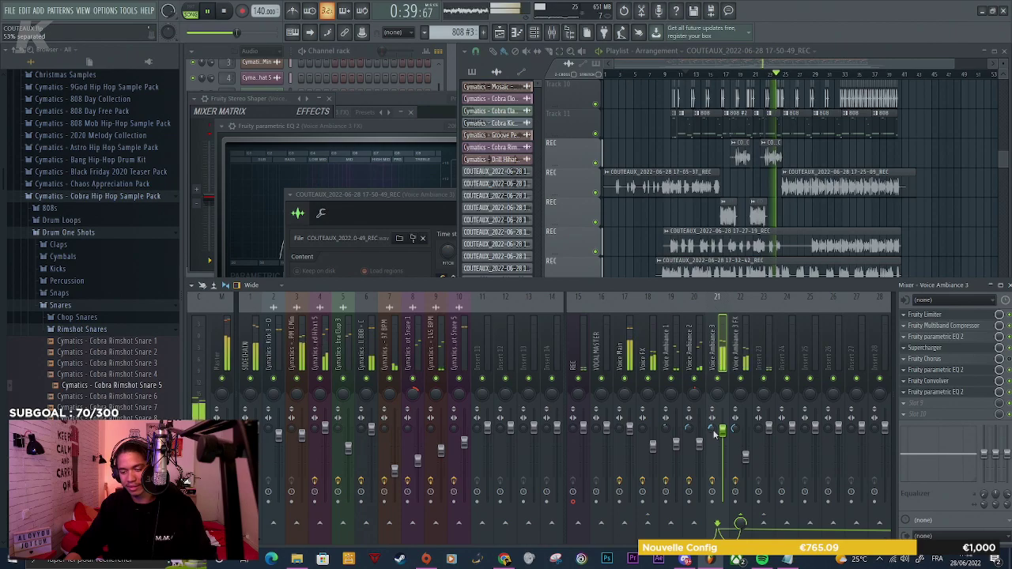
left_click(742, 348)
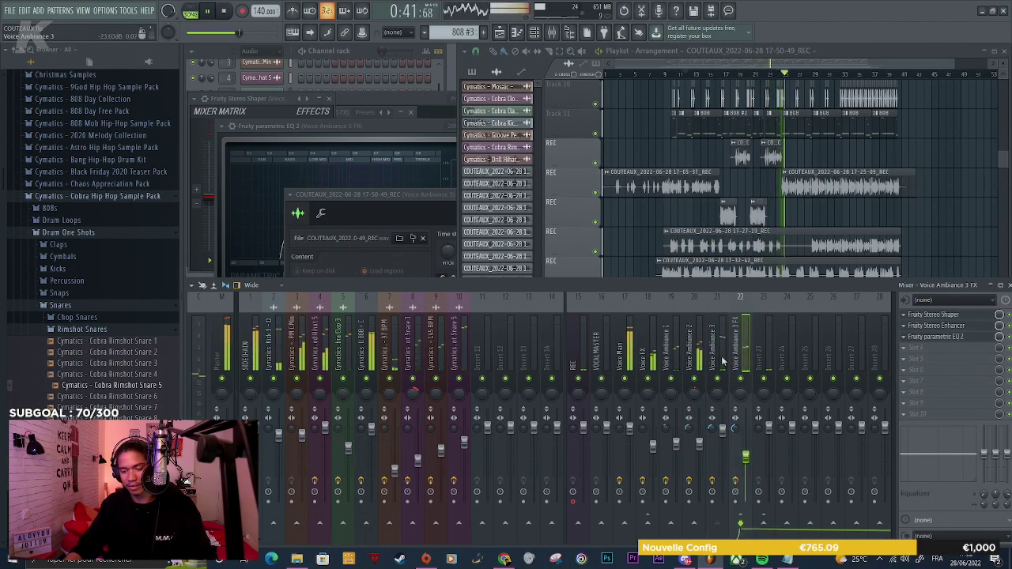
Listen to the full mix through the end of the song while following the playlist's drum and vocal tracks, and stop playback
right_click(972, 238)
scroll(957, 248, "up", 3)
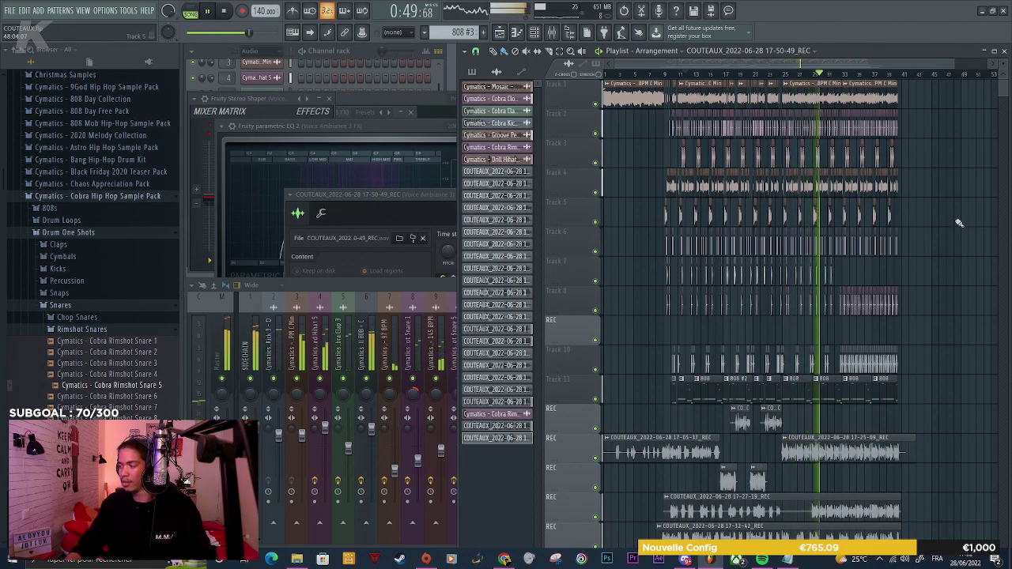
scroll(937, 389, "up", 4)
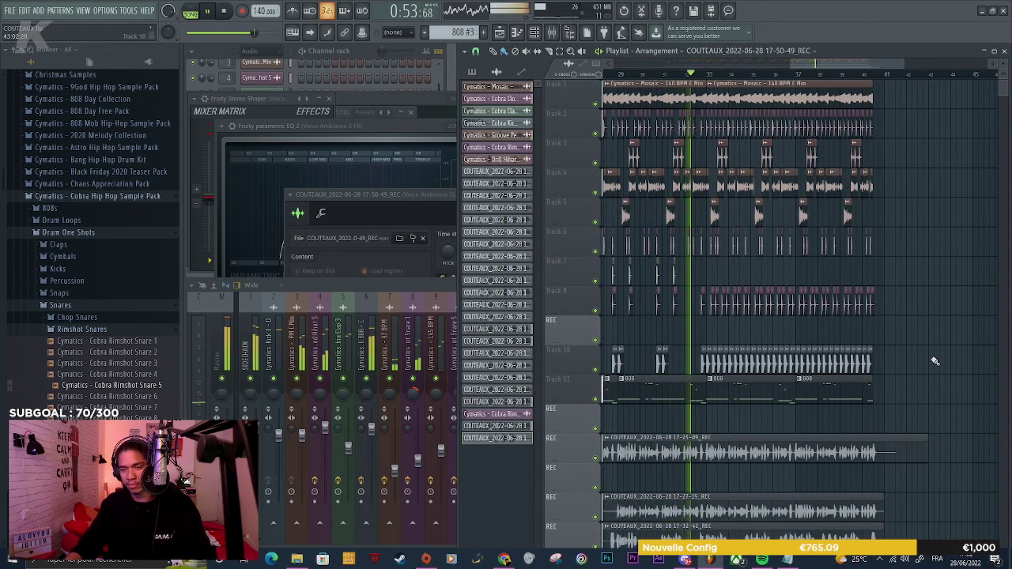
scroll(755, 368, "up", 3)
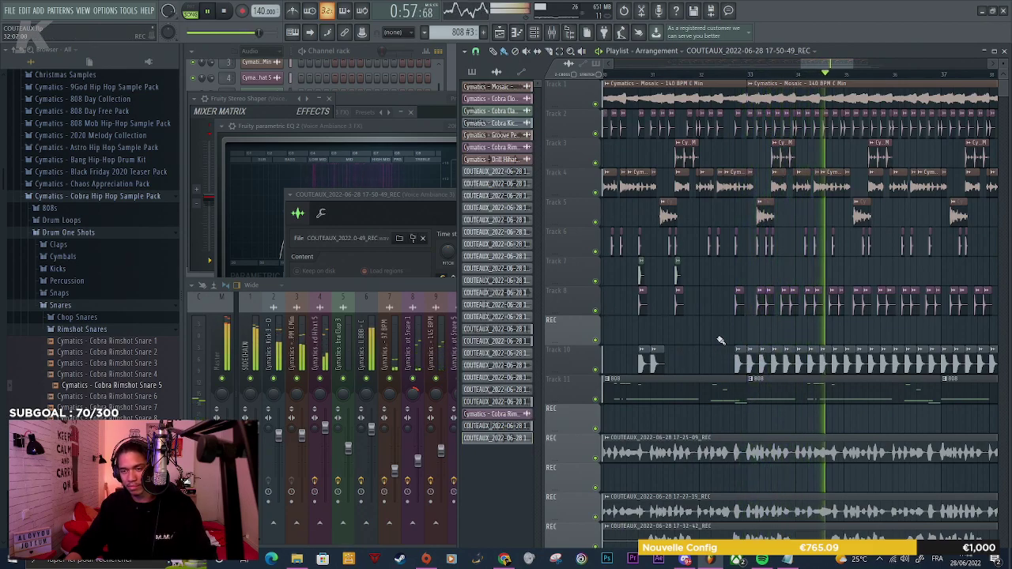
scroll(716, 344, "down", 5)
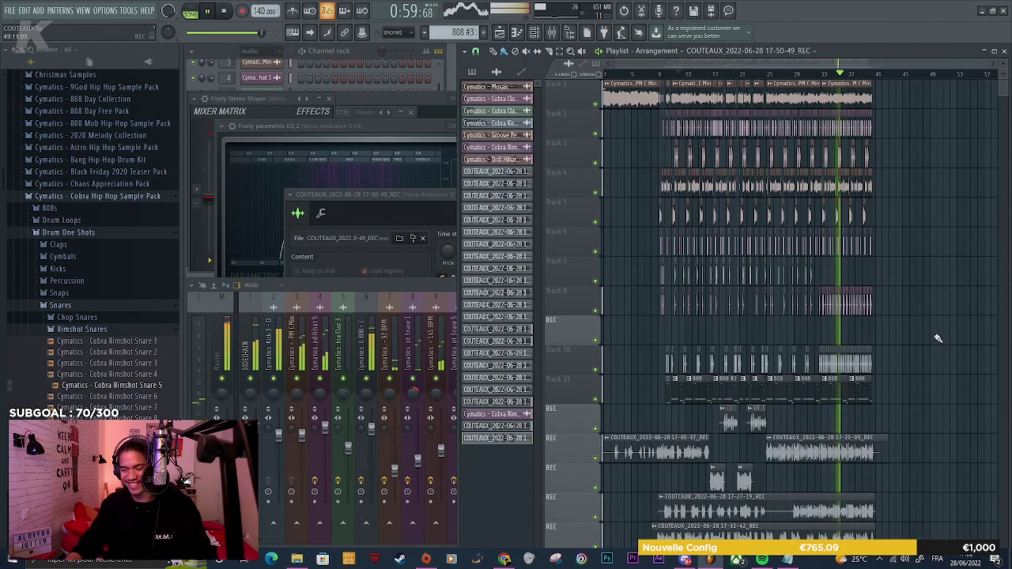
scroll(928, 336, "down", 3)
scroll(930, 338, "down", 4)
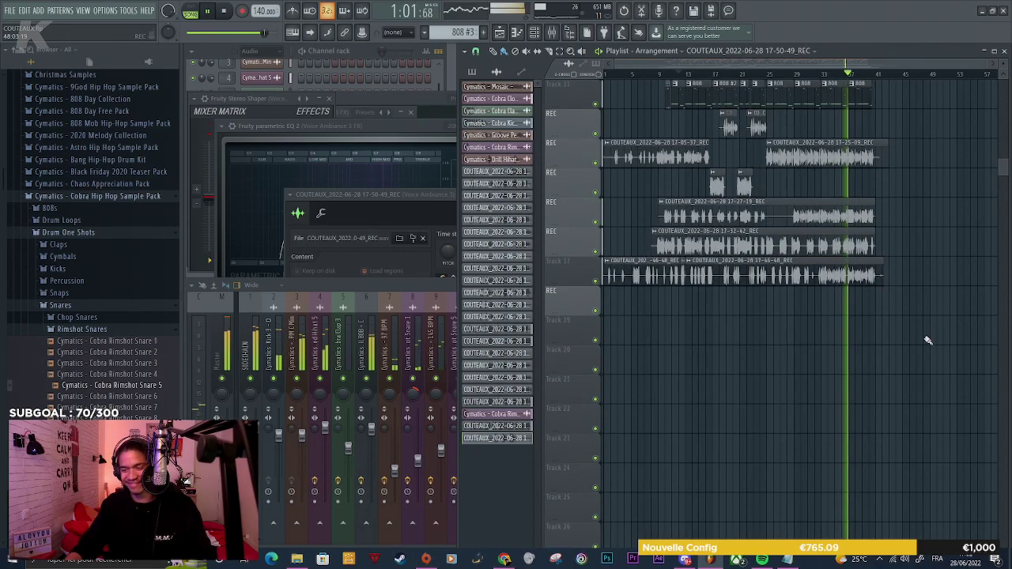
scroll(928, 336, "up", 2)
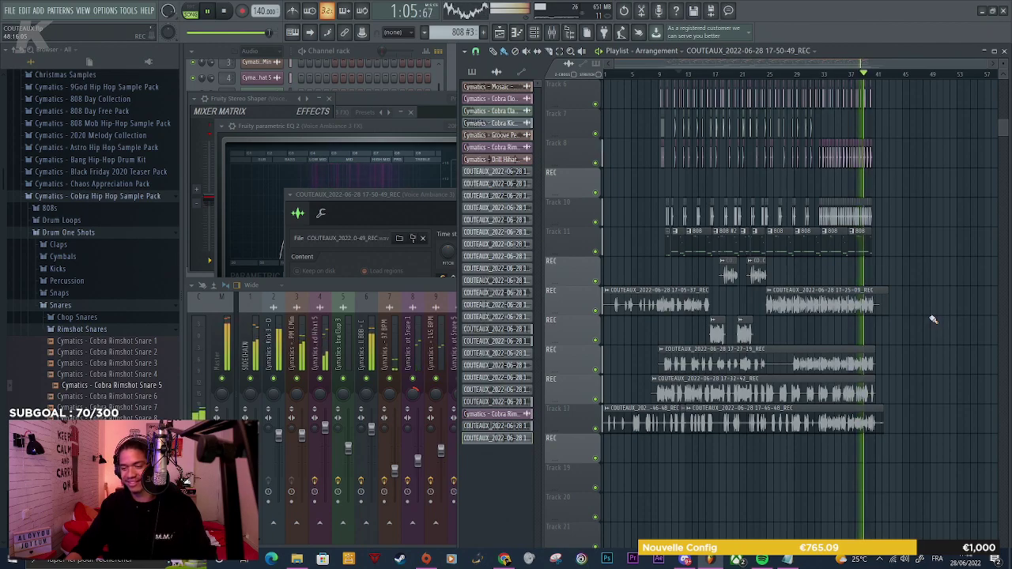
scroll(897, 366, "up", 4)
scroll(862, 374, "up", 1)
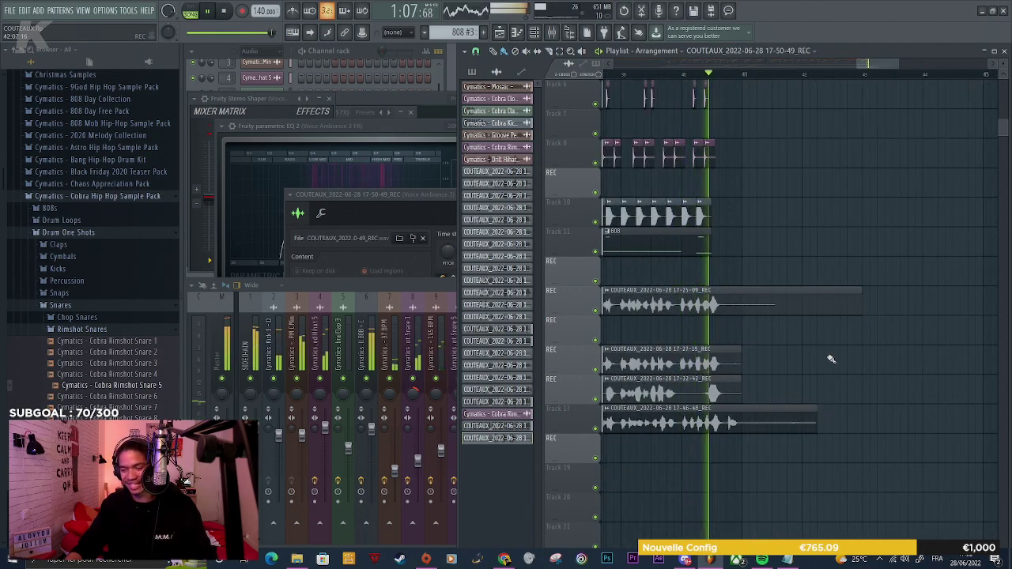
scroll(707, 425, "up", 2)
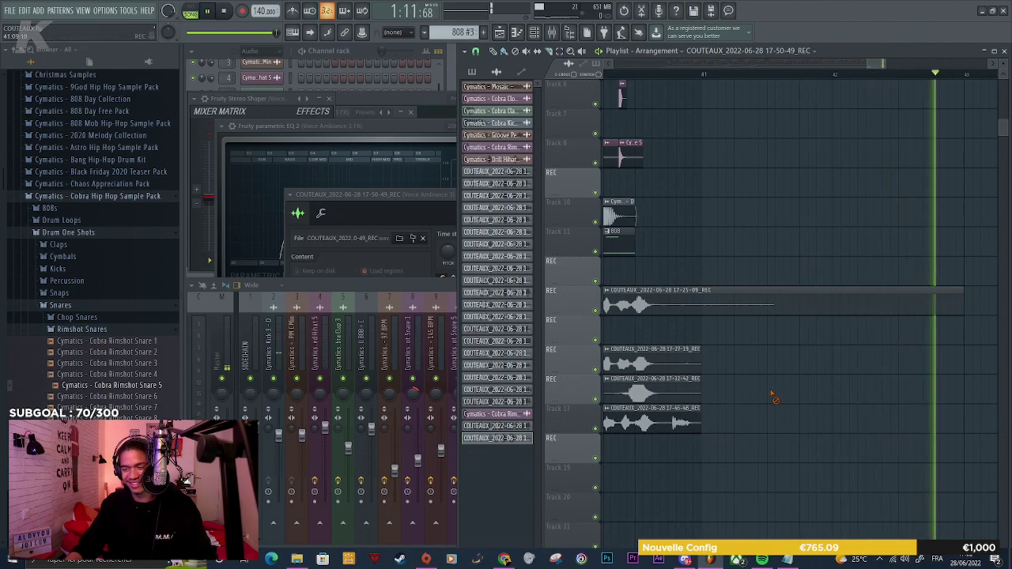
scroll(775, 391, "down", 4)
key("space")
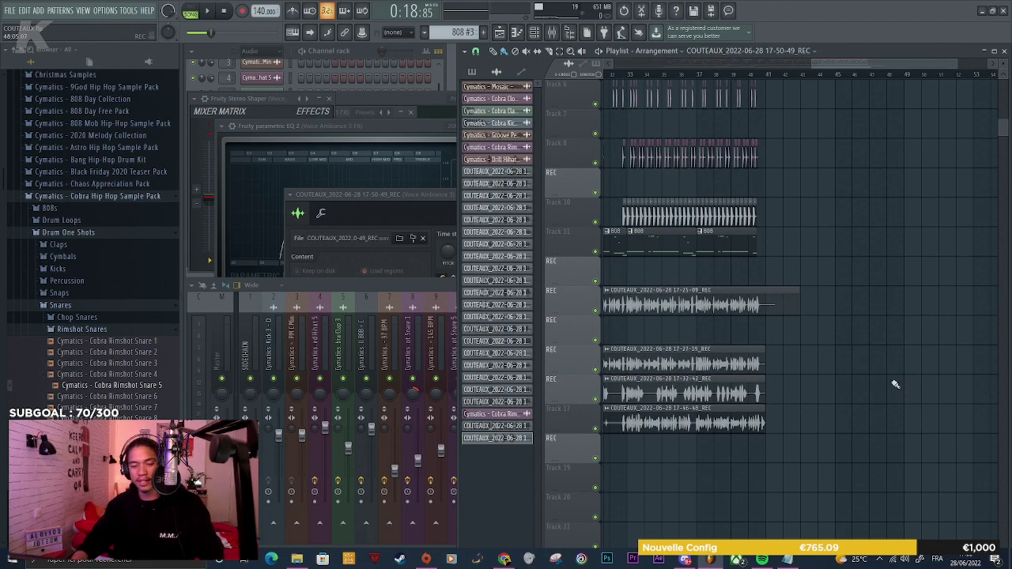
Review the effect chains on Voice Ambiance 3, 2 and 1, Voice FX and Voice Main, and return to the playlist
left_click(367, 287)
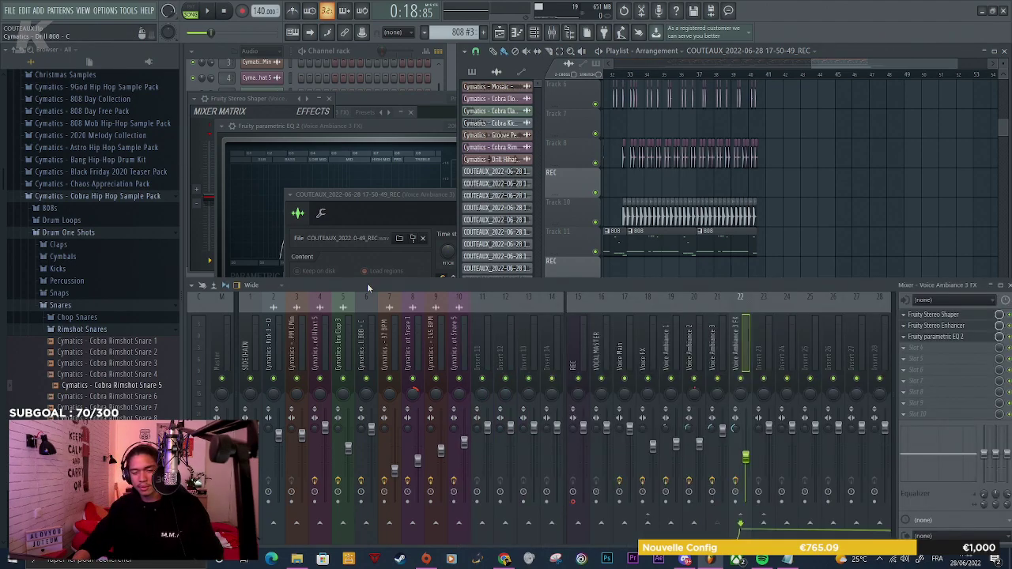
left_click(716, 352)
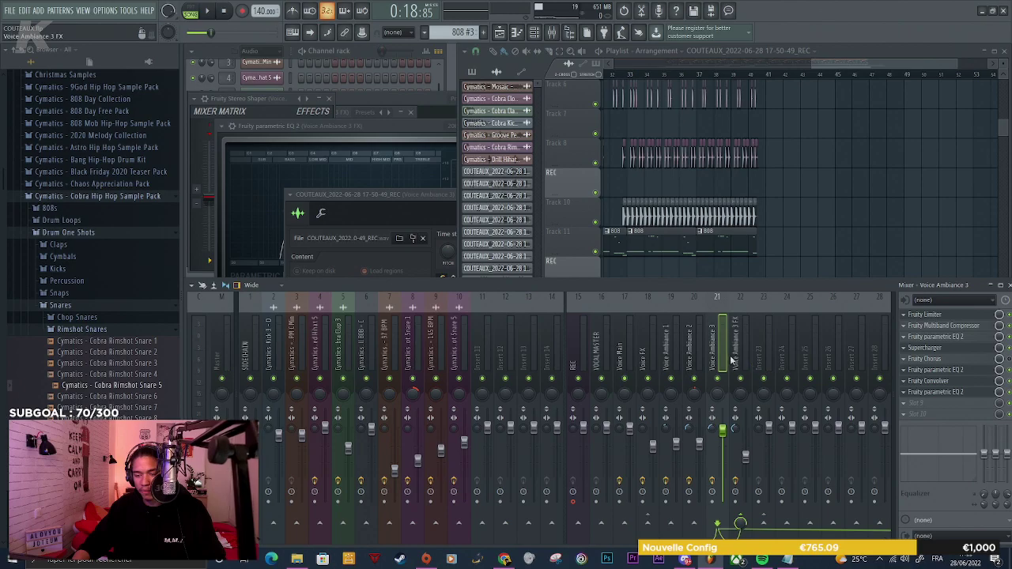
left_click(686, 350)
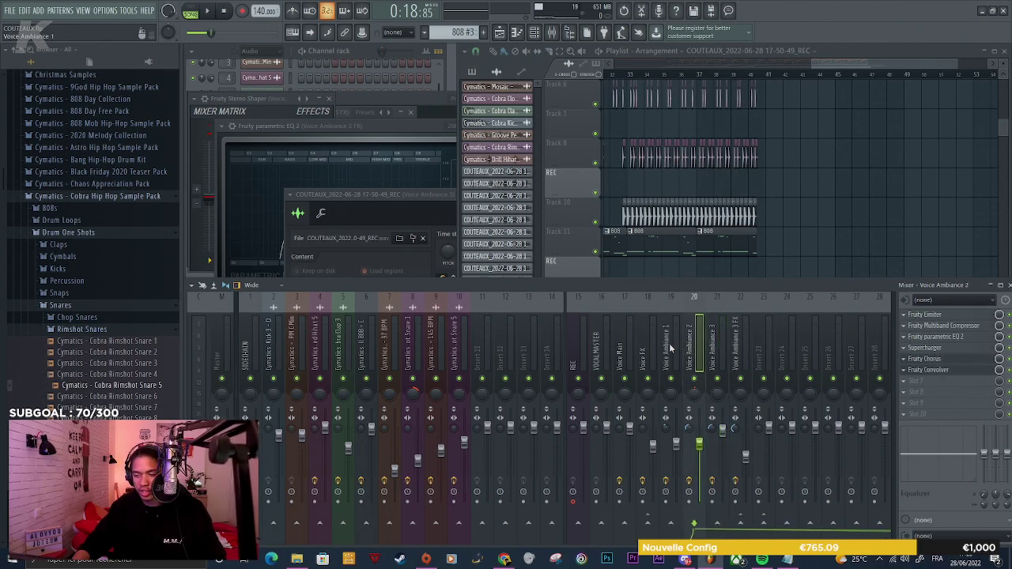
left_click(669, 348)
left_click(647, 348)
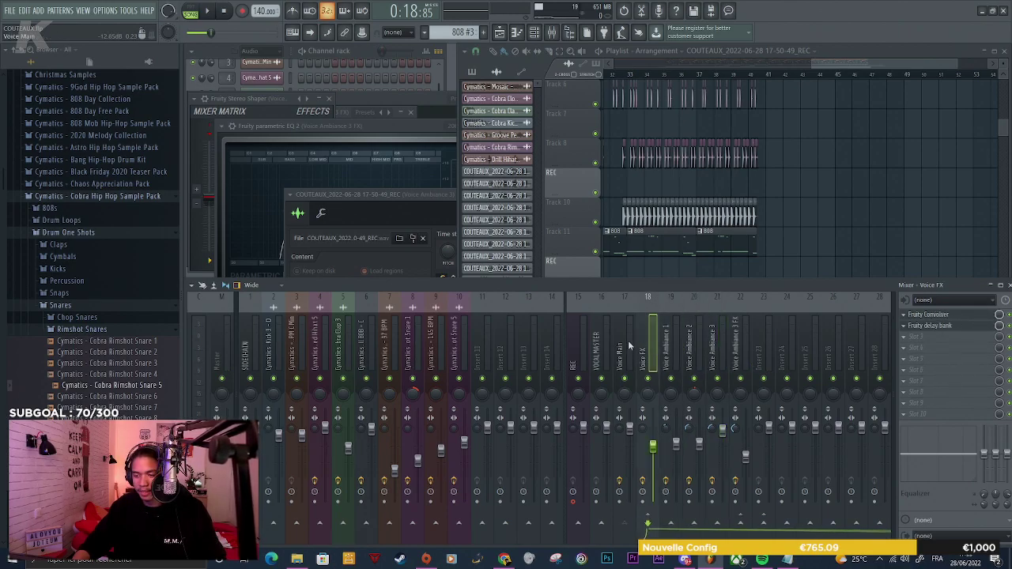
left_click(629, 346)
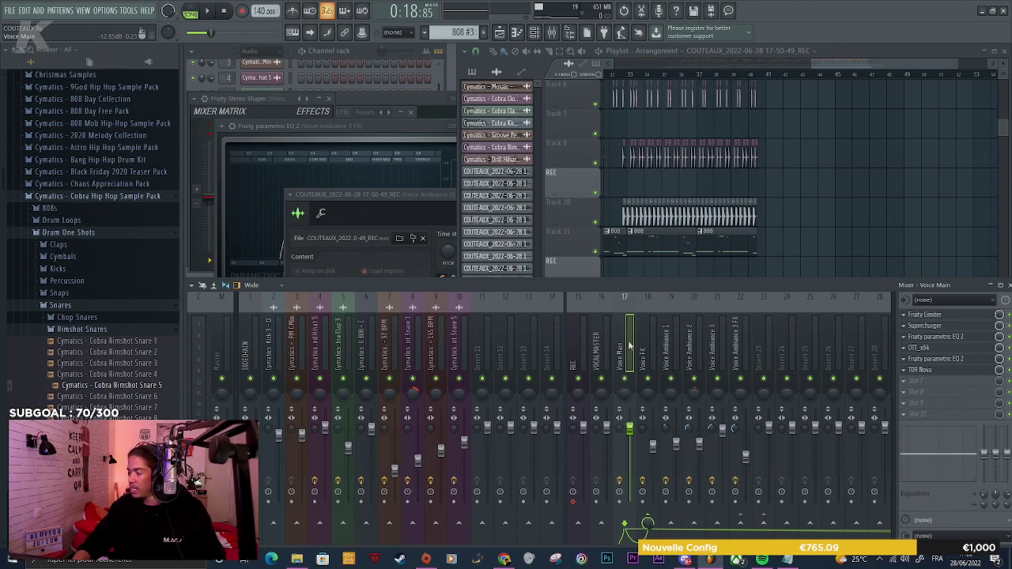
right_click(816, 206)
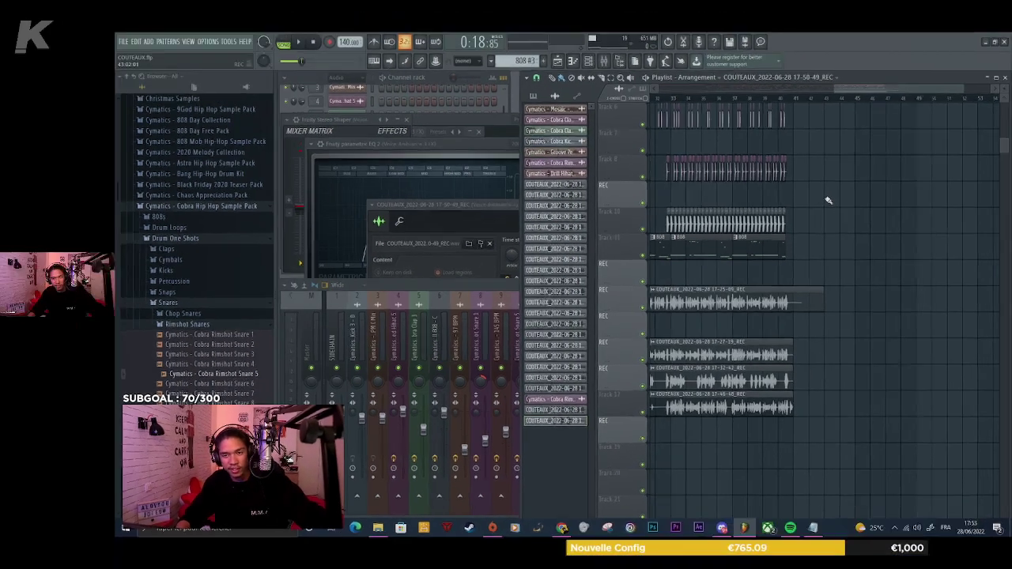